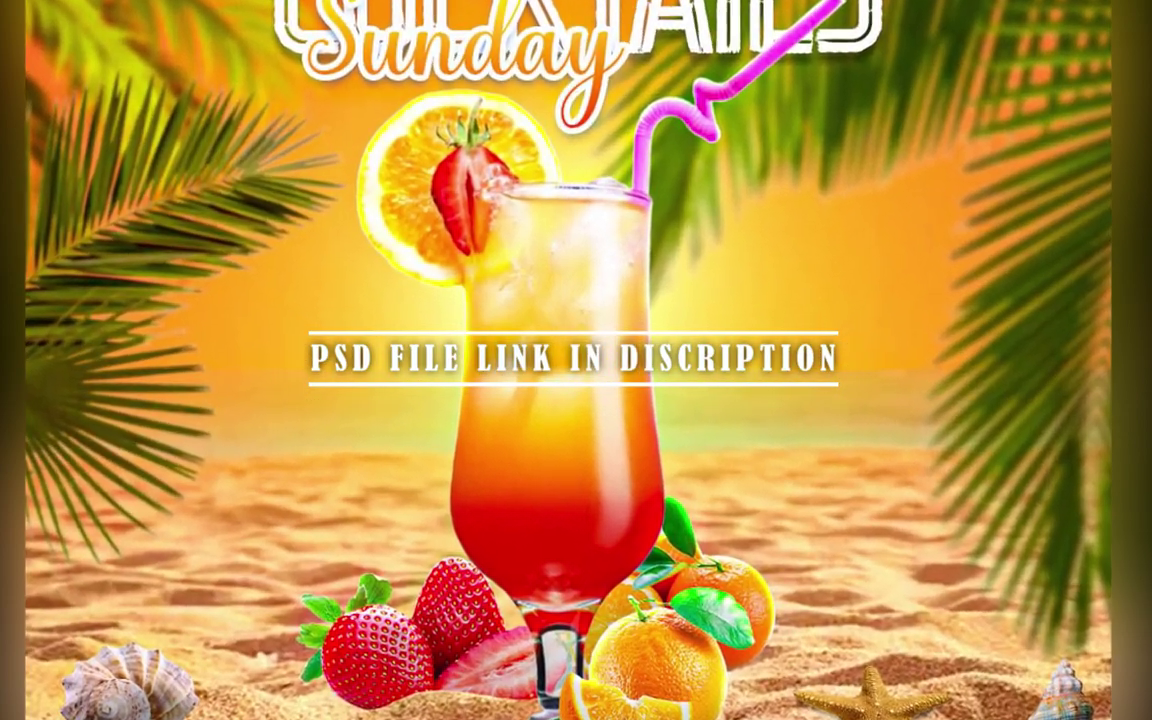
# Start a new document and enter a width of 1080 px.
pyautogui.write('1')
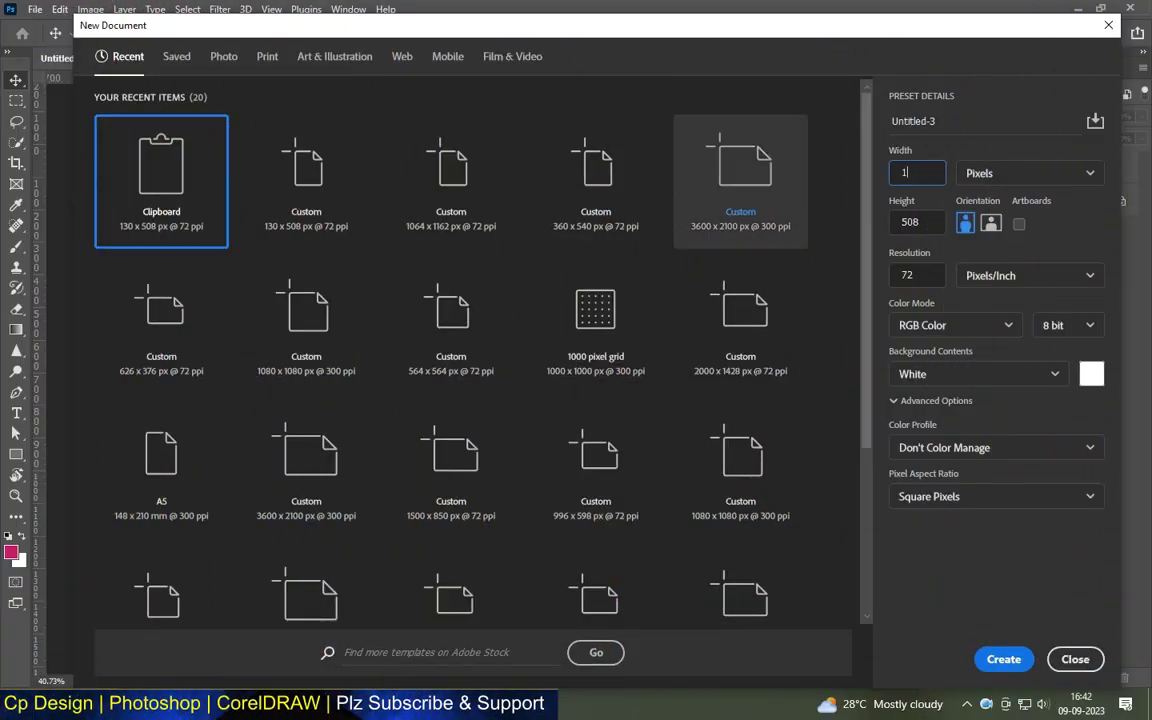
pyautogui.write('1080')
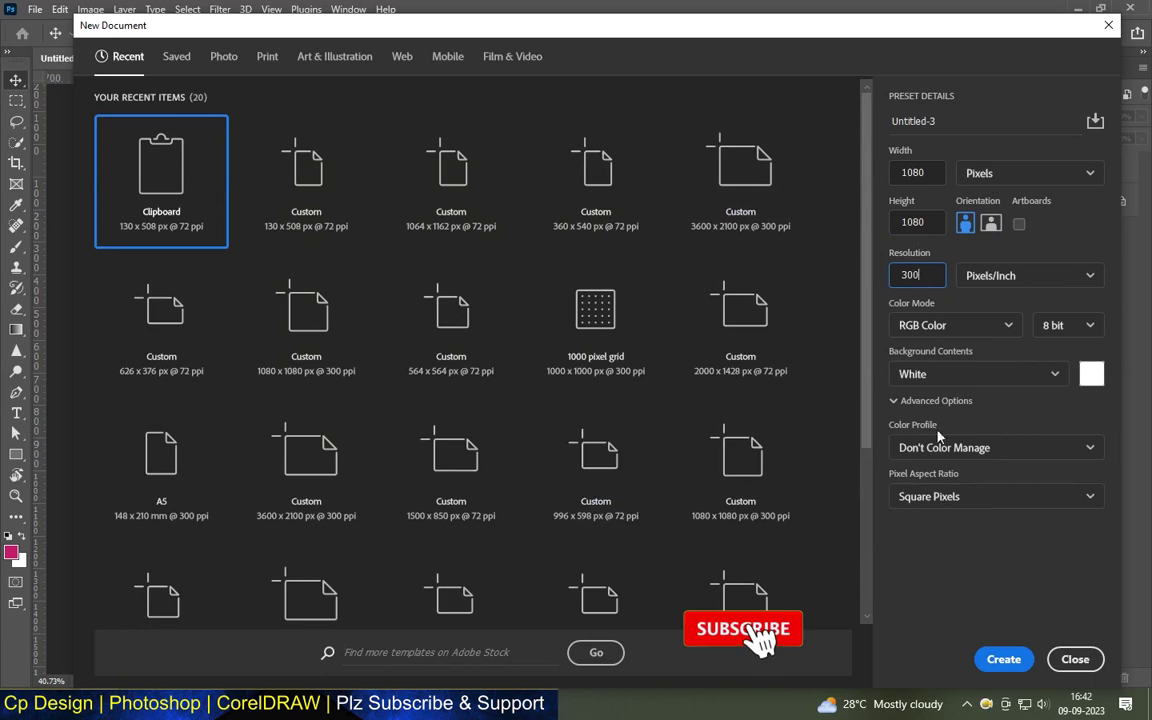
# Create the 1080×1080 px, 300 ppi document with a transparent background.
pyautogui.click(946, 376)
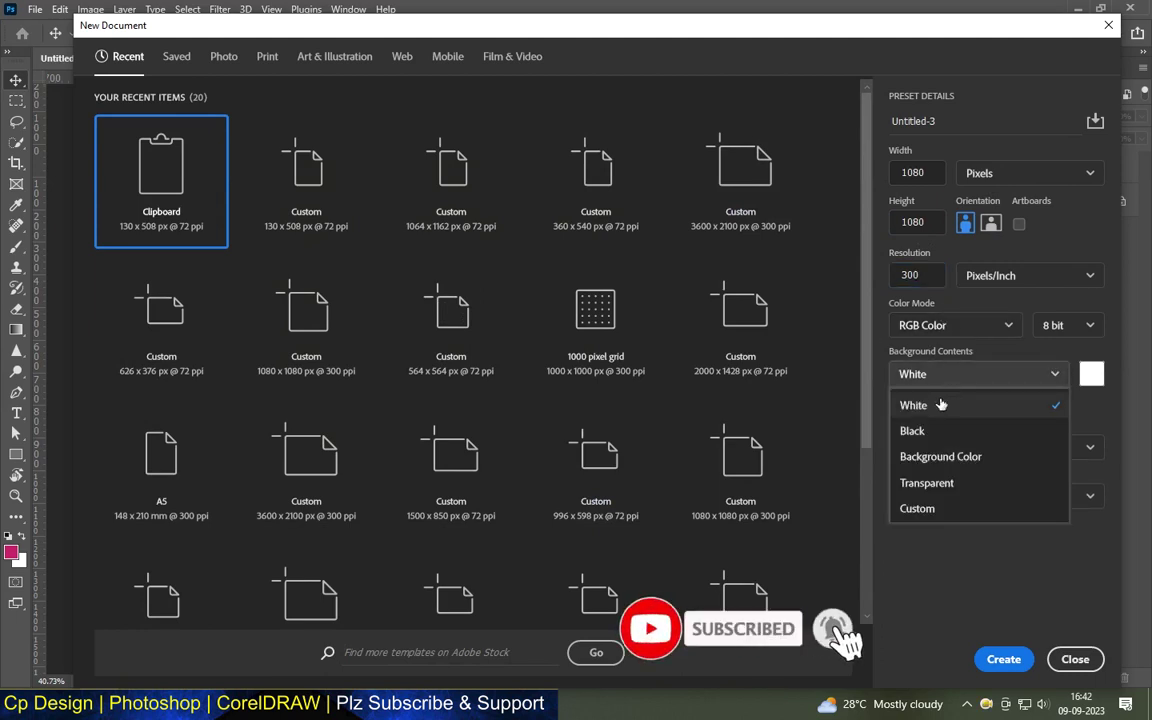
pyautogui.click(929, 484)
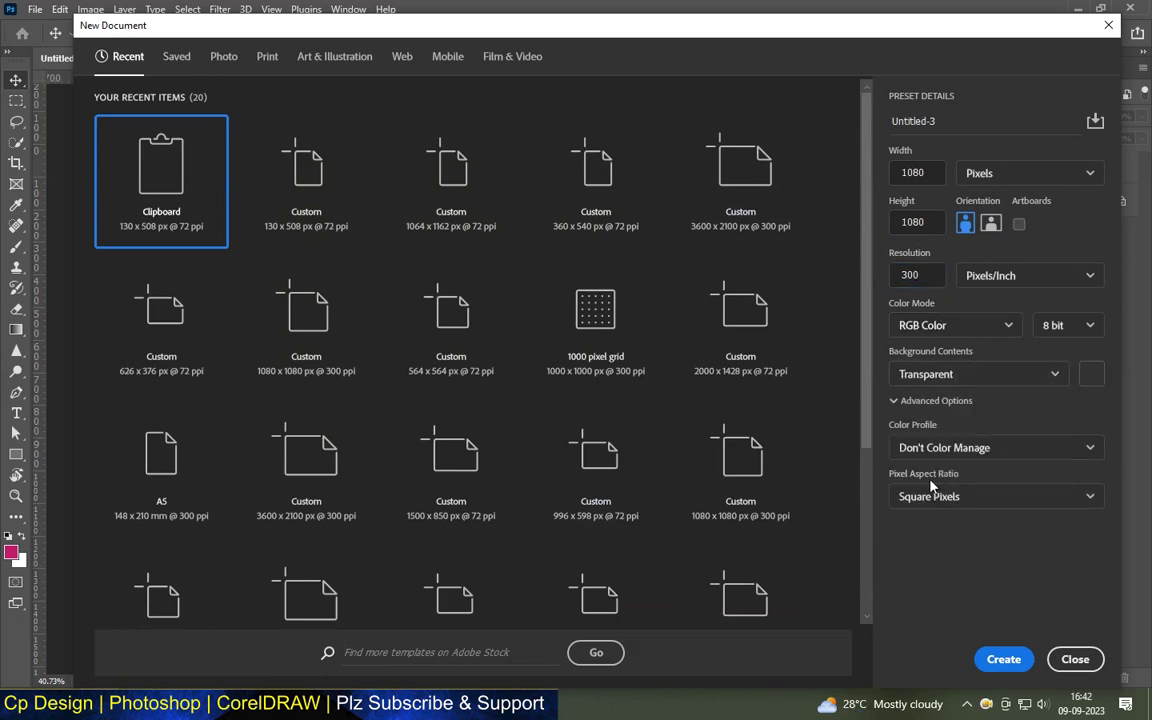
pyautogui.click(988, 655)
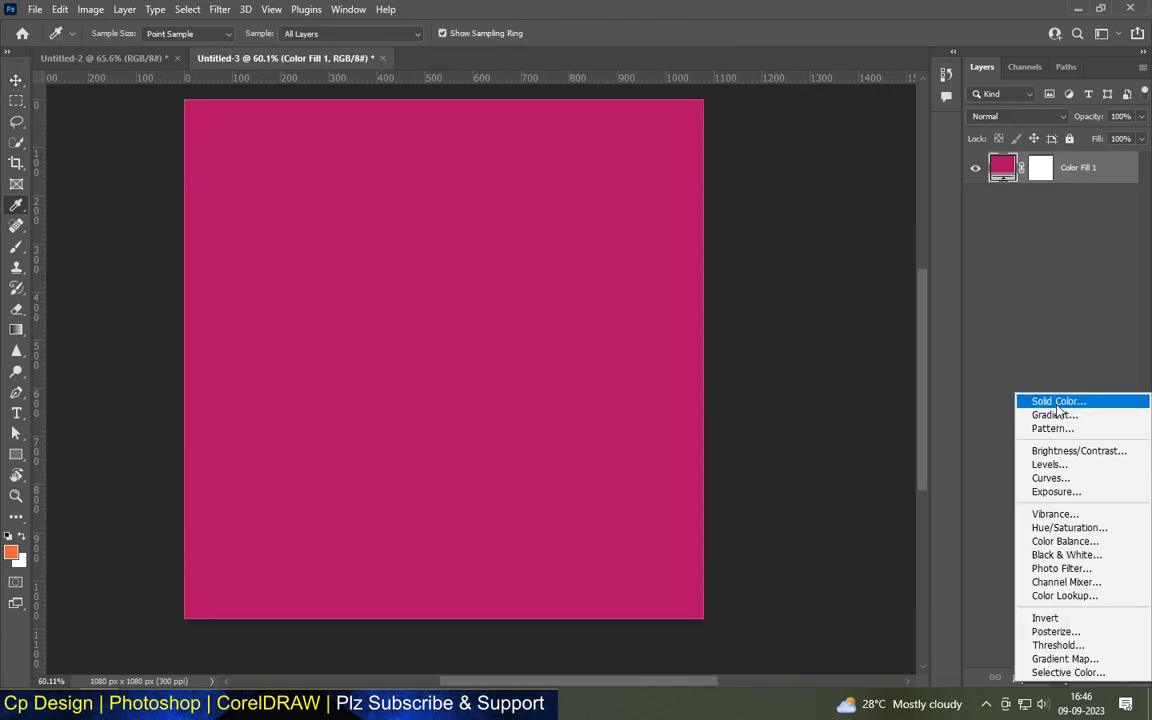
# Add a gradient fill layer and edit its gradient from a Basics preset to orange-to-yellow.
pyautogui.click(1056, 414)
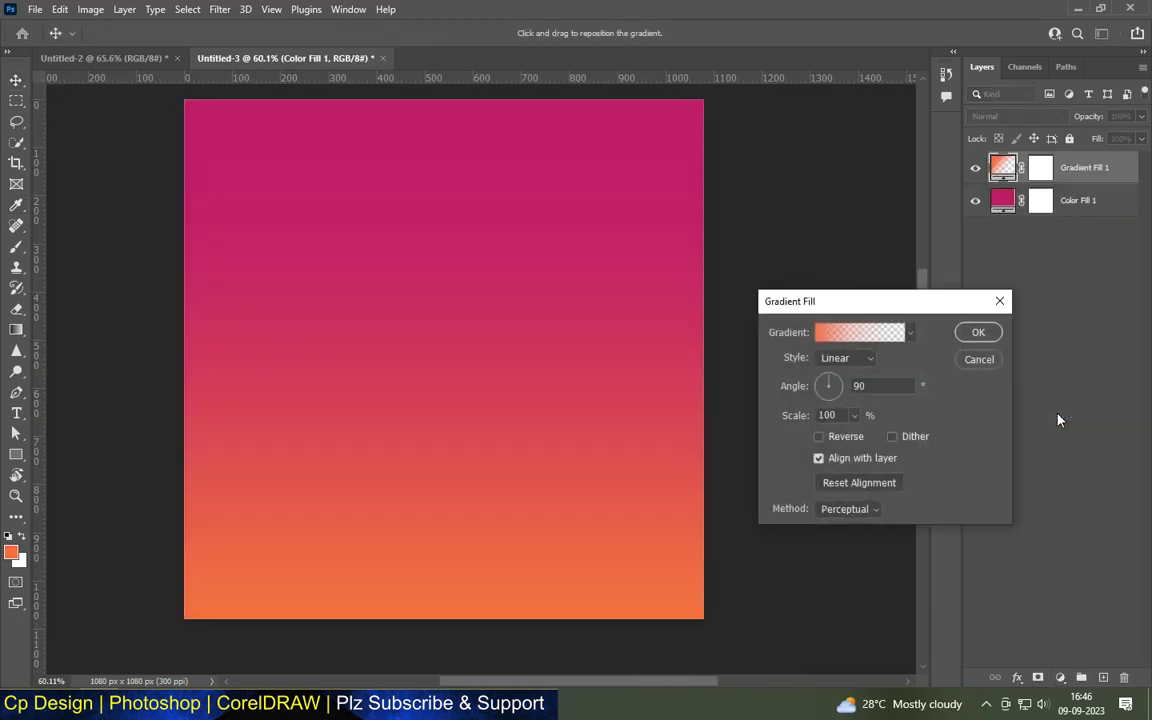
pyautogui.click(851, 334)
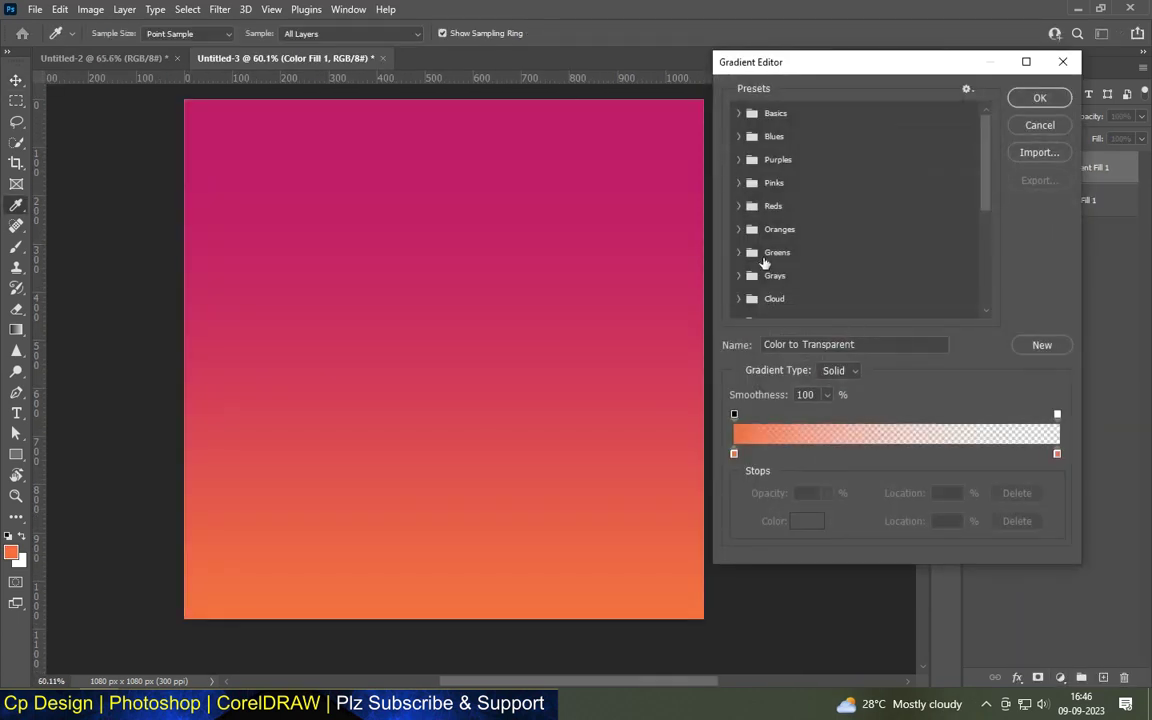
pyautogui.click(769, 114)
pyautogui.click(739, 113)
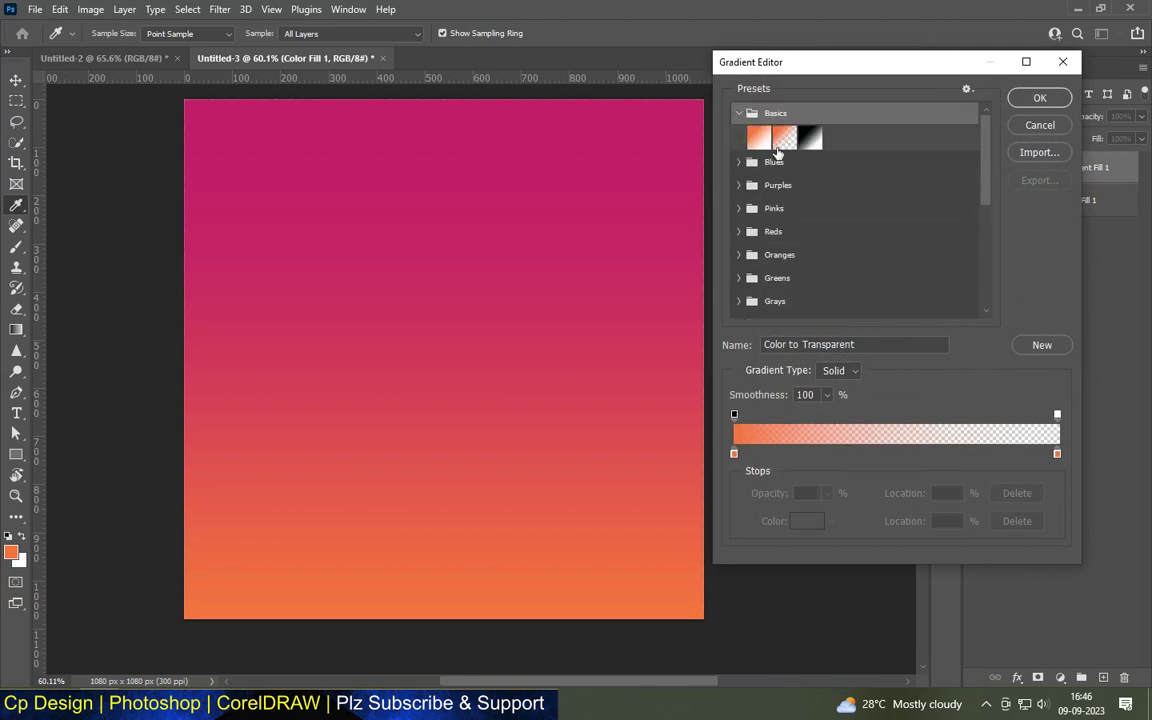
pyautogui.click(762, 135)
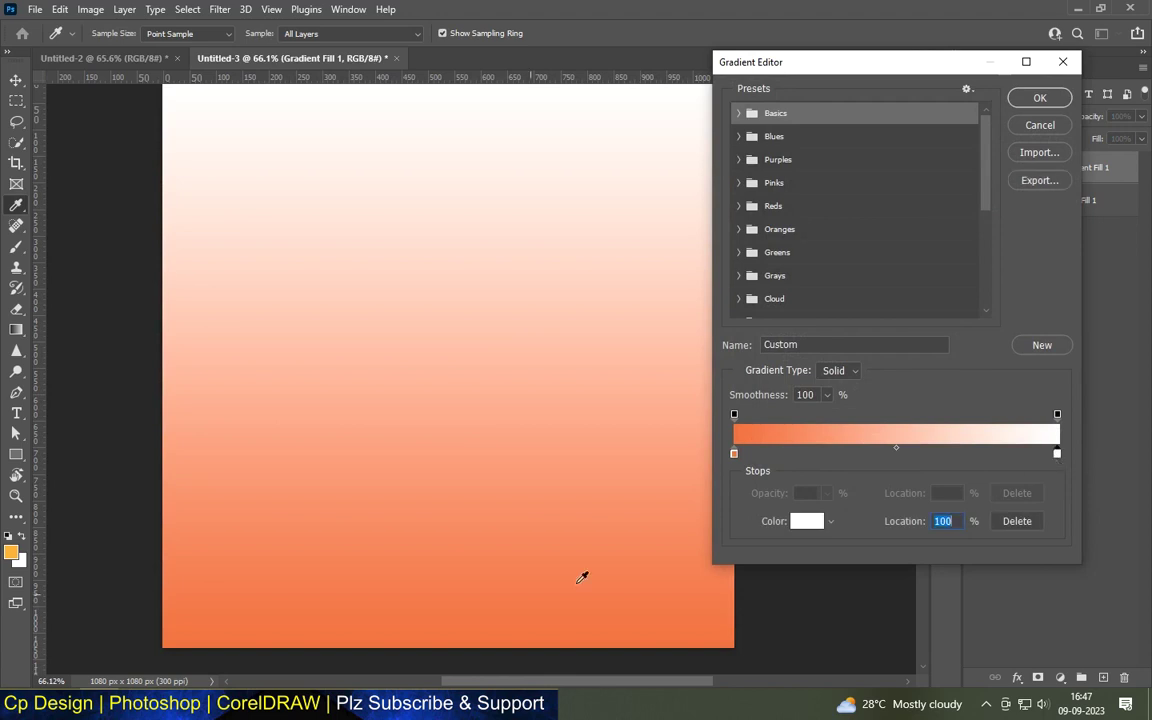
pyautogui.click(14, 541)
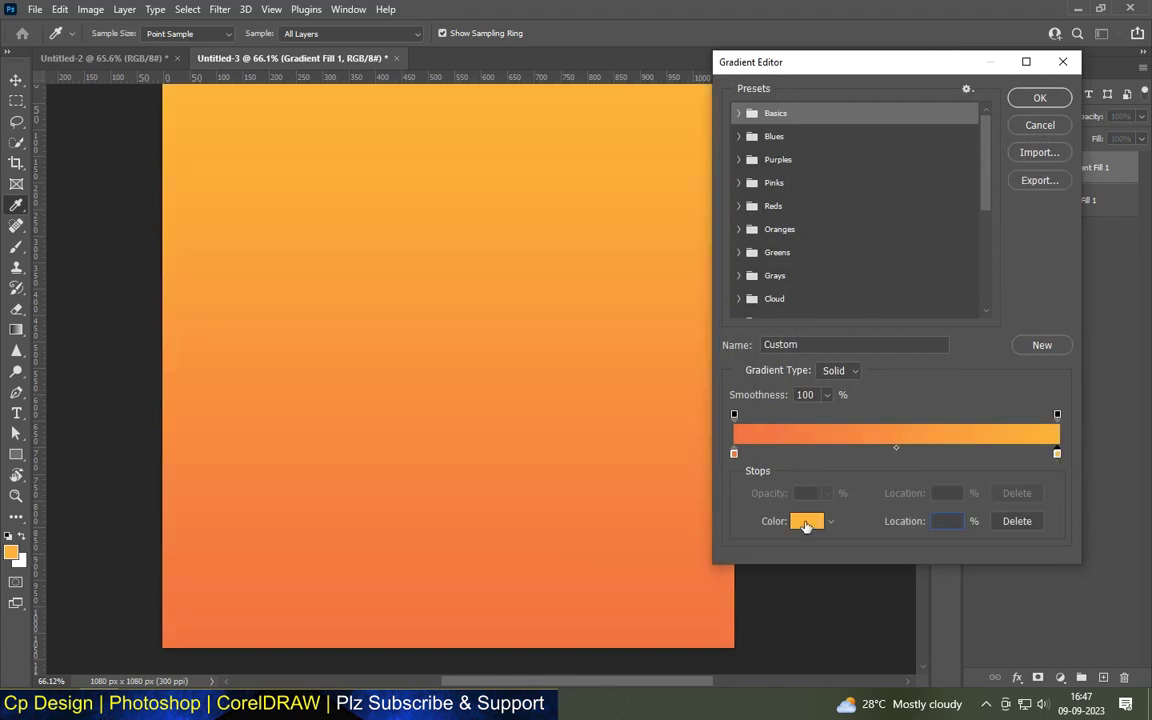
pyautogui.click(806, 523)
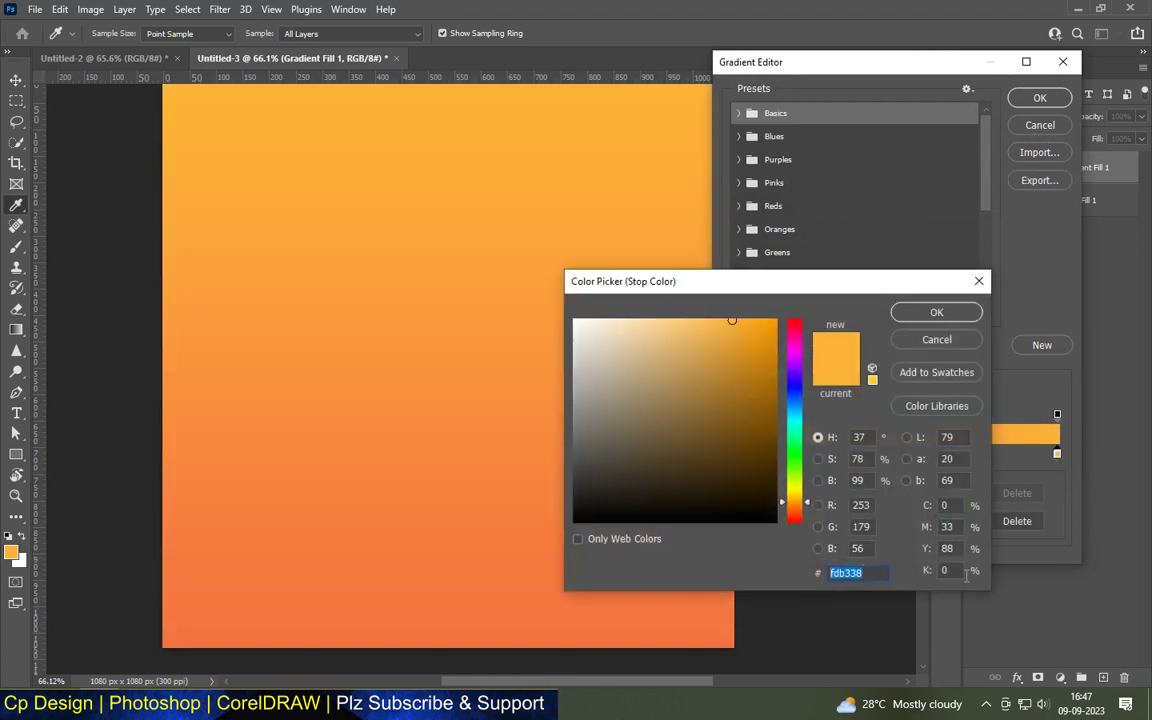
pyautogui.click(936, 314)
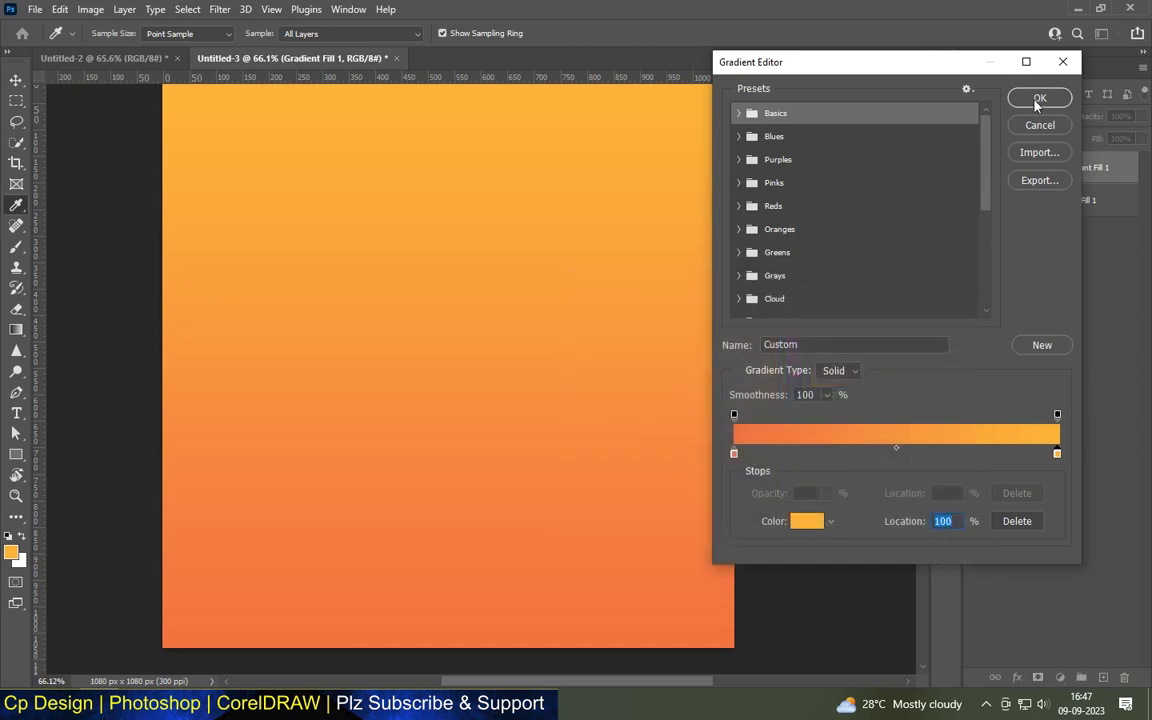
pyautogui.click(1039, 98)
# Make the gradient fill Radial and Reversed at 166% scale.
pyautogui.click(849, 361)
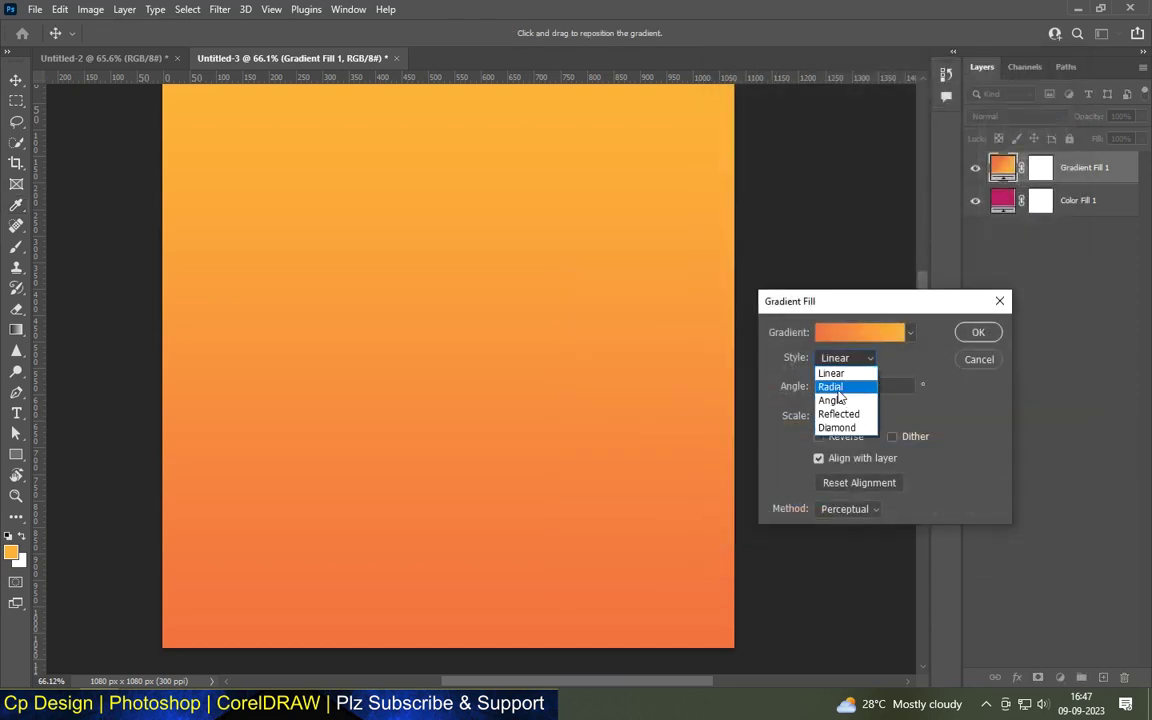
pyautogui.click(820, 440)
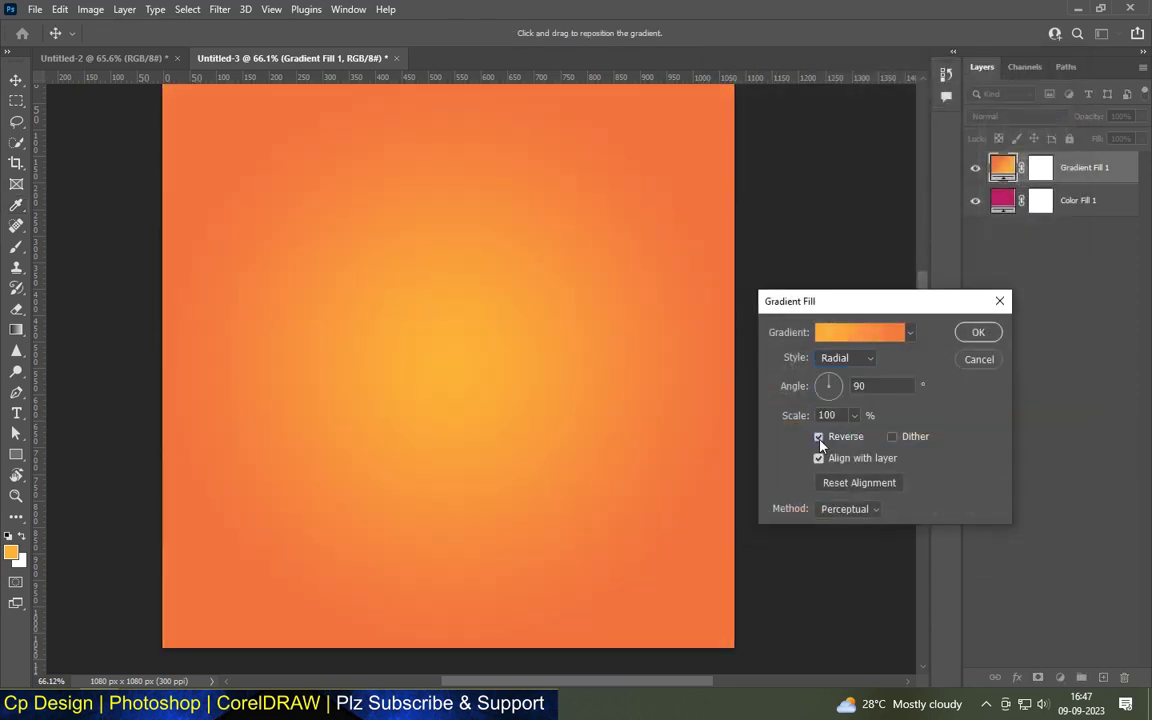
pyautogui.click(854, 415)
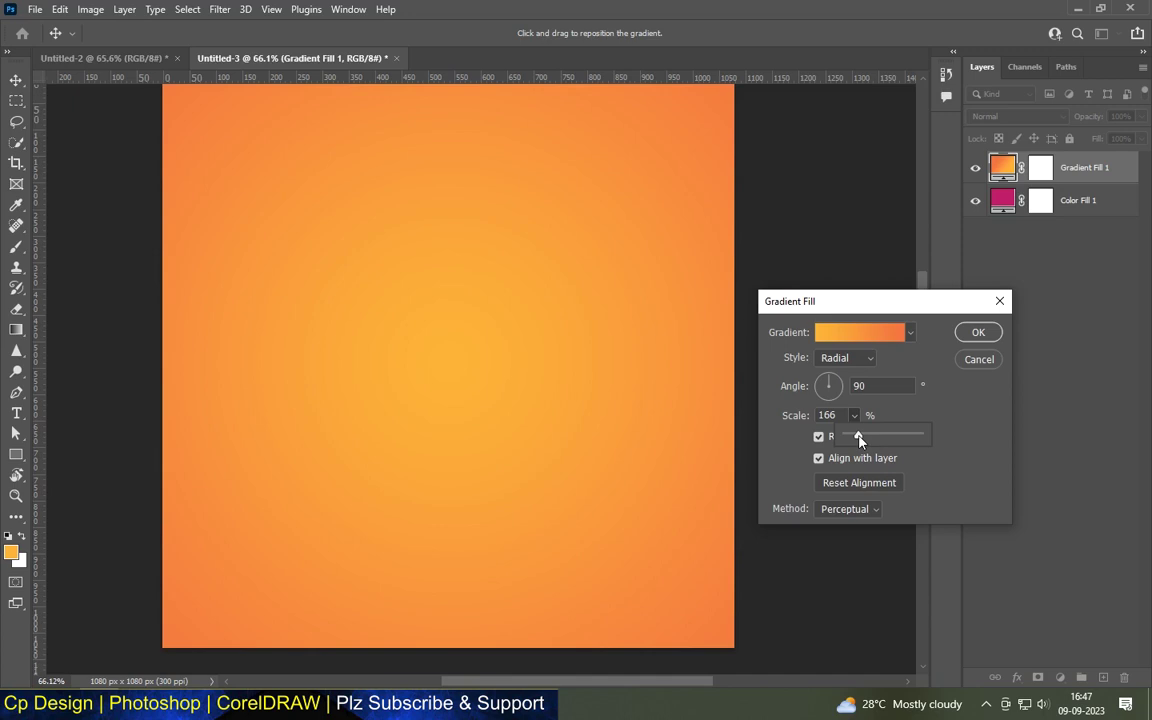
pyautogui.click(980, 333)
pyautogui.press('i')
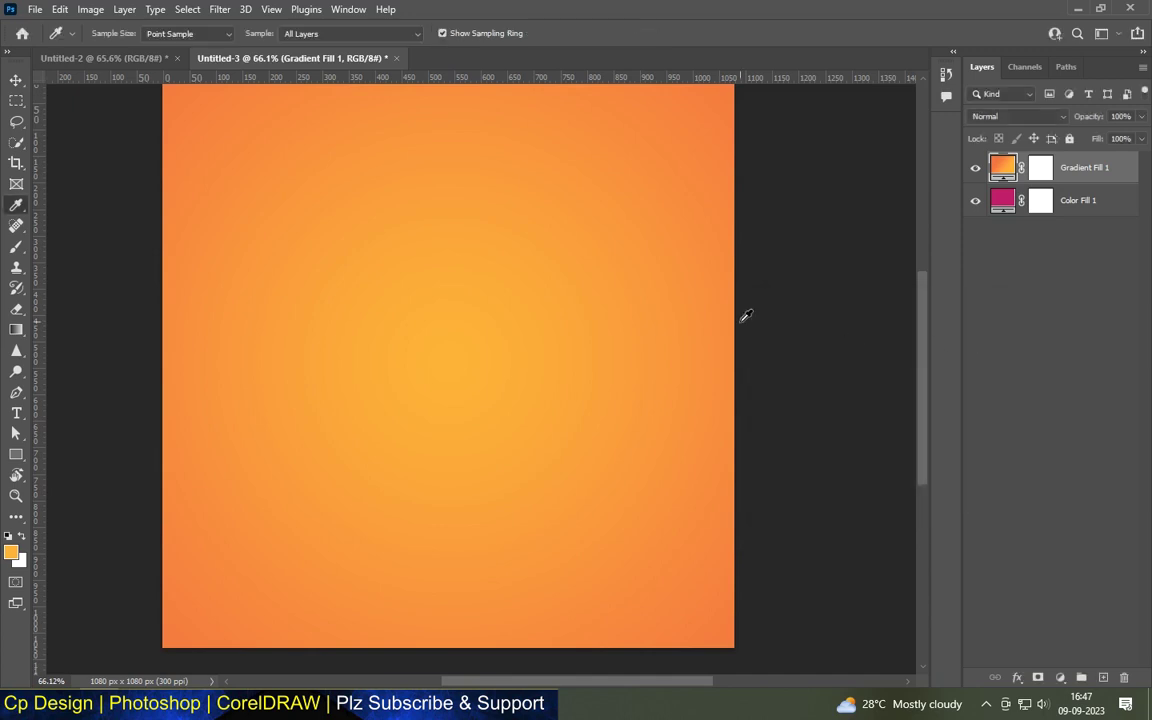
pyautogui.scroll(-1, 604, 303)
pyautogui.scroll(-3, 586, 314)
pyautogui.scroll(2, 585, 313)
pyautogui.scroll(1, 573, 445)
pyautogui.scroll(2, 573, 445)
pyautogui.click(1057, 678)
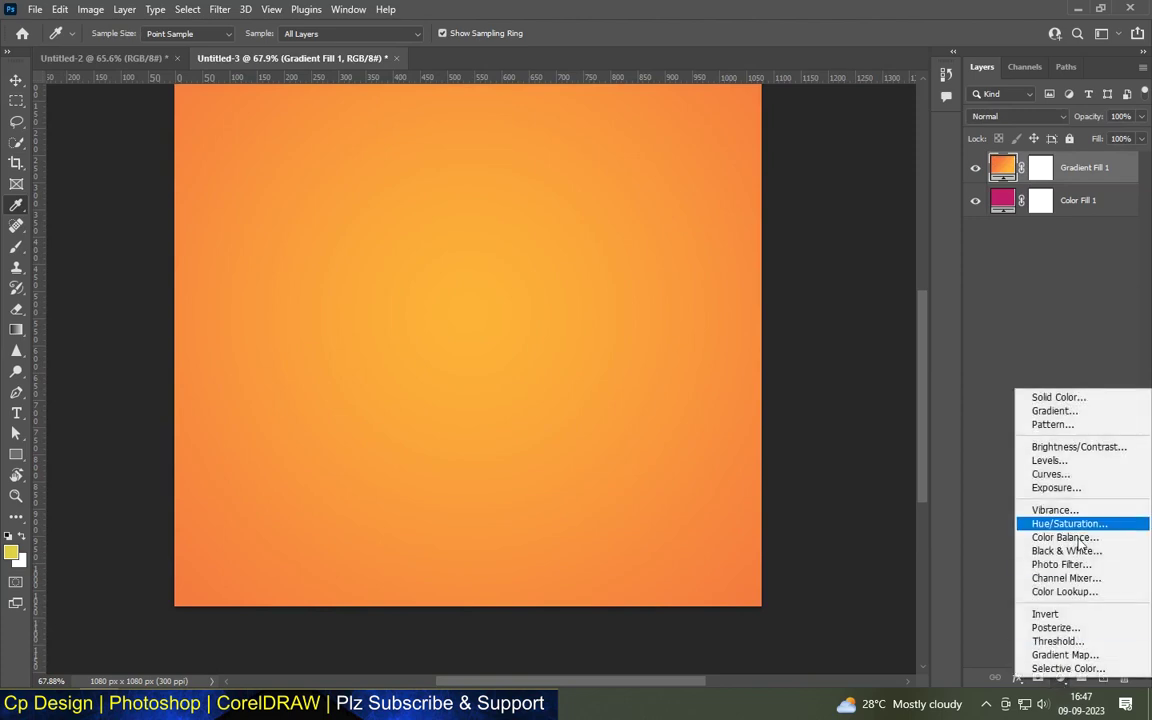
# Add a second yellow-to-transparent radial gradient fill at 89% scale, not reversed.
pyautogui.click(1092, 411)
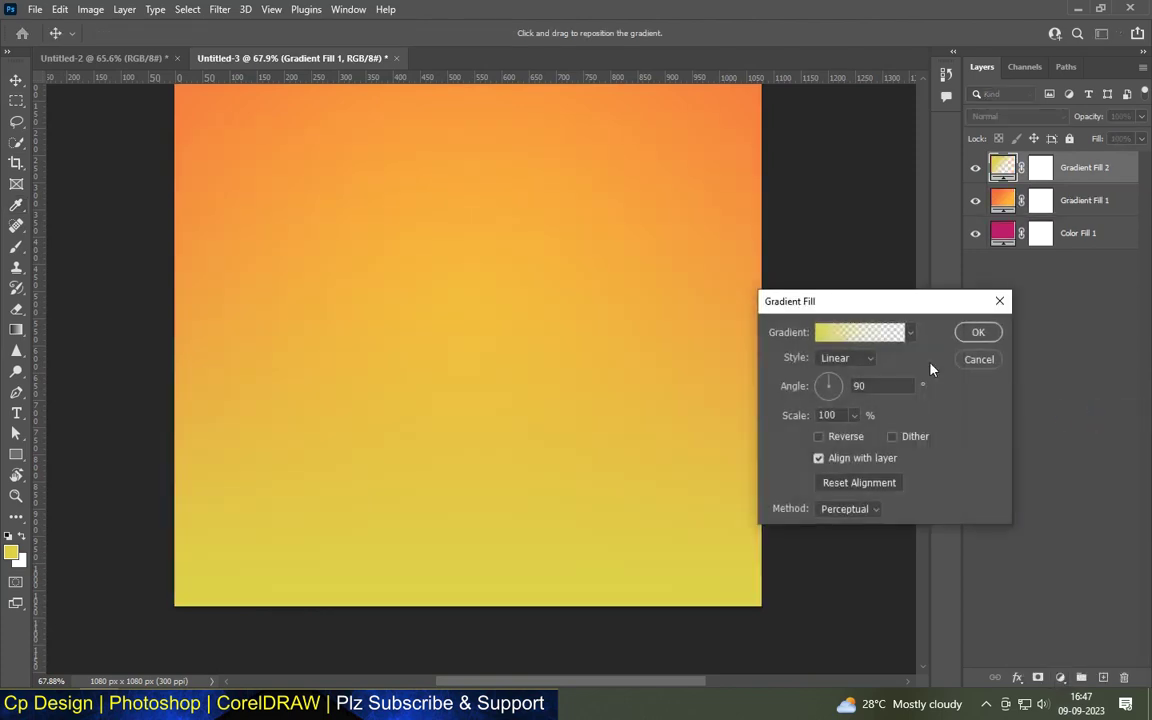
pyautogui.click(840, 358)
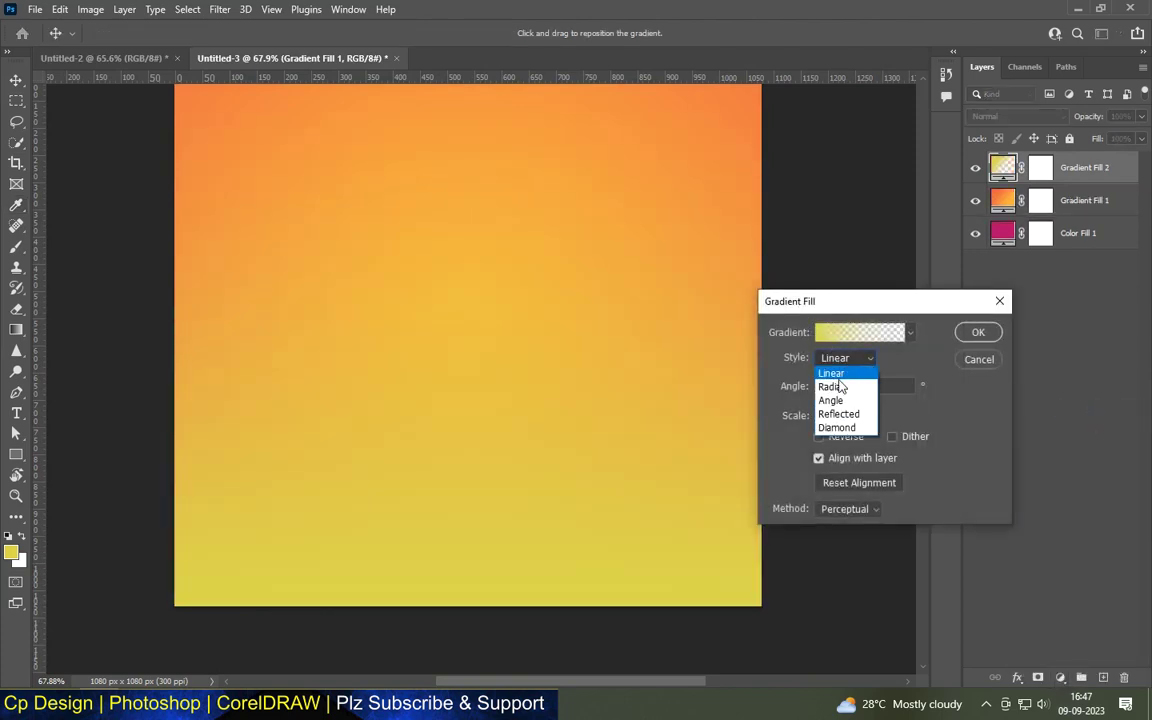
pyautogui.click(838, 387)
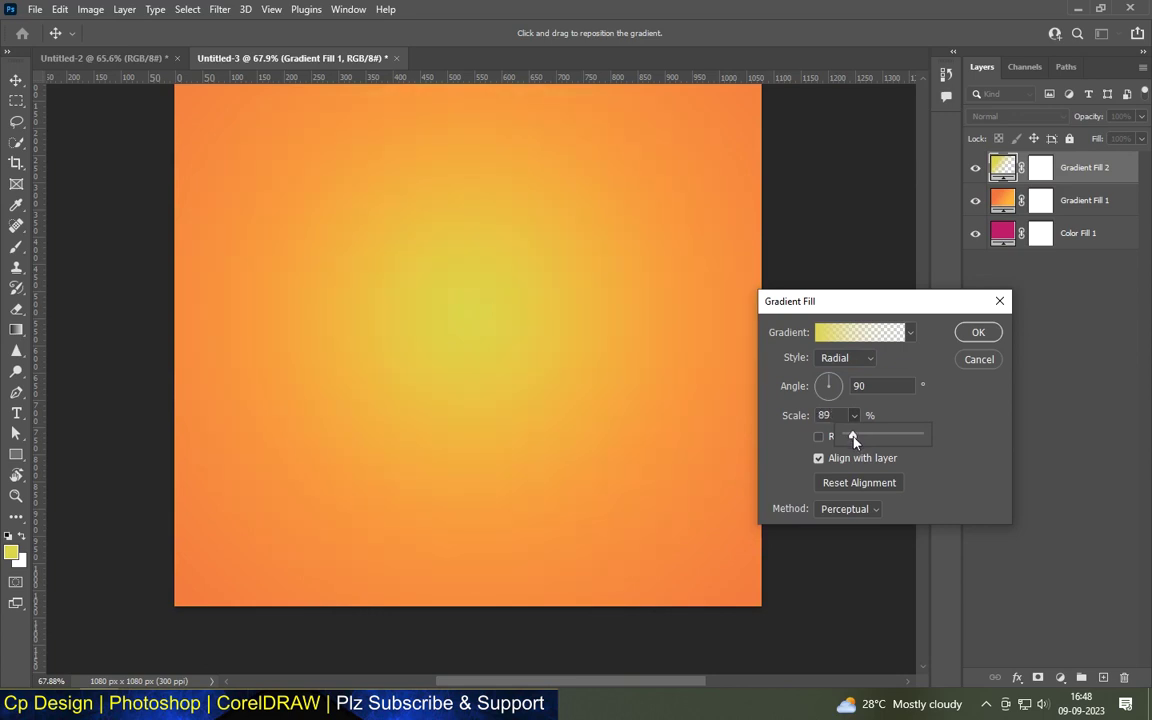
pyautogui.click(979, 340)
pyautogui.press('i')
pyautogui.scroll(-3, 519, 321)
# Place the beach photo in the lower half and scale it to cover the canvas.
pyautogui.scroll(1, 512, 254)
pyautogui.moveTo(4, 160)
pyautogui.mouseDown()
pyautogui.moveTo(591, 261)
pyautogui.moveTo(581, 402)
pyautogui.mouseUp()
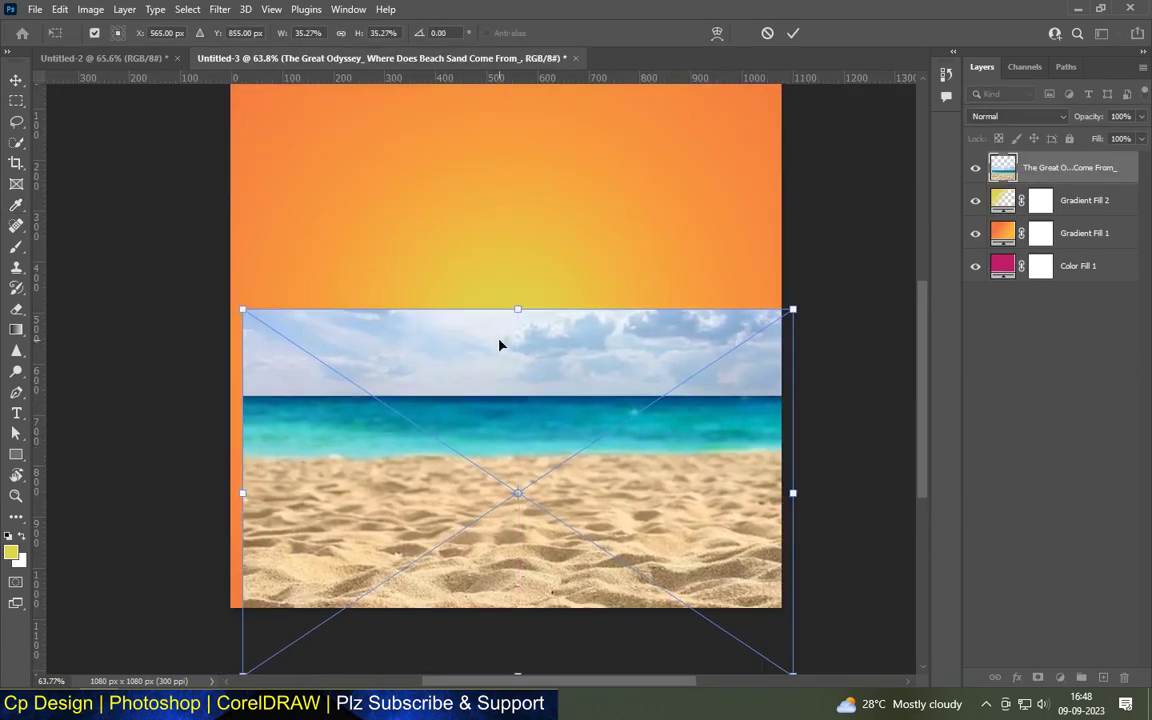
pyautogui.scroll(-2, 500, 345)
pyautogui.click(15, 78)
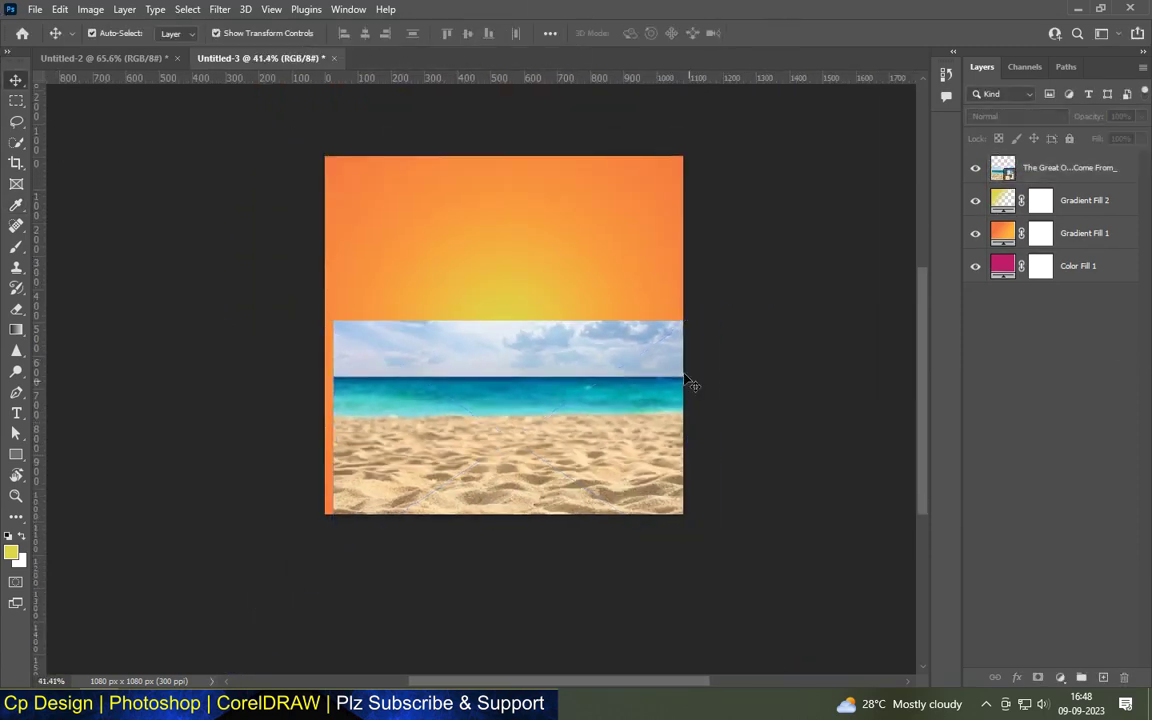
pyautogui.moveTo(480, 393); pyautogui.dragTo(471, 381)
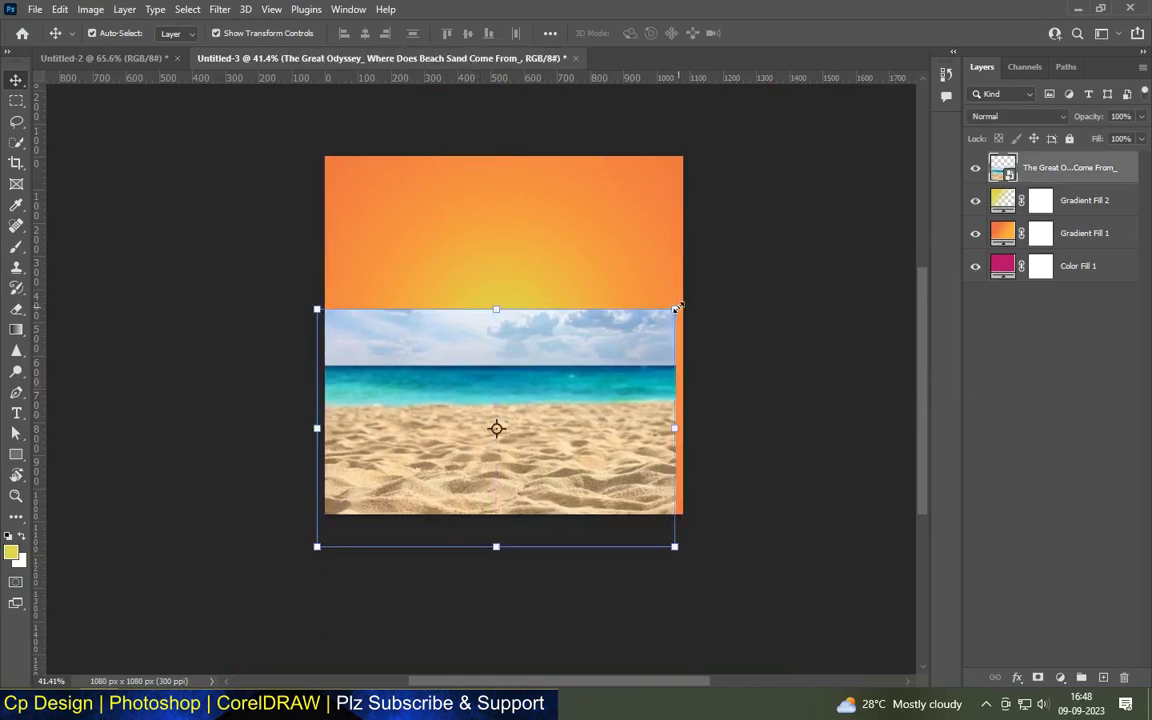
pyautogui.moveTo(676, 309); pyautogui.dragTo(730, 272)
pyautogui.moveTo(317, 547); pyautogui.dragTo(300, 560)
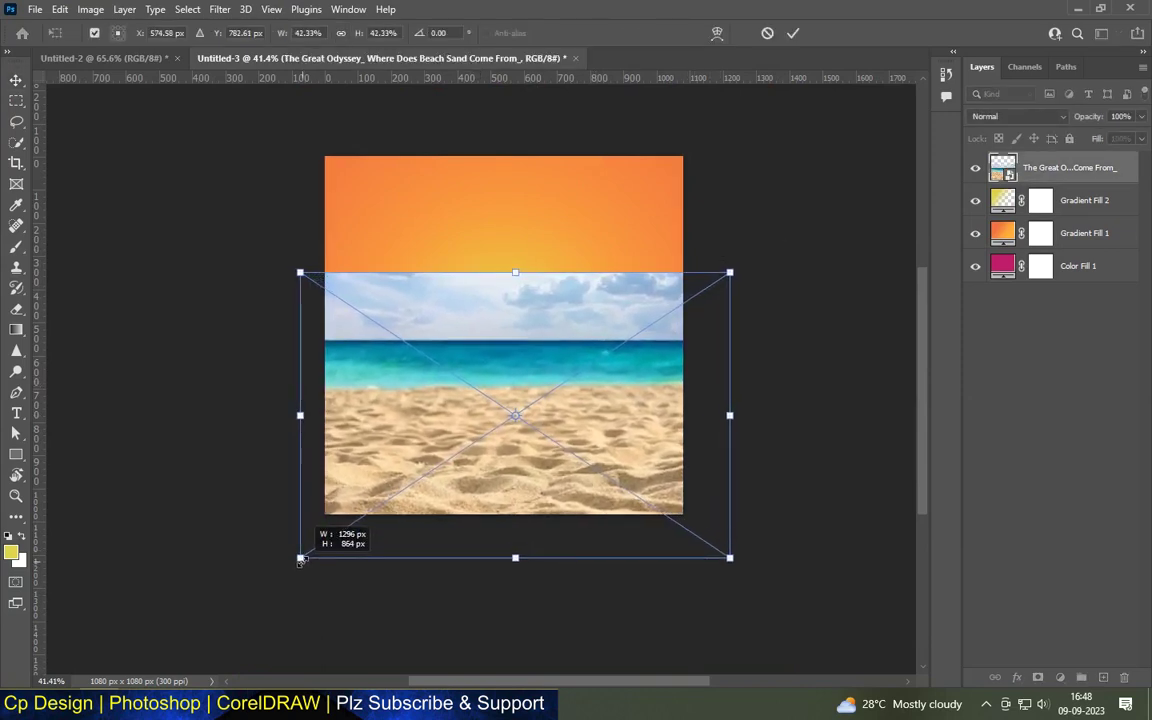
pyautogui.click(16, 100)
# Hide the beach photo's cloudy sky band with an inverted layer mask.
pyautogui.moveTo(267, 251); pyautogui.dragTo(743, 348)
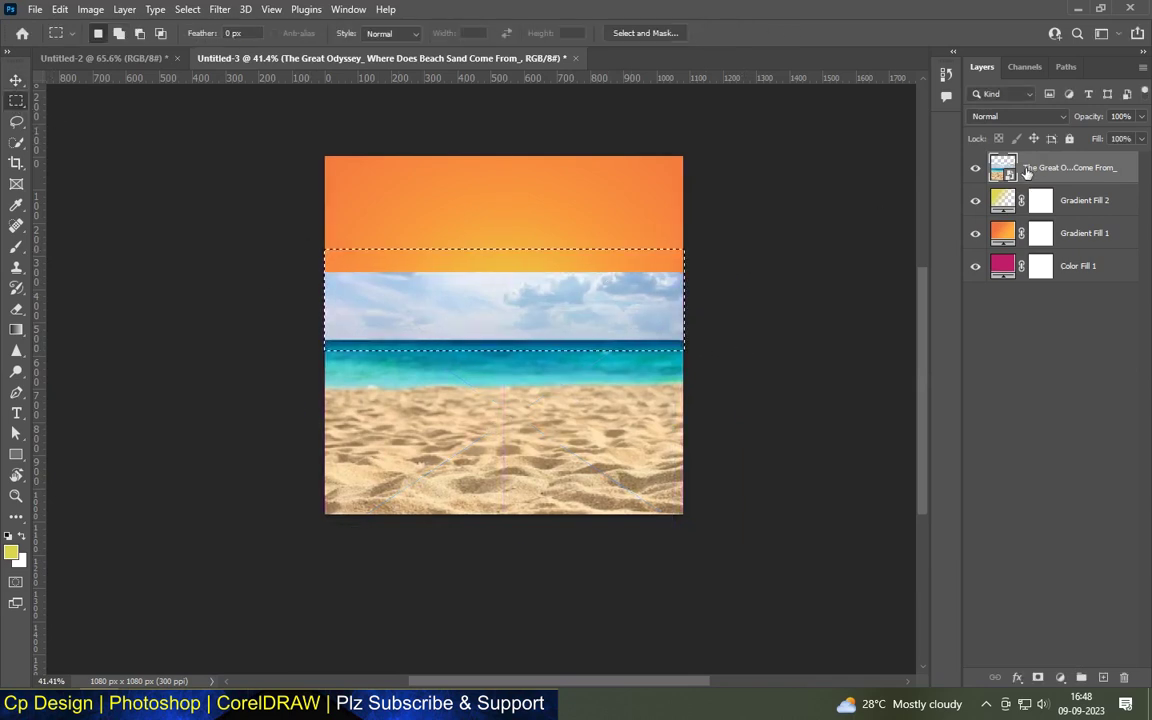
pyautogui.click(1037, 677)
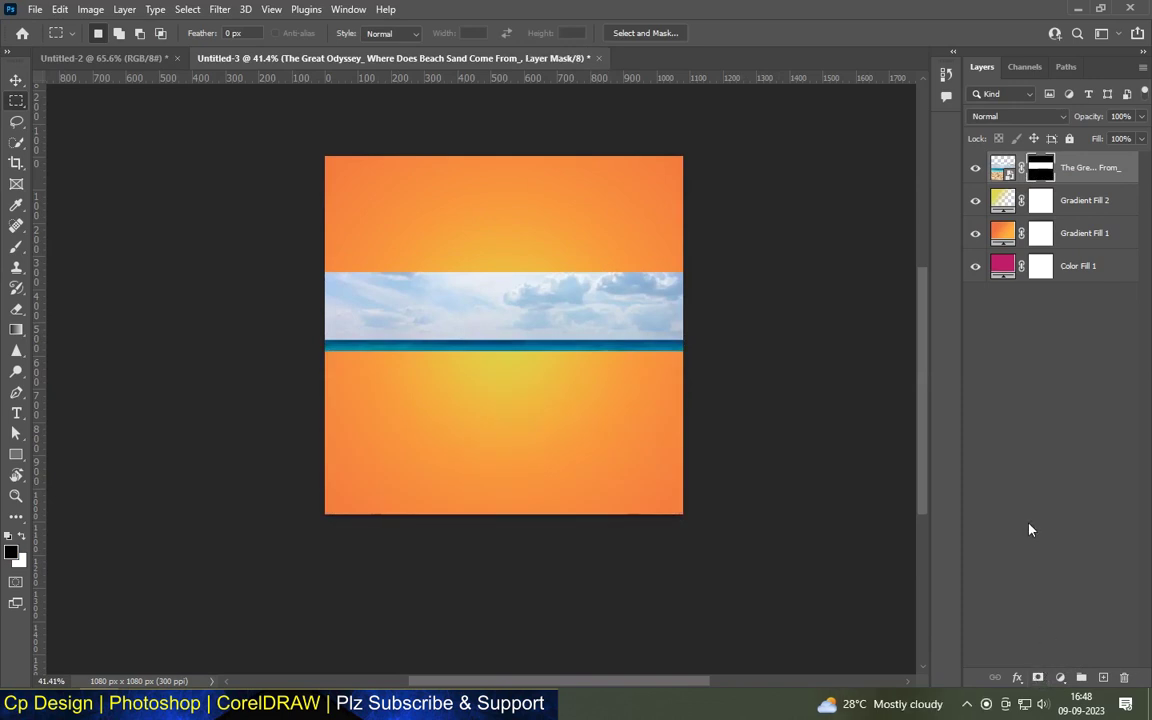
pyautogui.hotkey('ctrl', 'i')
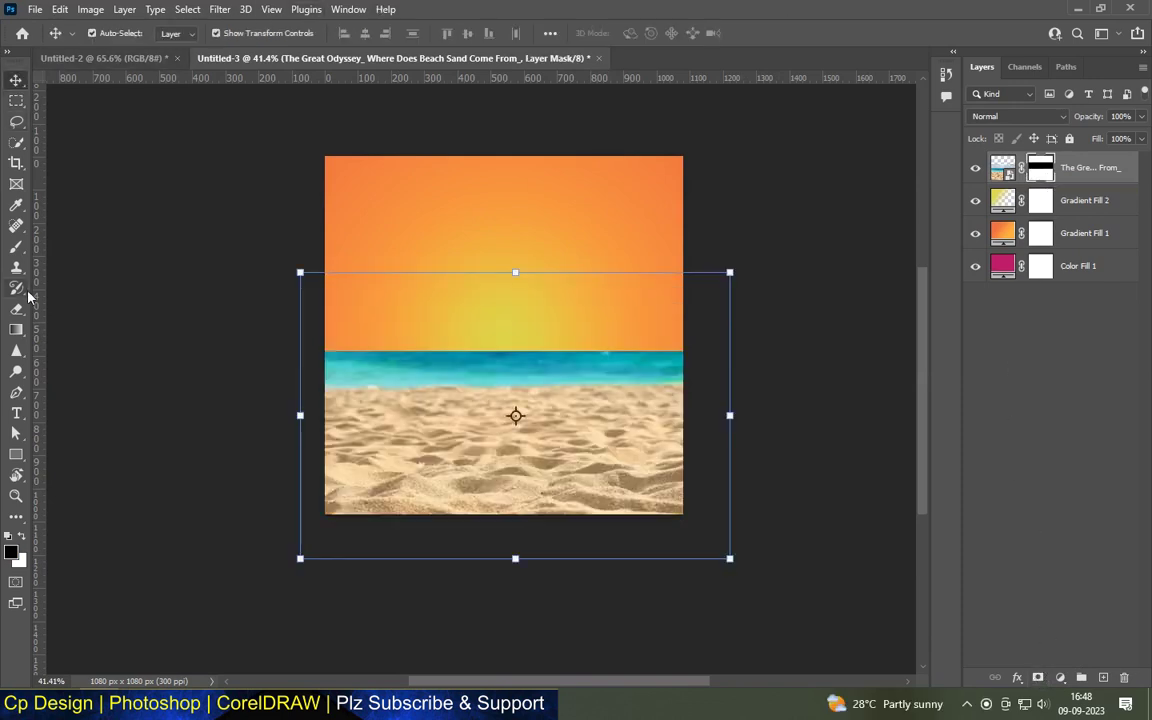
pyautogui.click(14, 78)
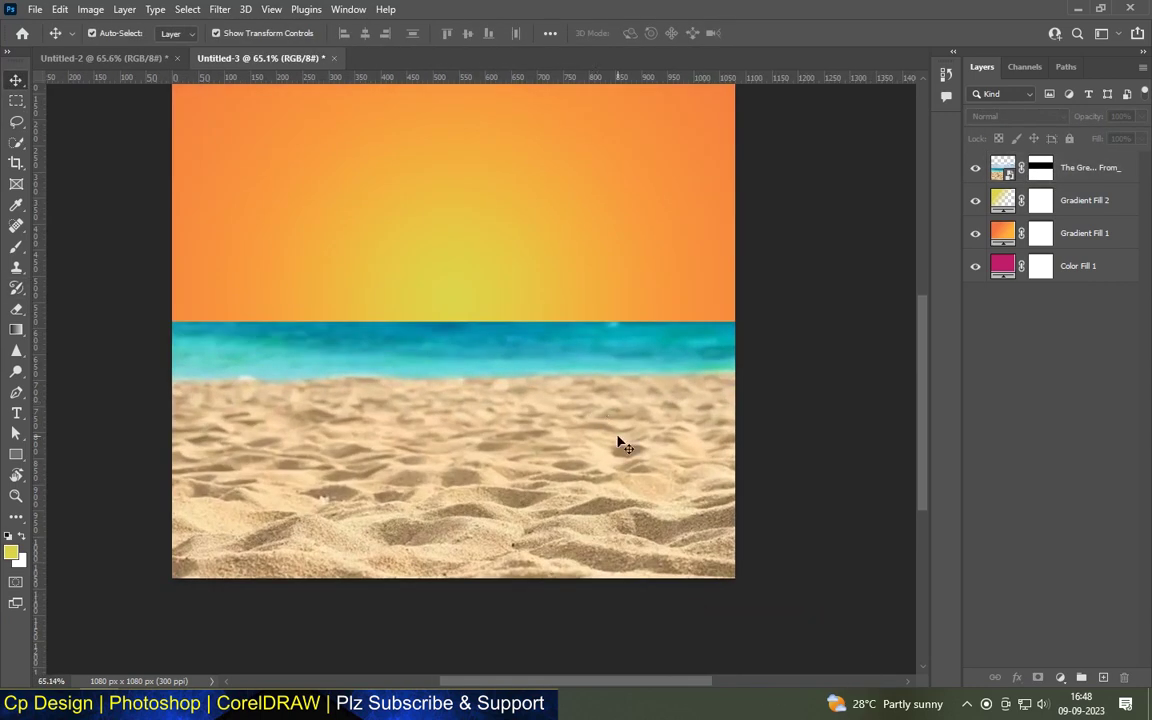
pyautogui.click(617, 445)
pyautogui.scroll(-2, 452, 373)
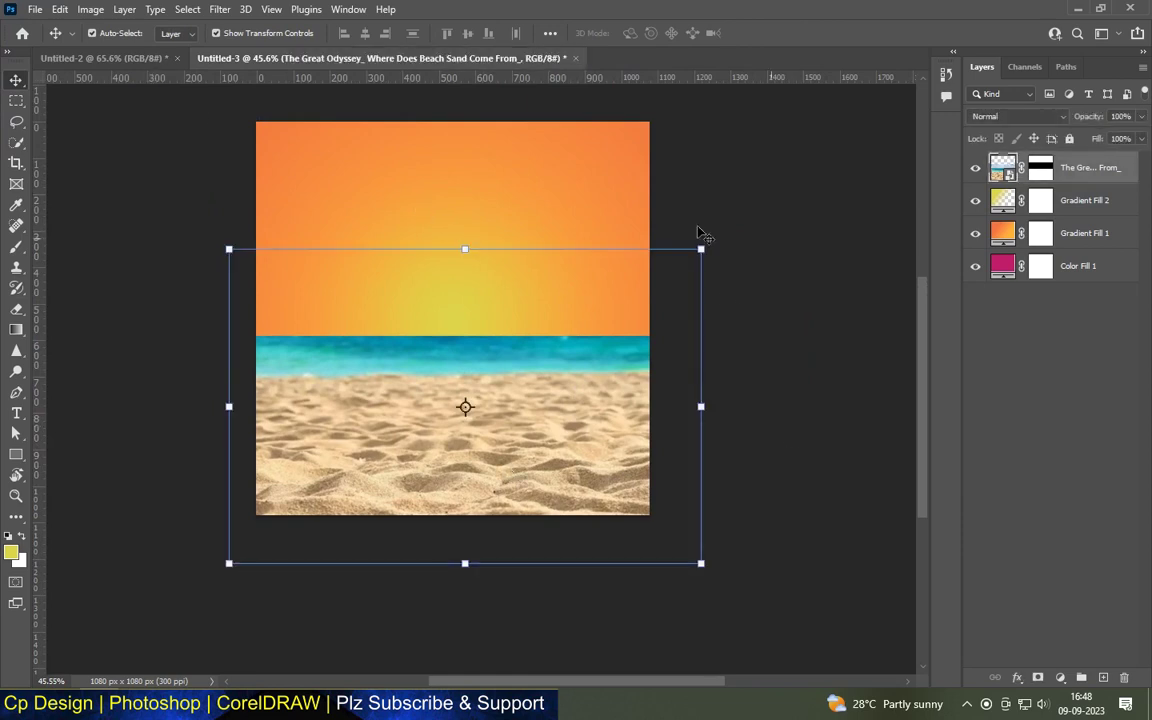
pyautogui.scroll(2, 481, 337)
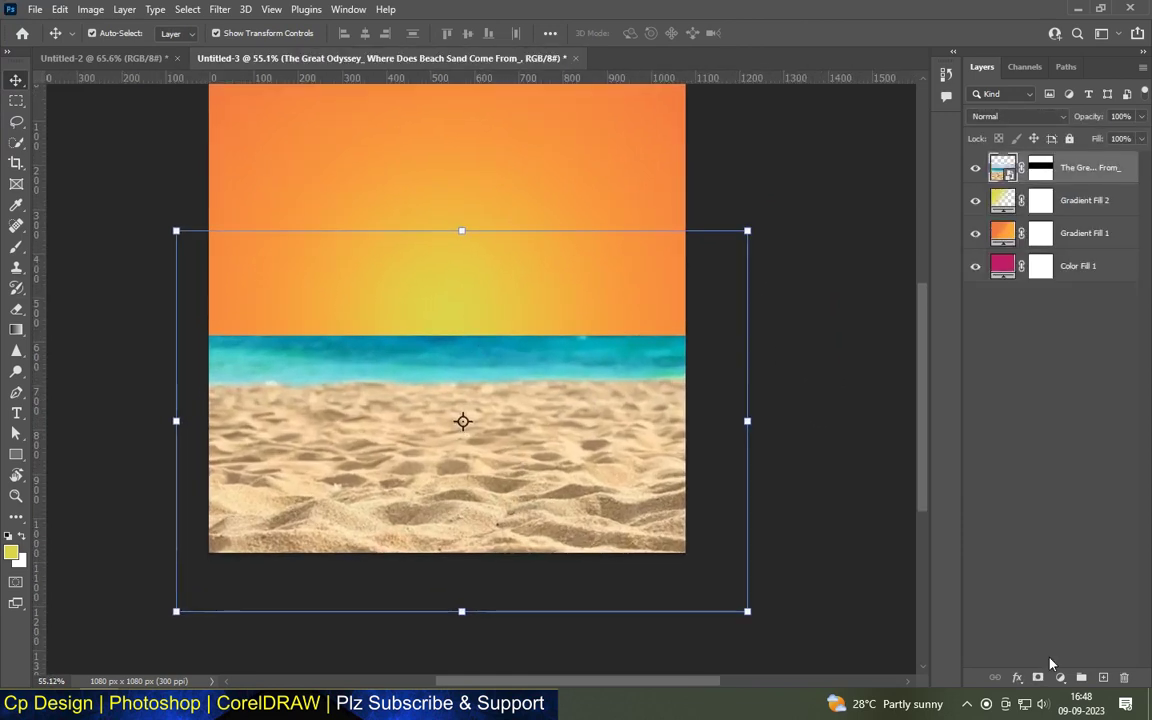
# Paint along the horizon on the beach mask with a 400 px brush at 5% flow.
pyautogui.click(18, 247)
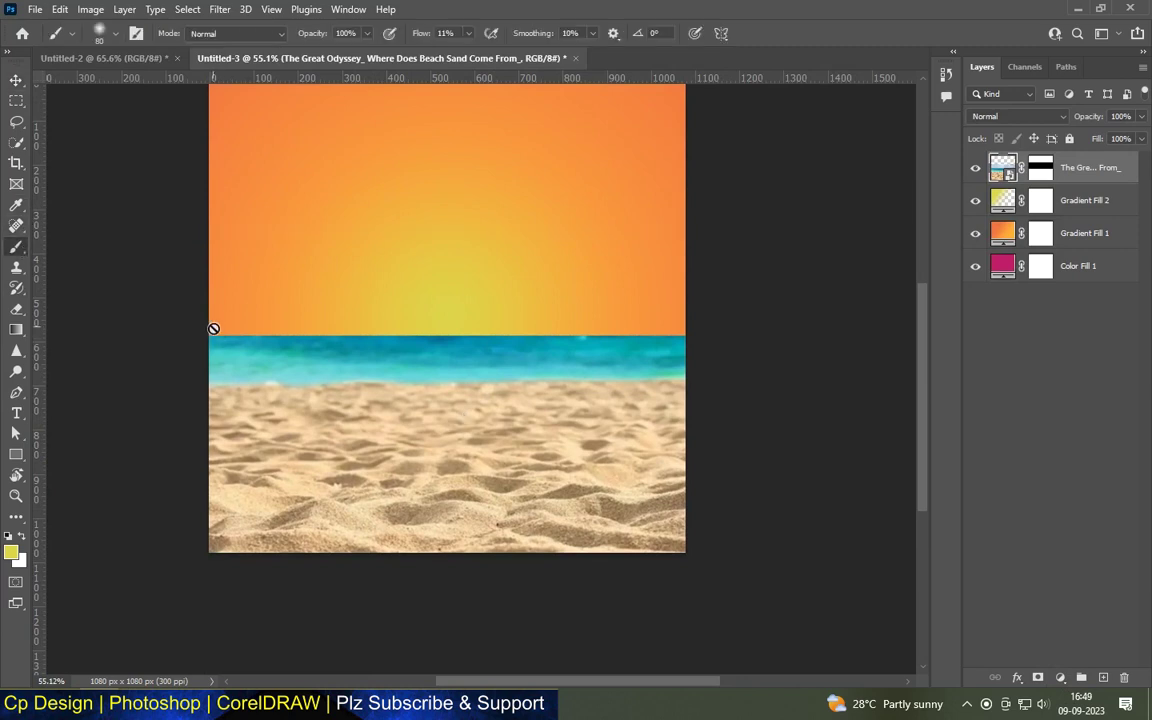
pyautogui.click(1041, 168)
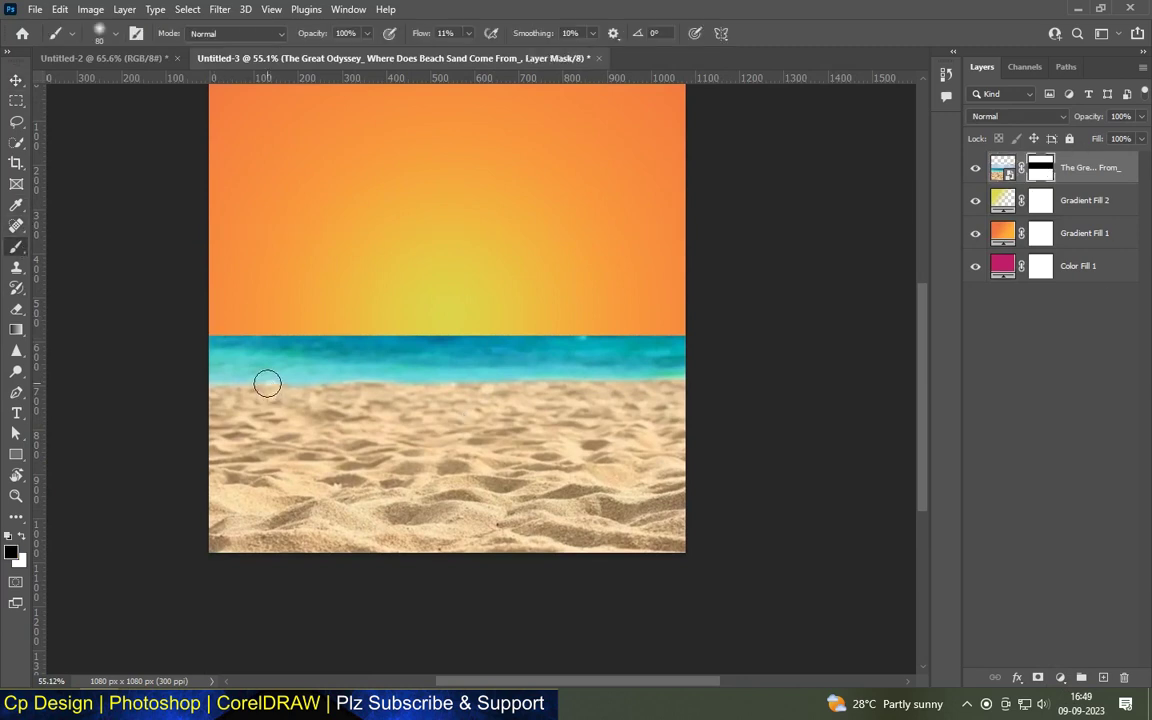
pyautogui.write('5')
pyautogui.press(']')
pyautogui.press(']')
pyautogui.press(']')
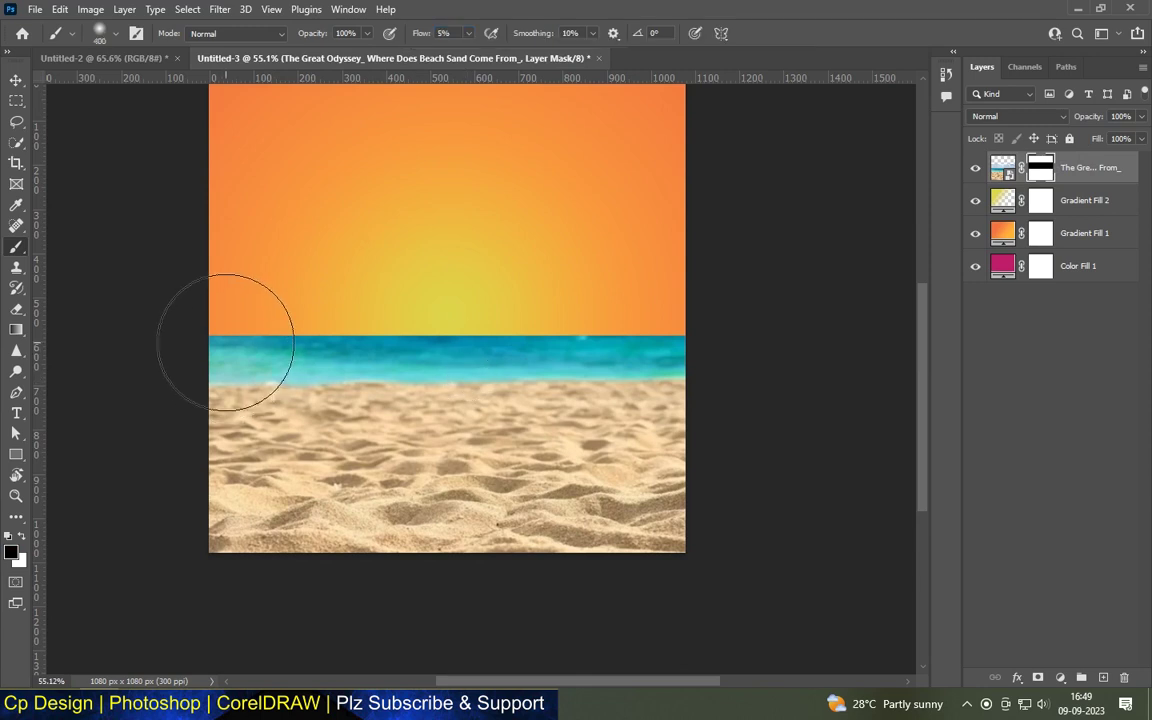
pyautogui.moveTo(225, 341); pyautogui.dragTo(653, 332)
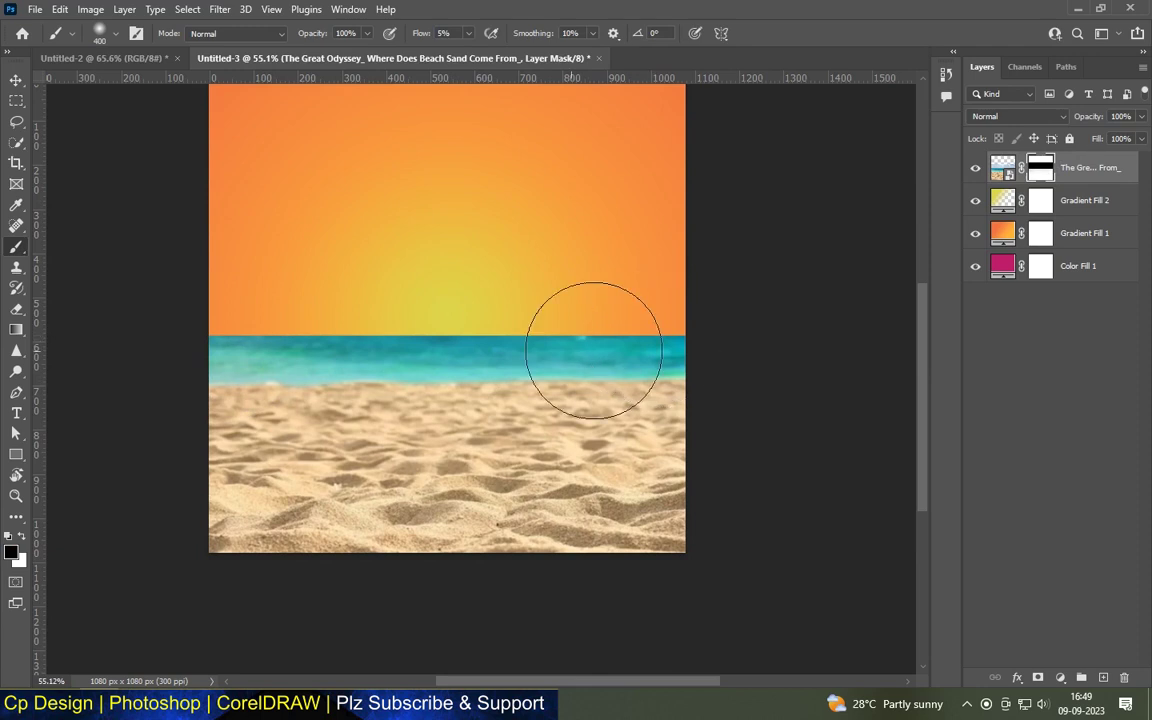
pyautogui.moveTo(231, 334); pyautogui.dragTo(685, 331)
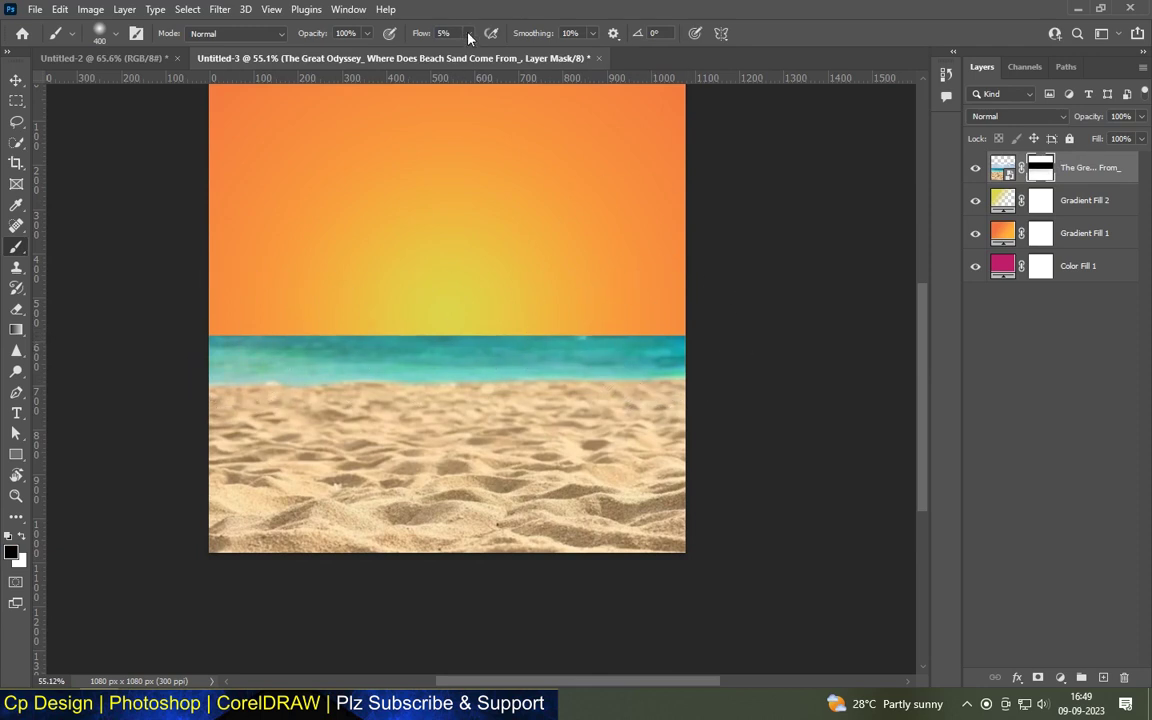
pyautogui.moveTo(206, 347)
pyautogui.mouseDown()
pyautogui.moveTo(625, 296)
pyautogui.moveTo(283, 288)
pyautogui.moveTo(663, 301)
pyautogui.moveTo(283, 283)
pyautogui.moveTo(671, 278)
pyautogui.moveTo(321, 265)
pyautogui.moveTo(681, 278)
pyautogui.moveTo(730, 267)
pyautogui.moveTo(545, 277)
pyautogui.moveTo(103, 257)
pyautogui.moveTo(393, 265)
pyautogui.moveTo(254, 310)
pyautogui.moveTo(347, 327)
pyautogui.moveTo(337, 334)
pyautogui.moveTo(216, 352)
pyautogui.moveTo(646, 340)
pyautogui.moveTo(676, 355)
pyautogui.moveTo(663, 365)
pyautogui.moveTo(558, 347)
pyautogui.moveTo(319, 369)
pyautogui.moveTo(249, 347)
pyautogui.moveTo(666, 343)
pyautogui.mouseUp()
# Review the softened horizon and deselect the layers.
pyautogui.scroll(-1, 666, 343)
pyautogui.scroll(-2, 553, 381)
pyautogui.scroll(1, 427, 363)
pyautogui.scroll(1, 426, 380)
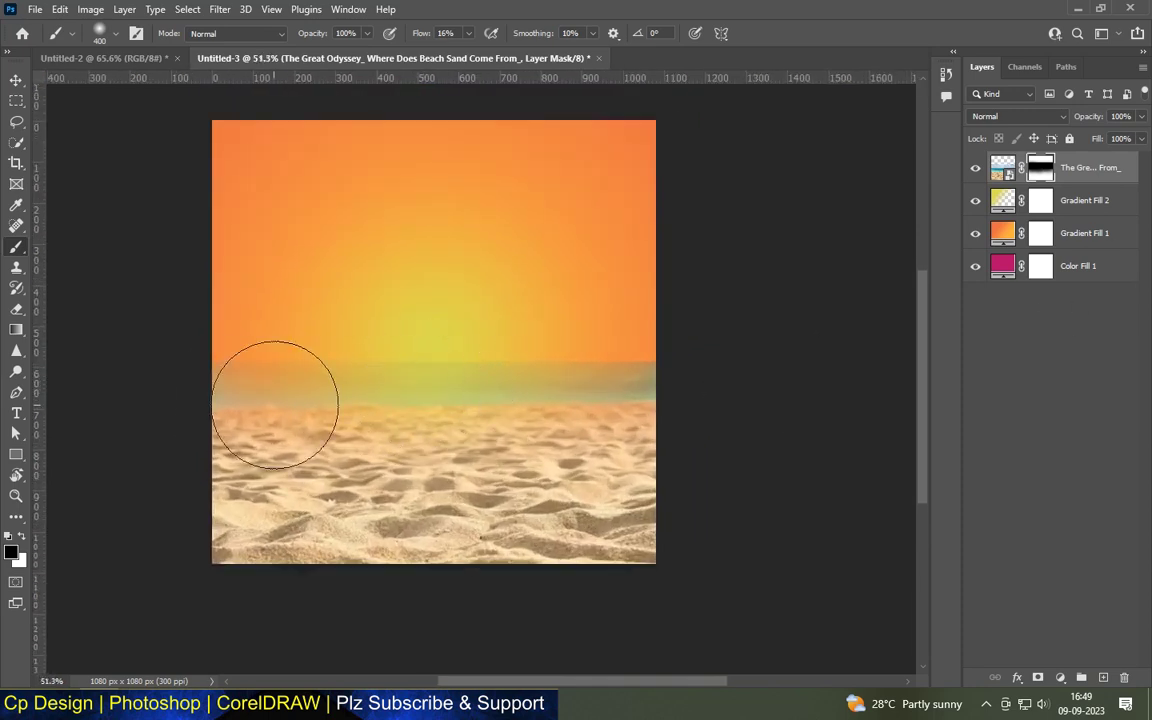
pyautogui.scroll(-1, 486, 258)
pyautogui.scroll(1, 500, 262)
pyautogui.scroll(2, 503, 268)
pyautogui.scroll(-1, 503, 269)
pyautogui.scroll(-3, 480, 260)
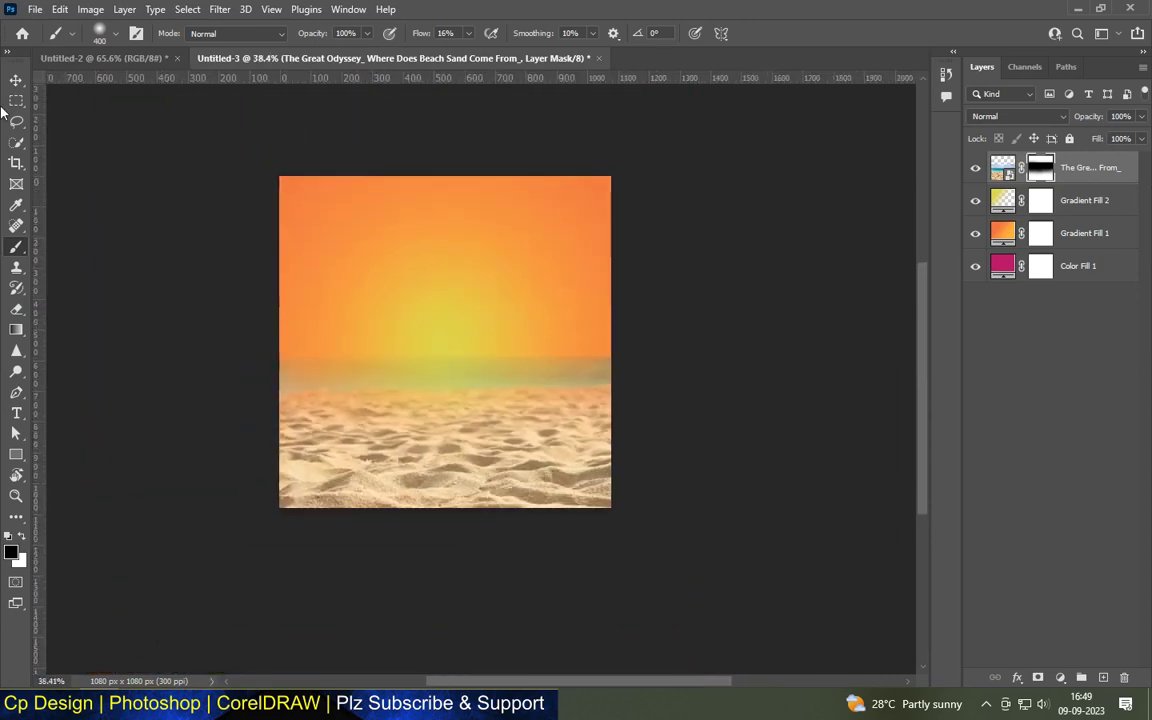
pyautogui.click(15, 80)
pyautogui.click(771, 334)
pyautogui.scroll(2, 424, 383)
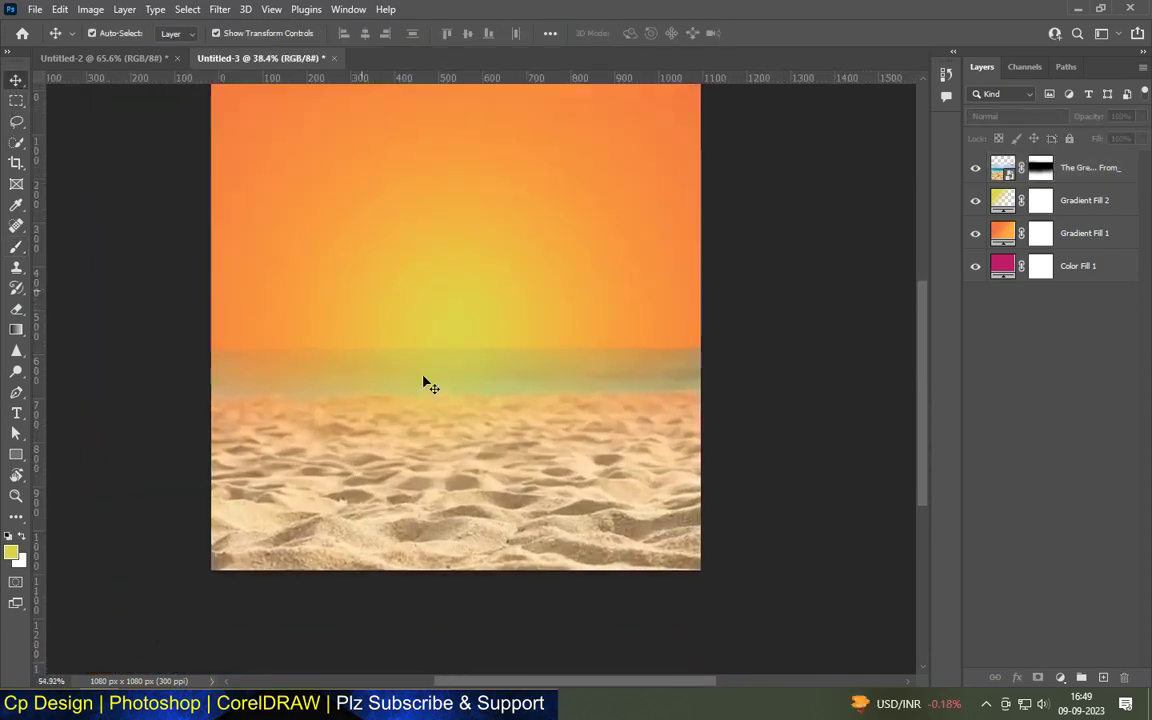
# Bring up the Gradient Fill 1 sky layer's gradient fill settings.
pyautogui.scroll(-1, 424, 383)
pyautogui.scroll(1, 514, 216)
pyautogui.scroll(1, 514, 216)
pyautogui.click(656, 216)
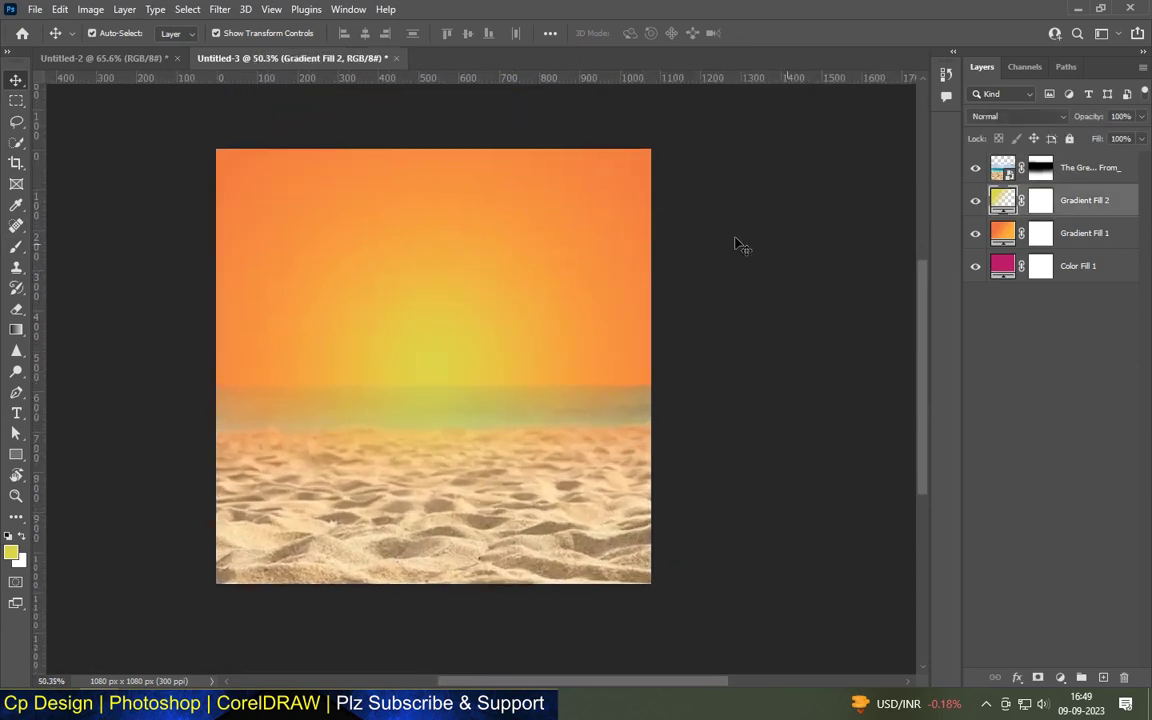
pyautogui.doubleClick(1006, 235)
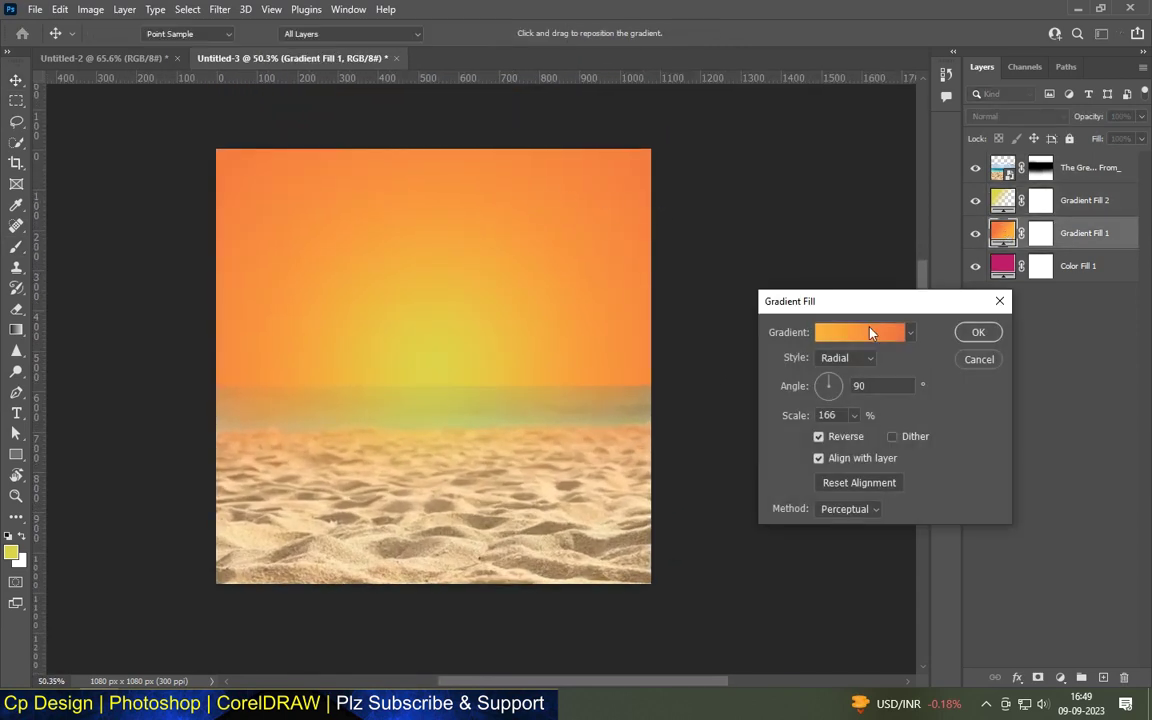
# Change the sky gradient's left stop to orange #f36c38 and apply it.
pyautogui.click(800, 332)
pyautogui.click(734, 453)
pyautogui.click(807, 521)
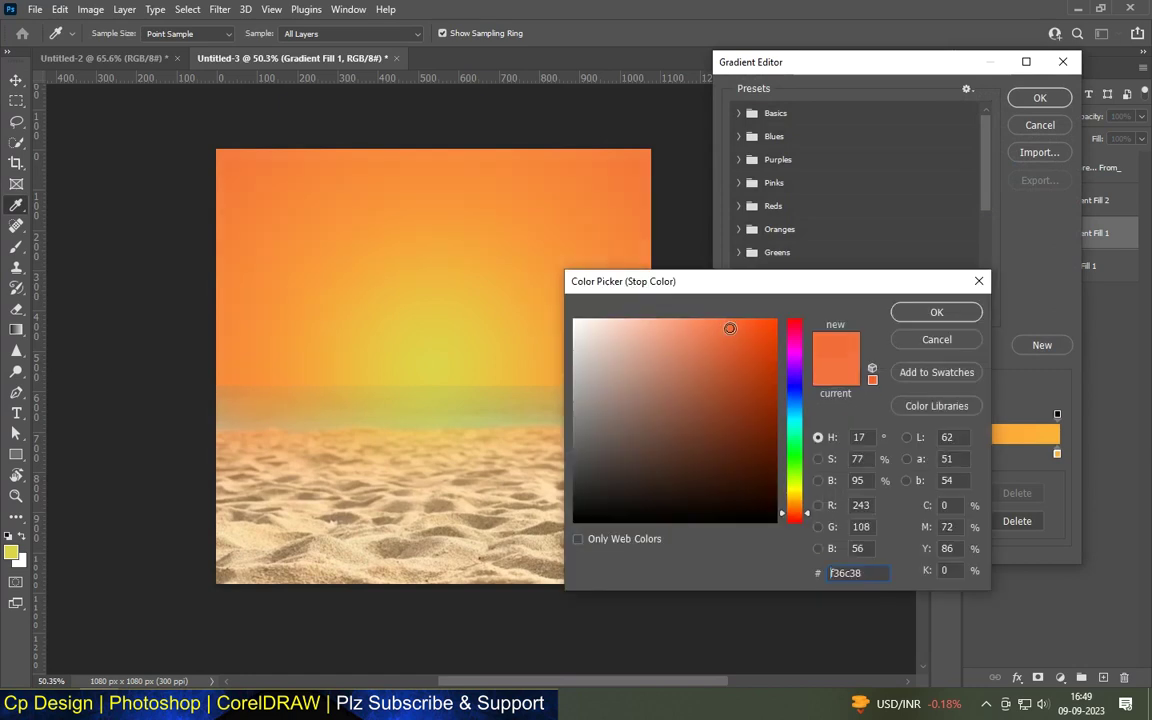
pyautogui.click(912, 314)
pyautogui.click(1038, 97)
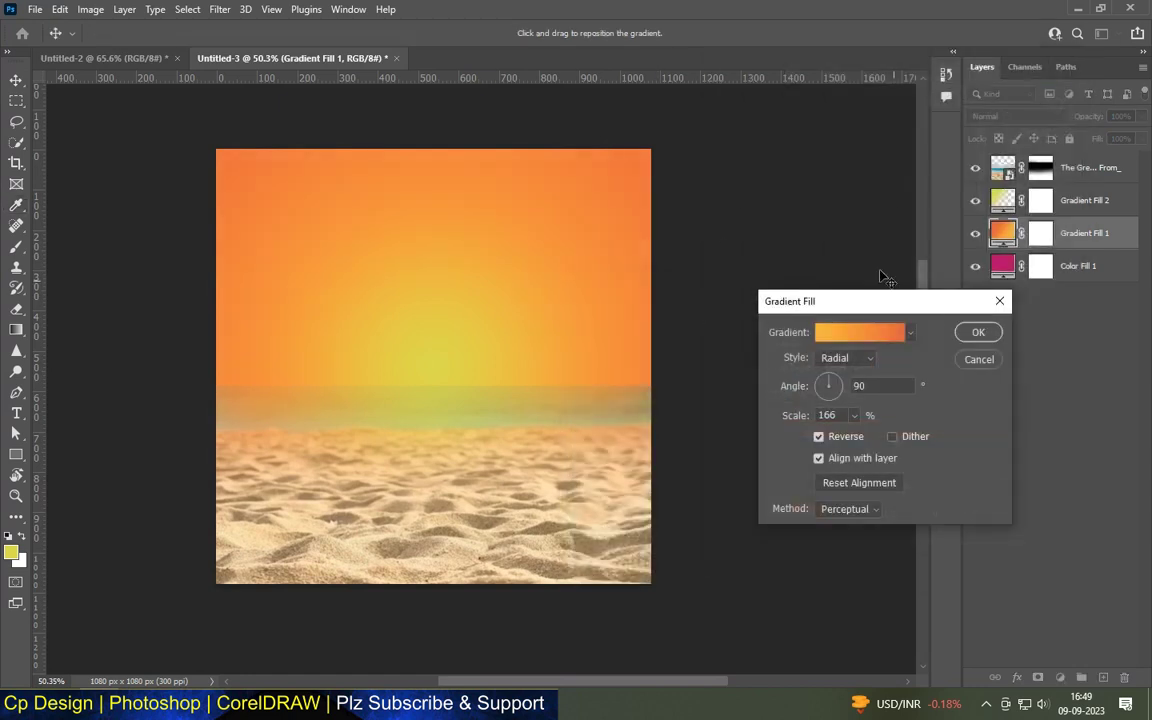
pyautogui.click(978, 333)
pyautogui.scroll(-2, 607, 254)
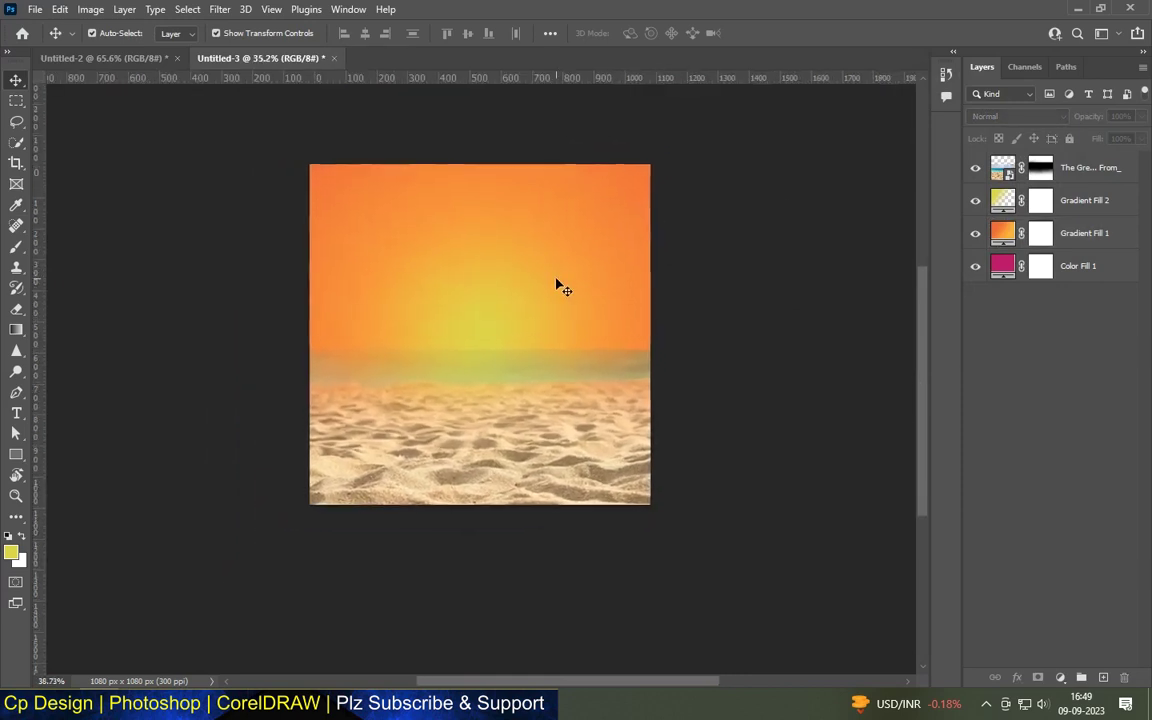
pyautogui.scroll(3, 558, 285)
pyautogui.scroll(1, 536, 293)
pyautogui.scroll(1, 522, 301)
pyautogui.scroll(-3, 525, 302)
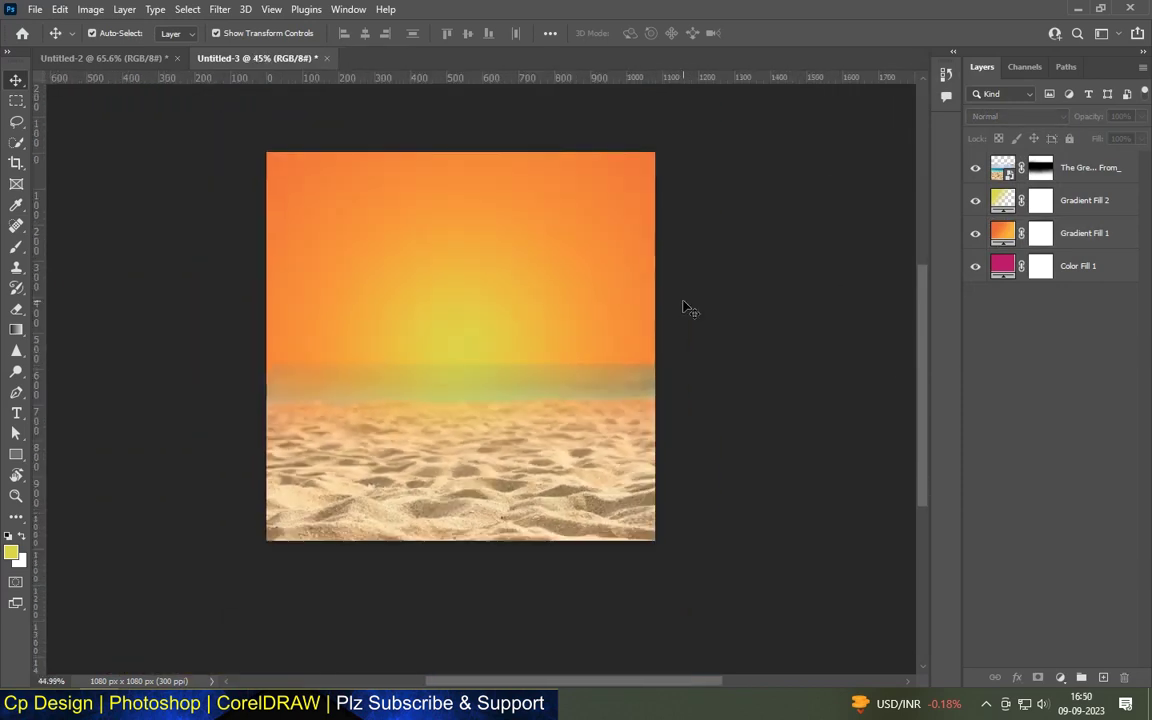
# Commit the placed cocktail glass and shrink it to about 472×709 px.
pyautogui.click(14, 82)
pyautogui.scroll(1, 530, 265)
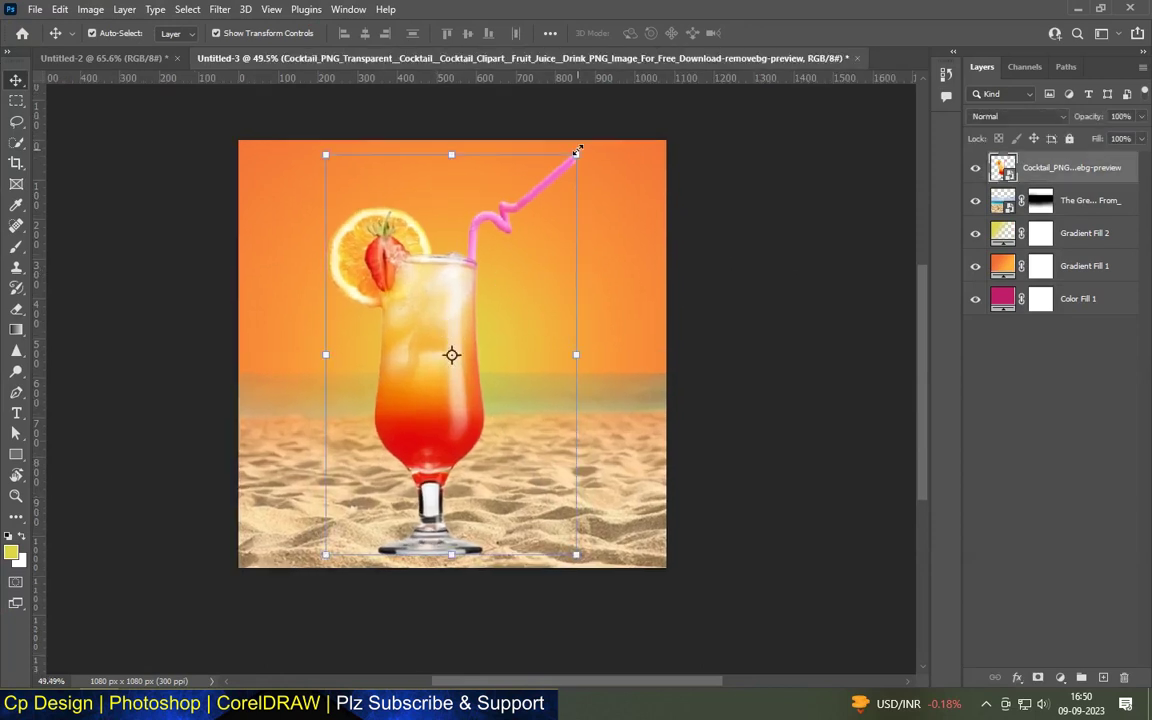
pyautogui.moveTo(577, 151); pyautogui.dragTo(558, 172)
pyautogui.moveTo(273, 599); pyautogui.dragTo(372, 458)
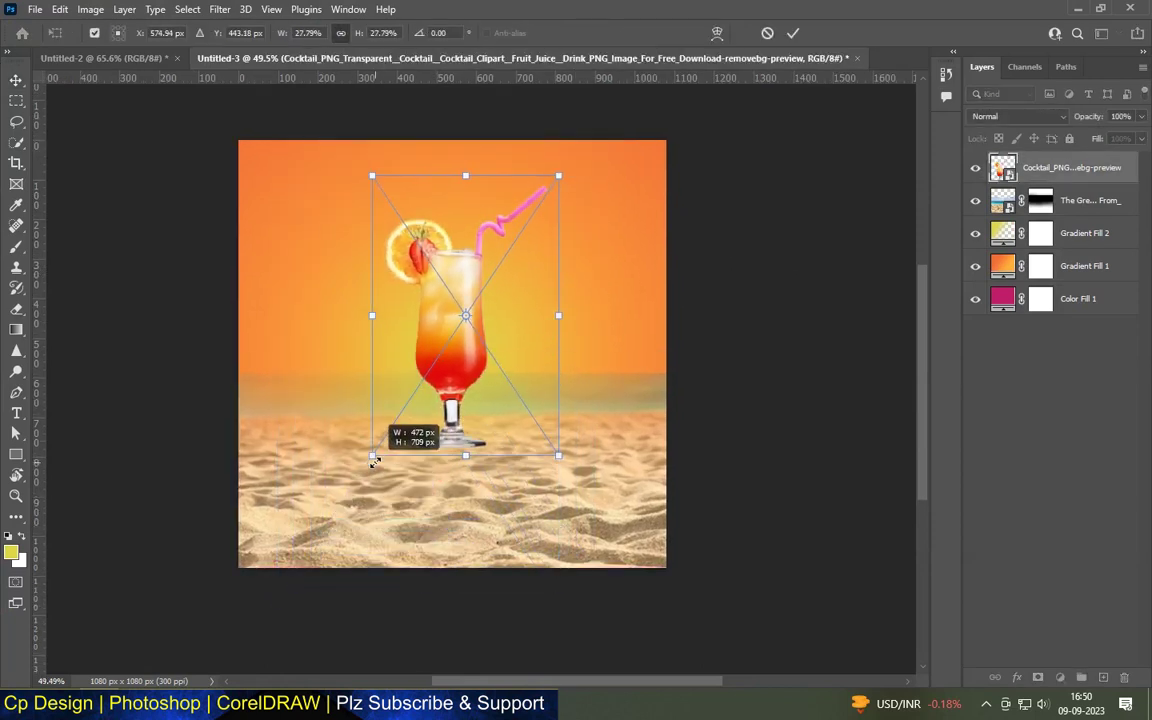
pyautogui.scroll(2, 427, 393)
# Lower the cocktail glass into the sand and commit it at about 27.8%.
pyautogui.moveTo(462, 384); pyautogui.dragTo(463, 456)
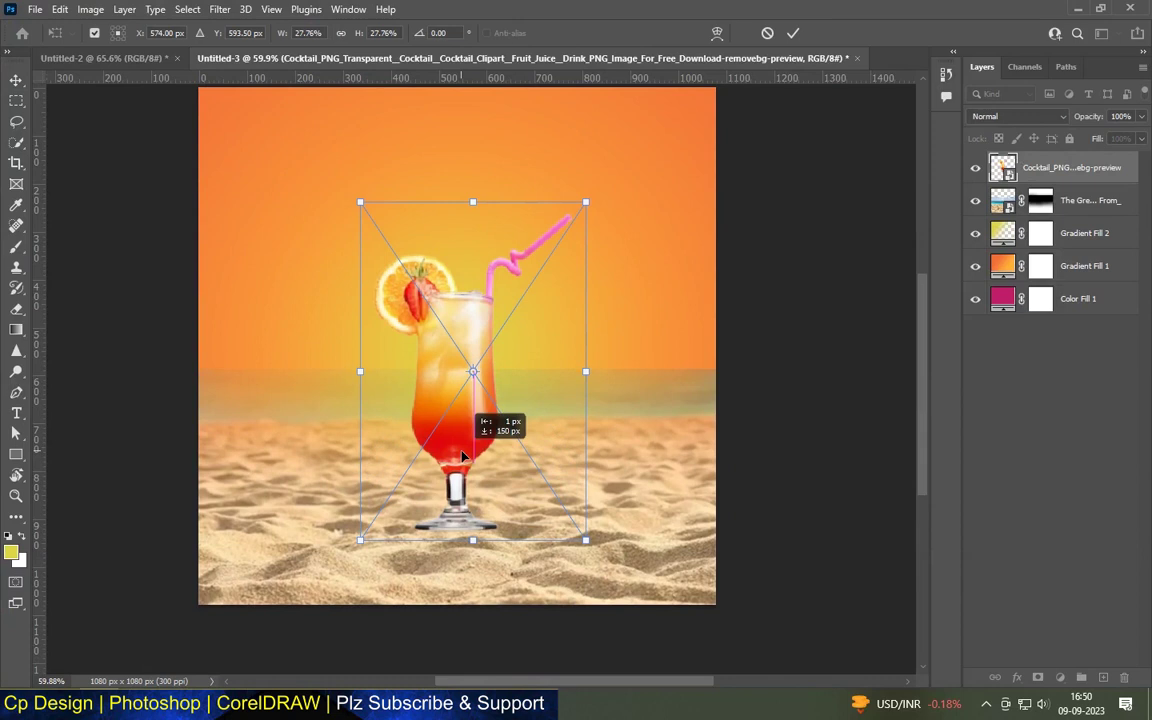
pyautogui.scroll(10, 463, 456)
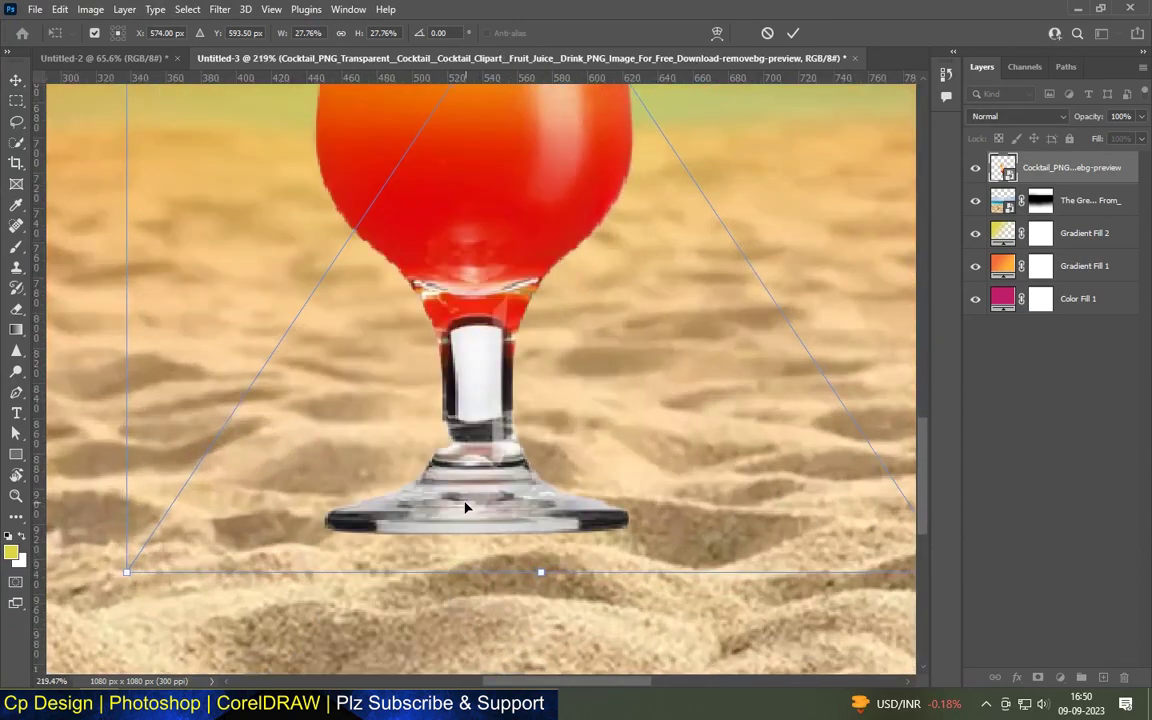
pyautogui.moveTo(473, 457); pyautogui.dragTo(473, 471)
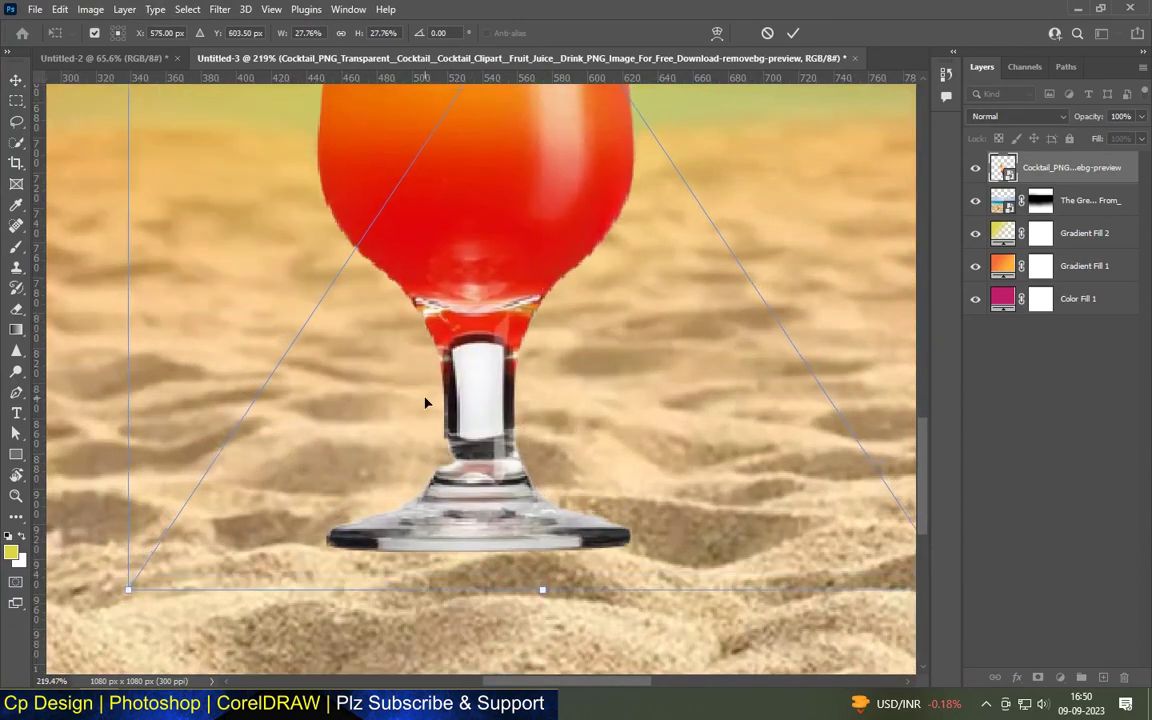
pyautogui.scroll(-5, 425, 402)
pyautogui.scroll(-2, 425, 402)
pyautogui.scroll(-4, 425, 402)
pyautogui.press('Return')
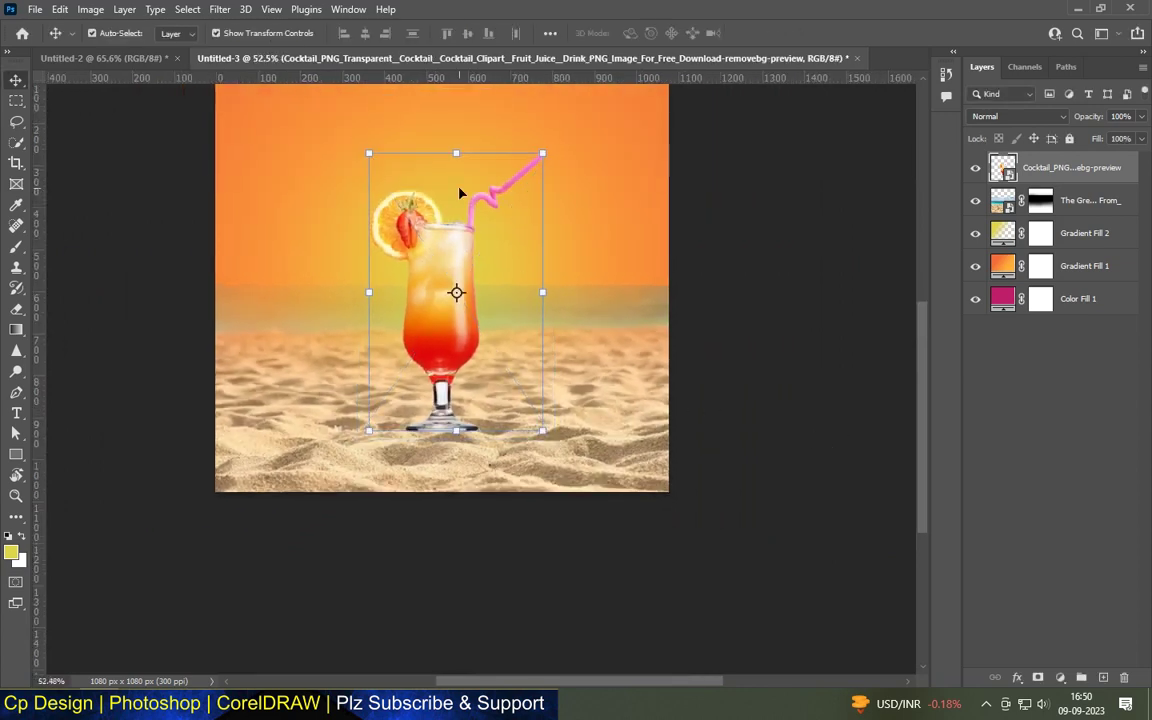
pyautogui.scroll(2, 421, 182)
pyautogui.scroll(3, 421, 182)
pyautogui.scroll(-4, 421, 182)
pyautogui.scroll(-2, 463, 345)
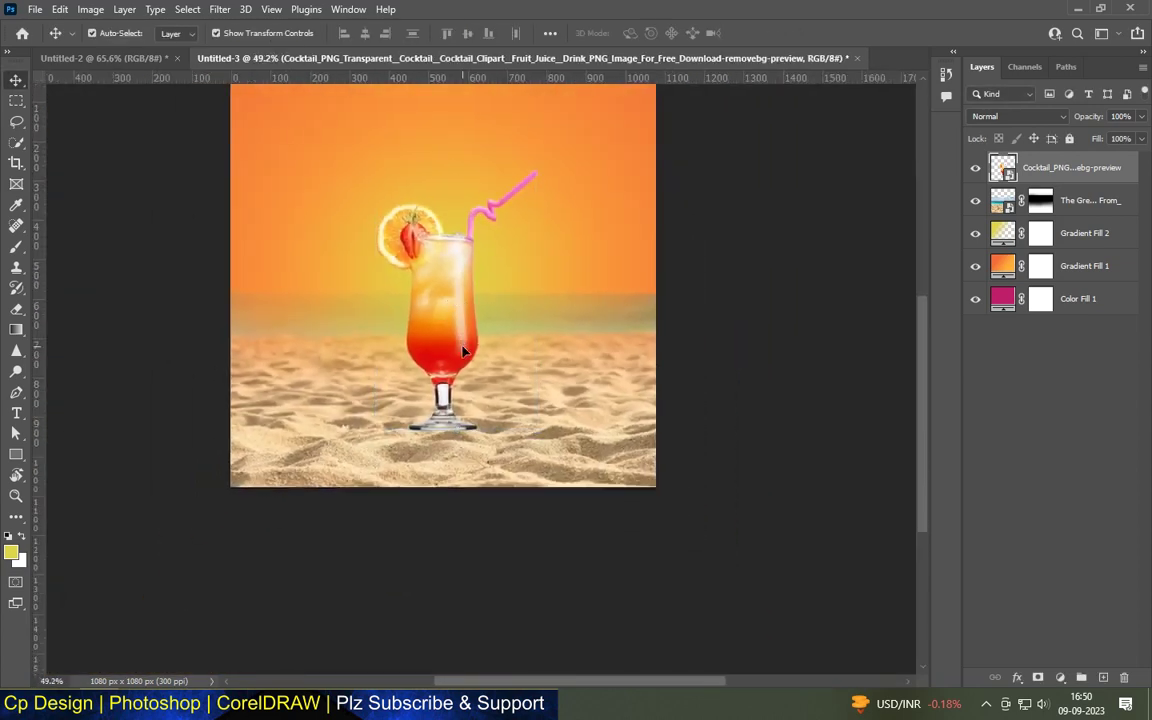
pyautogui.scroll(-3, 594, 463)
pyautogui.scroll(2, 463, 432)
pyautogui.scroll(3, 463, 432)
pyautogui.click(463, 432)
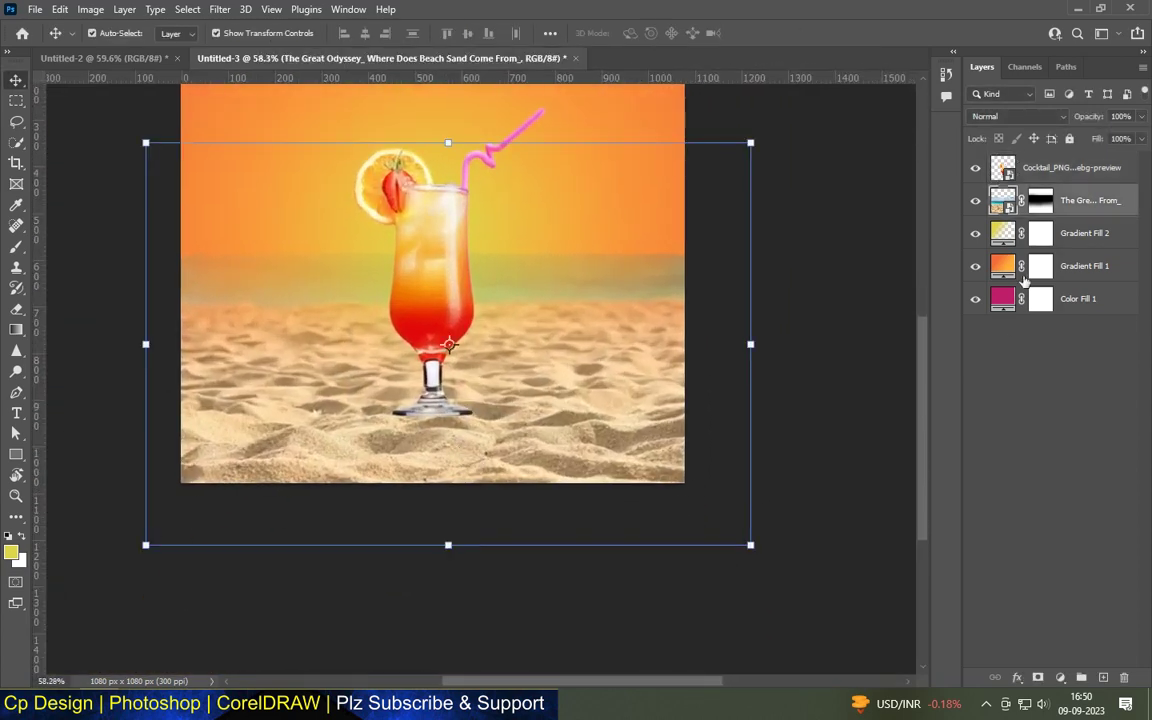
# Spread the beach photo's bottom corners outward with a Perspective transform.
pyautogui.hotkey('ctrl', 't')
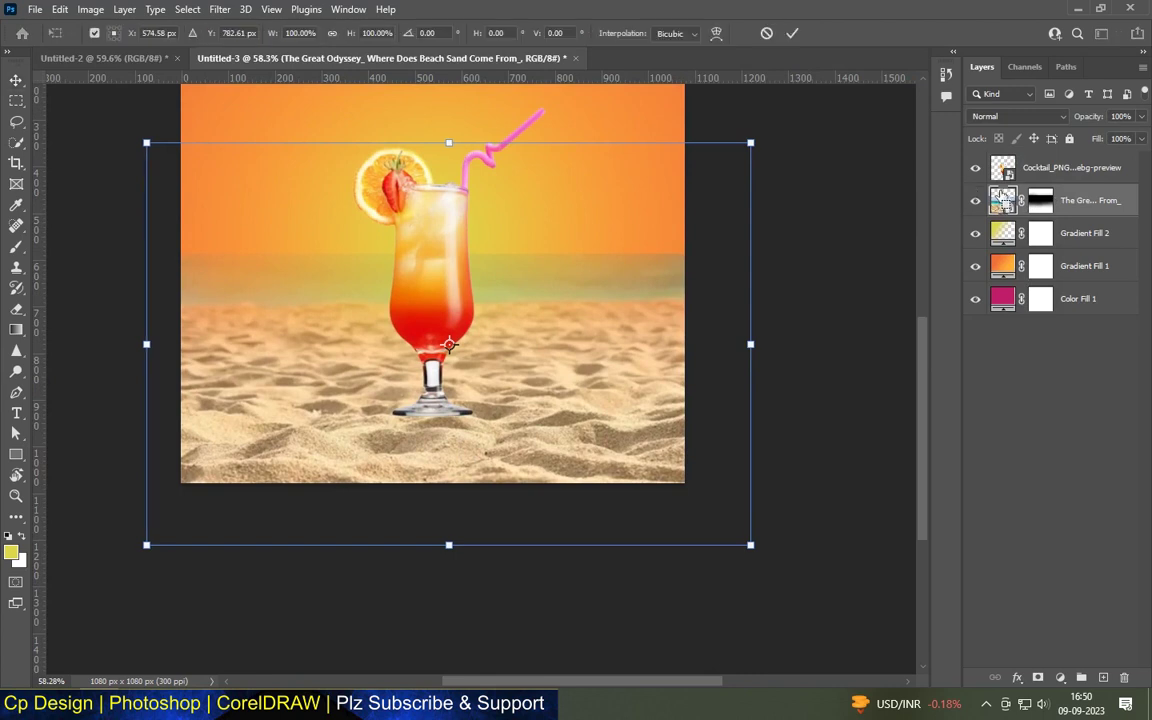
pyautogui.rightClick(620, 411)
pyautogui.click(697, 160)
pyautogui.moveTo(752, 548)
pyautogui.mouseDown()
pyautogui.moveTo(870, 481)
pyautogui.moveTo(841, 488)
pyautogui.mouseUp()
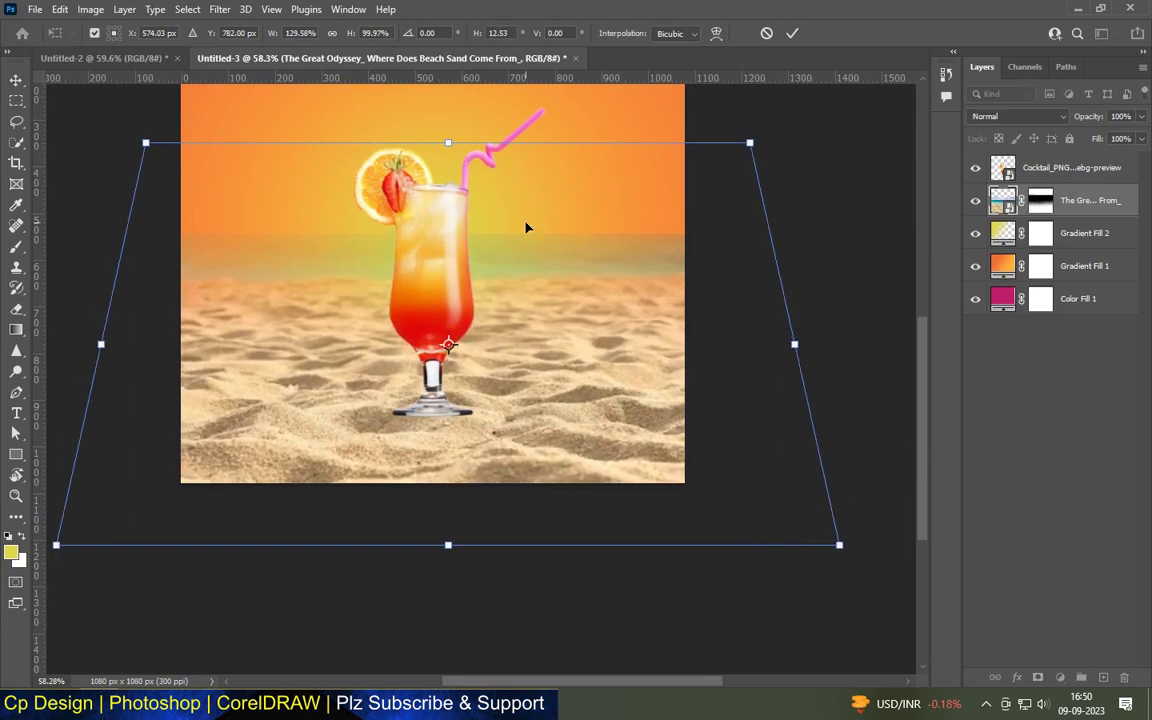
# Distort the beach photo's top and bottom edges and commit the transform.
pyautogui.rightClick(576, 281)
pyautogui.click(638, 338)
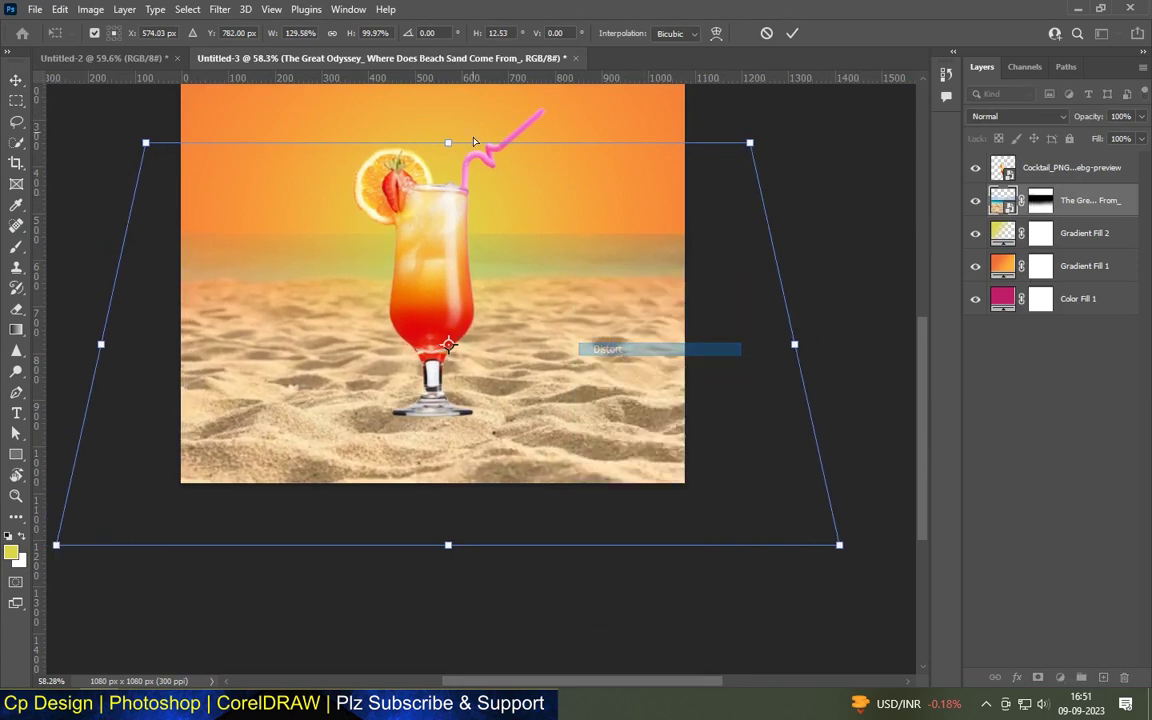
pyautogui.moveTo(448, 143); pyautogui.dragTo(437, 197)
pyautogui.moveTo(449, 549); pyautogui.dragTo(444, 502)
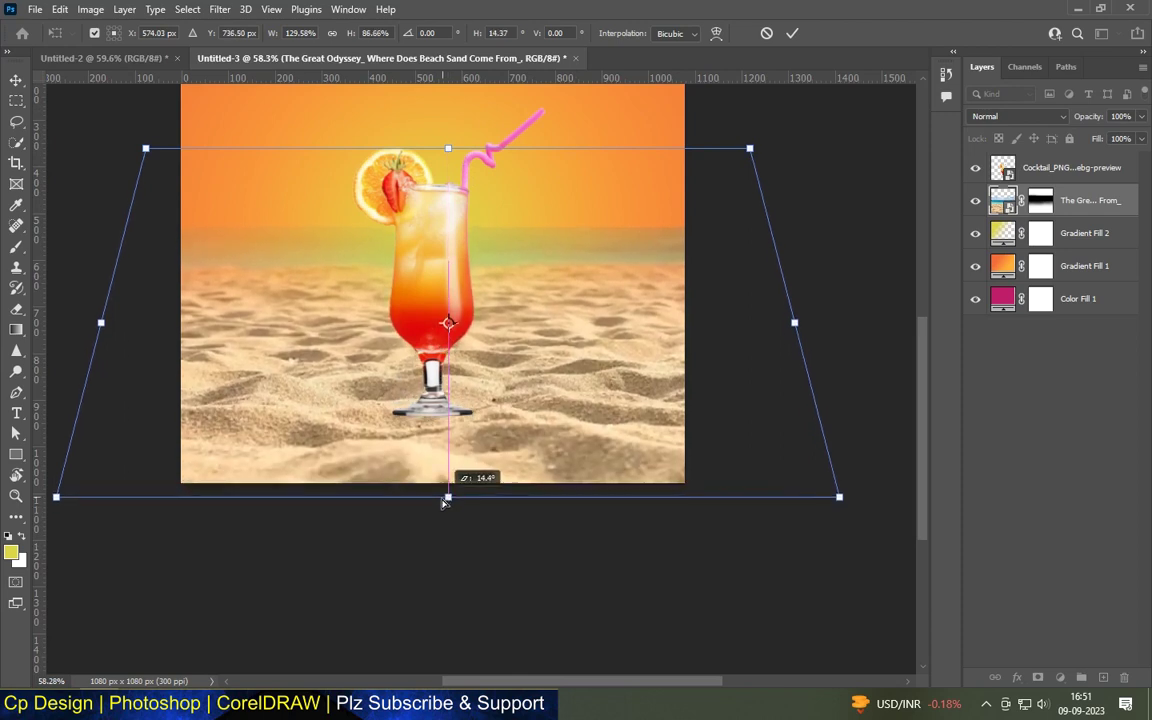
pyautogui.hotkey('ctrl', '-')
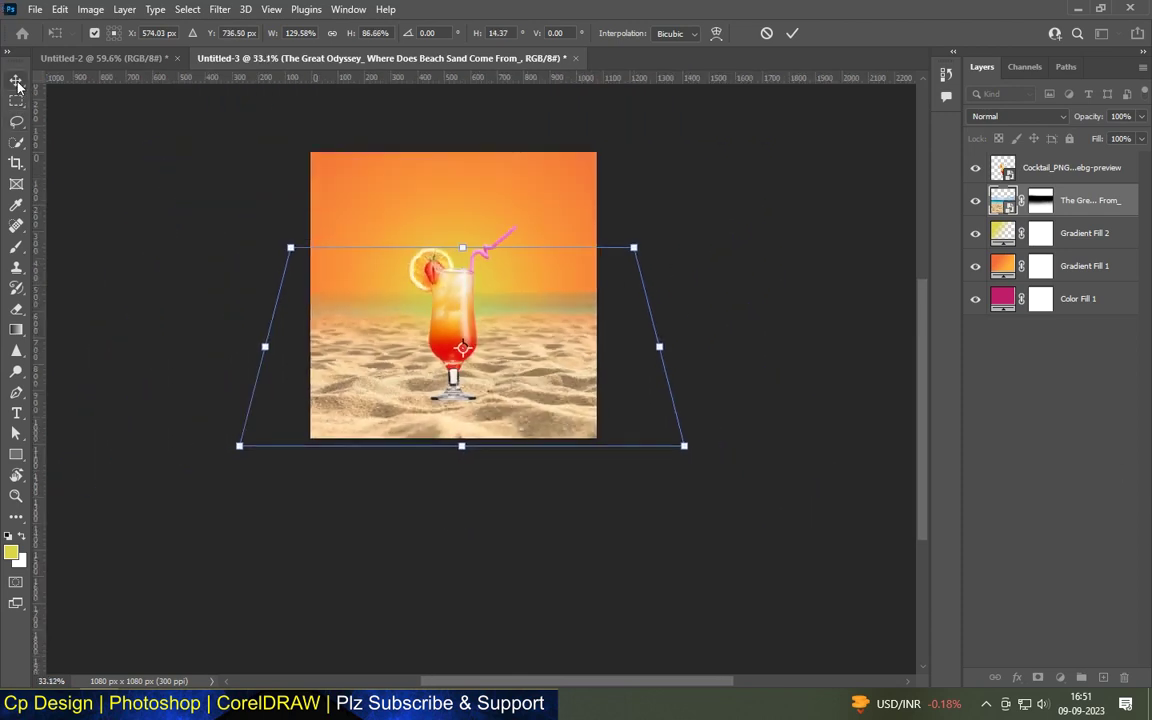
pyautogui.press('Return')
pyautogui.click(445, 320)
# Resize the cocktail glass to about 32.7% and set it lower on the sand.
pyautogui.scroll(2, 368, 180)
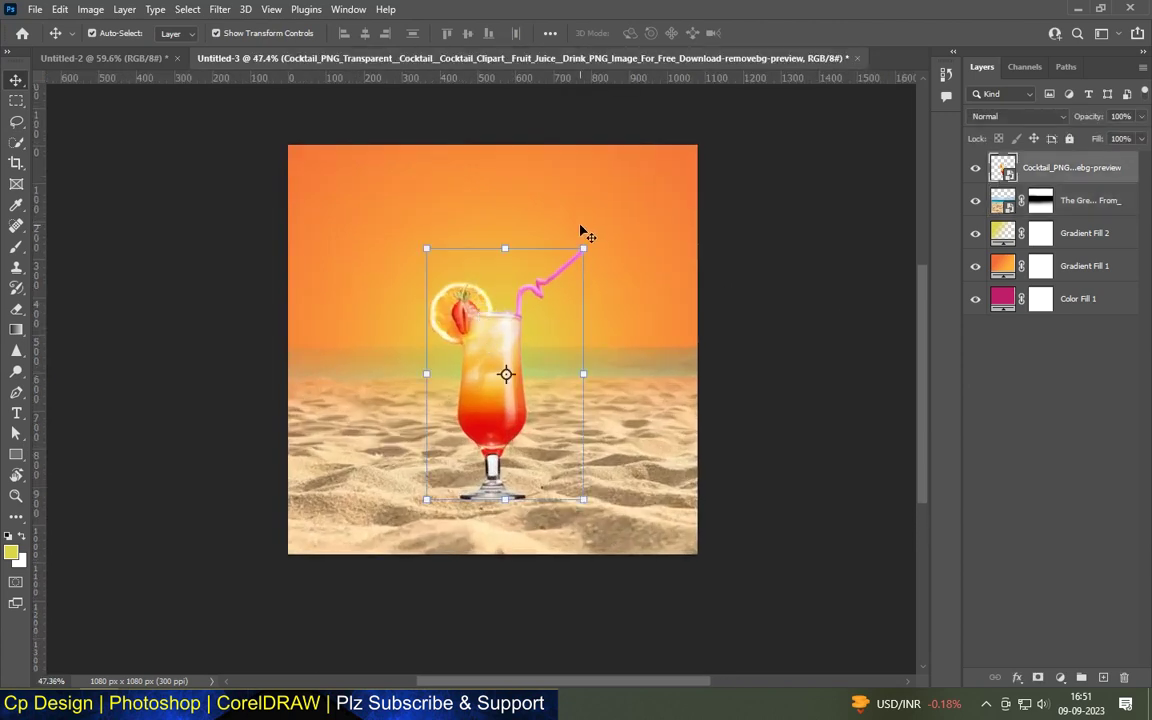
pyautogui.moveTo(583, 246); pyautogui.dragTo(612, 220)
pyautogui.moveTo(427, 498); pyautogui.dragTo(385, 566)
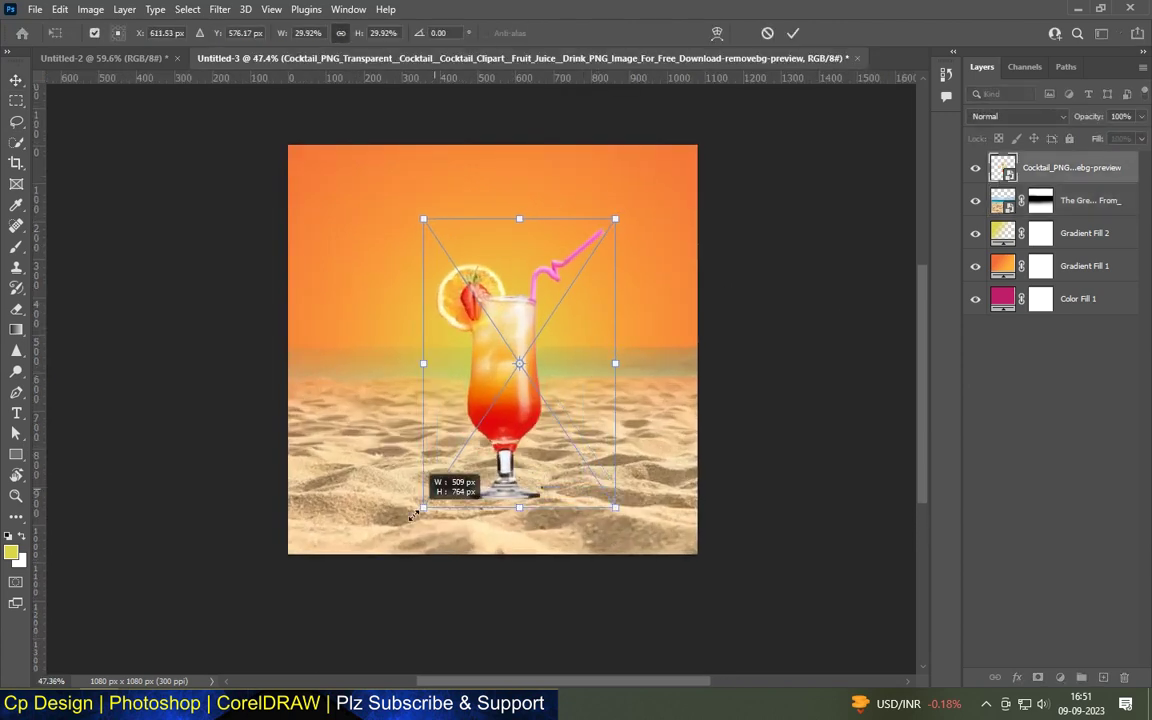
pyautogui.moveTo(479, 509); pyautogui.dragTo(485, 447)
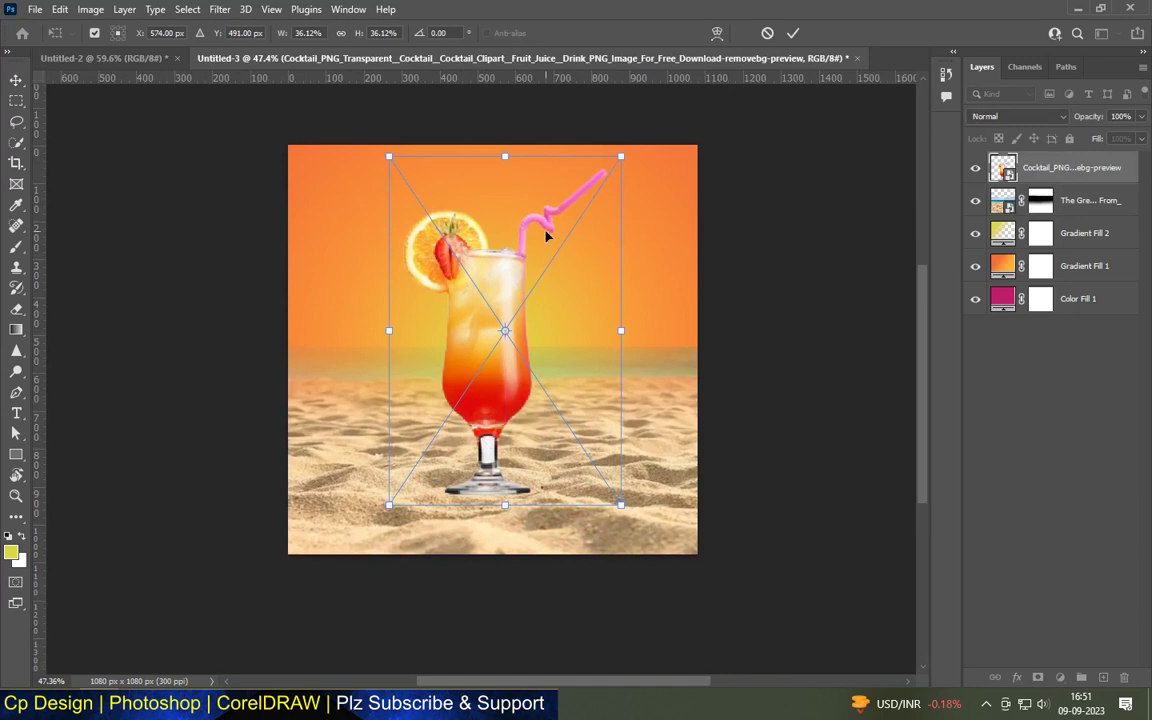
pyautogui.moveTo(622, 155); pyautogui.dragTo(599, 190)
pyautogui.moveTo(486, 401); pyautogui.dragTo(499, 403)
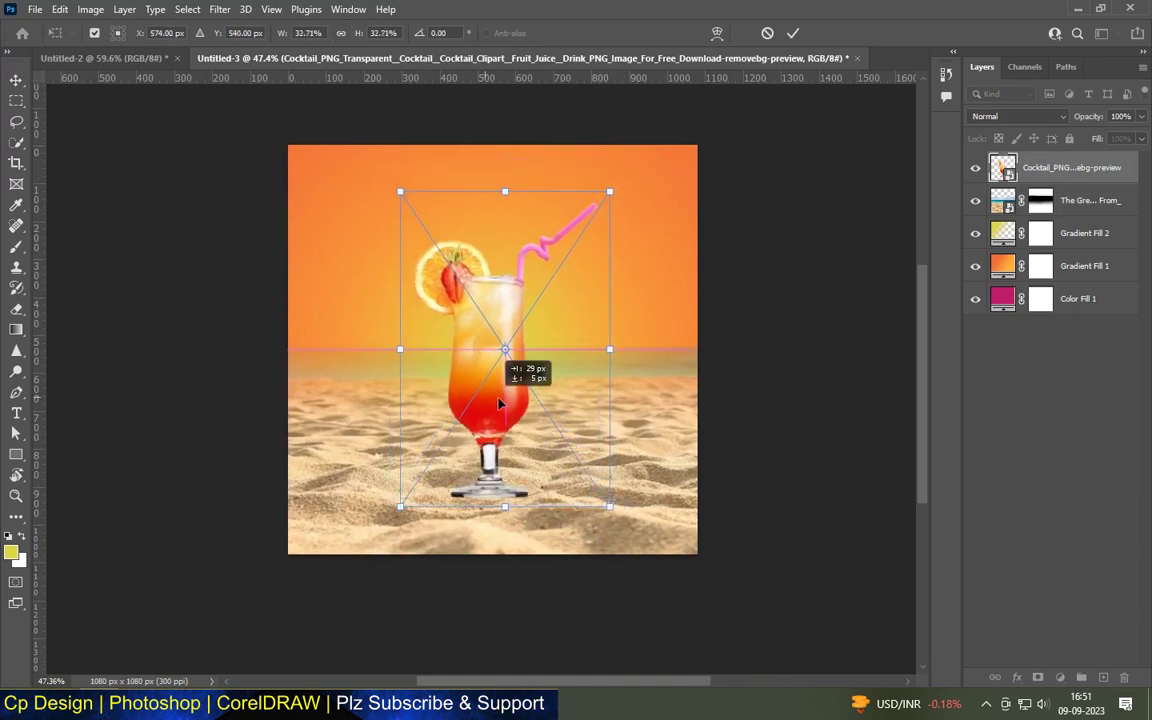
pyautogui.press('Return')
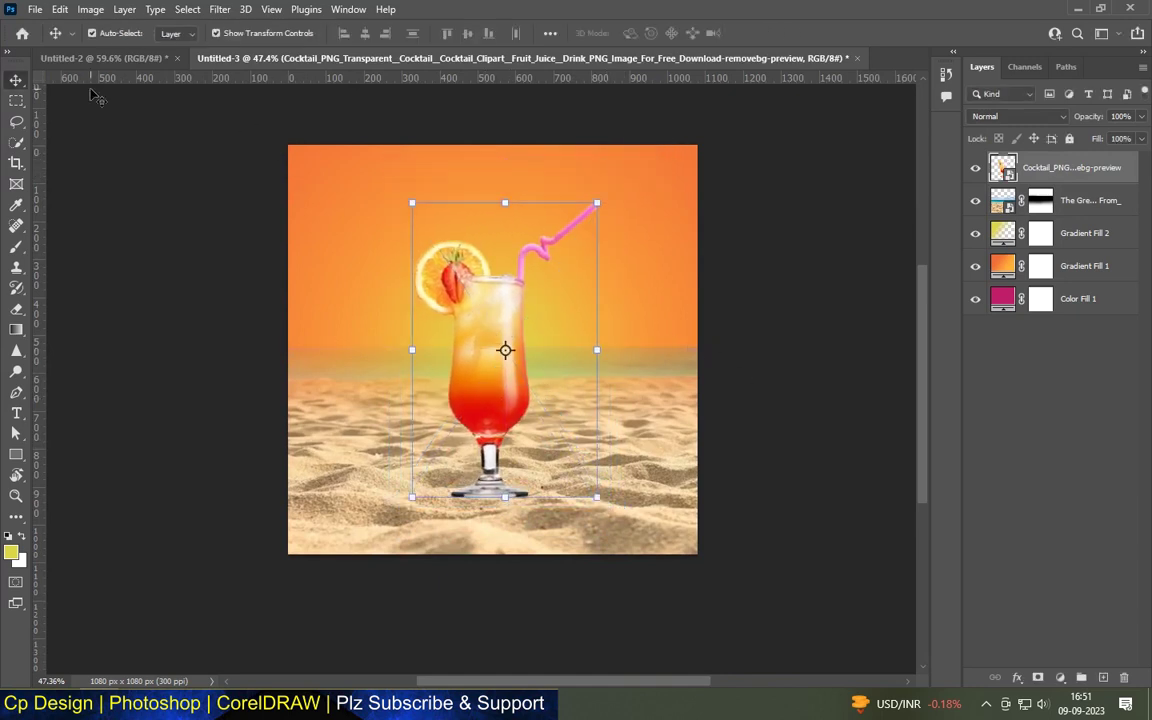
pyautogui.click(745, 461)
pyautogui.scroll(3, 537, 517)
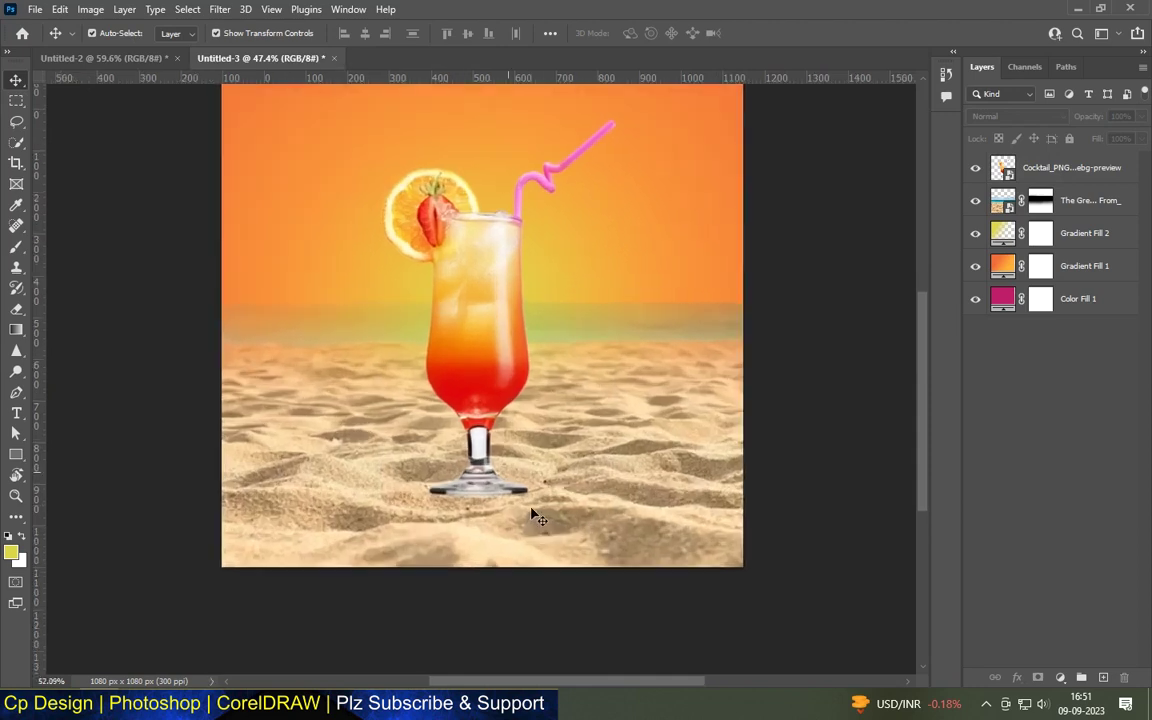
# Add a white mask to the cocktail layer, Quick Select the stem highlight, and duplicate it.
pyautogui.click(450, 476)
pyautogui.click(1037, 678)
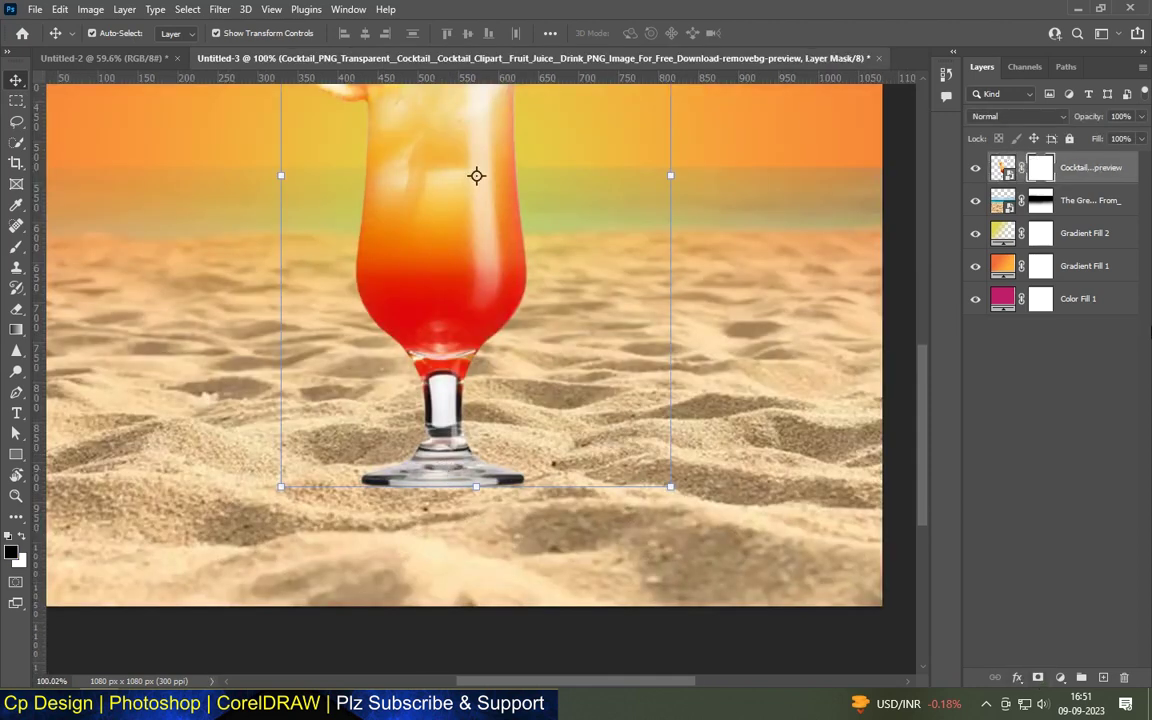
pyautogui.click(16, 152)
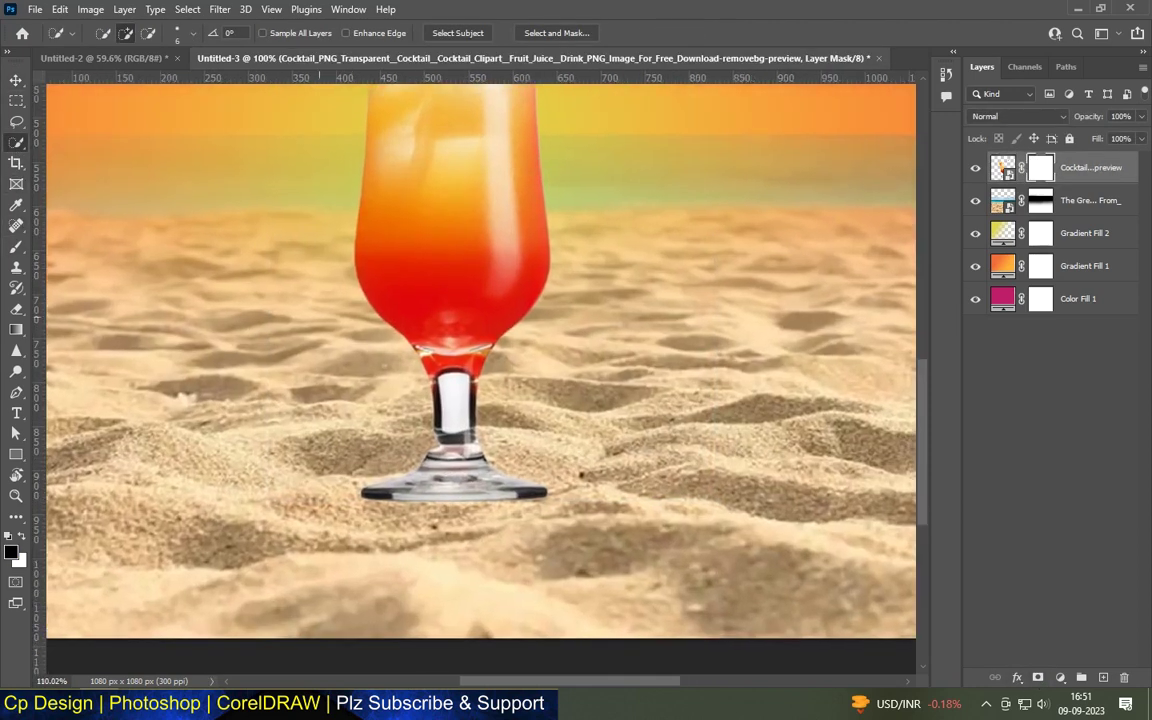
pyautogui.scroll(5, 480, 400)
pyautogui.click(517, 401)
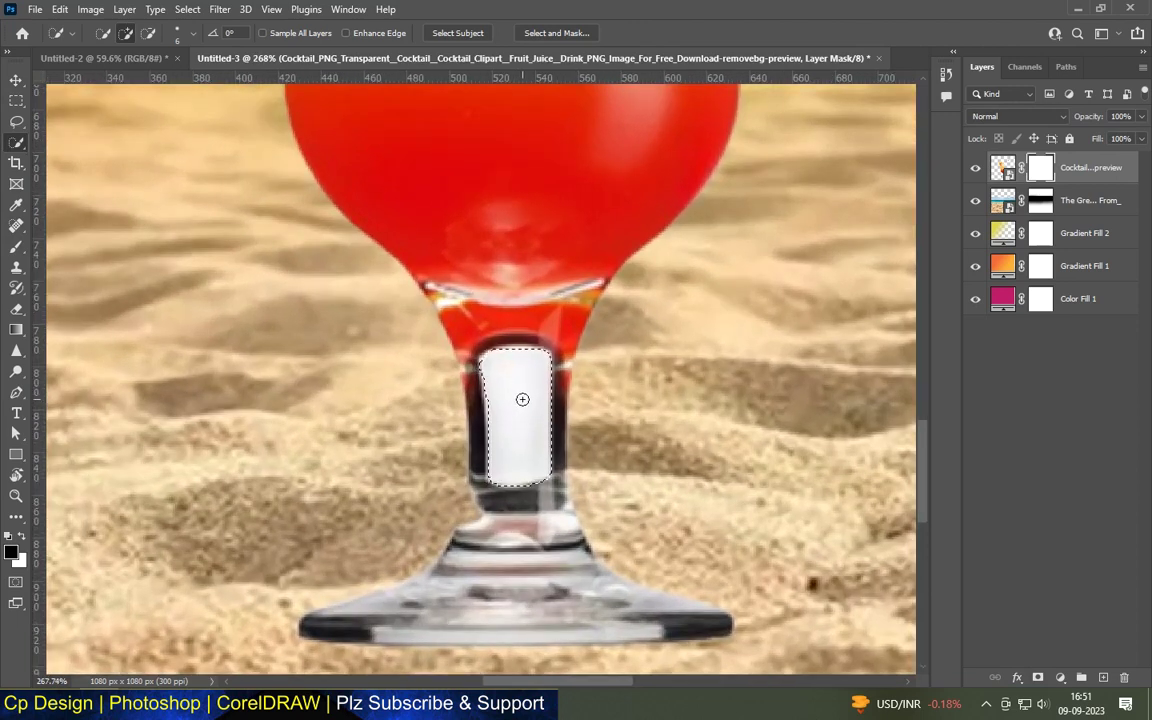
pyautogui.hotkey('ctrl', 'j')
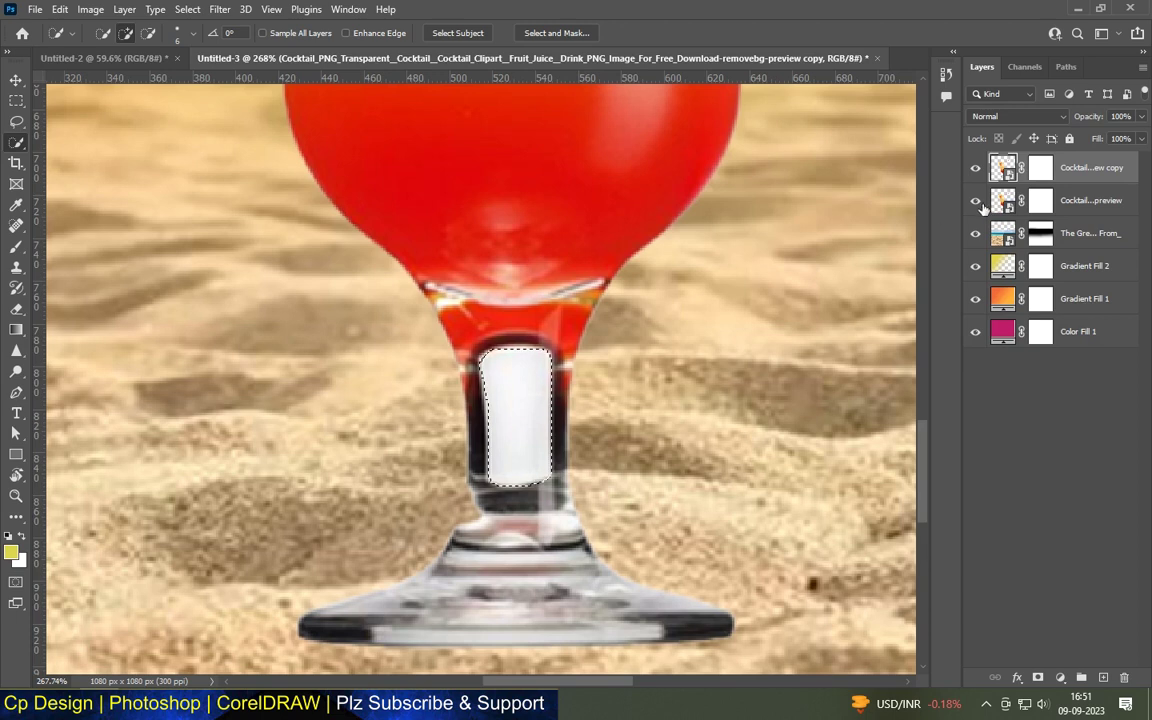
# Rasterize the original cocktail smart-object layer after the delete error, then reselect the top copy.
pyautogui.click(1003, 203)
pyautogui.press('Delete')
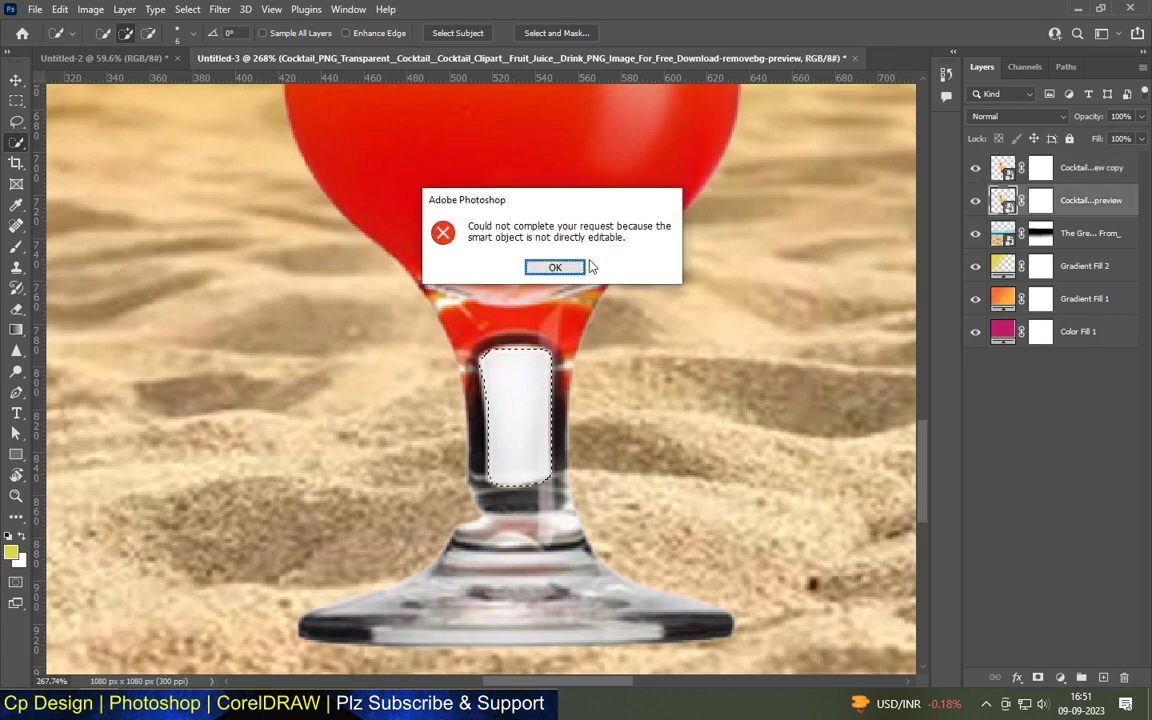
pyautogui.click(555, 267)
pyautogui.rightClick(1090, 200)
pyautogui.click(926, 320)
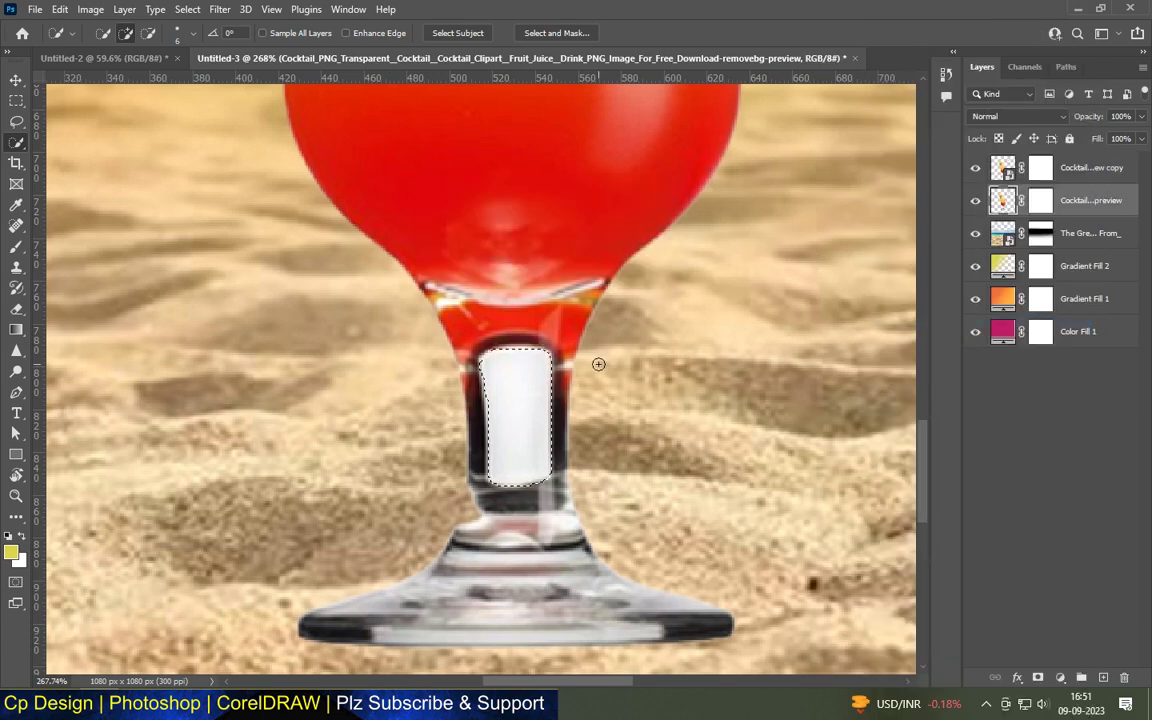
pyautogui.scroll(-5, 526, 358)
pyautogui.press('v')
pyautogui.click(1003, 168)
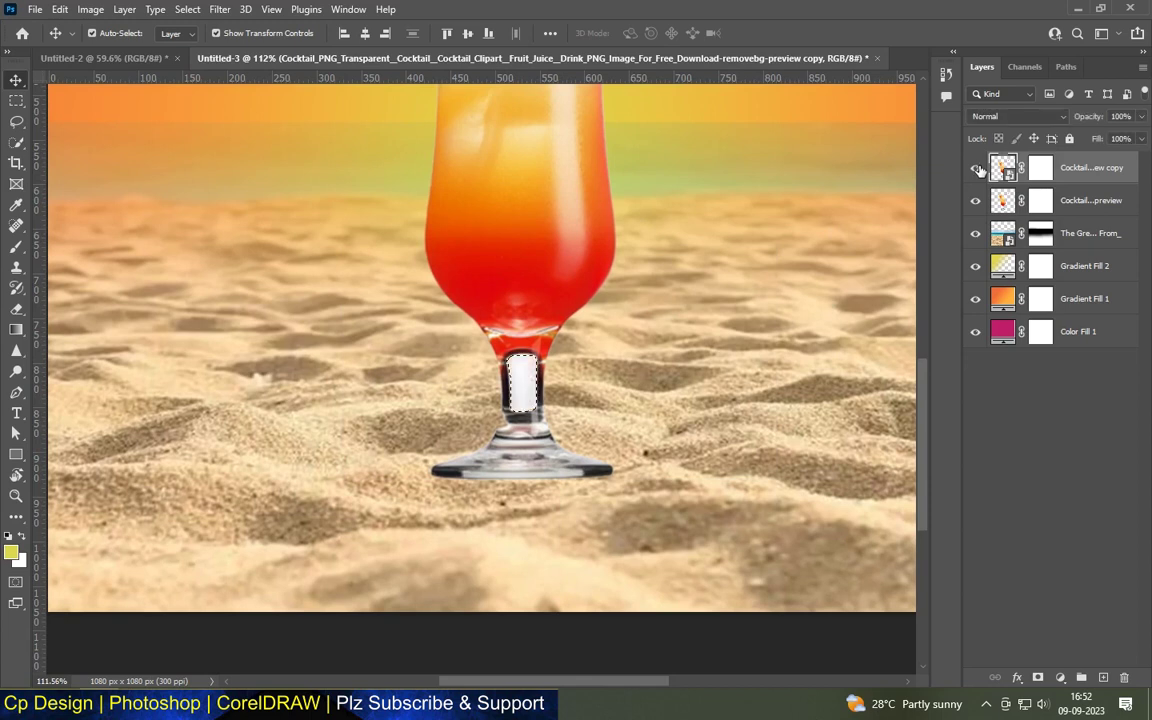
# Compare the top cocktail copy hidden and shown, and lower its Fill to about 47%.
pyautogui.scroll(2, 580, 320)
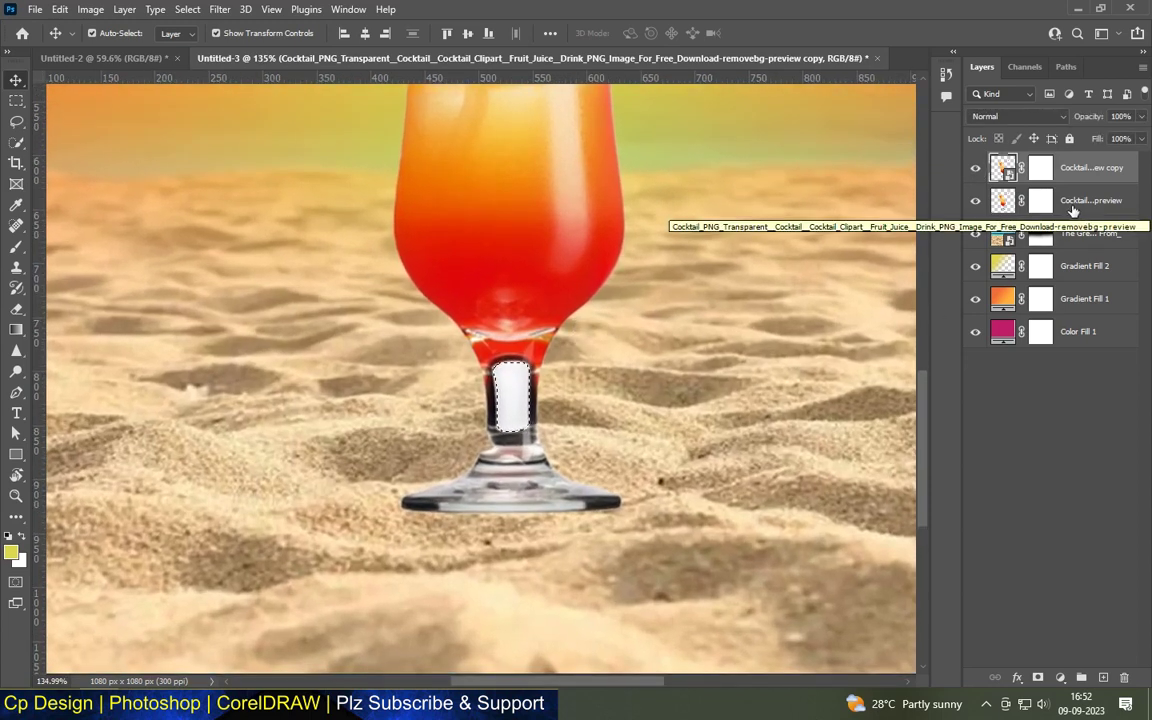
pyautogui.click(16, 101)
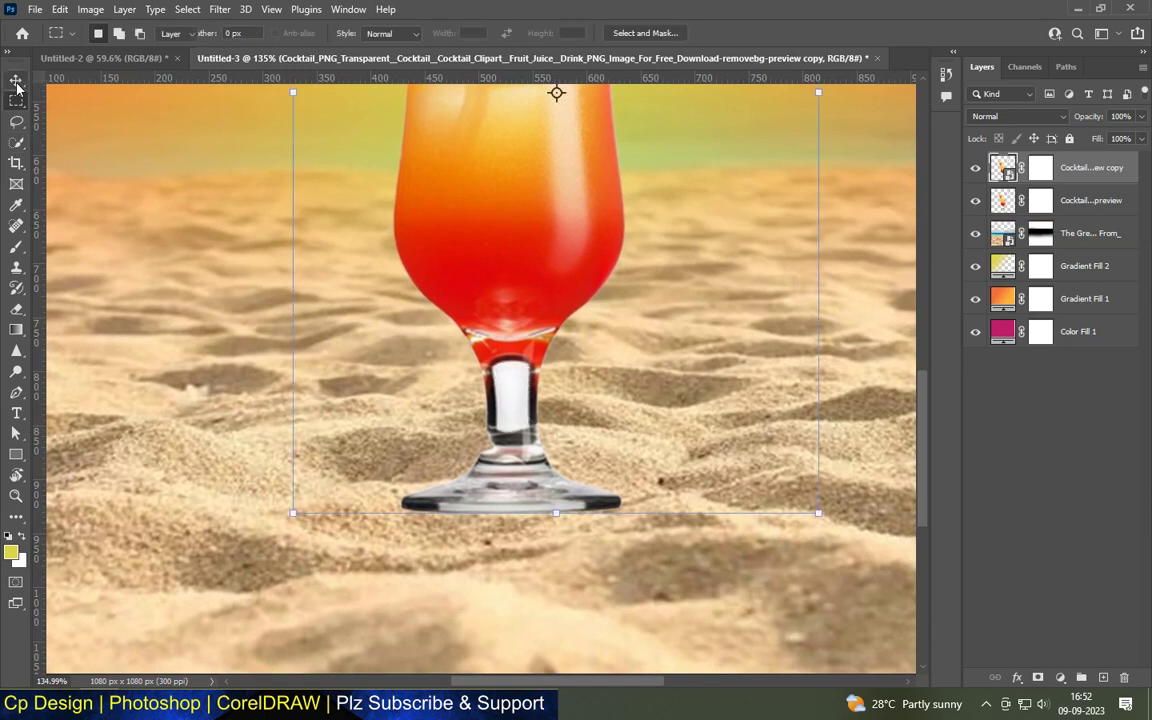
pyautogui.click(16, 79)
pyautogui.click(973, 168)
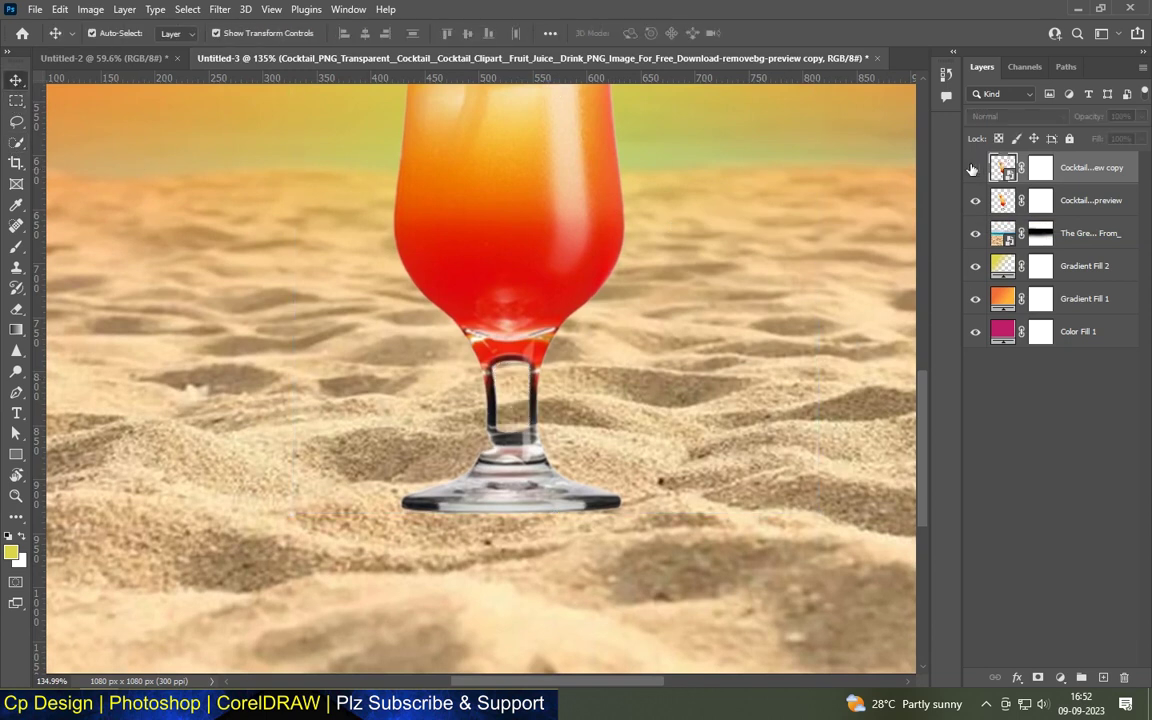
pyautogui.click(973, 168)
pyautogui.moveTo(1141, 145); pyautogui.dragTo(1099, 165)
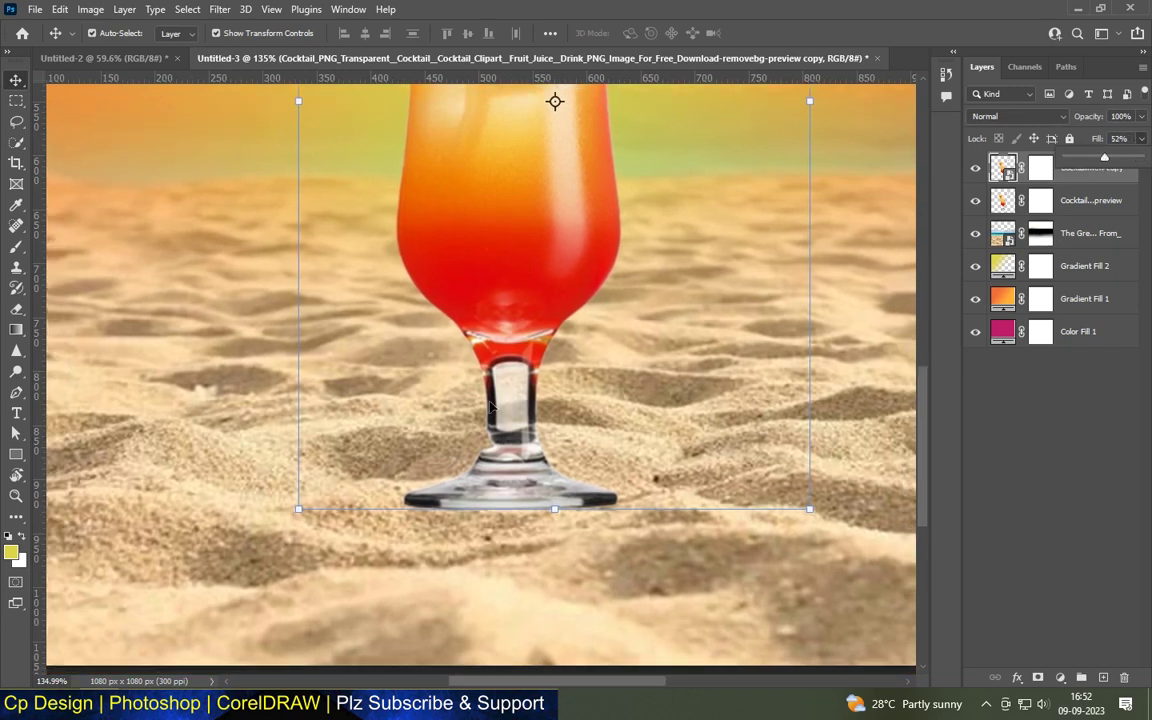
pyautogui.scroll(-3, 540, 386)
pyautogui.scroll(4, 540, 386)
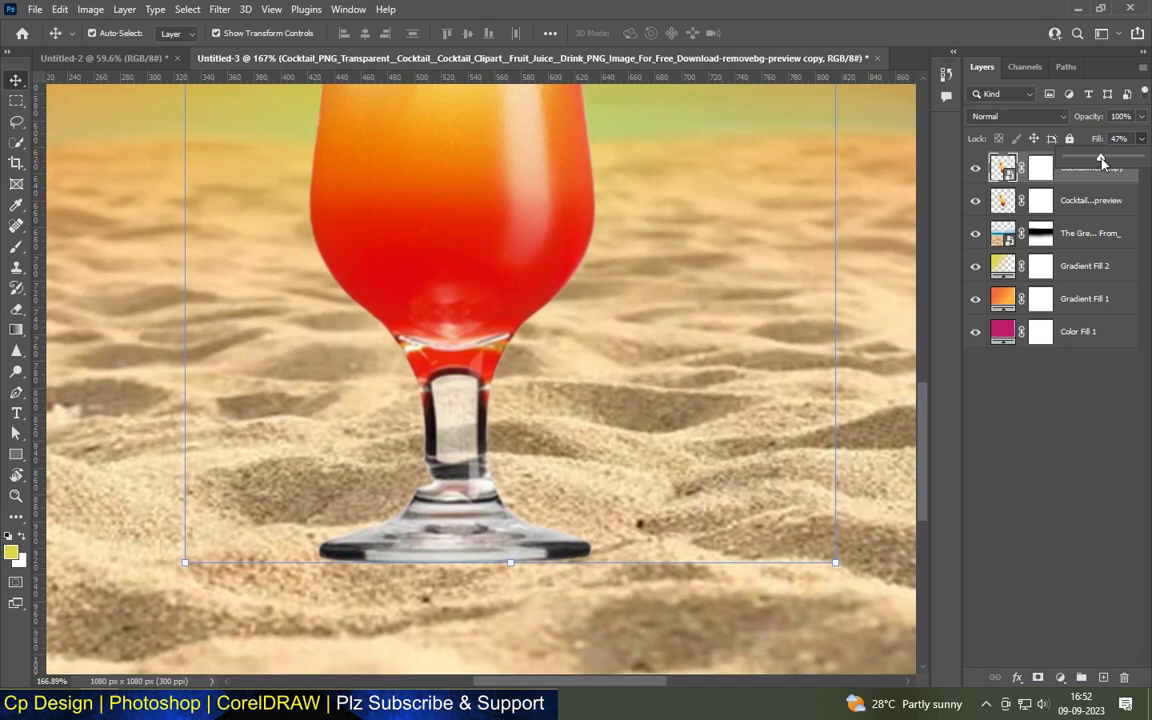
pyautogui.scroll(-3, 625, 380)
pyautogui.scroll(-3, 620, 373)
# Select both cocktail layers and merge them into a single layer.
pyautogui.click(16, 100)
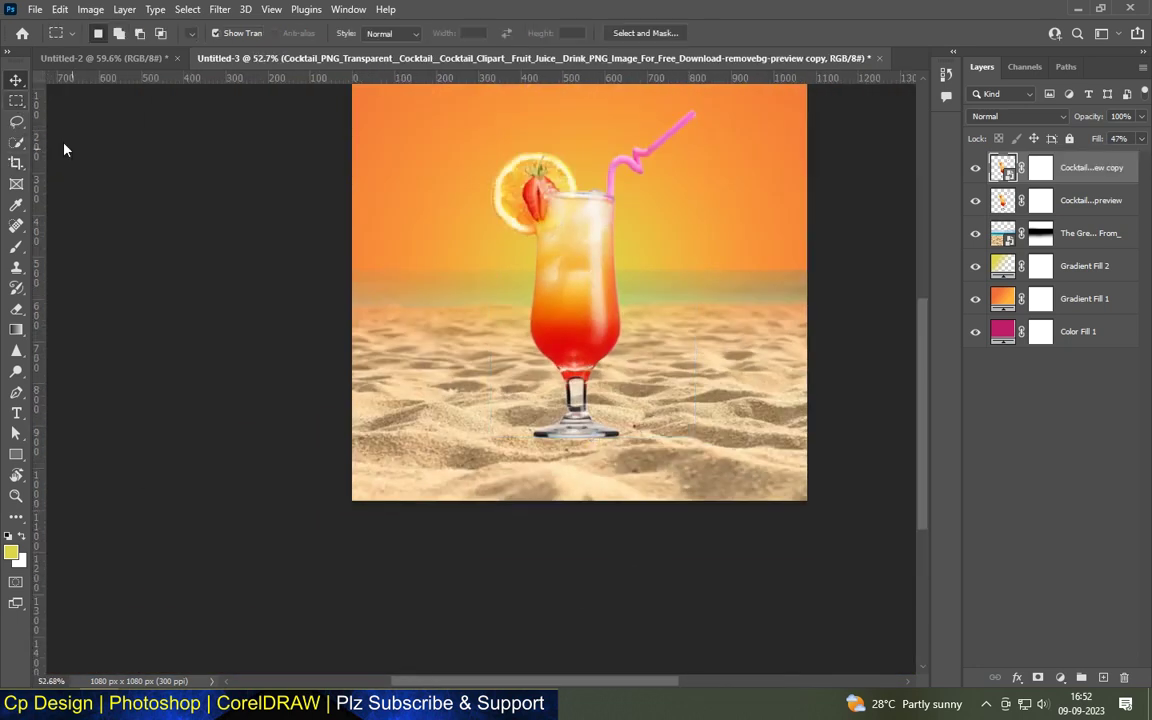
pyautogui.press('v')
pyautogui.click(72, 147)
pyautogui.scroll(-3, 470, 410)
pyautogui.click(1093, 167)
pyautogui.keyDown('shift'); pyautogui.click(1093, 195); pyautogui.keyUp('shift')
pyautogui.rightClick(1093, 195)
pyautogui.click(905, 485)
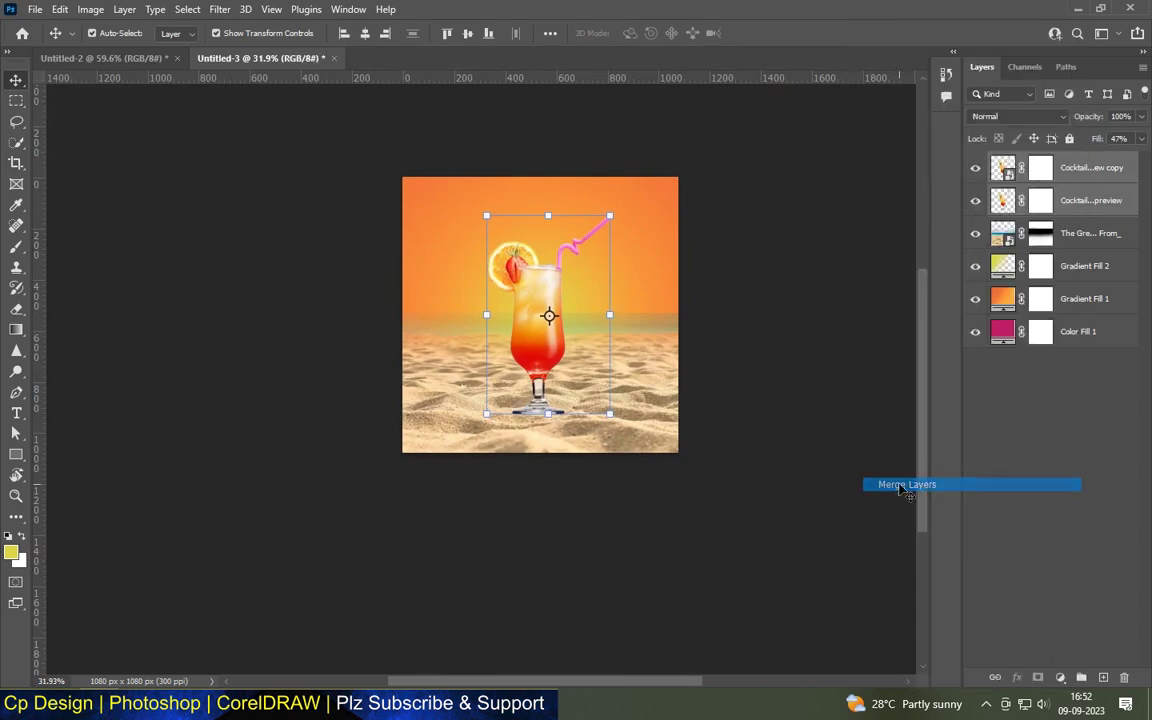
# Add a fresh white layer mask to the merged cocktail layer.
pyautogui.scroll(3, 565, 410)
pyautogui.scroll(3, 565, 410)
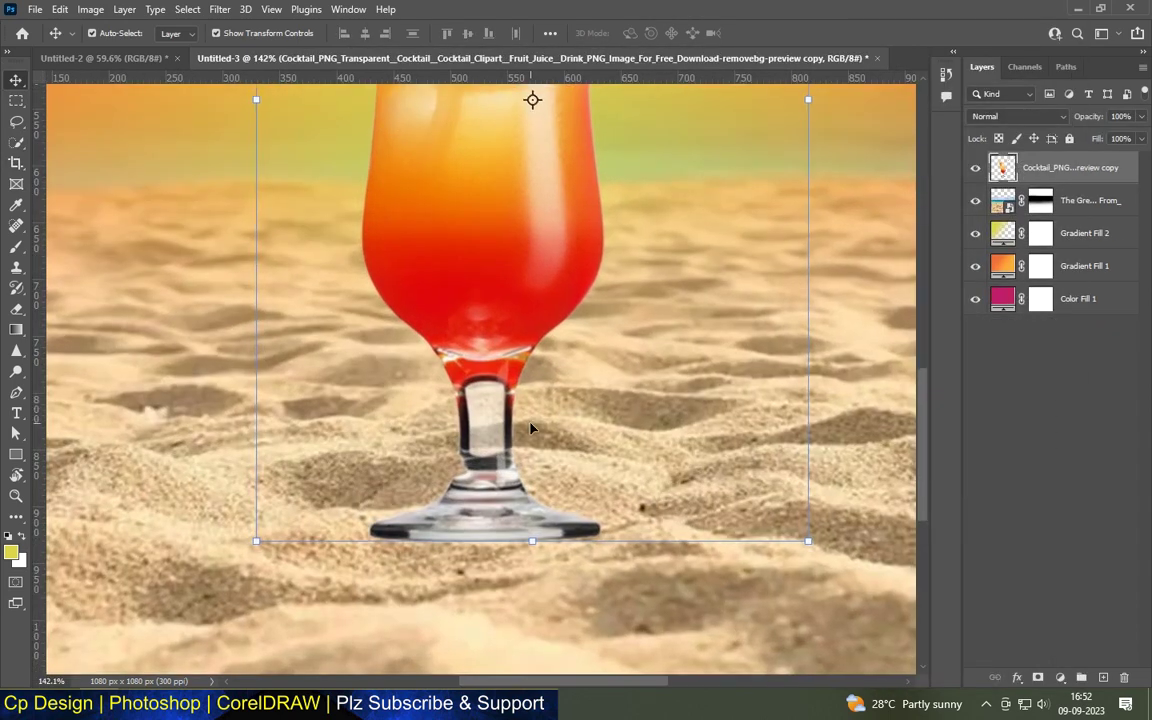
pyautogui.scroll(-2, 530, 428)
pyautogui.scroll(-1, 532, 319)
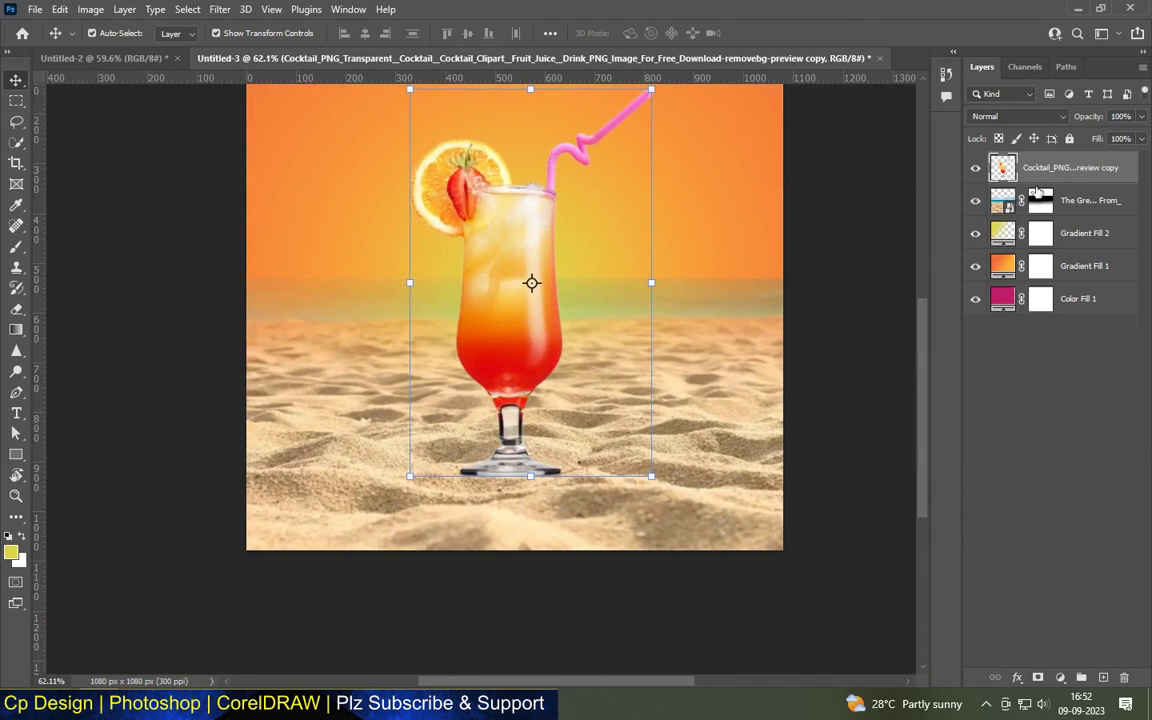
pyautogui.click(1036, 679)
# Paint black with a 30 px hard round brush over the glass base on the mask.
pyautogui.click(16, 247)
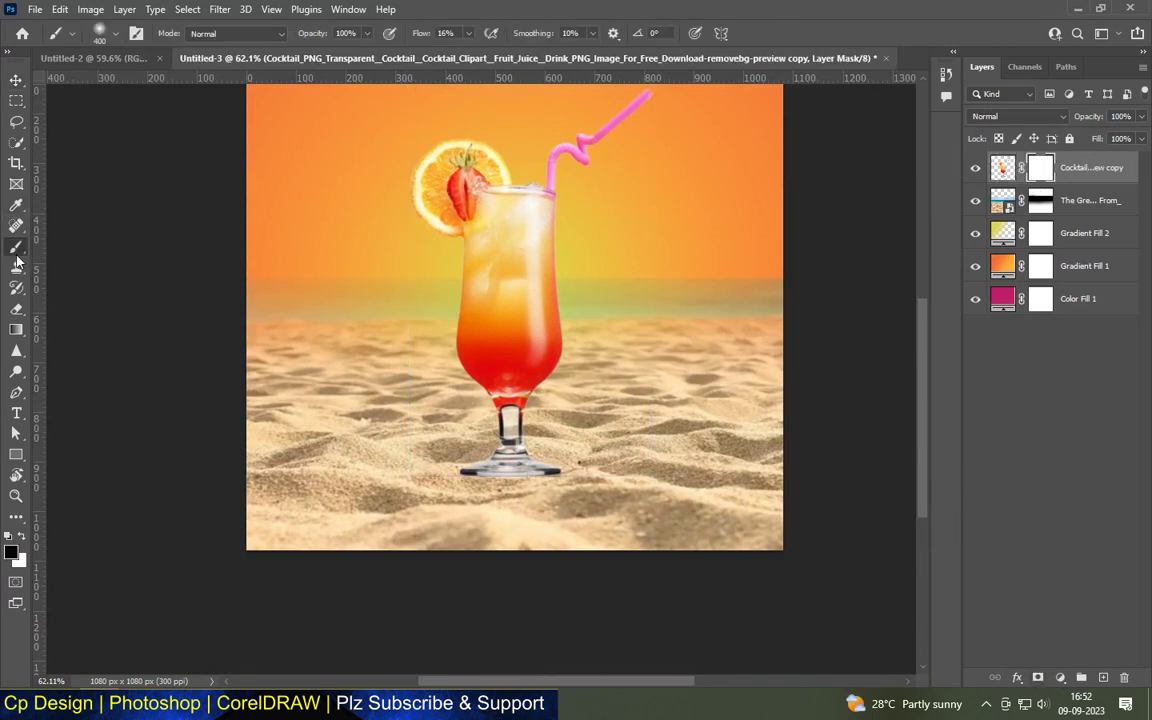
pyautogui.click(103, 36)
pyautogui.click(321, 247)
pyautogui.click(750, 430)
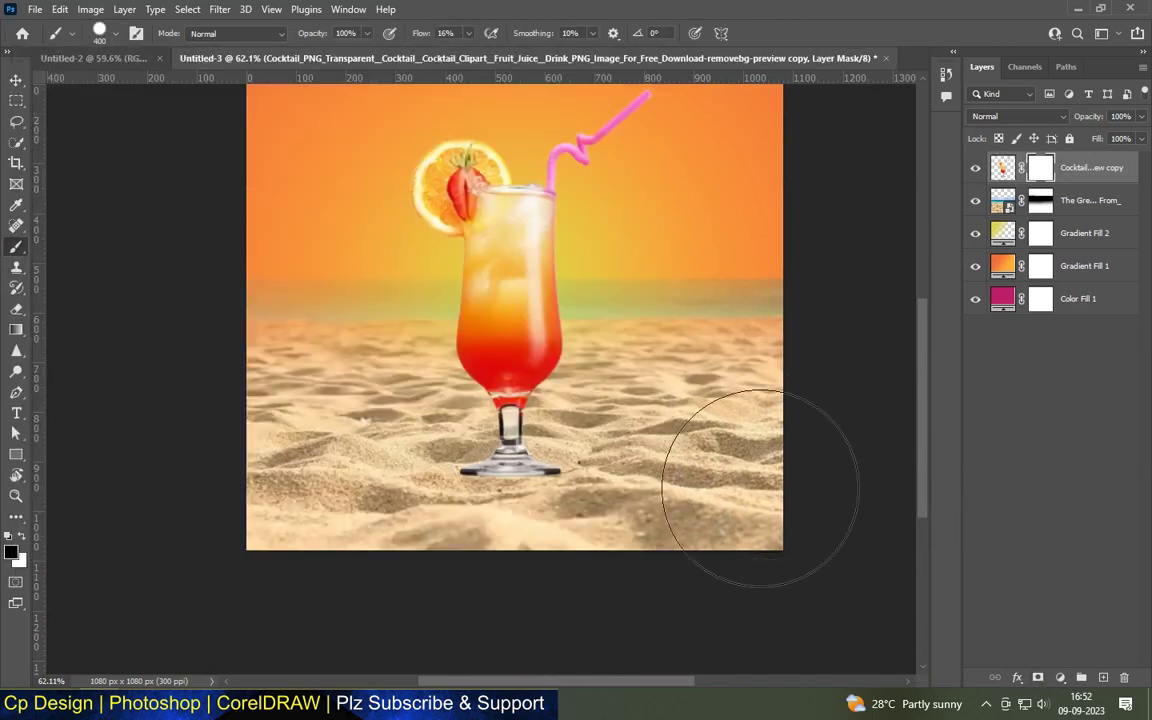
pyautogui.press('[')
pyautogui.press('[')
pyautogui.press('[')
pyautogui.scroll(5, 514, 476)
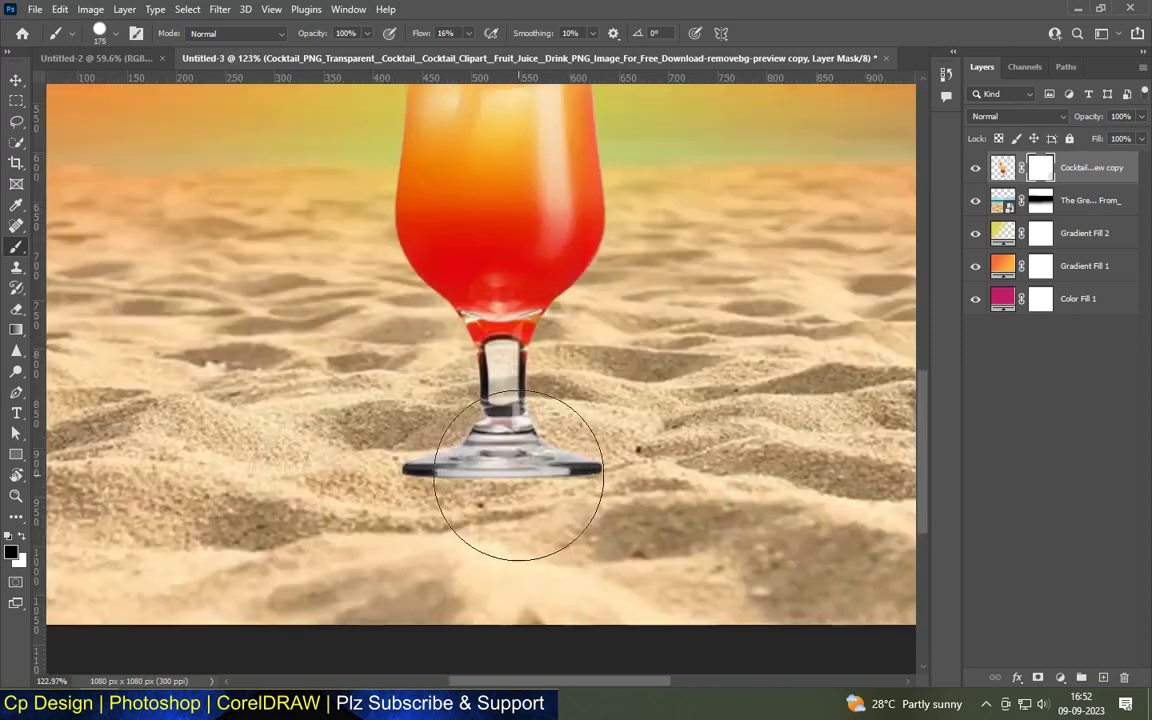
pyautogui.press('[')
pyautogui.press('[')
pyautogui.press('[')
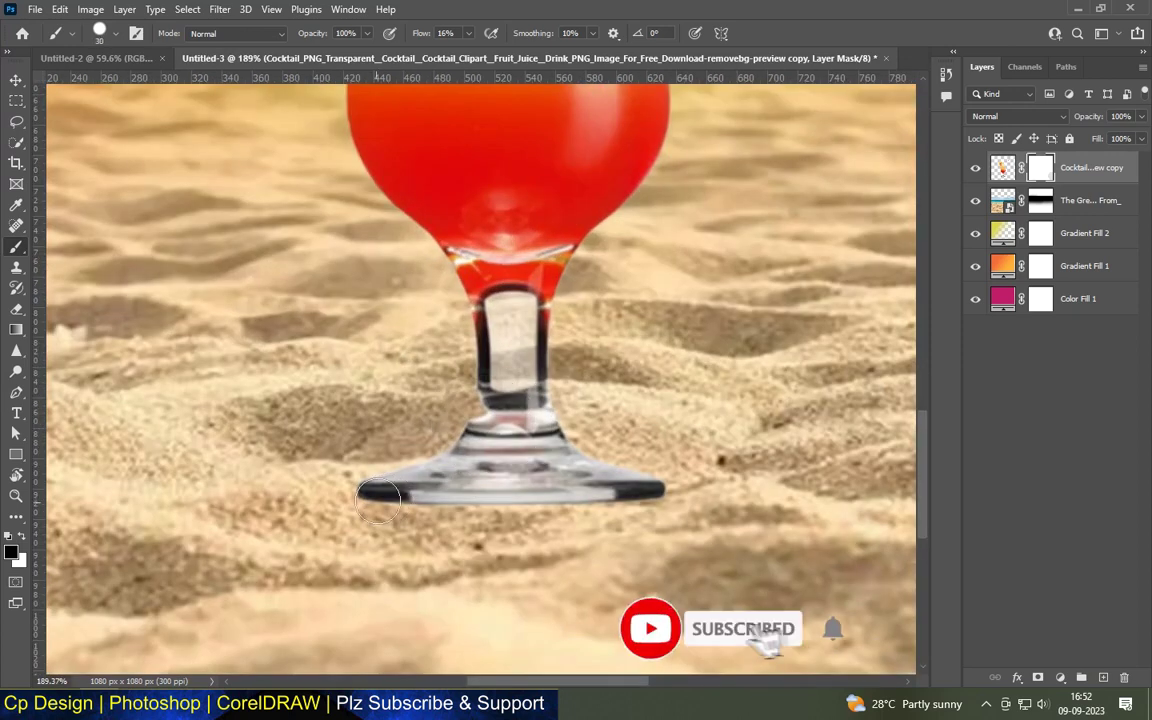
pyautogui.moveTo(370, 490)
pyautogui.mouseDown()
pyautogui.moveTo(617, 514)
pyautogui.moveTo(411, 489)
pyautogui.moveTo(699, 506)
pyautogui.mouseUp()
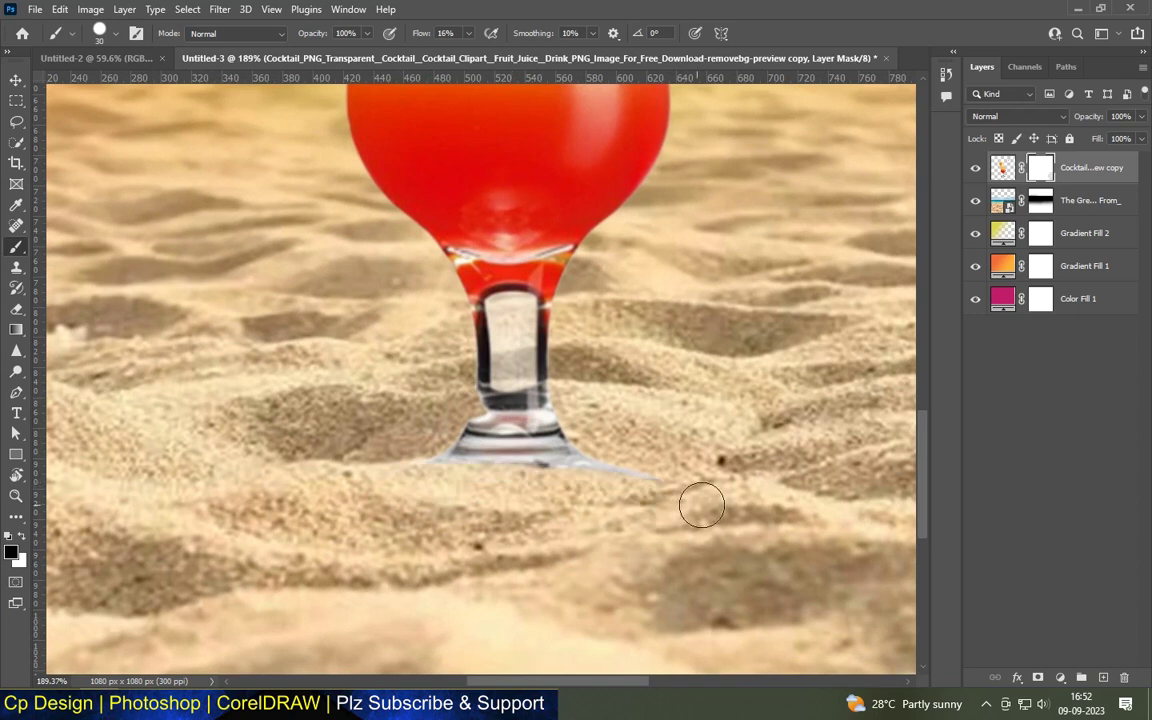
pyautogui.moveTo(524, 490); pyautogui.dragTo(435, 484)
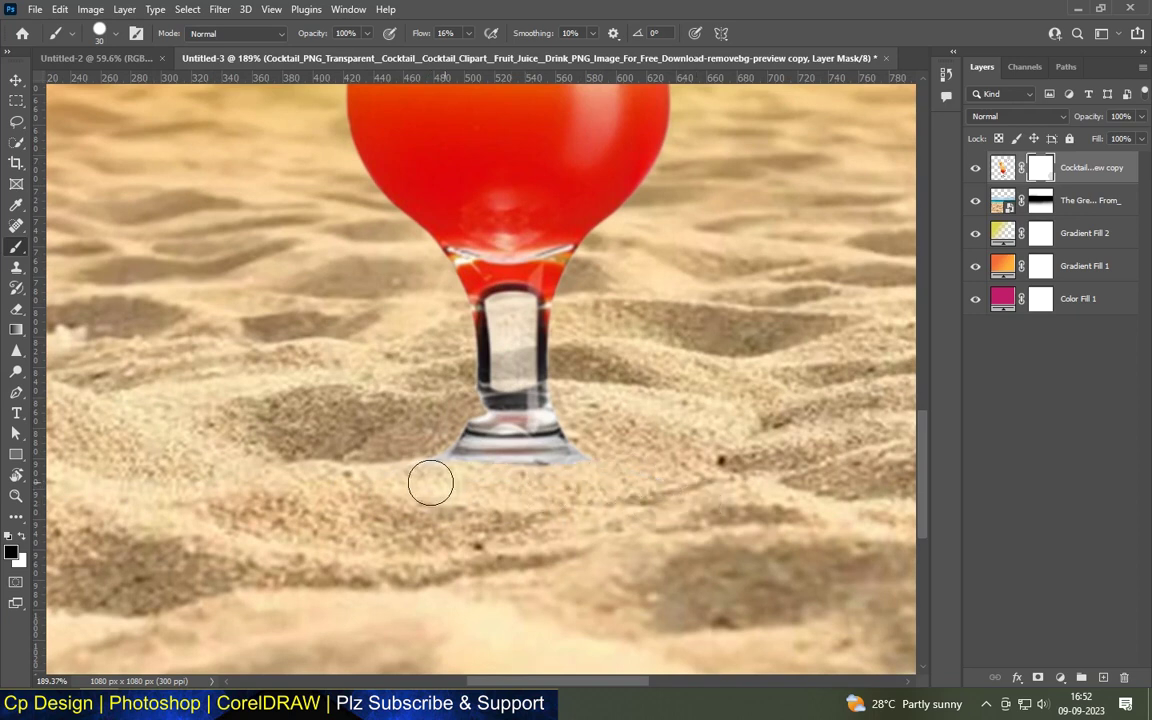
# View the whole poster and refine the glass-foot mask with a smaller white brush.
pyautogui.hotkey('ctrl', '0')
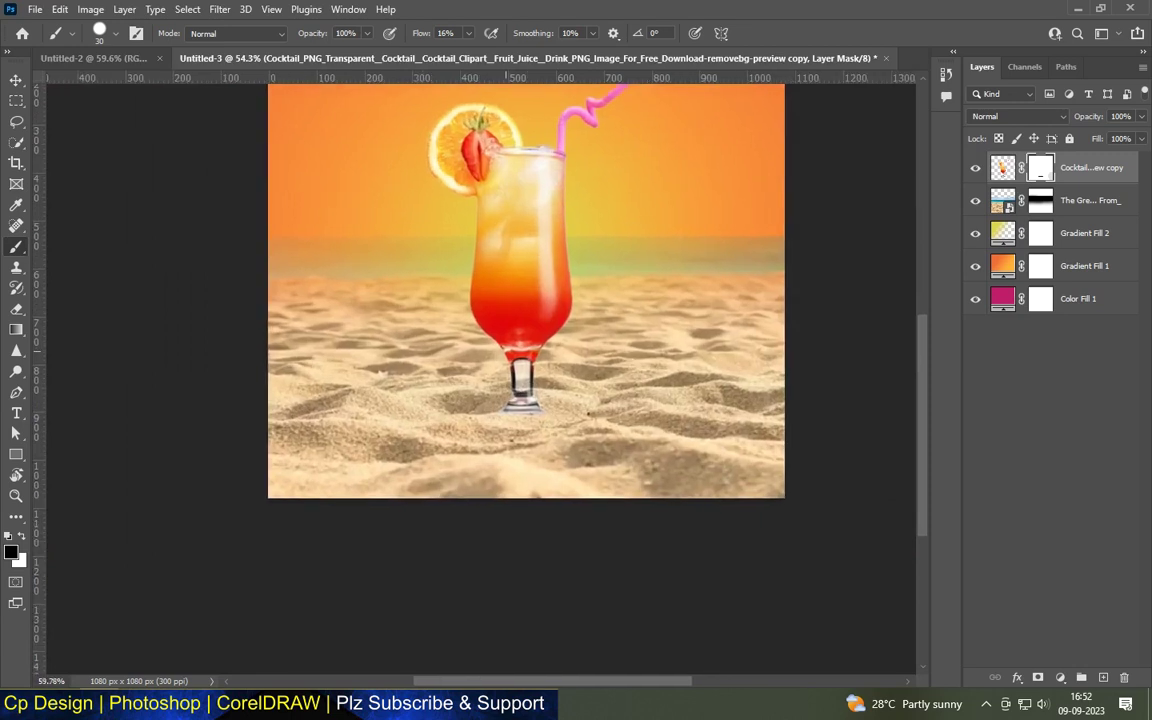
pyautogui.scroll(3, 510, 400)
pyautogui.scroll(3, 570, 494)
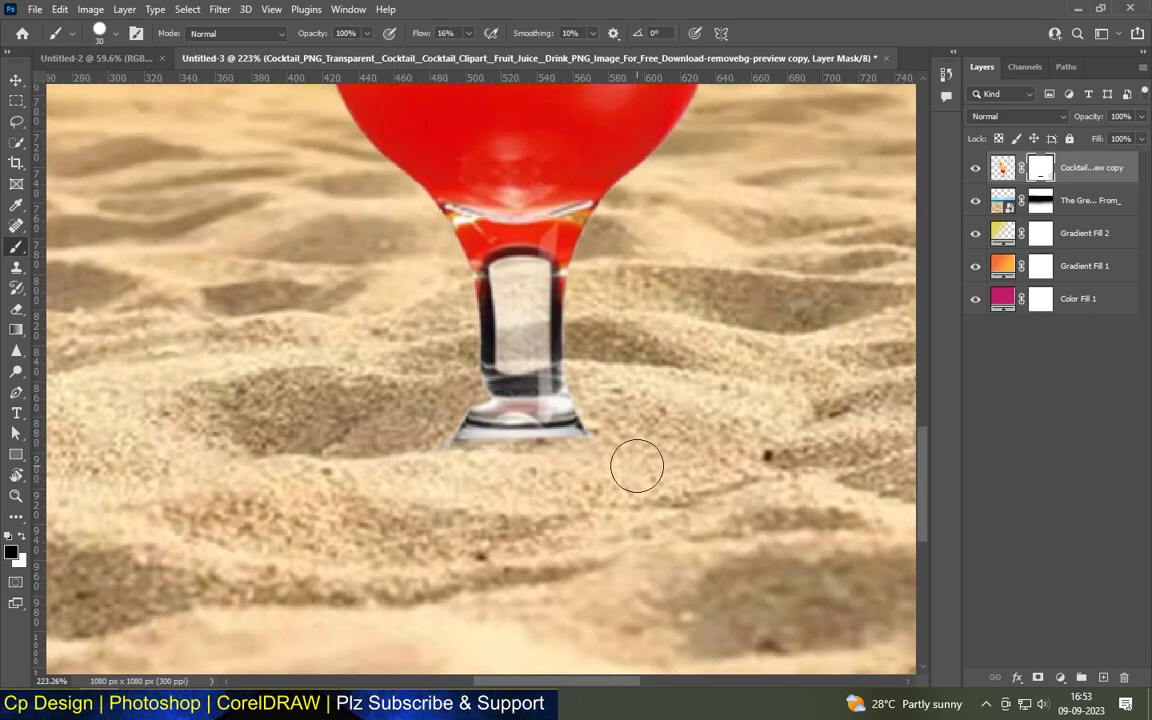
pyautogui.scroll(2, 490, 420)
pyautogui.press('[')
pyautogui.press('[')
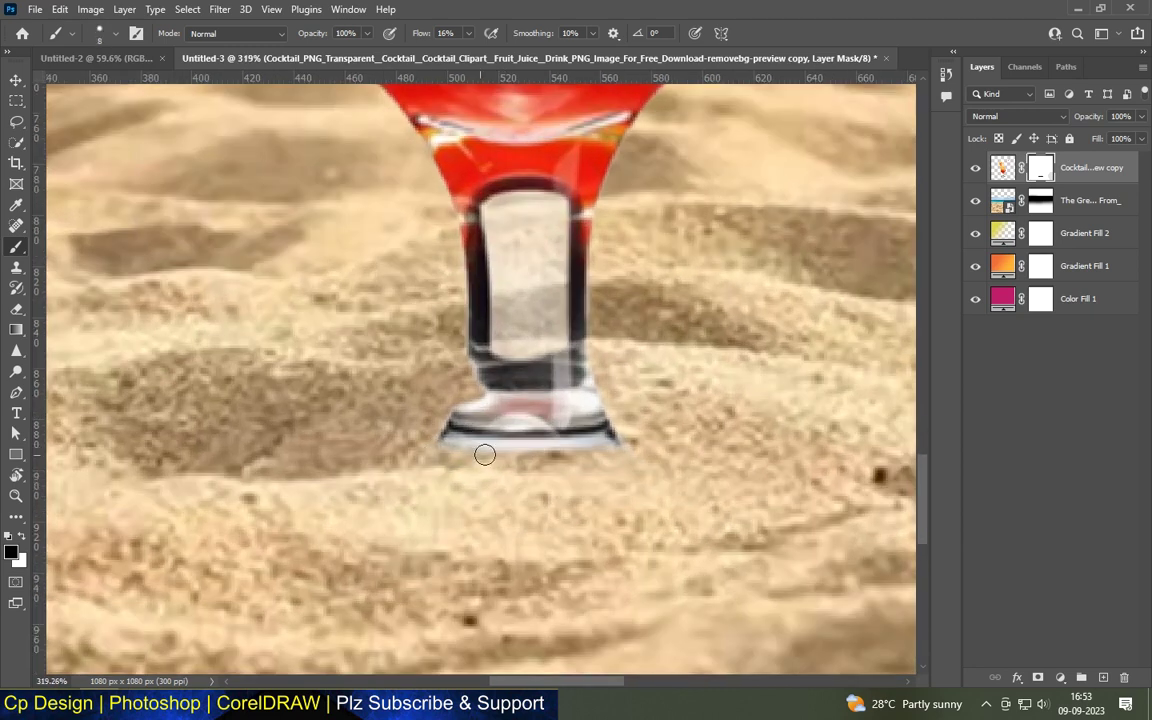
pyautogui.click(20, 535)
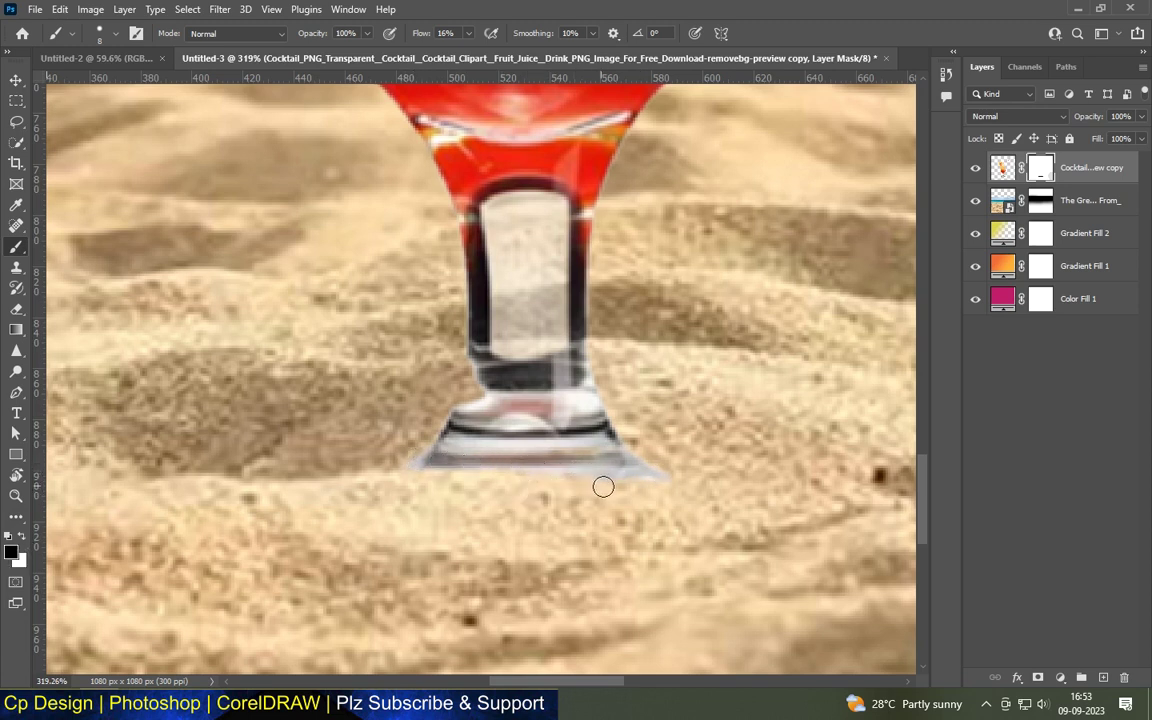
pyautogui.keyDown('alt'); pyautogui.scroll(-3, 513, 497); pyautogui.keyUp('alt')
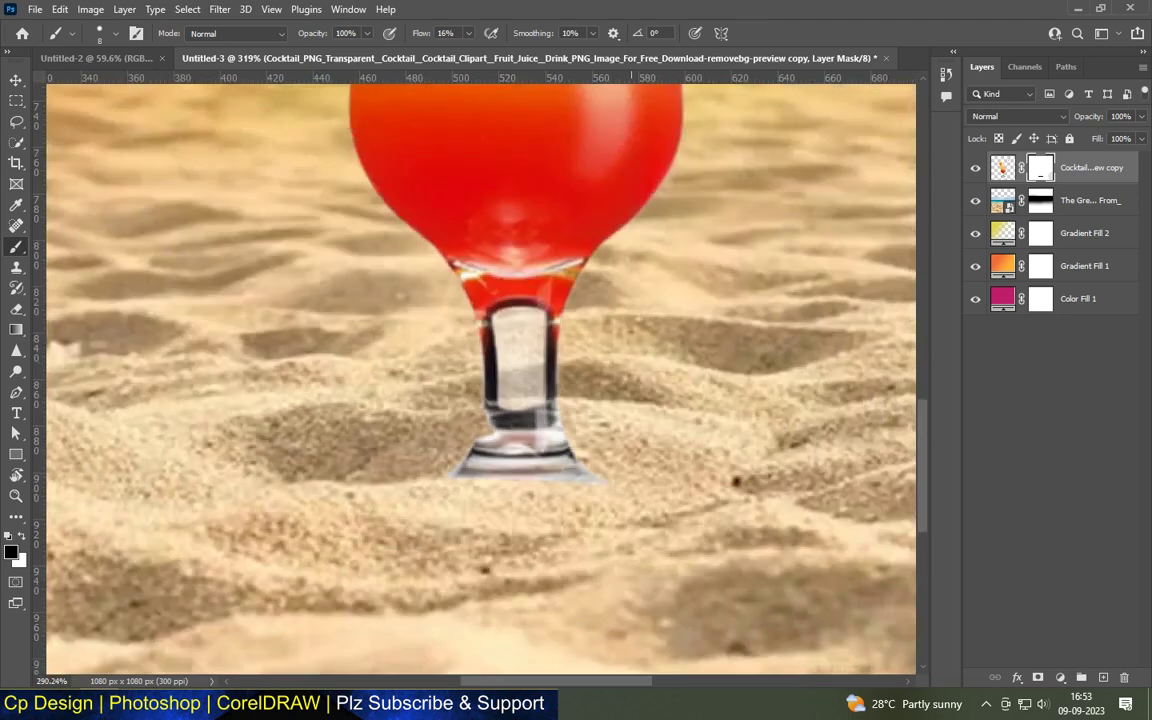
pyautogui.keyDown('alt'); pyautogui.scroll(-3, 513, 497); pyautogui.keyUp('alt')
pyautogui.keyDown('alt'); pyautogui.scroll(-3, 513, 497); pyautogui.keyUp('alt')
pyautogui.keyDown('alt'); pyautogui.scroll(-2, 513, 497); pyautogui.keyUp('alt')
pyautogui.keyDown('alt'); pyautogui.scroll(1, 520, 490); pyautogui.keyUp('alt')
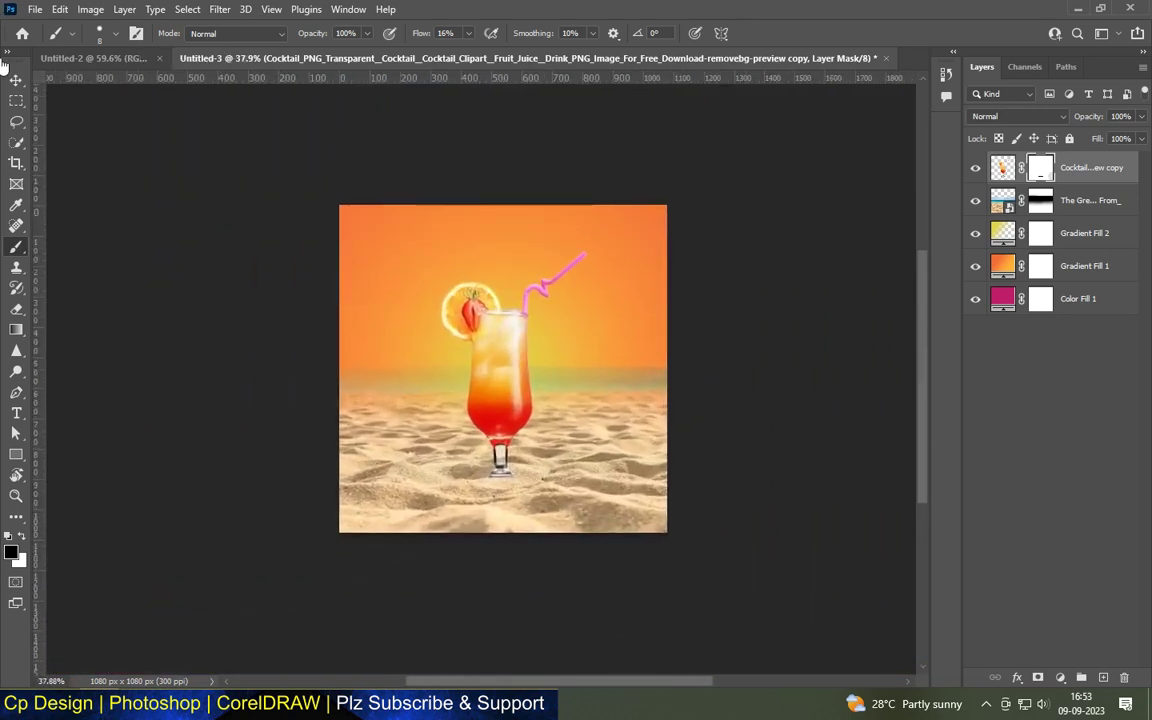
# Select the Gradient Fill 2 layer with the Move tool.
pyautogui.click(16, 80)
pyautogui.keyDown('alt'); pyautogui.scroll(4, 537, 442); pyautogui.keyUp('alt')
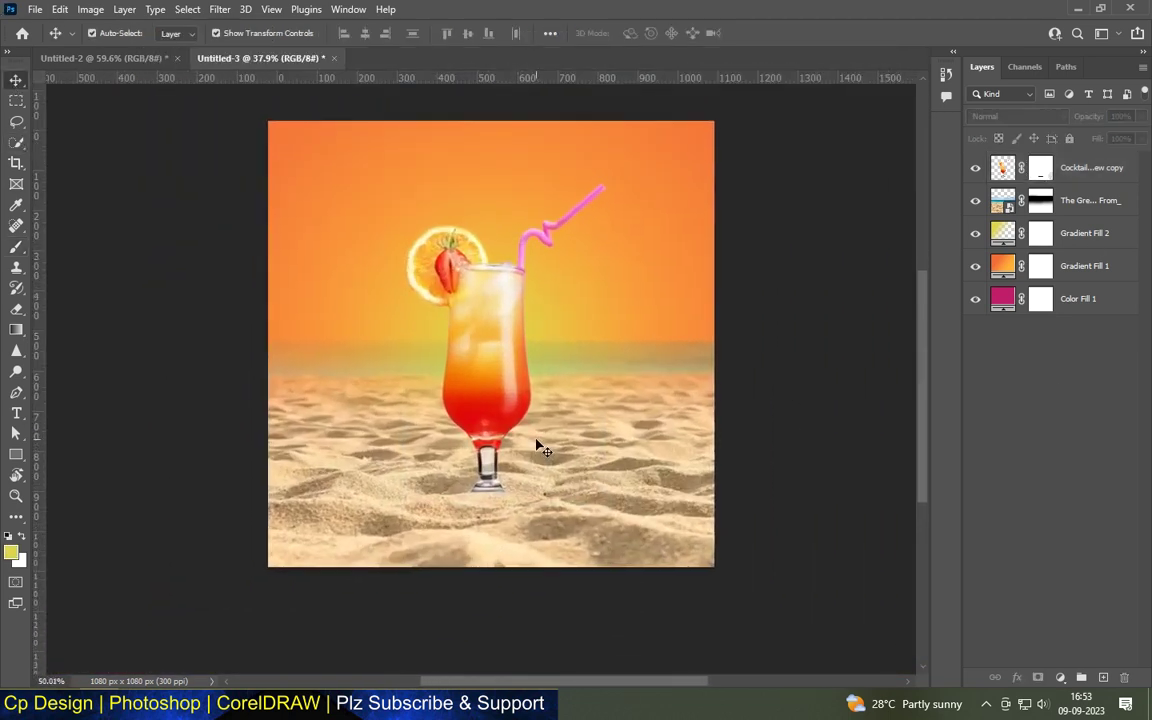
pyautogui.click(527, 290)
pyautogui.keyDown('alt'); pyautogui.scroll(2, 540, 310); pyautogui.keyUp('alt')
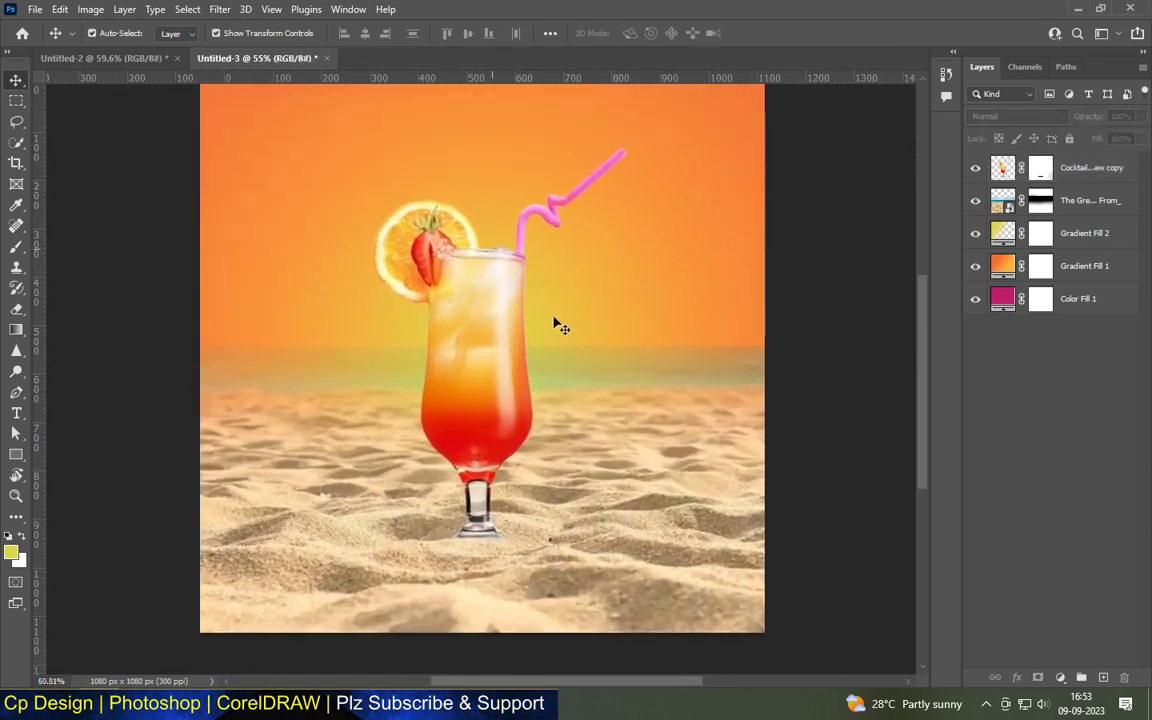
# Create a new layer above Gradient Fill 2 and set a pale yellow foreground colour.
pyautogui.click(1103, 677)
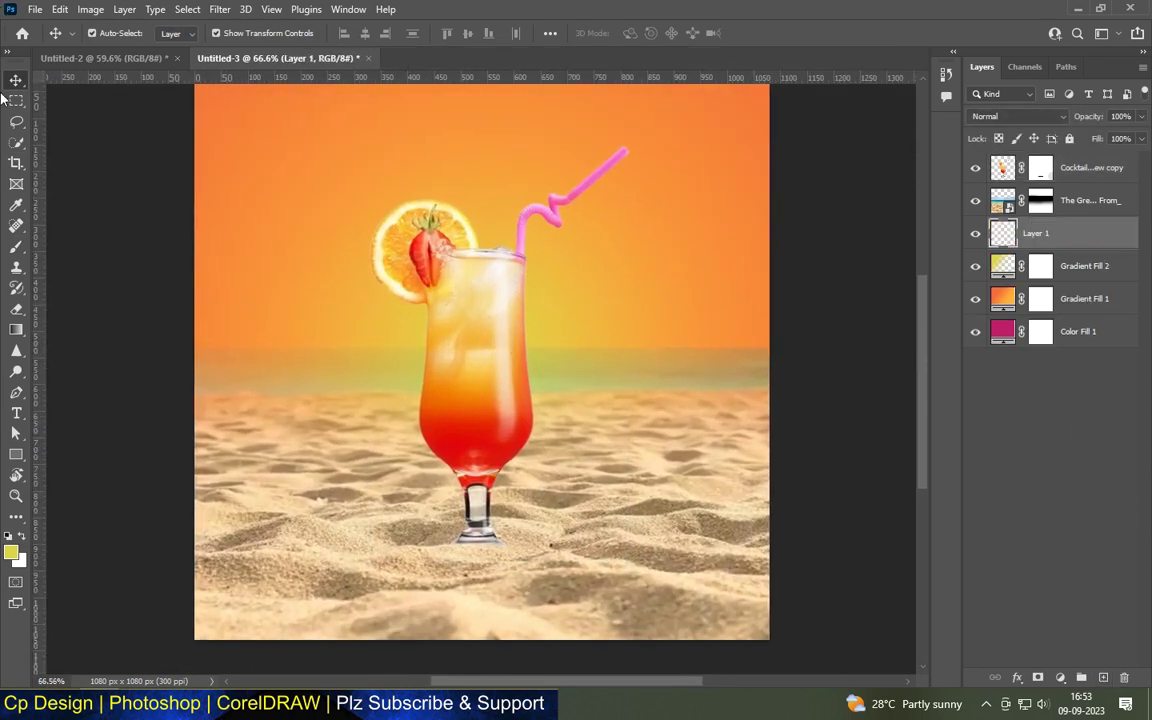
pyautogui.click(16, 247)
pyautogui.click(100, 33)
pyautogui.click(828, 284)
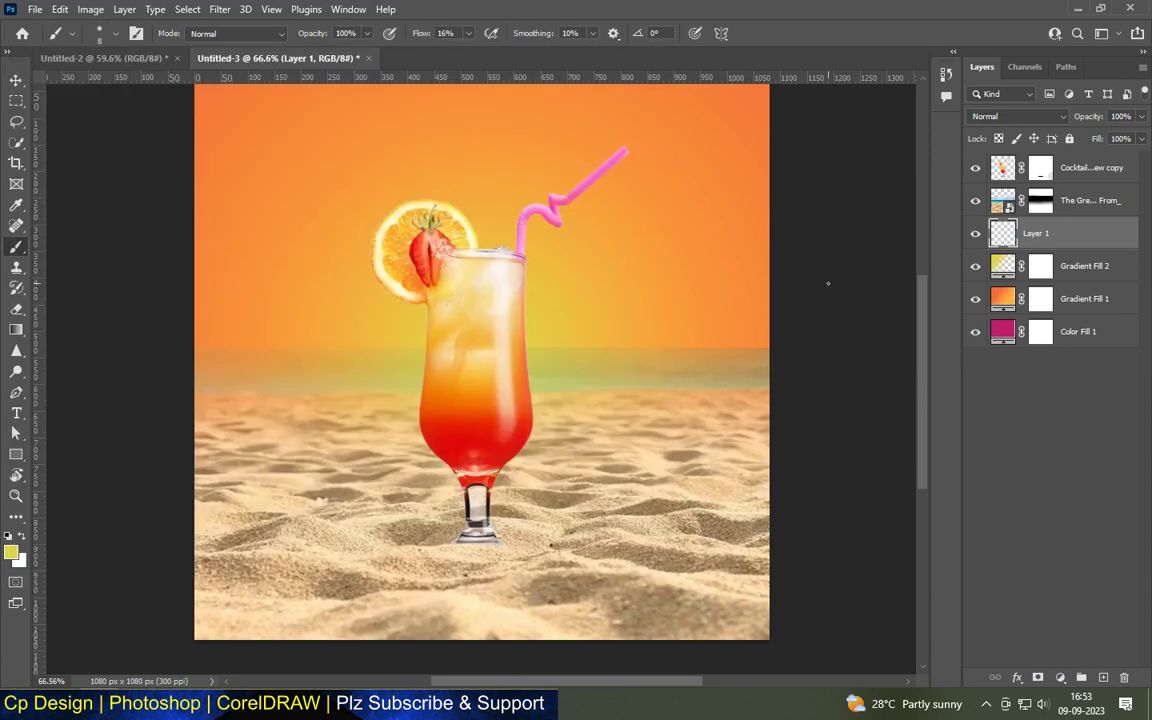
pyautogui.click(11, 549)
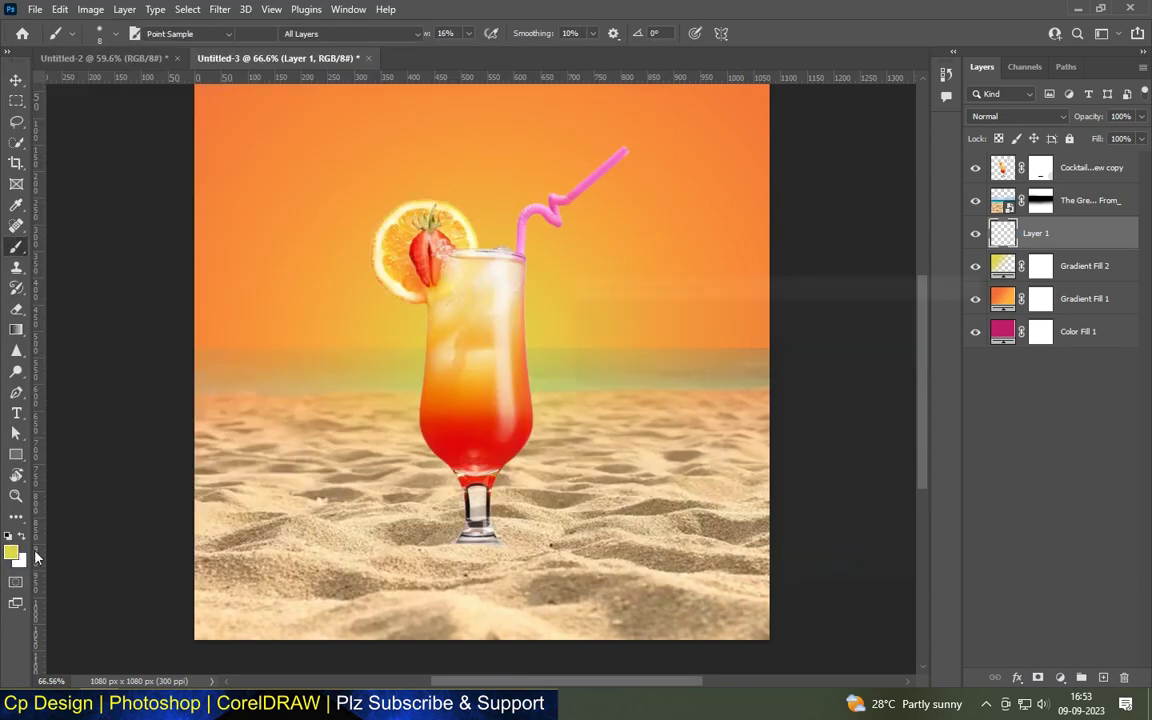
pyautogui.click(645, 325)
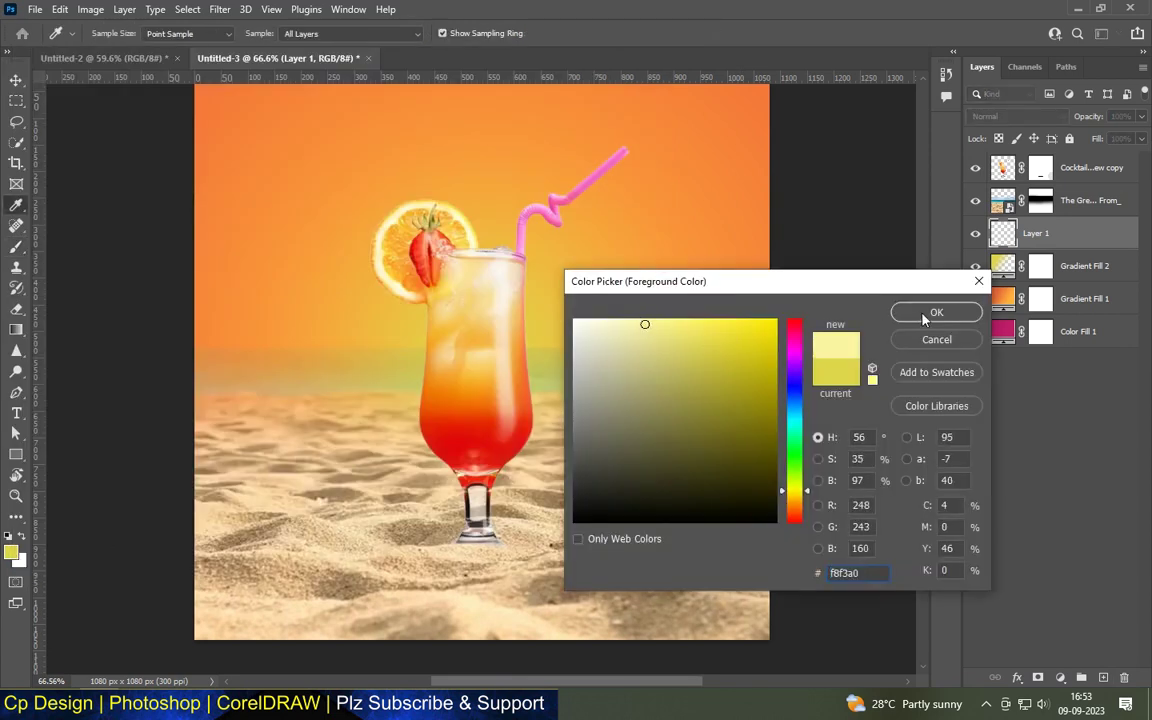
pyautogui.click(936, 312)
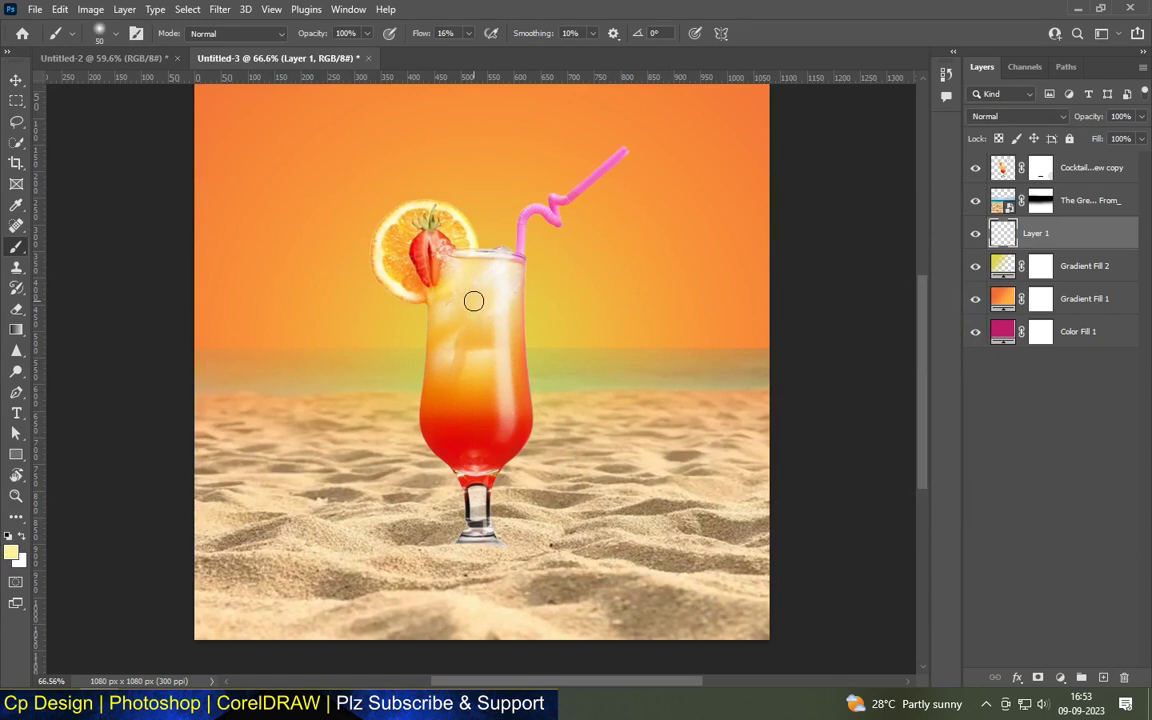
# Paint a soft yellow glow behind the glass top with a 400 px brush at 100% flow.
pyautogui.press(']')
pyautogui.press(']')
pyautogui.press(']')
pyautogui.press('[')
pyautogui.press('[')
pyautogui.click(466, 34)
pyautogui.moveTo(463, 47); pyautogui.dragTo(482, 47)
pyautogui.moveTo(450, 275); pyautogui.dragTo(480, 287)
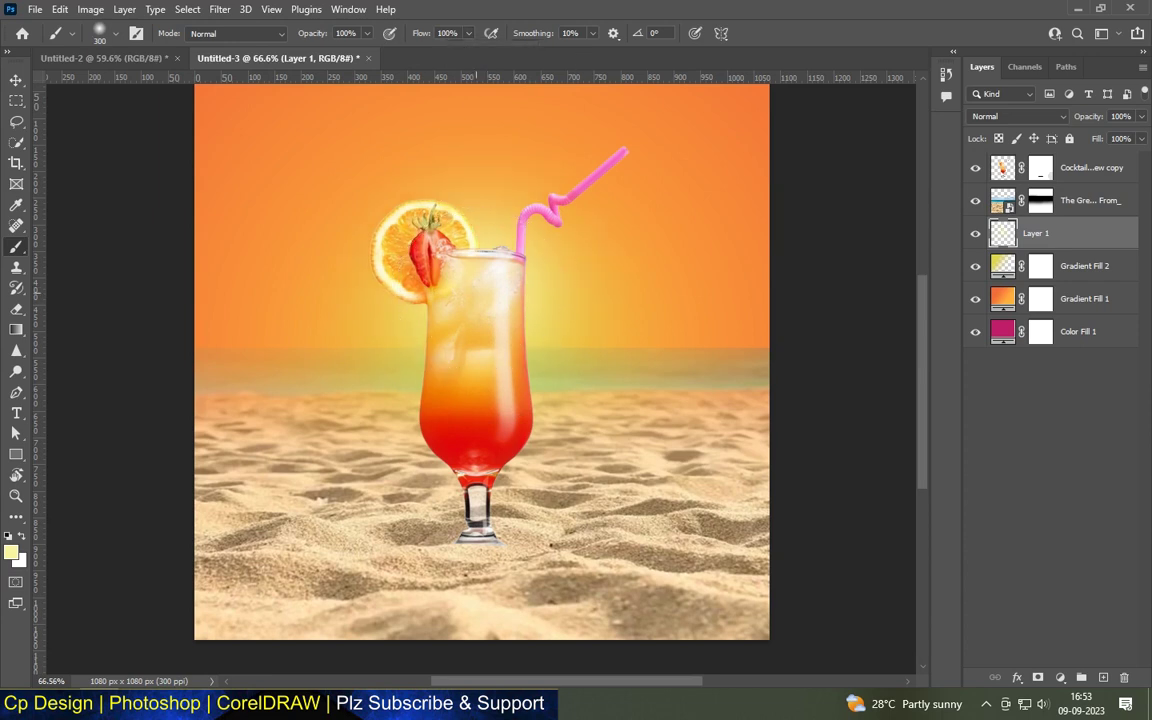
pyautogui.press('[')
pyautogui.scroll(-3, 416, 344)
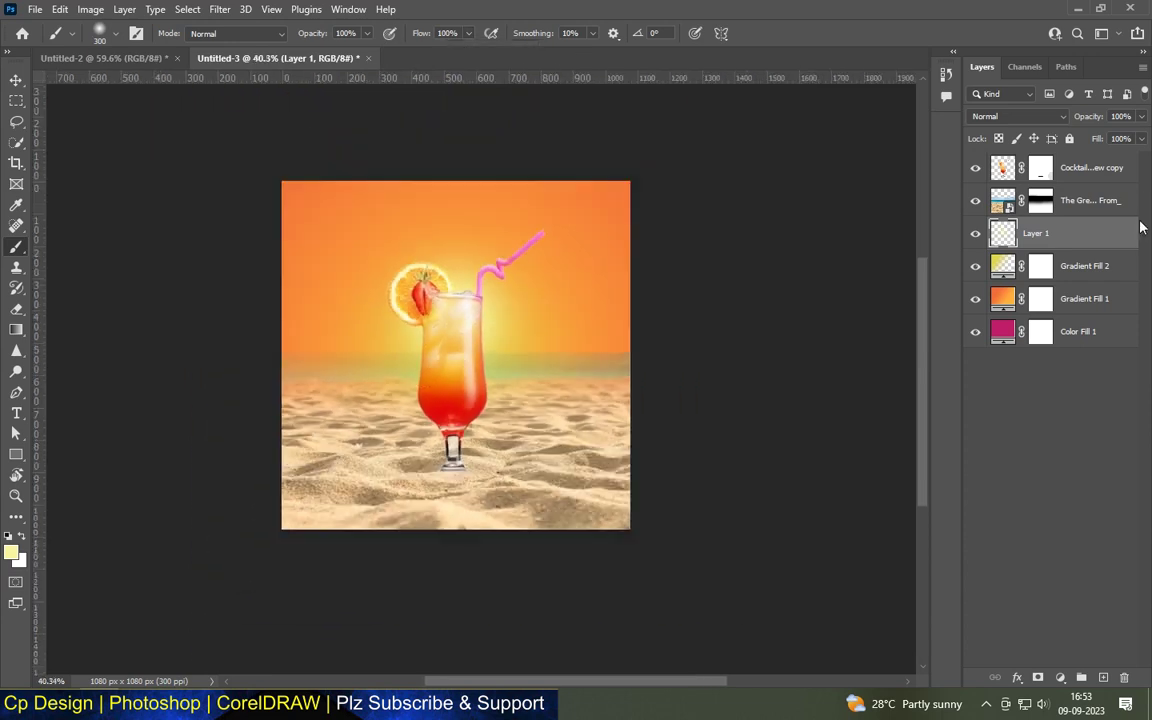
# Scale the glow layer up to about 110% and commit the transform.
pyautogui.click(15, 75)
pyautogui.scroll(2, 527, 237)
pyautogui.moveTo(566, 207); pyautogui.dragTo(575, 200)
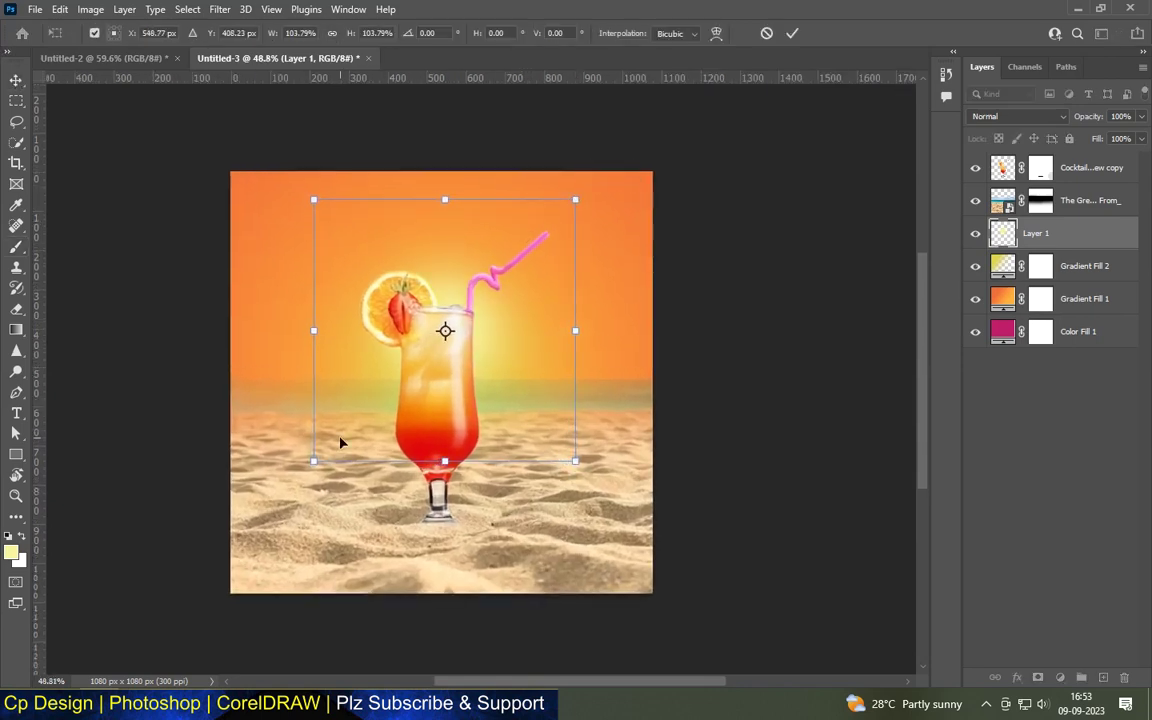
pyautogui.moveTo(314, 461); pyautogui.dragTo(297, 477)
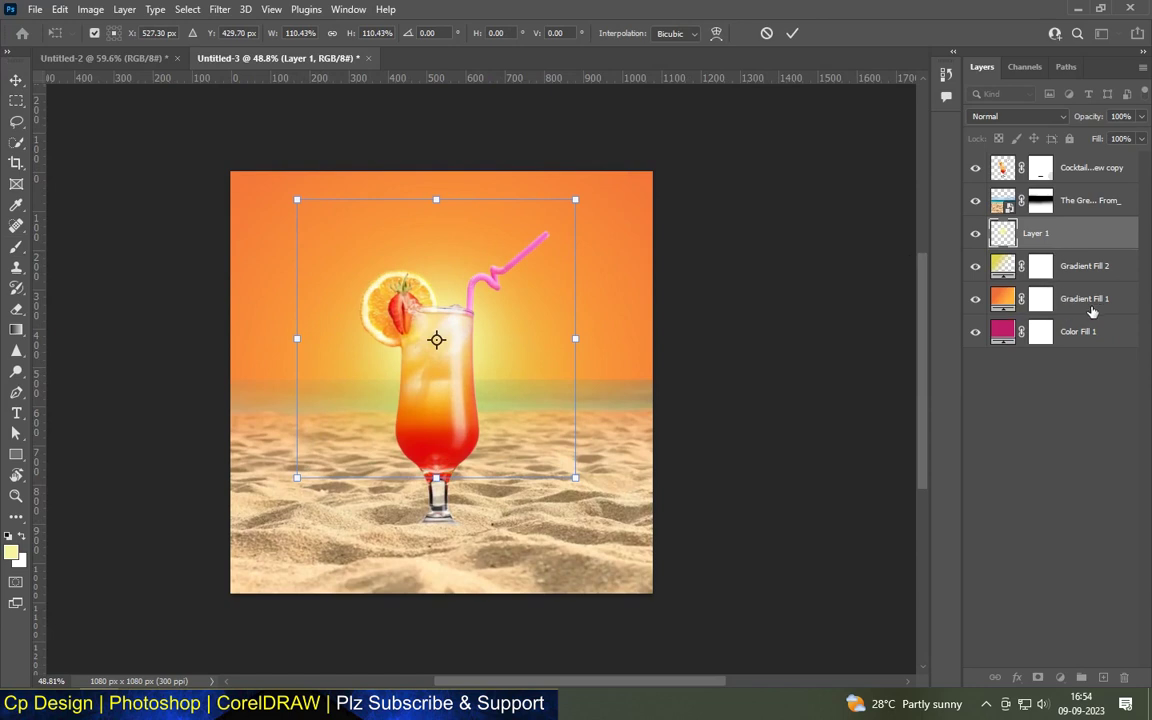
pyautogui.press('Return')
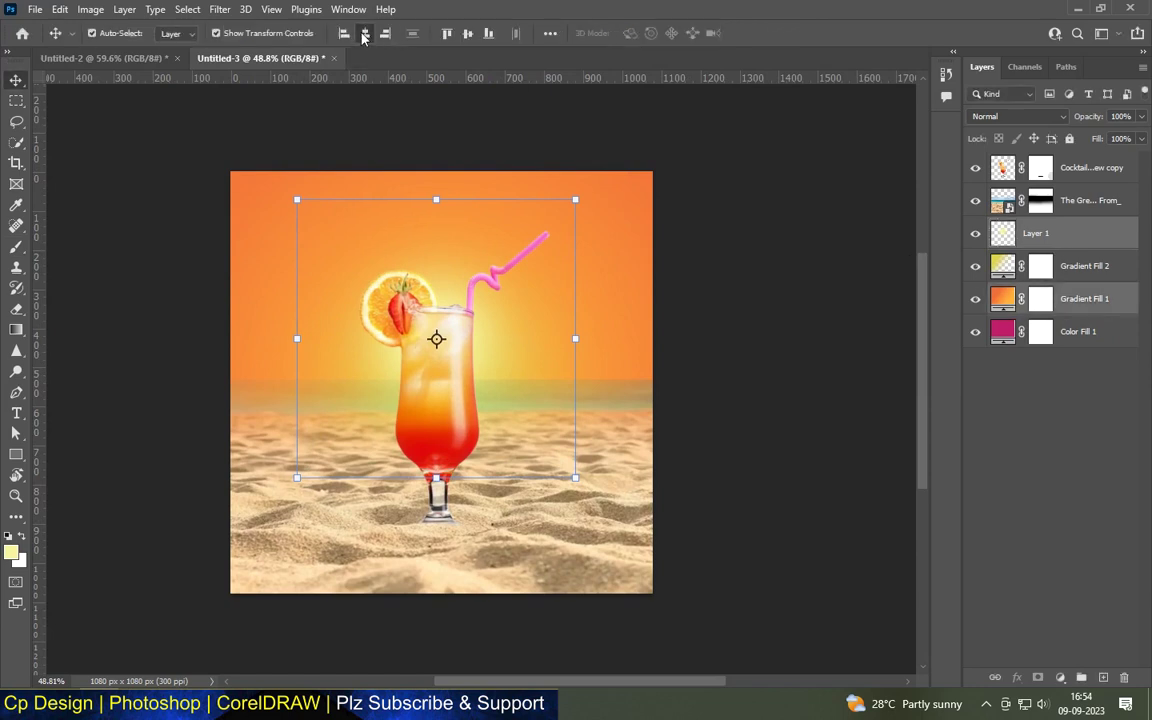
# Scale the placed orange to about 11.5% and commit it beside the glass stem.
pyautogui.click(679, 310)
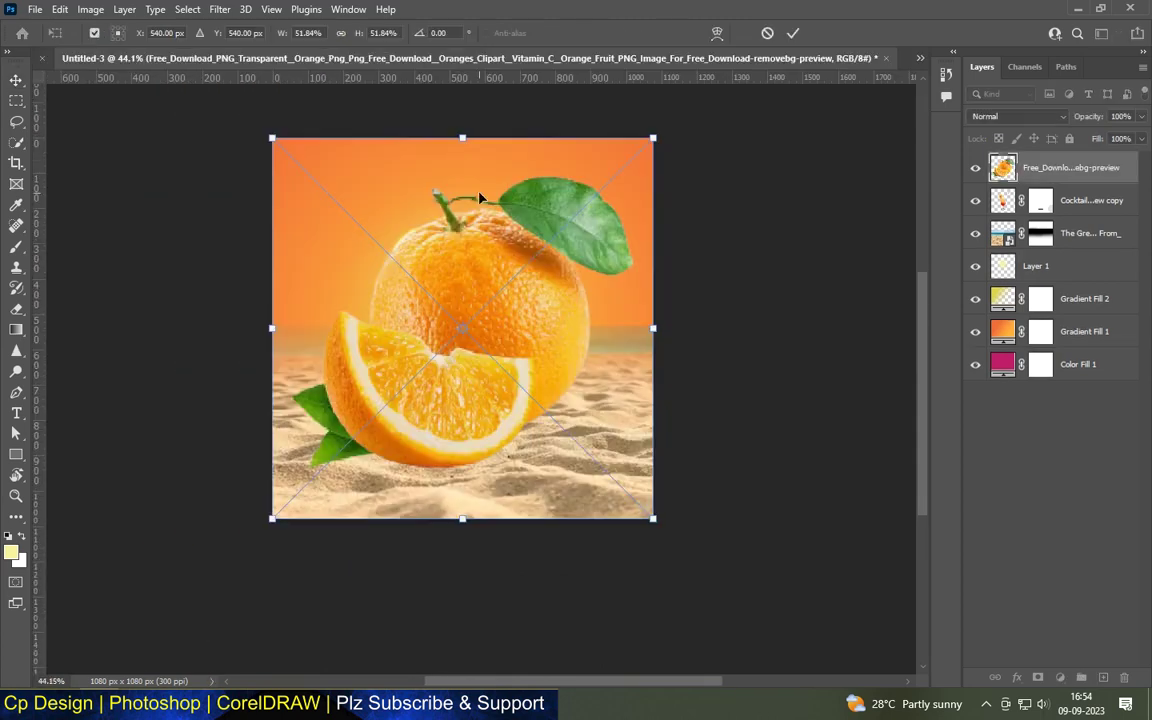
pyautogui.moveTo(460, 137); pyautogui.dragTo(458, 365)
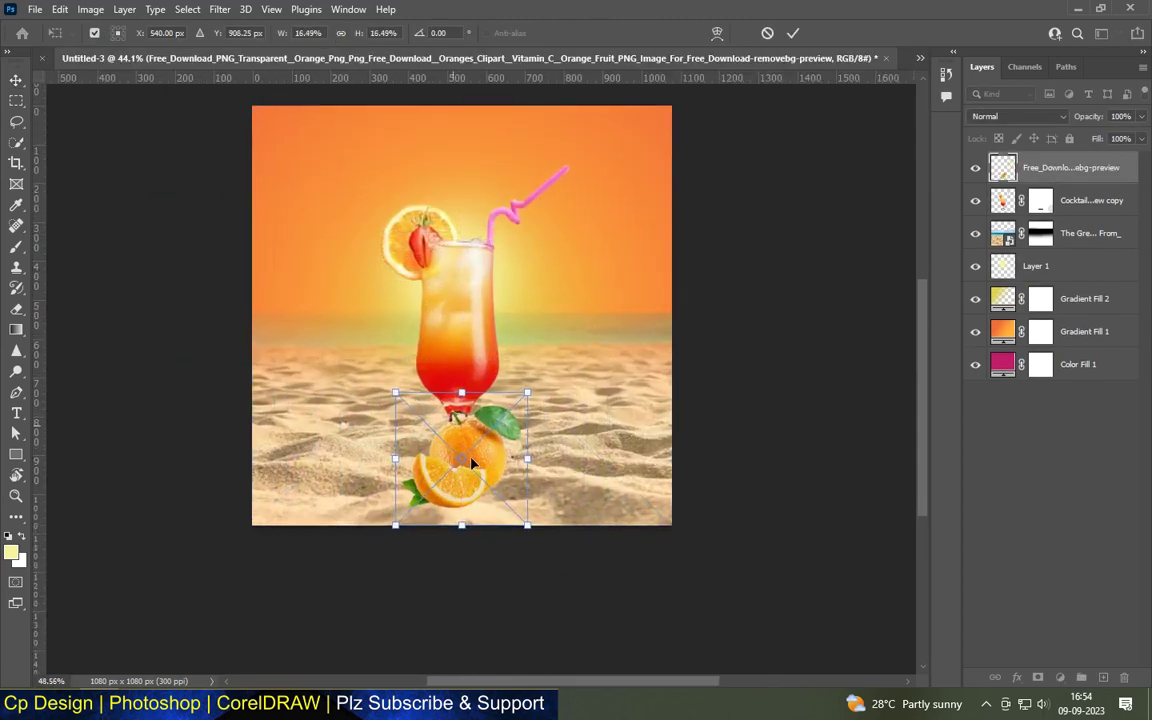
pyautogui.scroll(2, 423, 410)
pyautogui.scroll(2, 468, 464)
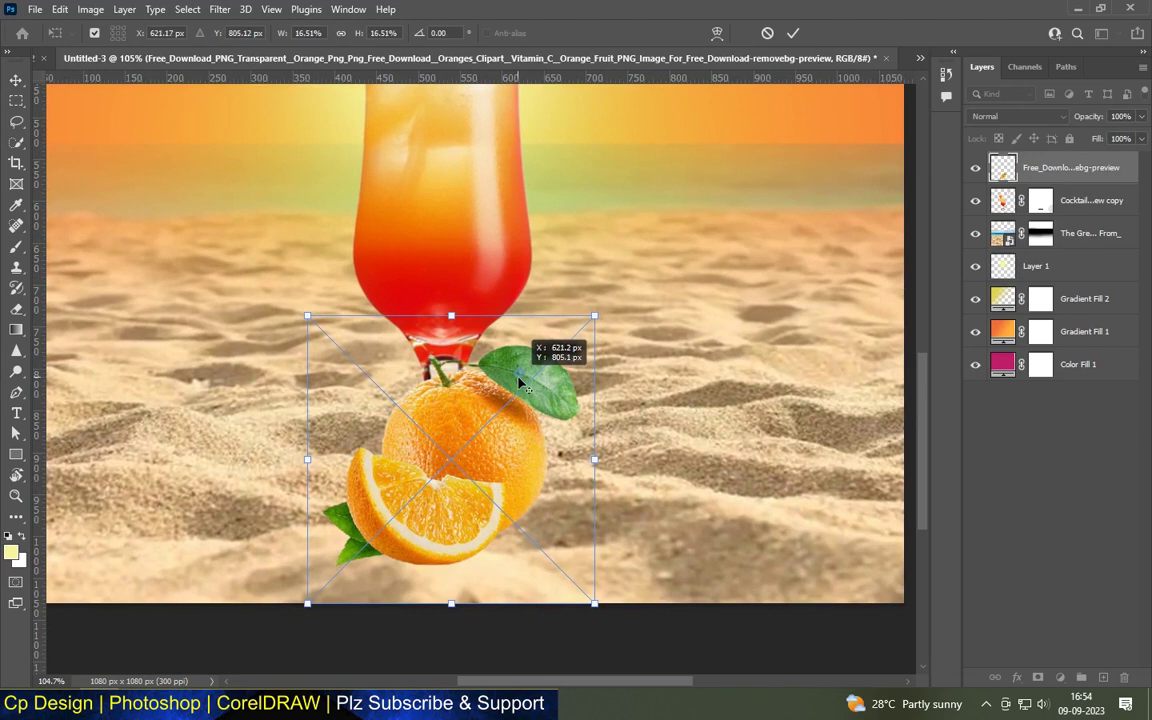
pyautogui.moveTo(452, 456); pyautogui.dragTo(514, 394)
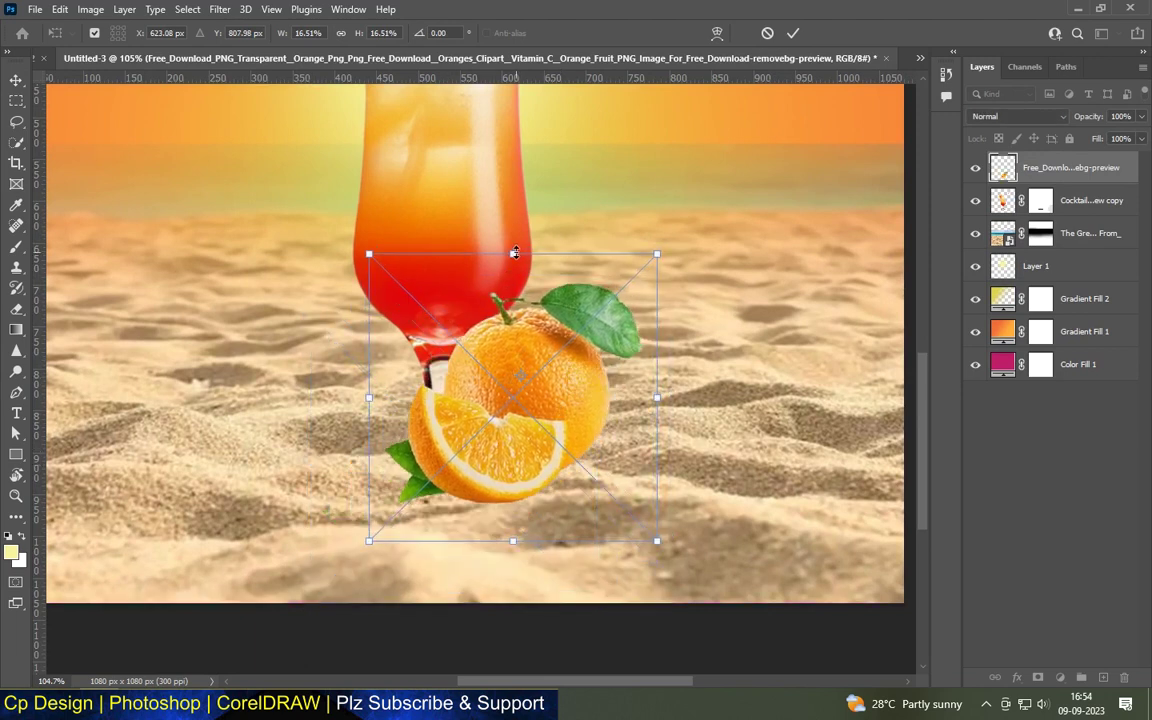
pyautogui.moveTo(514, 252); pyautogui.dragTo(523, 336)
pyautogui.moveTo(517, 398); pyautogui.dragTo(527, 428)
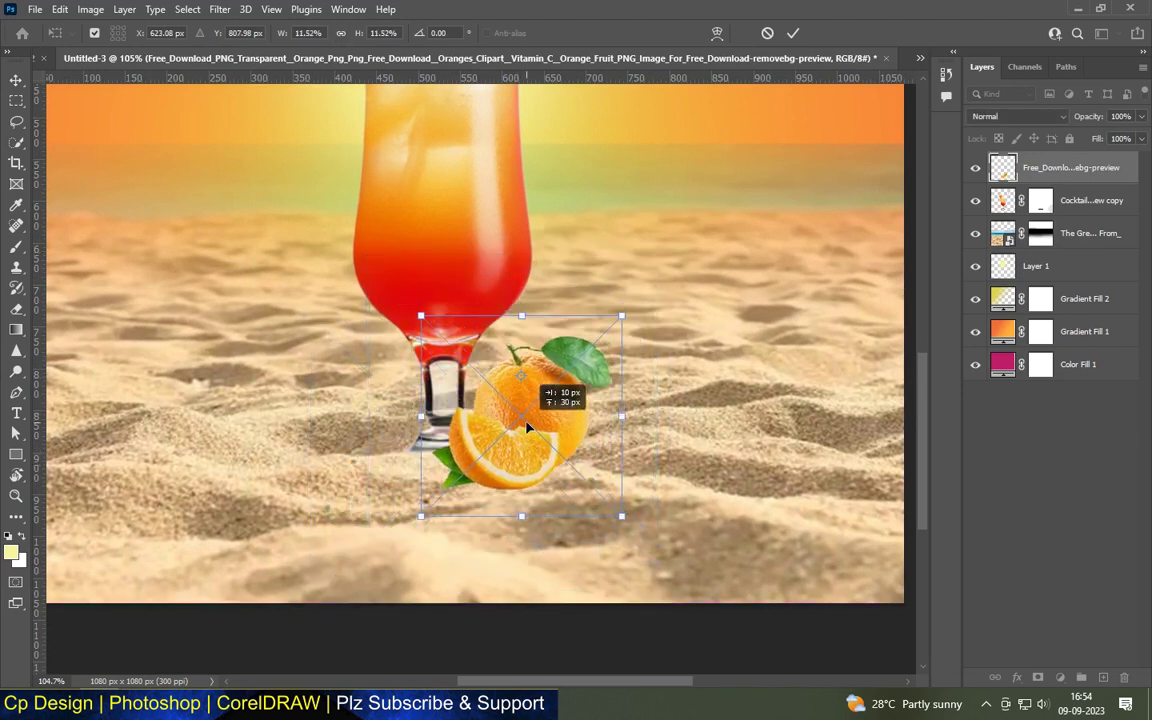
pyautogui.scroll(-1, 425, 425)
pyautogui.scroll(-1, 425, 425)
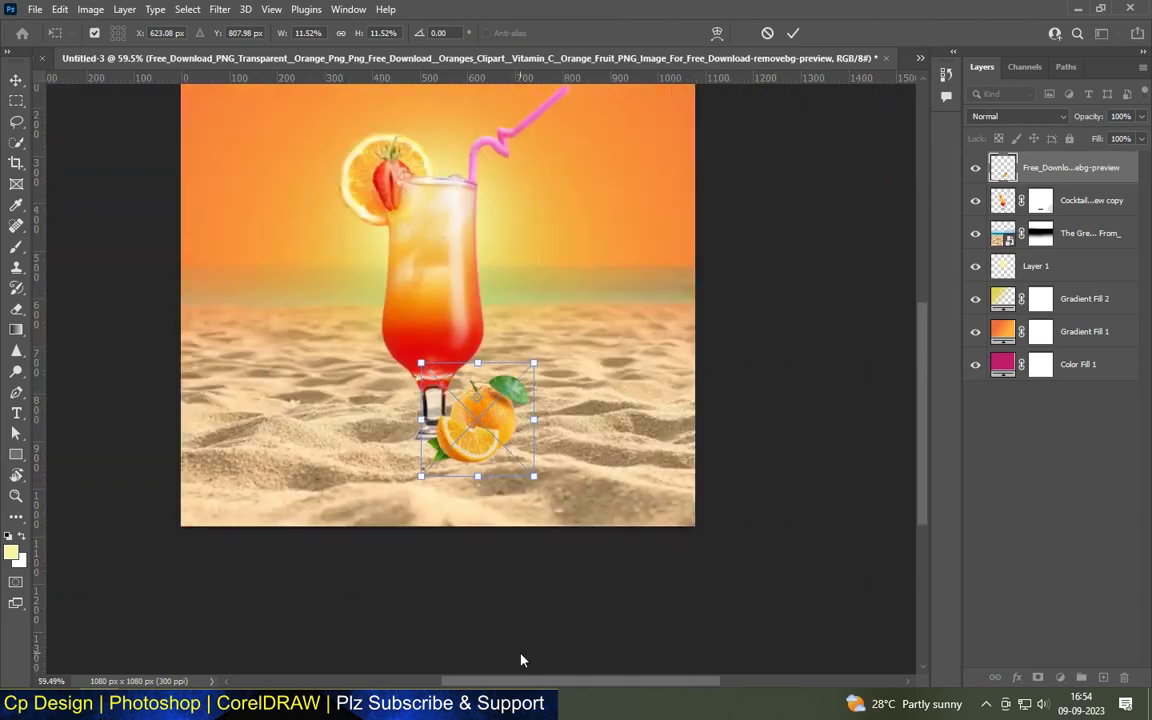
pyautogui.press('Return')
# Nudge the orange slightly right beside the stem and select its layer.
pyautogui.scroll(3, 442, 396)
pyautogui.scroll(2, 442, 396)
pyautogui.moveTo(501, 407)
pyautogui.mouseDown()
pyautogui.moveTo(549, 315)
pyautogui.moveTo(531, 369)
pyautogui.moveTo(527, 357)
pyautogui.mouseUp()
pyautogui.scroll(-2, 470, 404)
pyautogui.scroll(-2, 453, 355)
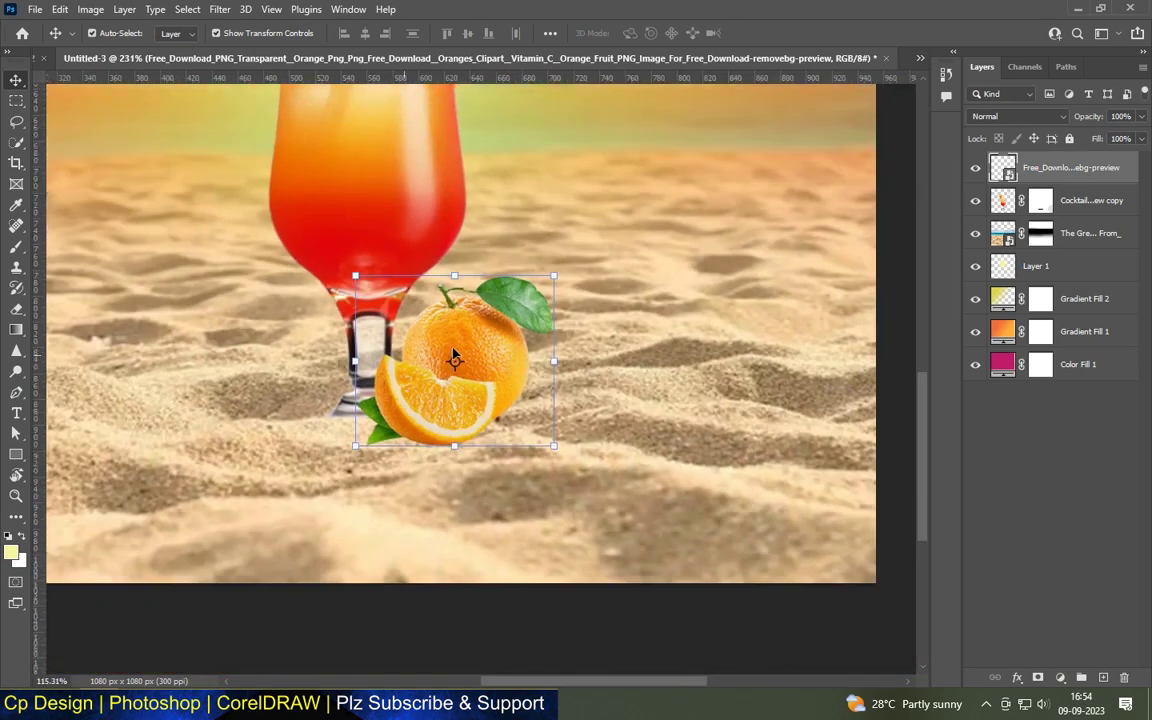
pyautogui.scroll(-2, 437, 357)
pyautogui.scroll(-1, 535, 597)
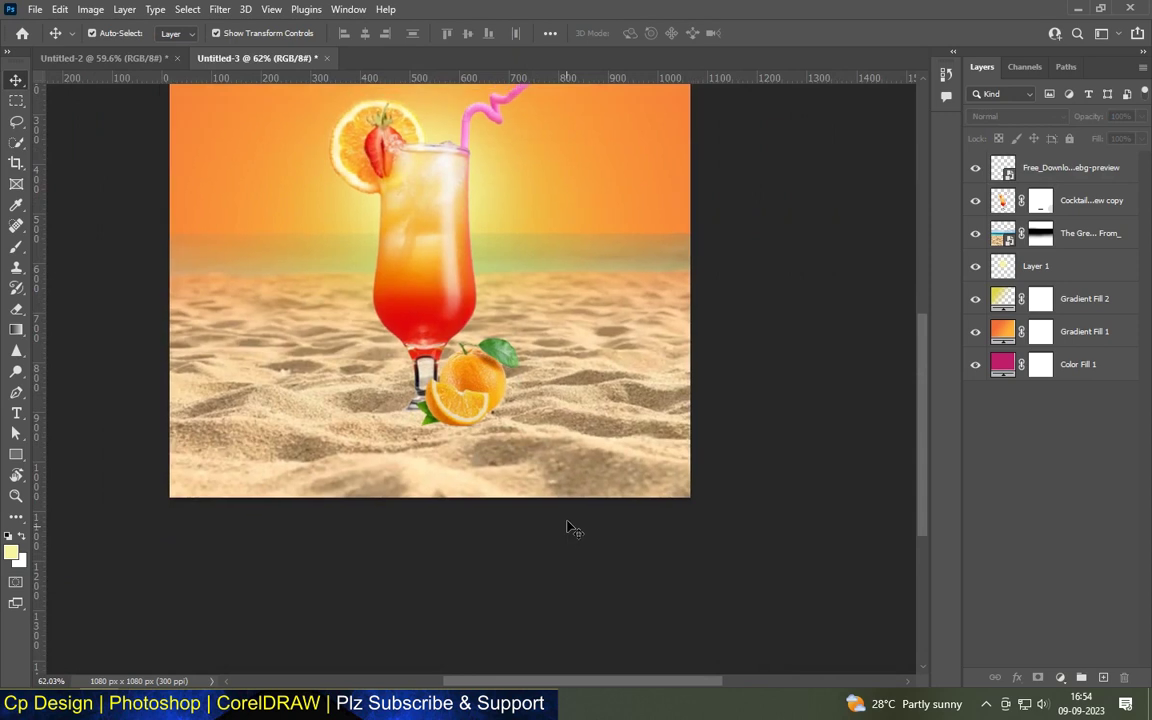
pyautogui.scroll(-1, 650, 230)
pyautogui.scroll(1, 470, 398)
pyautogui.scroll(3, 472, 398)
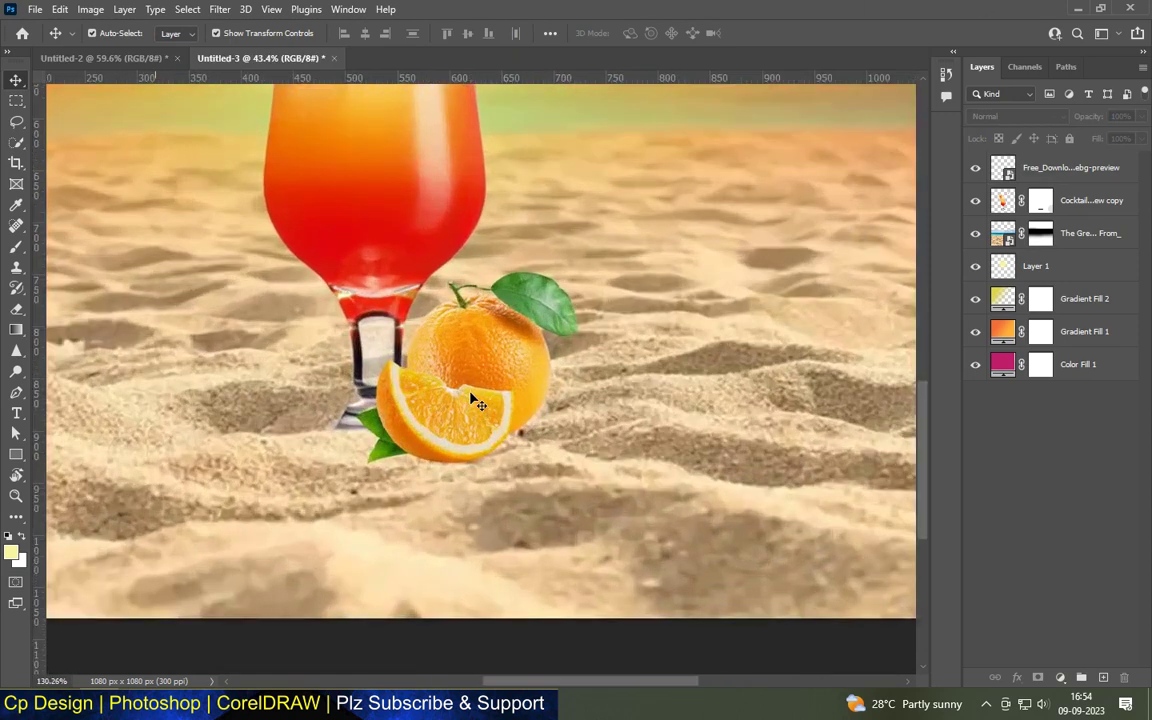
pyautogui.scroll(1, 476, 398)
pyautogui.click(476, 398)
# Mask the orange with a small hard round brush, hiding the leaf tip and slice bottom.
pyautogui.click(1038, 677)
pyautogui.click(16, 247)
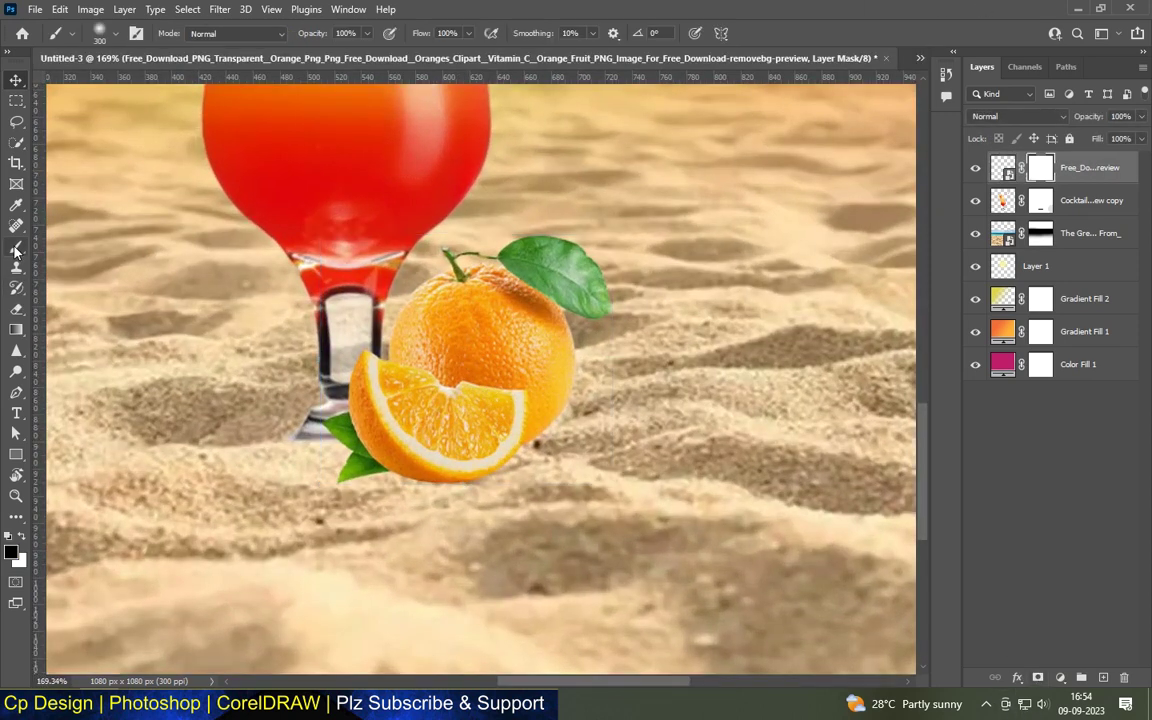
pyautogui.click(112, 38)
pyautogui.click(301, 247)
pyautogui.press('Return')
pyautogui.press('[')
pyautogui.press('[')
pyautogui.press('[')
pyautogui.scroll(2, 450, 450)
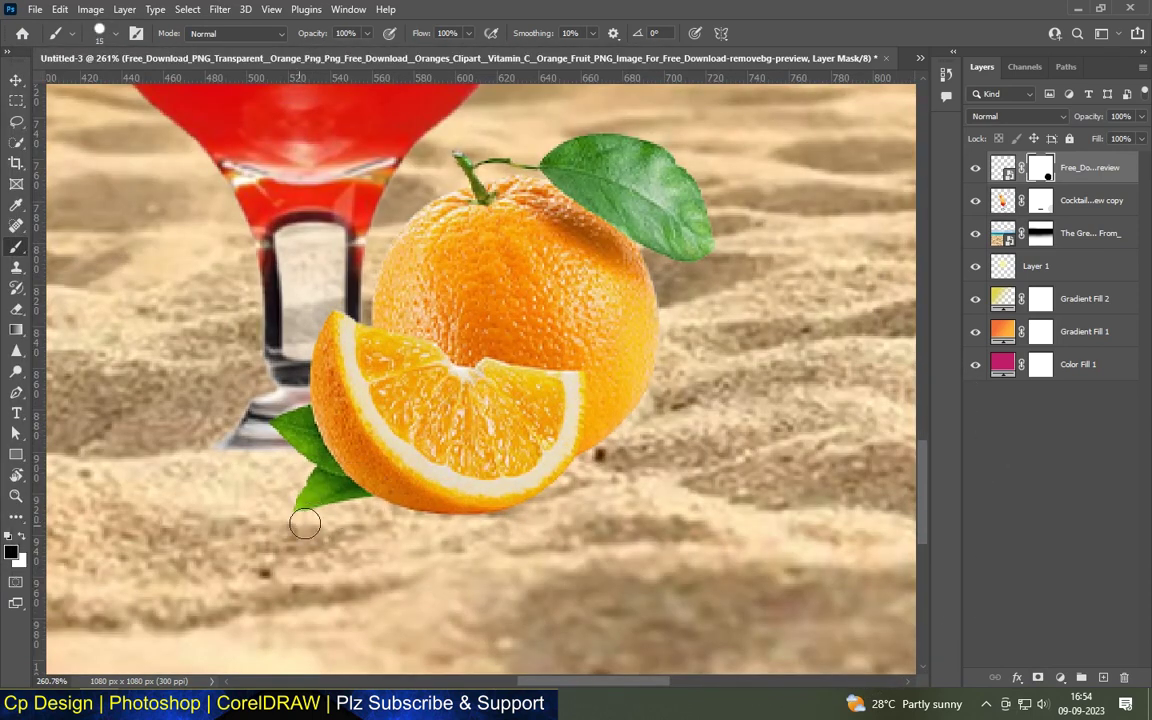
pyautogui.moveTo(305, 522); pyautogui.dragTo(275, 520)
pyautogui.moveTo(406, 511)
pyautogui.mouseDown()
pyautogui.moveTo(517, 513)
pyautogui.moveTo(355, 503)
pyautogui.mouseUp()
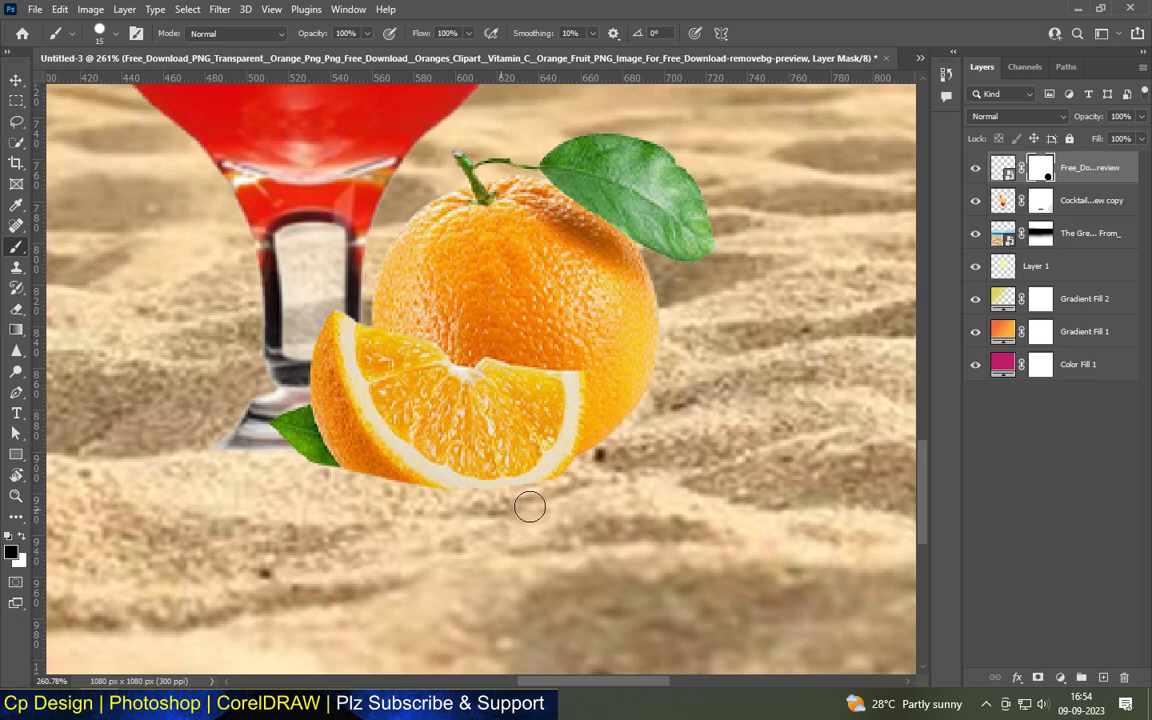
# Refine the mask where the orange's bottom and lower-left edge meet the sand.
pyautogui.scroll(-3, 364, 503)
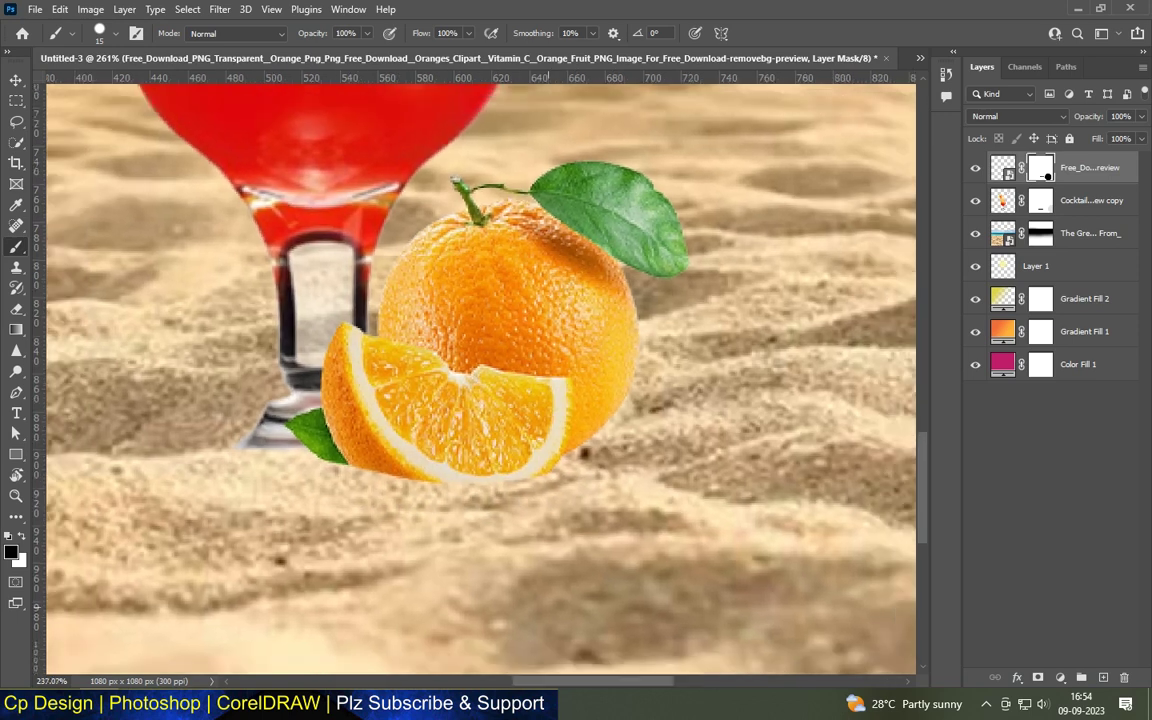
pyautogui.scroll(-3, 420, 450)
pyautogui.scroll(-3, 476, 397)
pyautogui.scroll(2, 413, 440)
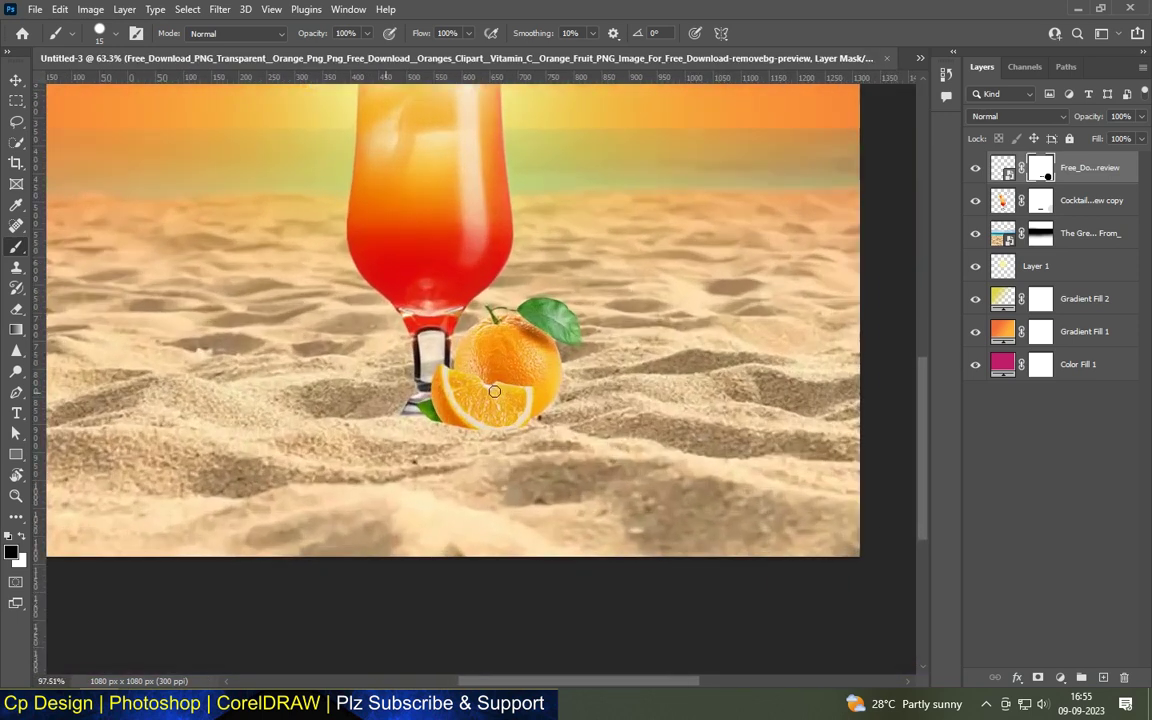
pyautogui.scroll(2, 418, 452)
pyautogui.scroll(3, 425, 470)
pyautogui.scroll(2, 434, 492)
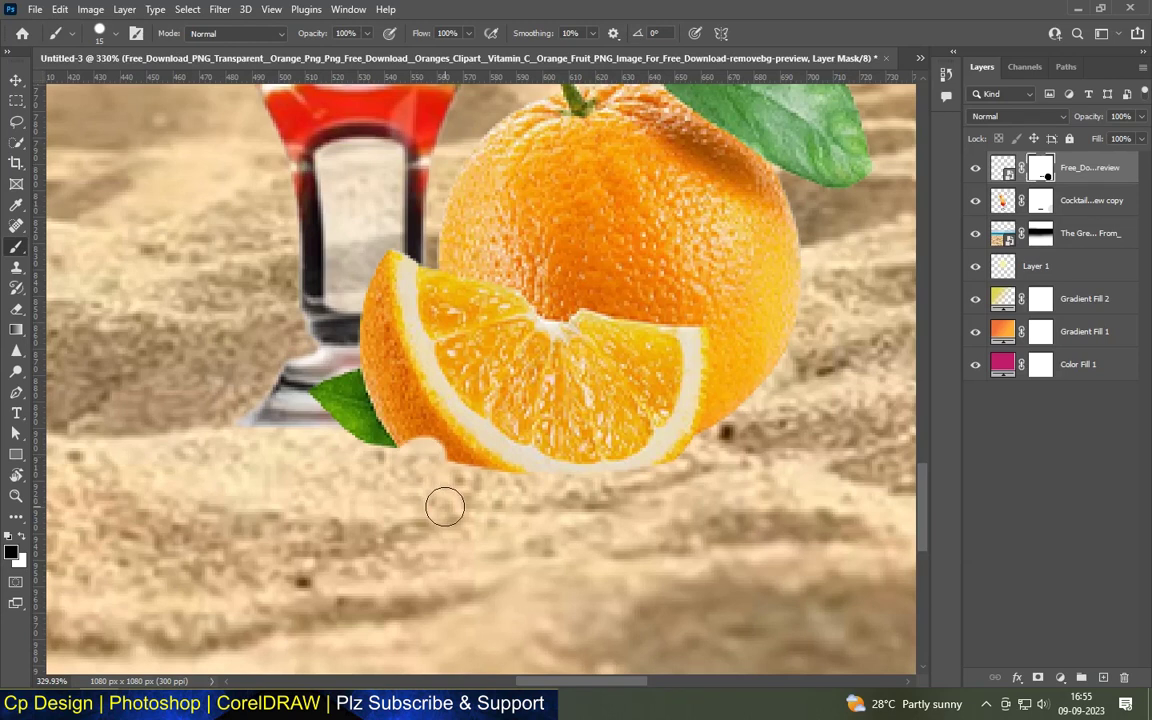
pyautogui.moveTo(442, 452); pyautogui.dragTo(398, 467)
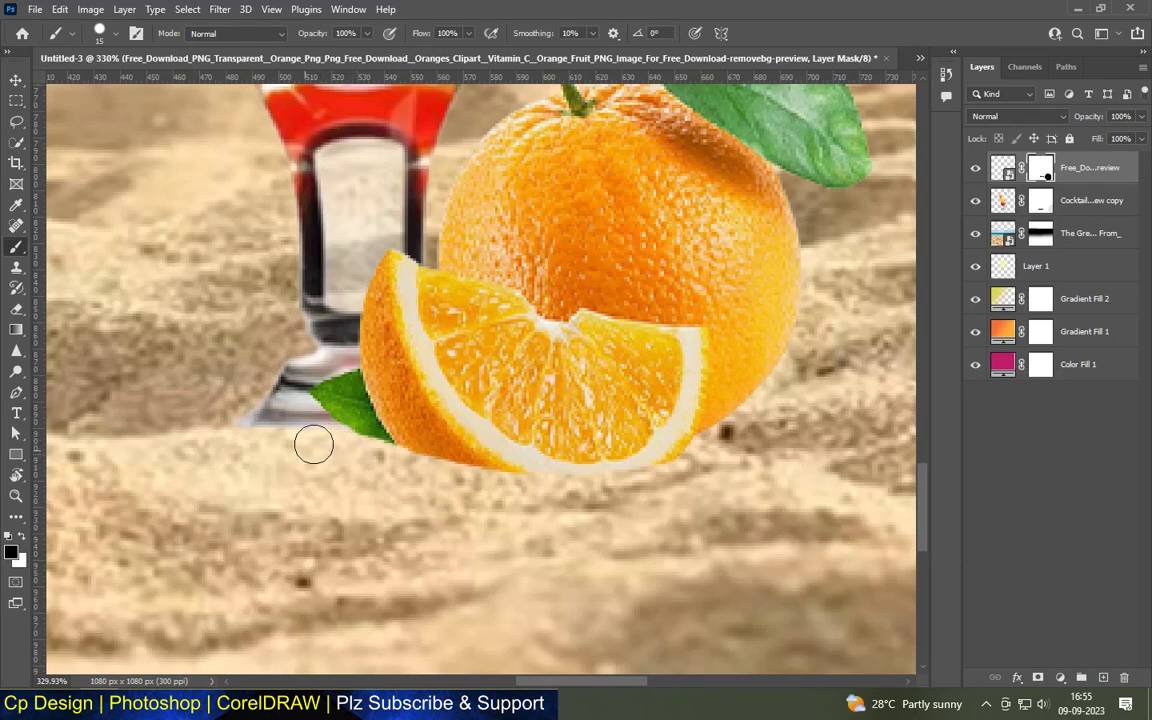
pyautogui.moveTo(347, 459); pyautogui.dragTo(478, 486)
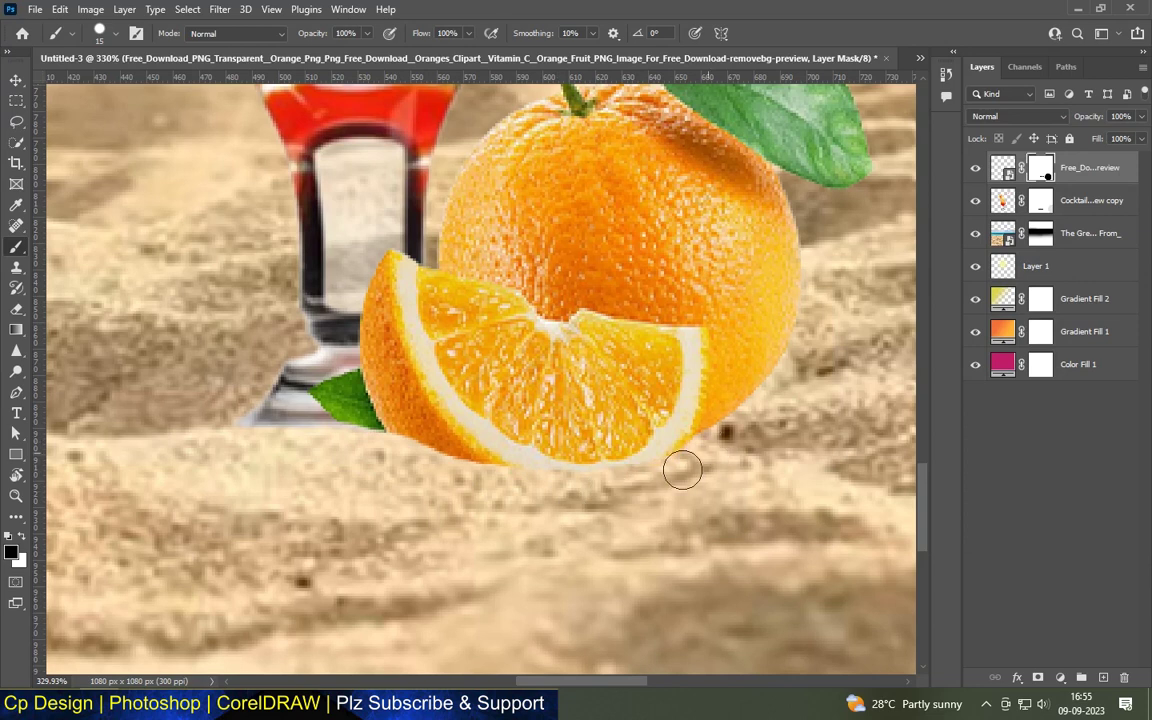
# Zoom out to the whole poster and place the strawberries PNG.
pyautogui.keyDown('alt'); pyautogui.scroll(-3, 374, 454); pyautogui.keyUp('alt')
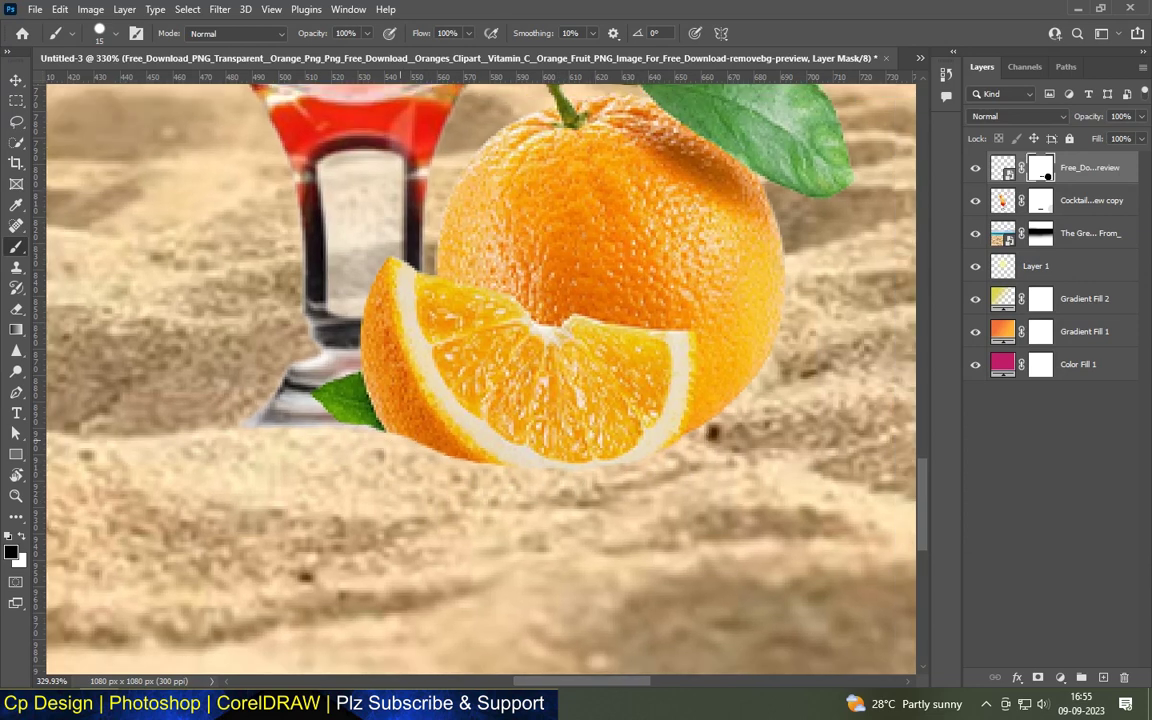
pyautogui.keyDown('alt'); pyautogui.scroll(-3, 374, 454); pyautogui.keyUp('alt')
pyautogui.keyDown('alt'); pyautogui.scroll(-2, 374, 454); pyautogui.keyUp('alt')
pyautogui.keyDown('alt'); pyautogui.scroll(-1, 374, 454); pyautogui.keyUp('alt')
pyautogui.keyDown('alt'); pyautogui.scroll(1, 499, 253); pyautogui.keyUp('alt')
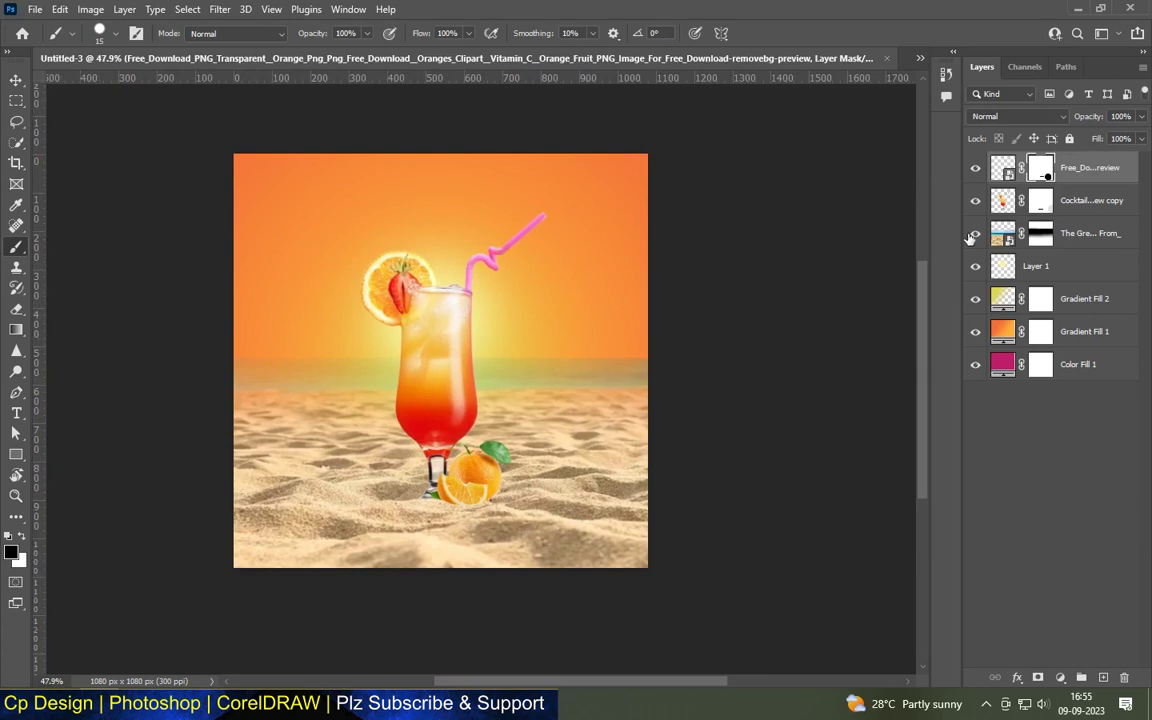
pyautogui.click(15, 80)
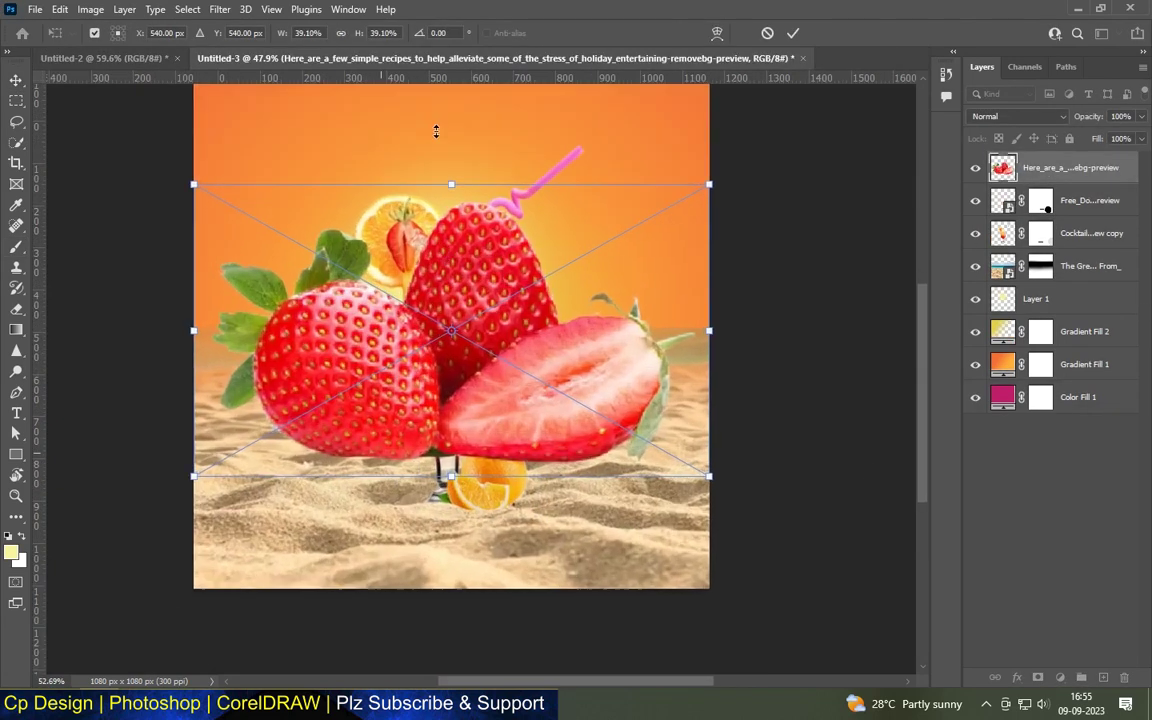
# Shrink the strawberries to about 14% and stack their layer behind the glass and orange.
pyautogui.moveTo(455, 166); pyautogui.dragTo(455, 368)
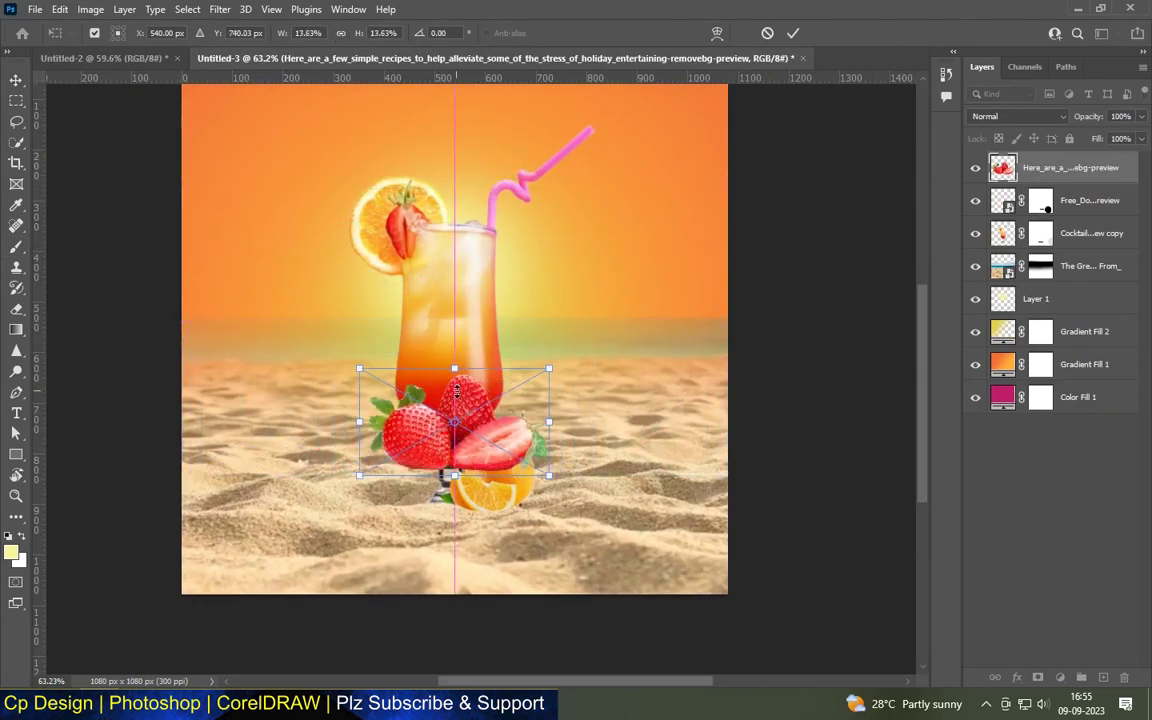
pyautogui.keyDown('alt'); pyautogui.scroll(1, 453, 427); pyautogui.keyUp('alt')
pyautogui.keyDown('alt'); pyautogui.scroll(4, 453, 427); pyautogui.keyUp('alt')
pyautogui.moveTo(453, 427)
pyautogui.mouseDown()
pyautogui.moveTo(315, 477)
pyautogui.moveTo(358, 487)
pyautogui.mouseUp()
pyautogui.moveTo(1003, 168)
pyautogui.mouseDown()
pyautogui.moveTo(1008, 290)
pyautogui.moveTo(1050, 248)
pyautogui.mouseUp()
pyautogui.moveTo(331, 463)
pyautogui.mouseDown()
pyautogui.moveTo(335, 432)
pyautogui.moveTo(310, 467)
pyautogui.mouseUp()
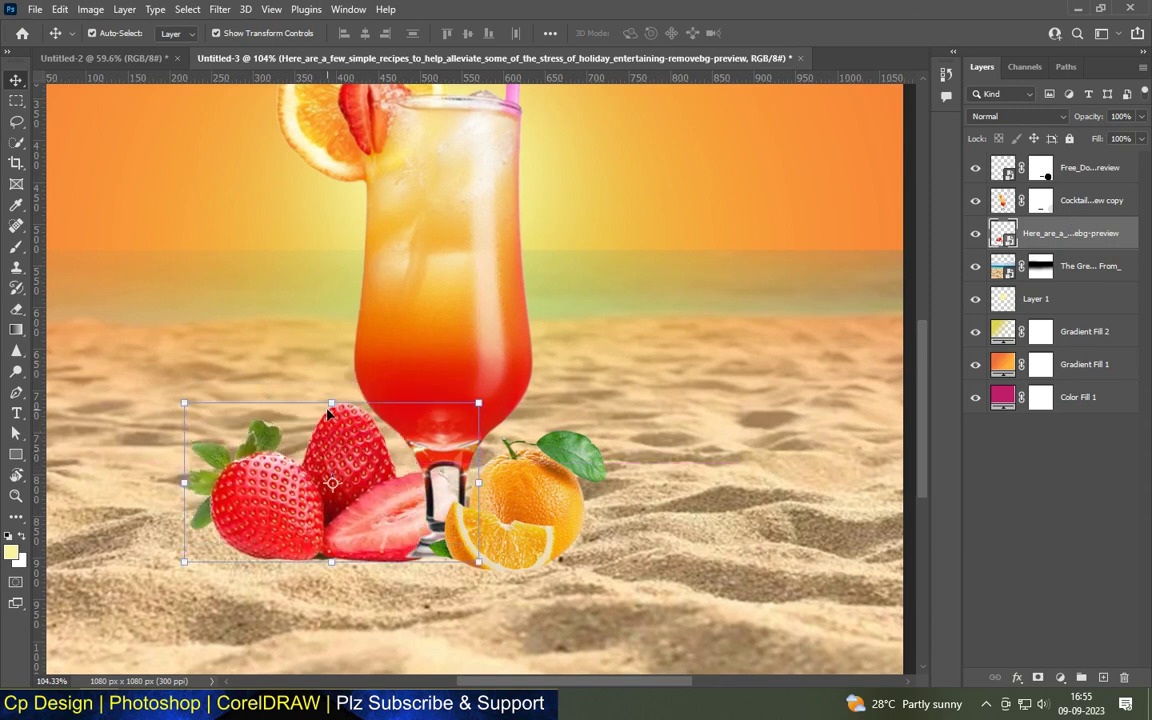
pyautogui.moveTo(329, 414)
pyautogui.mouseDown()
pyautogui.moveTo(345, 482)
pyautogui.moveTo(330, 505)
pyautogui.moveTo(395, 498)
pyautogui.moveTo(385, 513)
pyautogui.moveTo(408, 526)
pyautogui.mouseUp()
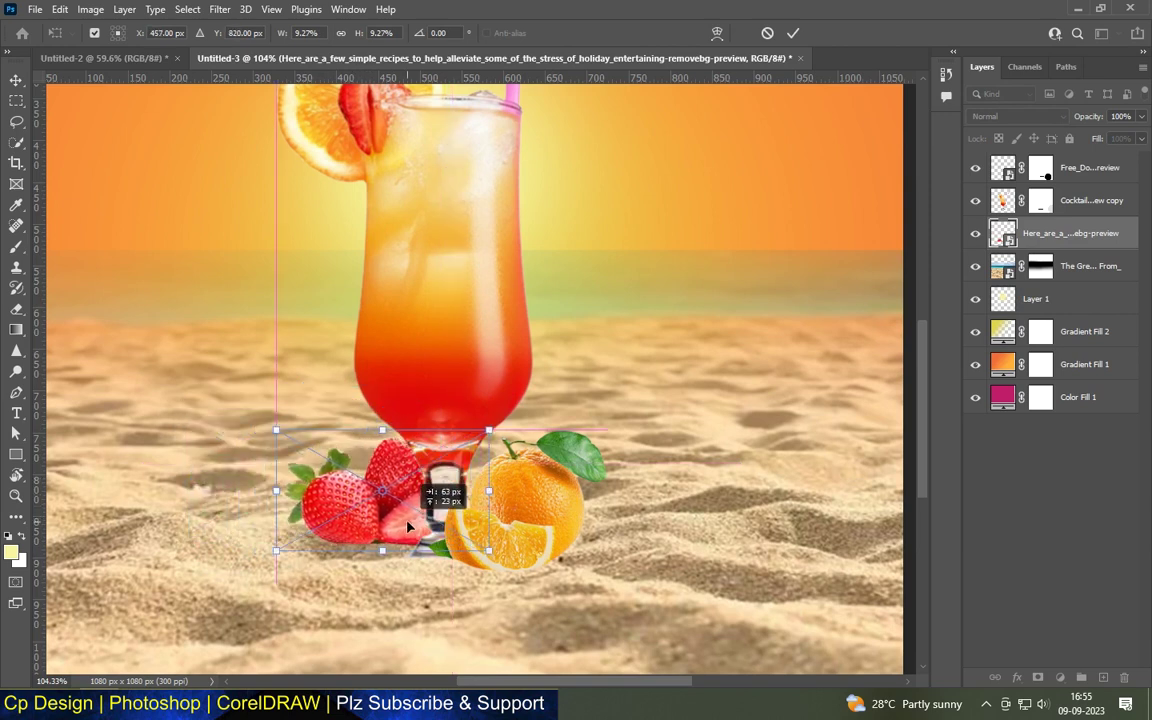
pyautogui.press('Return')
pyautogui.hotkey('ctrl', '0')
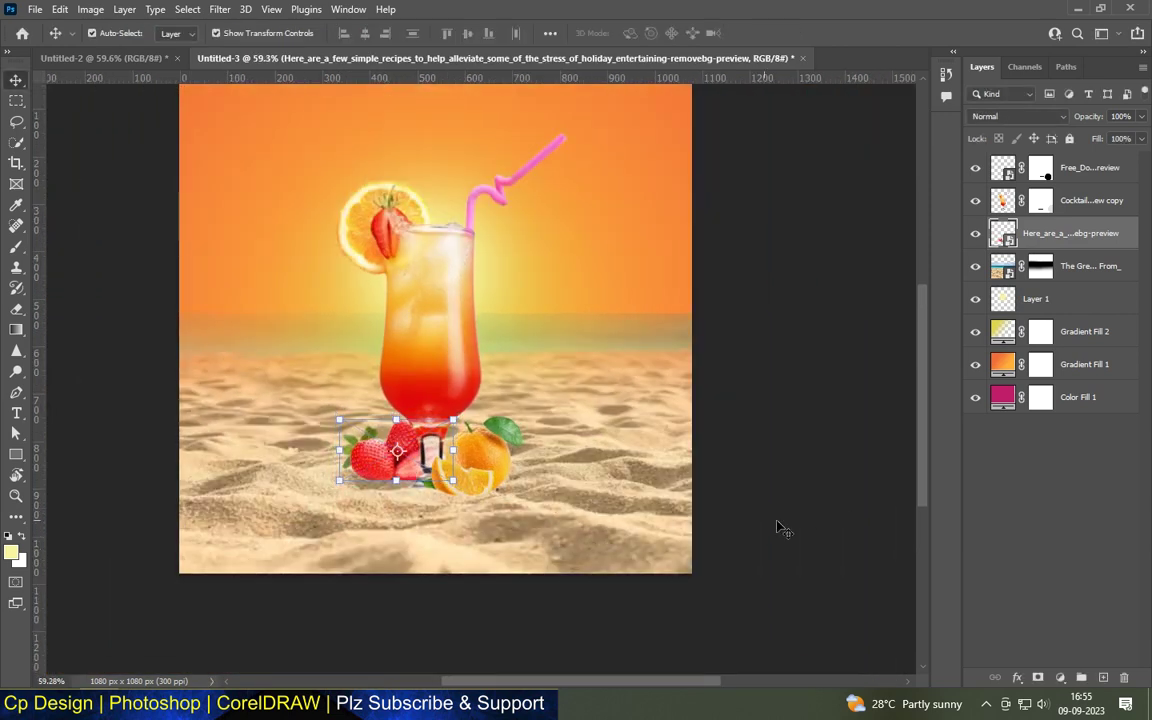
# Nudge the strawberries onto the sand left of the glass stem, then deselect the layer.
pyautogui.scroll(5, 393, 427)
pyautogui.moveTo(205, 470); pyautogui.dragTo(280, 500)
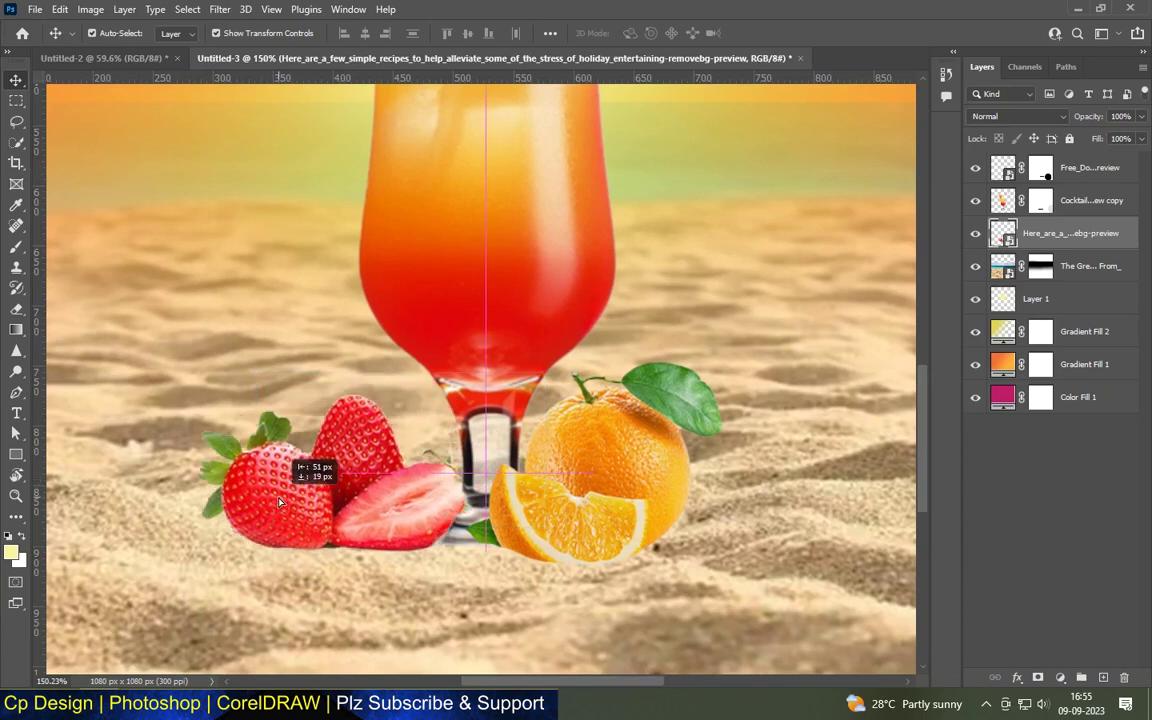
pyautogui.moveTo(340, 455); pyautogui.dragTo(340, 460)
pyautogui.scroll(-3, 401, 424)
pyautogui.scroll(3, 330, 455)
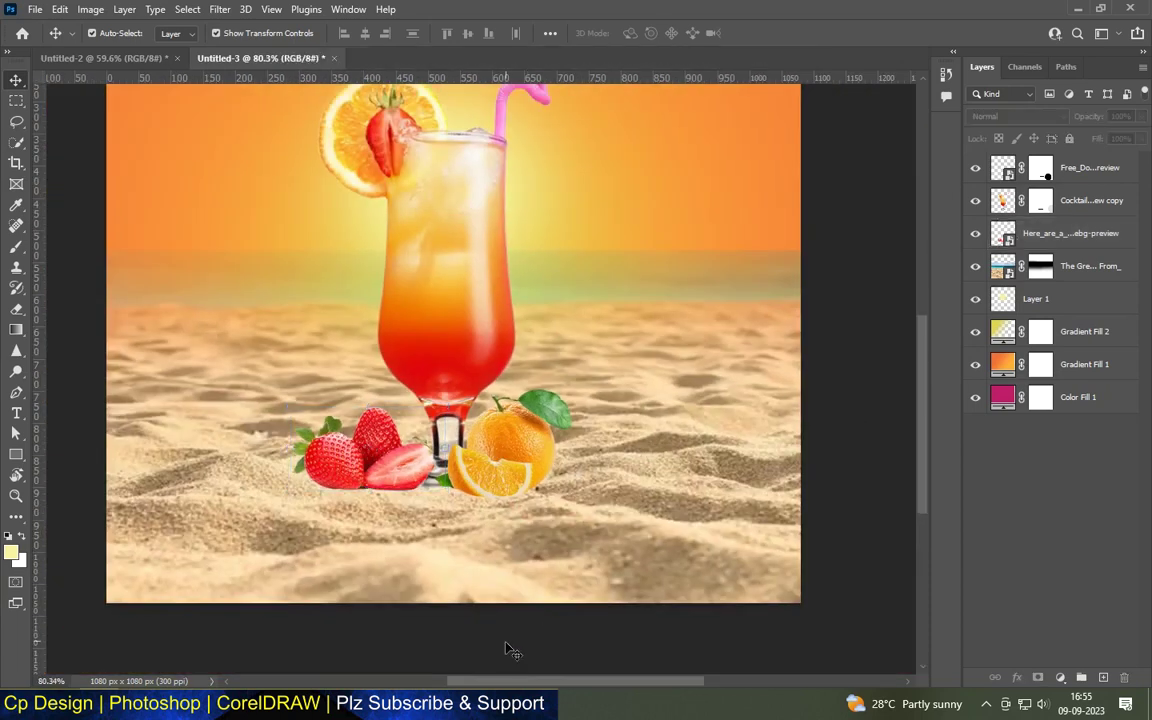
pyautogui.moveTo(380, 444)
pyautogui.mouseDown()
pyautogui.moveTo(392, 367)
pyautogui.moveTo(404, 392)
pyautogui.moveTo(410, 376)
pyautogui.moveTo(379, 432)
pyautogui.mouseUp()
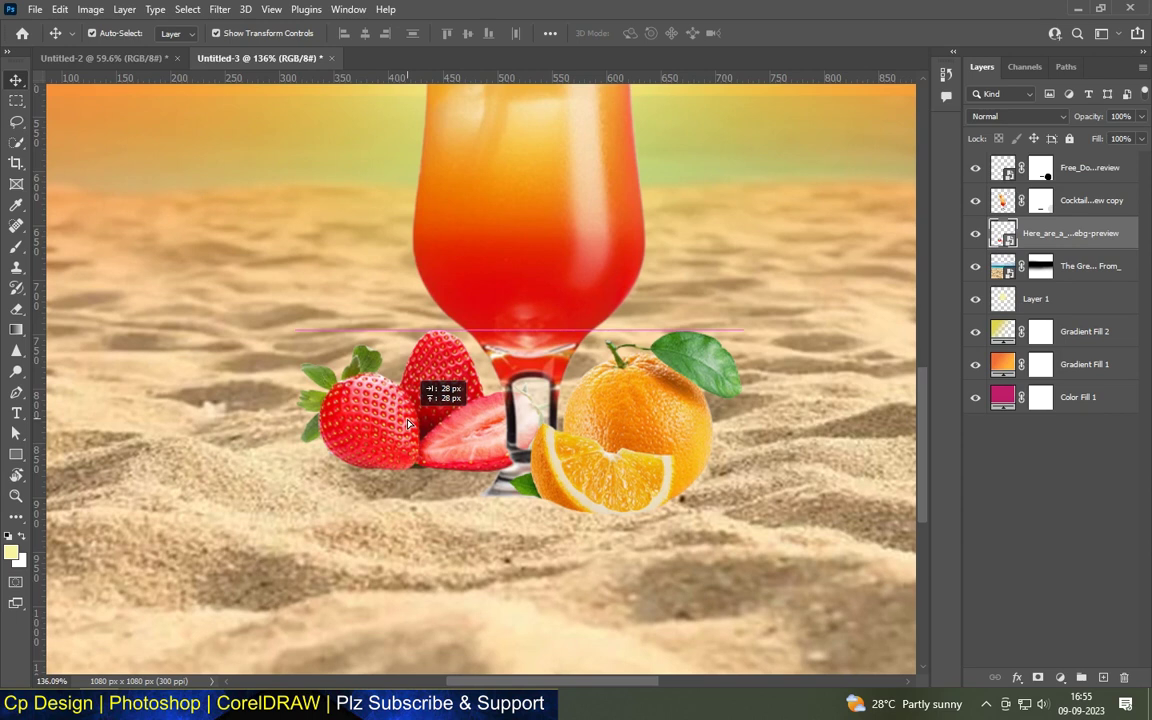
pyautogui.moveTo(404, 427); pyautogui.dragTo(410, 432)
pyautogui.moveTo(440, 382); pyautogui.dragTo(436, 390)
pyautogui.scroll(-3, 609, 635)
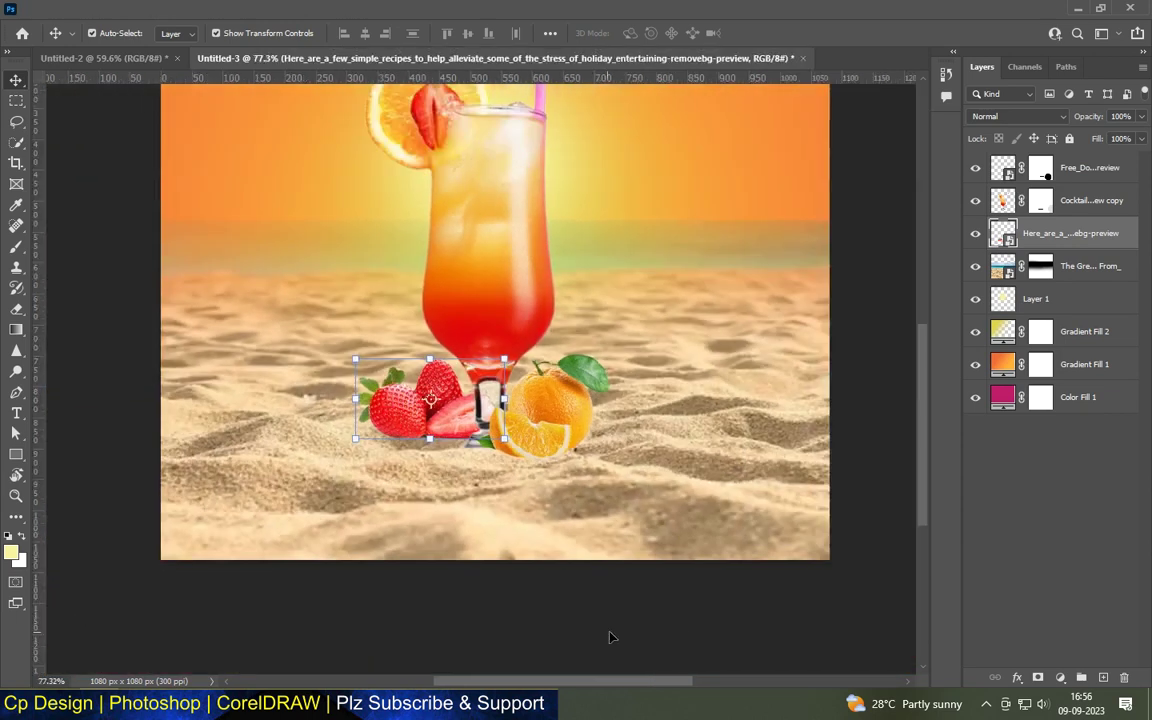
pyautogui.click(576, 597)
pyautogui.scroll(-3, 576, 597)
pyautogui.scroll(3, 443, 385)
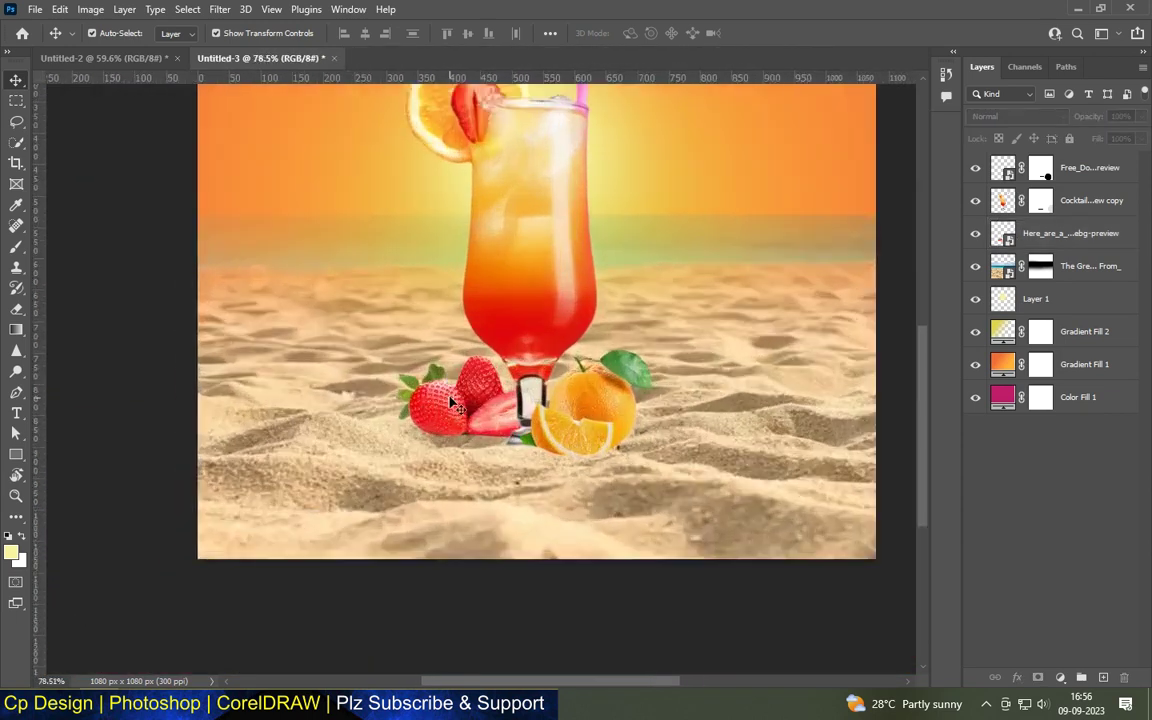
# Add a layer mask to the strawberry layer and switch to the Brush tool.
pyautogui.click(455, 392)
pyautogui.click(1037, 677)
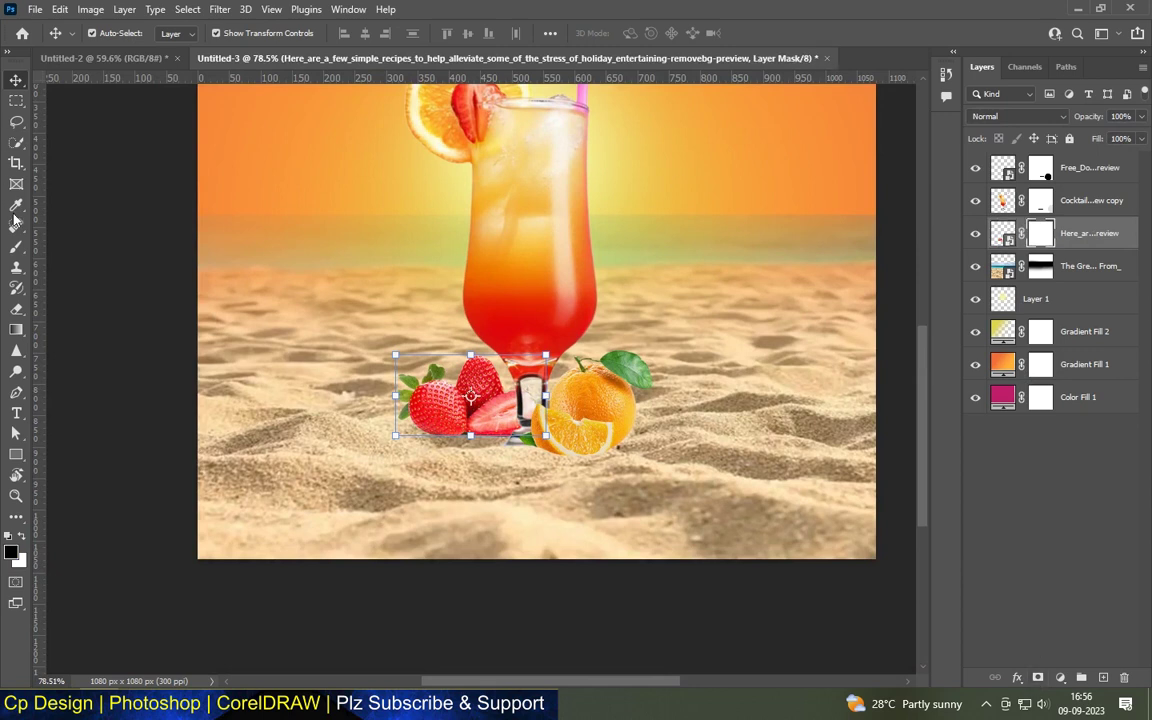
pyautogui.click(16, 246)
pyautogui.scroll(1, 459, 431)
pyautogui.scroll(2, 459, 431)
pyautogui.scroll(2, 459, 431)
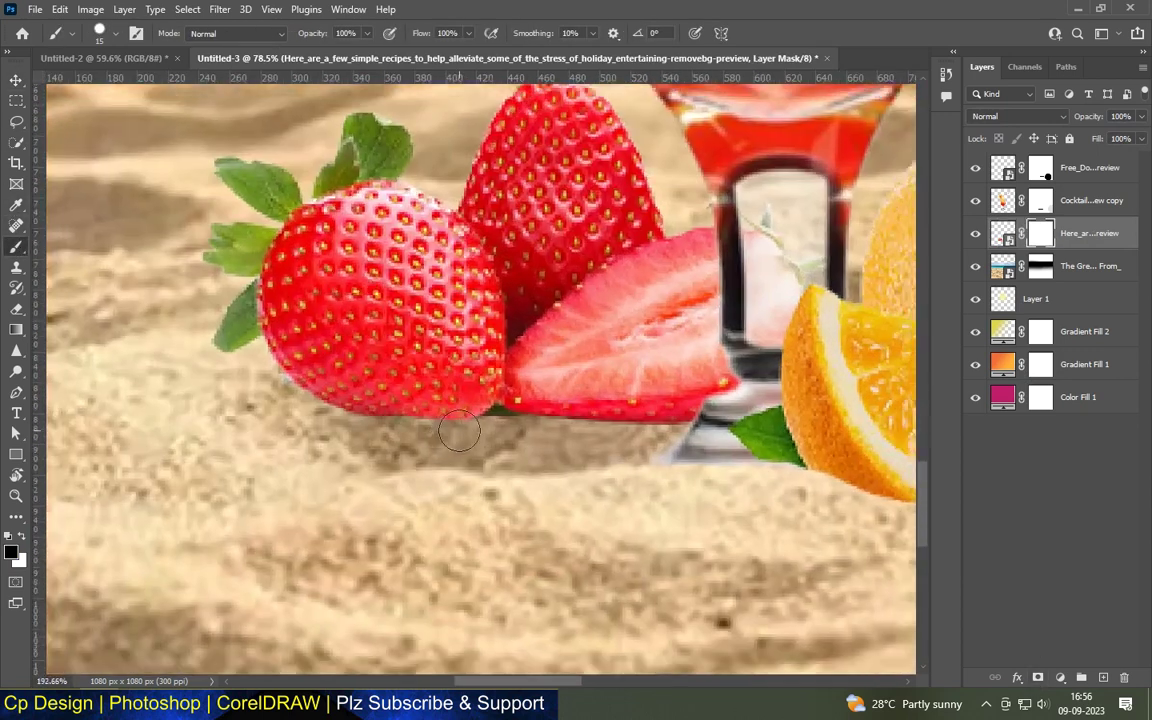
pyautogui.scroll(3, 459, 431)
# Paint black along the strawberries' bottom edges so they sink into the sand.
pyautogui.moveTo(239, 360)
pyautogui.mouseDown()
pyautogui.moveTo(309, 392)
pyautogui.moveTo(528, 418)
pyautogui.moveTo(670, 418)
pyautogui.moveTo(749, 400)
pyautogui.mouseUp()
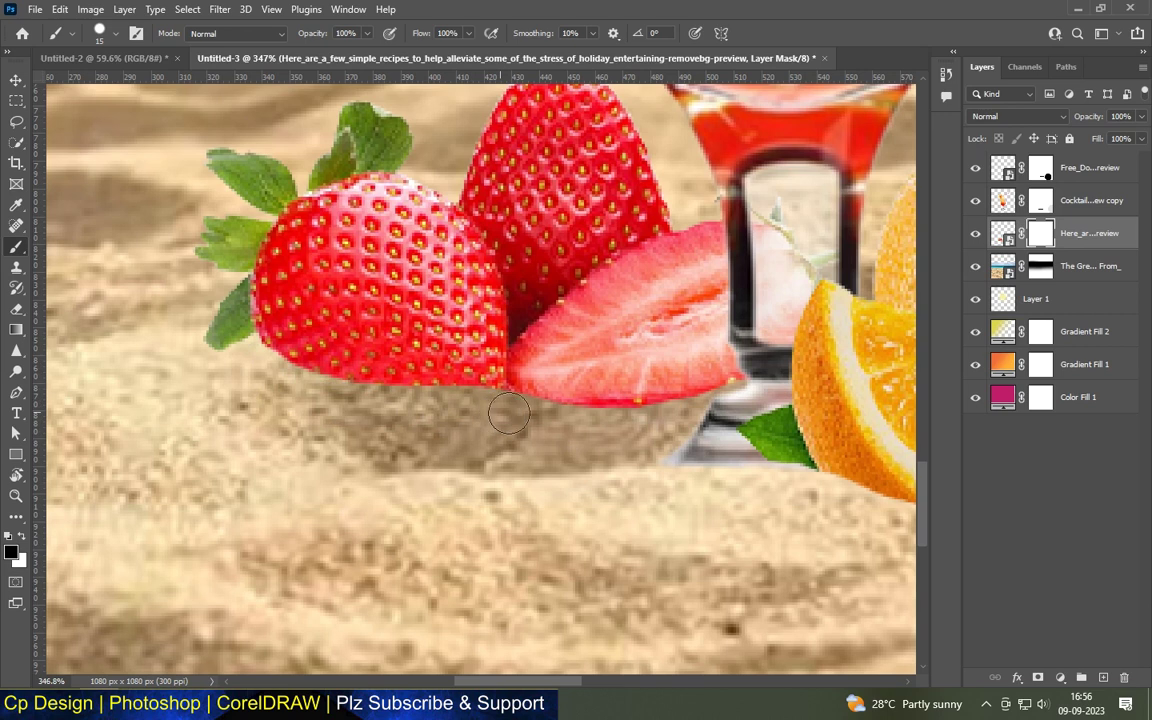
pyautogui.moveTo(509, 413); pyautogui.dragTo(614, 430)
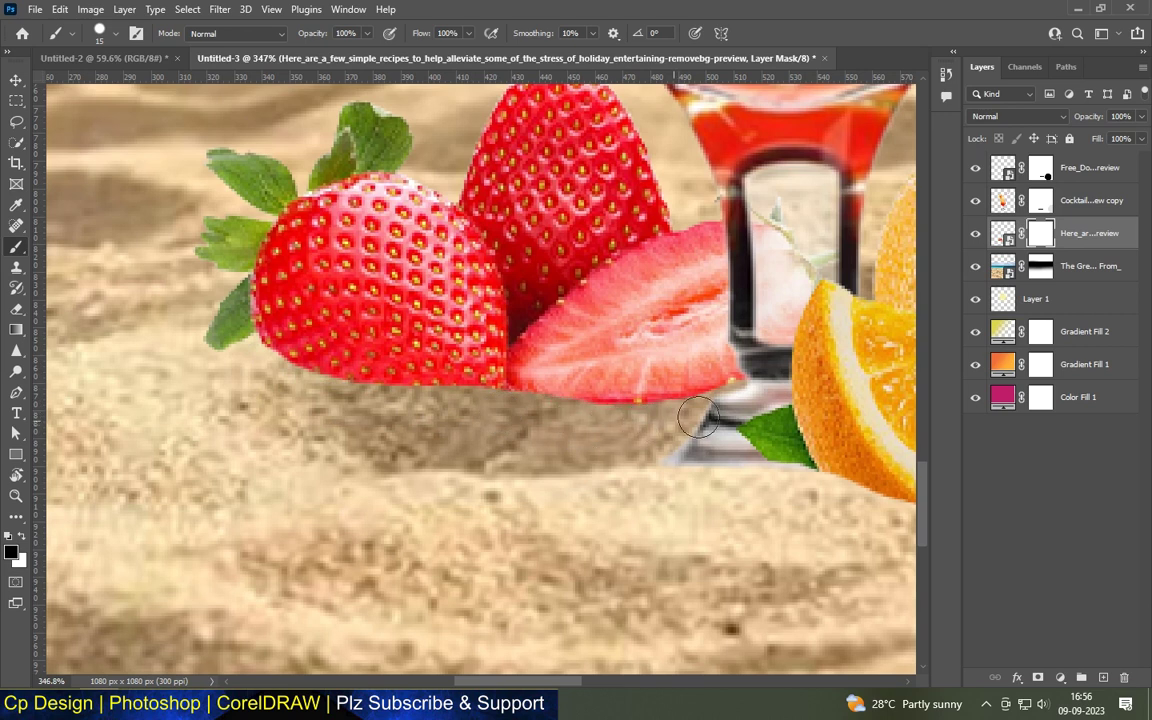
pyautogui.scroll(-4, 476, 489)
pyautogui.scroll(-3, 424, 483)
pyautogui.scroll(-2, 424, 400)
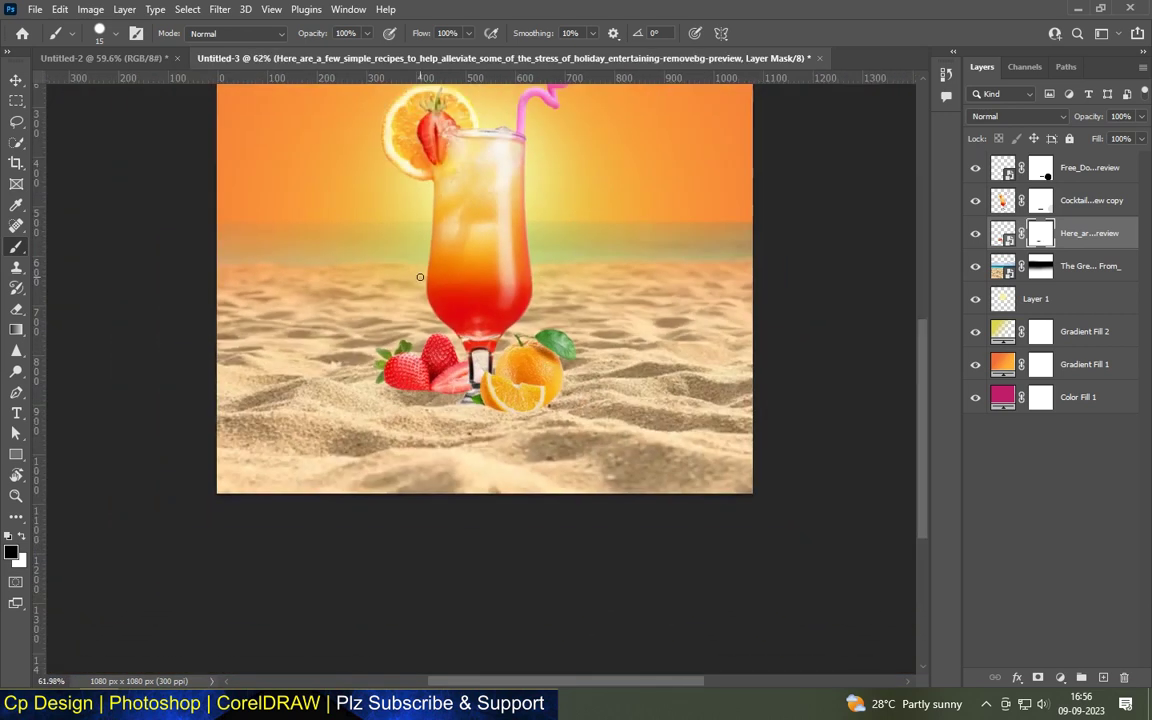
pyautogui.scroll(-1, 427, 273)
pyautogui.click(16, 79)
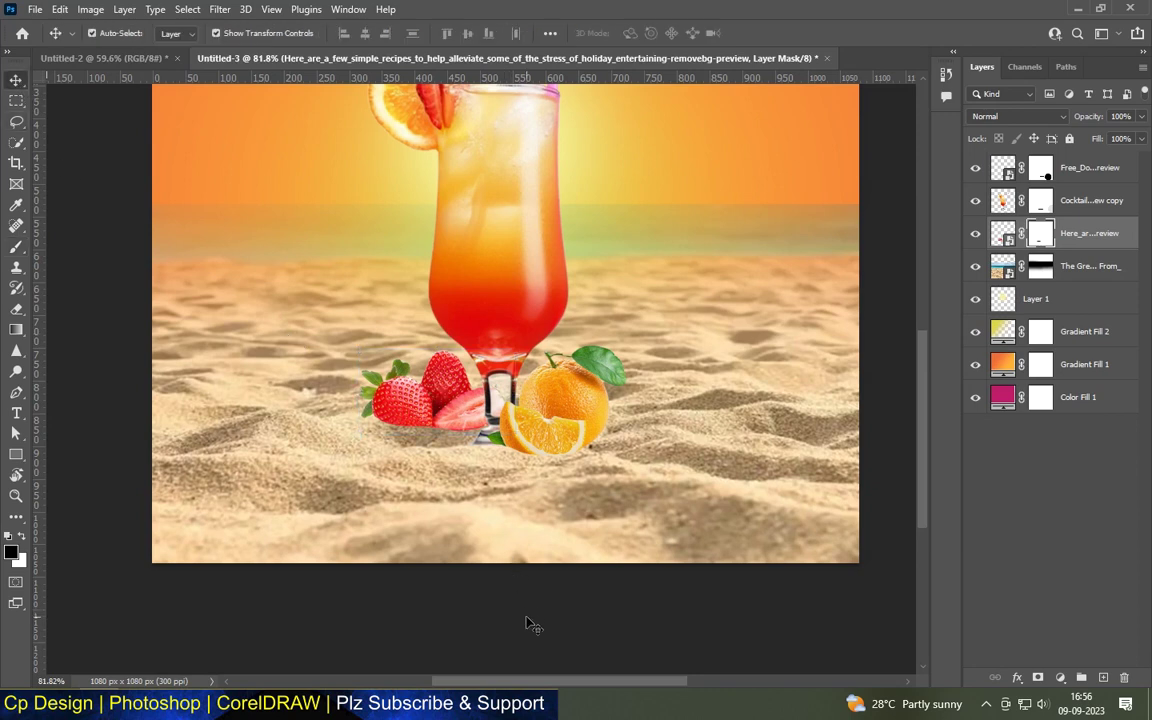
# Shrink the placed whole oranges and move their layer below the strawberries.
pyautogui.scroll(-3, 399, 447)
pyautogui.moveTo(462, 558)
pyautogui.mouseDown()
pyautogui.moveTo(462, 257)
pyautogui.moveTo(656, 458)
pyautogui.moveTo(652, 520)
pyautogui.mouseUp()
pyautogui.scroll(1, 439, 207)
pyautogui.scroll(3, 439, 207)
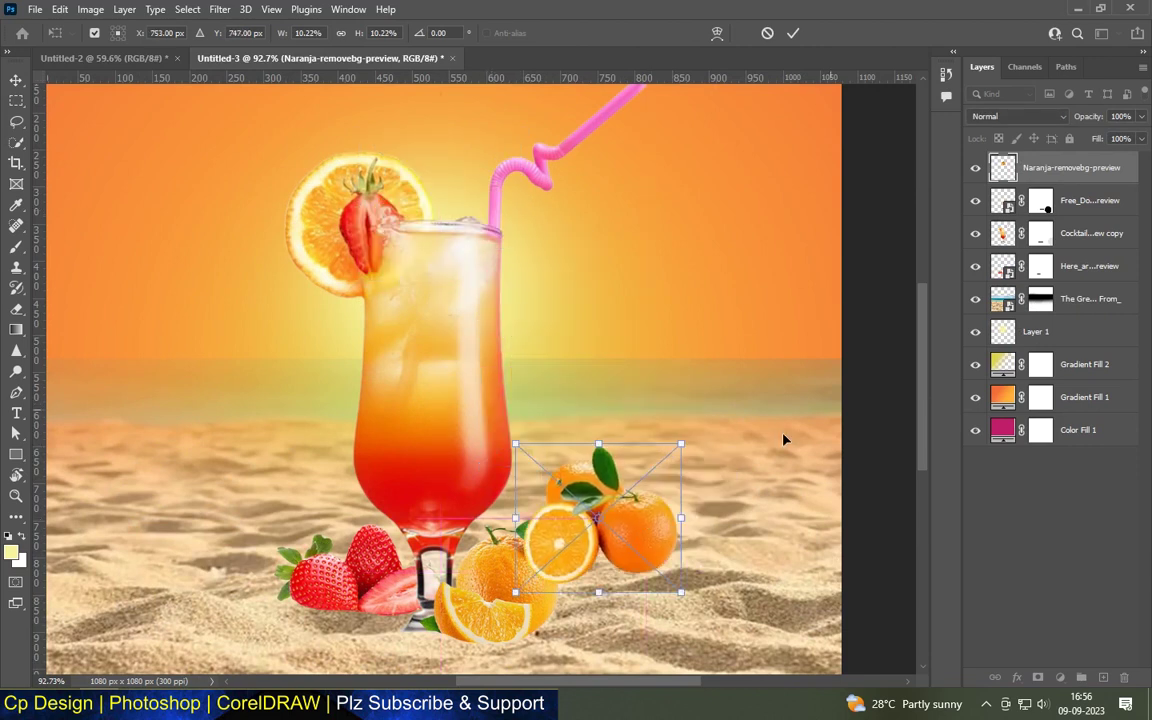
pyautogui.moveTo(1035, 172); pyautogui.dragTo(1053, 260)
pyautogui.scroll(-3, 532, 393)
pyautogui.scroll(1, 541, 445)
pyautogui.scroll(2, 541, 445)
# Position the oranges at about 10.22% behind the orange slice, right of the glass stem.
pyautogui.moveTo(541, 445); pyautogui.dragTo(585, 478)
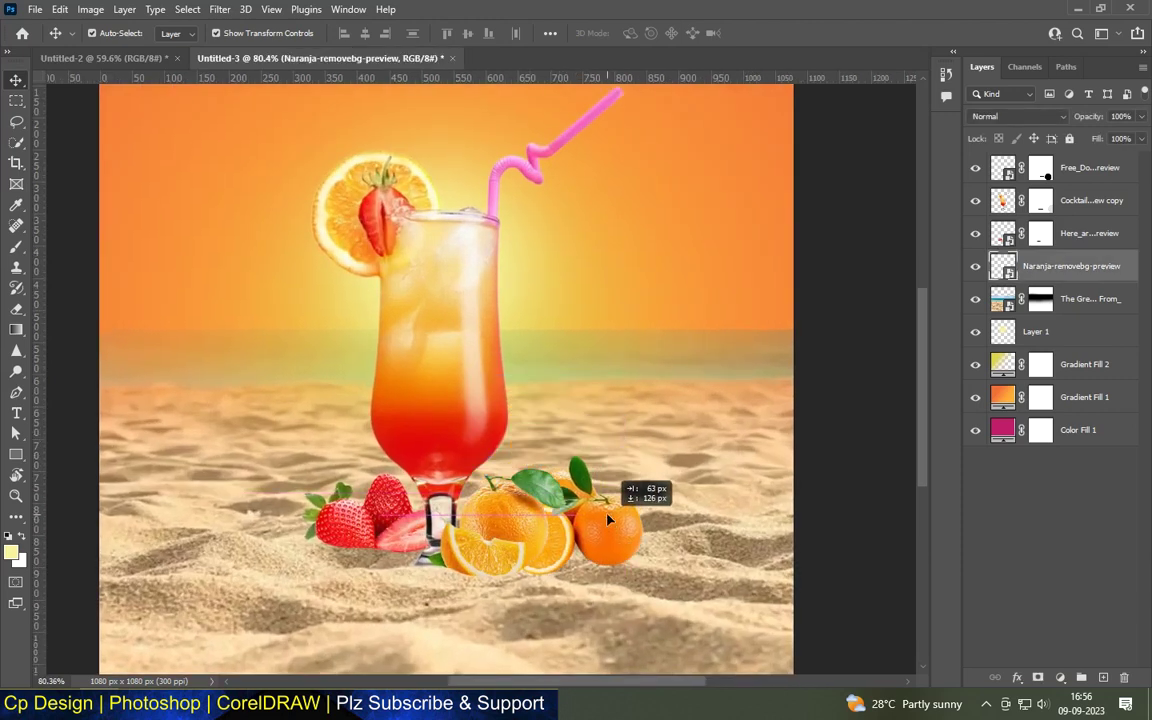
pyautogui.moveTo(585, 478)
pyautogui.mouseDown()
pyautogui.moveTo(645, 528)
pyautogui.moveTo(642, 566)
pyautogui.moveTo(538, 470)
pyautogui.mouseUp()
pyautogui.hotkey('ctrl', 't')
pyautogui.scroll(3, 615, 503)
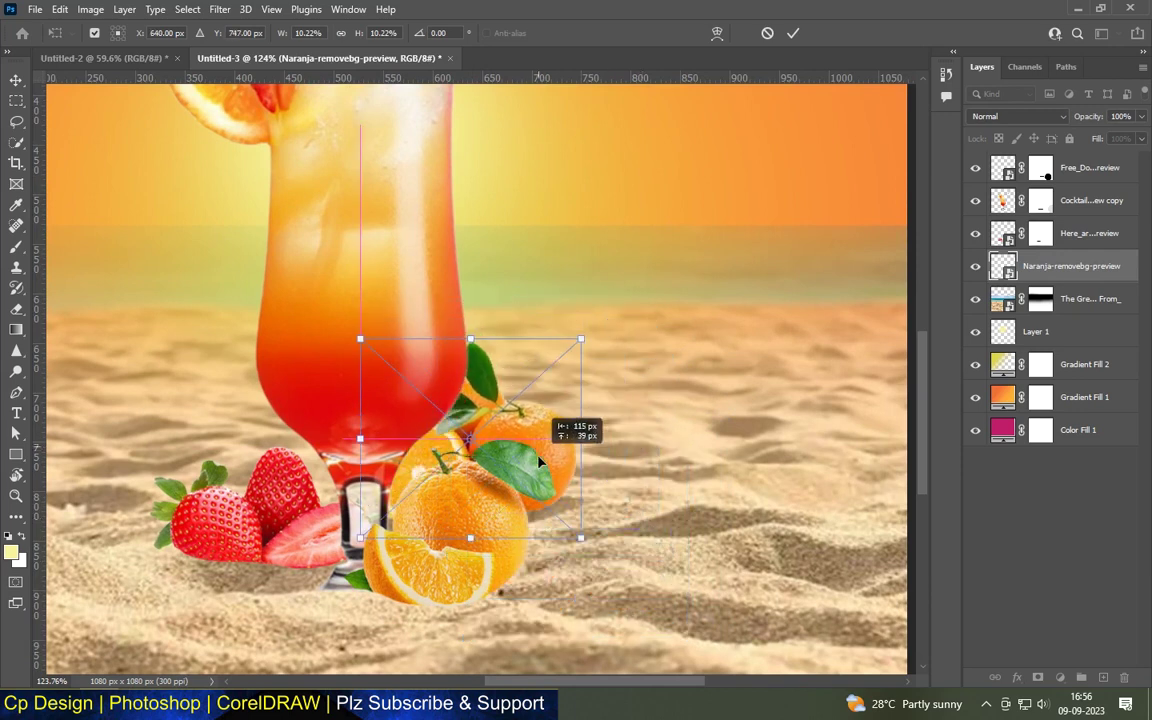
pyautogui.scroll(-3, 455, 425)
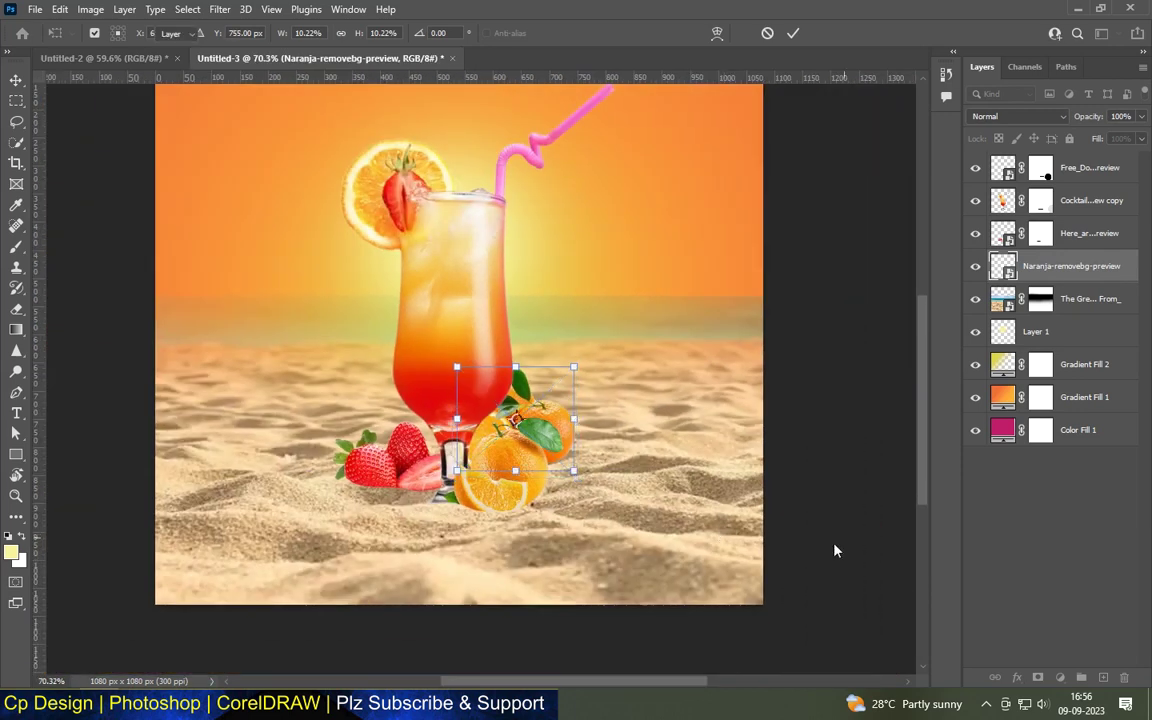
pyautogui.press('Return')
pyautogui.click(430, 590)
pyautogui.scroll(-3, 447, 590)
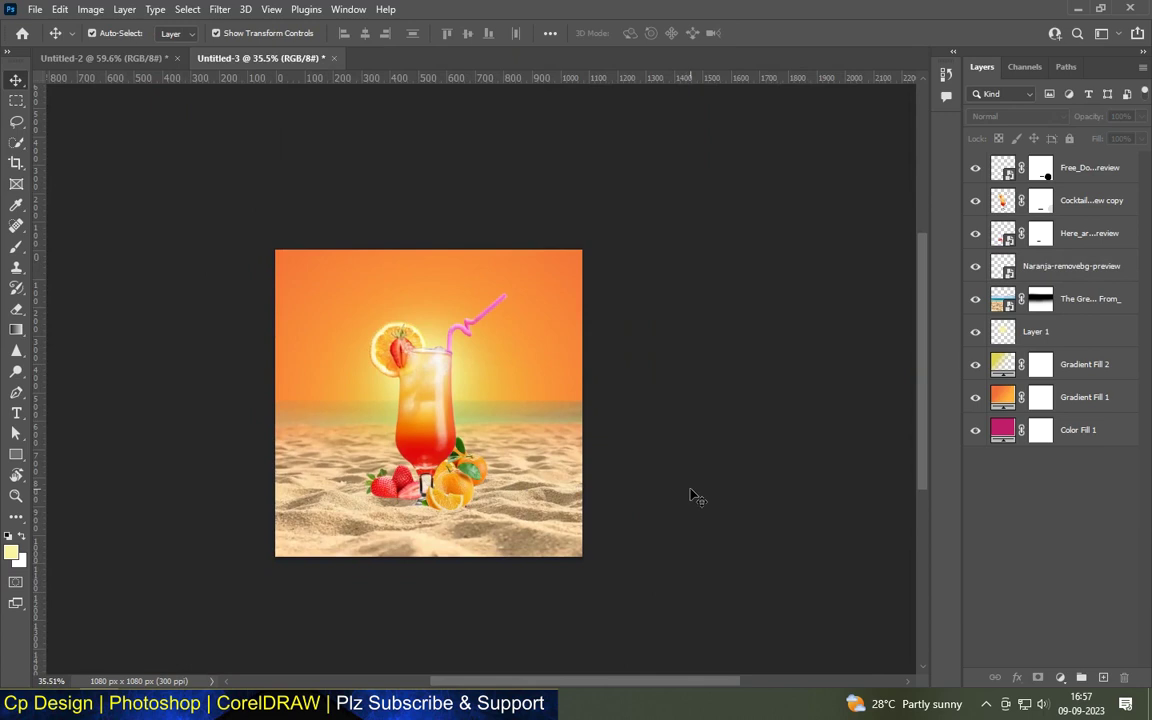
# Enlarge the strawberries to about 121% and move them slightly lower.
pyautogui.scroll(2, 383, 462)
pyautogui.scroll(2, 383, 462)
pyautogui.scroll(1, 383, 462)
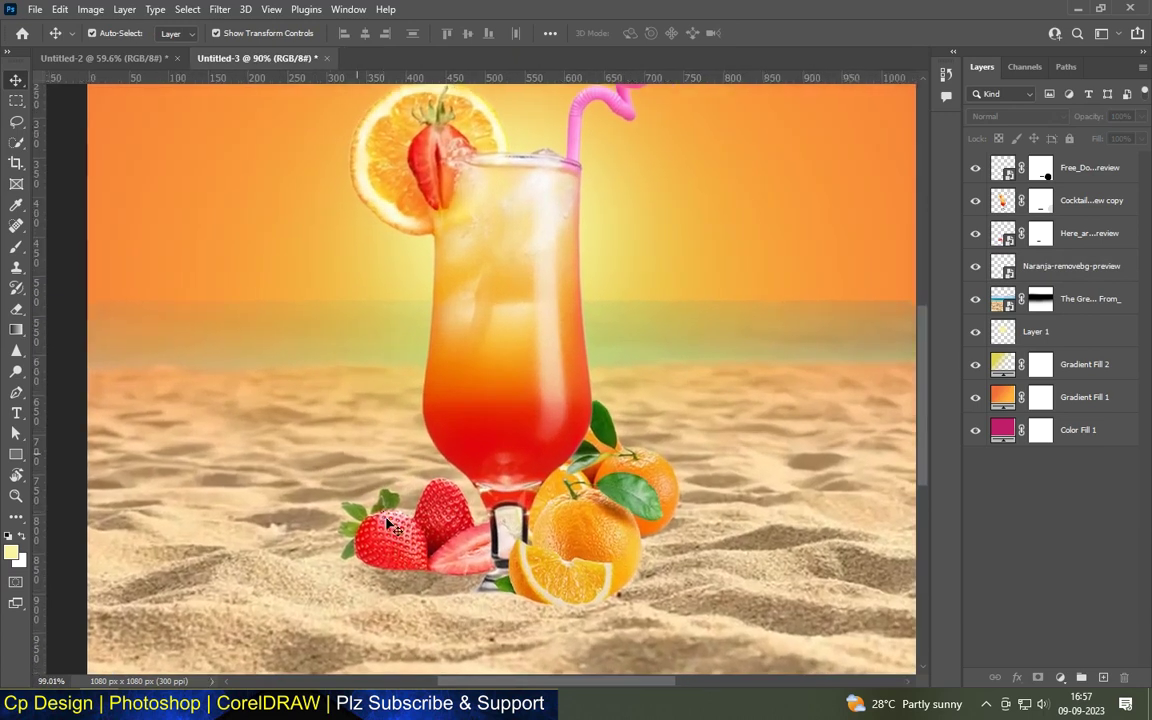
pyautogui.scroll(1, 383, 462)
pyautogui.click(383, 462)
pyautogui.moveTo(328, 474); pyautogui.dragTo(269, 434)
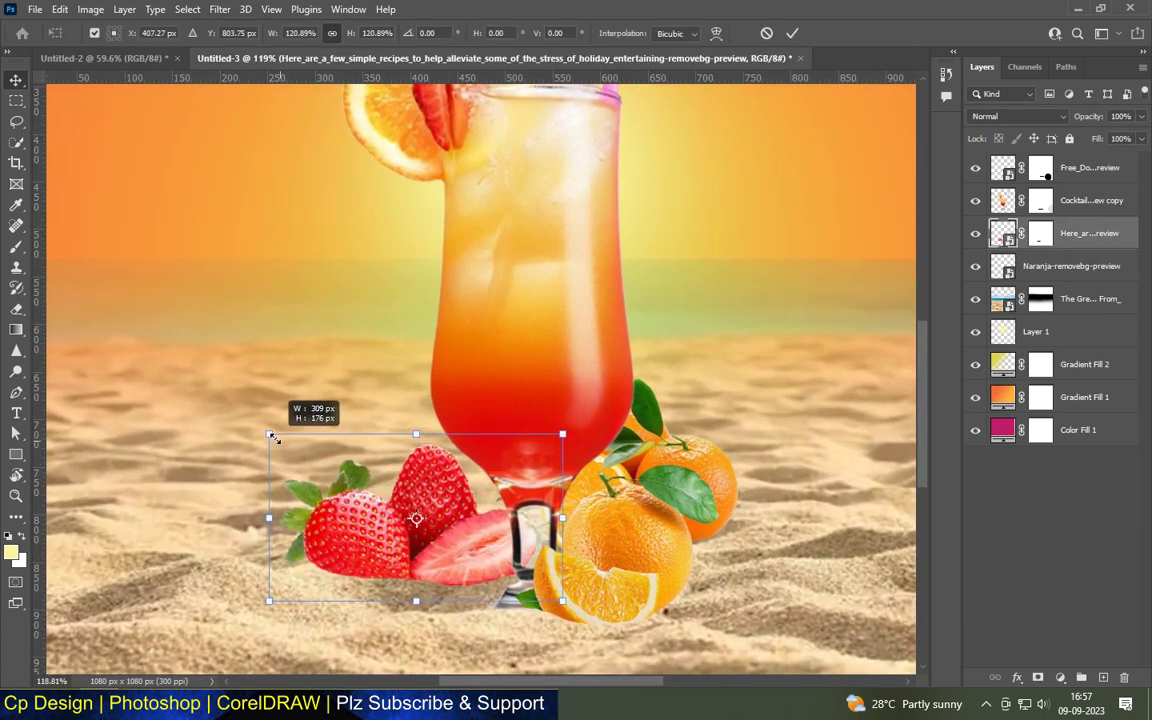
pyautogui.scroll(1, 443, 540)
pyautogui.moveTo(452, 548)
pyautogui.mouseDown()
pyautogui.moveTo(459, 526)
pyautogui.moveTo(461, 535)
pyautogui.mouseUp()
pyautogui.scroll(-1, 463, 530)
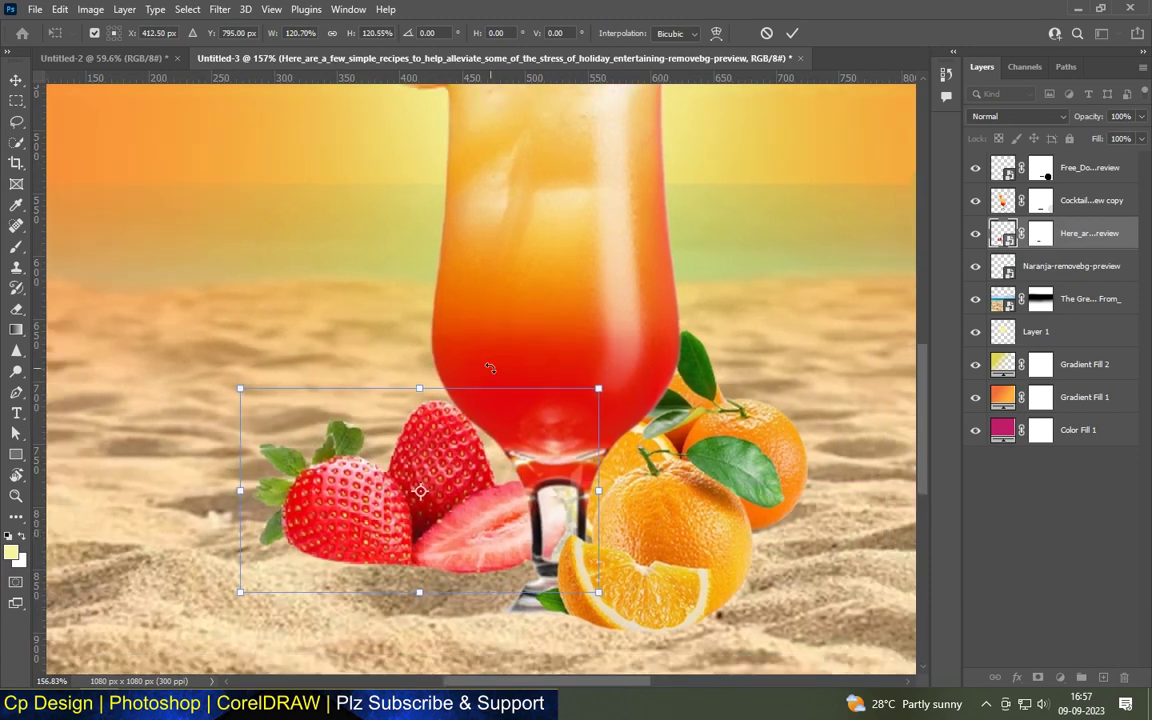
pyautogui.scroll(-1, 466, 511)
pyautogui.scroll(2, 418, 450)
pyautogui.press('Return')
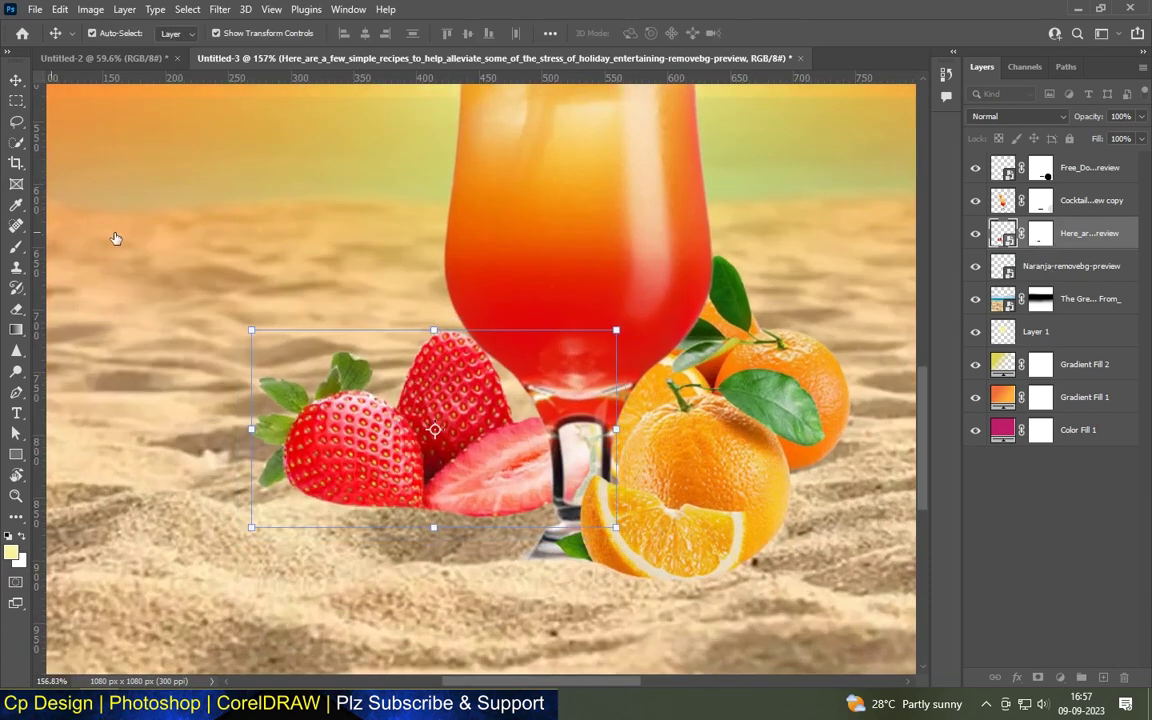
# Paint black on the strawberry mask to hide their lower part in the sand.
pyautogui.click(16, 248)
pyautogui.scroll(3, 446, 495)
pyautogui.moveTo(455, 480)
pyautogui.mouseDown()
pyautogui.moveTo(582, 514)
pyautogui.moveTo(333, 482)
pyautogui.mouseUp()
pyautogui.scroll(-1, 458, 496)
pyautogui.scroll(-1, 458, 496)
pyautogui.scroll(2, 460, 450)
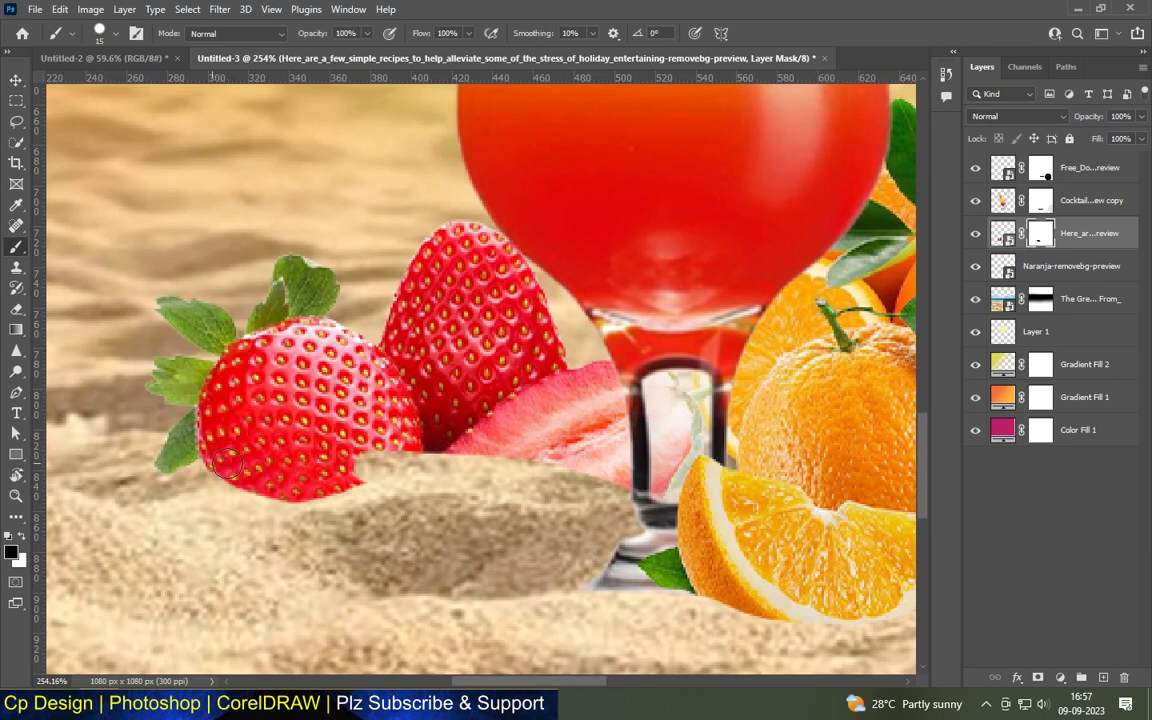
# Paint white on the mask to clear the sand streak over the slice and berry edges.
pyautogui.click(24, 535)
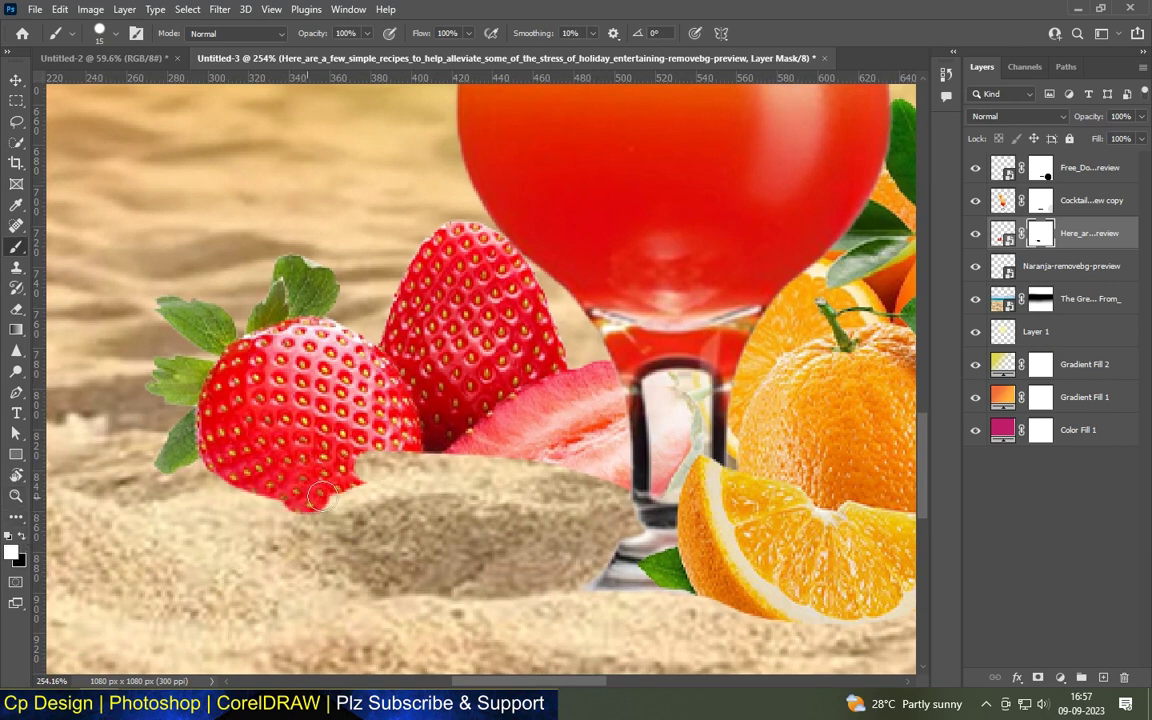
pyautogui.moveTo(312, 497); pyautogui.dragTo(531, 486)
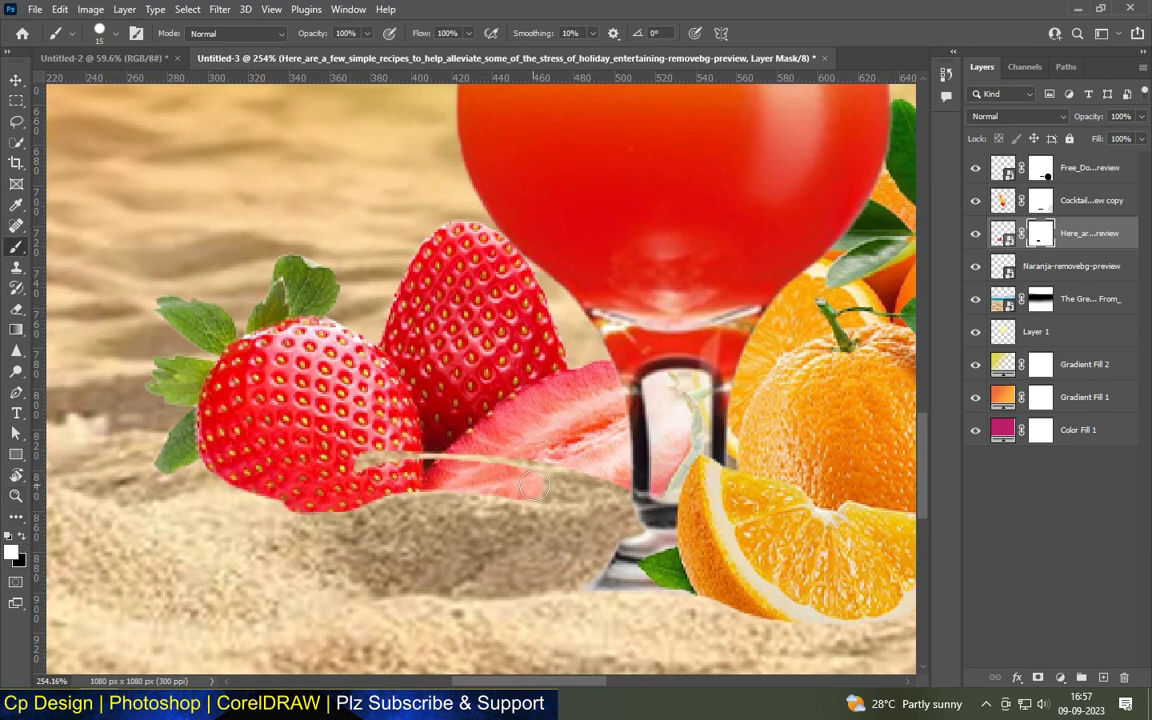
pyautogui.moveTo(582, 492); pyautogui.dragTo(487, 455)
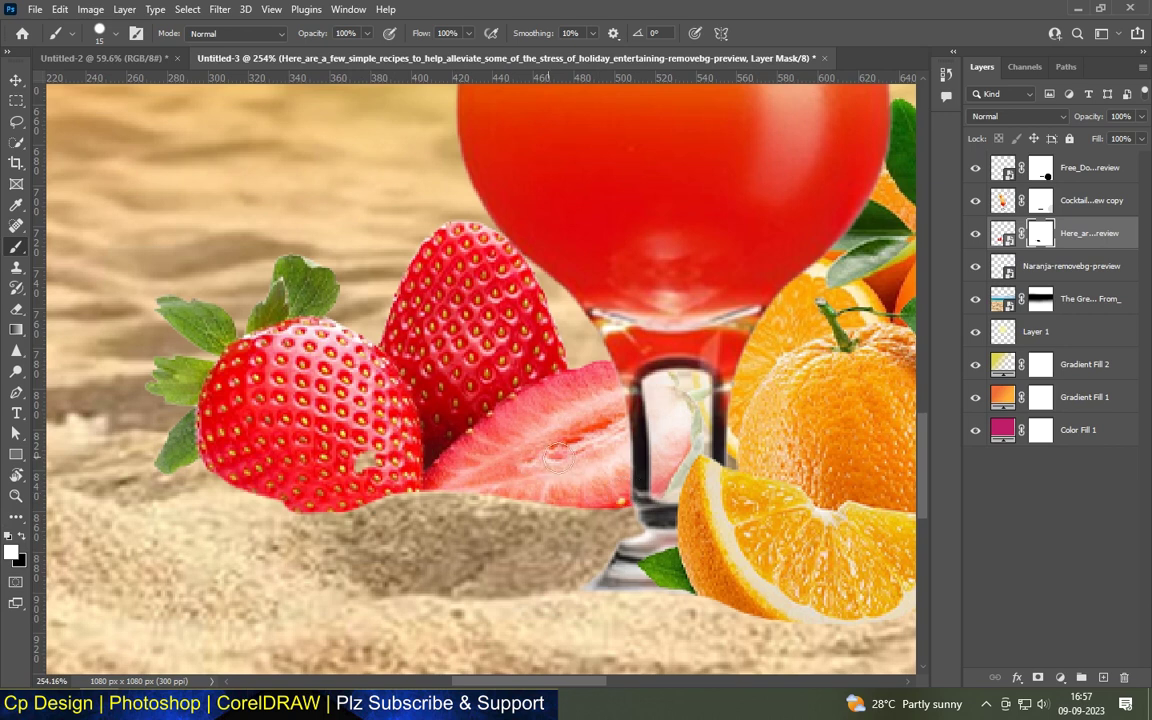
pyautogui.moveTo(318, 476)
pyautogui.mouseDown()
pyautogui.moveTo(261, 496)
pyautogui.moveTo(286, 503)
pyautogui.mouseUp()
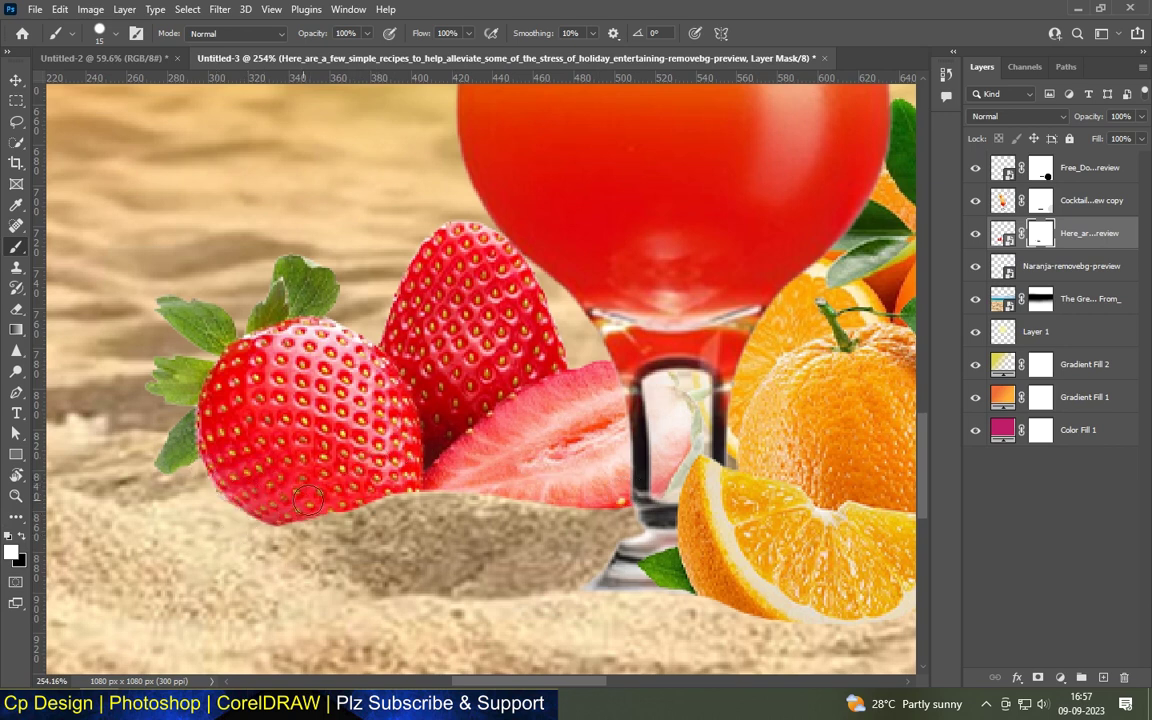
# Fit the whole poster in view and select the Cocktail layer with the Move tool.
pyautogui.hotkey('ctrl', '0')
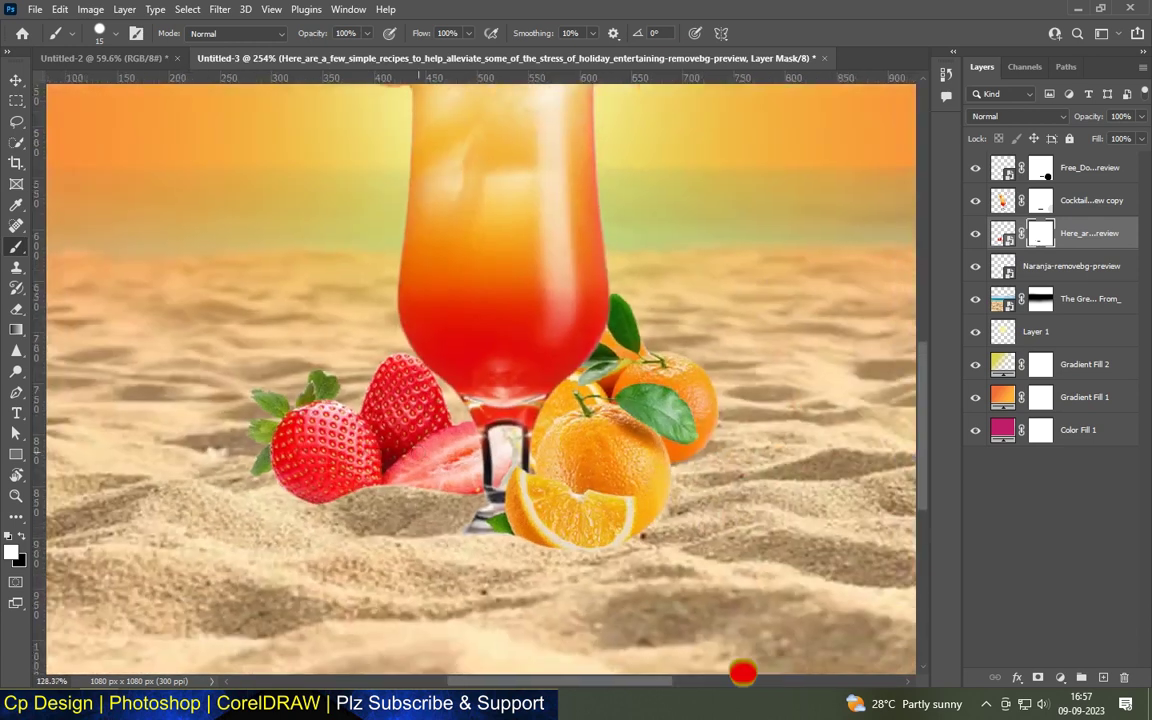
pyautogui.click(15, 81)
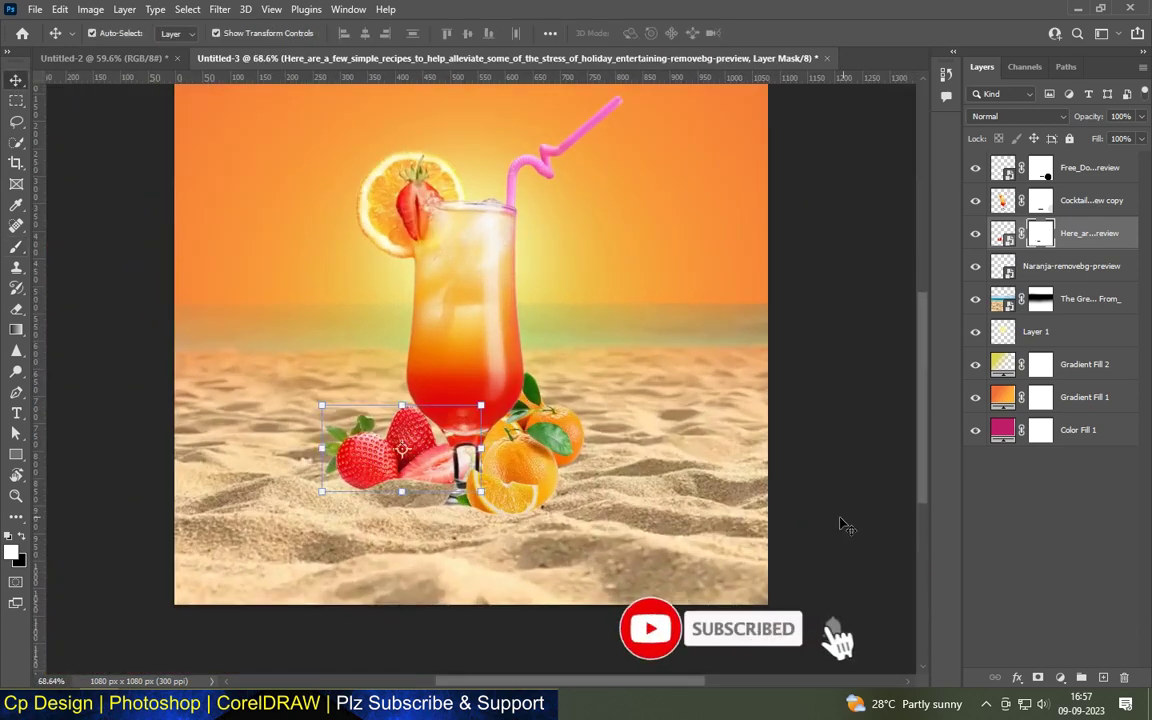
pyautogui.click(817, 527)
pyautogui.scroll(2, 462, 450)
pyautogui.scroll(2, 462, 444)
pyautogui.scroll(-1, 462, 444)
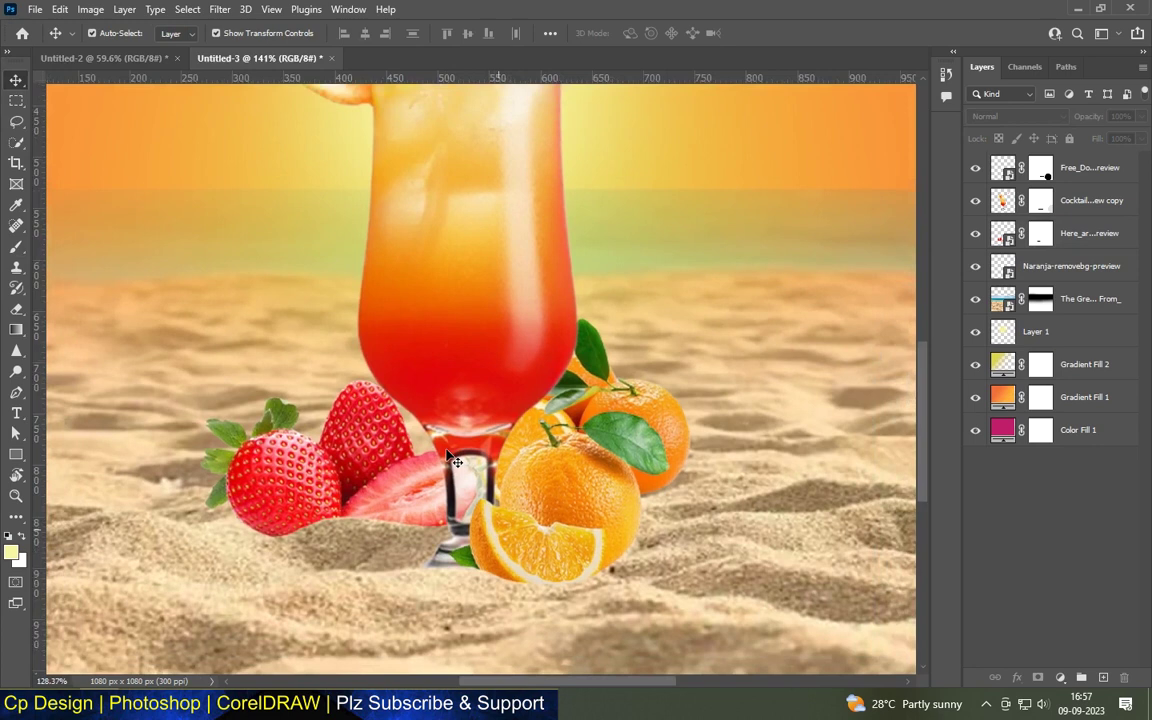
pyautogui.scroll(-3, 455, 460)
pyautogui.scroll(-2, 520, 470)
pyautogui.scroll(-2, 540, 400)
pyautogui.scroll(1, 530, 342)
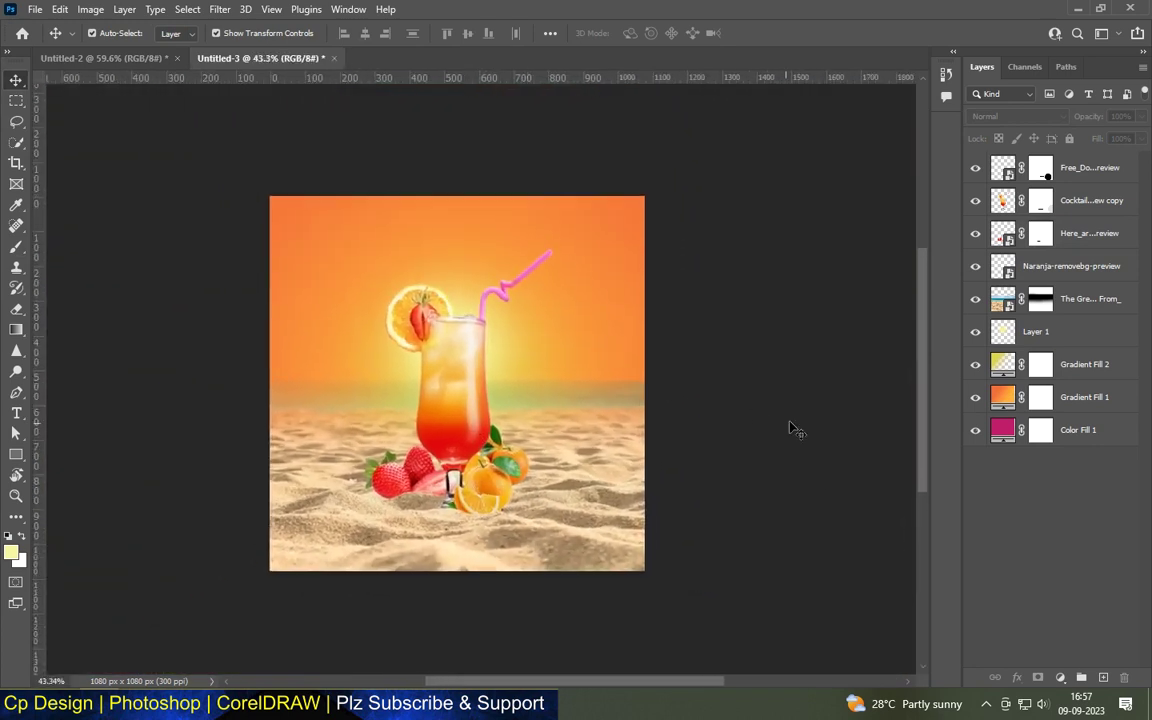
pyautogui.scroll(3, 447, 533)
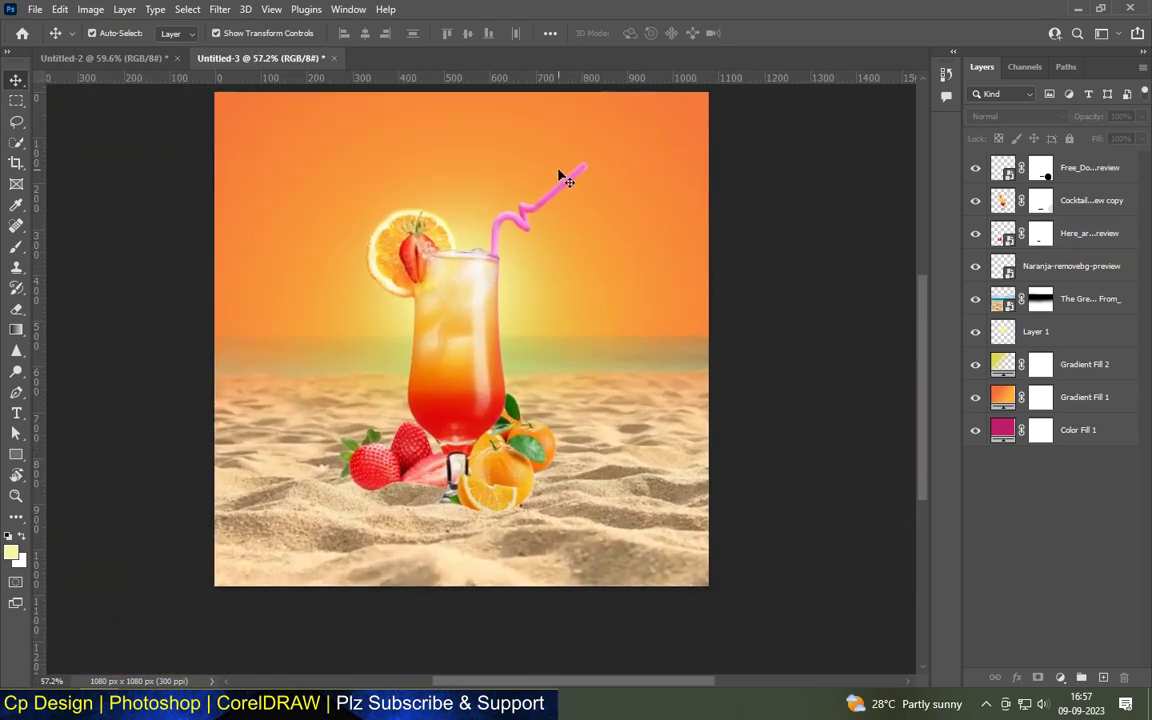
pyautogui.scroll(2, 560, 176)
pyautogui.click(373, 386)
pyautogui.scroll(1, 452, 296)
pyautogui.scroll(1, 452, 297)
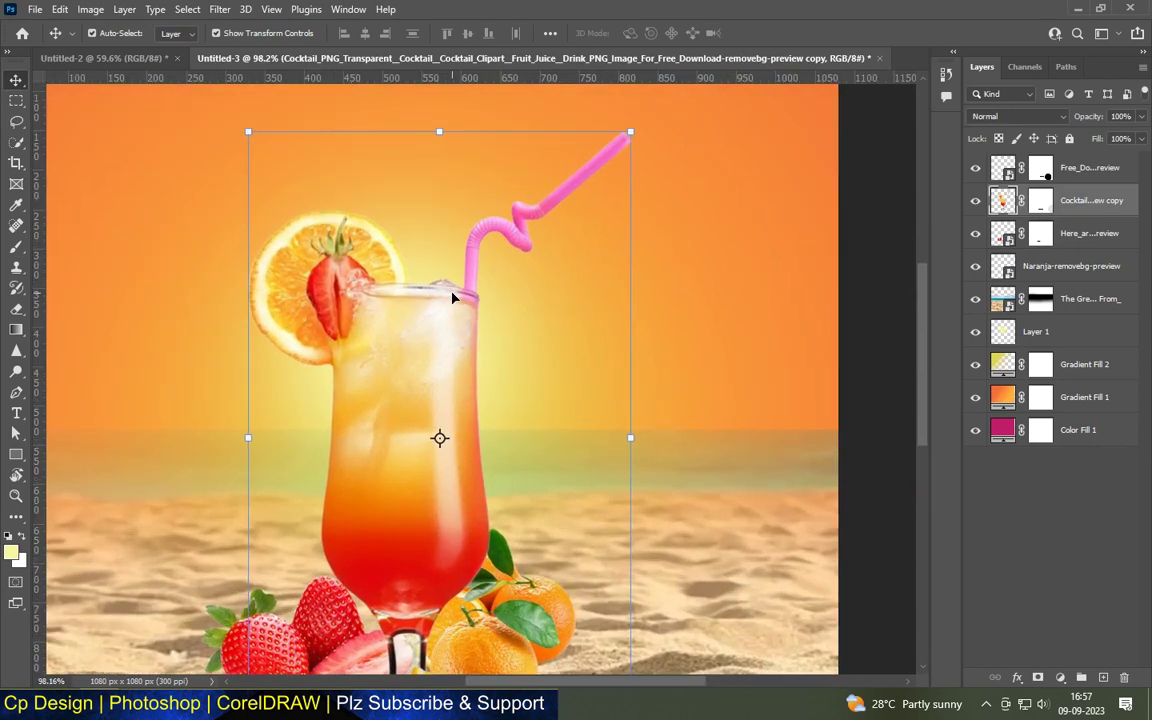
# Add a Levels adjustment with output white 218, clipped to the Cocktail layer.
pyautogui.click(1062, 683)
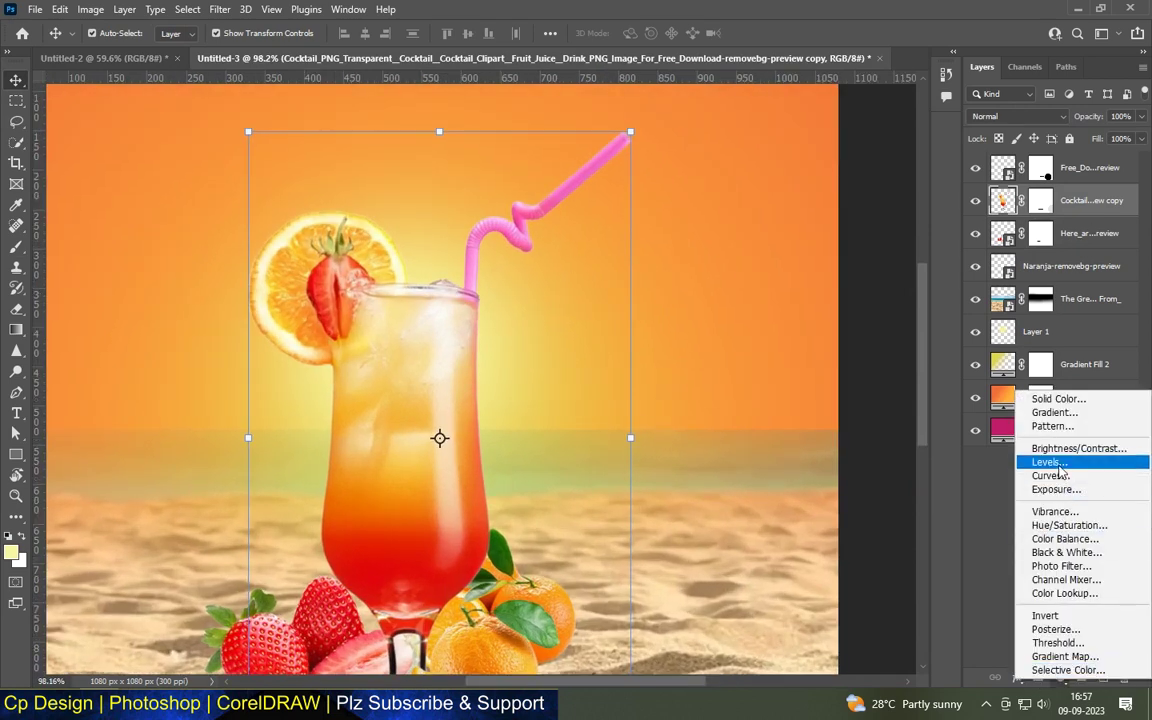
pyautogui.click(985, 463)
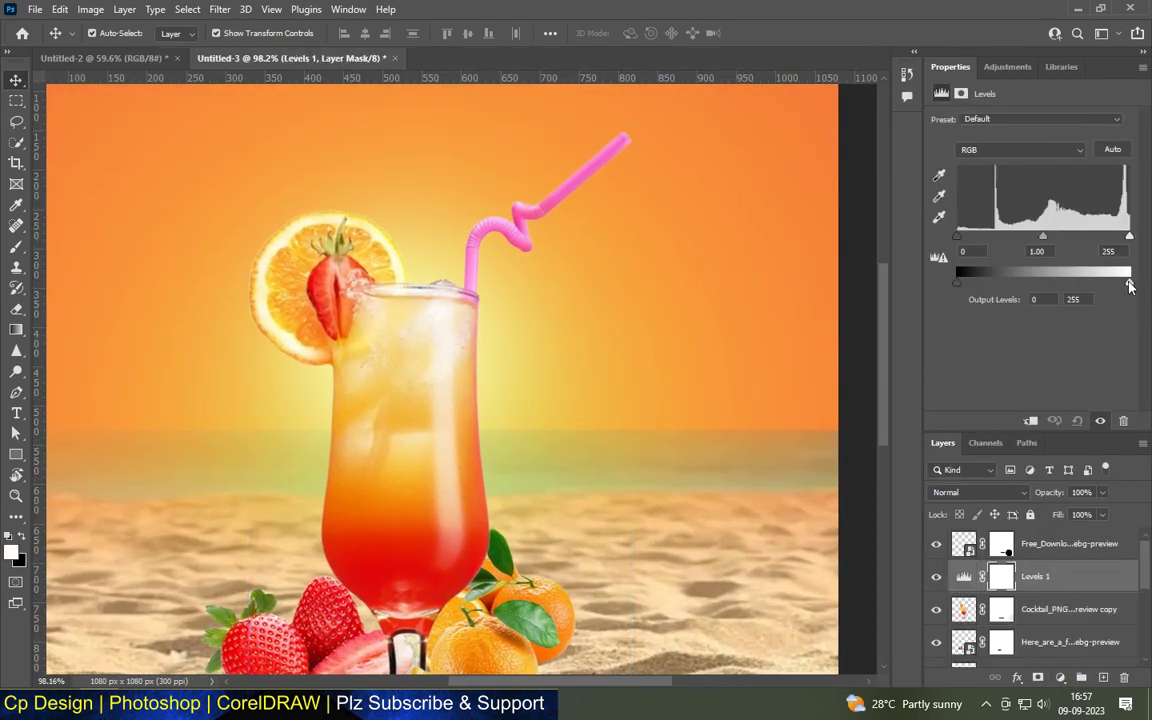
pyautogui.moveTo(1130, 286); pyautogui.dragTo(1105, 288)
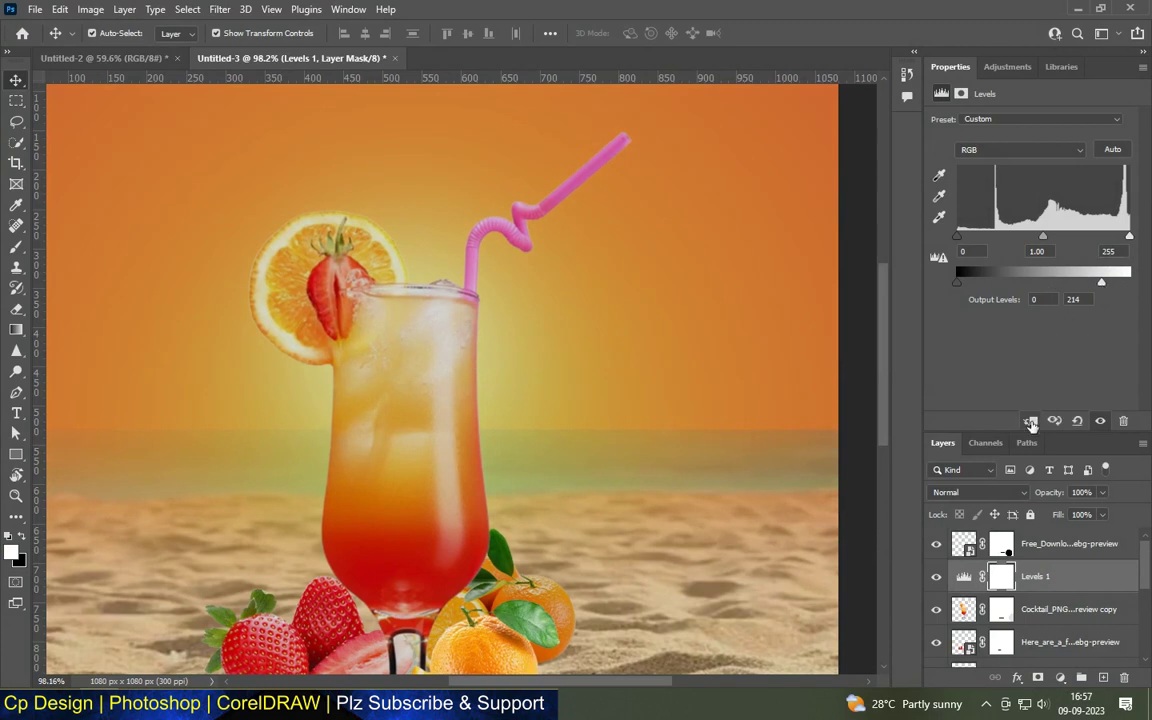
pyautogui.click(1031, 421)
pyautogui.moveTo(1101, 283); pyautogui.dragTo(1105, 283)
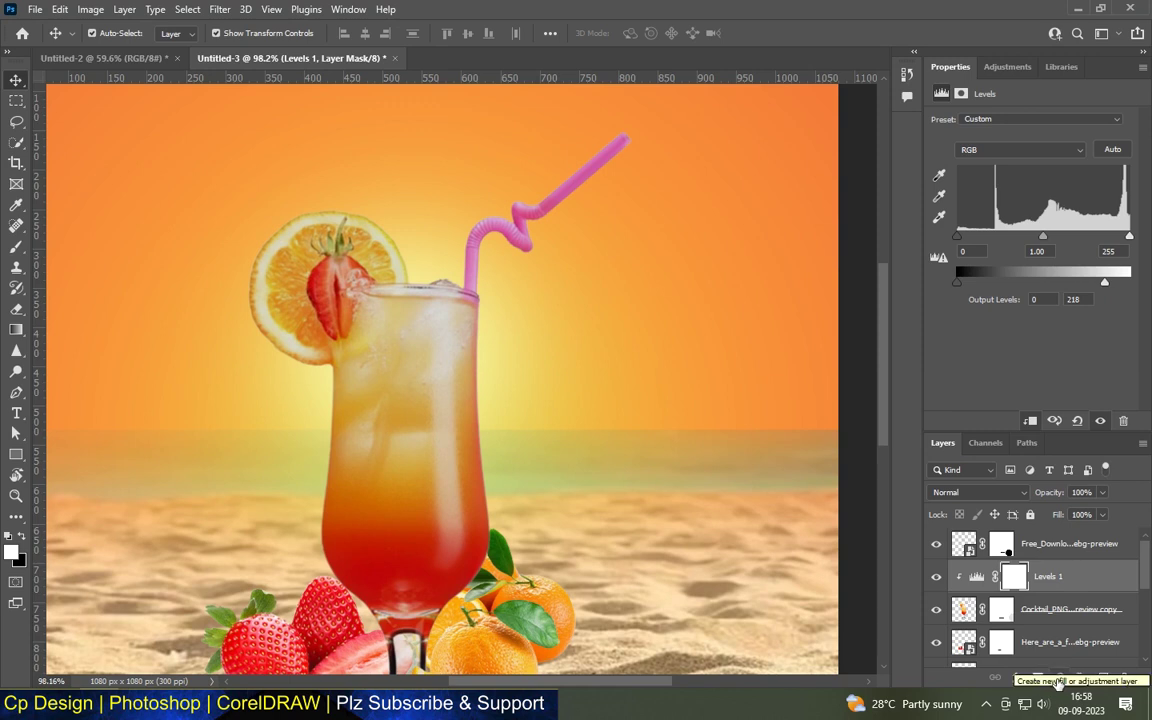
# Target the Levels 1 mask with a soft round brush sized 250.
pyautogui.click(1013, 576)
pyautogui.scroll(-2, 90, 231)
pyautogui.press('b')
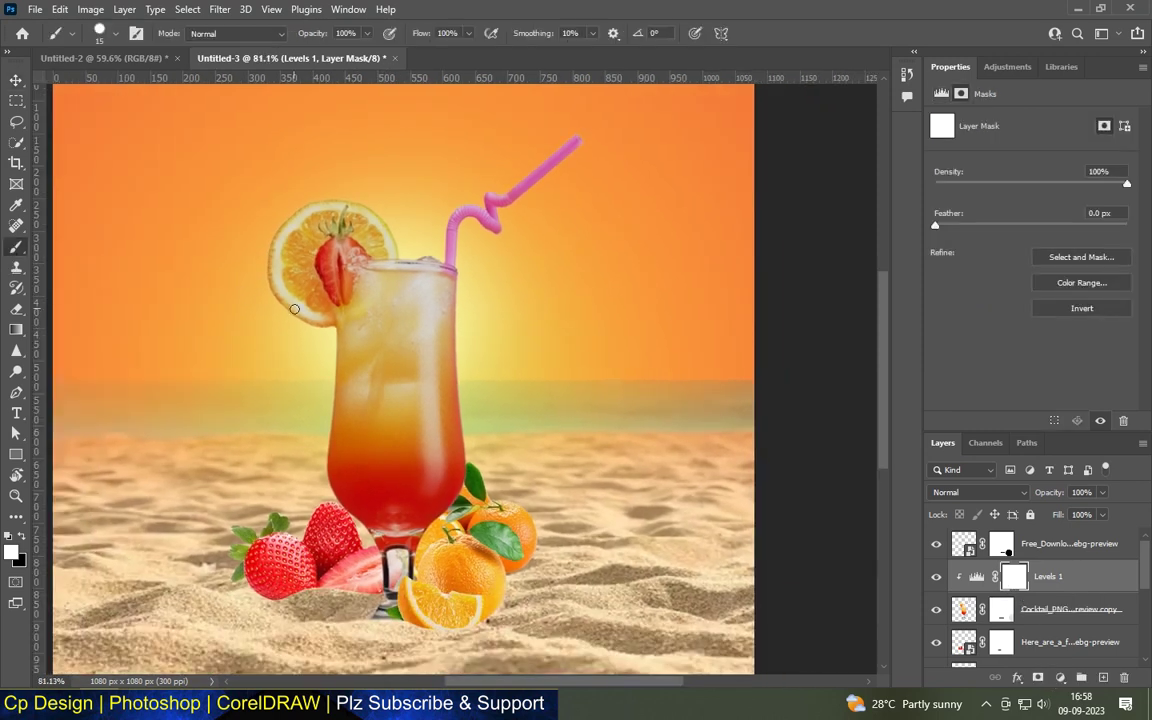
pyautogui.click(100, 33)
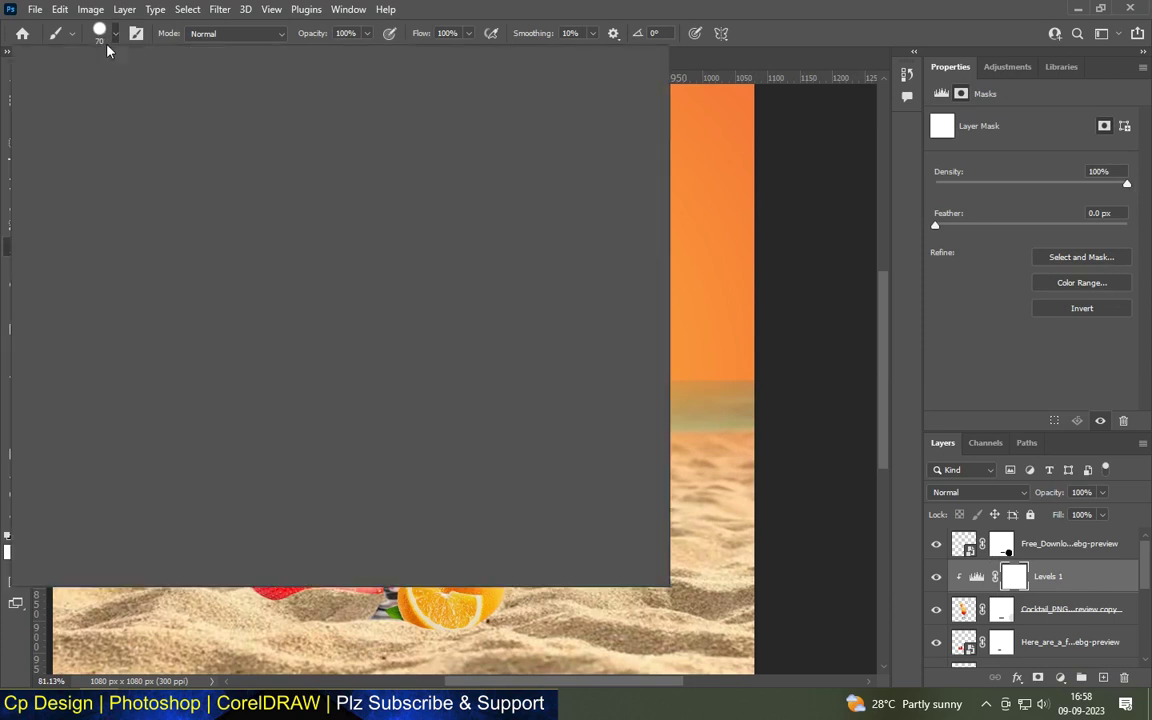
pyautogui.doubleClick(116, 240)
pyautogui.press(']')
pyautogui.press(']')
pyautogui.press(']')
pyautogui.press(']')
pyautogui.press('[')
pyautogui.press('[')
# Paint black over the middle and top of the glass to keep it bright.
pyautogui.moveTo(393, 427); pyautogui.dragTo(408, 370)
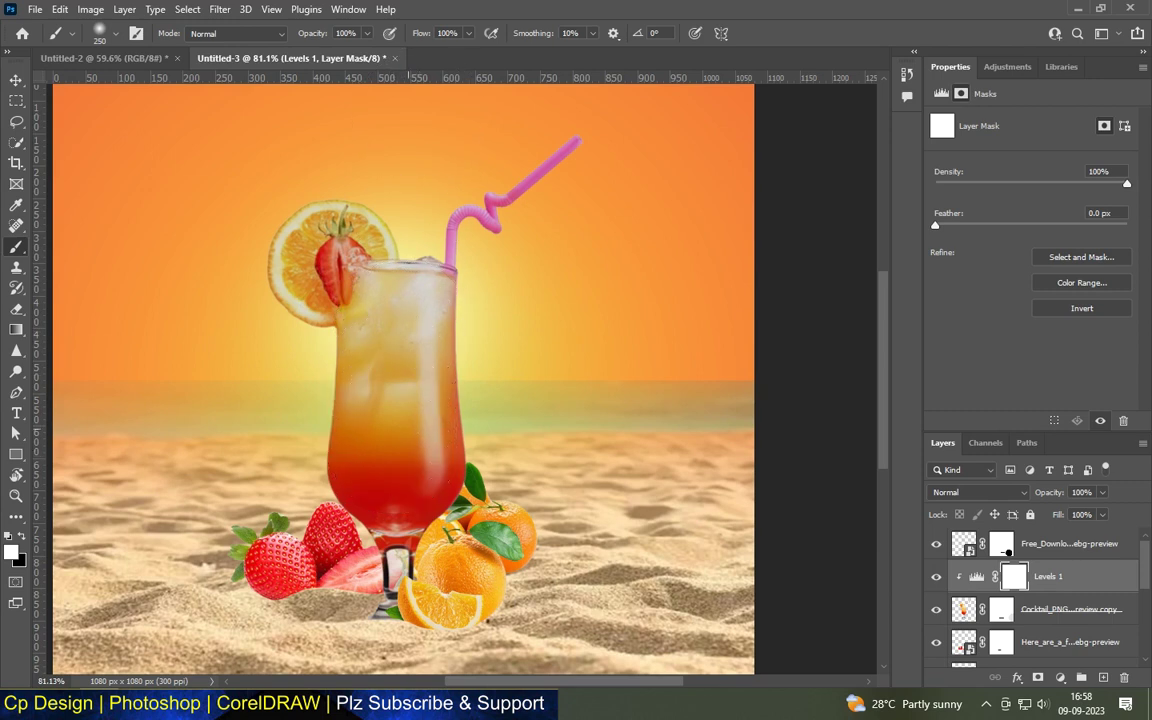
pyautogui.click(22, 540)
pyautogui.moveTo(360, 334)
pyautogui.mouseDown()
pyautogui.moveTo(413, 298)
pyautogui.moveTo(398, 360)
pyautogui.mouseUp()
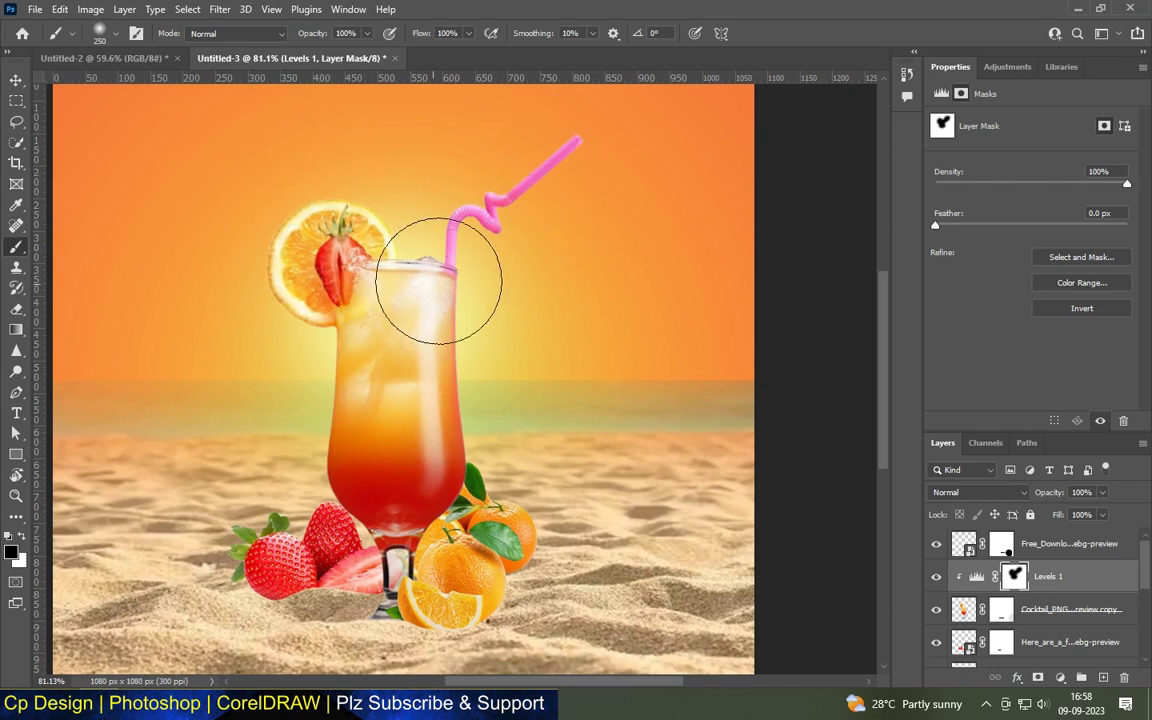
pyautogui.scroll(3, 453, 315)
# Add a Levels 2 adjustment with input white 152, clip it above Levels 1, and invert its mask to black.
pyautogui.press('v')
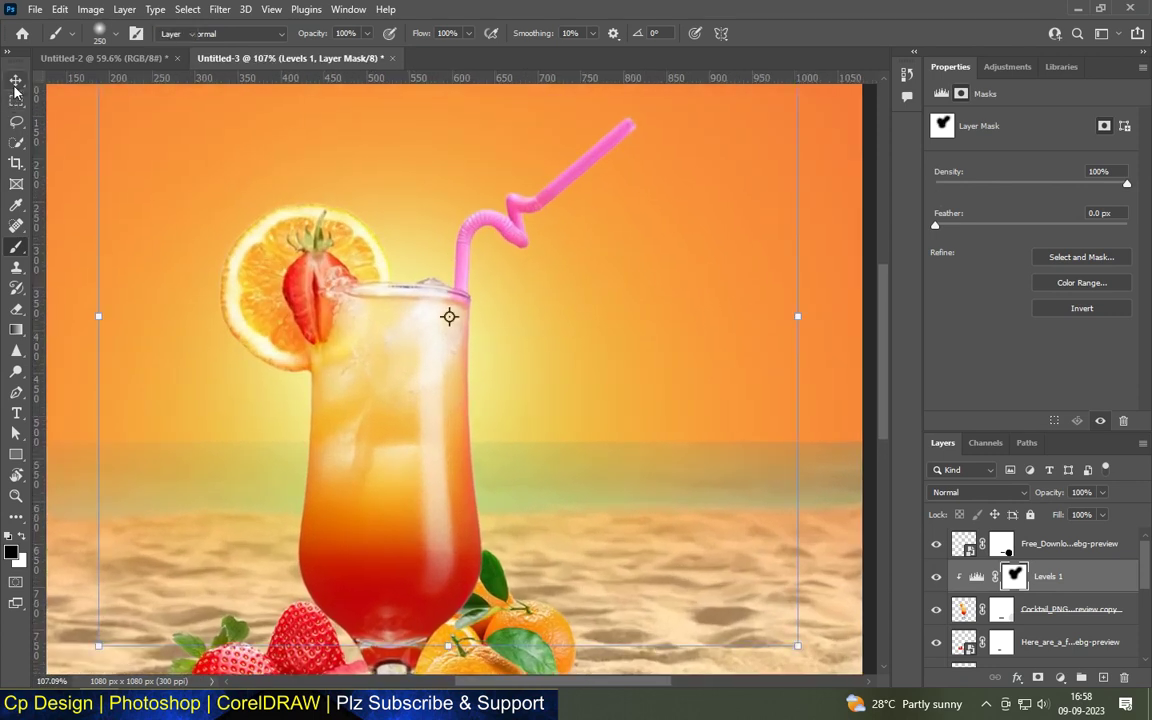
pyautogui.click(1058, 677)
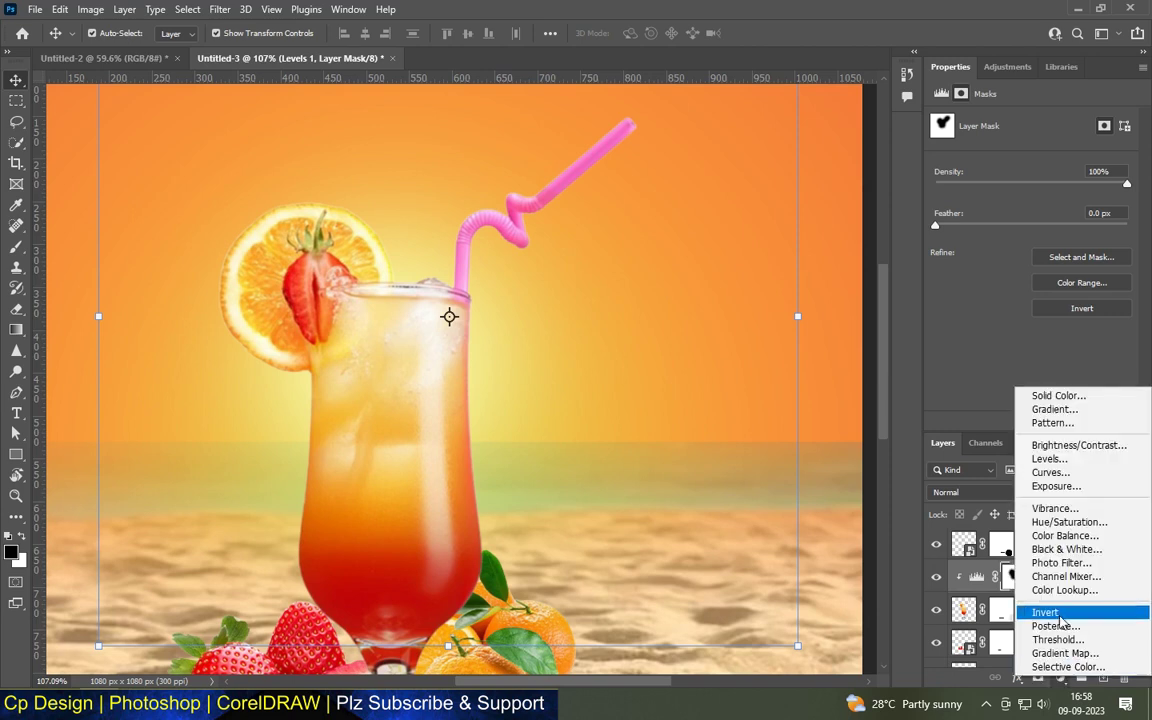
pyautogui.click(1049, 455)
pyautogui.moveTo(1131, 240); pyautogui.dragTo(1062, 249)
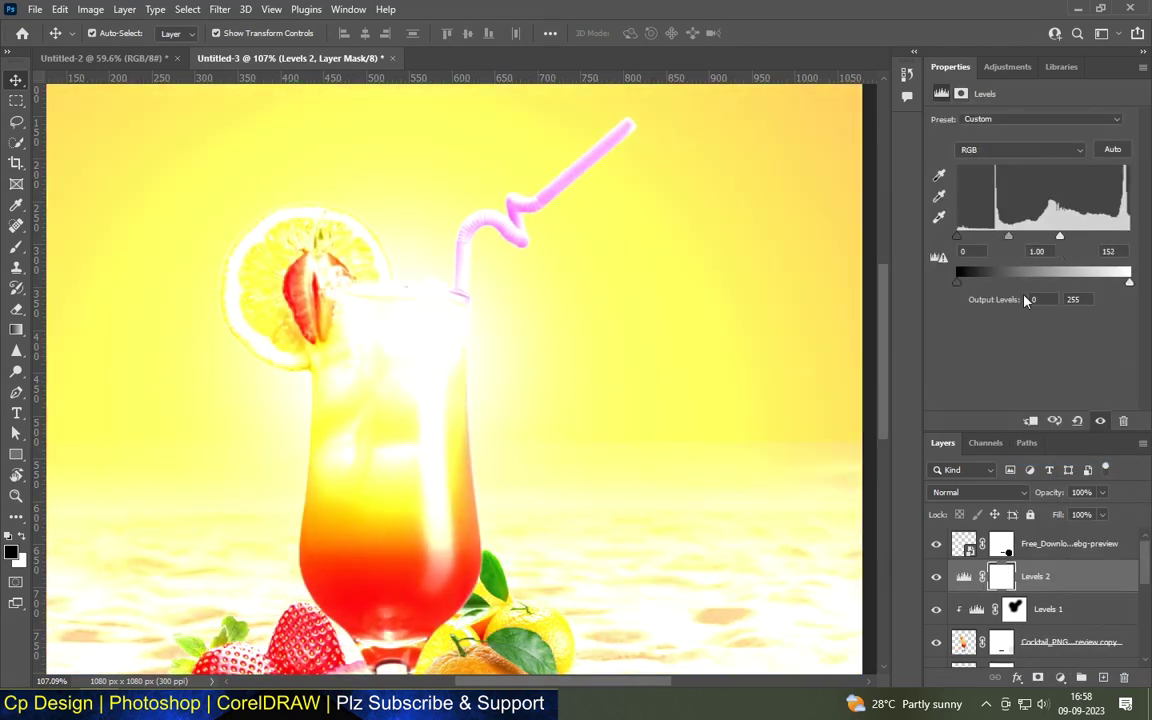
pyautogui.click(1032, 421)
pyautogui.click(1014, 583)
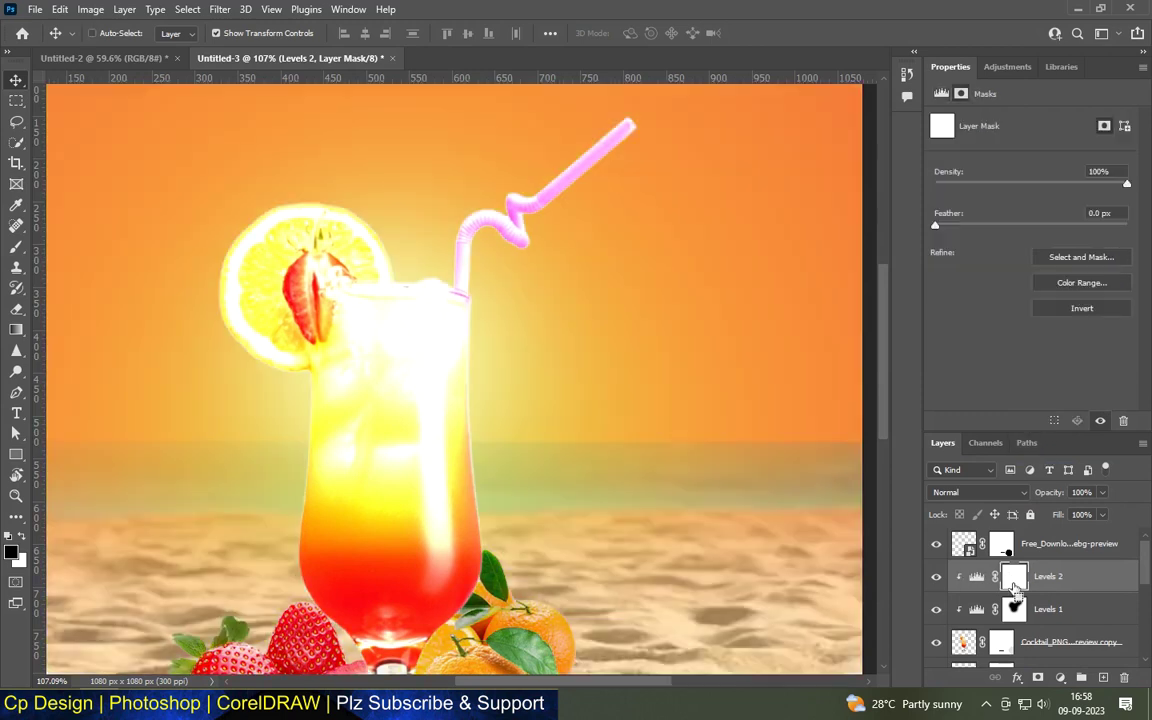
pyautogui.hotkey('ctrl', 'i')
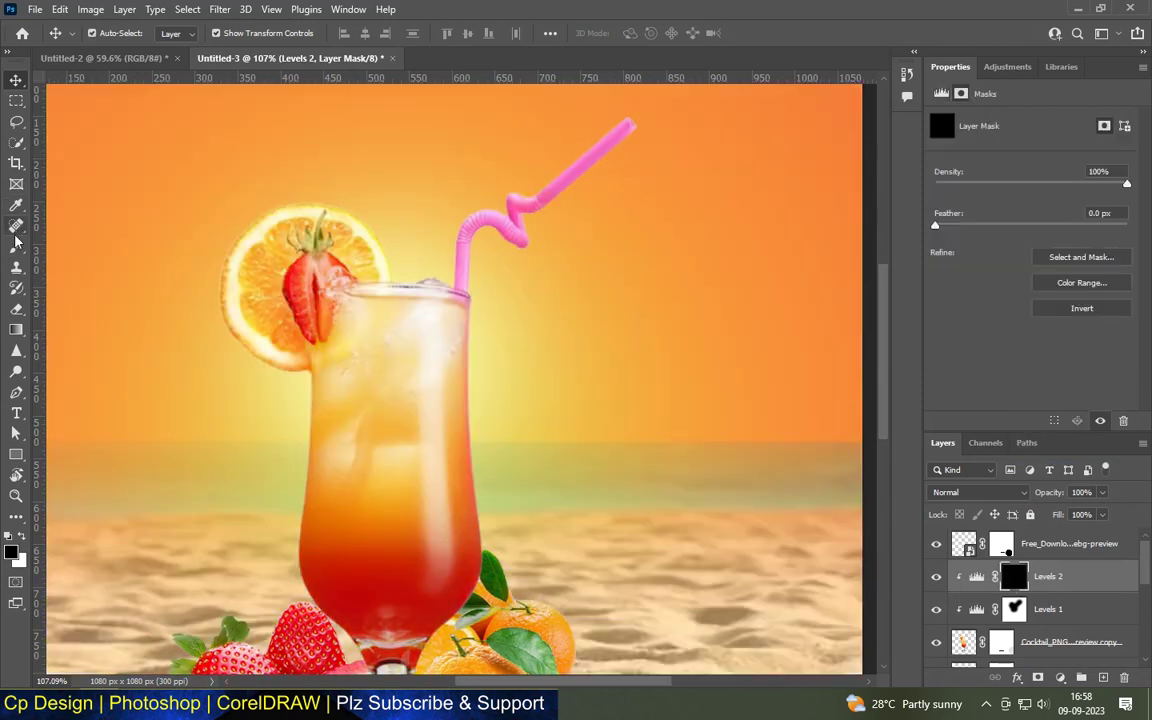
# Set up the Brush tool at size 15 for painting the Levels 2 mask.
pyautogui.click(16, 228)
pyautogui.scroll(2, 514, 134)
pyautogui.scroll(1, 600, 115)
pyautogui.scroll(1, 560, 100)
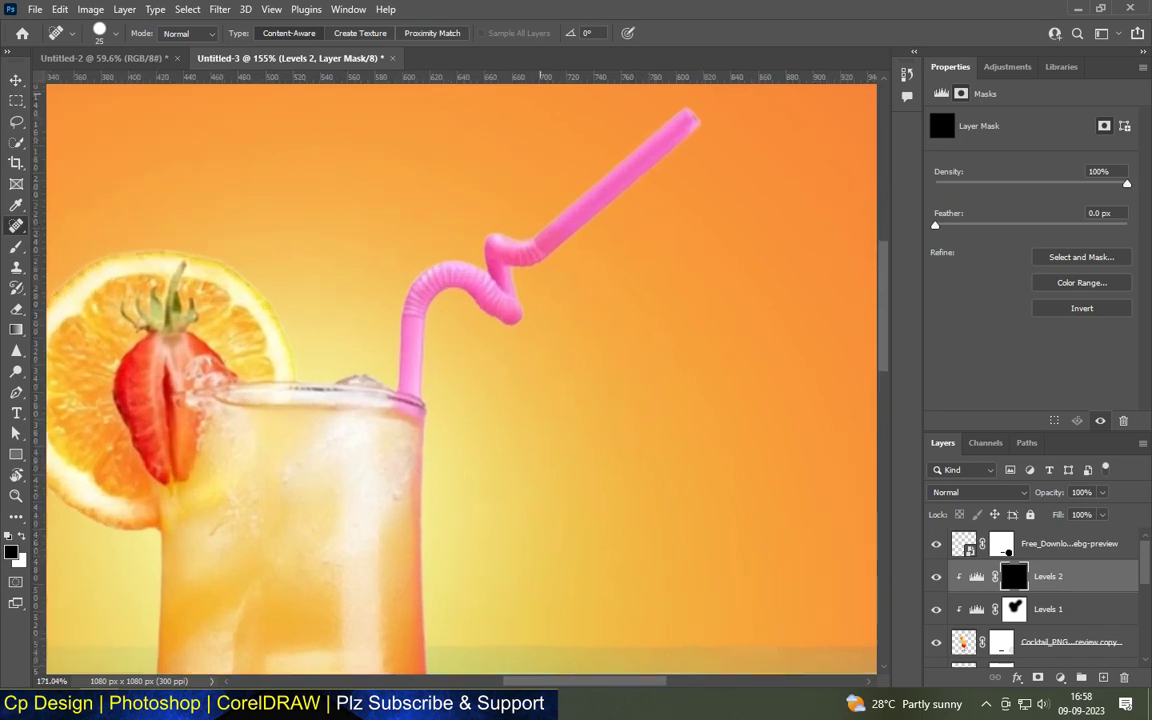
pyautogui.scroll(2, 661, 114)
pyautogui.press('[')
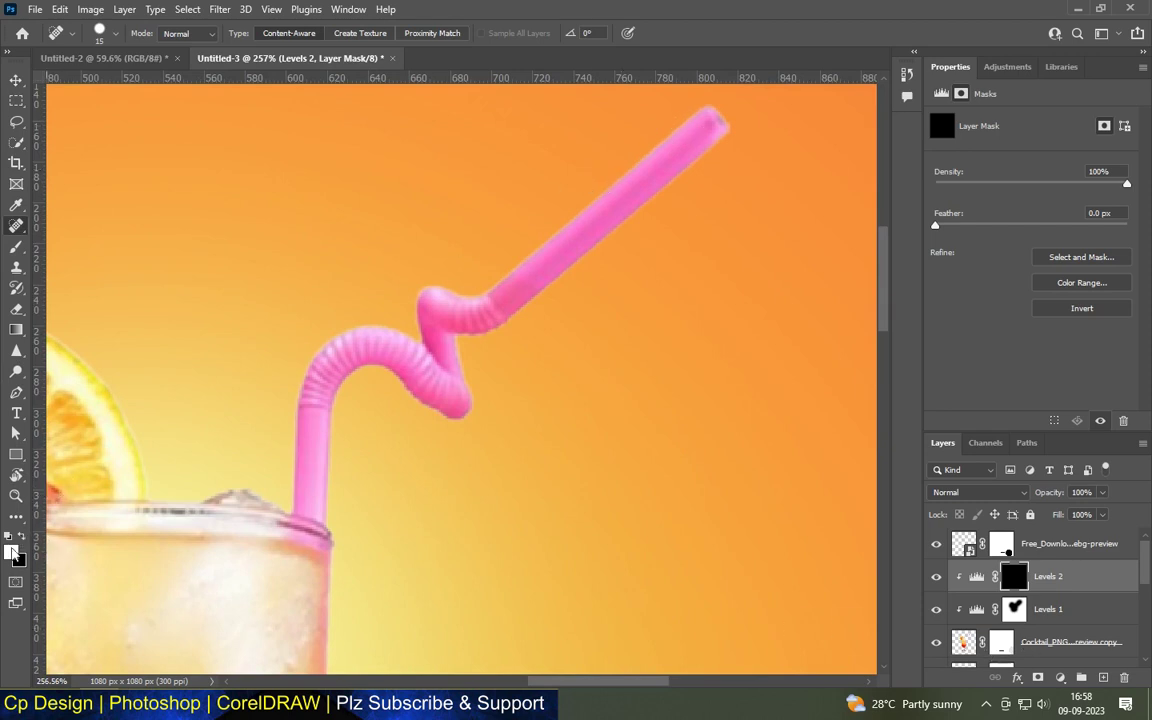
pyautogui.click(12, 549)
pyautogui.click(977, 275)
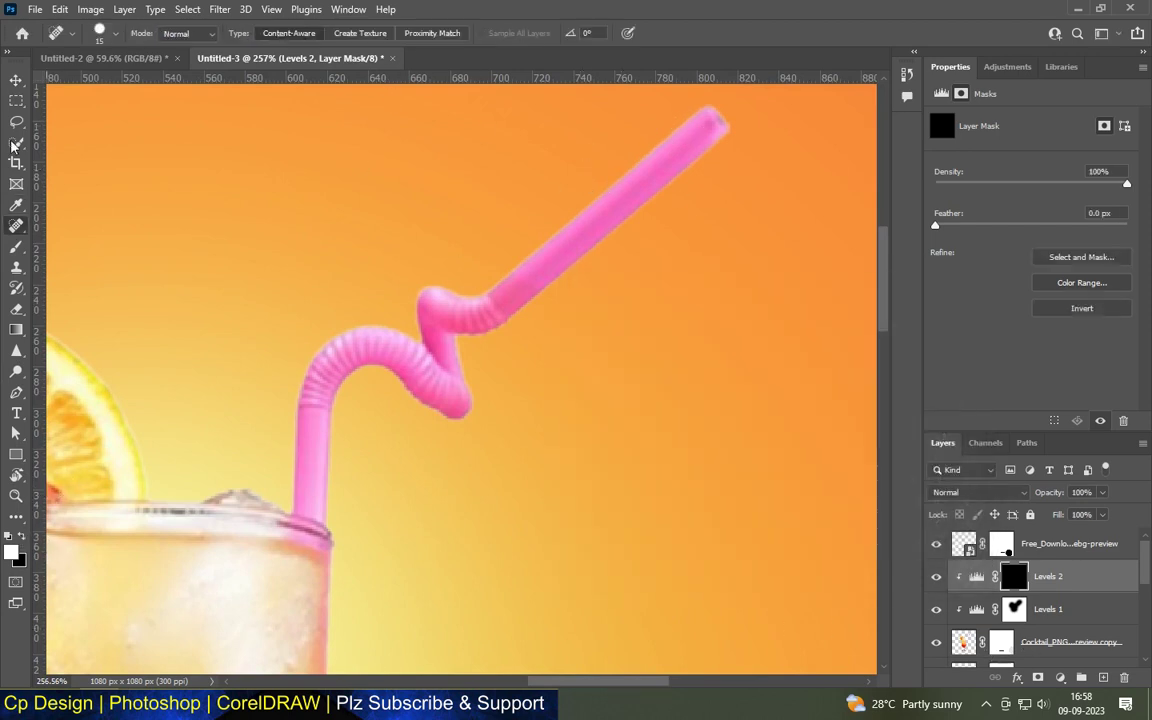
pyautogui.click(16, 246)
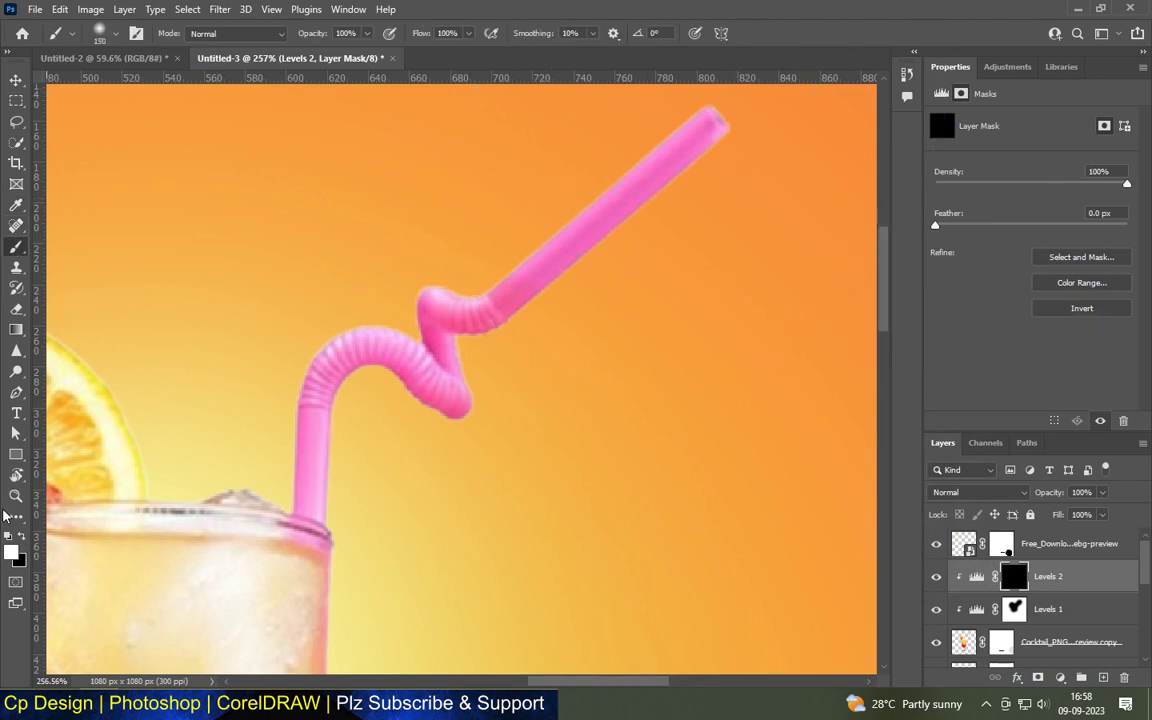
pyautogui.press('[')
pyautogui.press('[')
pyautogui.press('[')
pyautogui.press('[')
pyautogui.press('[')
pyautogui.press('[')
# Paint a white highlight along the pink straw's upper edge.
pyautogui.moveTo(700, 127); pyautogui.dragTo(650, 156)
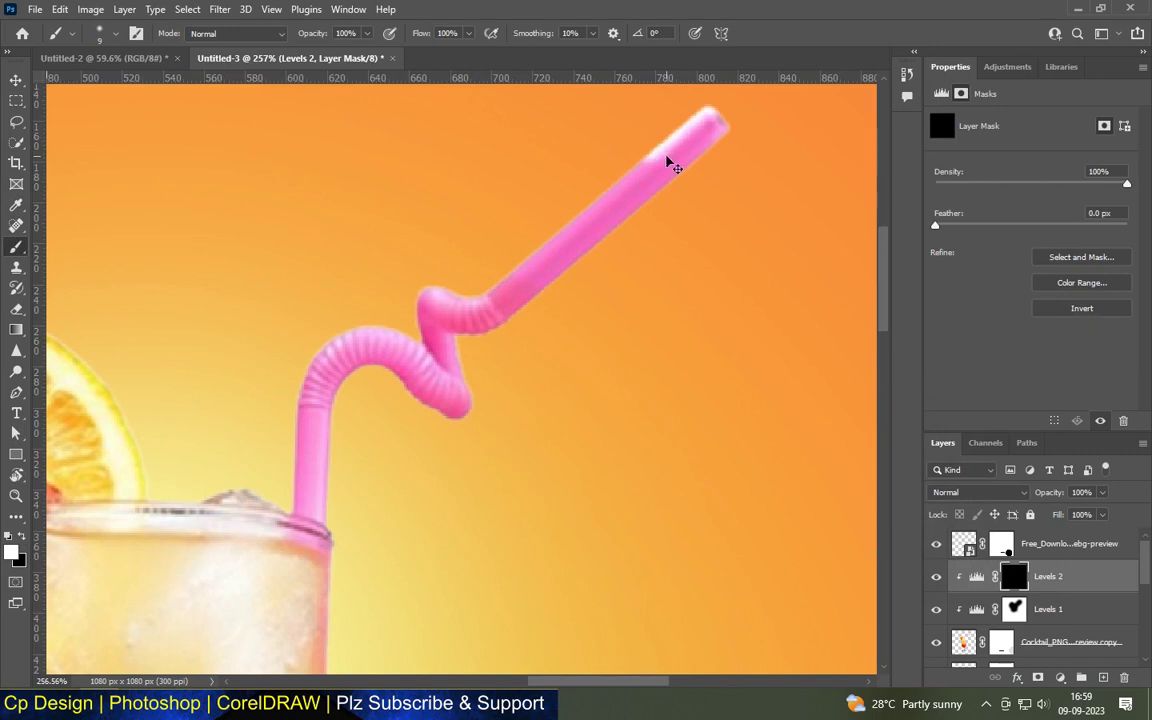
pyautogui.hotkey('ctrl', 'z')
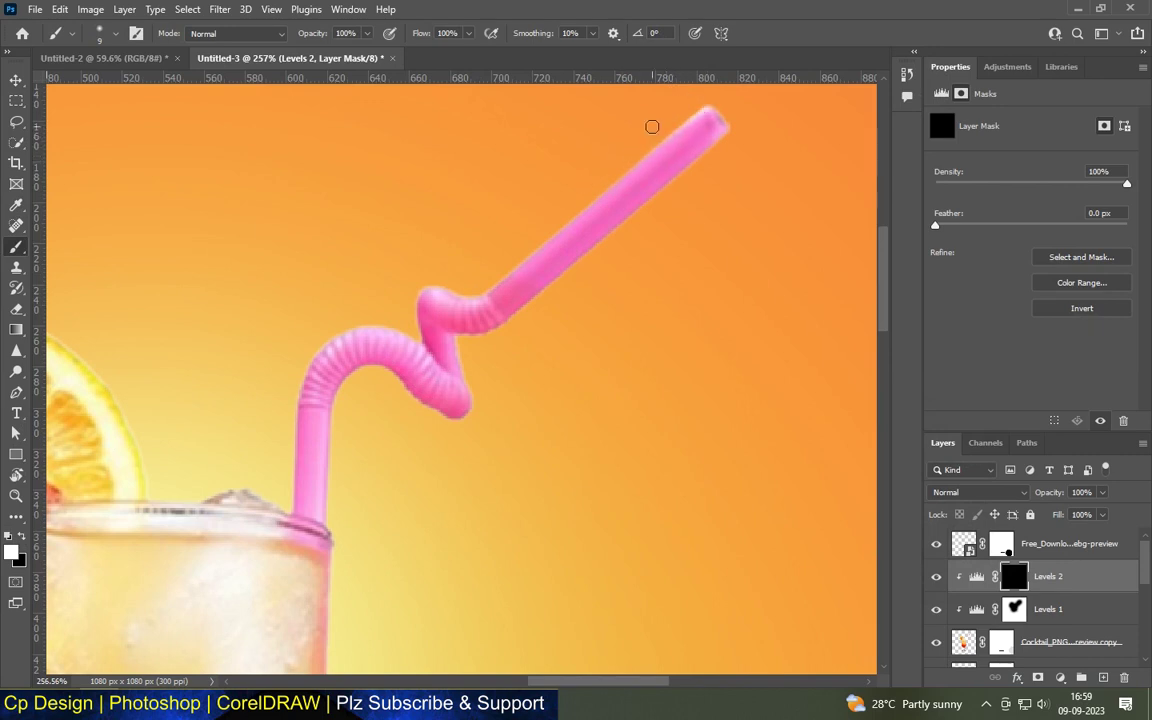
pyautogui.scroll(3, 649, 130)
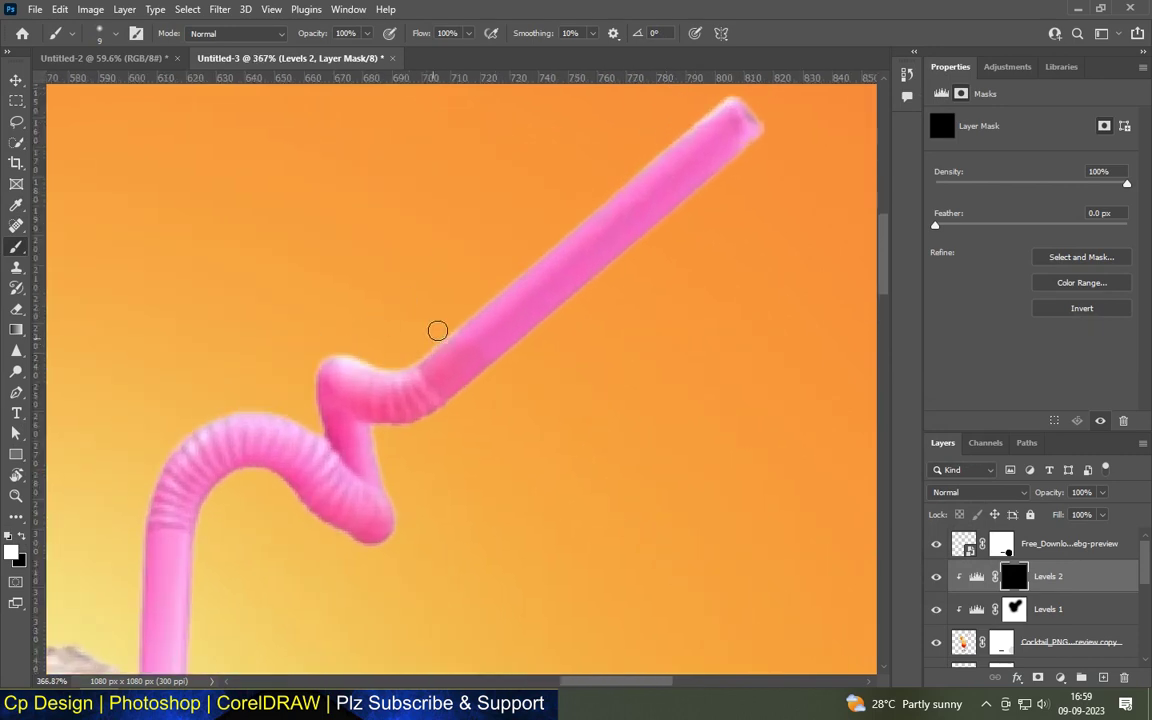
pyautogui.moveTo(525, 265); pyautogui.dragTo(712, 104)
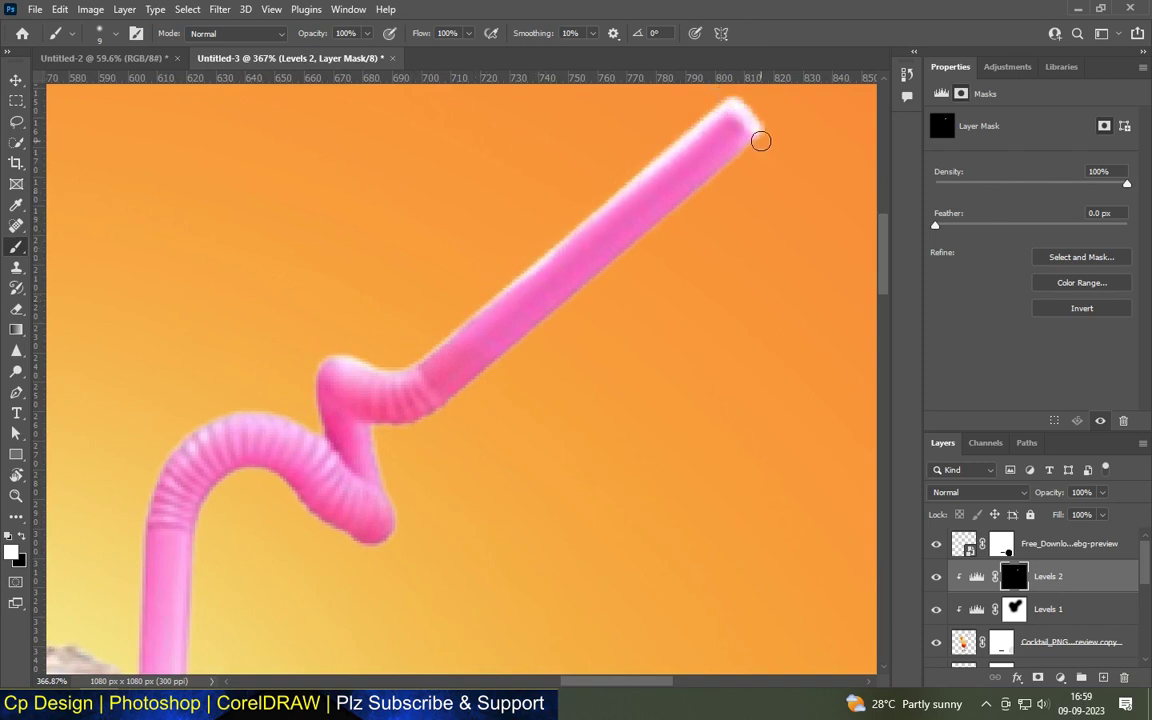
pyautogui.scroll(-2, 622, 206)
pyautogui.scroll(-3, 600, 220)
pyautogui.scroll(4, 522, 237)
pyautogui.scroll(1, 412, 347)
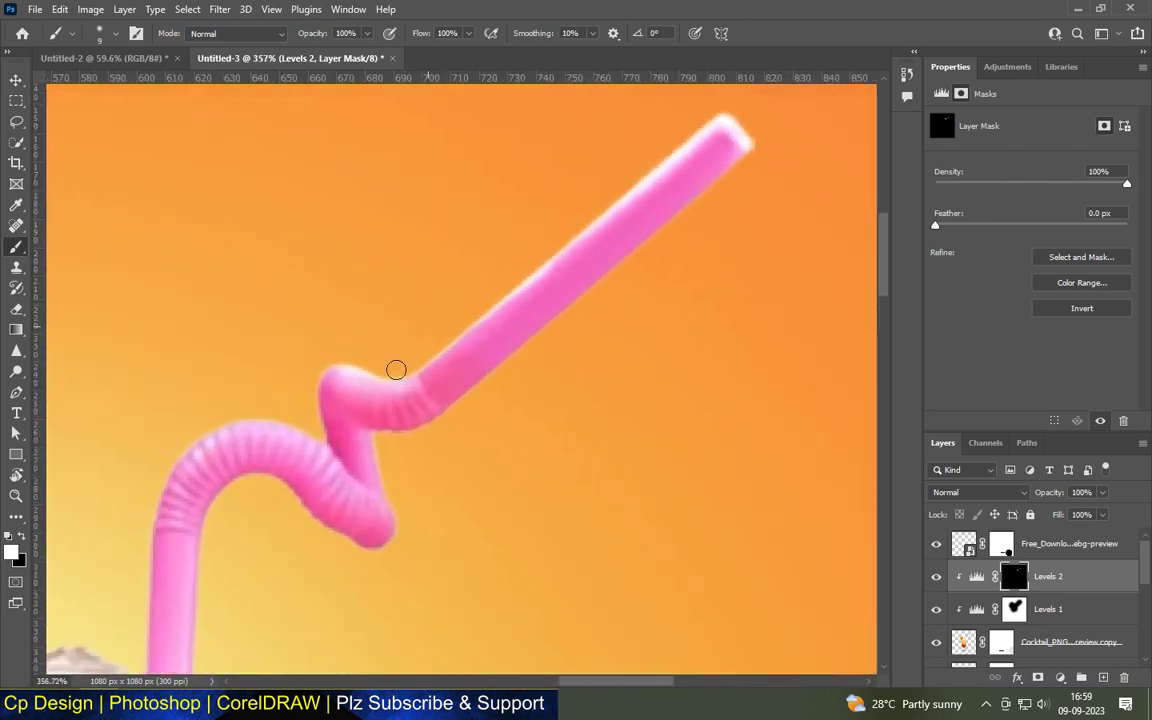
# Try different brush Flow and size settings, ending at 100% flow and size 9.
pyautogui.click(467, 35)
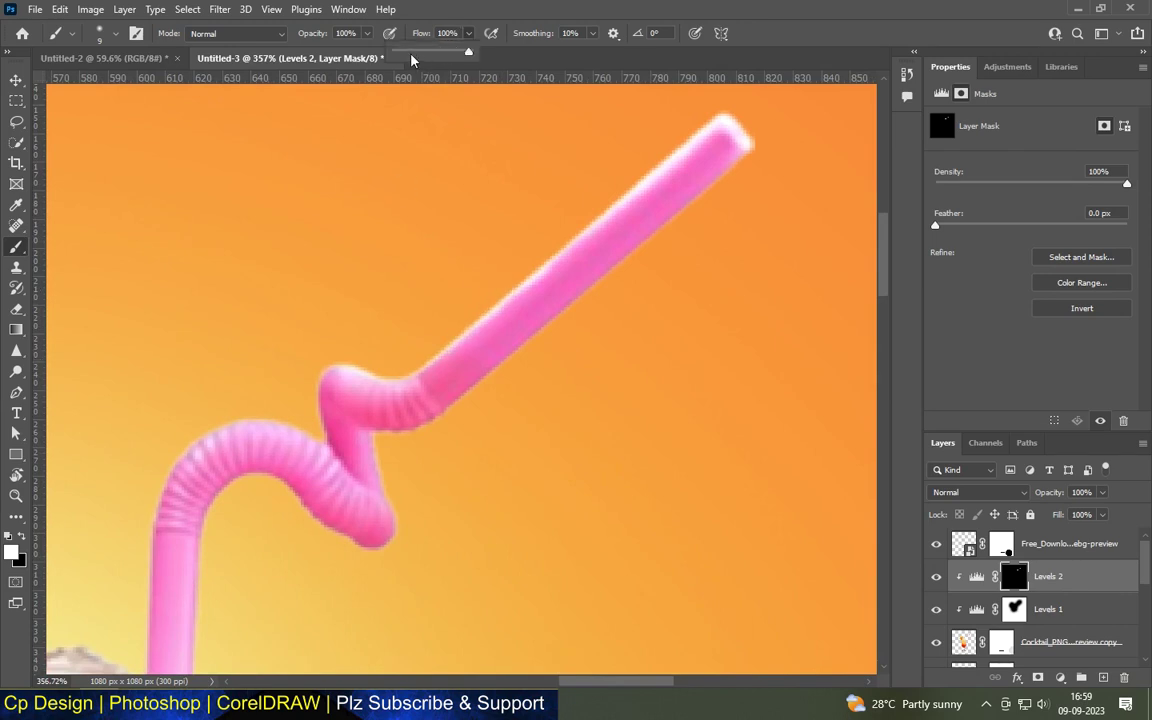
pyautogui.press(']')
pyautogui.press(']')
pyautogui.press(']')
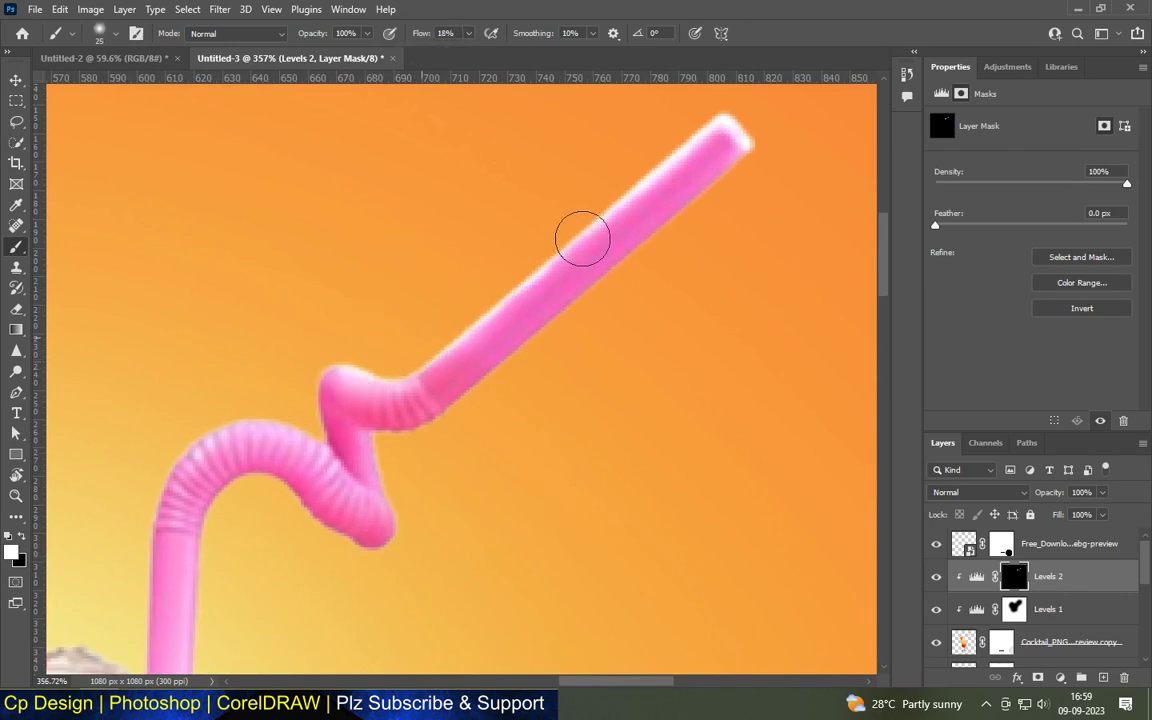
pyautogui.click(463, 37)
pyautogui.press('[')
pyautogui.click(466, 37)
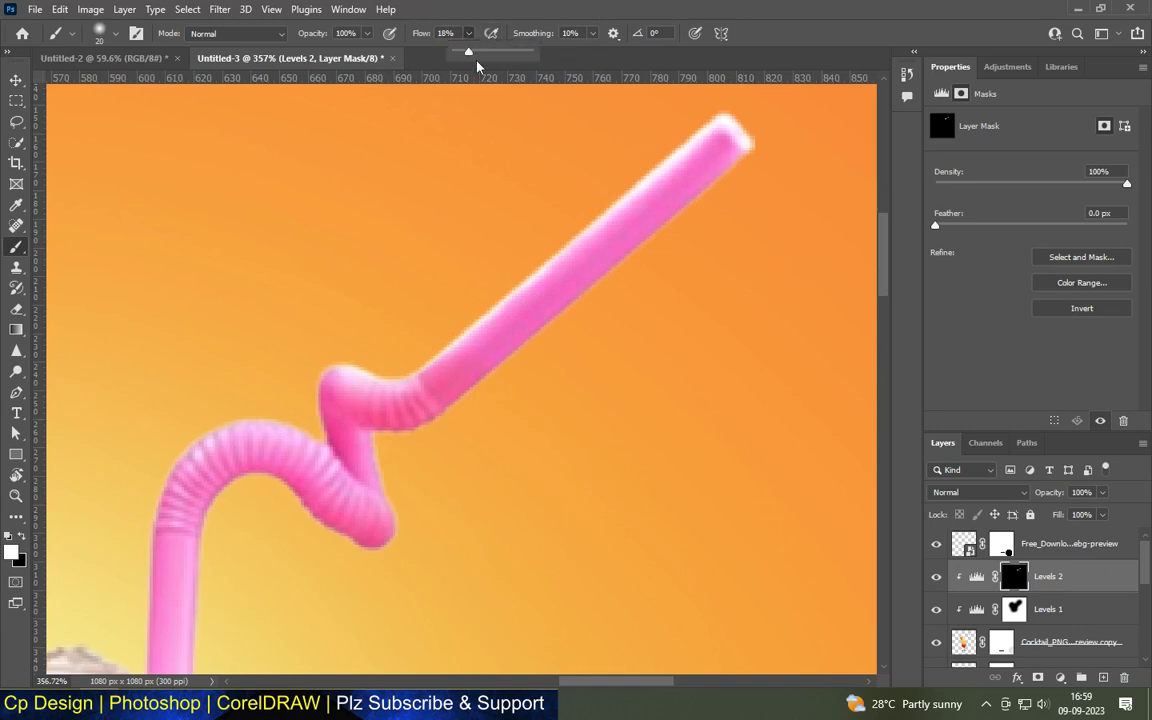
pyautogui.press('[')
pyautogui.press('[')
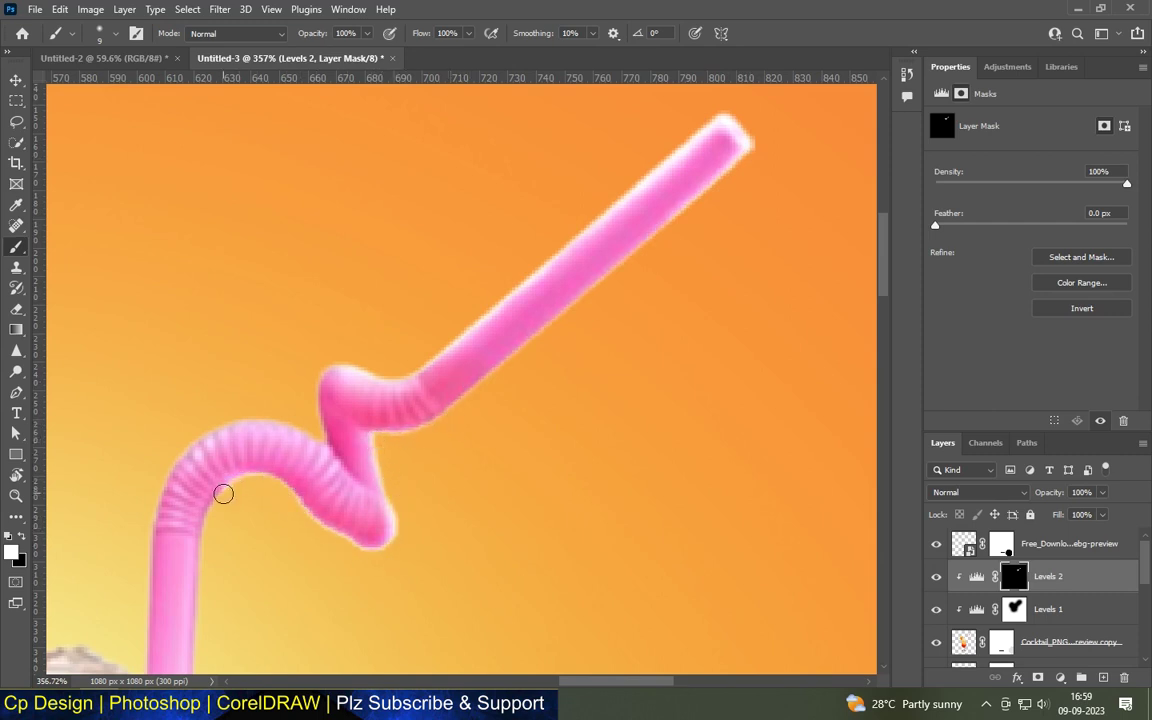
pyautogui.scroll(-3, 452, 283)
pyautogui.scroll(-2, 355, 419)
pyautogui.scroll(5, 354, 450)
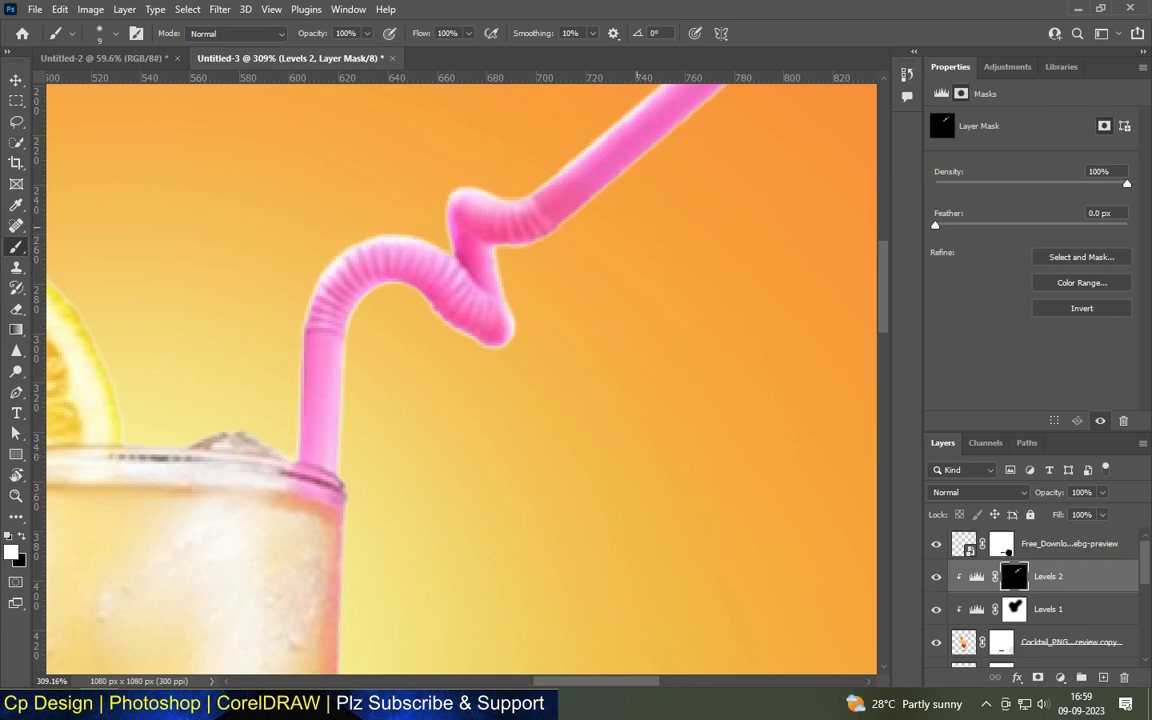
pyautogui.scroll(-3, 637, 226)
pyautogui.scroll(-2, 540, 300)
pyautogui.scroll(2, 451, 366)
pyautogui.scroll(2, 451, 366)
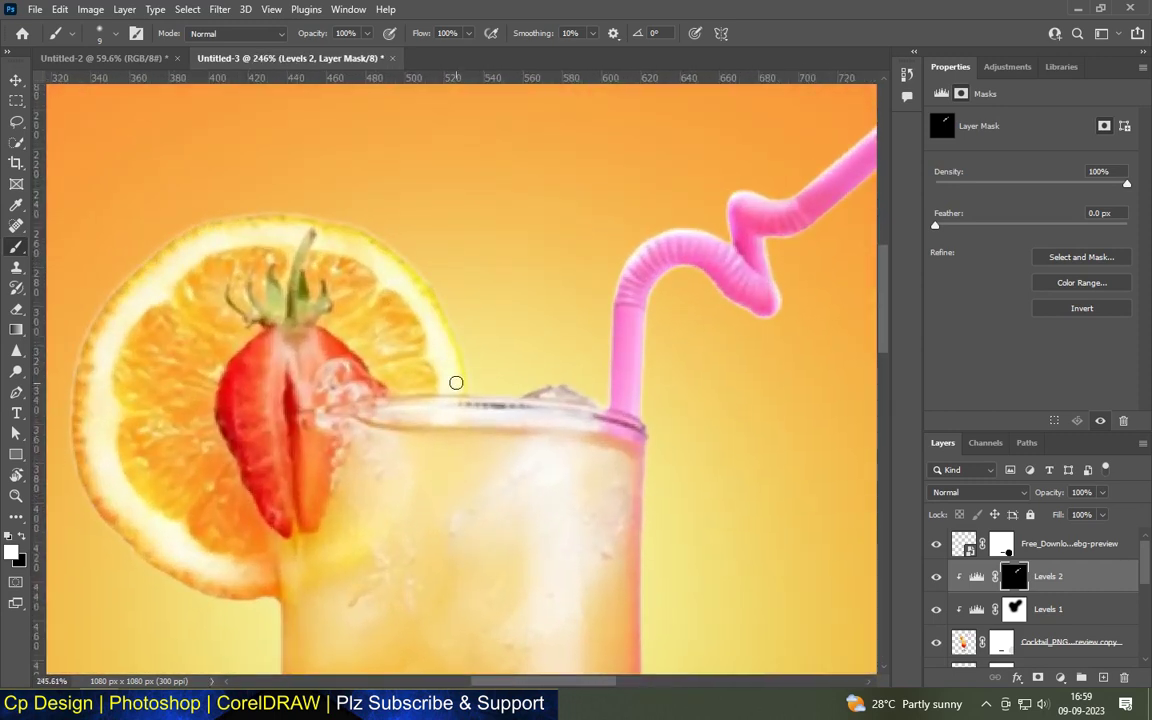
# Brighten the orange slice's rind edges with the brush Flow at 53%.
pyautogui.moveTo(458, 358); pyautogui.dragTo(390, 258)
pyautogui.press('z')
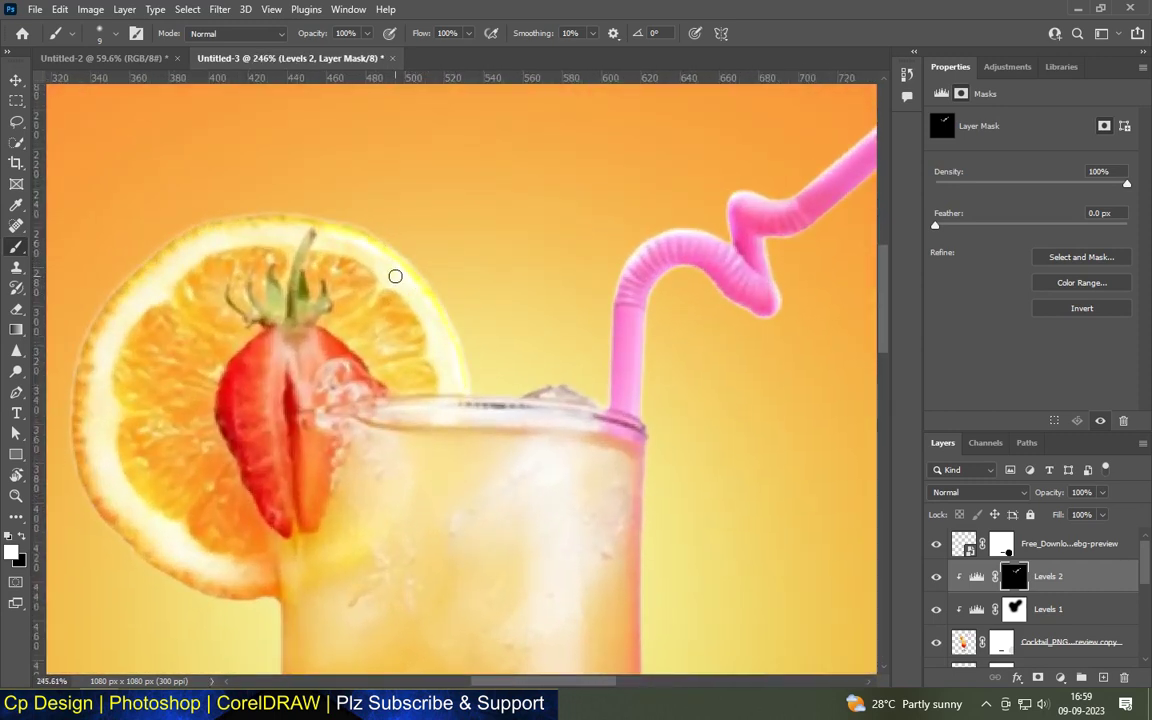
pyautogui.click(385, 238)
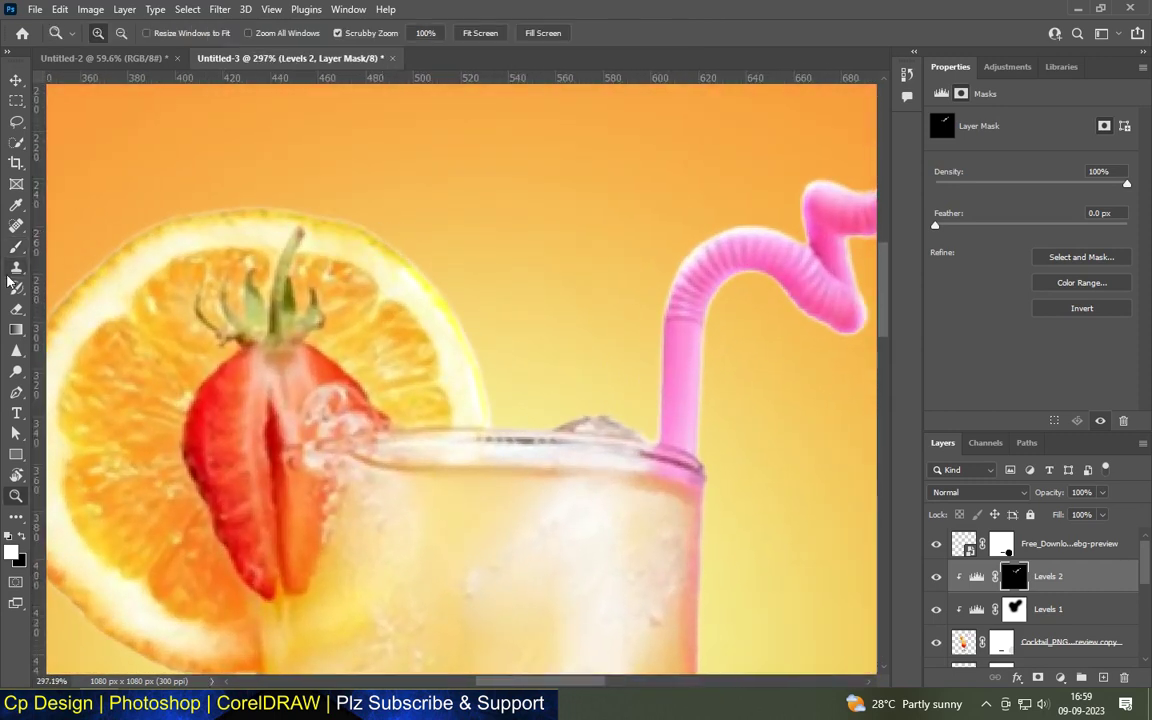
pyautogui.press('b')
pyautogui.click(469, 33)
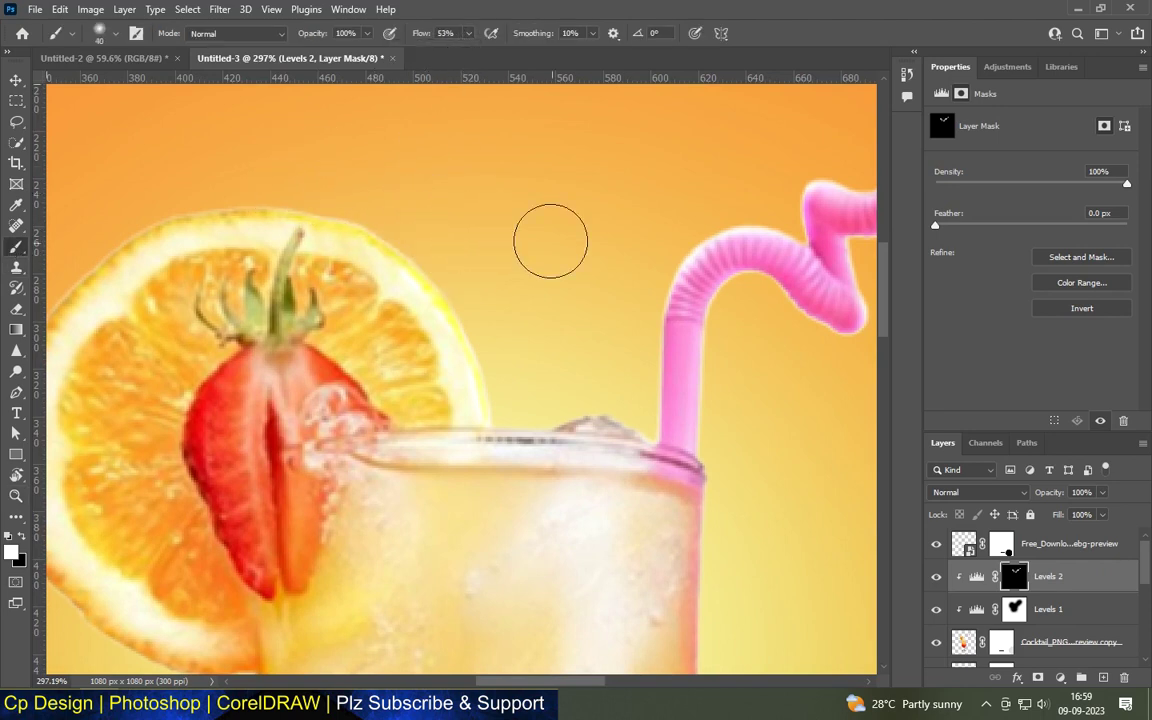
pyautogui.scroll(-3, 470, 218)
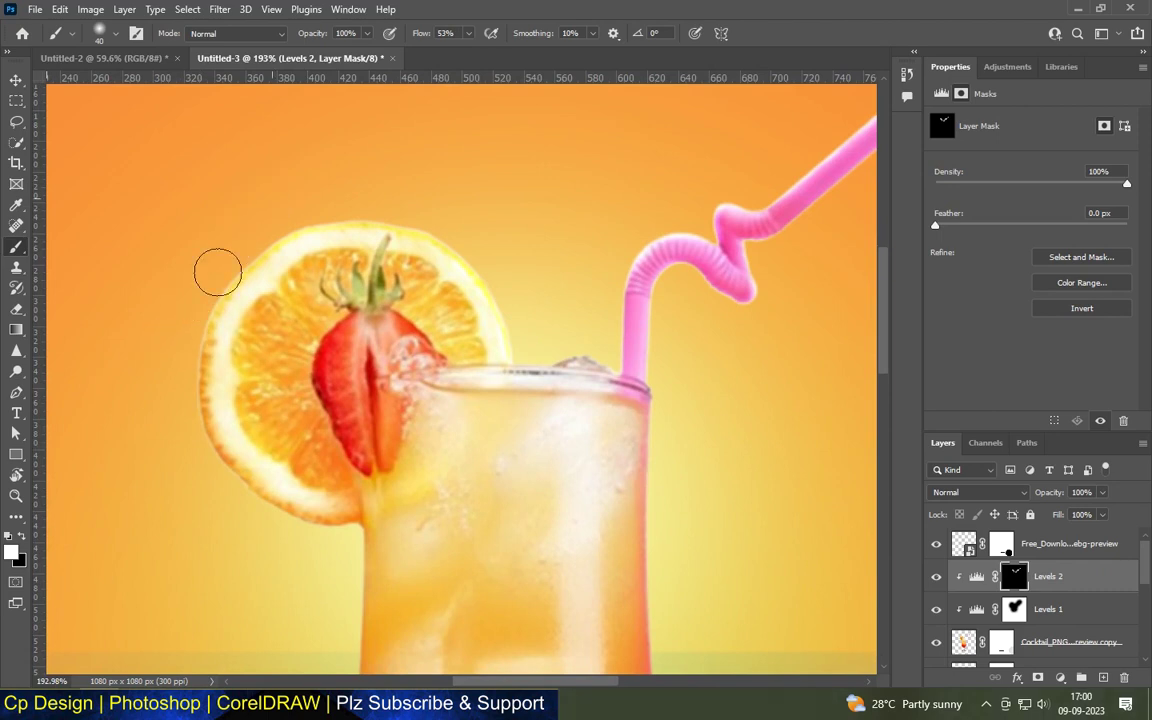
pyautogui.moveTo(193, 430); pyautogui.dragTo(221, 501)
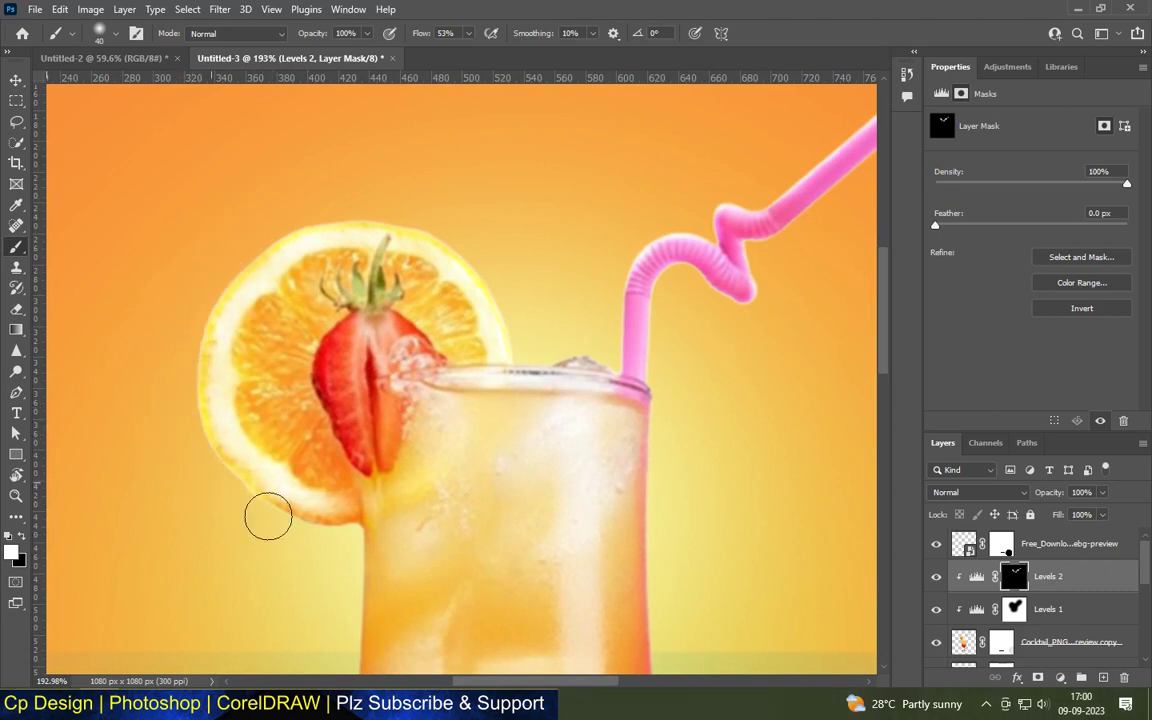
pyautogui.scroll(-5, 225, 494)
pyautogui.scroll(3, 360, 404)
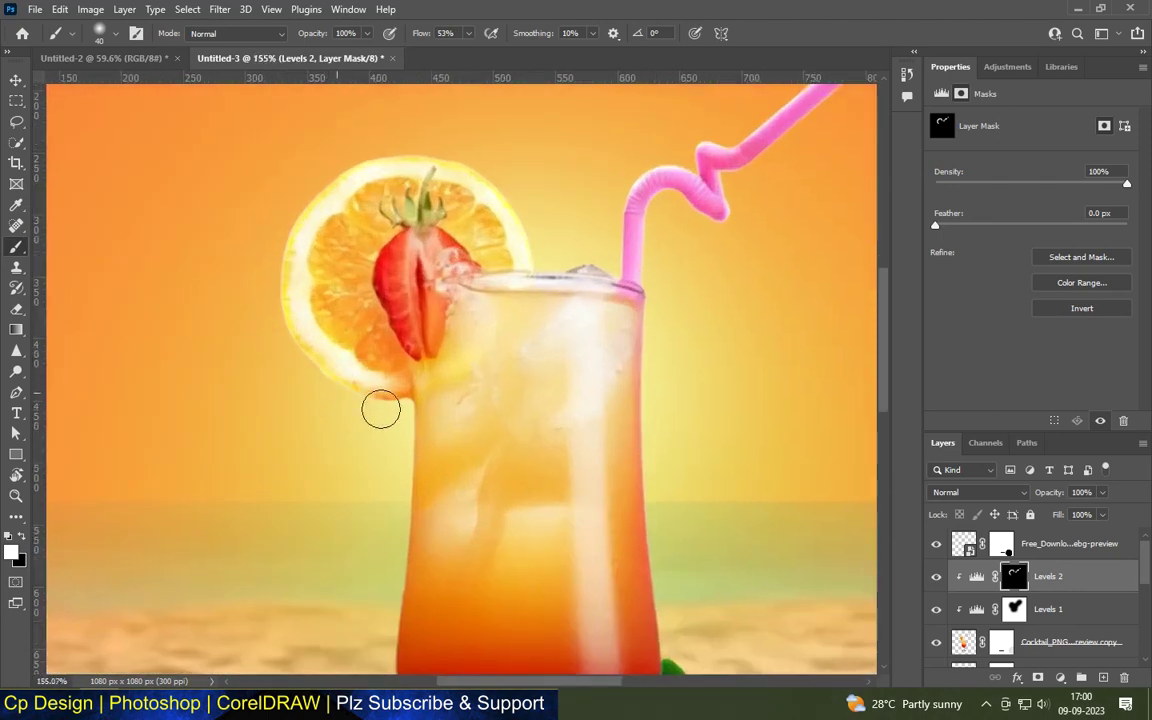
# Paint light down the cocktail glass's left edge on the Levels 2 mask, then zoom out.
pyautogui.scroll(-4, 347, 409)
pyautogui.scroll(2, 505, 280)
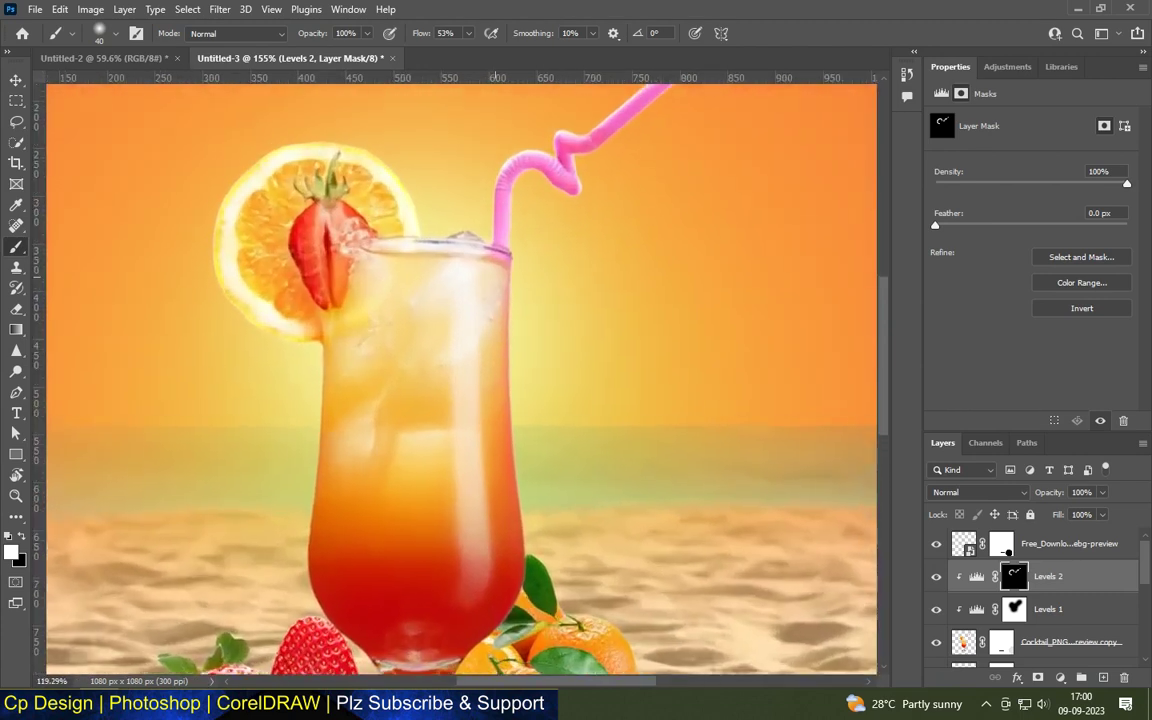
pyautogui.scroll(2, 534, 280)
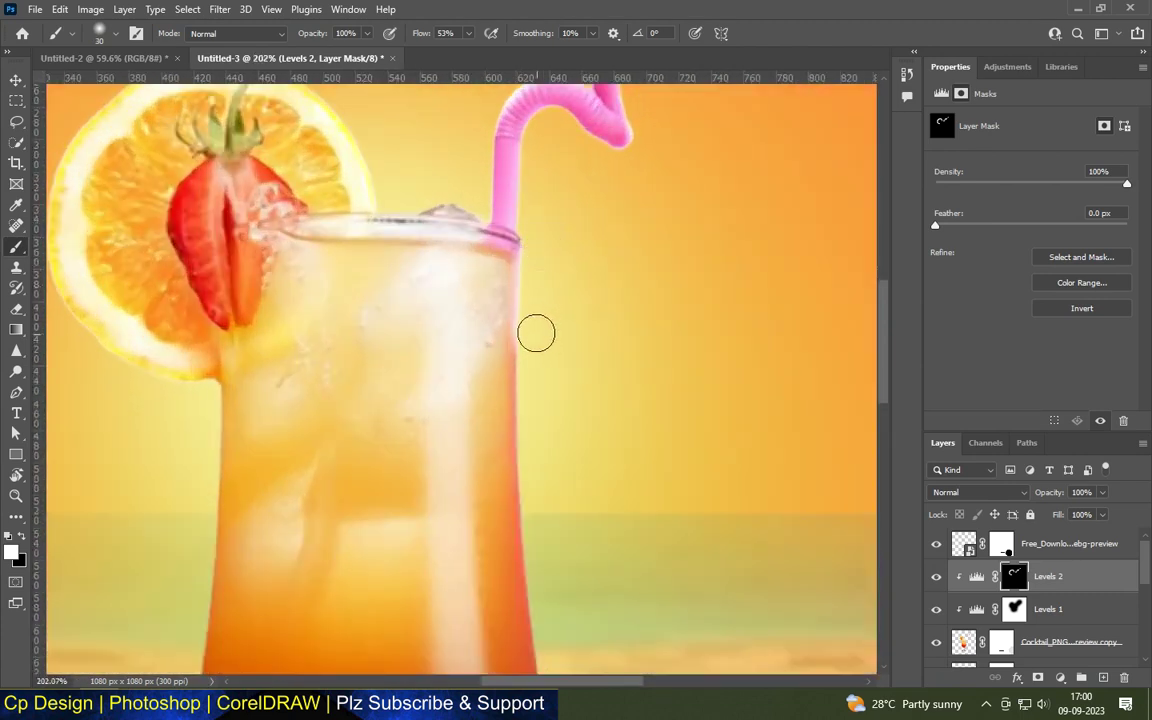
pyautogui.moveTo(448, 473); pyautogui.dragTo(450, 331)
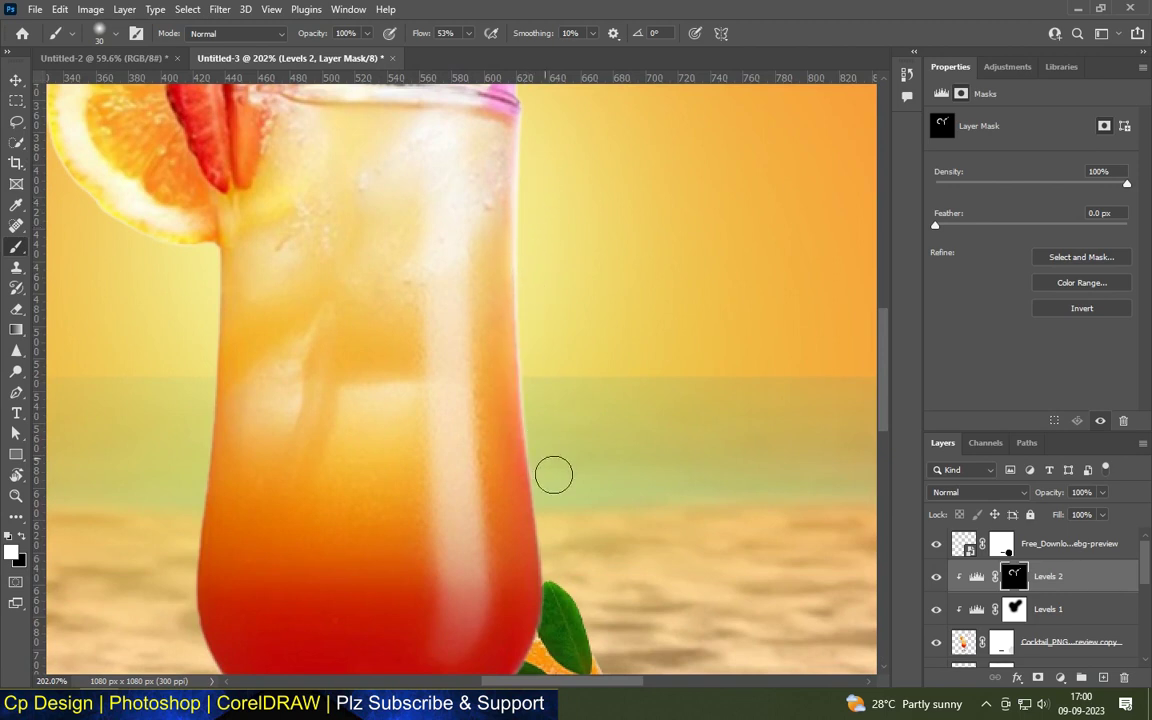
pyautogui.scroll(-3, 322, 318)
pyautogui.scroll(3, 322, 318)
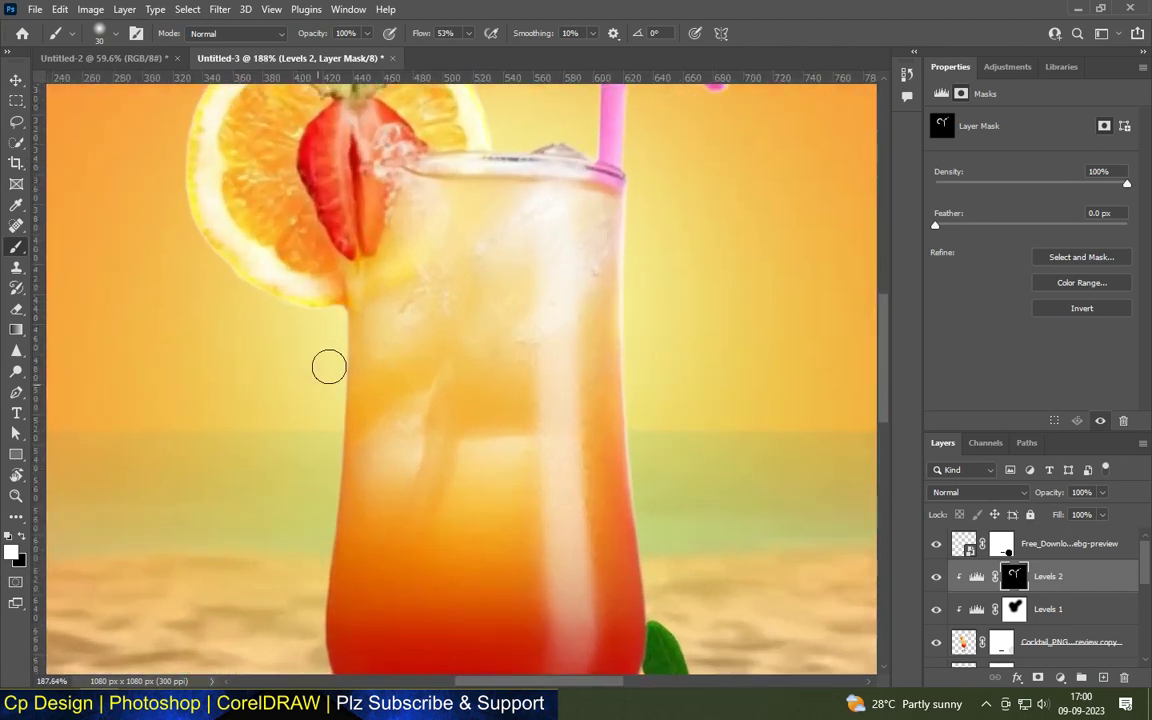
pyautogui.moveTo(333, 315); pyautogui.dragTo(326, 410)
pyautogui.moveTo(320, 512); pyautogui.dragTo(322, 483)
pyautogui.scroll(-3, 499, 177)
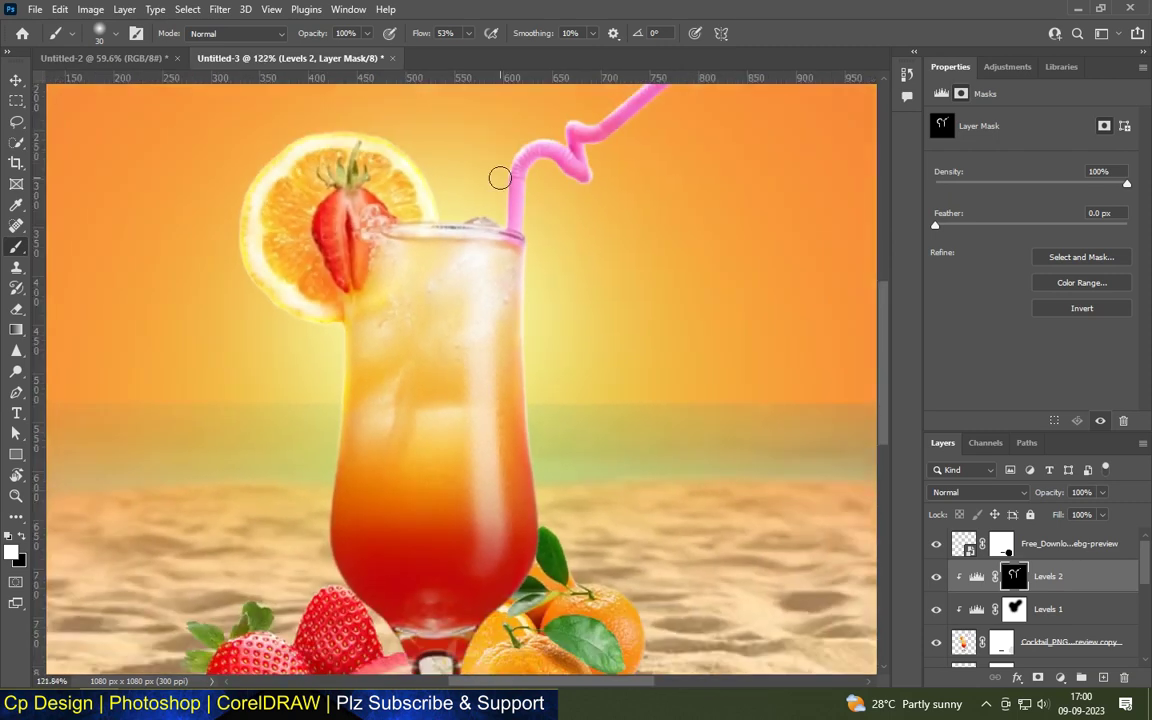
pyautogui.scroll(3, 458, 226)
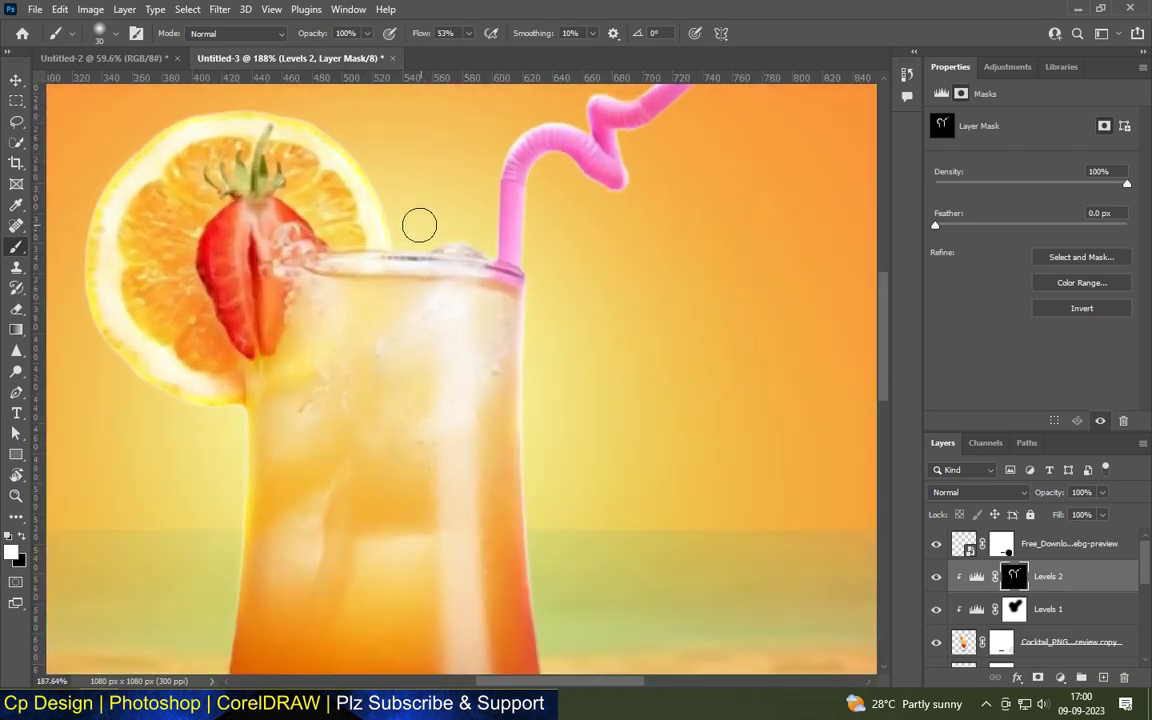
pyautogui.scroll(-3, 419, 225)
pyautogui.scroll(-2, 419, 225)
pyautogui.scroll(-2, 419, 225)
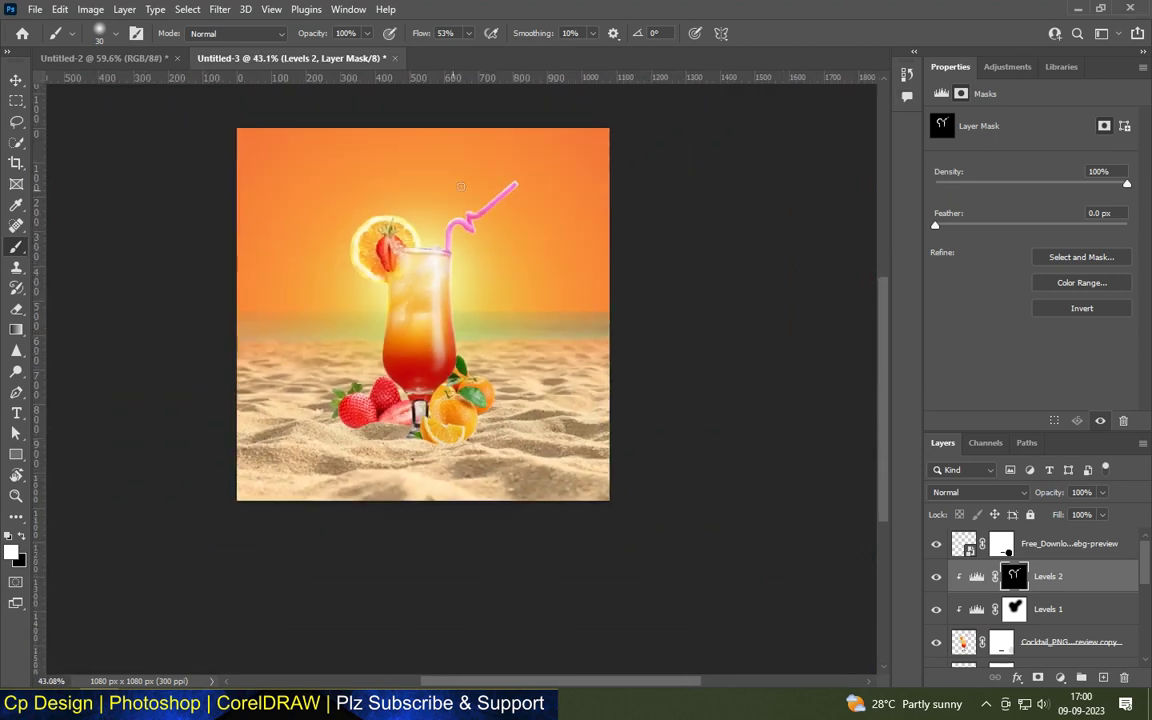
# Select the oranges layer in the scene.
pyautogui.scroll(1, 461, 186)
pyautogui.scroll(1, 461, 186)
pyautogui.scroll(2, 461, 186)
pyautogui.click(16, 80)
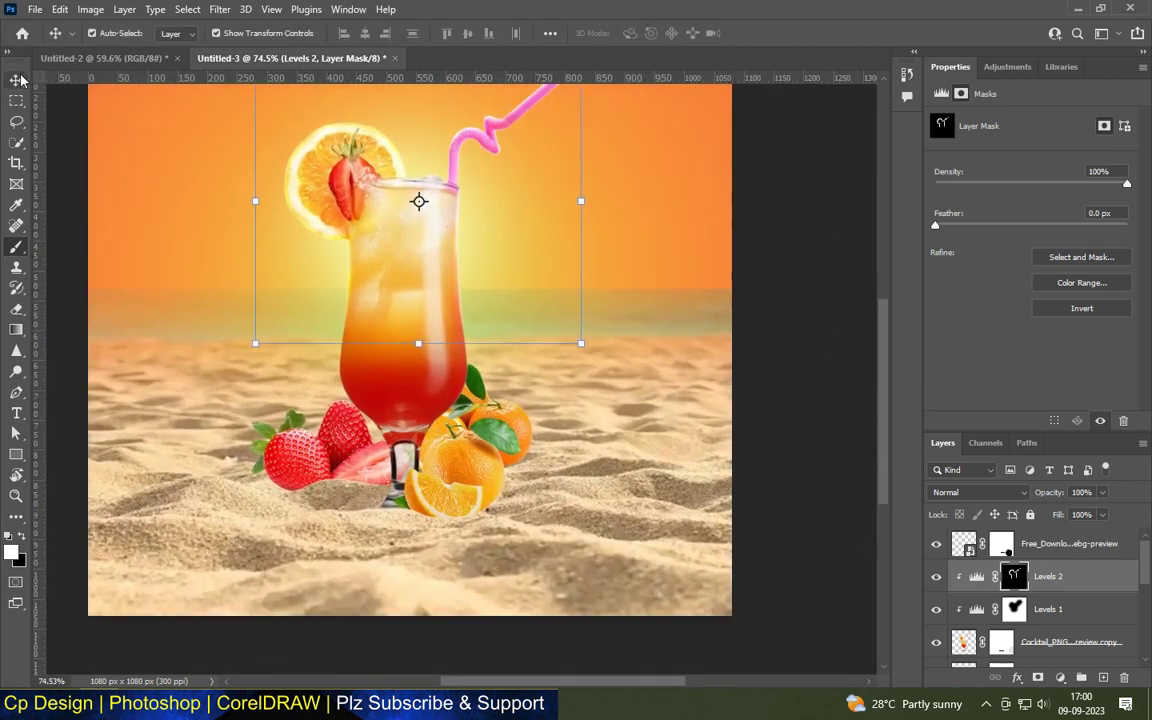
pyautogui.click(784, 489)
pyautogui.scroll(2, 496, 472)
pyautogui.scroll(1, 488, 487)
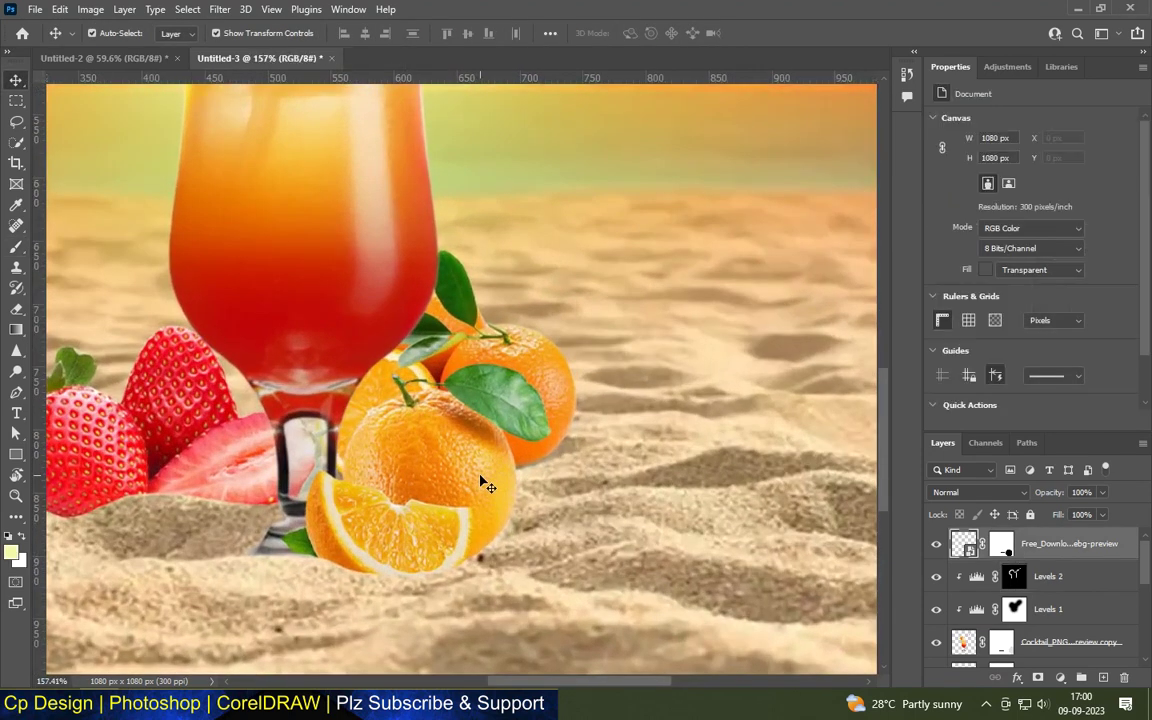
pyautogui.click(481, 485)
pyautogui.scroll(-1, 481, 485)
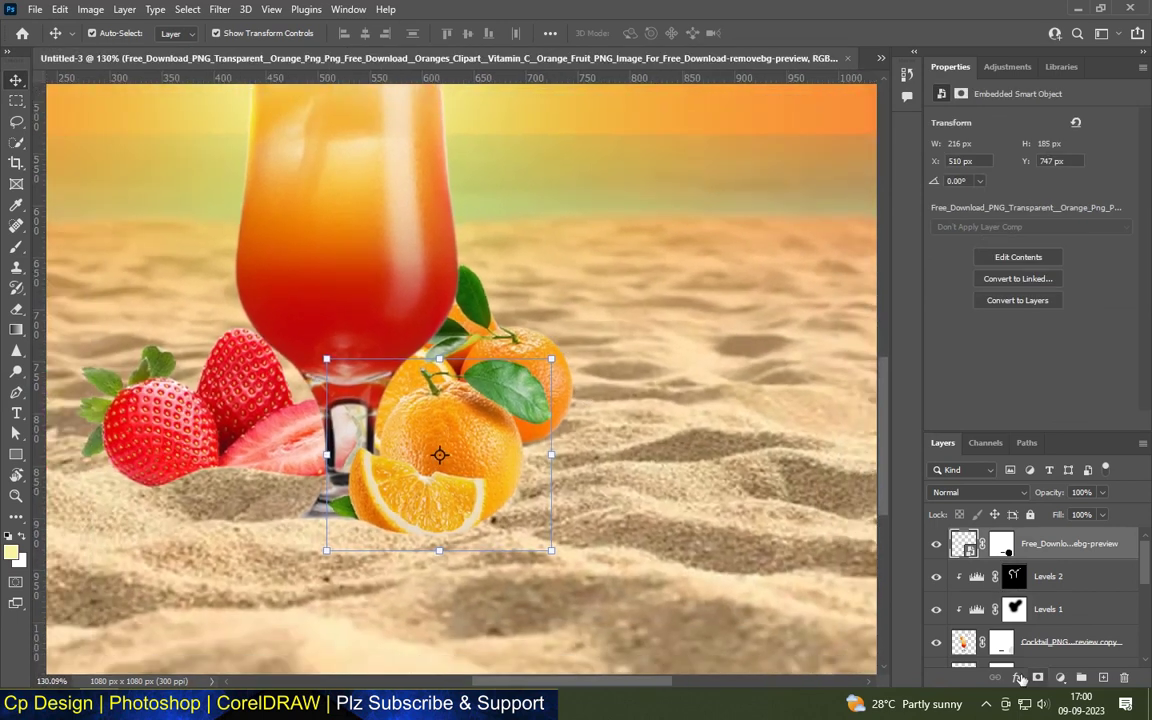
# Add a Levels 3 adjustment with output white 188, clipped to the oranges.
pyautogui.click(1058, 680)
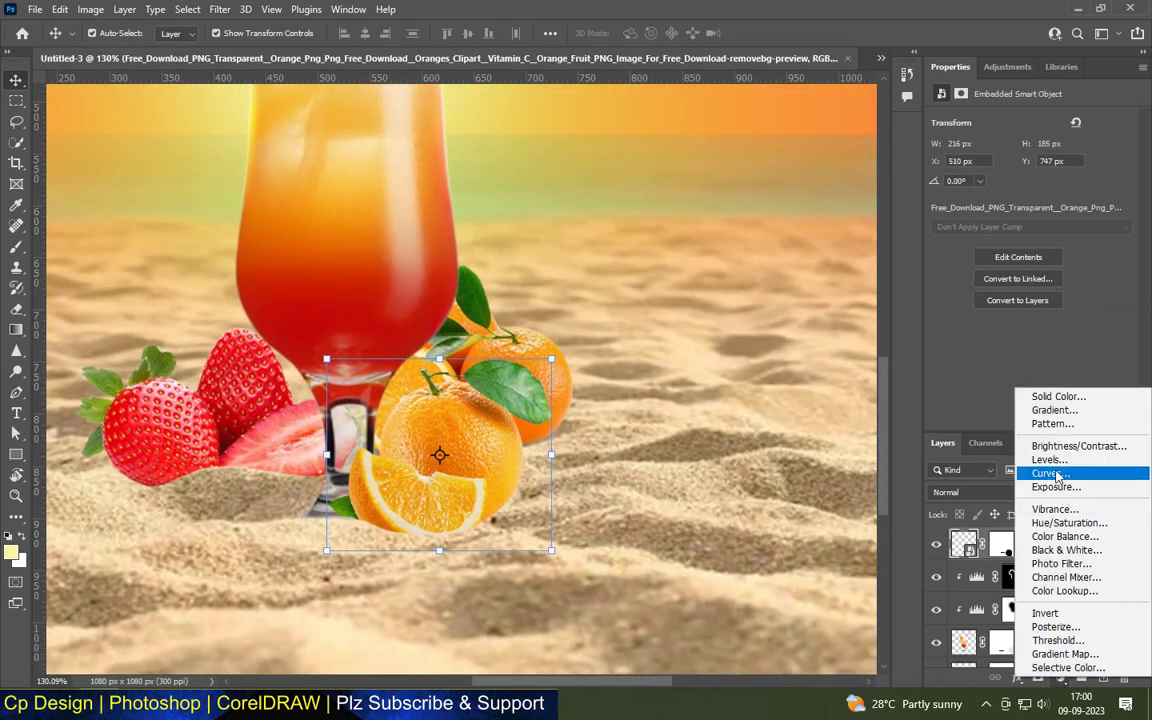
pyautogui.click(970, 414)
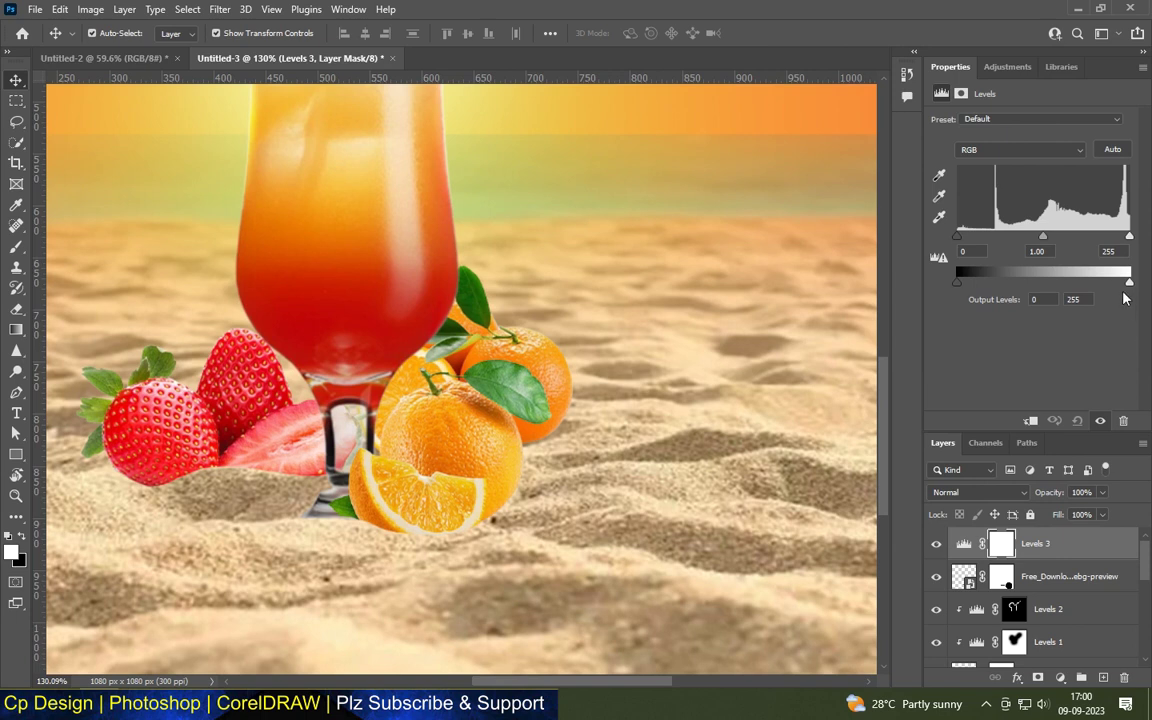
pyautogui.moveTo(1128, 282); pyautogui.dragTo(1016, 282)
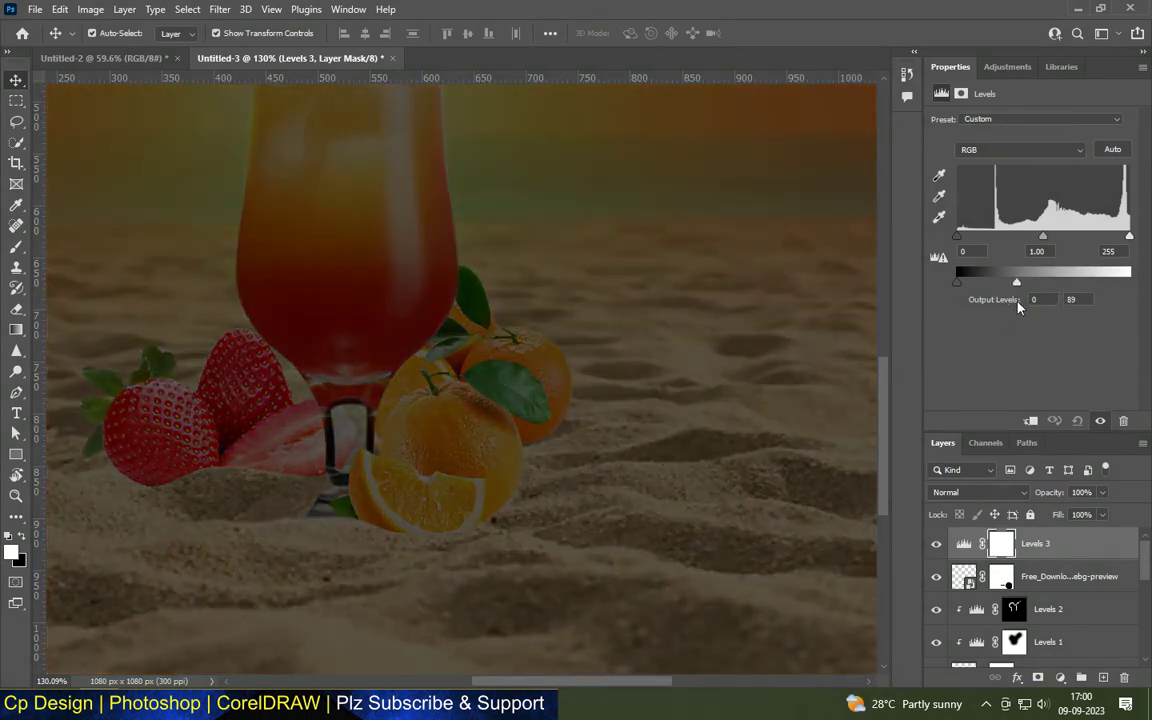
pyautogui.click(1031, 421)
pyautogui.moveTo(1016, 282); pyautogui.dragTo(1084, 282)
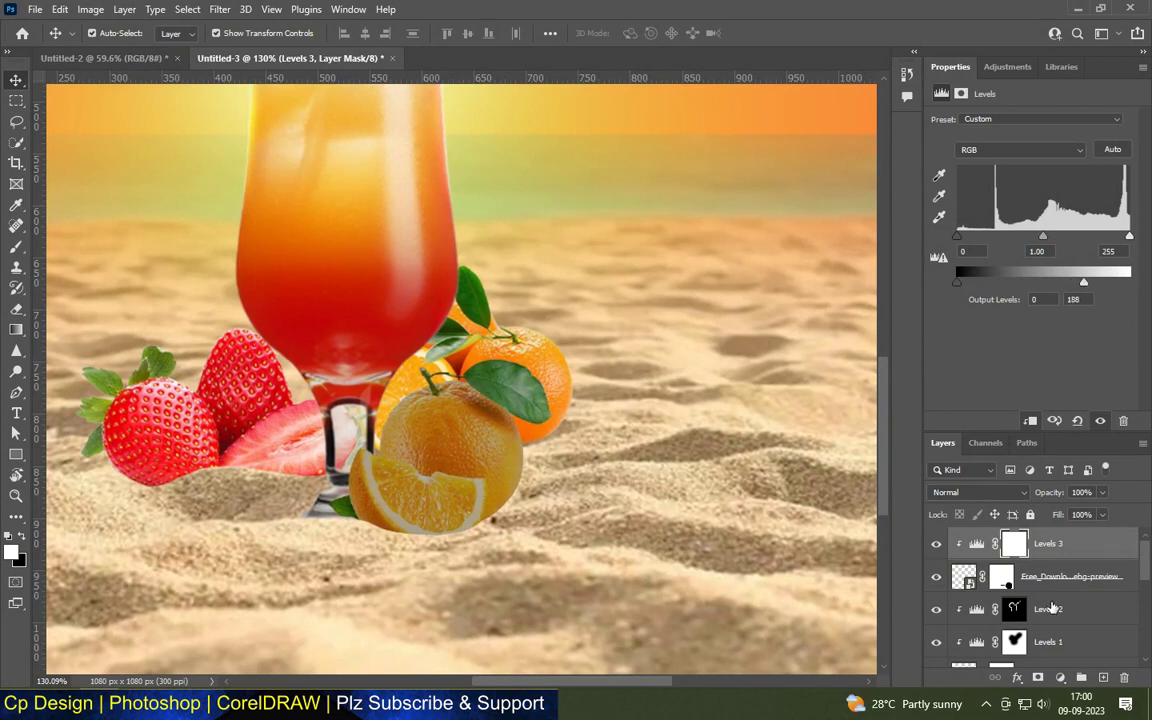
# Add a clipped Levels 4 with input white 139 and invert its mask to black.
pyautogui.click(1058, 677)
pyautogui.click(1030, 462)
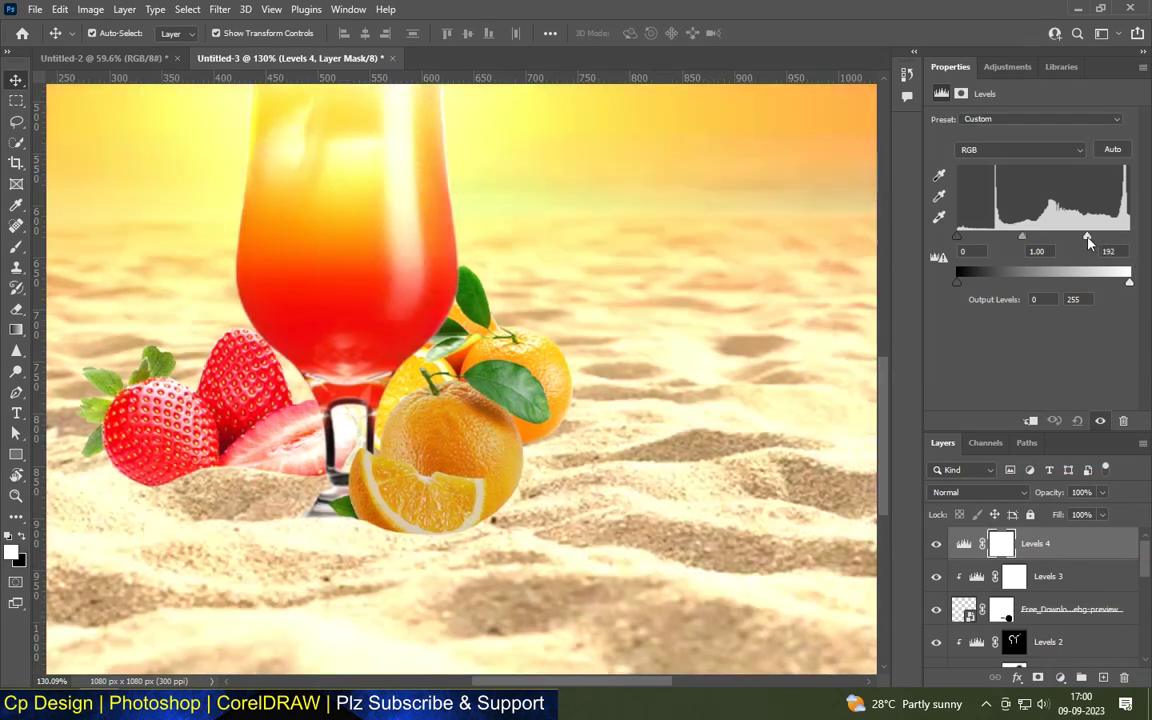
pyautogui.moveTo(1129, 236); pyautogui.dragTo(1051, 236)
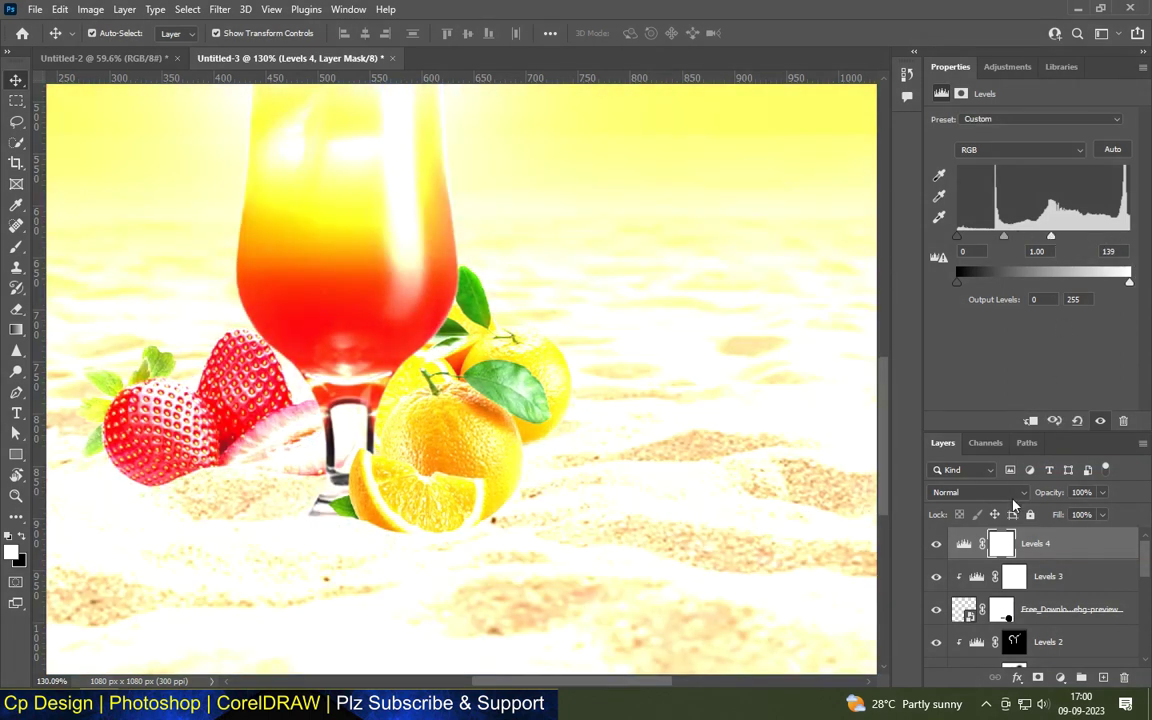
pyautogui.keyDown('alt'); pyautogui.click(1016, 548); pyautogui.keyUp('alt')
pyautogui.hotkey('ctrl', 'i')
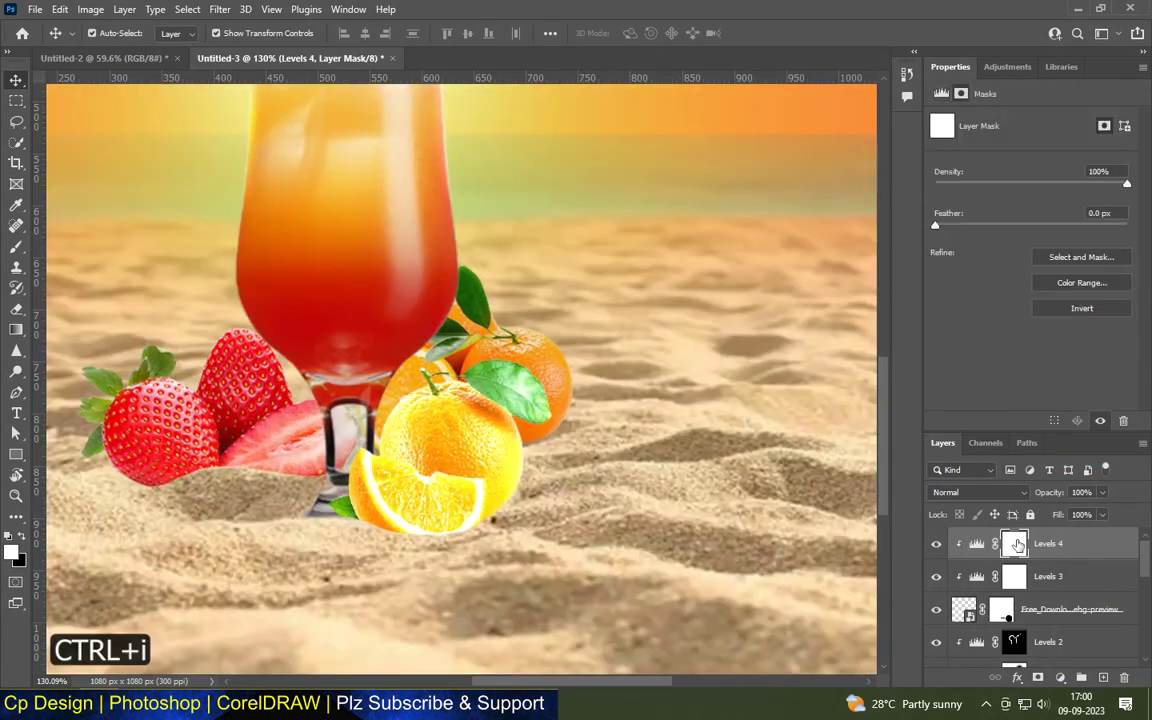
pyautogui.click(1013, 578)
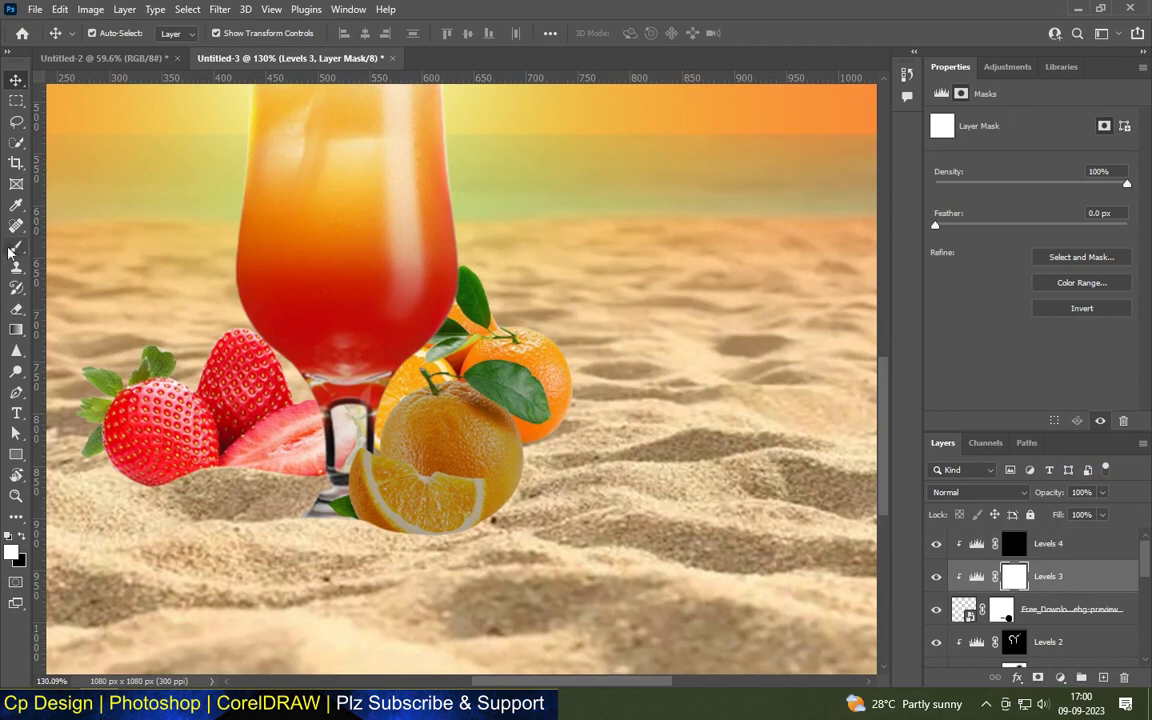
# Shade the front orange near the stem on the Levels 3 mask with a size-150 brush.
pyautogui.press('b')
pyautogui.press(']')
pyautogui.press(']')
pyautogui.press(']')
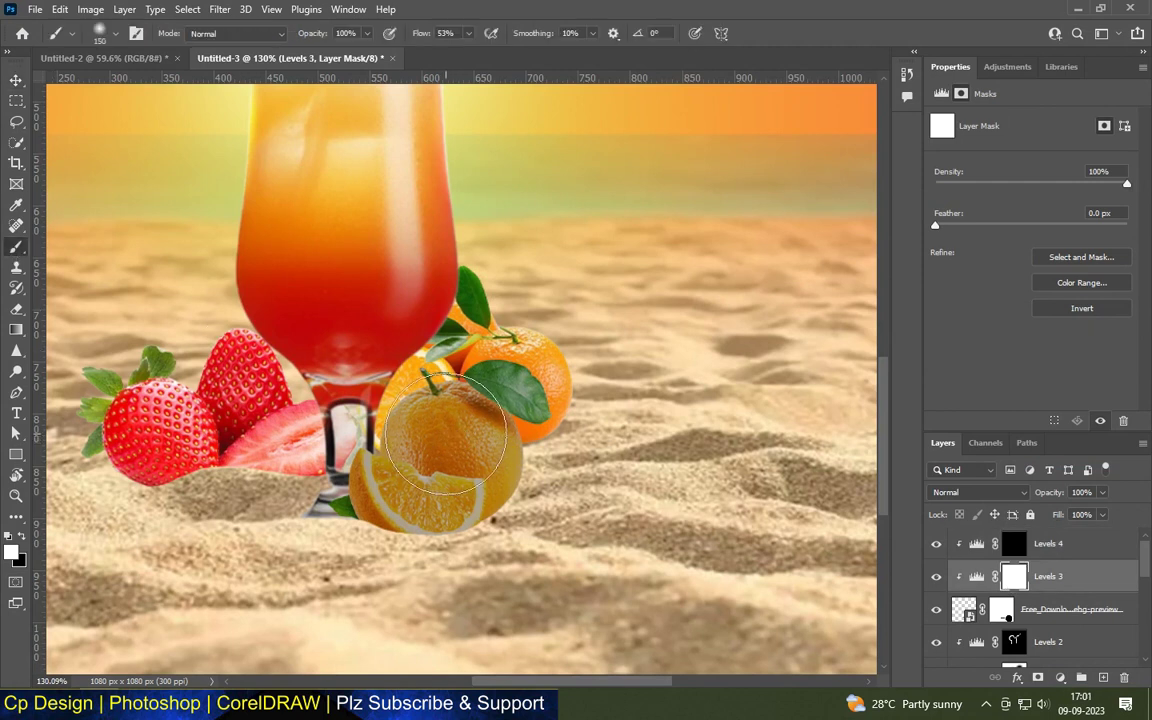
pyautogui.moveTo(440, 413)
pyautogui.mouseDown()
pyautogui.moveTo(378, 432)
pyautogui.moveTo(414, 413)
pyautogui.mouseUp()
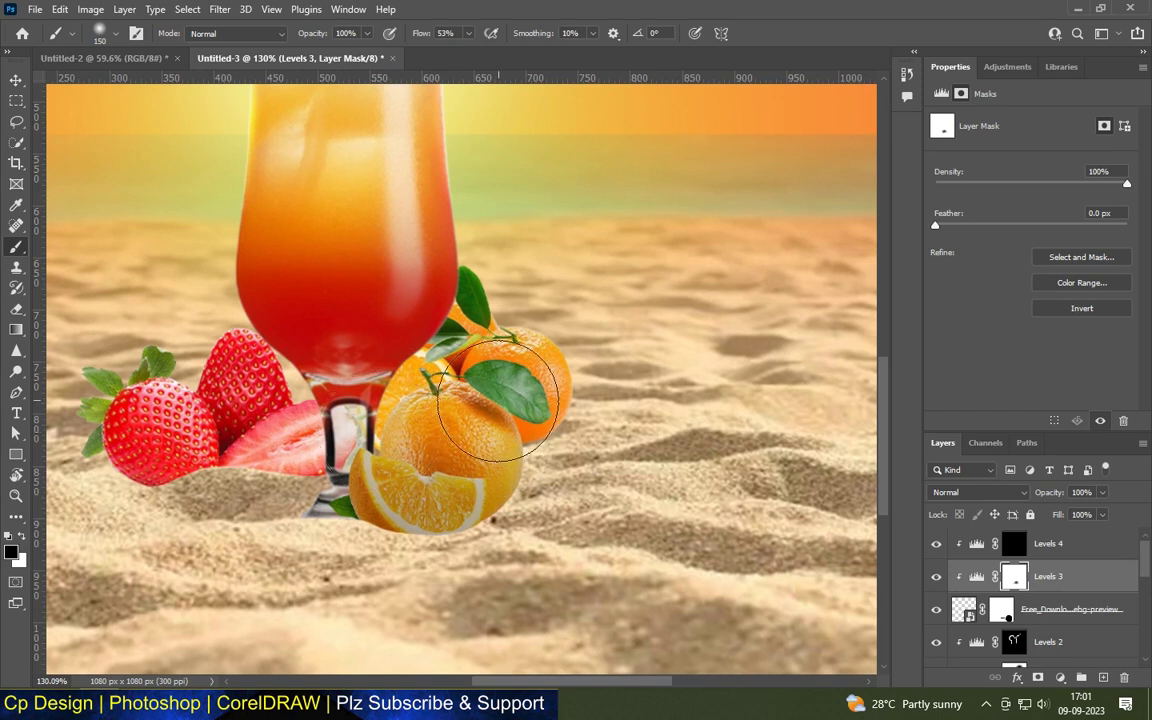
pyautogui.scroll(2, 414, 413)
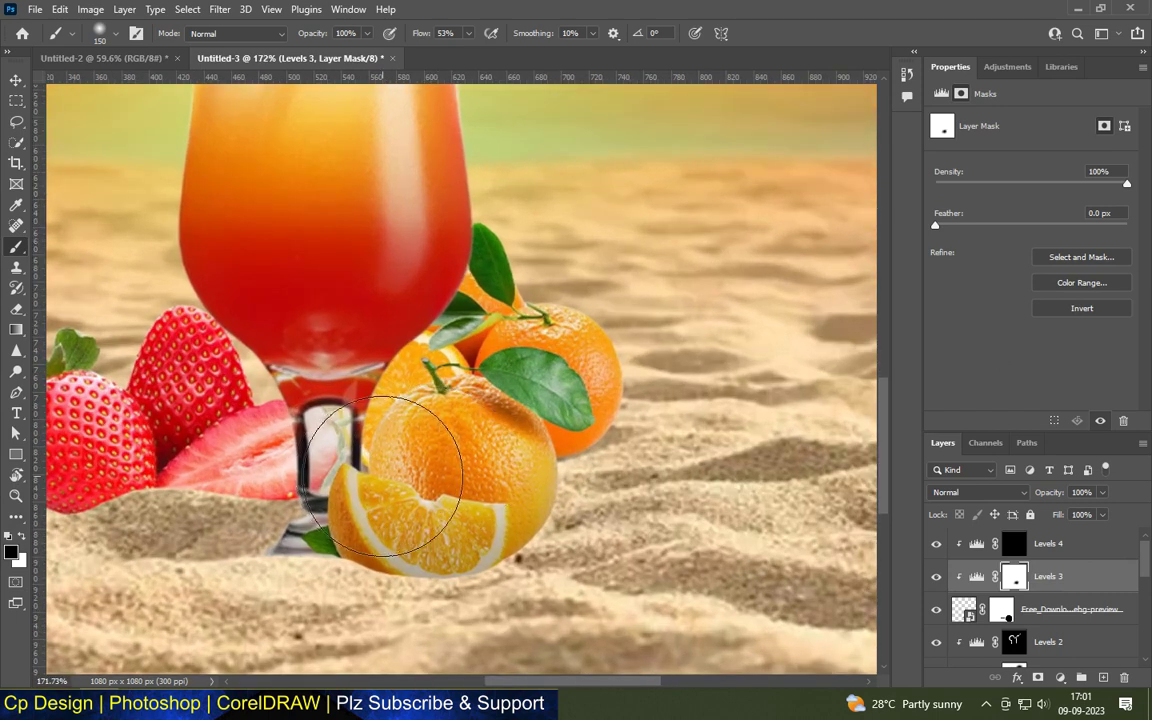
# On the Levels 4 mask, brighten the green leaf and the orange's top with a size-35 brush.
pyautogui.click(1005, 541)
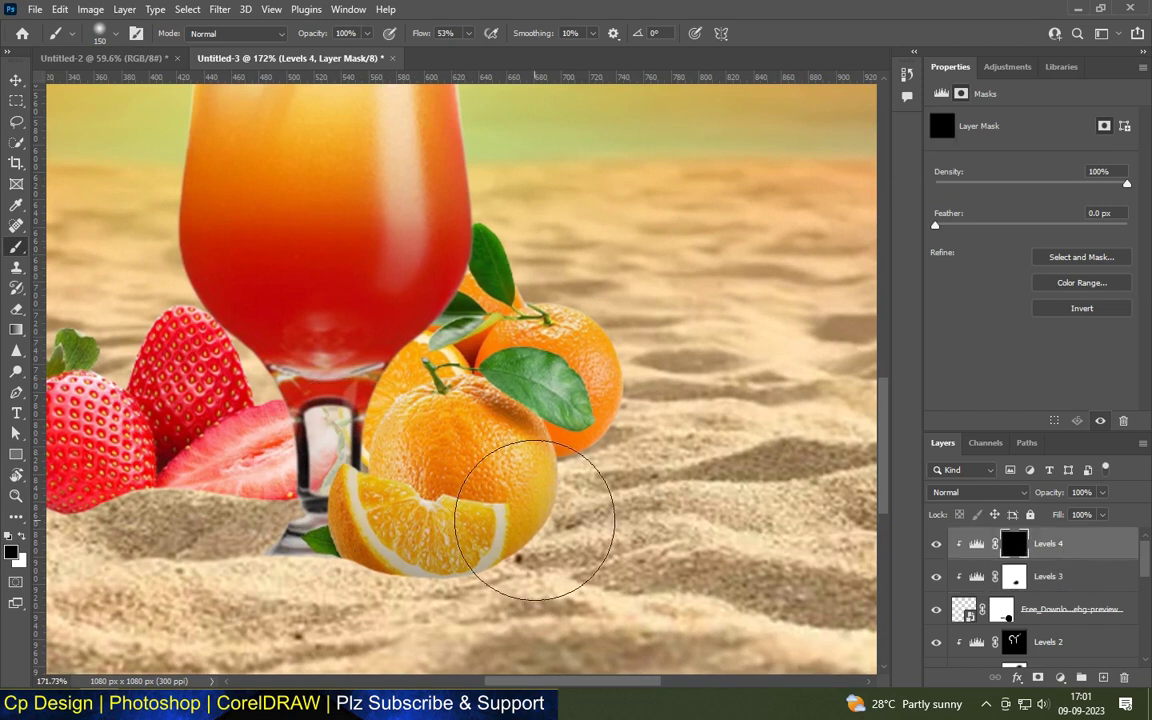
pyautogui.press('[')
pyautogui.press('[')
pyautogui.press('[')
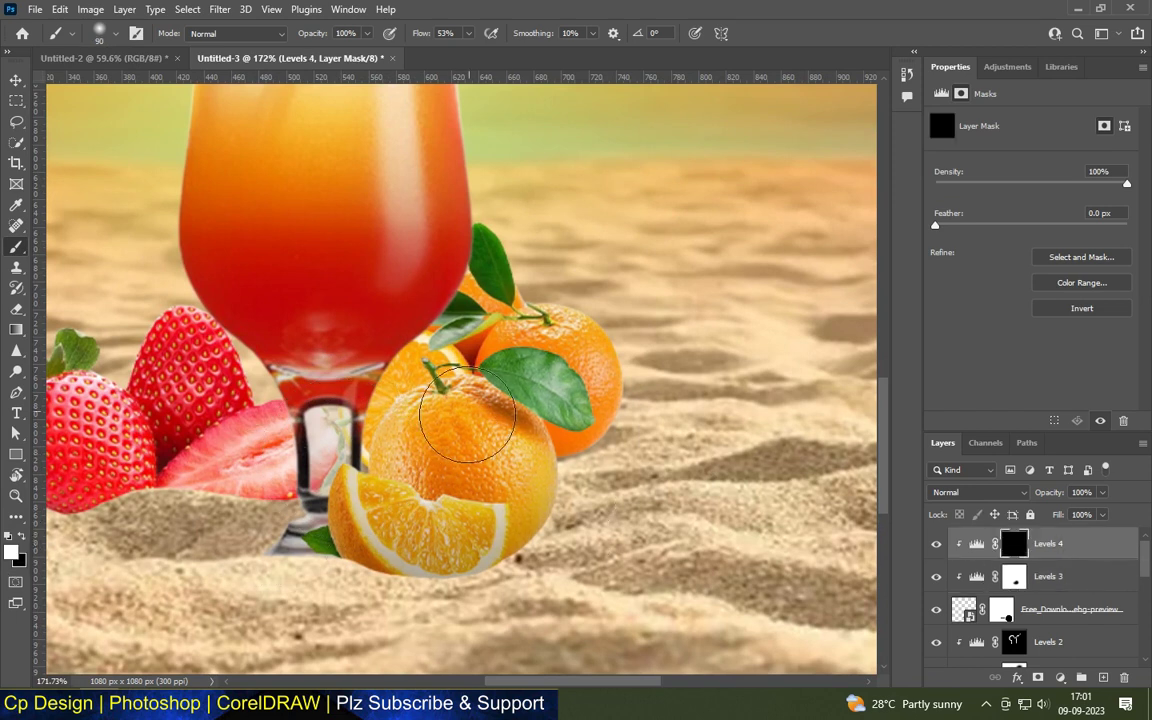
pyautogui.scroll(3, 463, 424)
pyautogui.press('[')
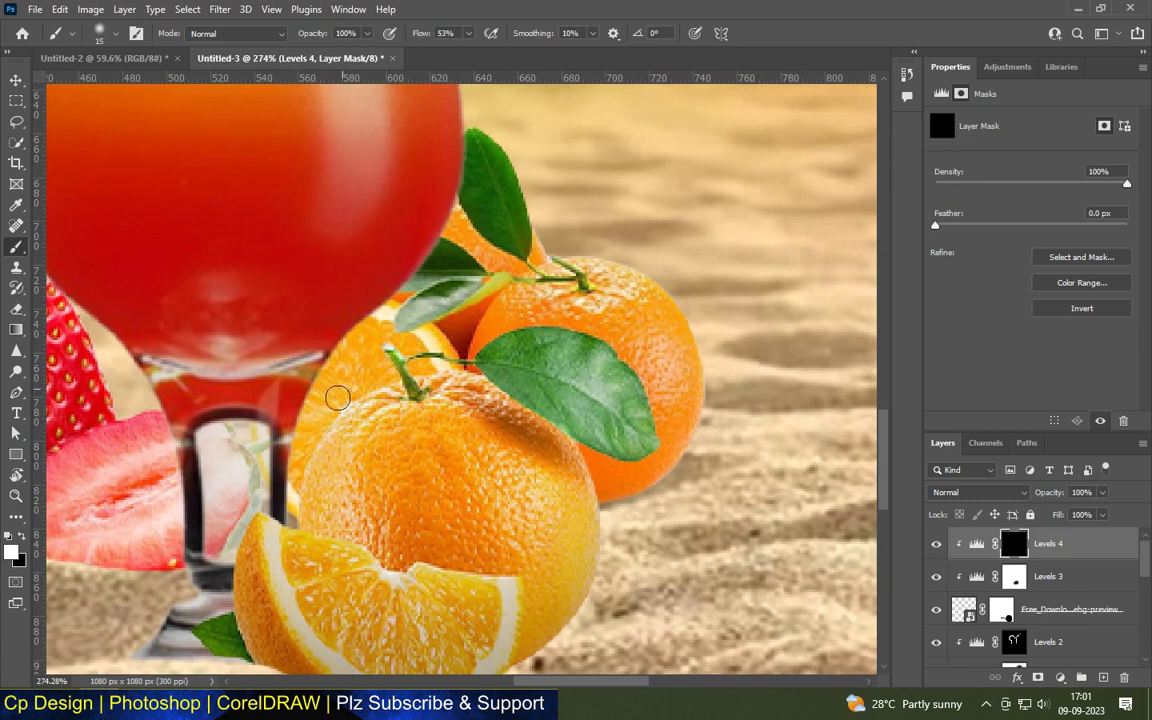
pyautogui.press(']')
pyautogui.press(']')
pyautogui.moveTo(394, 378)
pyautogui.mouseDown()
pyautogui.moveTo(591, 398)
pyautogui.moveTo(489, 389)
pyautogui.mouseUp()
pyautogui.scroll(-2, 490, 390)
pyautogui.scroll(-4, 465, 382)
pyautogui.scroll(3, 449, 375)
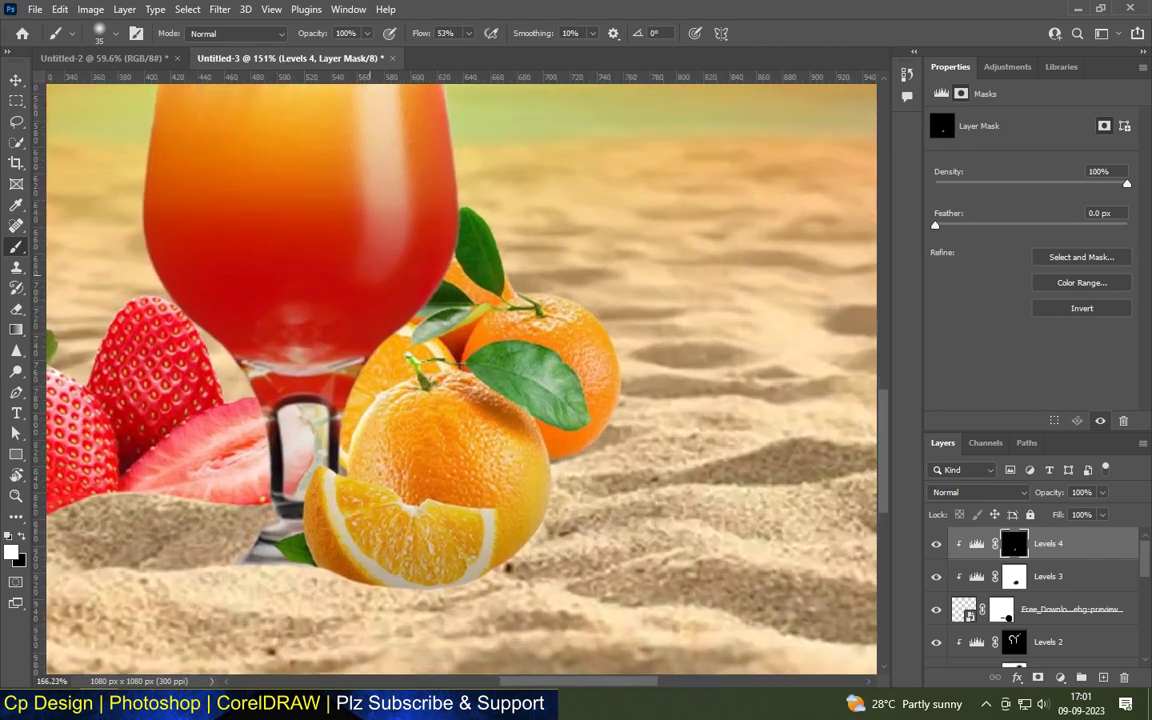
pyautogui.scroll(3, 465, 388)
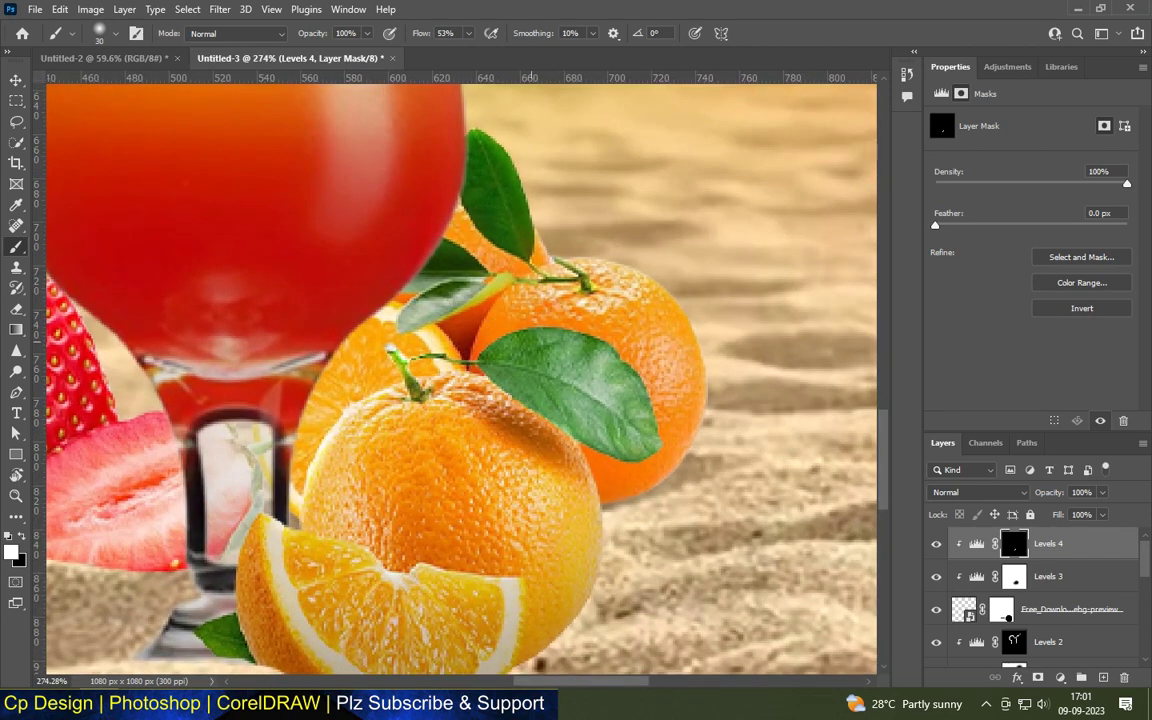
pyautogui.moveTo(468, 362); pyautogui.dragTo(659, 373)
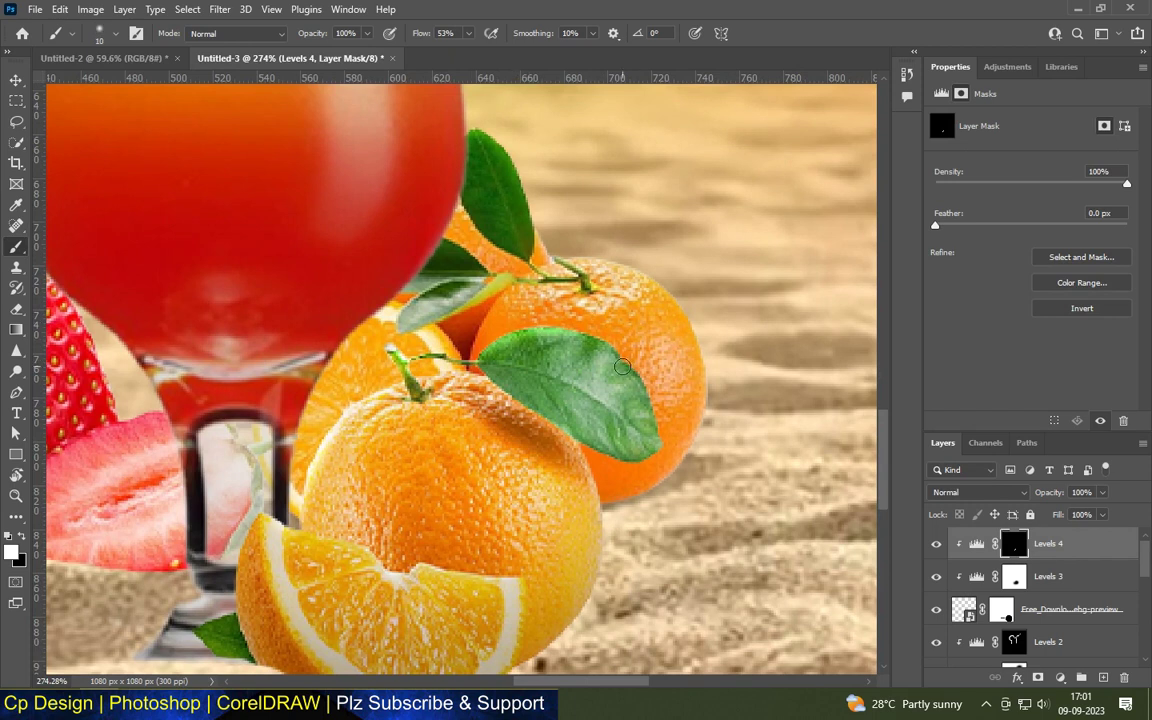
# At 66% flow and brush size 20, paint white over the rear orange's leaf.
pyautogui.click(468, 33)
pyautogui.click(538, 225)
pyautogui.press('[')
pyautogui.press('[')
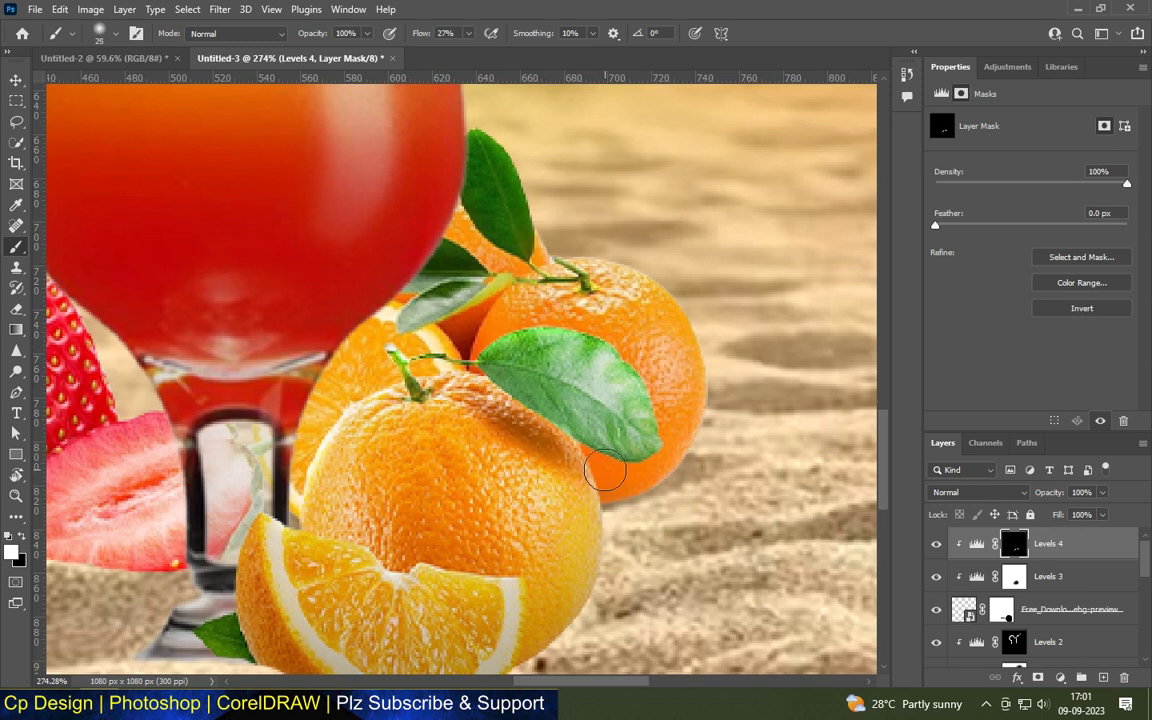
pyautogui.moveTo(468, 33); pyautogui.dragTo(450, 48)
pyautogui.press(']')
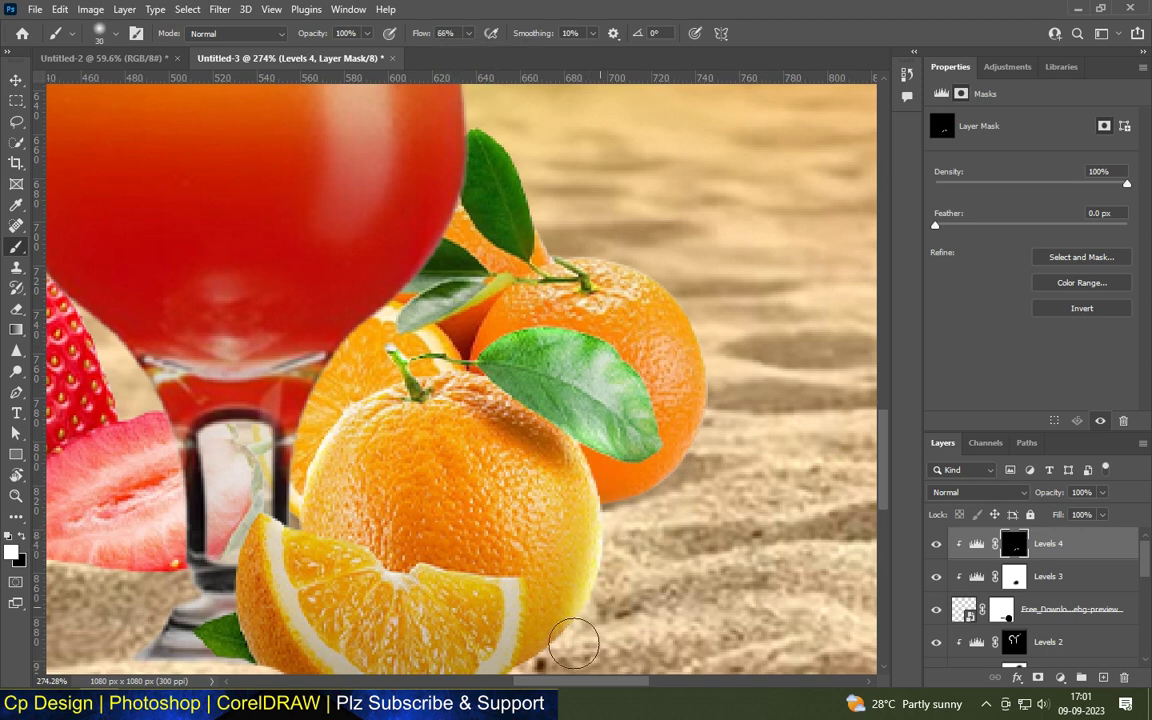
pyautogui.scroll(-3, 527, 571)
pyautogui.scroll(2, 470, 470)
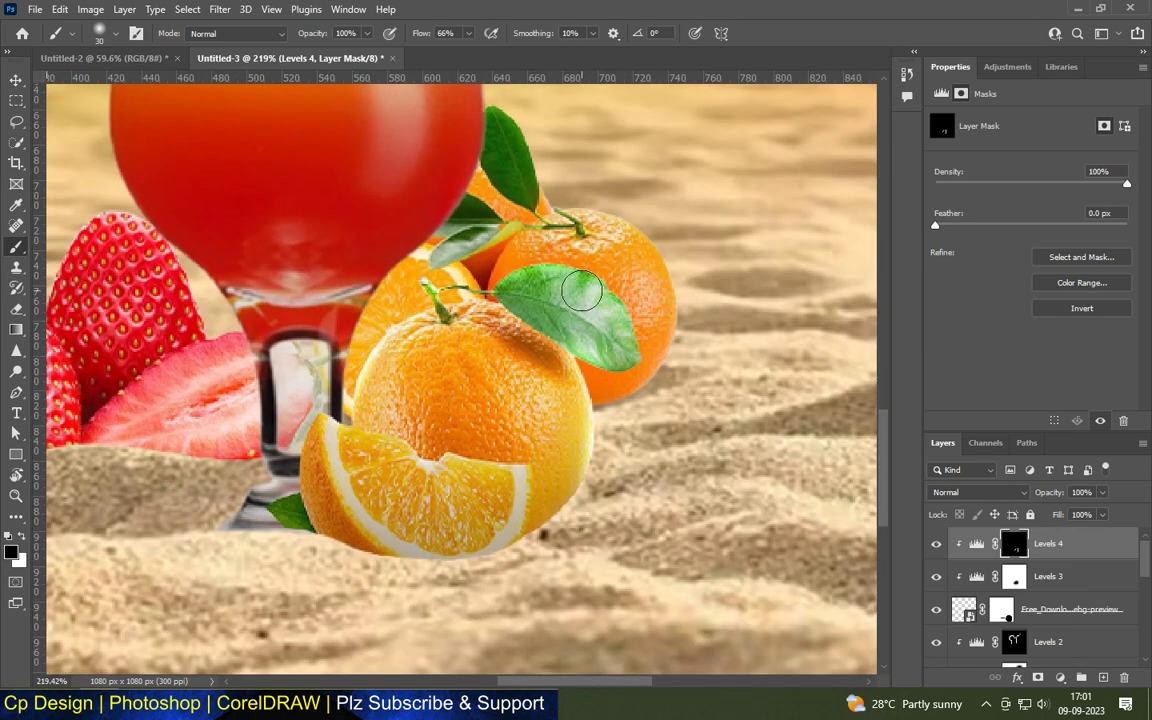
pyautogui.scroll(1, 580, 291)
pyautogui.press('[')
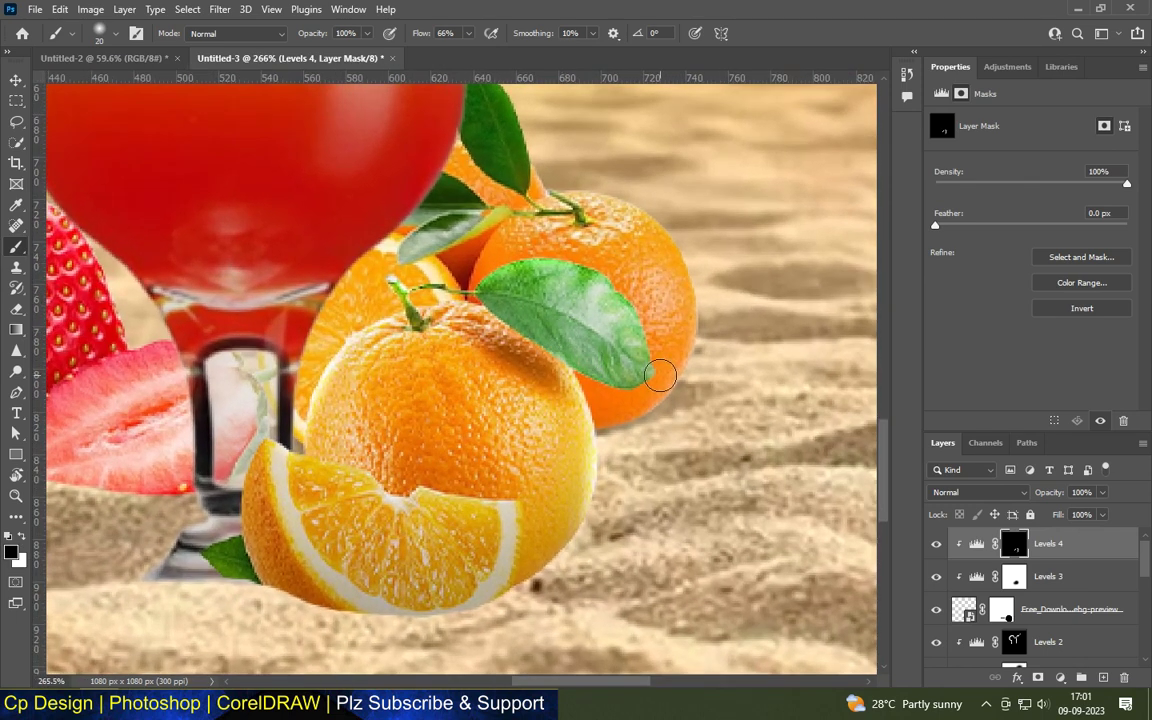
pyautogui.click(22, 540)
pyautogui.moveTo(445, 245); pyautogui.dragTo(577, 295)
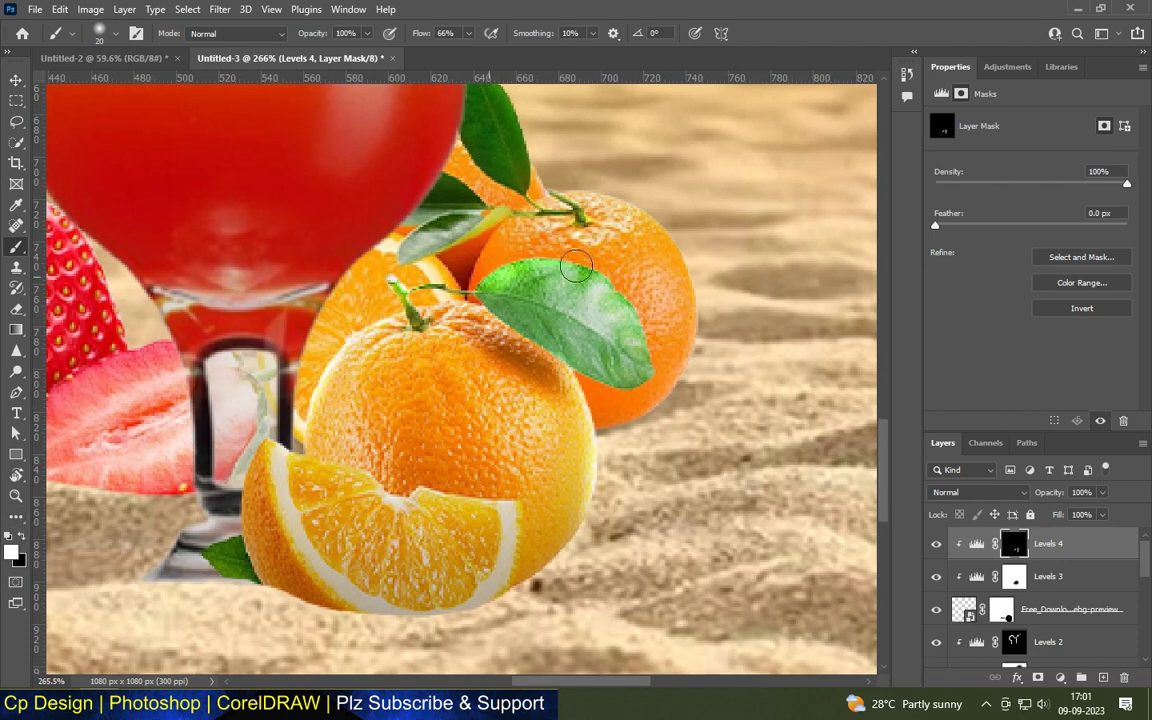
# Dab a highlight on the orange slice's edge with a size-15 brush.
pyautogui.scroll(-5, 577, 295)
pyautogui.scroll(5, 497, 288)
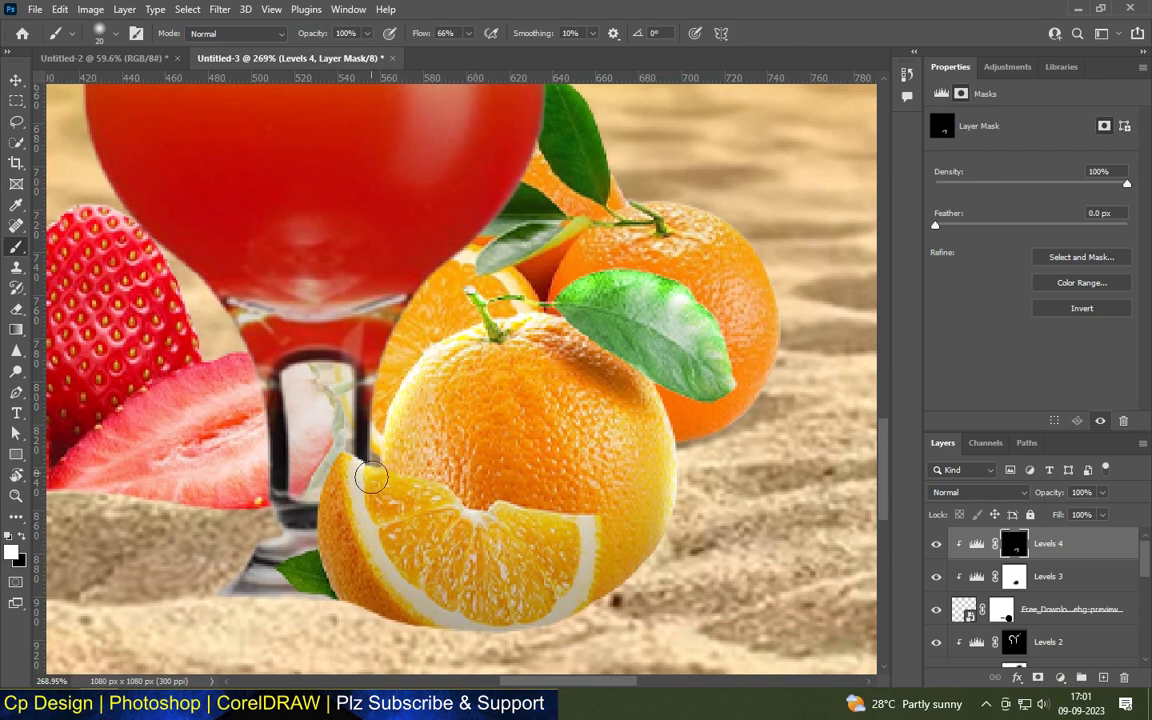
pyautogui.scroll(-1, 410, 259)
pyautogui.scroll(-2, 300, 400)
pyautogui.scroll(3, 290, 370)
pyautogui.scroll(2, 277, 350)
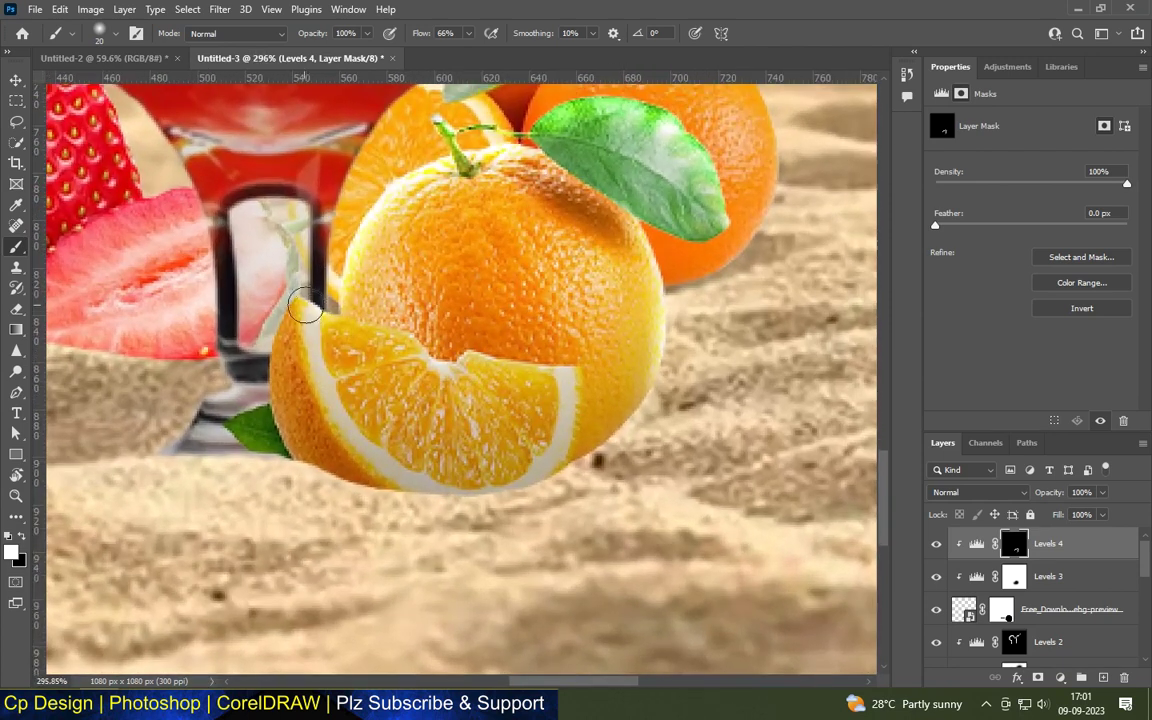
pyautogui.press('[')
pyautogui.click(356, 321)
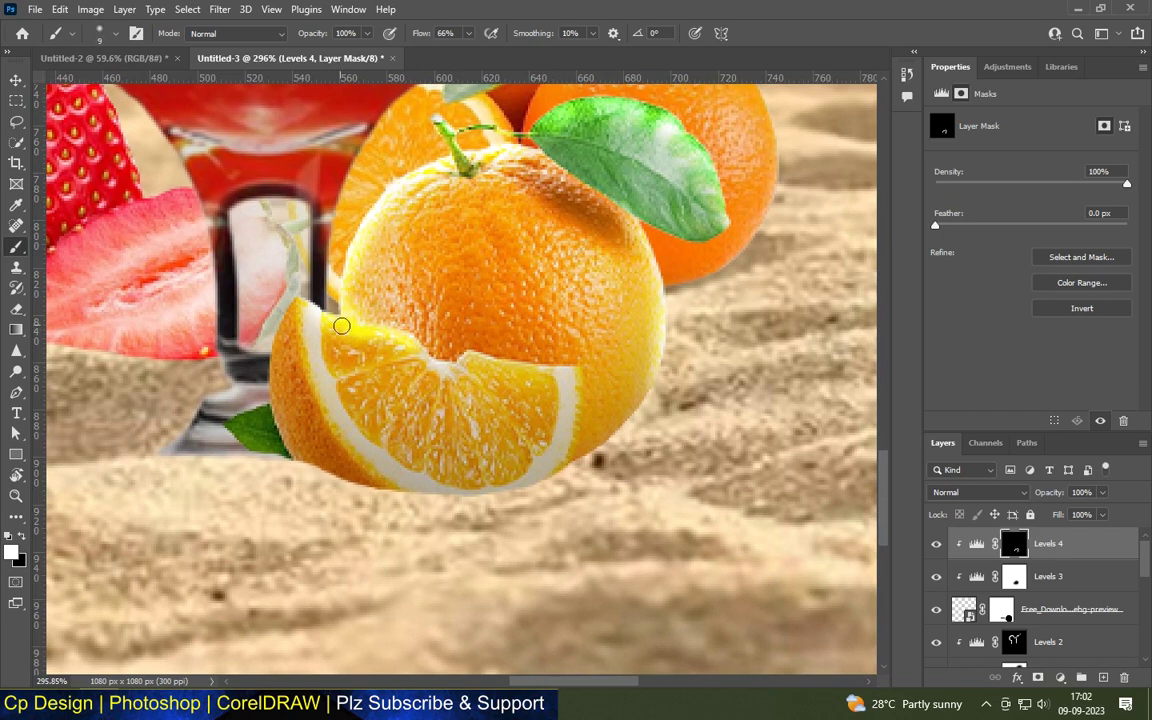
pyautogui.scroll(-4, 370, 320)
pyautogui.scroll(4, 380, 330)
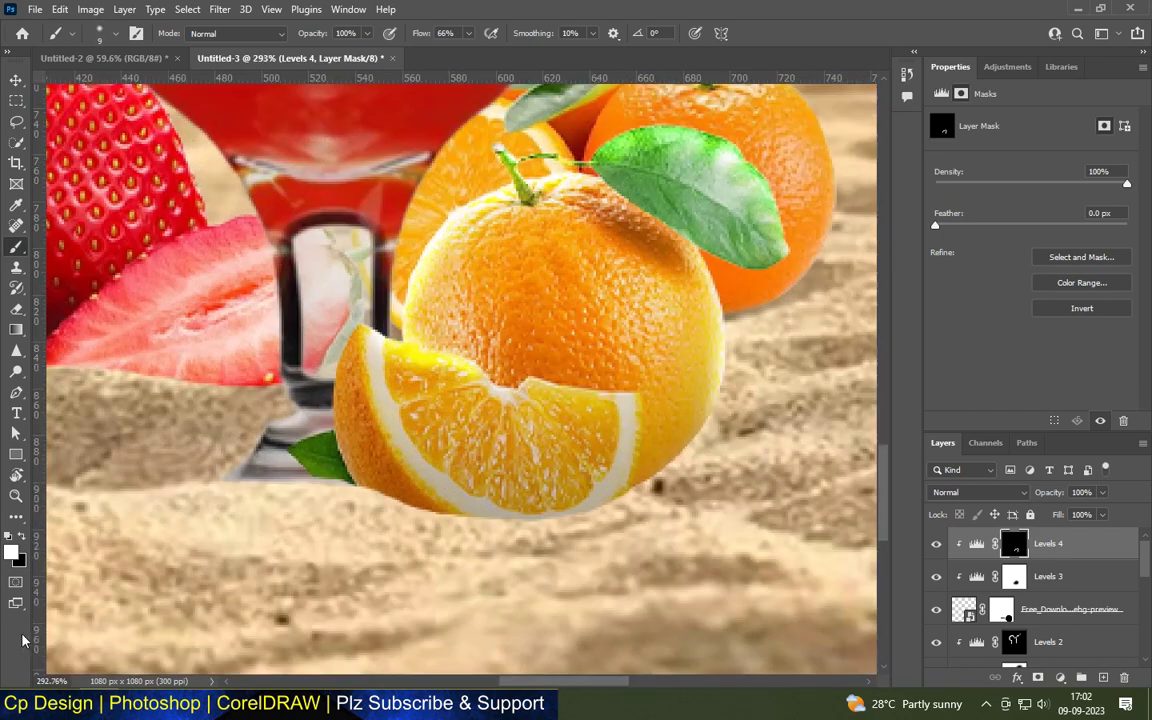
pyautogui.press(']')
pyautogui.press(']')
pyautogui.press(']')
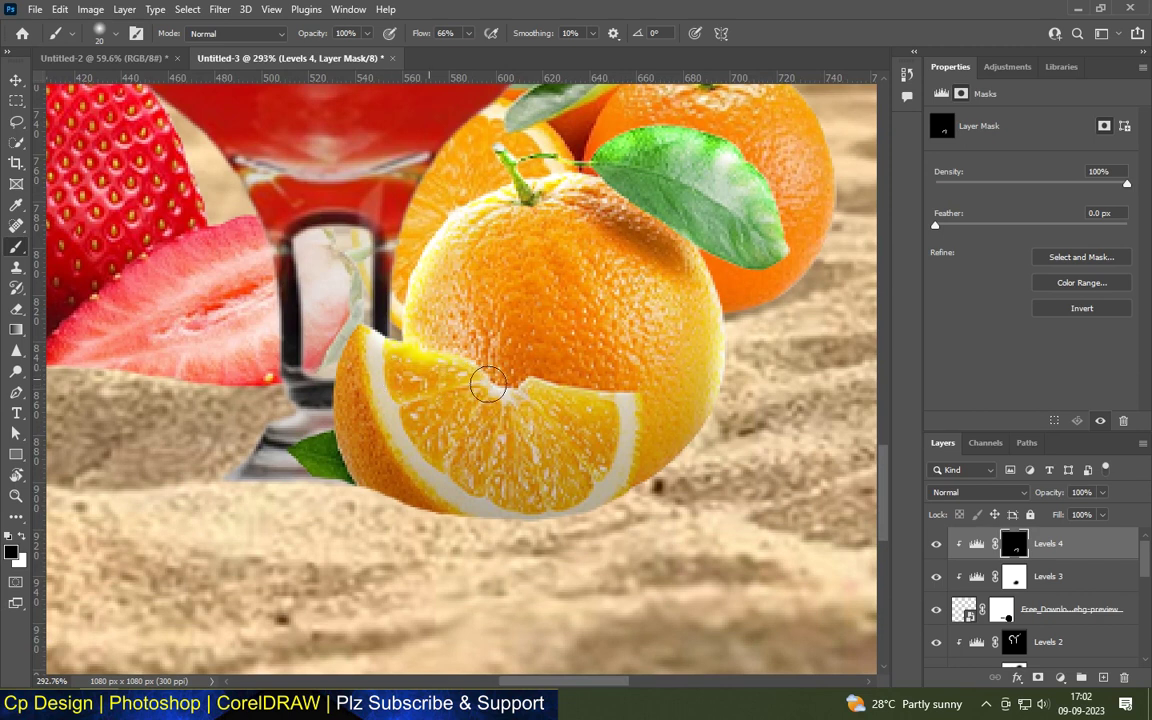
pyautogui.scroll(-4, 425, 410)
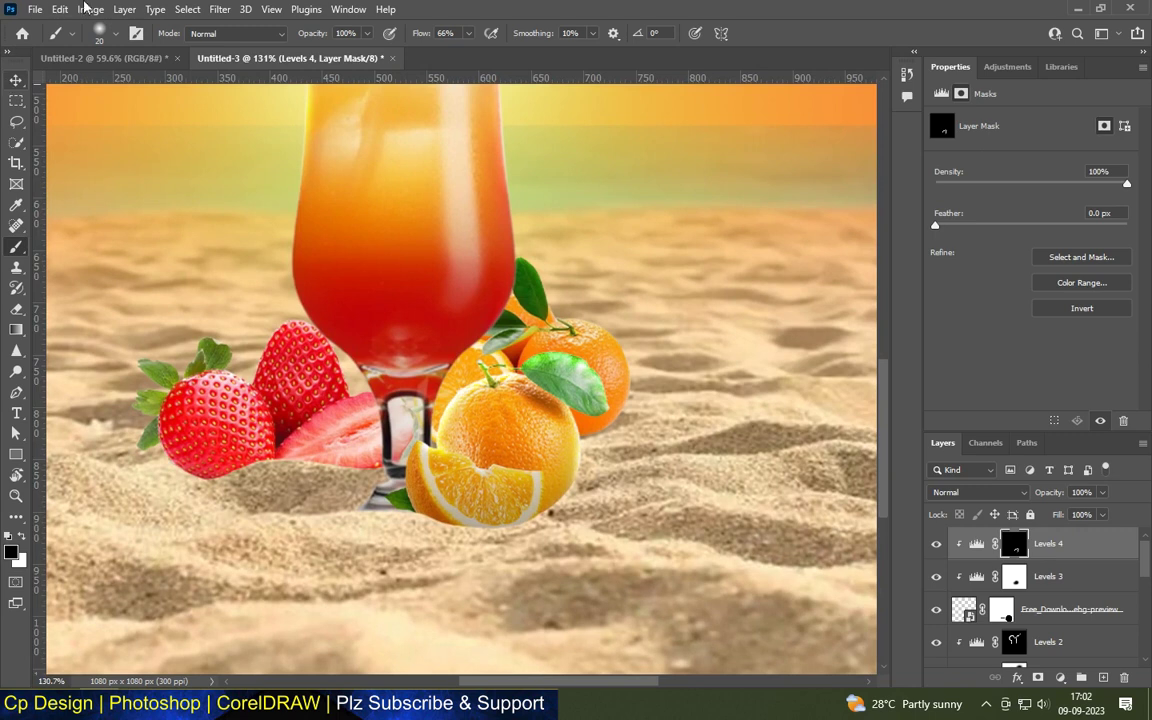
pyautogui.click(15, 82)
# Add a Levels 5 adjustment with output white 200, clipped to the Naranja layer.
pyautogui.click(738, 255)
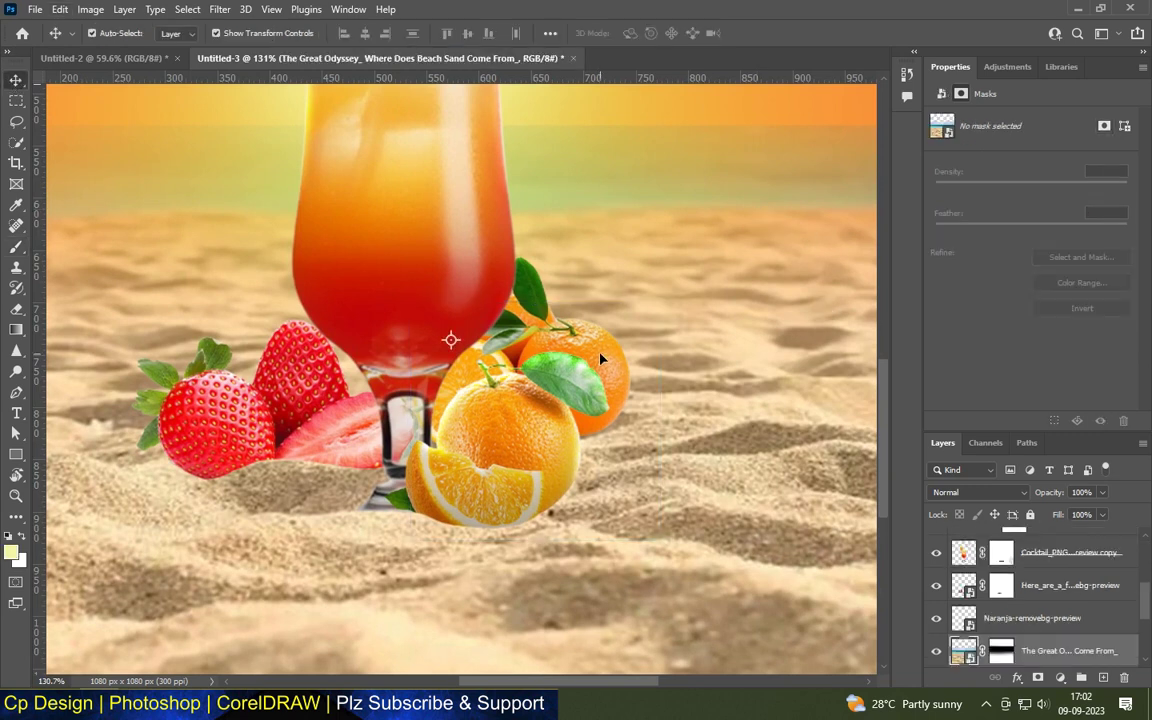
pyautogui.click(520, 352)
pyautogui.click(1060, 679)
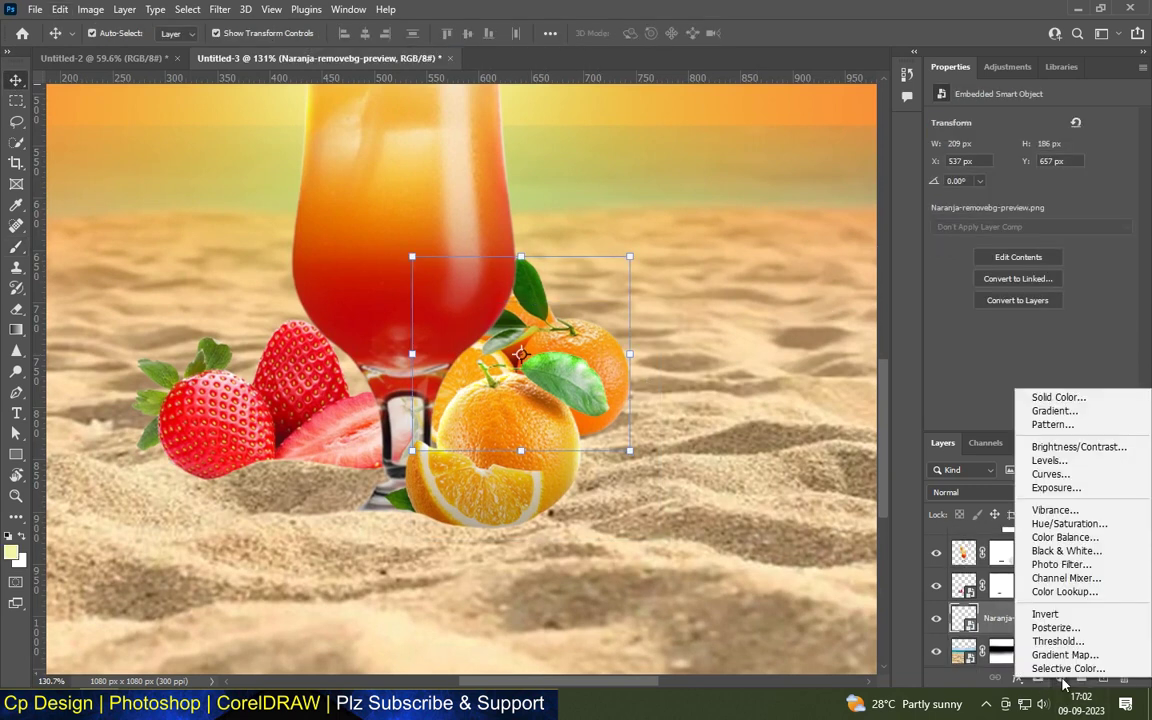
pyautogui.click(966, 425)
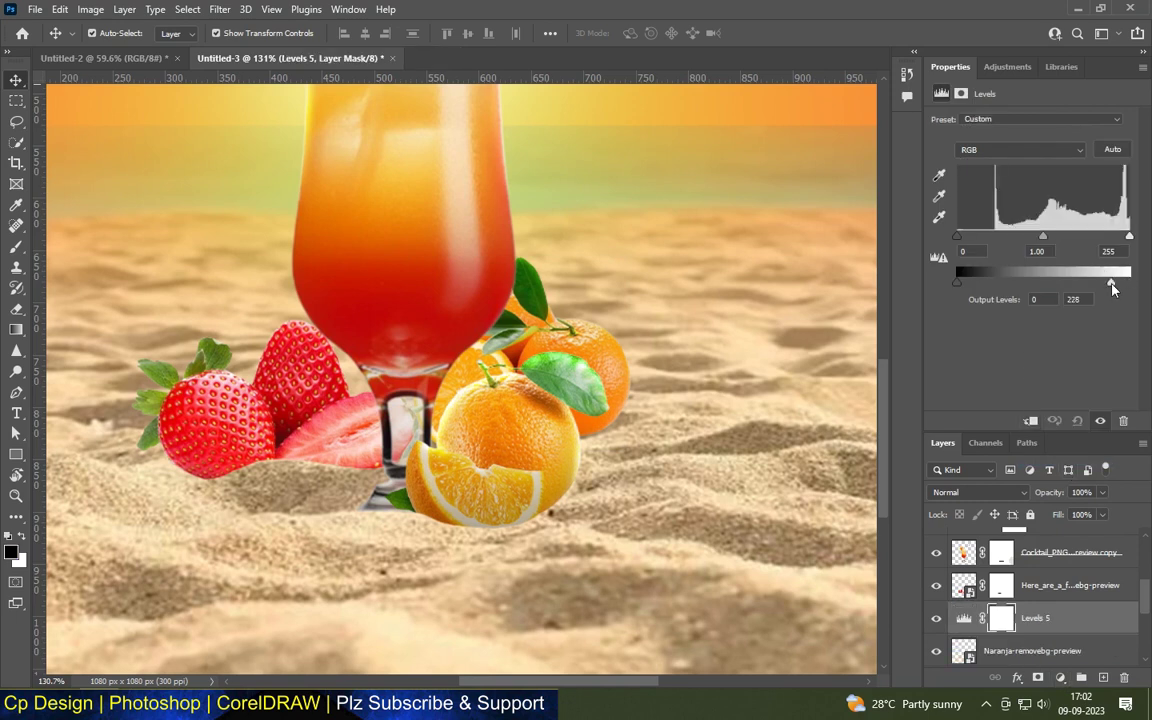
pyautogui.moveTo(1113, 288); pyautogui.dragTo(1091, 283)
pyautogui.keyDown('alt'); pyautogui.click(990, 634); pyautogui.keyUp('alt')
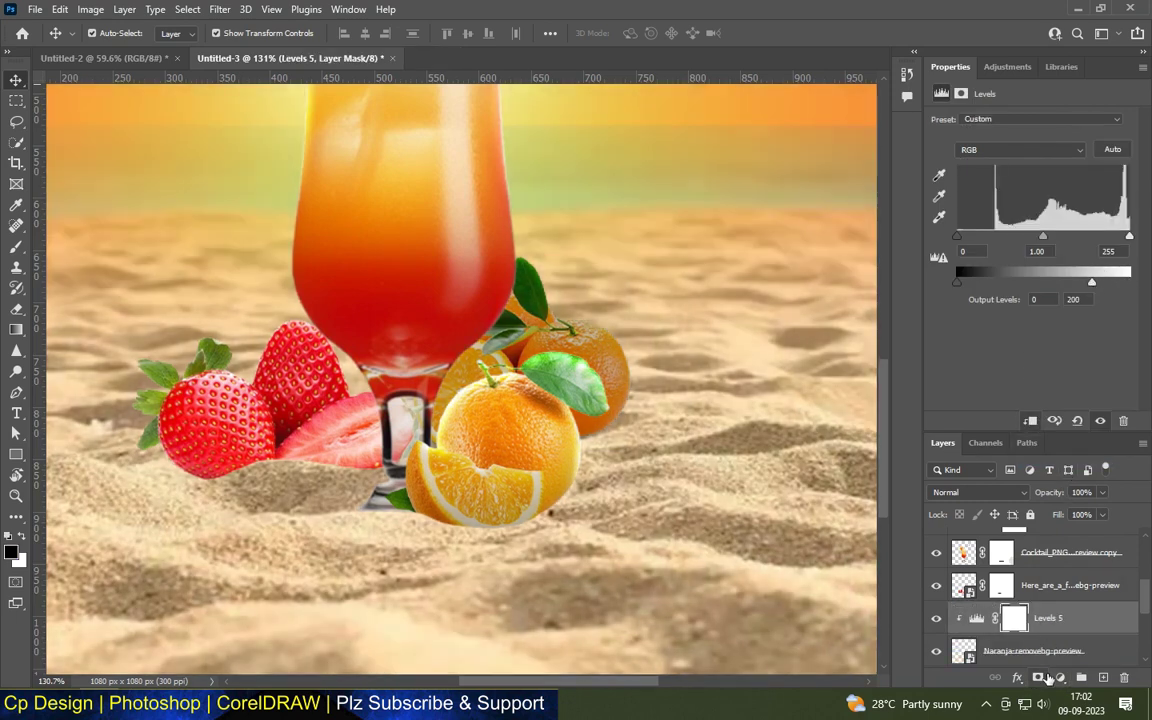
# Add a clipped Levels 6 with input white 130 and invert its mask to black.
pyautogui.click(1060, 679)
pyautogui.click(1035, 460)
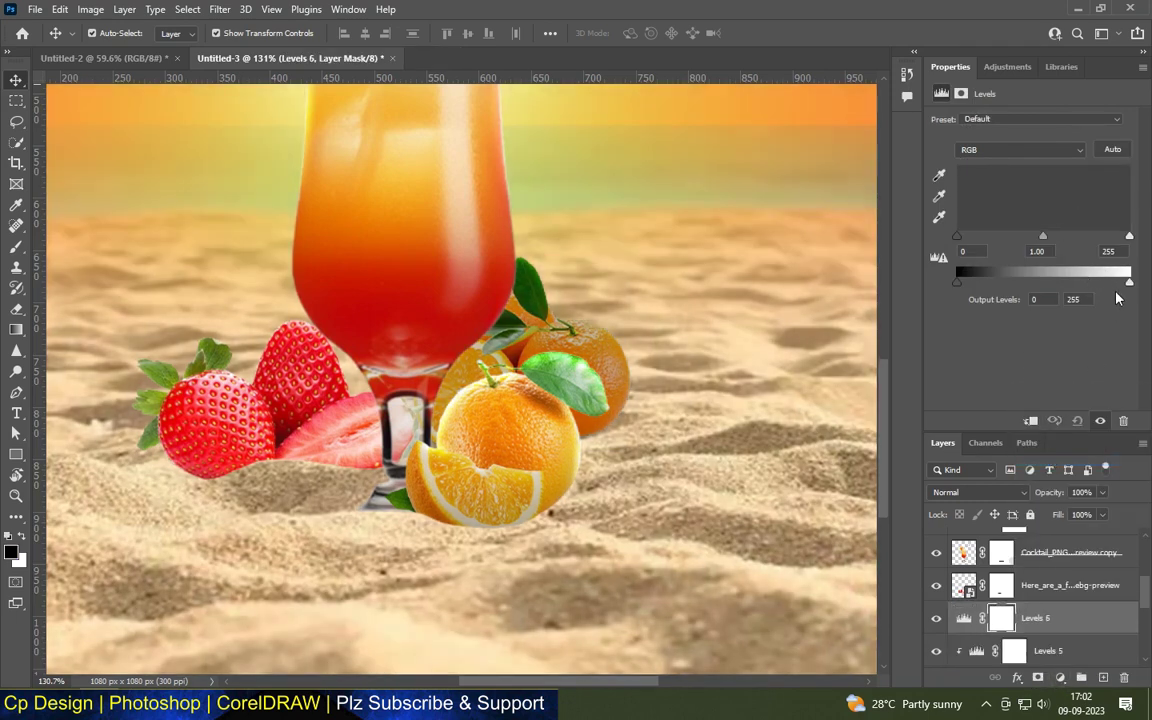
pyautogui.moveTo(1129, 236); pyautogui.dragTo(1045, 236)
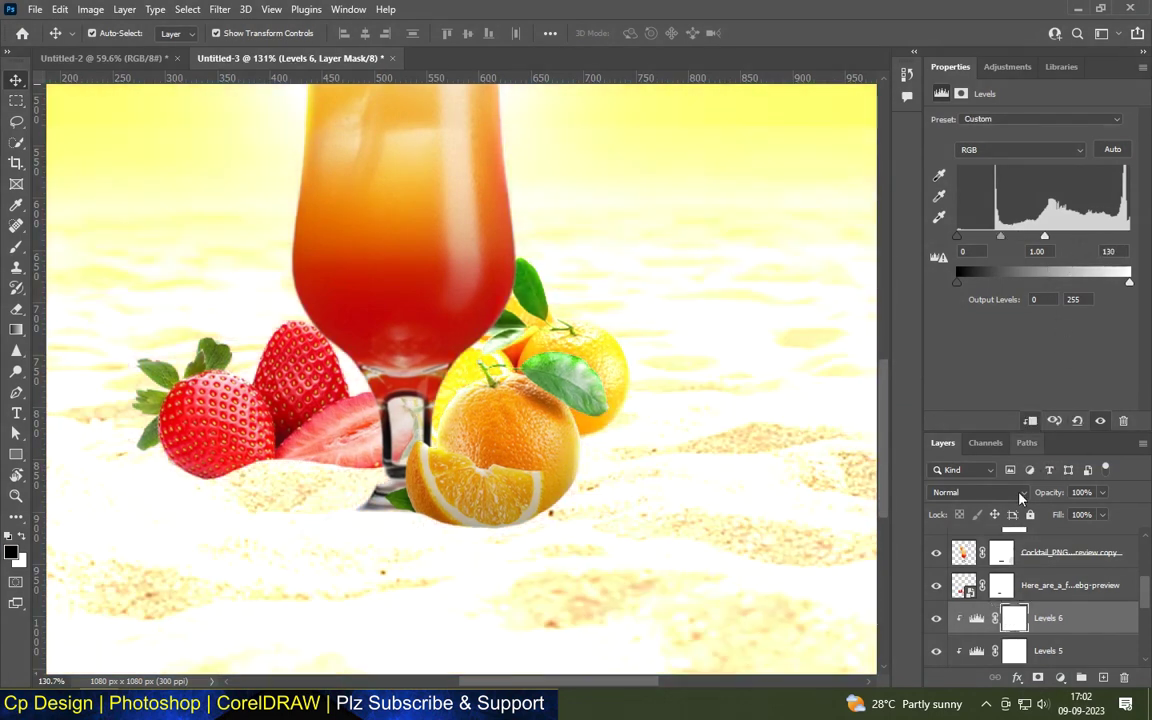
pyautogui.hotkey('ctrl', 'i')
pyautogui.click(1015, 618)
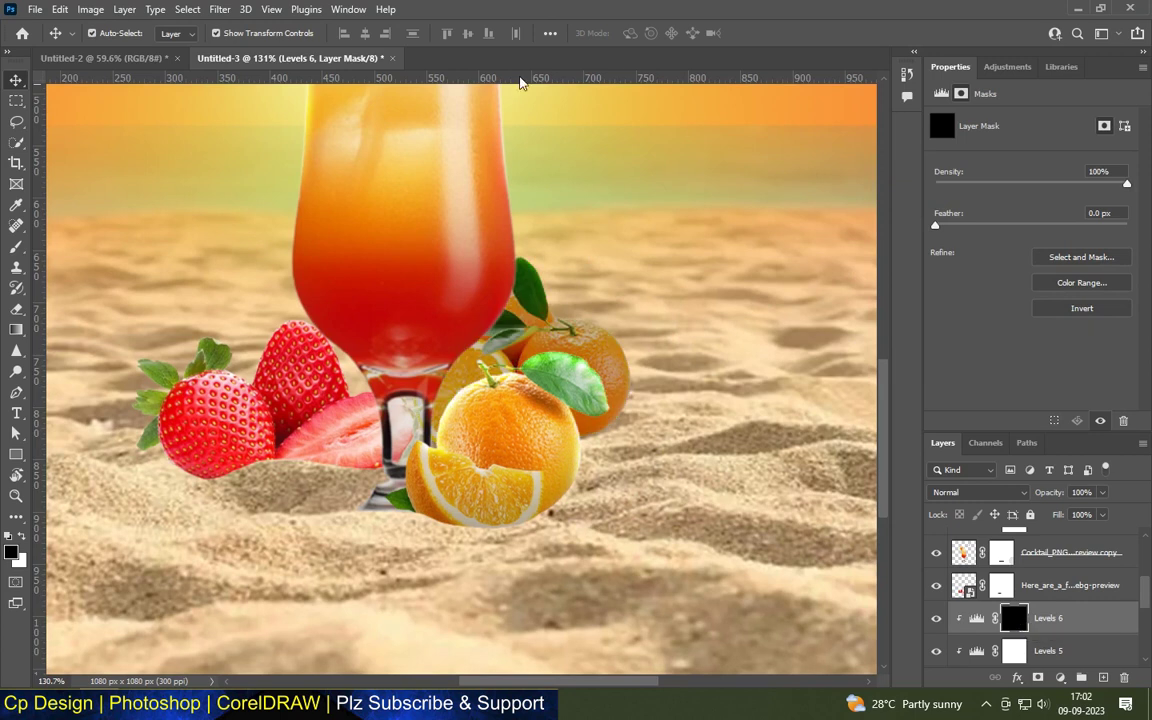
pyautogui.click(17, 250)
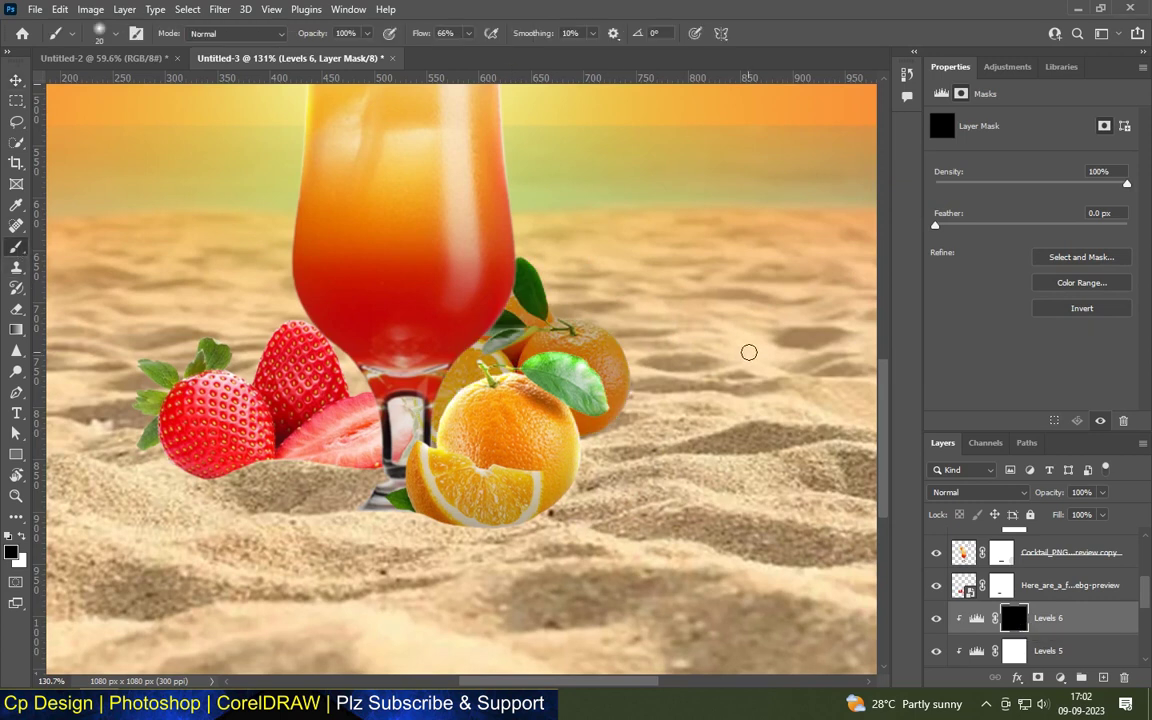
# On the Levels 5 mask, with a 100 brush, remove the darkening from the rear orange's top.
pyautogui.click(1012, 651)
pyautogui.scroll(4, 545, 343)
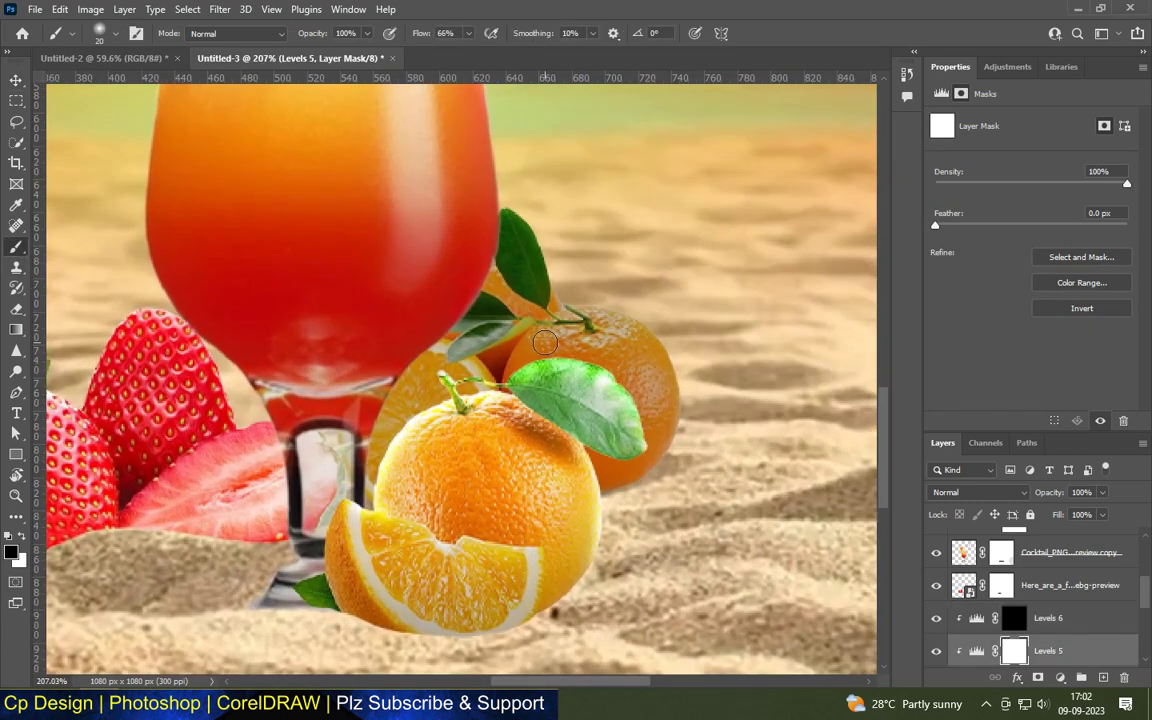
pyautogui.press(']')
pyautogui.press(']')
pyautogui.press(']')
pyautogui.press(']')
pyautogui.press(']')
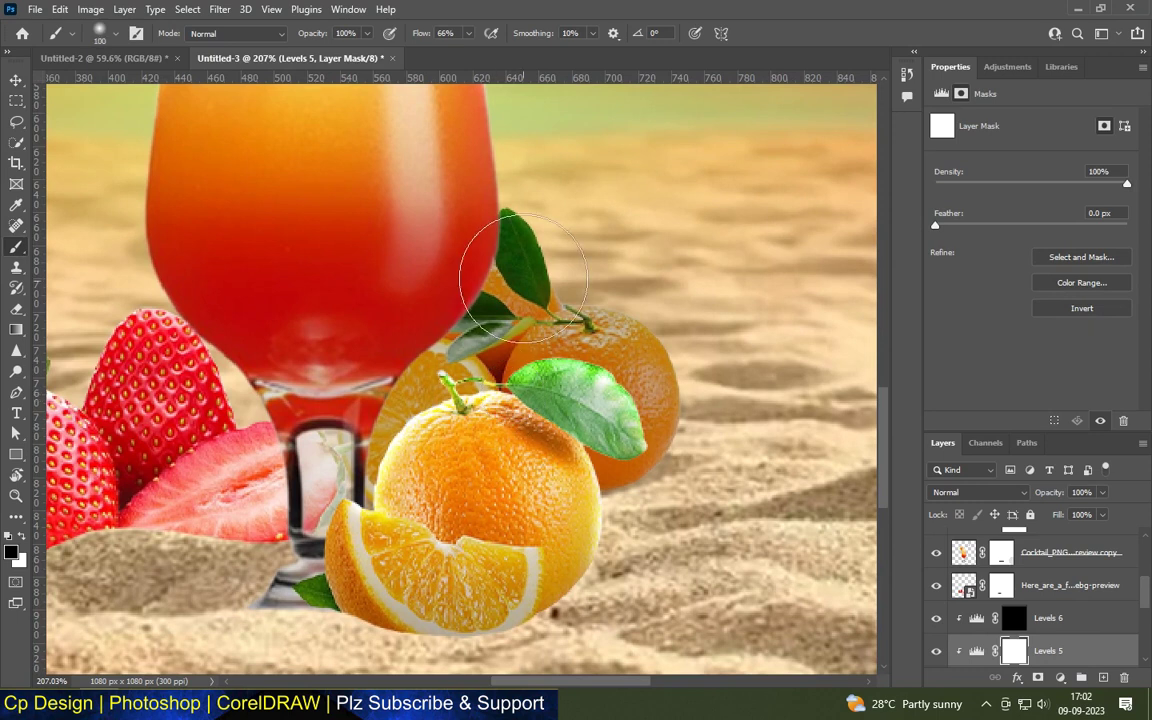
pyautogui.moveTo(636, 316)
pyautogui.mouseDown()
pyautogui.moveTo(681, 411)
pyautogui.moveTo(676, 321)
pyautogui.mouseUp()
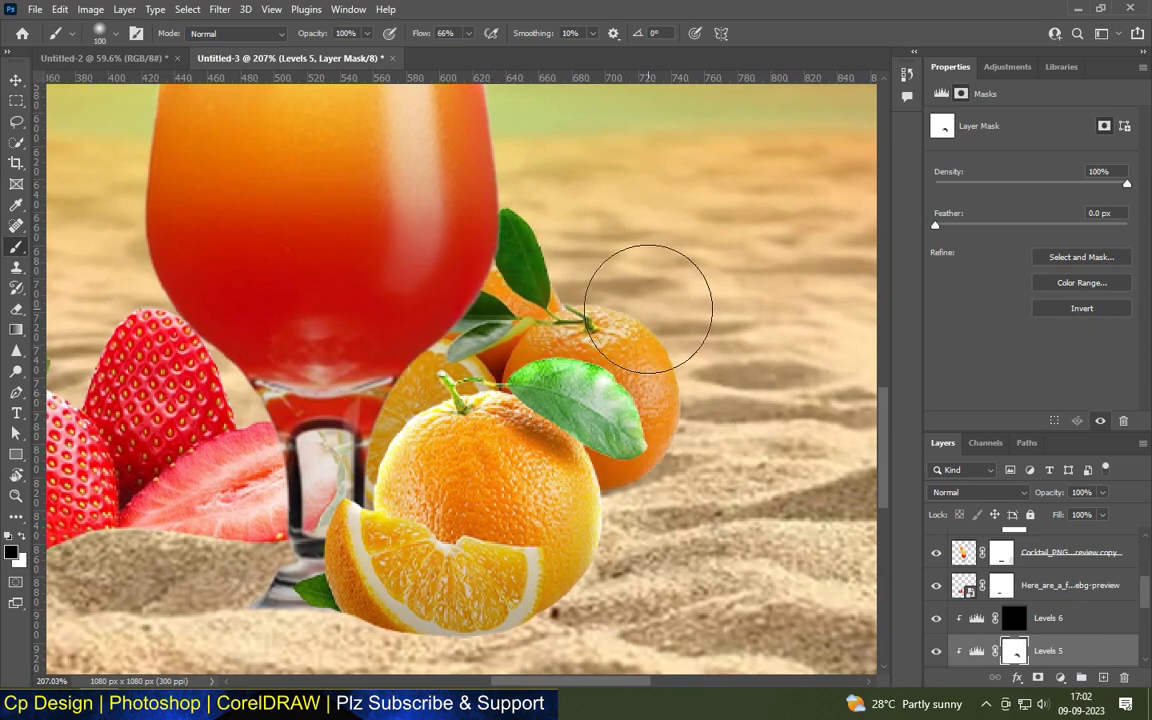
# Paint white on the Levels 6 mask with a small brush, brightening the orange's right edge and leaf base.
pyautogui.click(1016, 619)
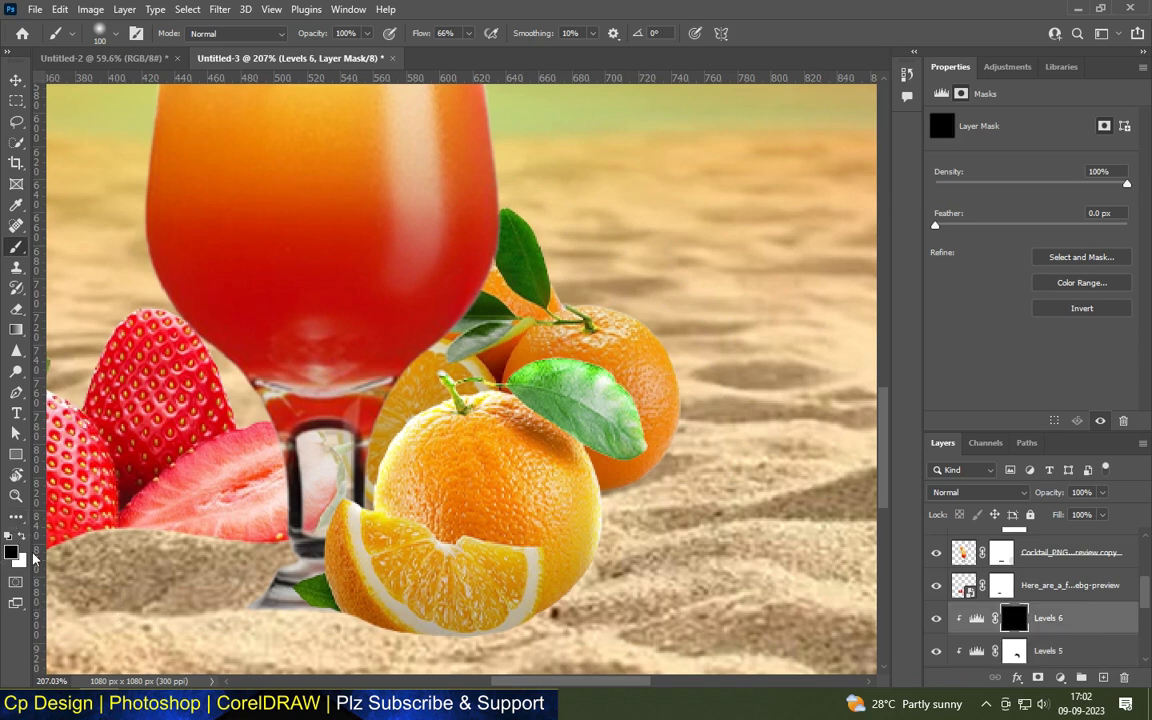
pyautogui.click(24, 537)
pyautogui.press('[')
pyautogui.press('[')
pyautogui.press('[')
pyautogui.scroll(1, 440, 250)
pyautogui.scroll(2, 430, 150)
pyautogui.press('[')
pyautogui.press('[')
pyautogui.press('[')
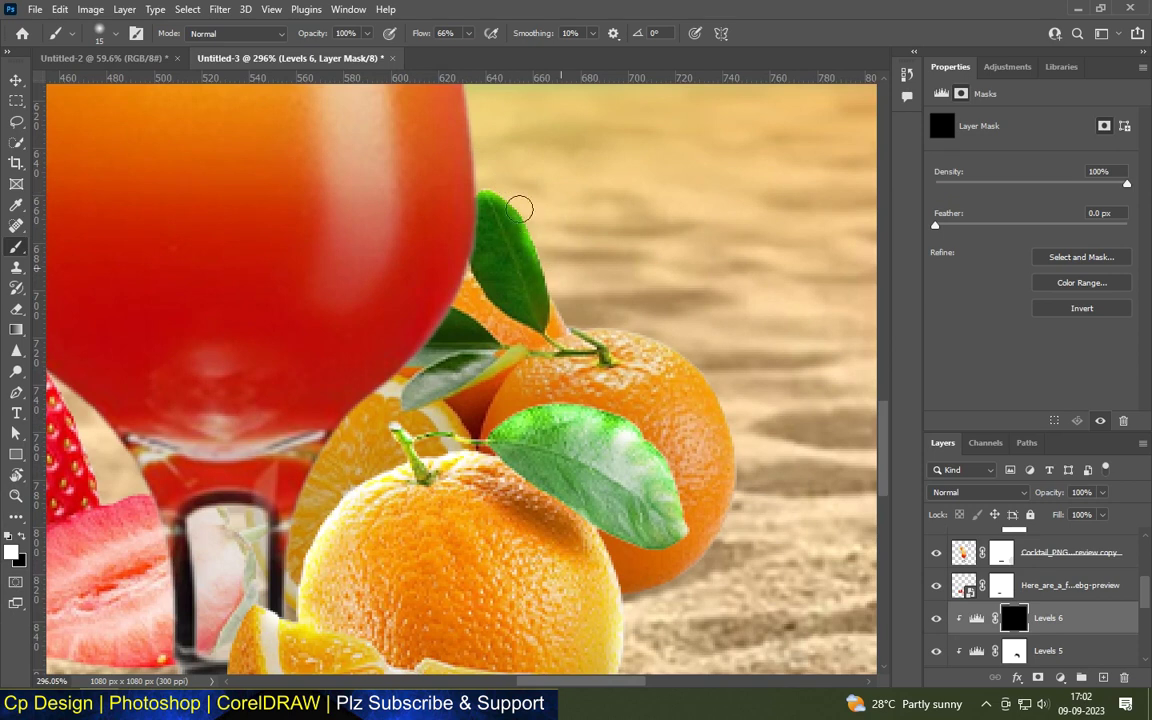
pyautogui.moveTo(583, 328)
pyautogui.mouseDown()
pyautogui.moveTo(689, 360)
pyautogui.moveTo(738, 445)
pyautogui.moveTo(738, 526)
pyautogui.mouseUp()
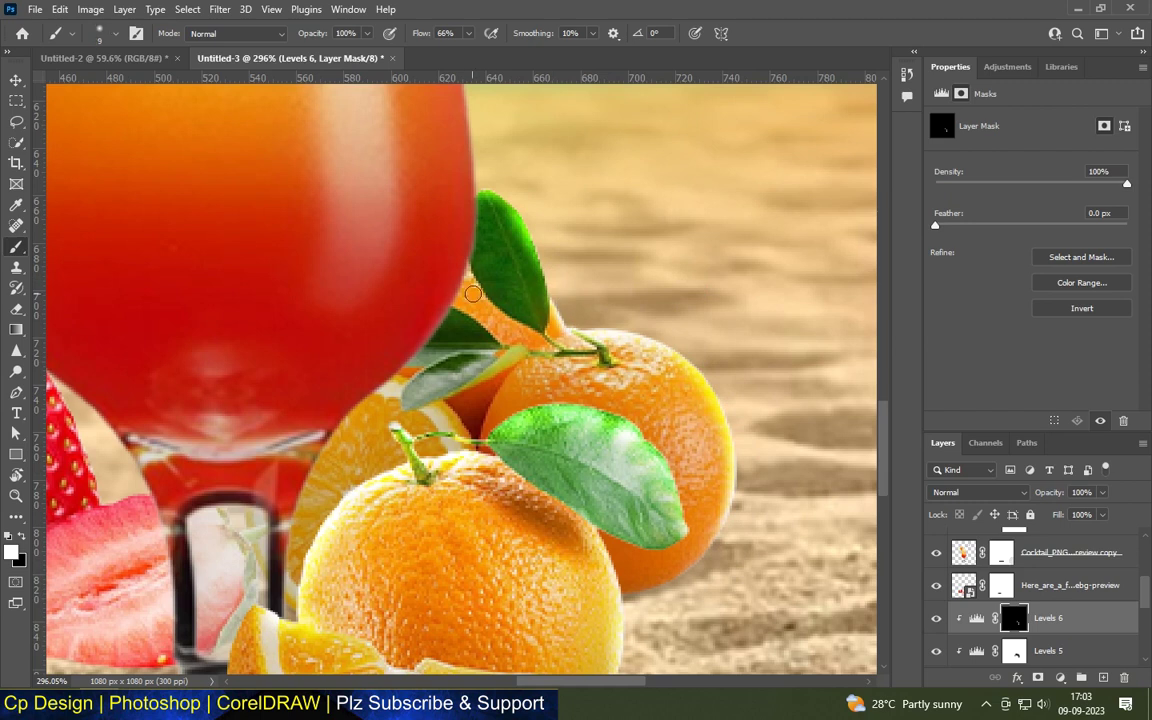
pyautogui.moveTo(473, 293); pyautogui.dragTo(493, 277)
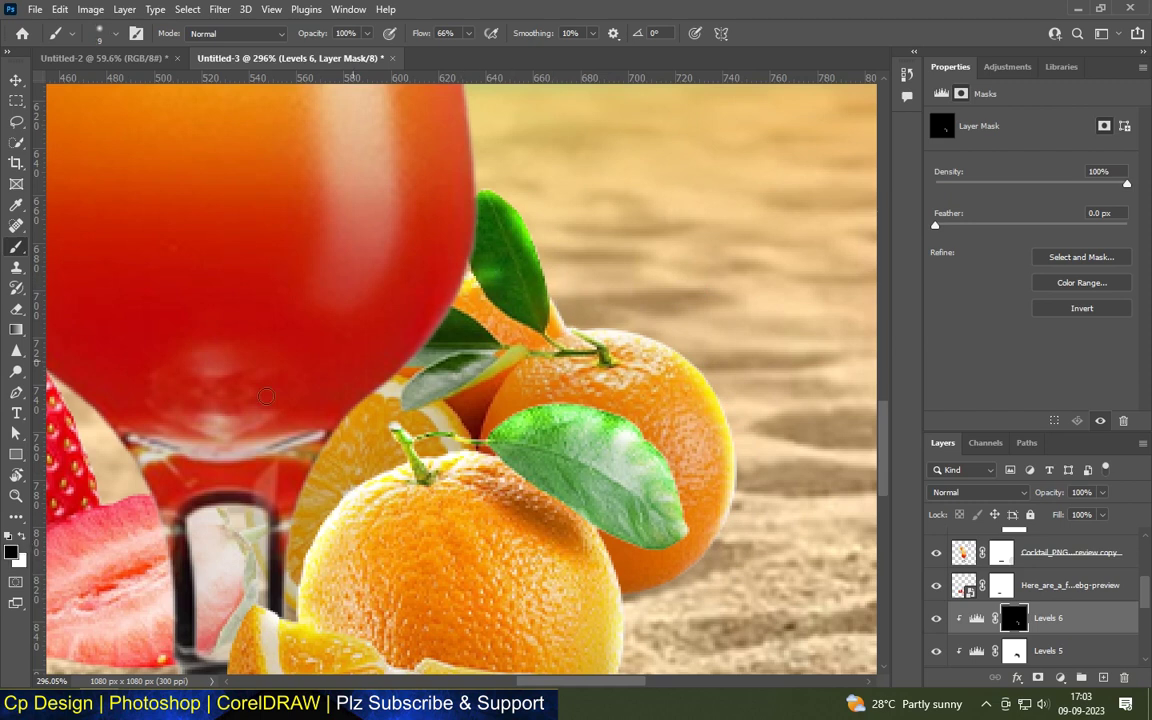
# Try brightening the dark leaf beside the glass in white, then undo that stroke.
pyautogui.scroll(2, 501, 218)
pyautogui.scroll(1, 501, 218)
pyautogui.click(24, 537)
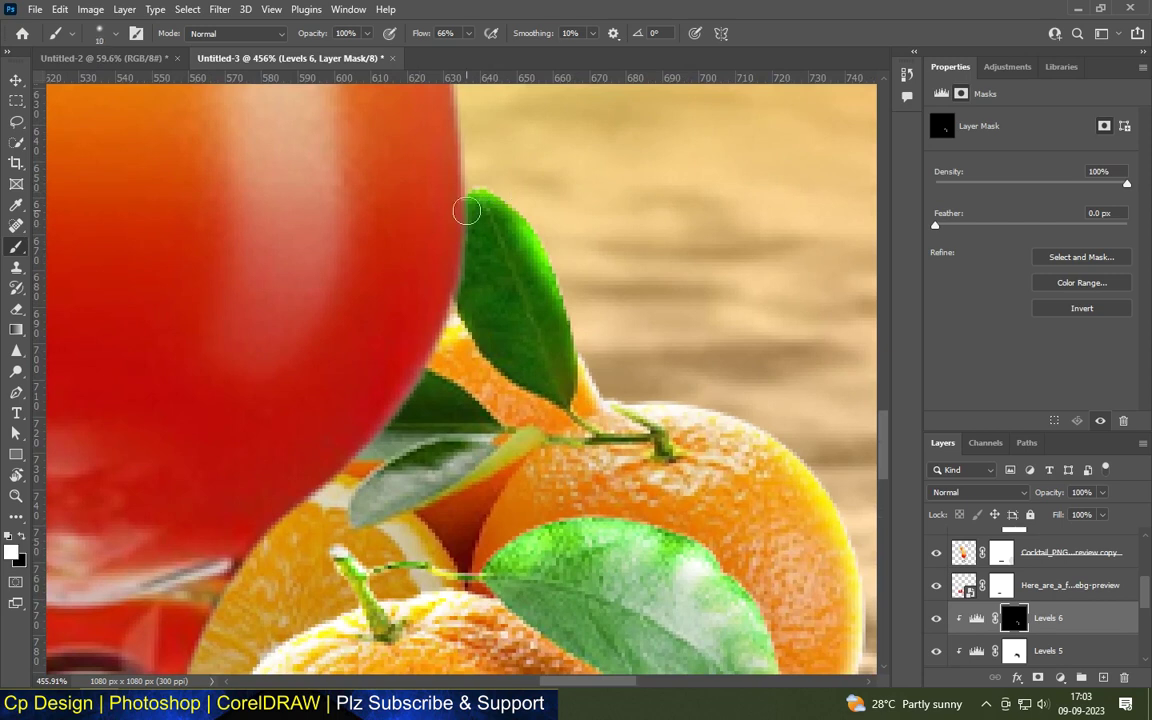
pyautogui.scroll(-1, 489, 175)
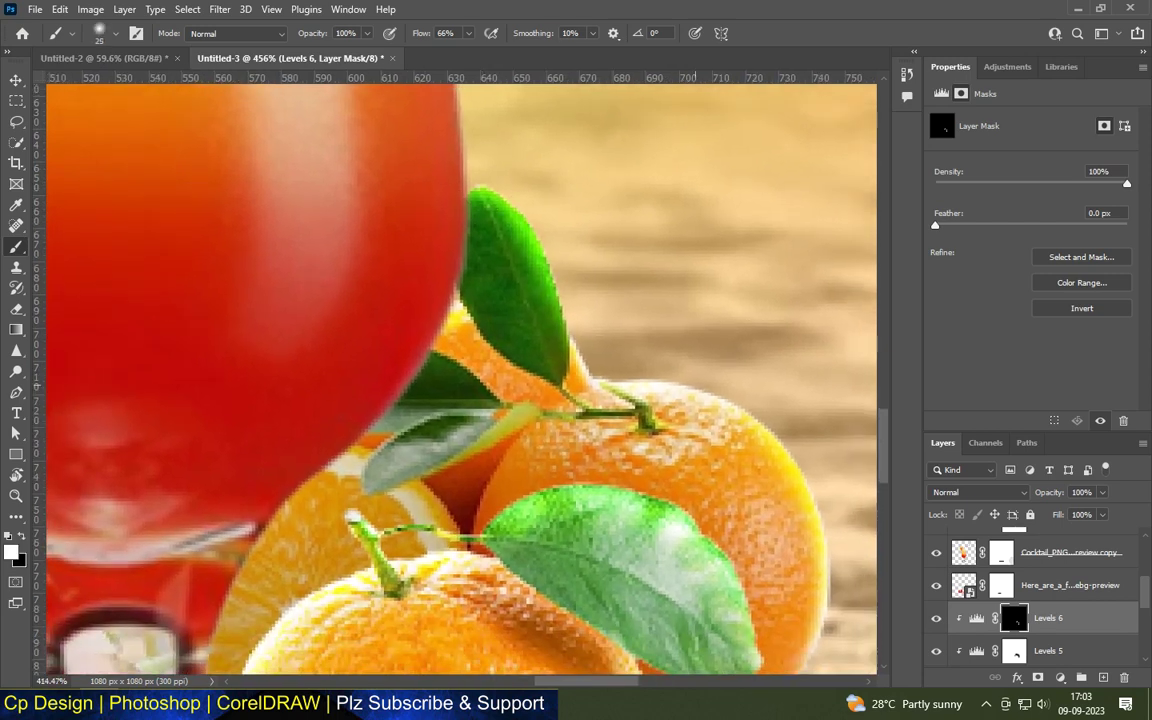
pyautogui.scroll(-2, 487, 178)
pyautogui.scroll(2, 425, 285)
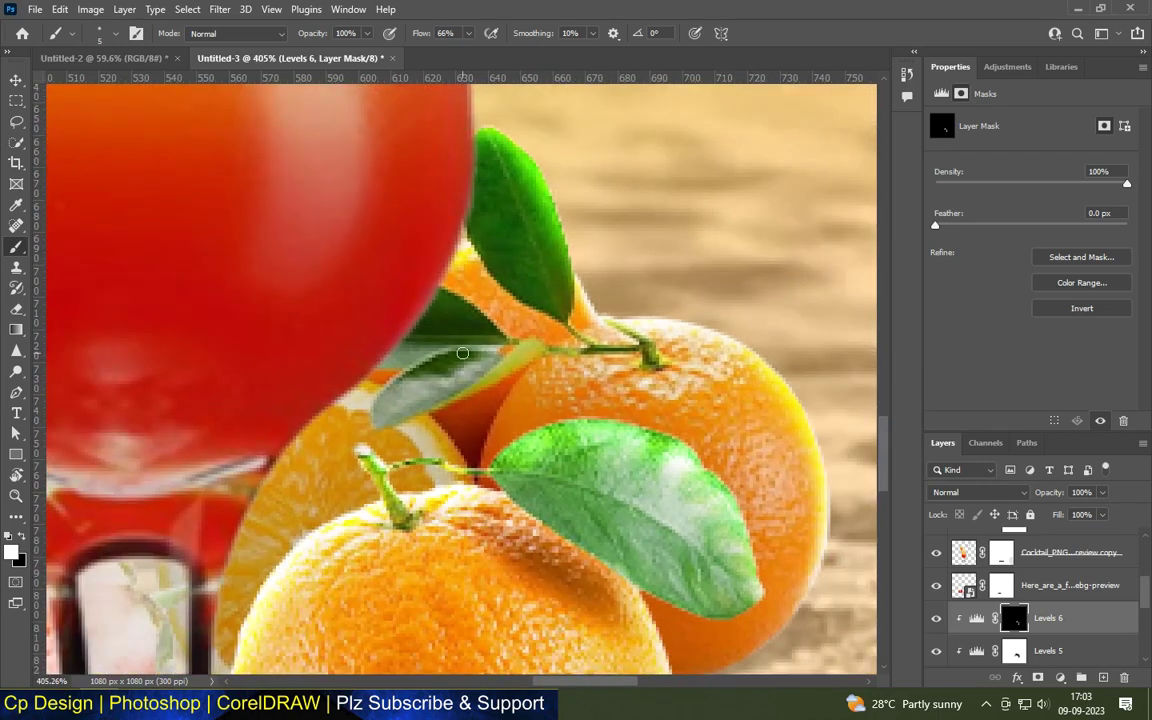
pyautogui.moveTo(463, 353); pyautogui.dragTo(513, 358)
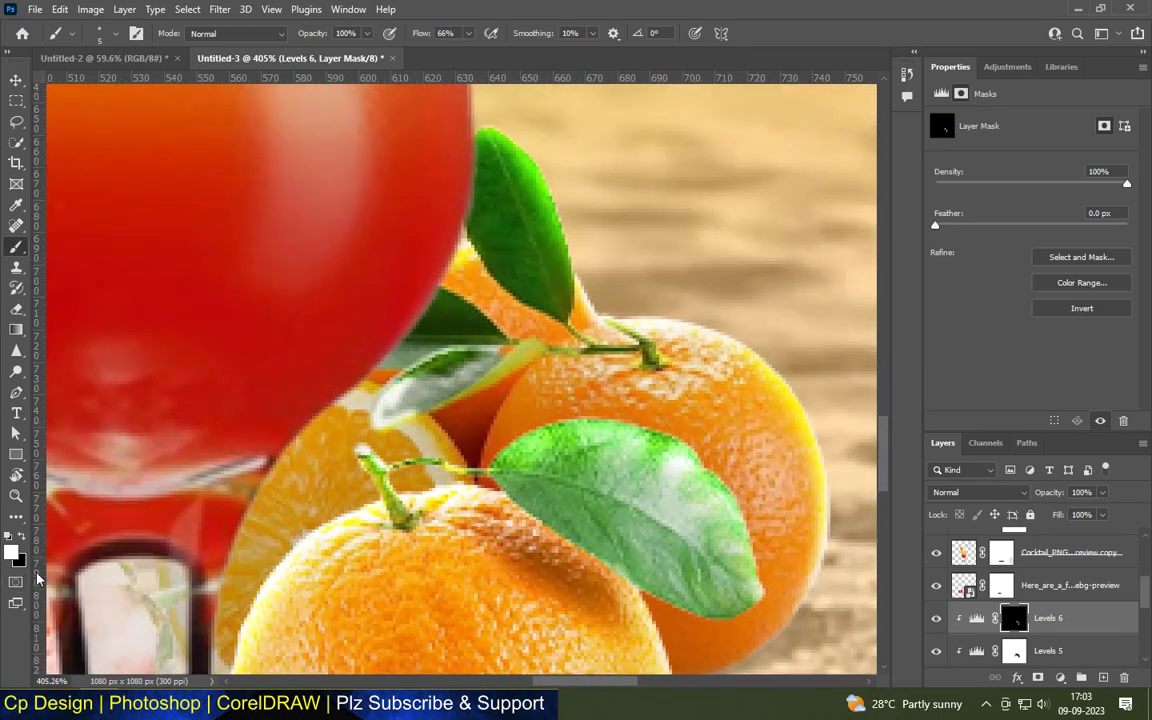
pyautogui.hotkey('ctrl', 'z')
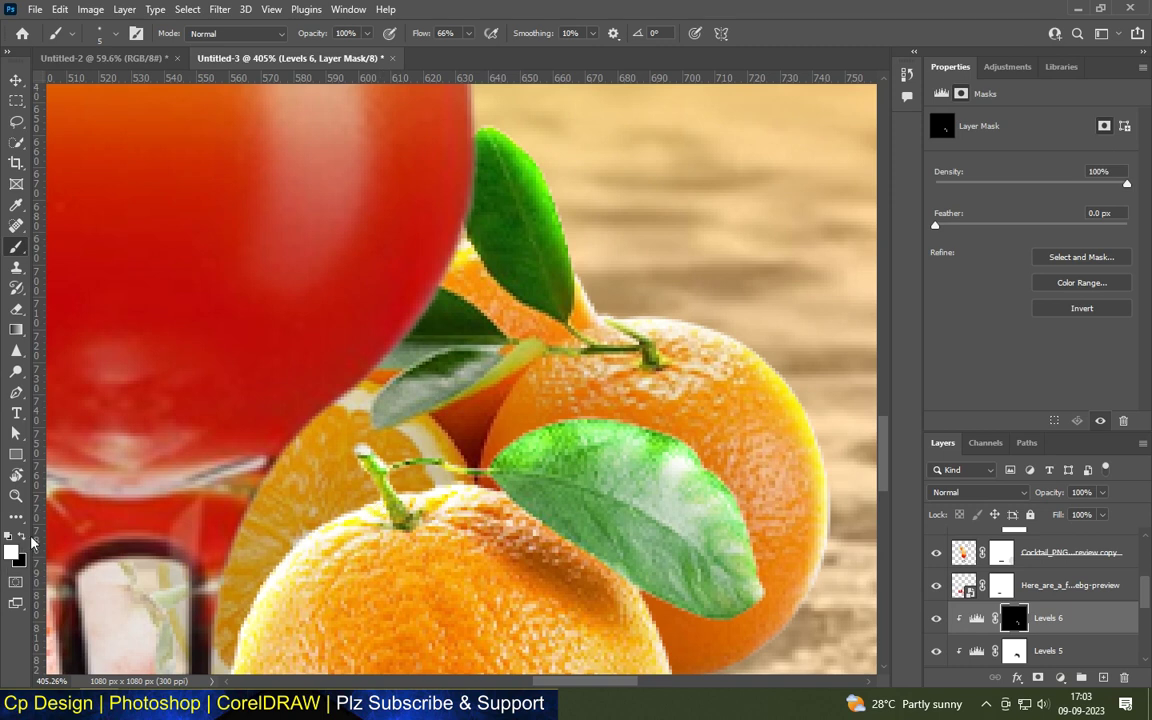
# Lower the brush flow to 10%.
pyautogui.click(468, 35)
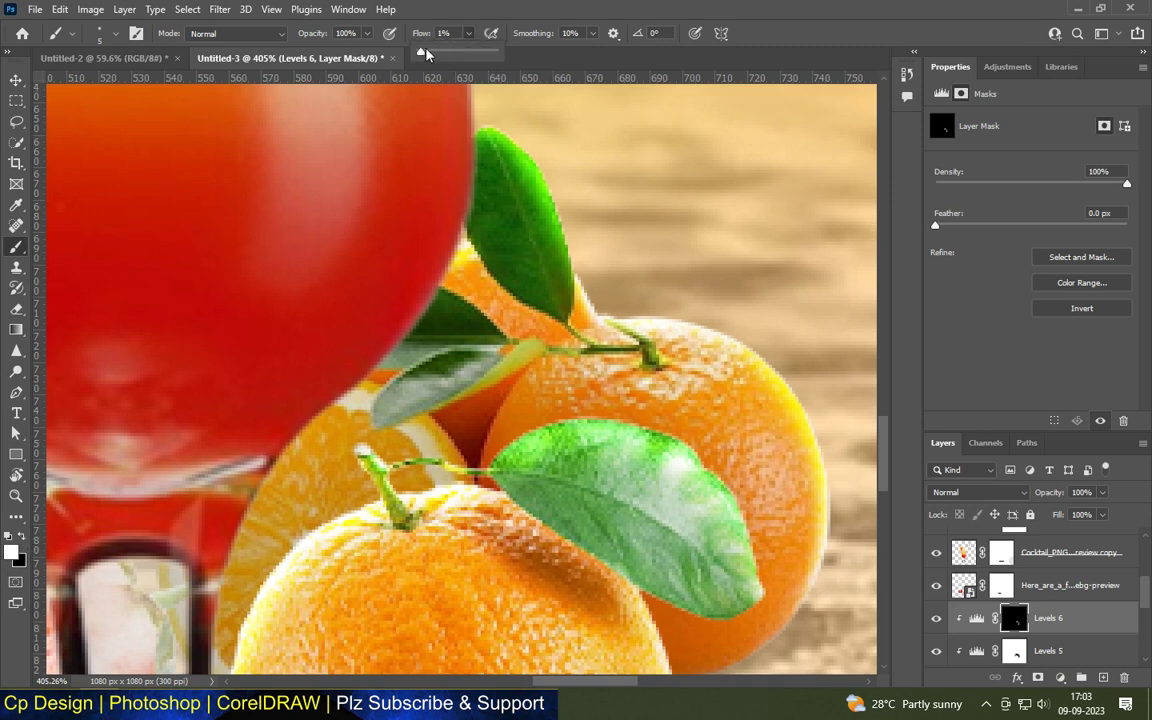
pyautogui.moveTo(440, 334)
pyautogui.mouseDown()
pyautogui.moveTo(457, 402)
pyautogui.moveTo(417, 384)
pyautogui.mouseUp()
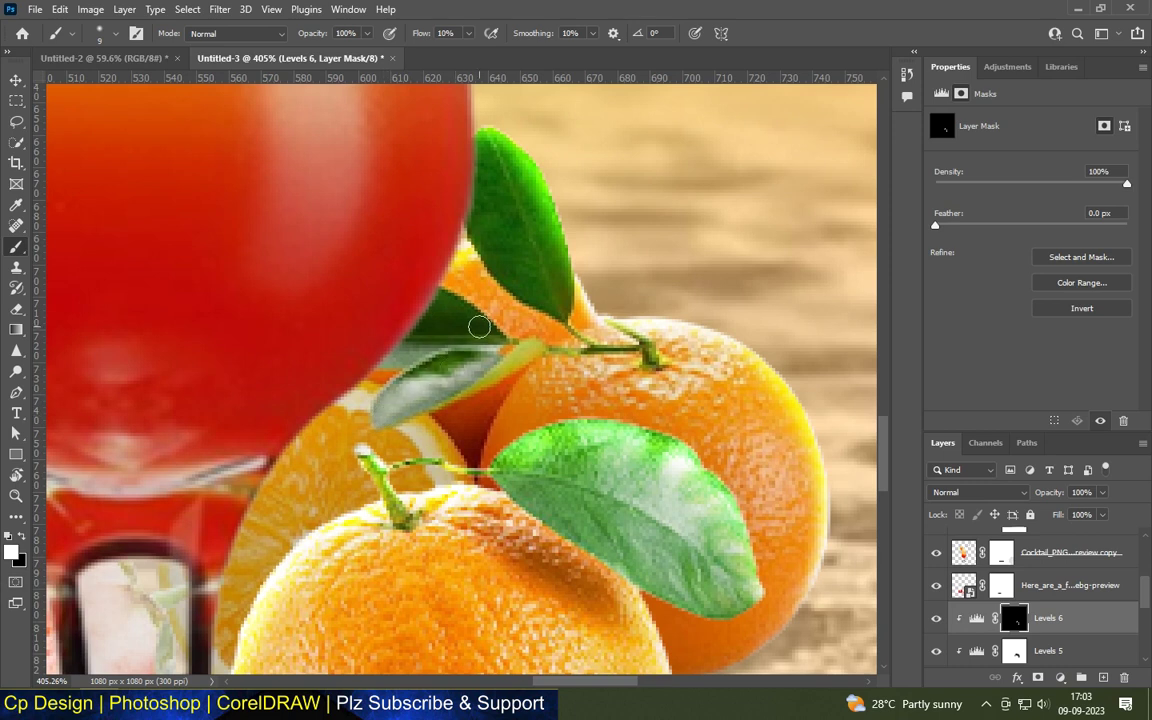
pyautogui.scroll(-4, 566, 316)
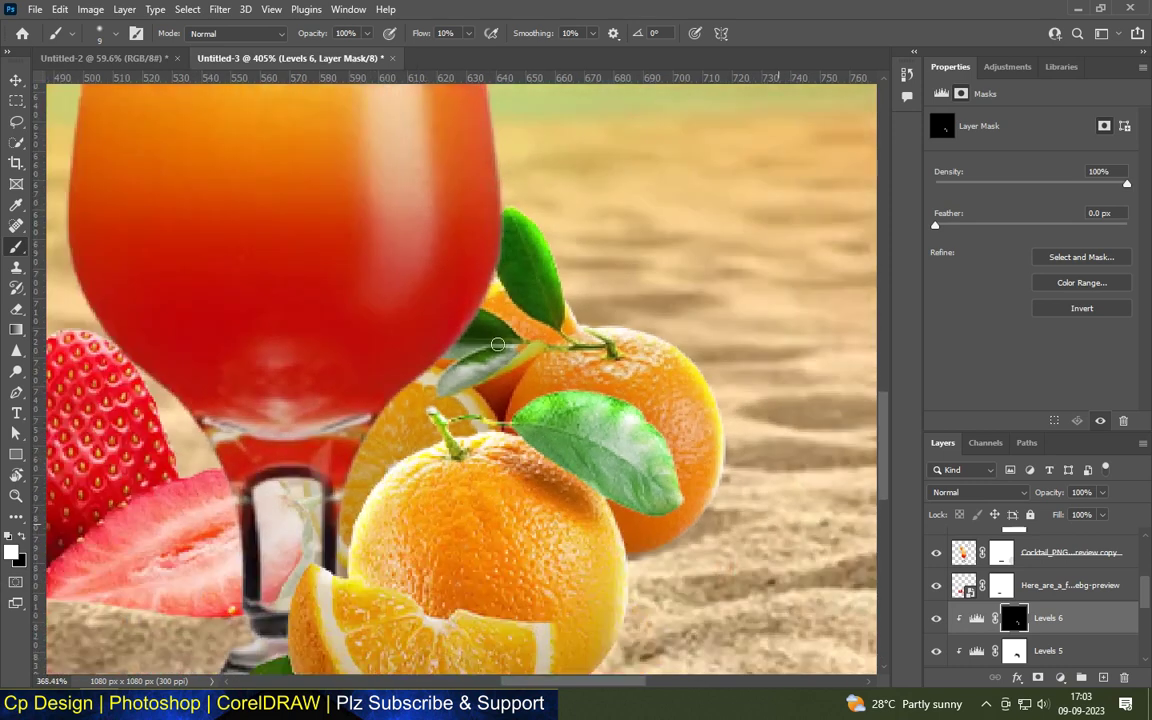
pyautogui.scroll(-4, 566, 316)
pyautogui.scroll(-3, 566, 316)
pyautogui.scroll(-1, 411, 321)
pyautogui.scroll(-1, 411, 321)
pyautogui.scroll(-1, 411, 321)
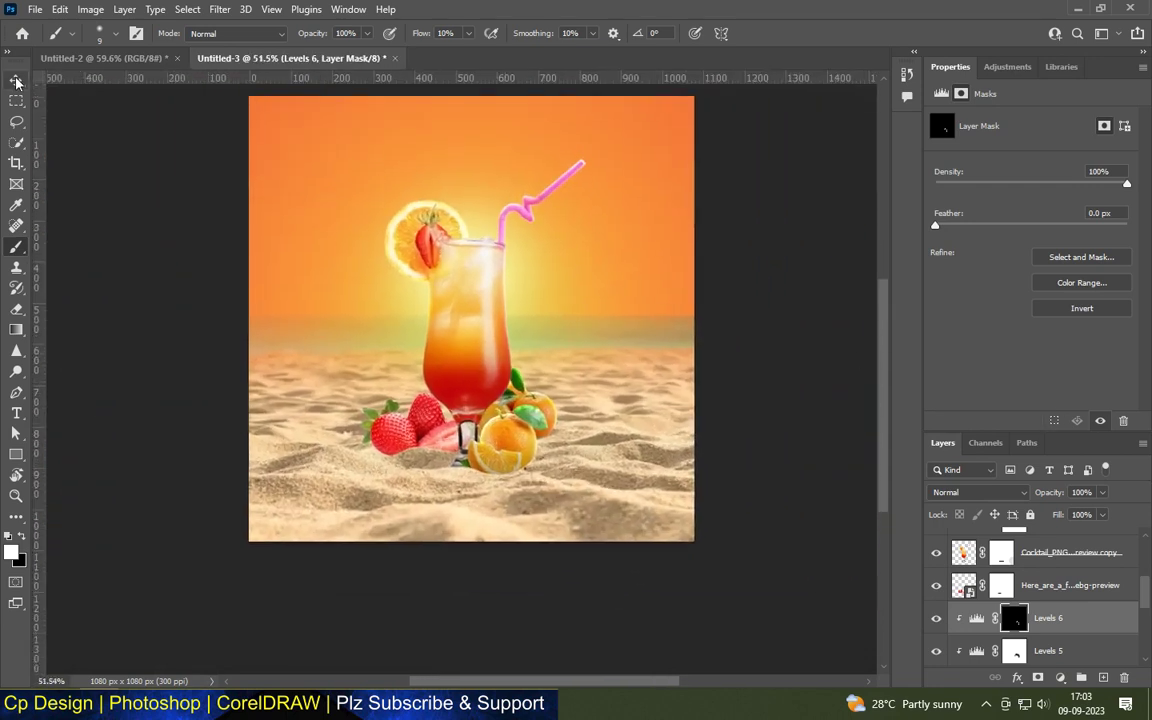
# Add a Levels 7 layer with output white 205, clipped to the strawberries layer.
pyautogui.click(16, 80)
pyautogui.click(415, 428)
pyautogui.scroll(2, 415, 428)
pyautogui.scroll(1, 415, 428)
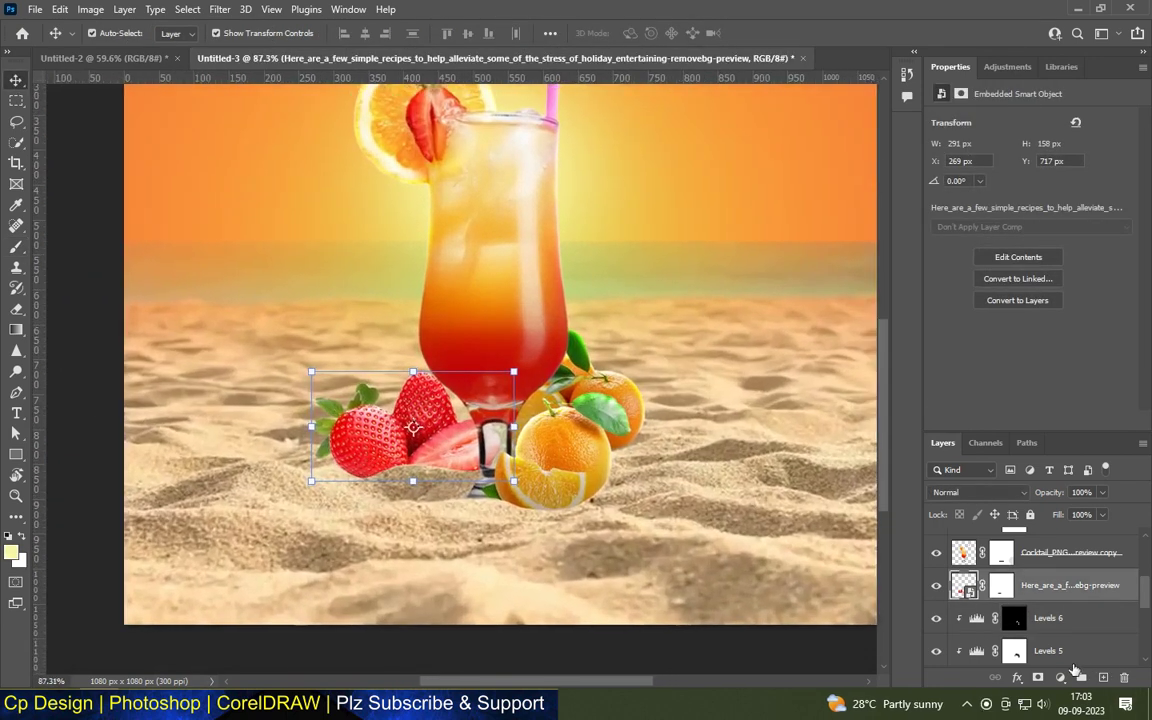
pyautogui.click(1060, 677)
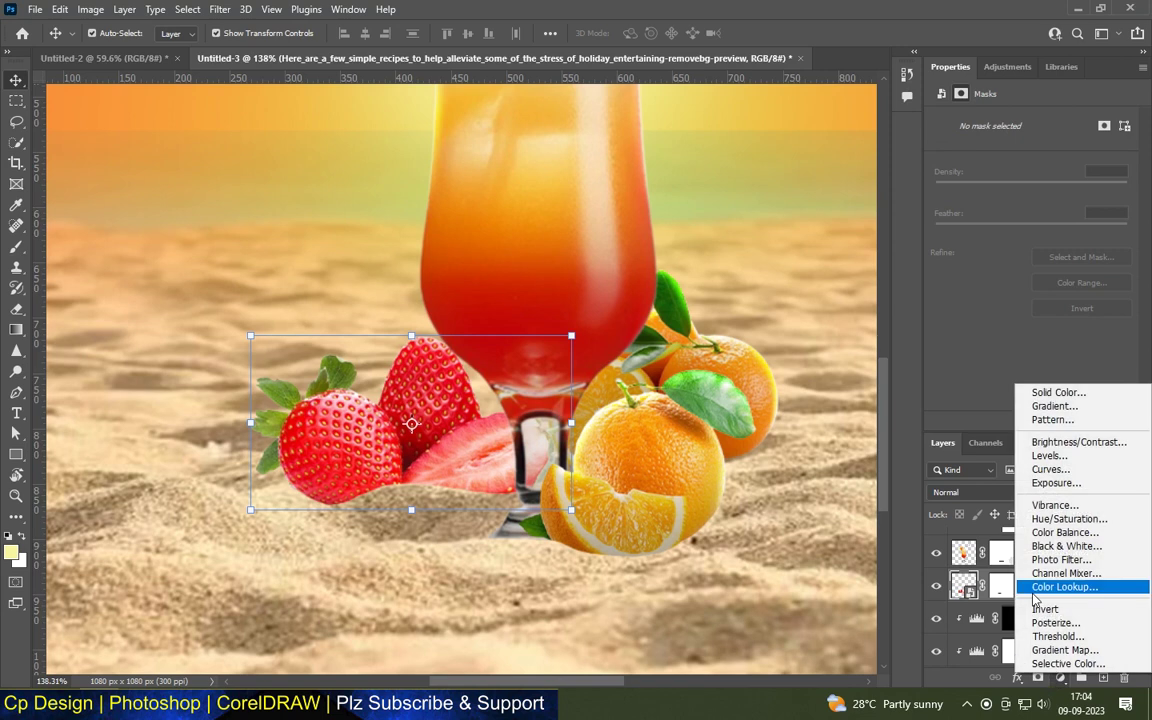
pyautogui.click(1049, 455)
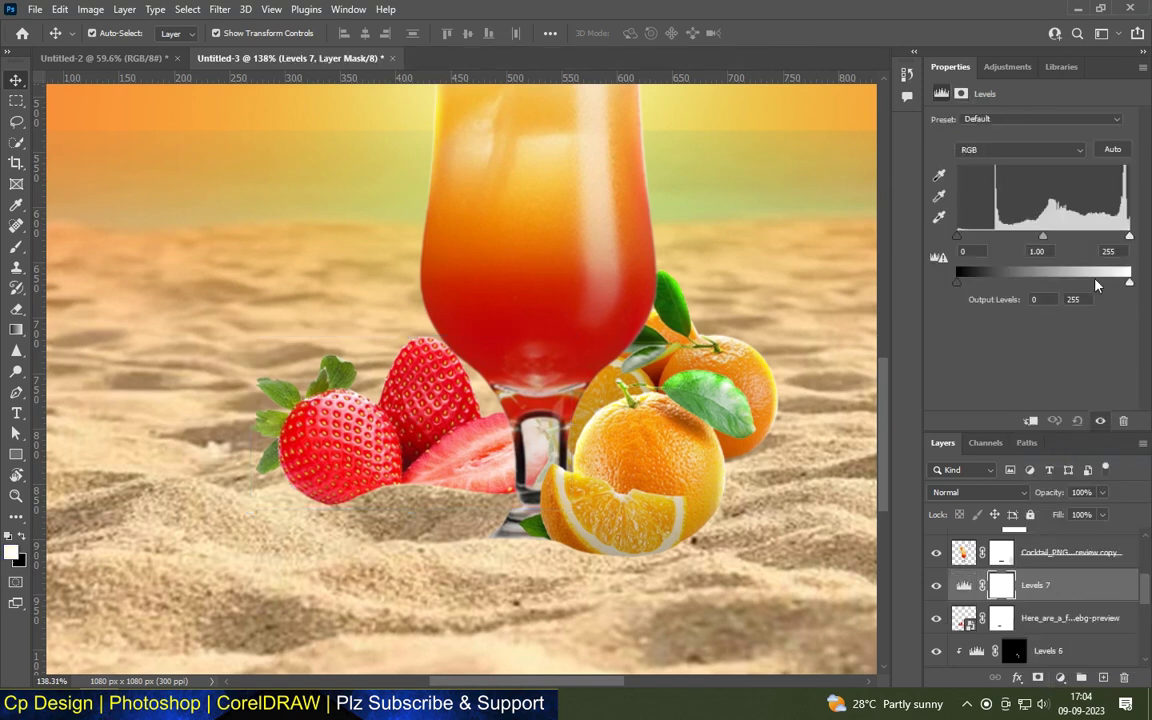
pyautogui.moveTo(1129, 283); pyautogui.dragTo(1095, 284)
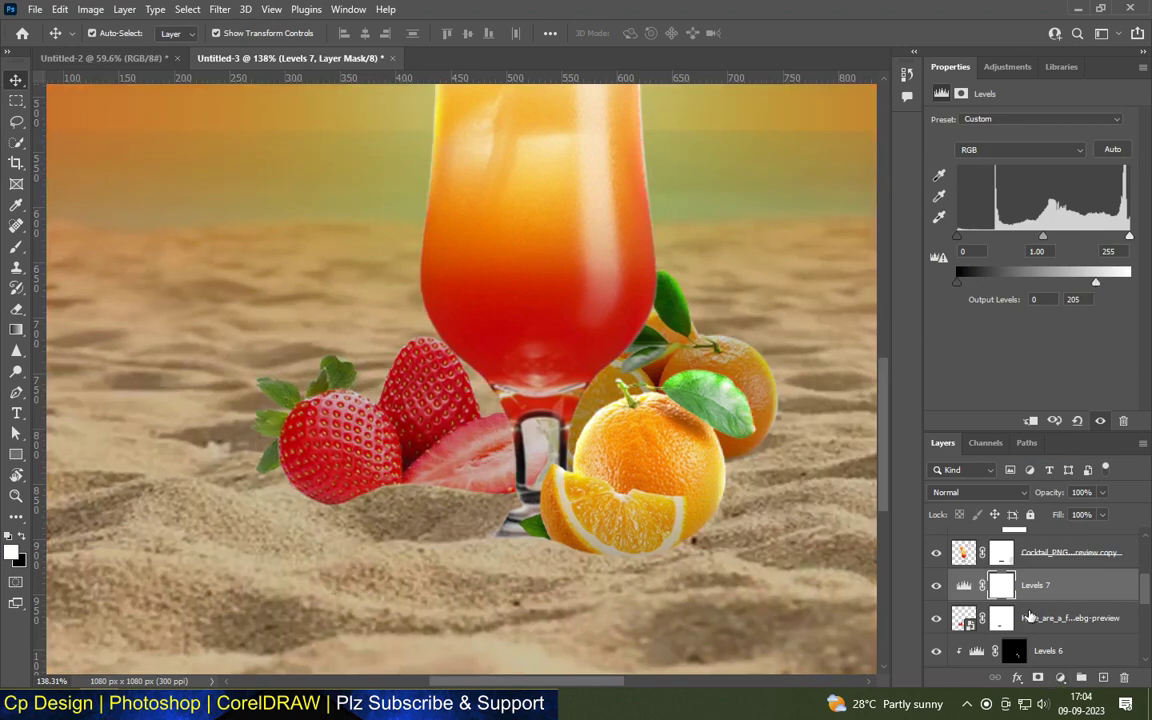
pyautogui.keyDown('alt'); pyautogui.click(952, 602); pyautogui.keyUp('alt')
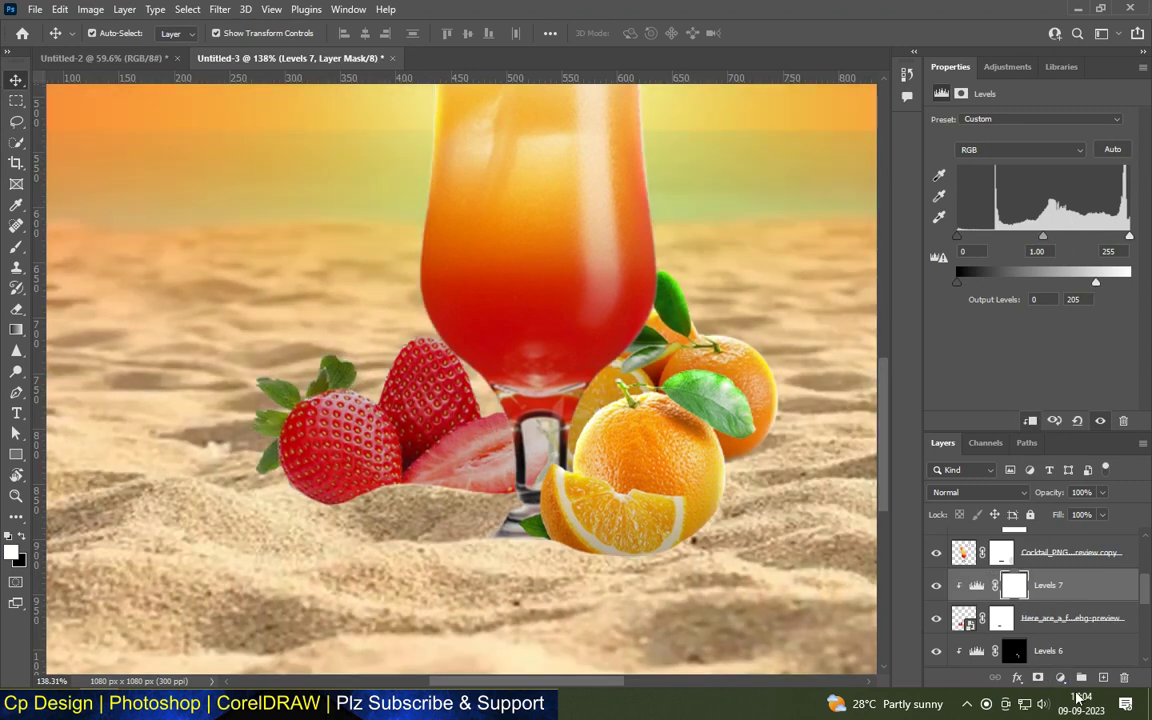
# Add clipped Levels 8 with input white 194, then invert the Levels 7 mask for brushing.
pyautogui.click(1060, 677)
pyautogui.click(1049, 464)
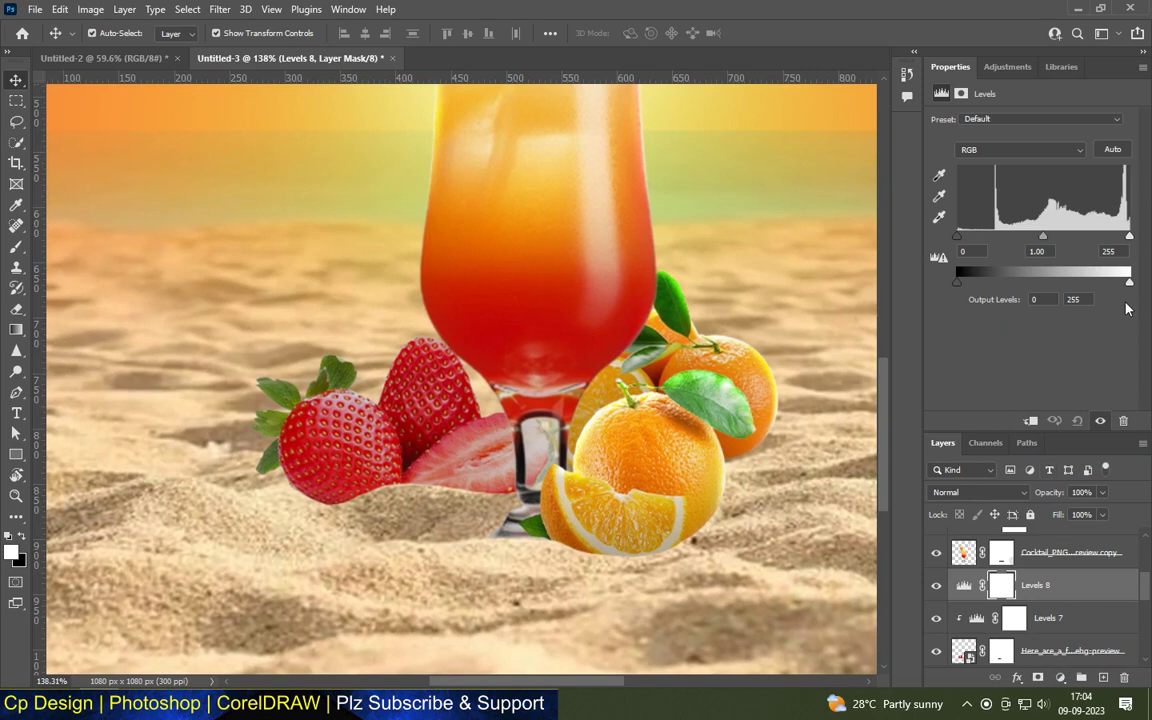
pyautogui.moveTo(1130, 240); pyautogui.dragTo(1079, 248)
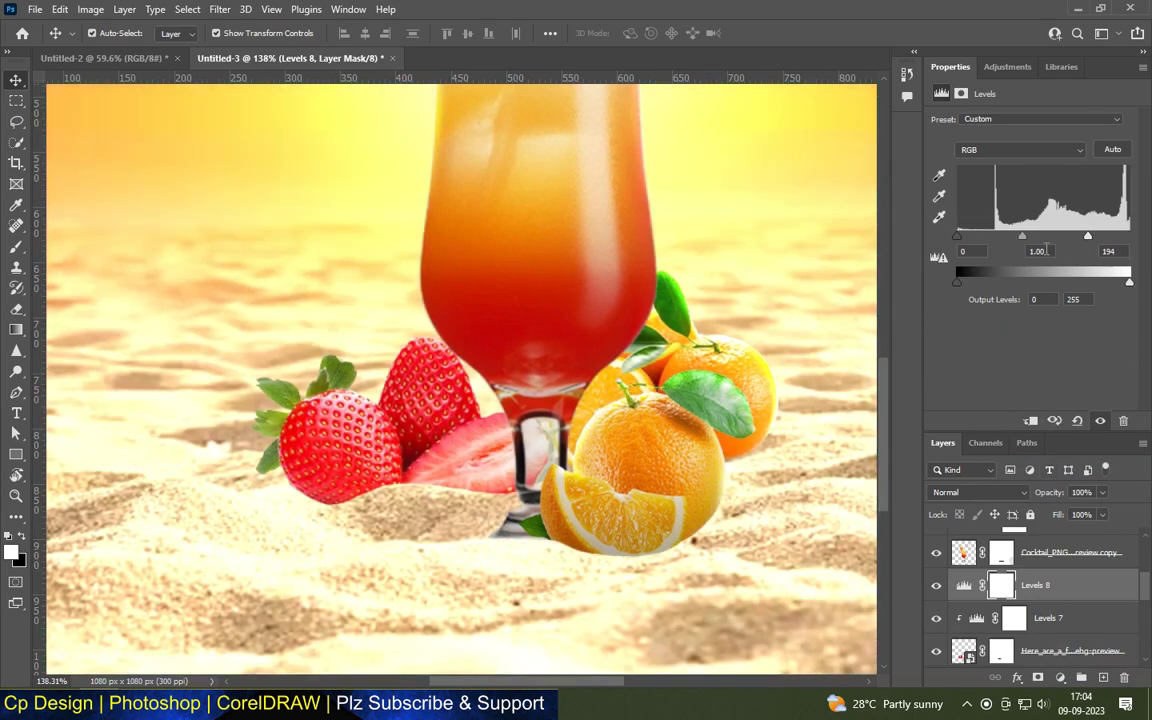
pyautogui.keyDown('alt'); pyautogui.click(952, 601); pyautogui.keyUp('alt')
pyautogui.click(1014, 618)
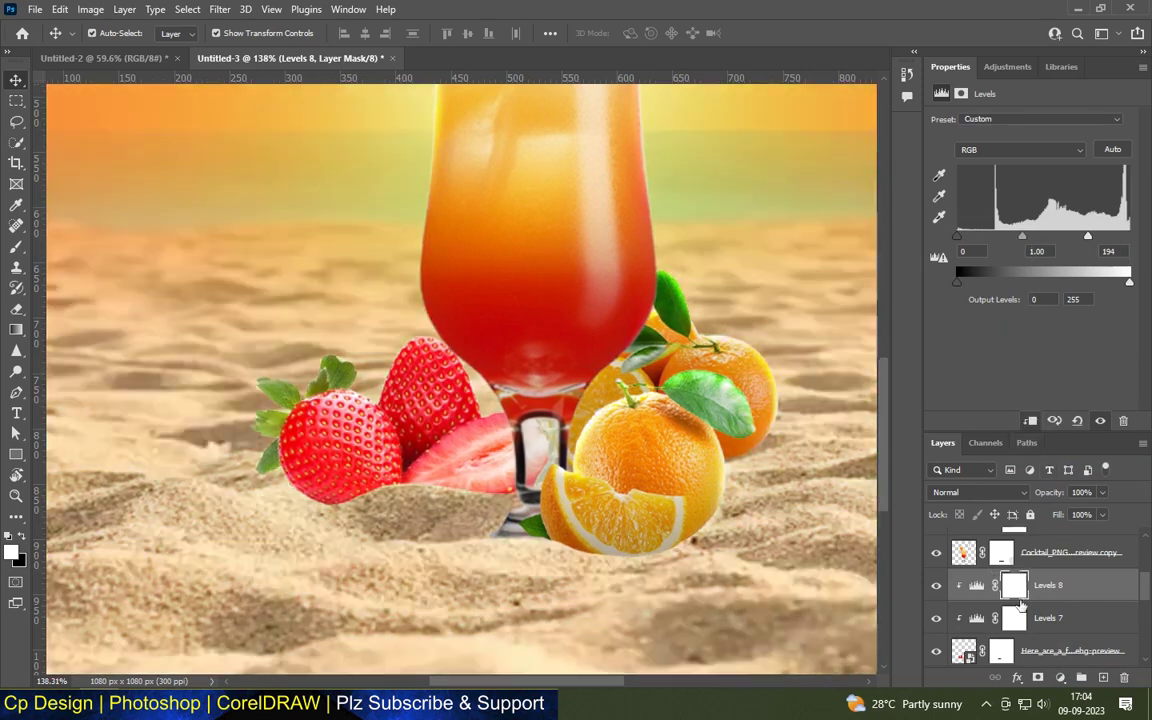
pyautogui.hotkey('ctrl', 'i')
pyautogui.press('b')
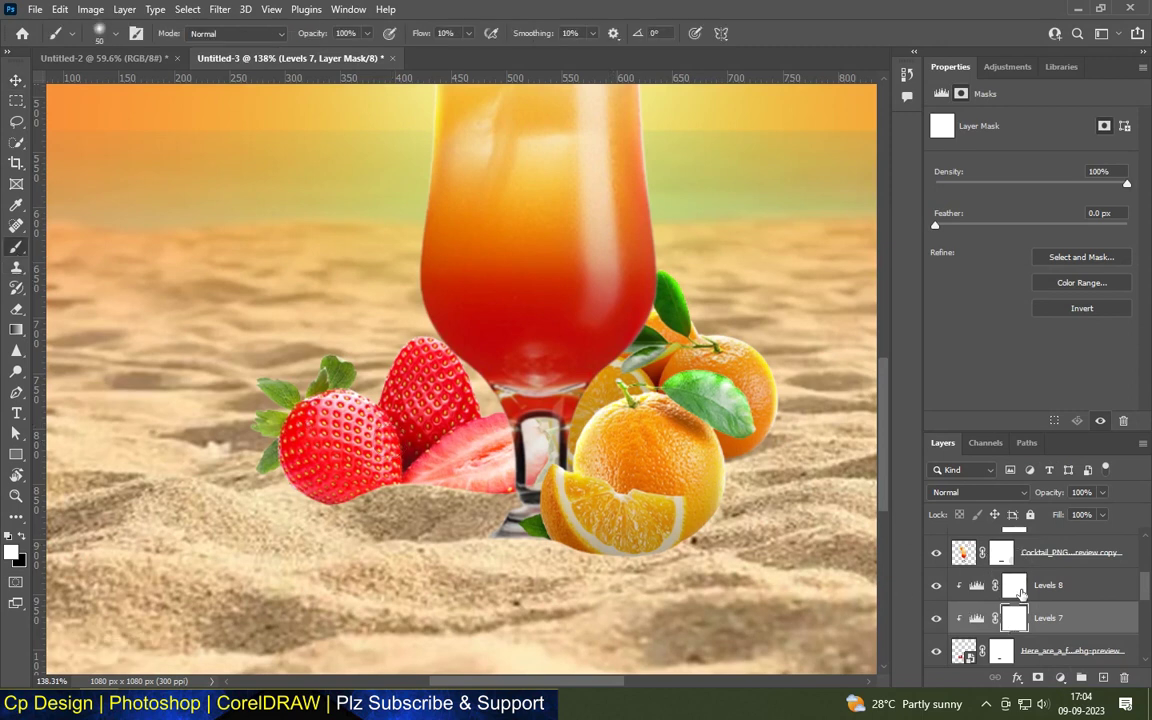
# Invert the Levels 8 mask, and mask out Levels 7 over the strawberry top at 24% flow.
pyautogui.click(1016, 587)
pyautogui.hotkey('ctrl', 'i')
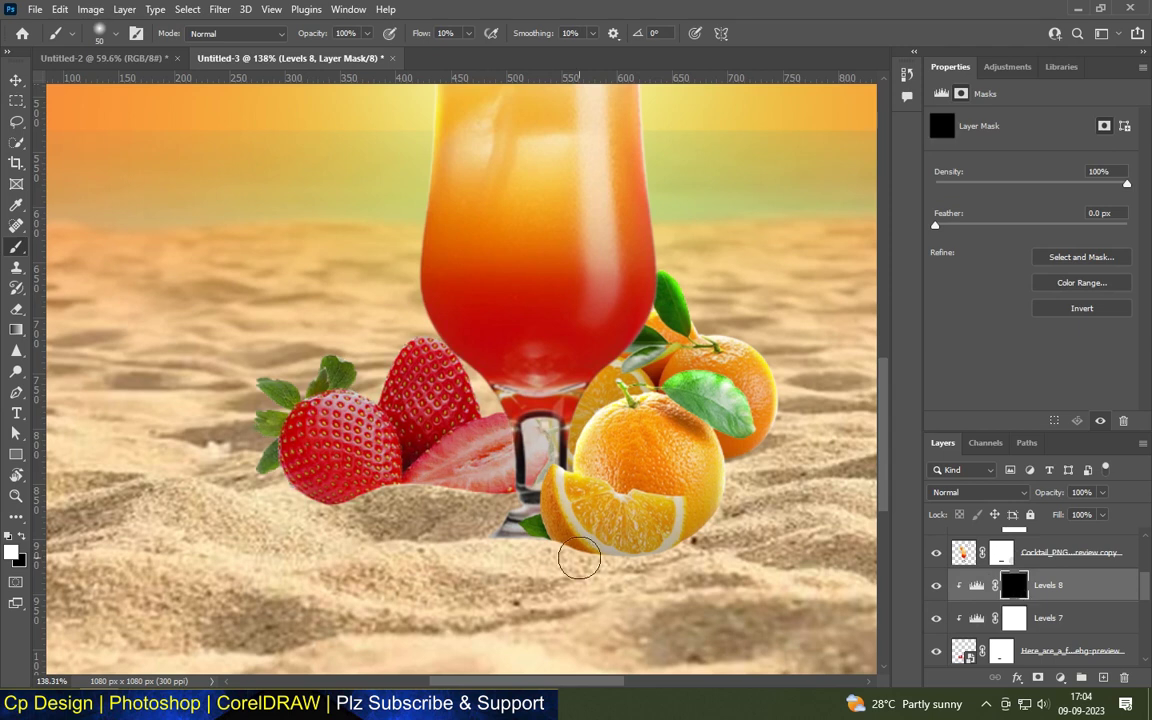
pyautogui.scroll(5, 400, 385)
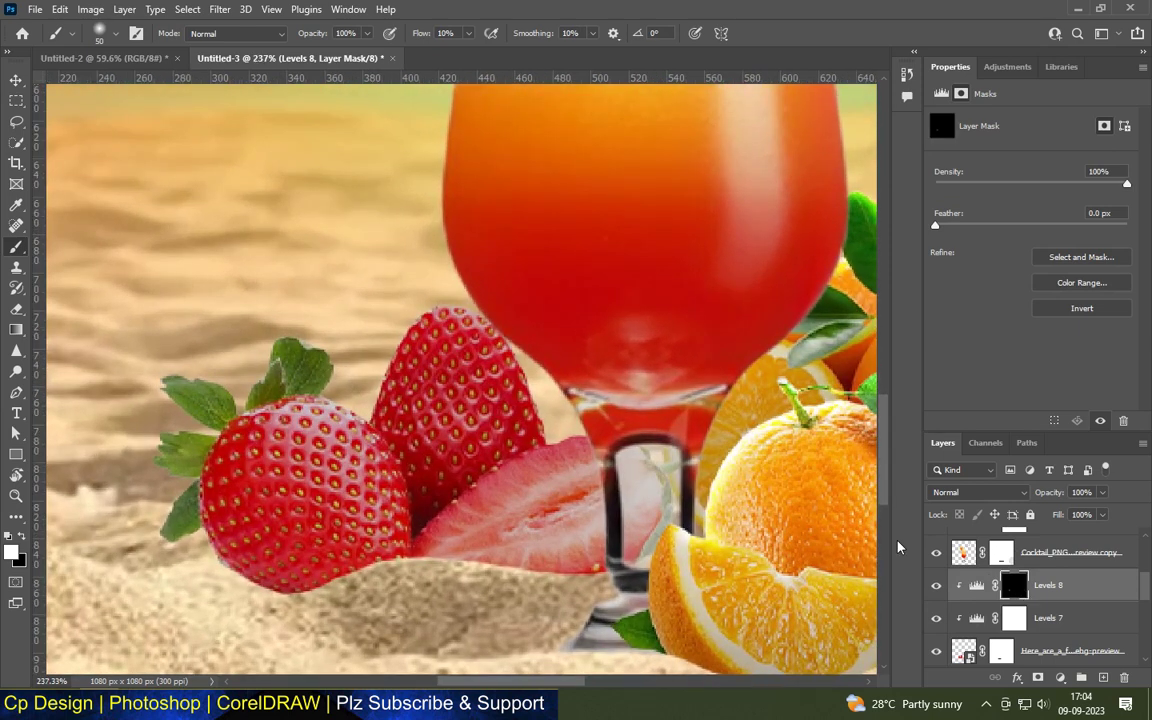
pyautogui.click(1018, 622)
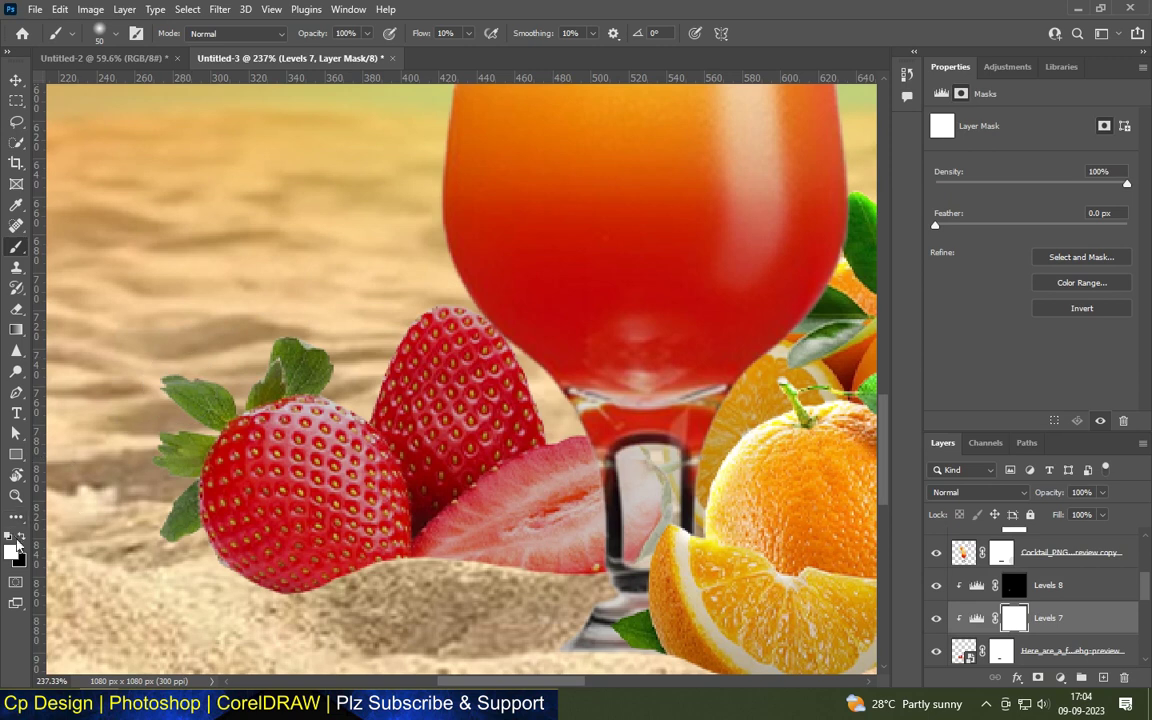
pyautogui.moveTo(471, 34); pyautogui.dragTo(440, 48)
pyautogui.click(20, 537)
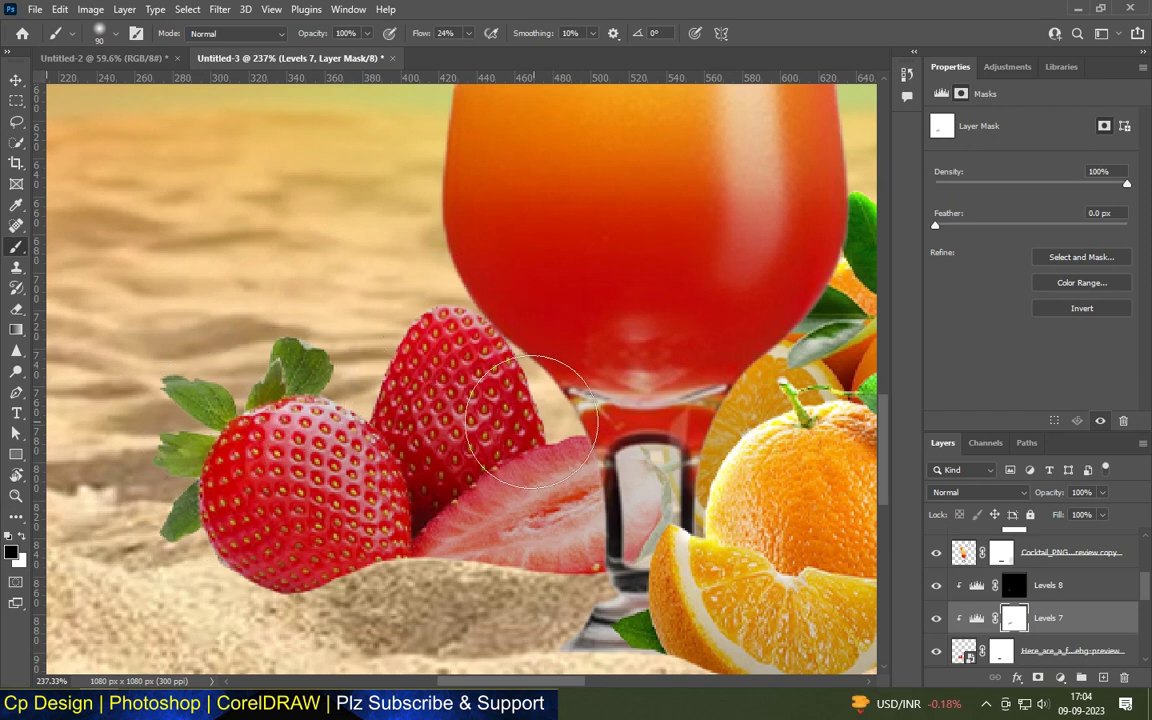
pyautogui.moveTo(514, 321); pyautogui.dragTo(441, 329)
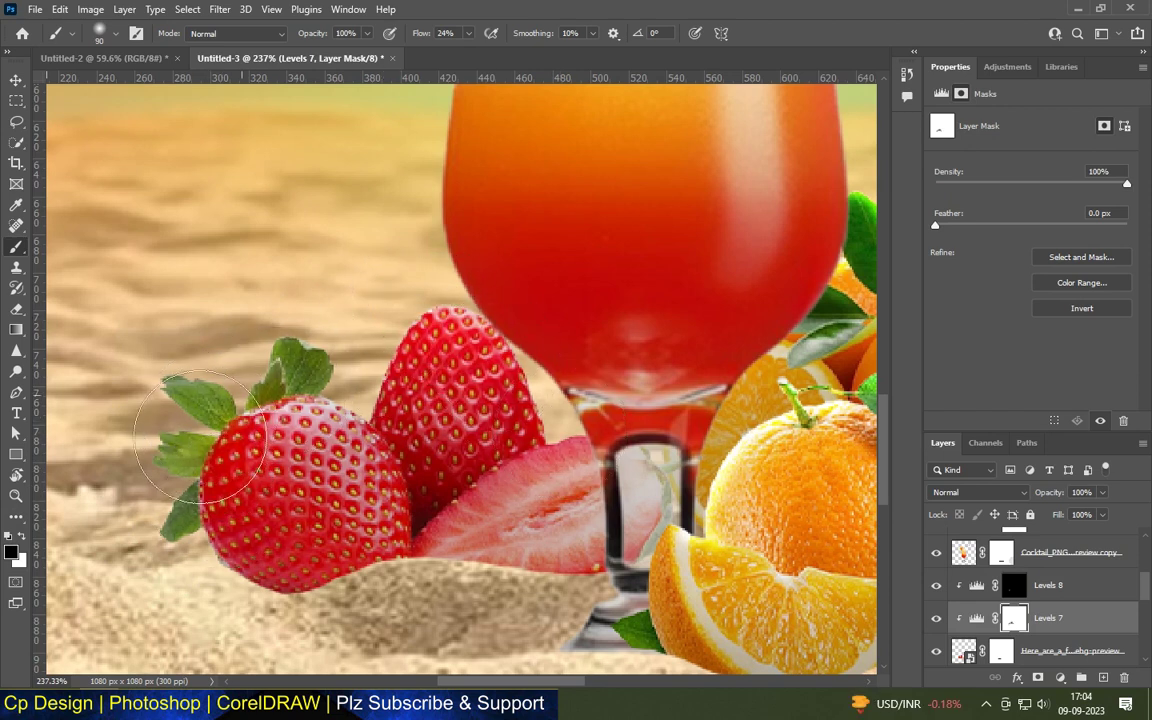
# Paint white on the Levels 8 mask at 38% flow around the strawberry's top and left edge.
pyautogui.scroll(-2, 441, 329)
pyautogui.click(1012, 588)
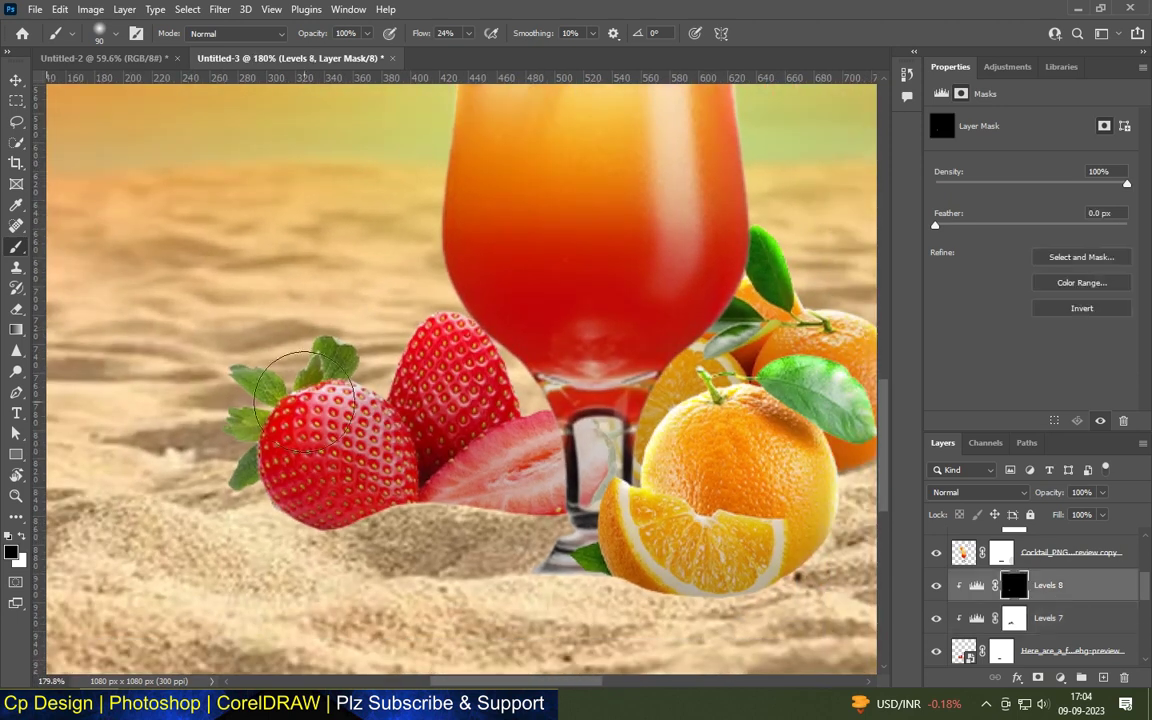
pyautogui.scroll(1, 293, 330)
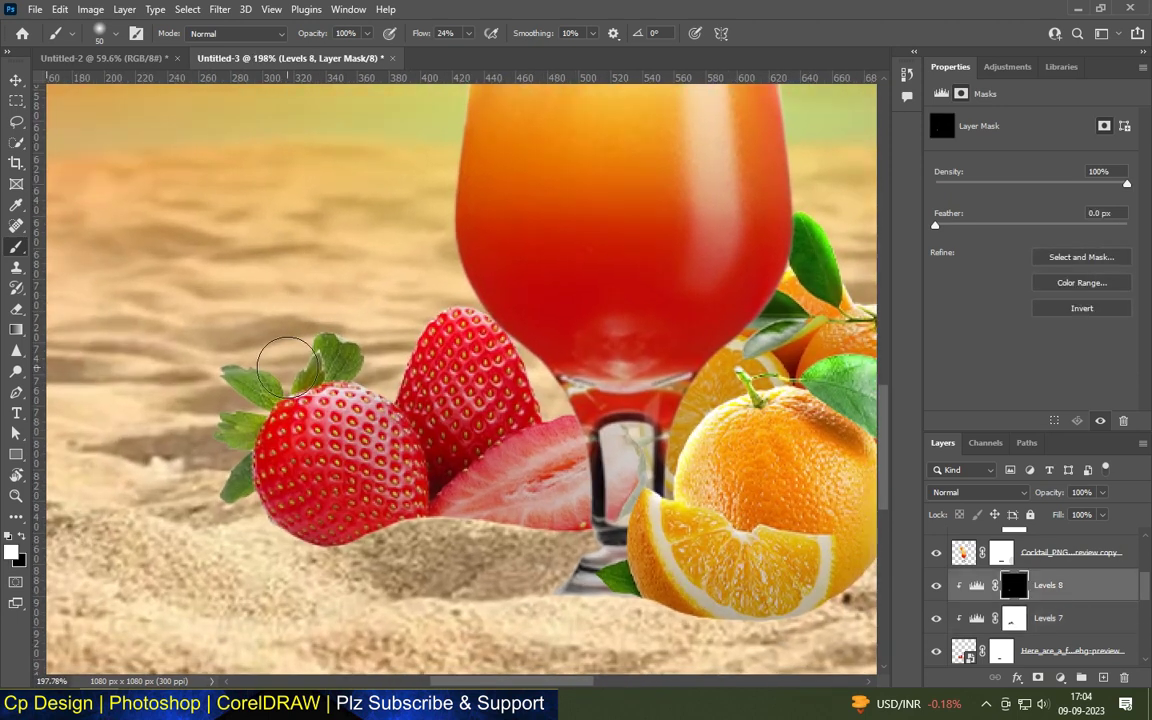
pyautogui.moveTo(465, 38); pyautogui.dragTo(479, 48)
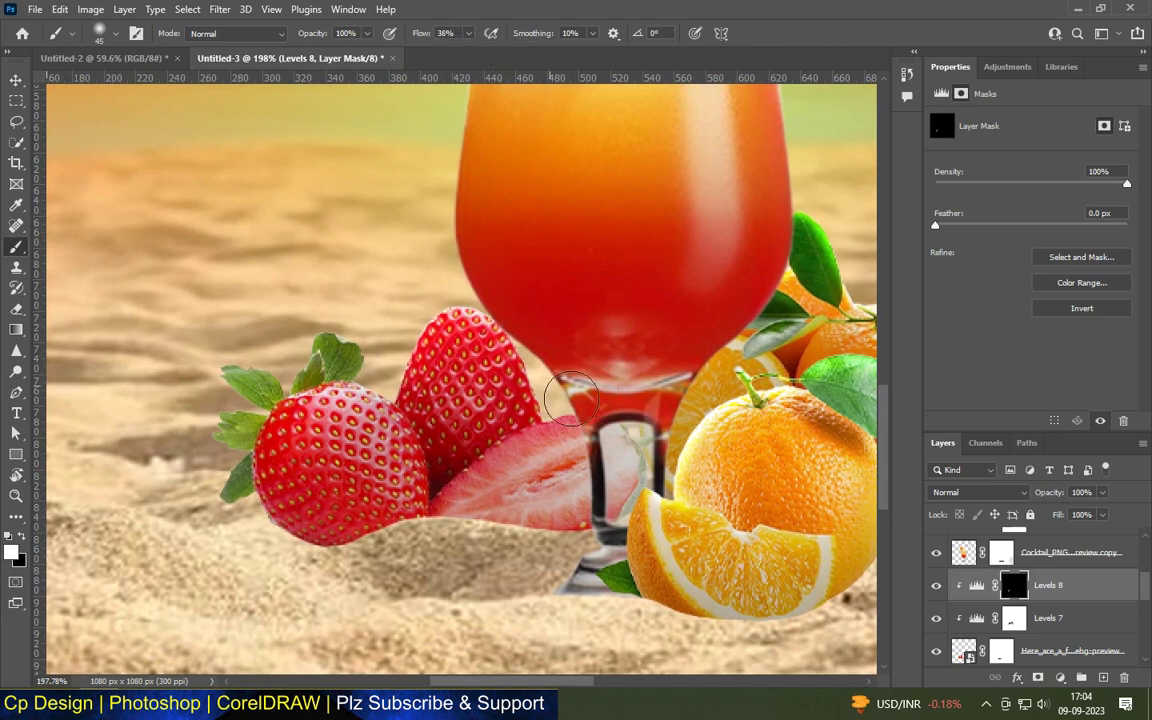
pyautogui.press('[')
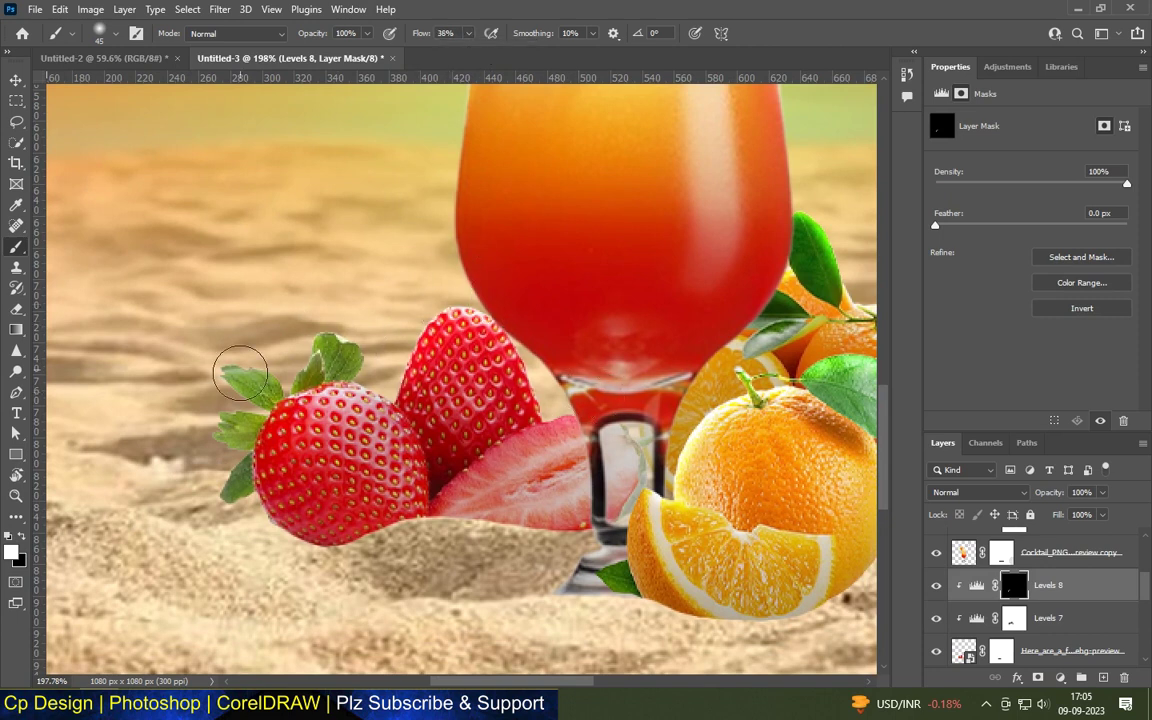
pyautogui.moveTo(188, 411); pyautogui.dragTo(343, 383)
pyautogui.press('[')
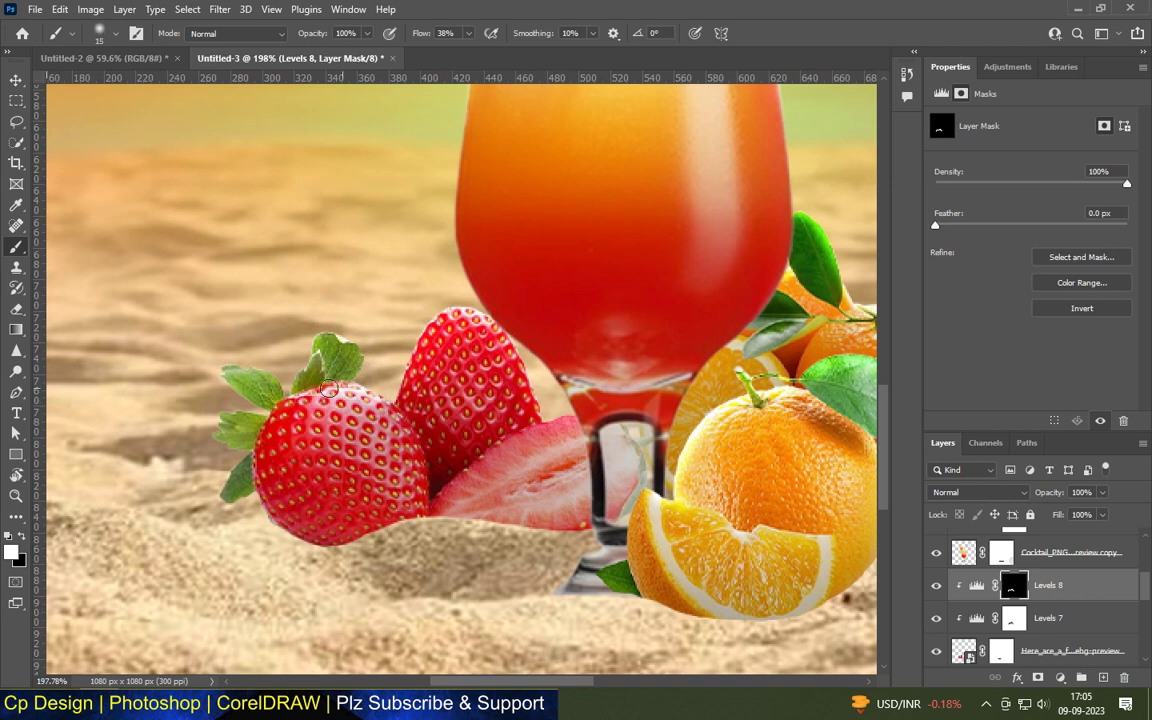
pyautogui.moveTo(288, 407); pyautogui.dragTo(256, 477)
# Paint the Levels 8 brightening over the left strawberry's leaves.
pyautogui.scroll(-5, 275, 365)
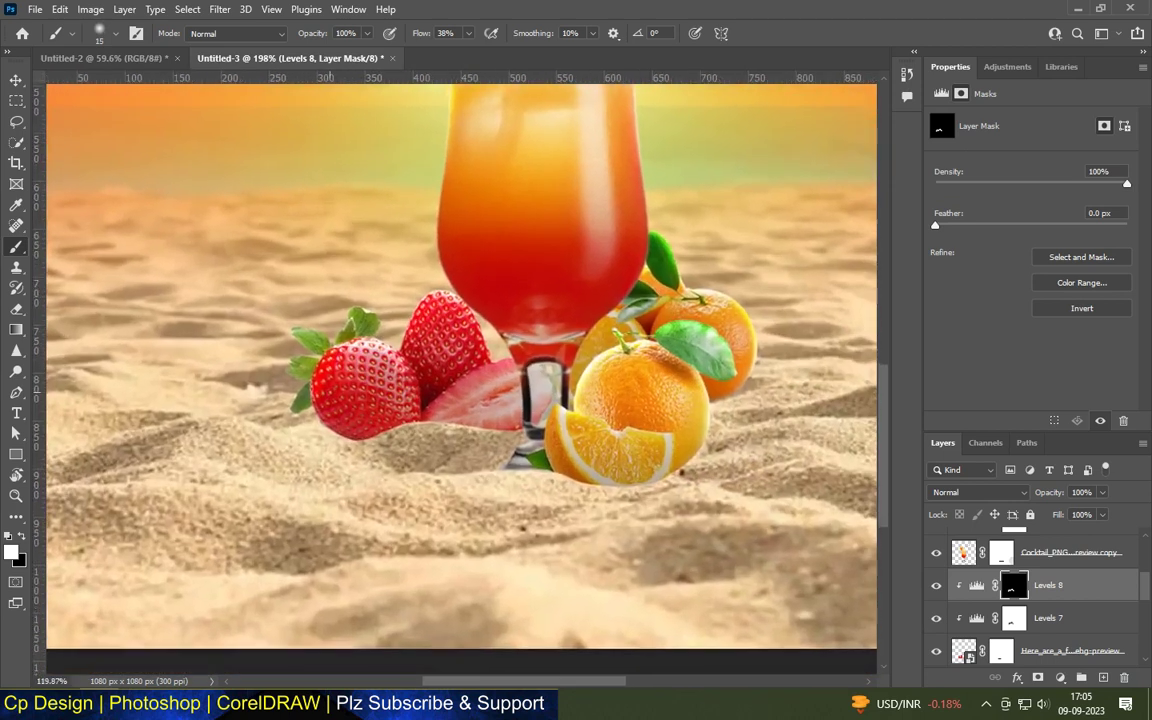
pyautogui.scroll(6, 275, 365)
pyautogui.scroll(1, 290, 380)
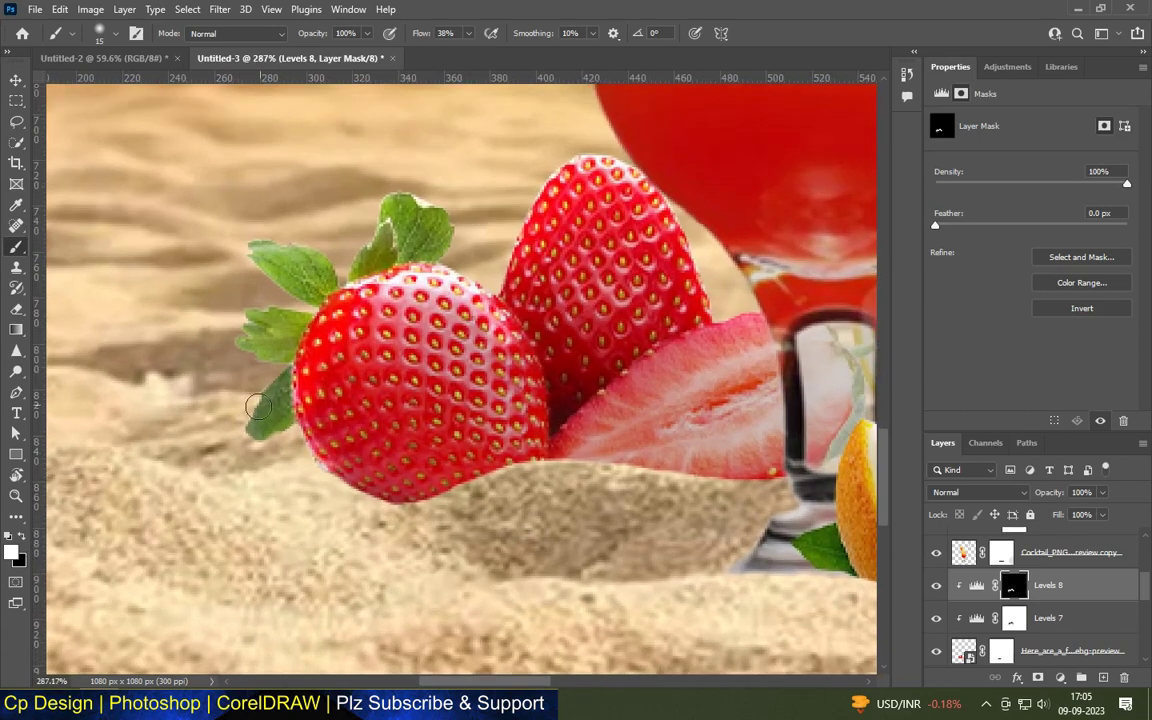
pyautogui.moveTo(271, 309)
pyautogui.mouseDown()
pyautogui.moveTo(280, 280)
pyautogui.moveTo(389, 211)
pyautogui.mouseUp()
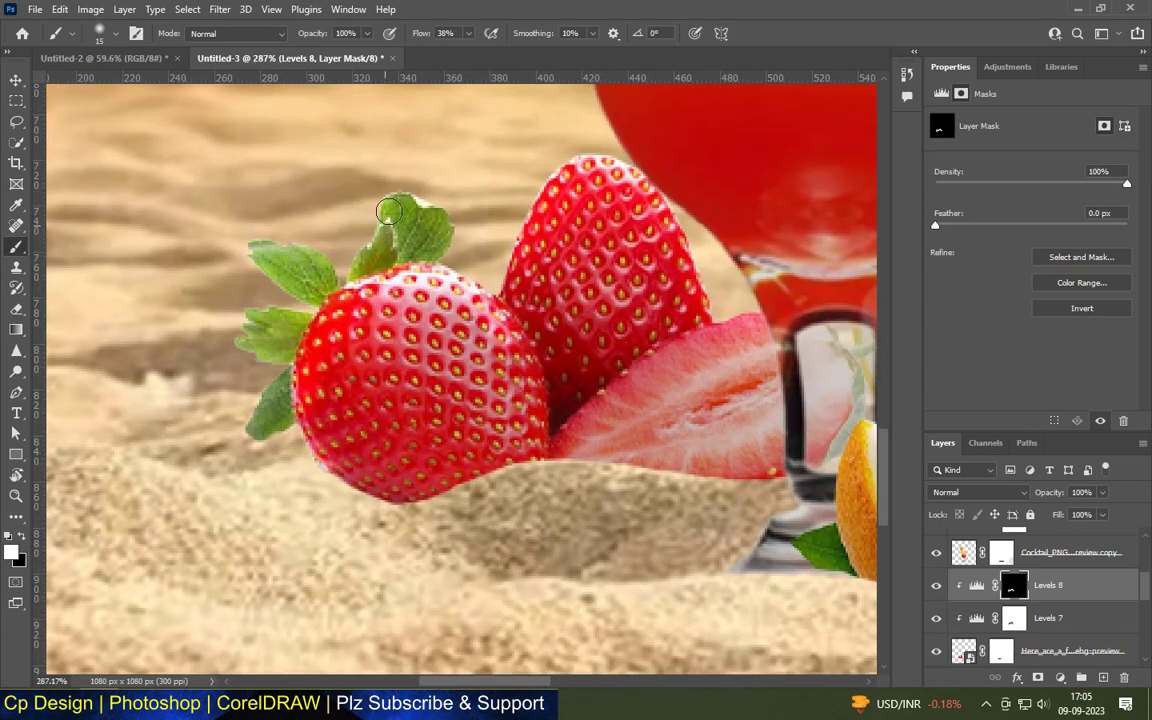
pyautogui.click(468, 33)
pyautogui.click(428, 217)
pyautogui.scroll(-3, 384, 328)
pyautogui.scroll(-3, 384, 328)
pyautogui.scroll(-2, 384, 328)
pyautogui.scroll(-2, 384, 328)
pyautogui.scroll(1, 476, 269)
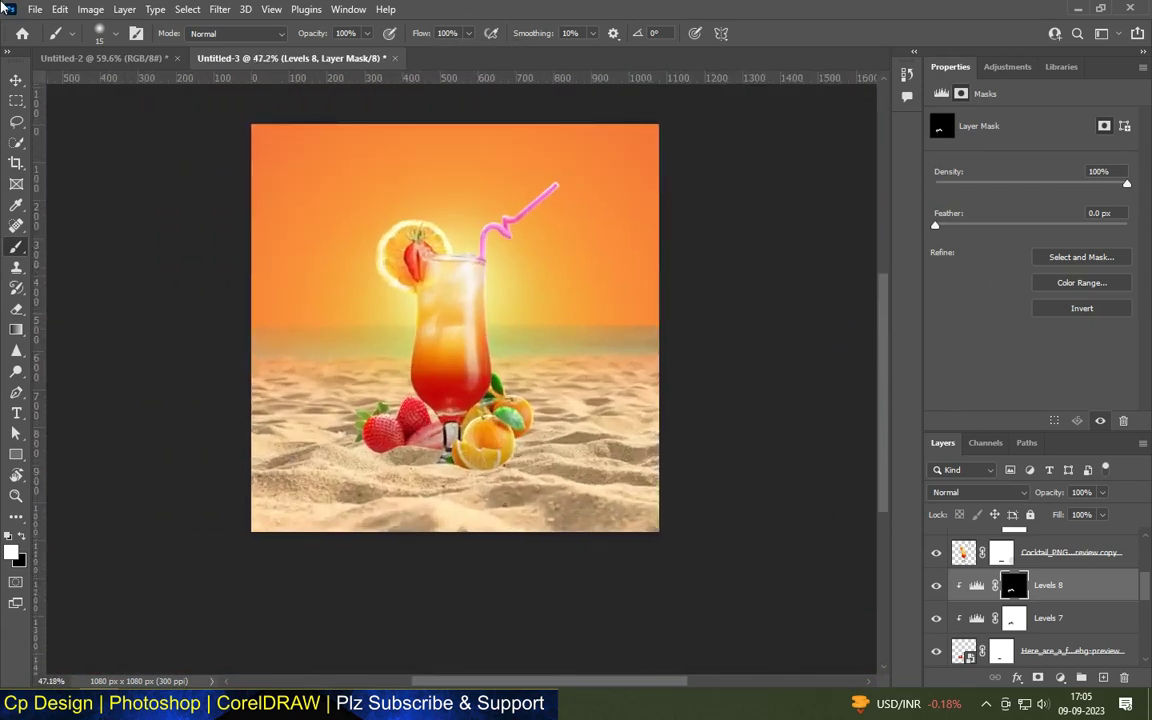
# Add a Color Balance layer clipped to the sand photo: midtones Red +60, shifted slightly toward yellow.
pyautogui.click(16, 80)
pyautogui.click(764, 378)
pyautogui.scroll(1, 501, 424)
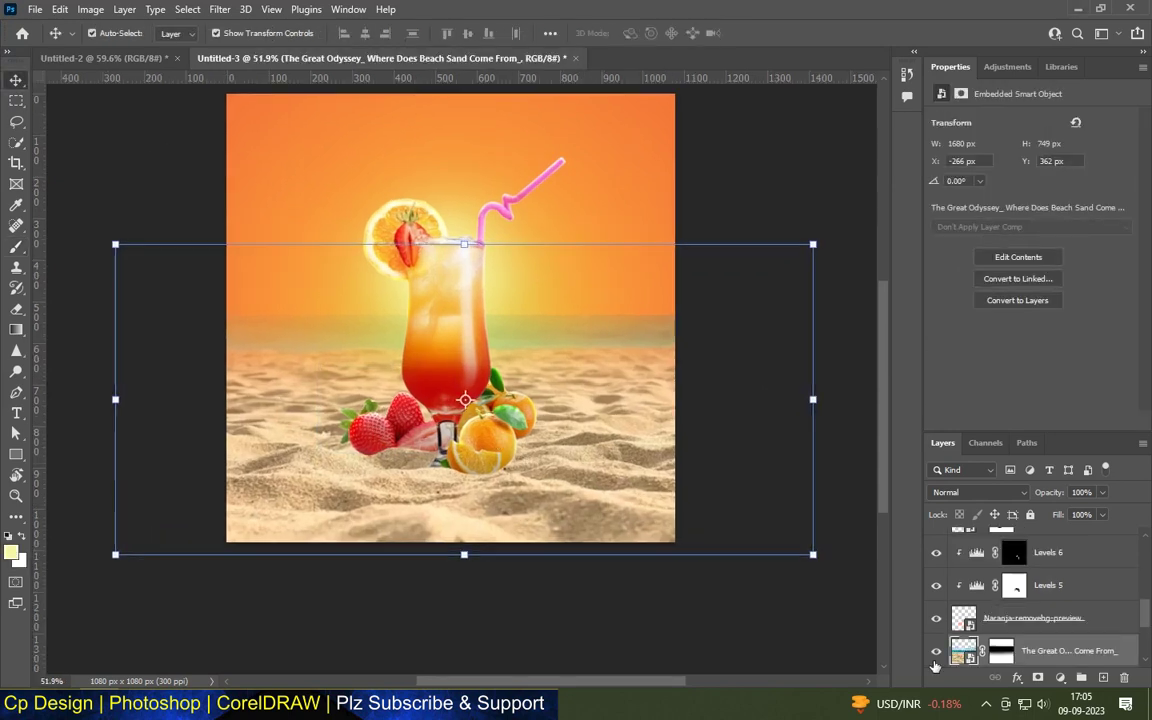
pyautogui.click(1060, 677)
pyautogui.click(1057, 540)
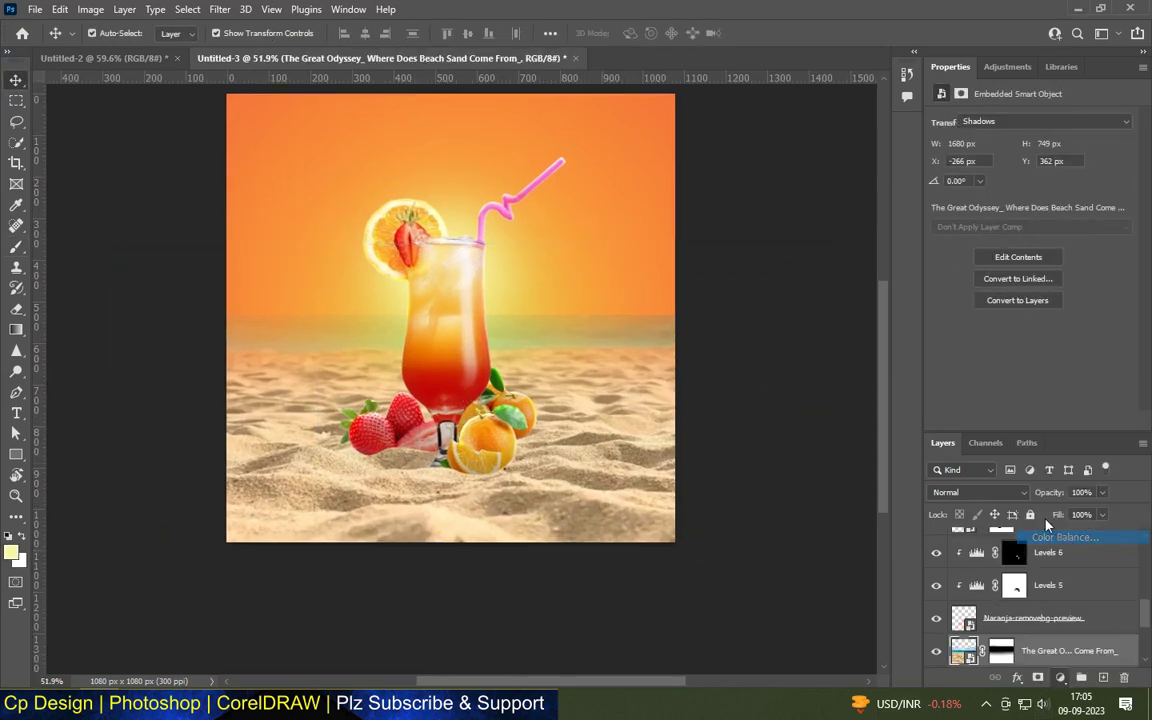
pyautogui.moveTo(1013, 158); pyautogui.dragTo(1059, 161)
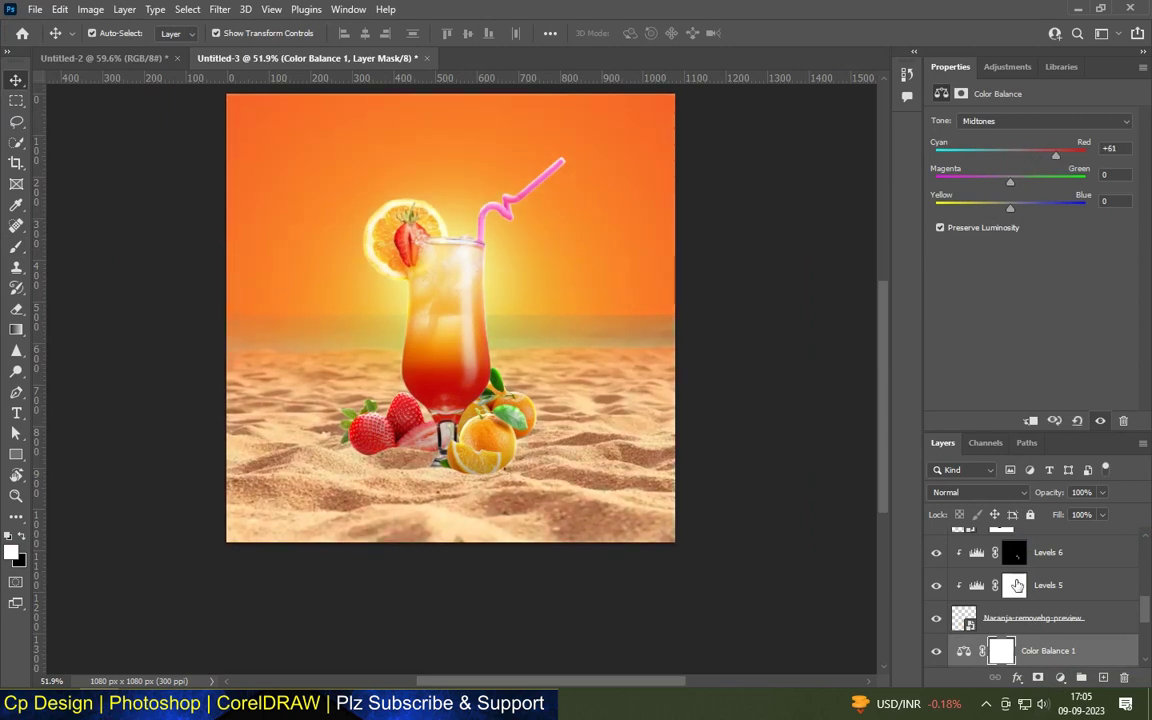
pyautogui.click(1031, 421)
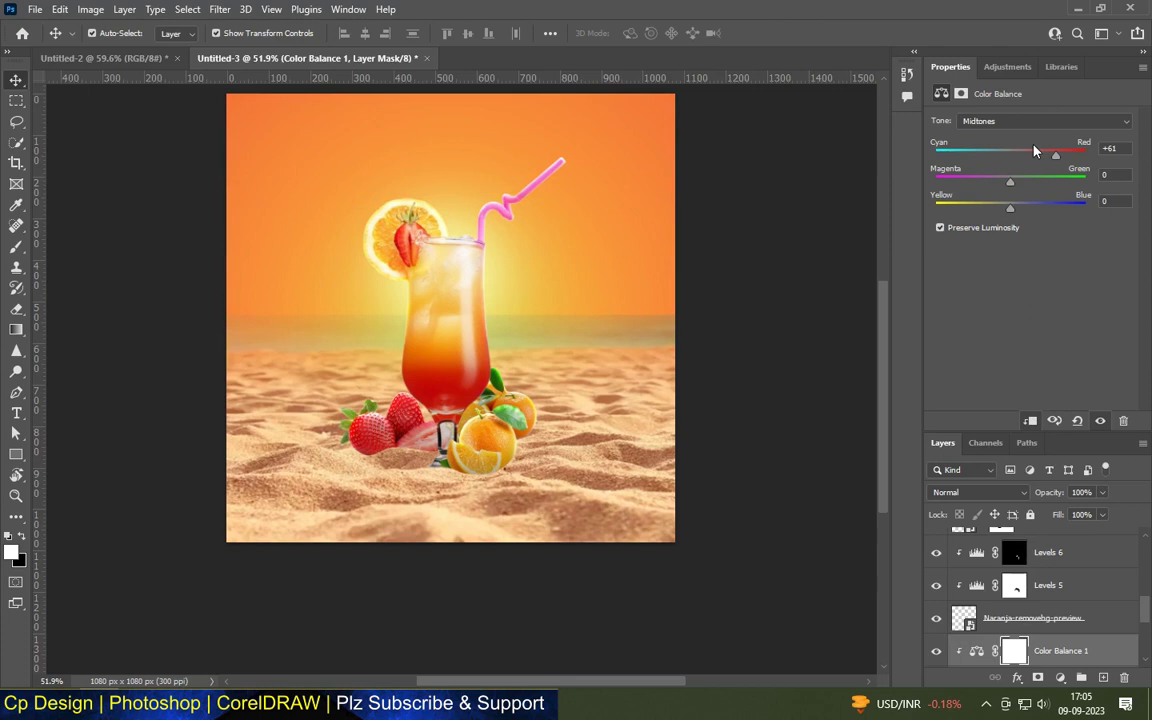
pyautogui.moveTo(1060, 157); pyautogui.dragTo(1055, 157)
pyautogui.moveTo(1010, 208); pyautogui.dragTo(1001, 209)
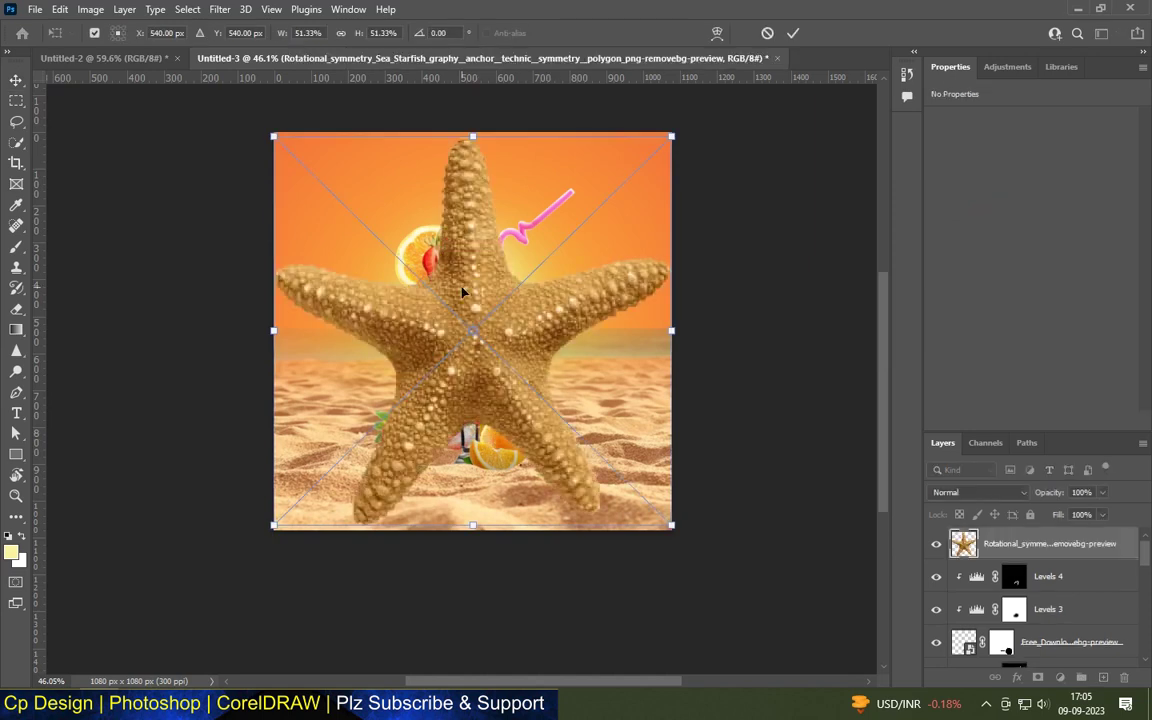
# Shrink the placed starfish to about 8% and move it right of the oranges.
pyautogui.moveTo(473, 133); pyautogui.dragTo(472, 388)
pyautogui.scroll(5, 453, 510)
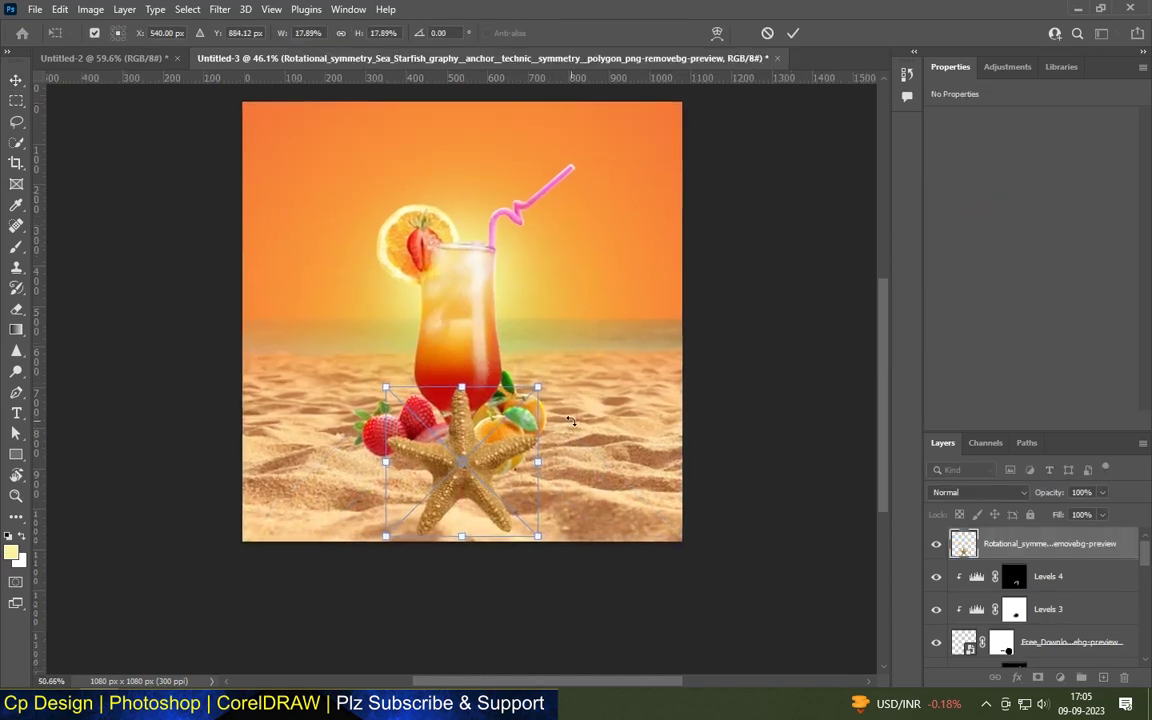
pyautogui.moveTo(453, 510); pyautogui.dragTo(654, 439)
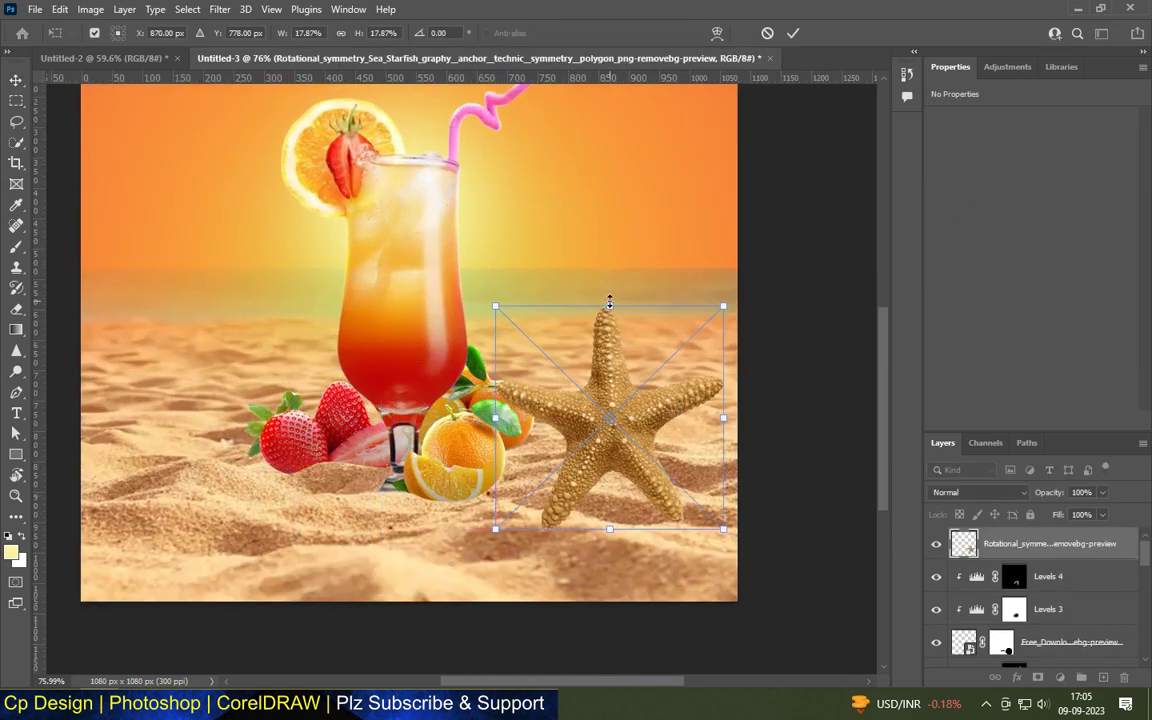
pyautogui.moveTo(609, 309); pyautogui.dragTo(592, 425)
pyautogui.scroll(4, 600, 465)
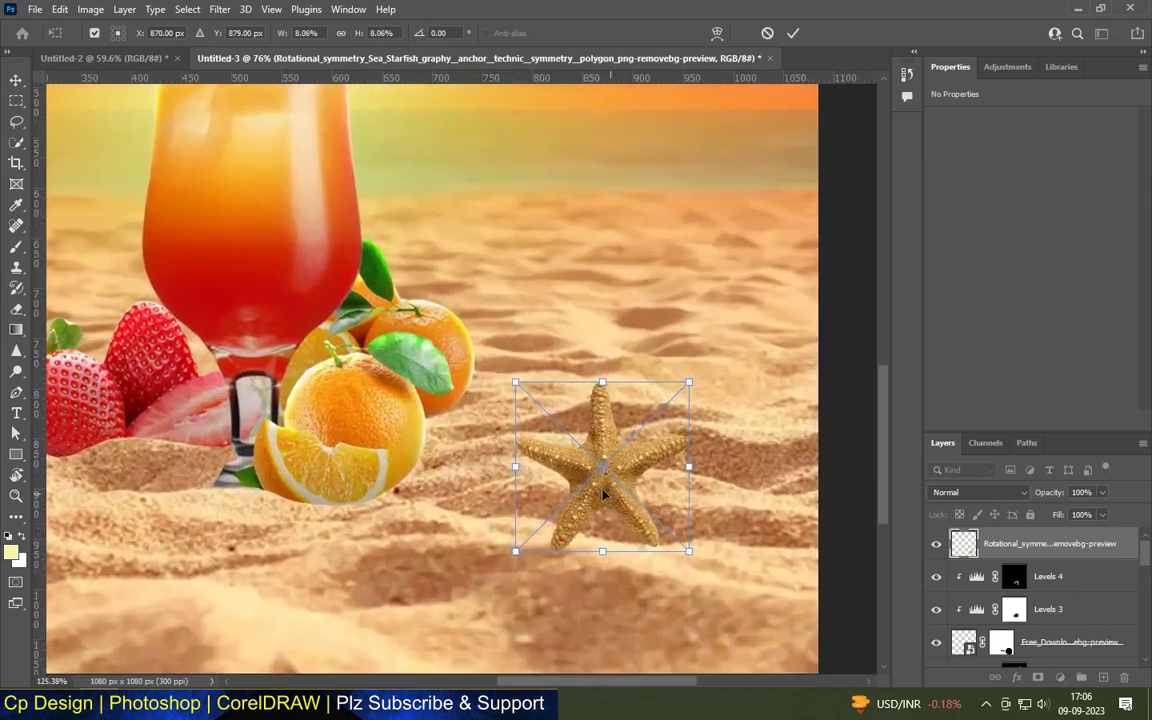
pyautogui.moveTo(609, 470); pyautogui.dragTo(593, 470)
# Use Perspective and Distort so the starfish lies flat in the sand's perspective.
pyautogui.rightClick(605, 470)
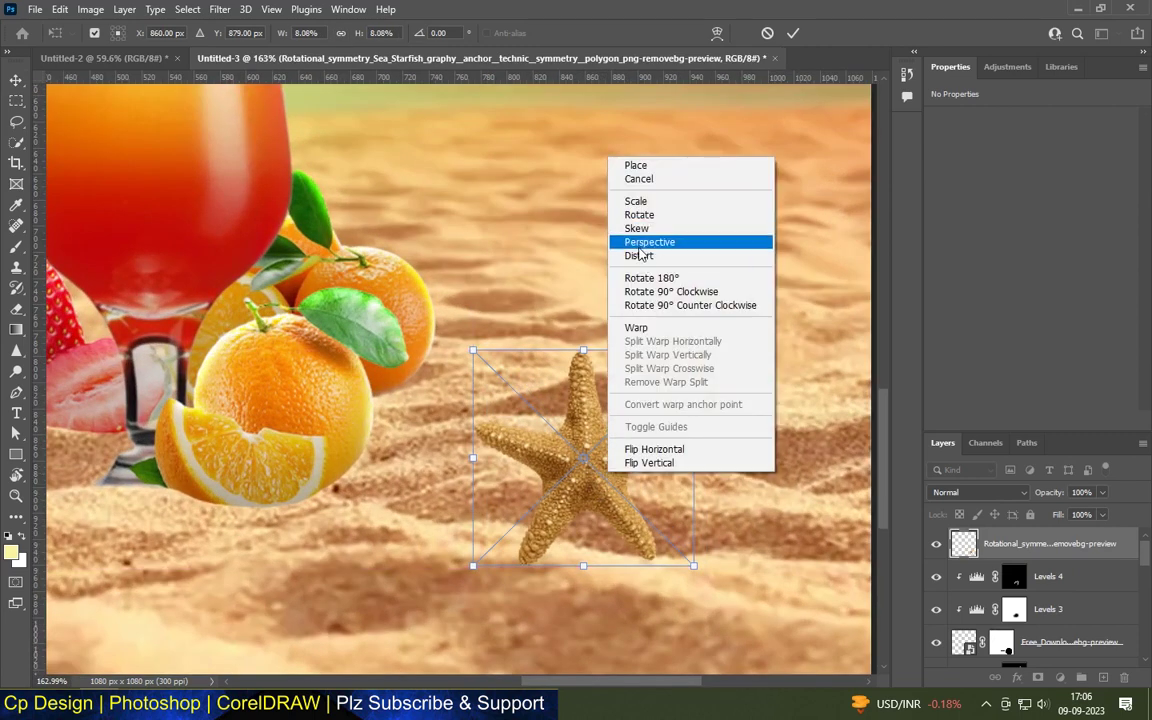
pyautogui.press('Escape')
pyautogui.moveTo(700, 583); pyautogui.dragTo(728, 566)
pyautogui.rightClick(577, 390)
pyautogui.click(640, 166)
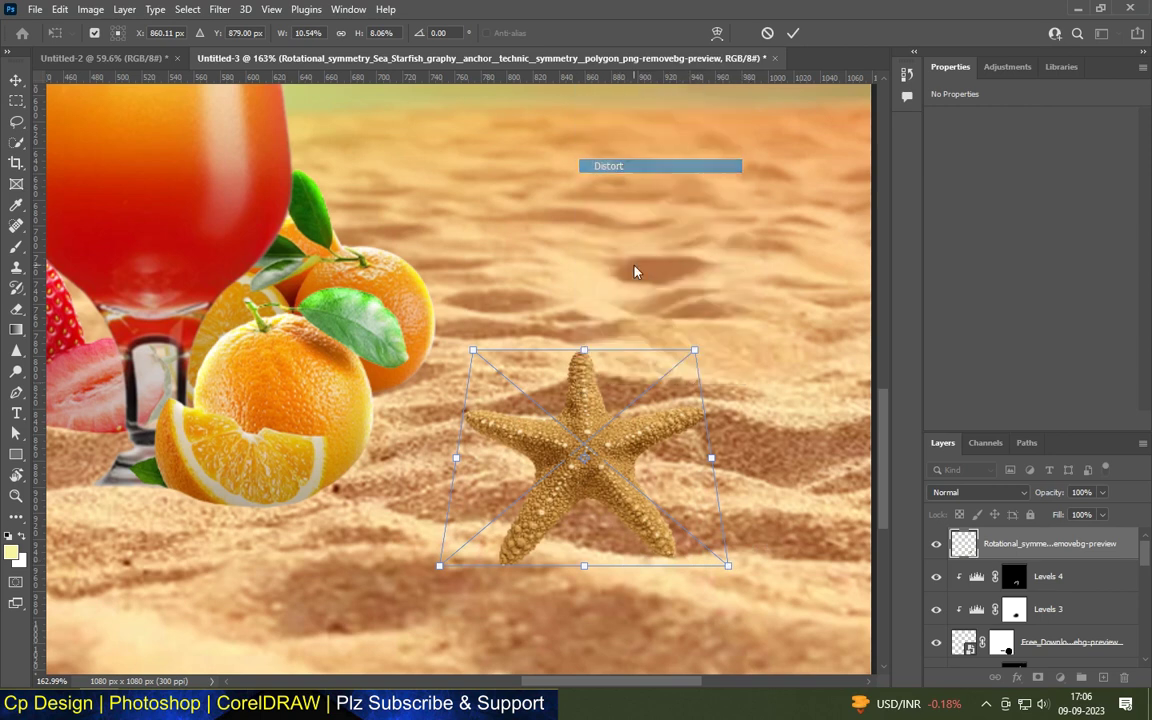
pyautogui.moveTo(696, 355); pyautogui.dragTo(652, 371)
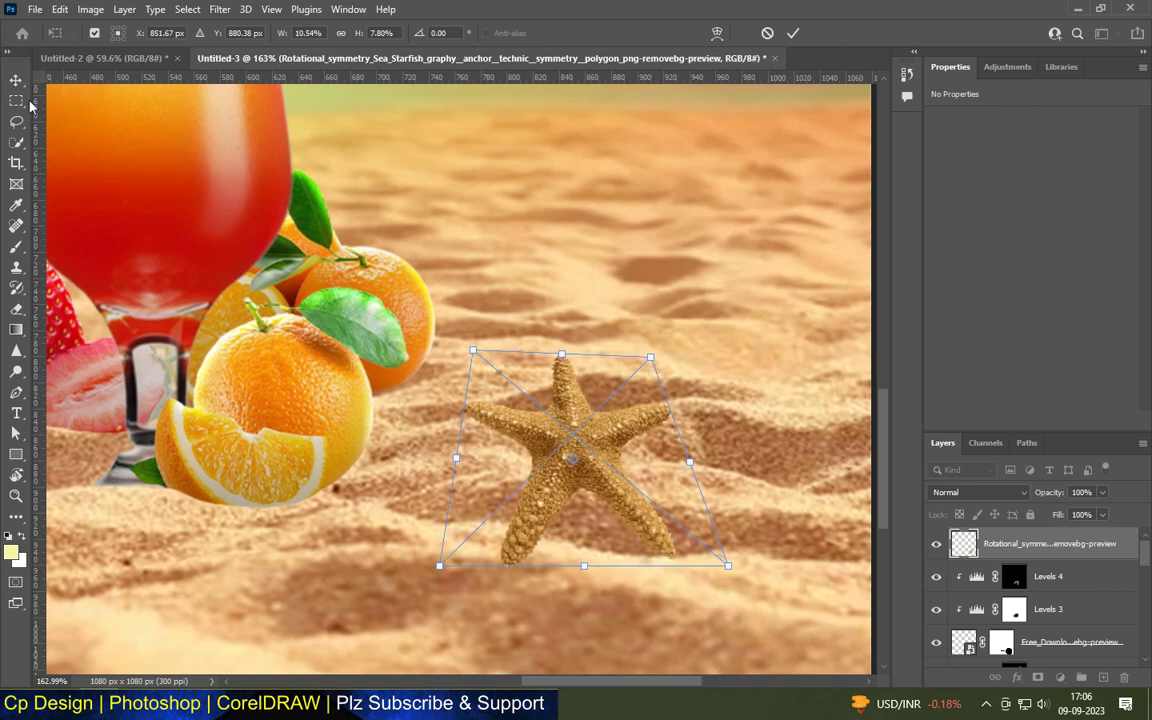
pyautogui.rightClick(606, 447)
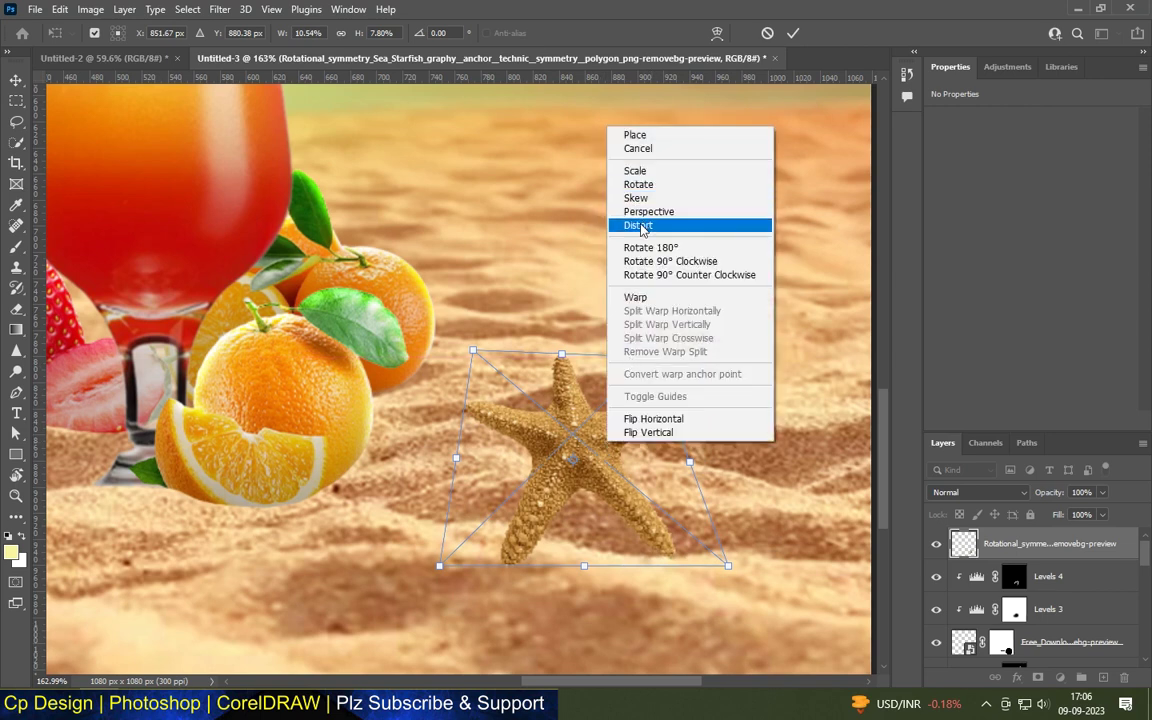
pyautogui.click(632, 224)
pyautogui.moveTo(561, 357); pyautogui.dragTo(586, 414)
pyautogui.moveTo(586, 470); pyautogui.dragTo(588, 457)
# Commit the distorted starfish and lower it slightly on the sand.
pyautogui.scroll(-2, 545, 445)
pyautogui.scroll(-3, 530, 450)
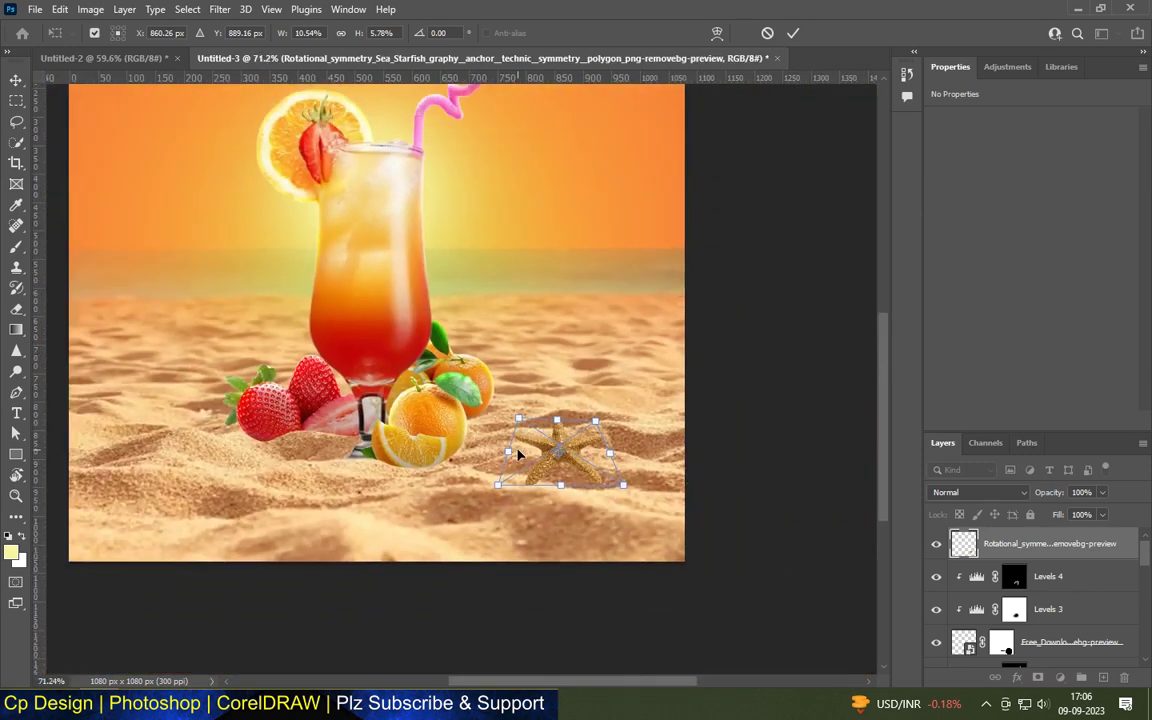
pyautogui.scroll(2, 540, 450)
pyautogui.scroll(2, 591, 432)
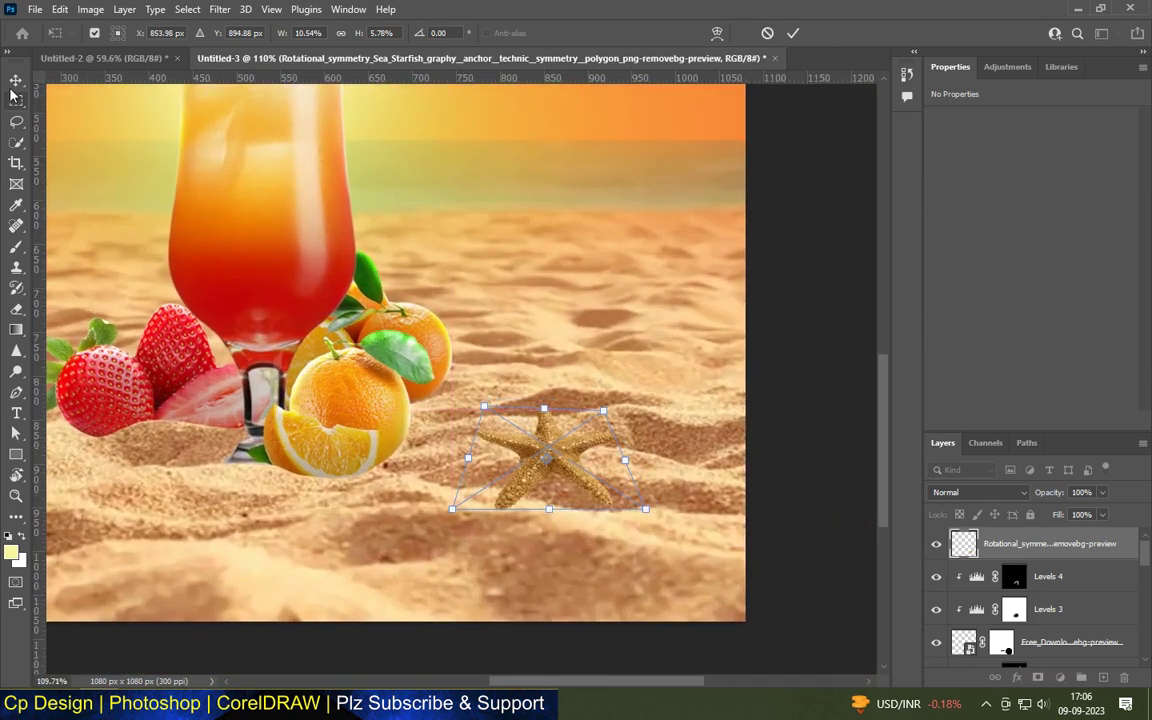
pyautogui.press('Return')
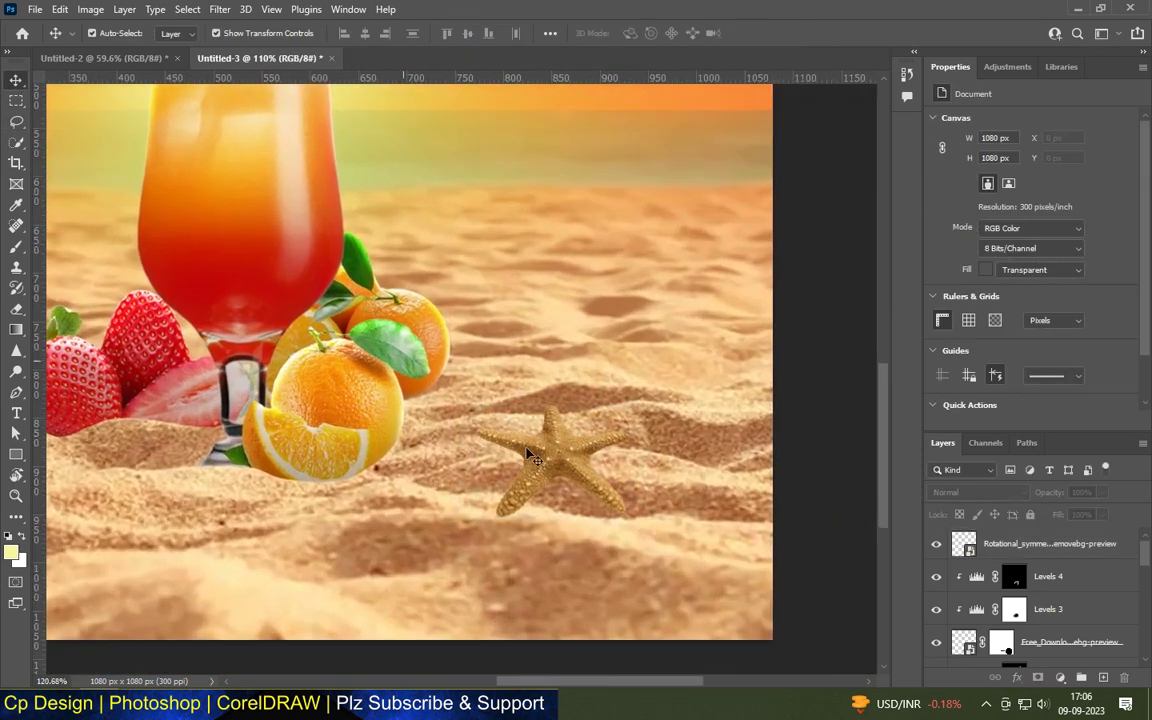
pyautogui.scroll(4, 590, 470)
pyautogui.click(578, 458)
pyautogui.scroll(-3, 578, 458)
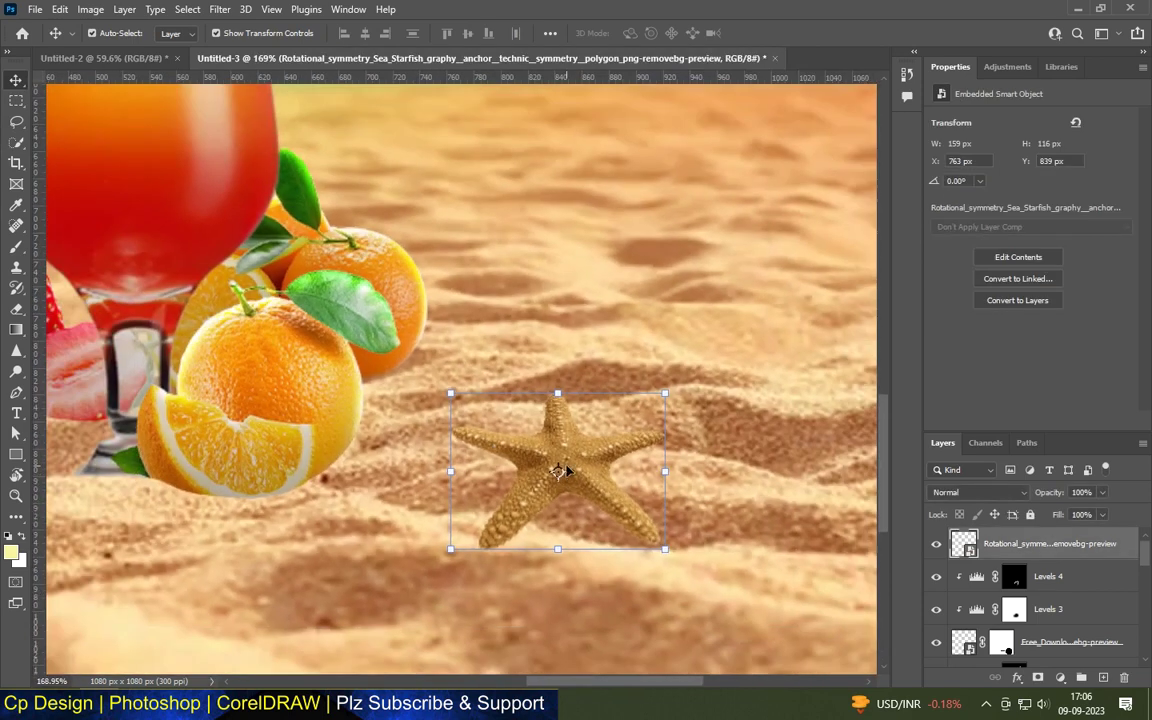
pyautogui.moveTo(575, 430); pyautogui.dragTo(575, 452)
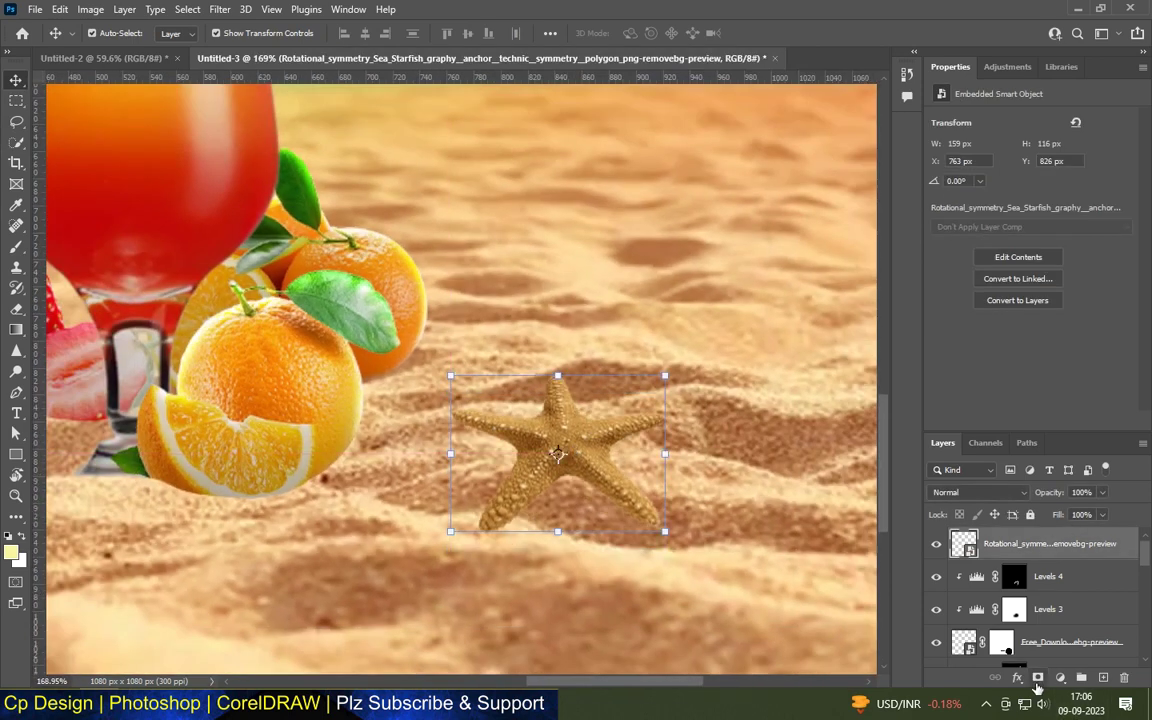
# Add a layer mask to the starfish and hide its lower-left arm tip with a Hard Round brush.
pyautogui.click(1037, 677)
pyautogui.click(16, 246)
pyautogui.click(114, 33)
pyautogui.click(313, 245)
pyautogui.click(621, 486)
pyautogui.scroll(3, 621, 486)
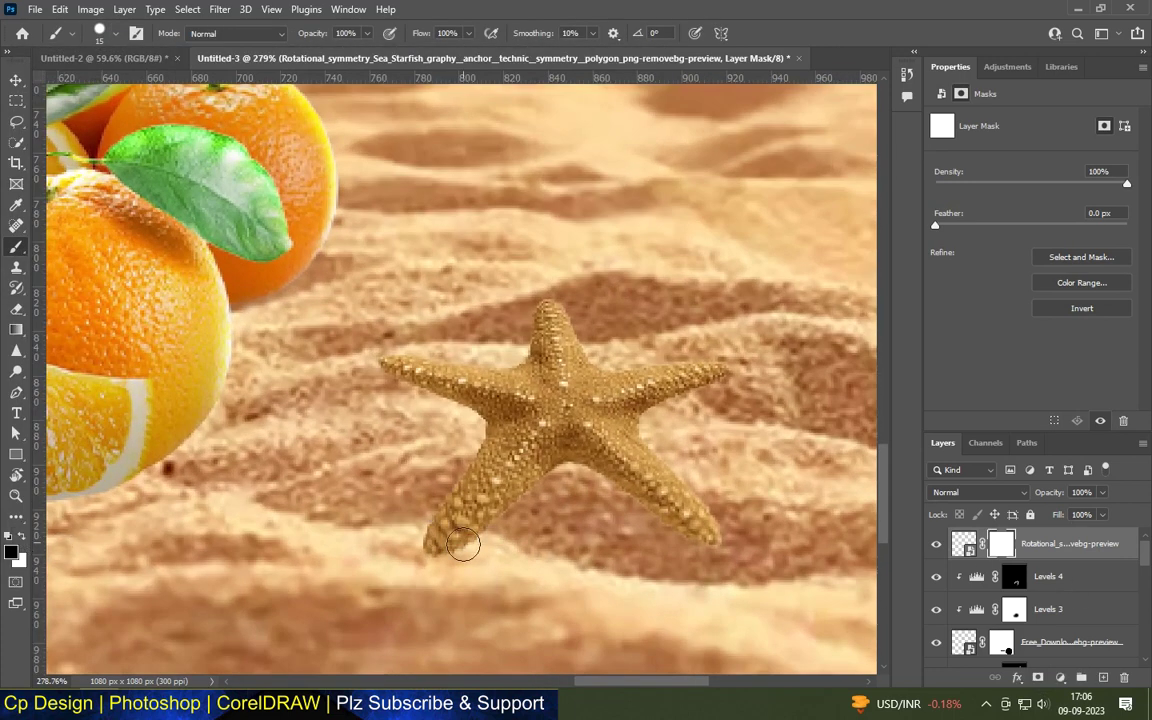
pyautogui.moveTo(417, 540); pyautogui.dragTo(470, 549)
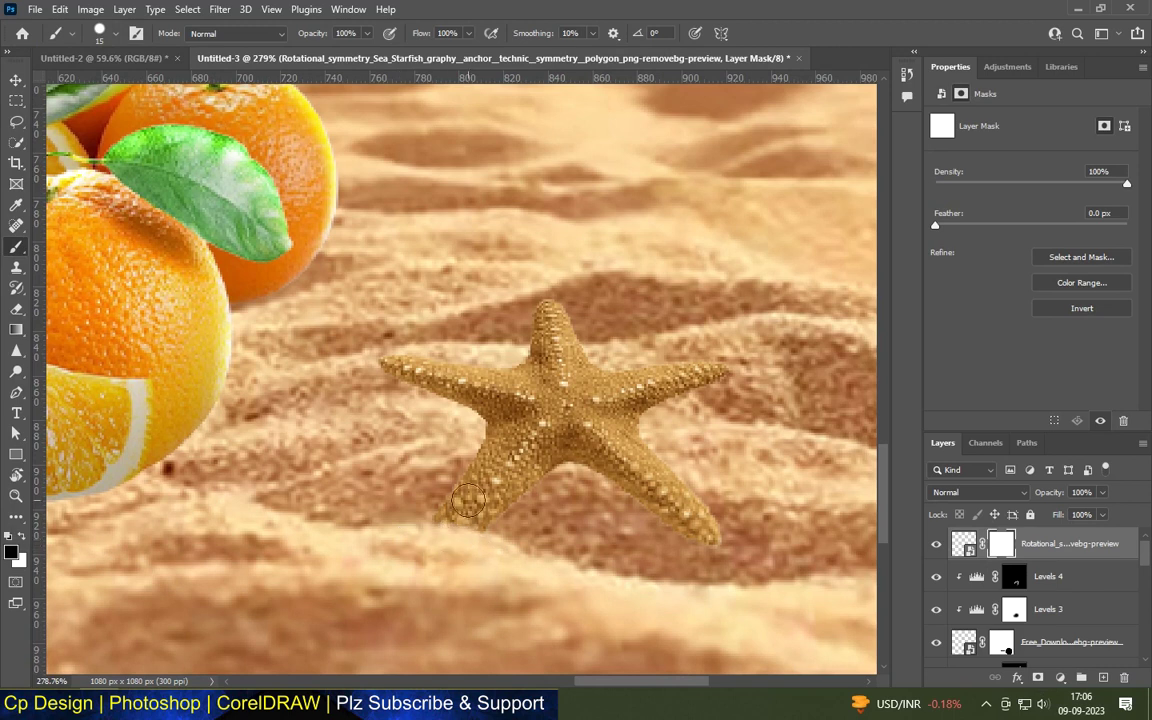
# Retarget the starfish image, then select the Levels 4 layer below it.
pyautogui.scroll(-2, 467, 500)
pyautogui.scroll(-2, 467, 500)
pyautogui.scroll(-2, 467, 500)
pyautogui.scroll(-1, 467, 500)
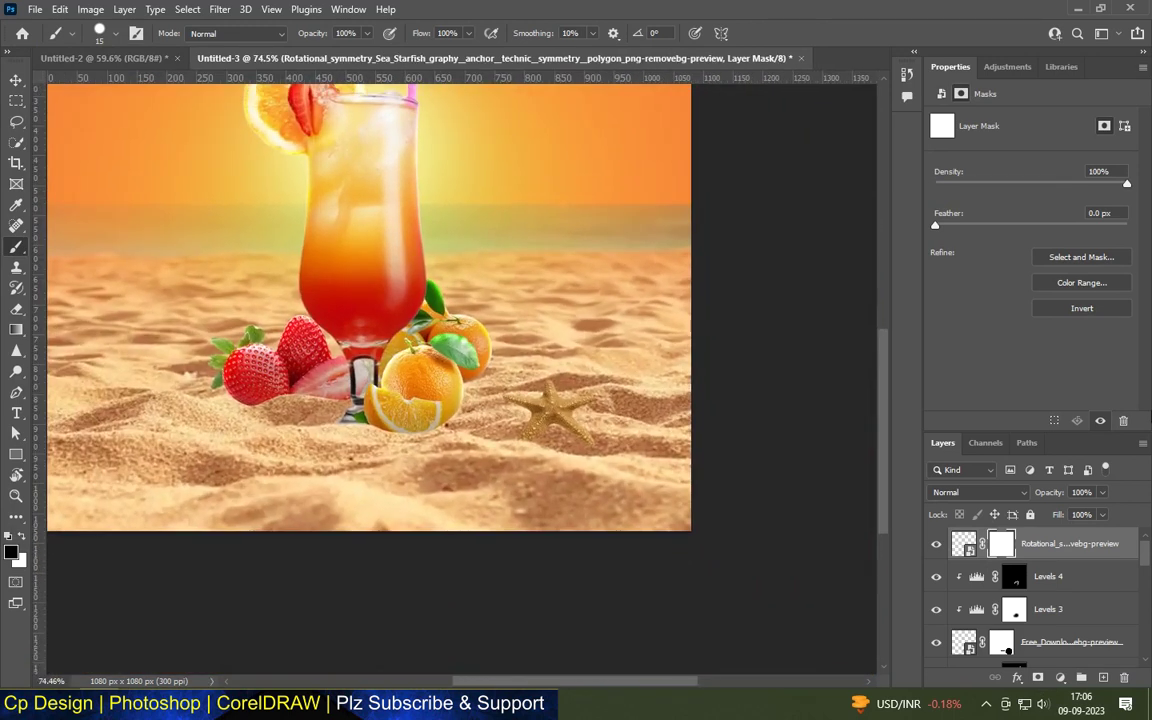
pyautogui.click(15, 80)
pyautogui.click(548, 415)
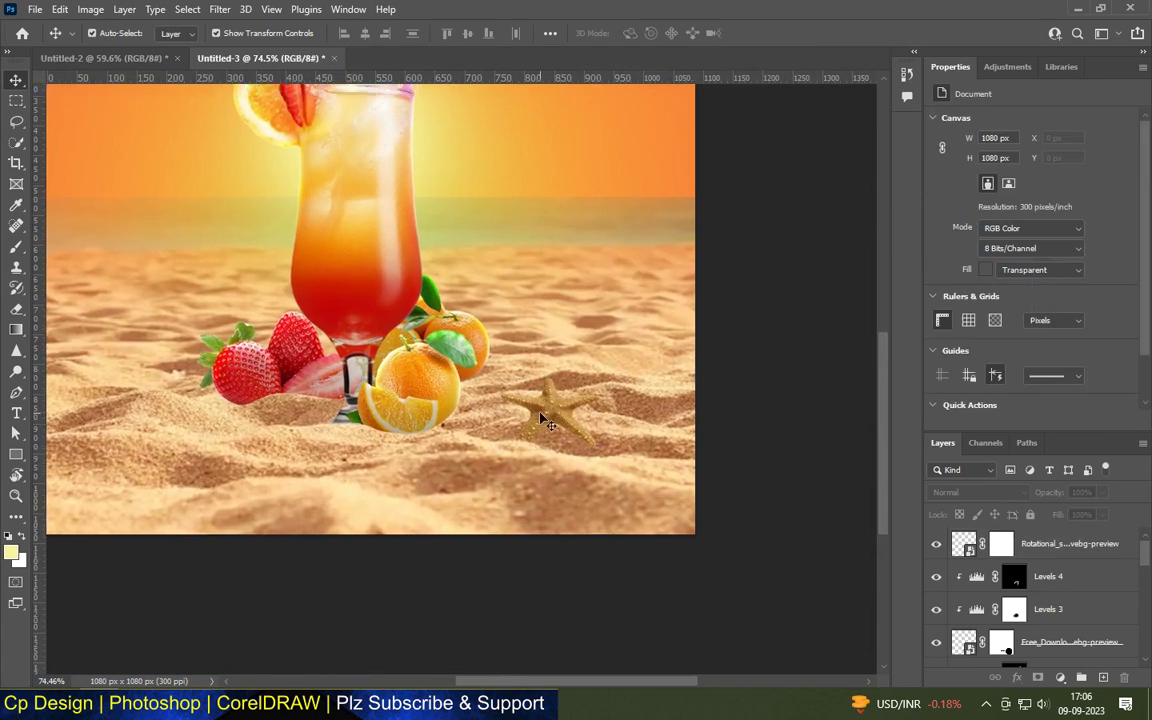
pyautogui.scroll(2, 609, 410)
pyautogui.scroll(2, 609, 410)
pyautogui.click(1052, 580)
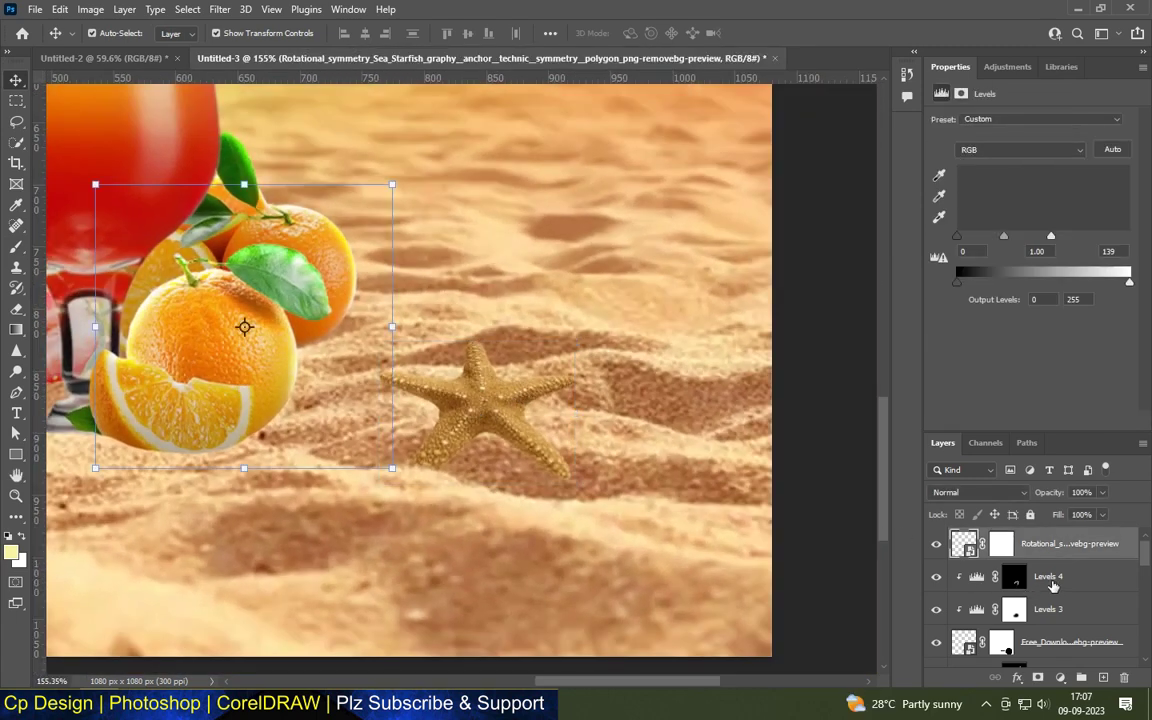
# Create a new shadow layer and set up a soft round brush.
pyautogui.click(1103, 677)
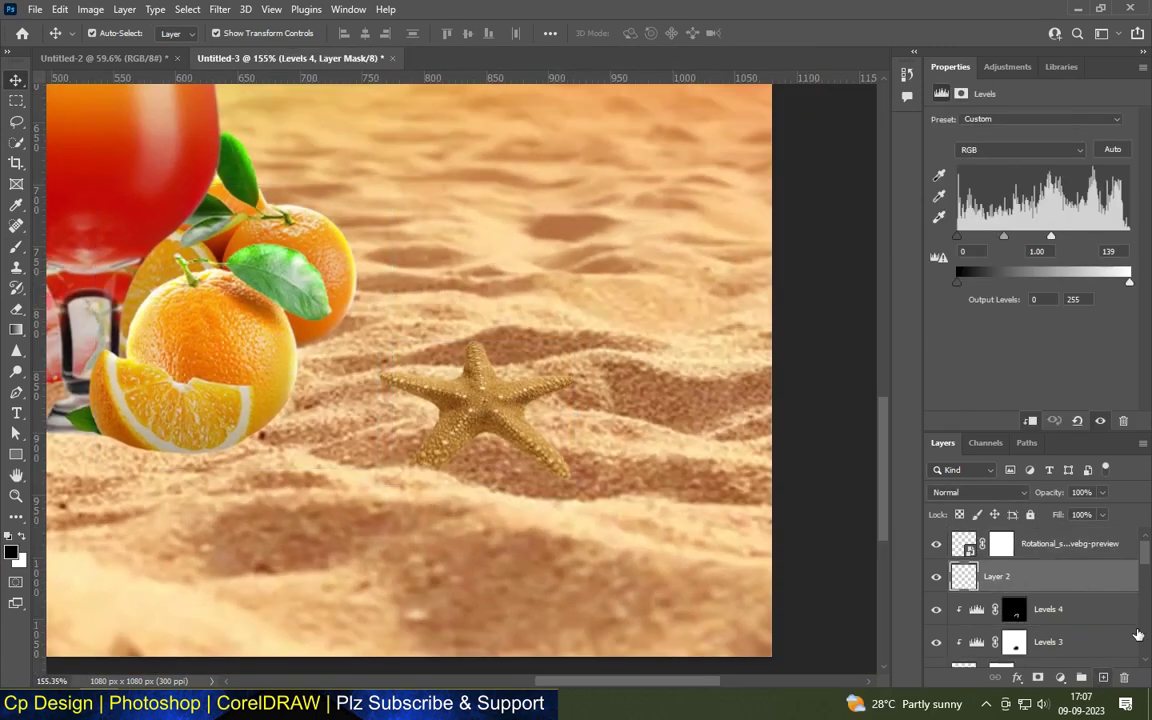
pyautogui.press('b')
pyautogui.scroll(1, 470, 420)
pyautogui.scroll(3, 482, 430)
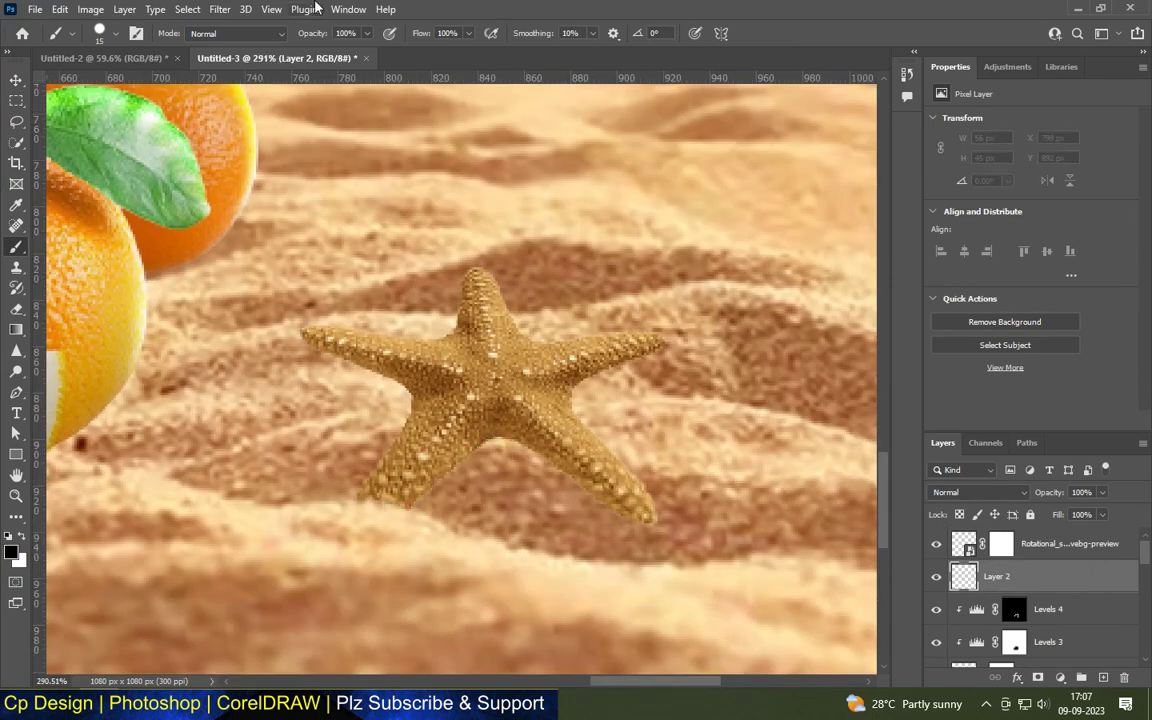
pyautogui.click(469, 34)
pyautogui.click(98, 33)
pyautogui.click(116, 239)
pyautogui.click(630, 400)
pyautogui.hotkey('ctrl', 'z')
# Paint a soft shadow around the starfish's centre and arms.
pyautogui.moveTo(477, 442); pyautogui.dragTo(505, 423)
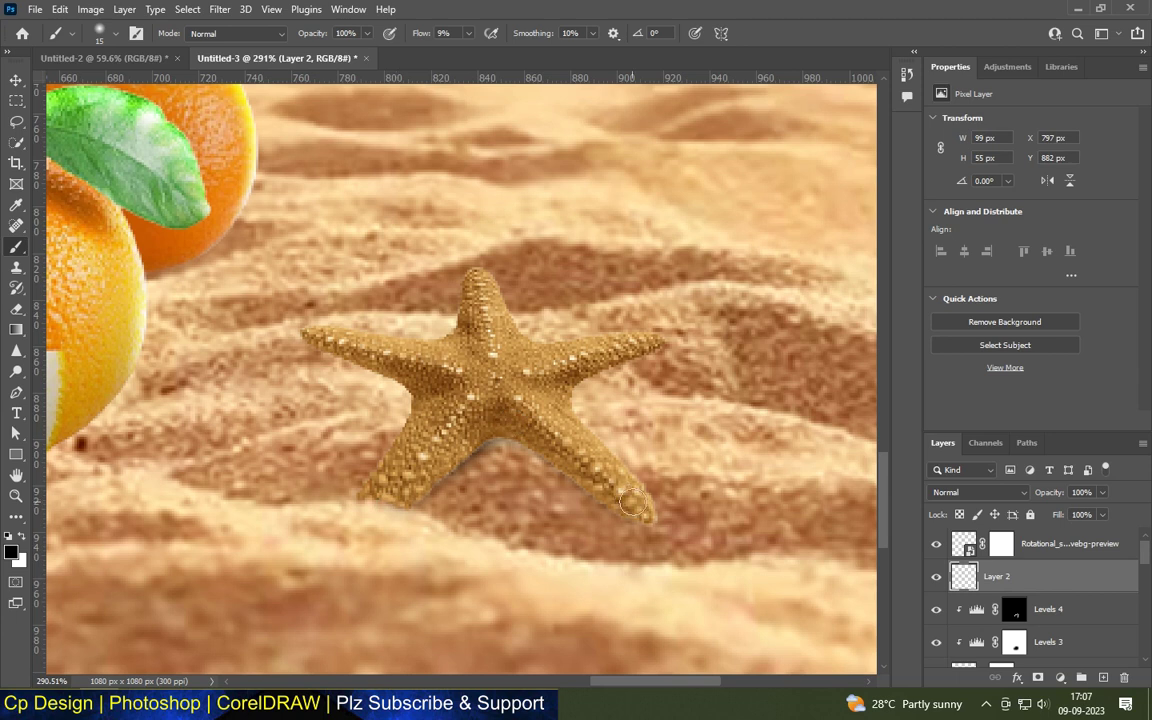
pyautogui.moveTo(393, 456); pyautogui.dragTo(415, 349)
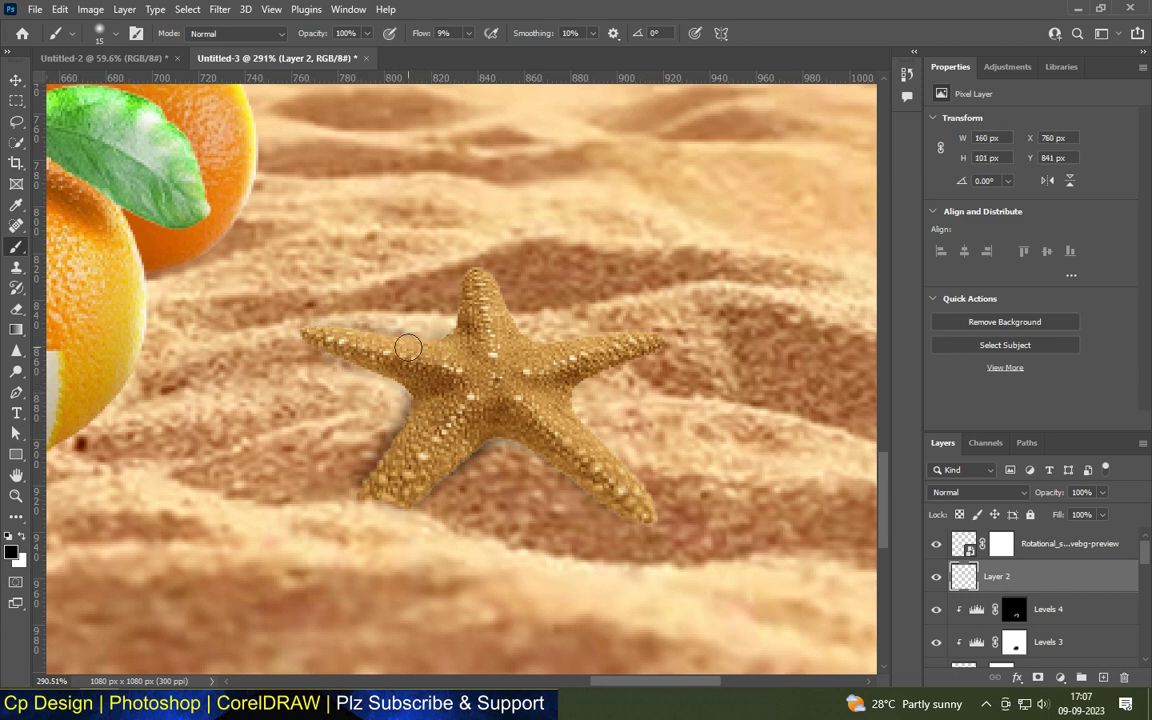
pyautogui.moveTo(420, 385); pyautogui.dragTo(305, 335)
pyautogui.moveTo(600, 385)
pyautogui.mouseDown()
pyautogui.moveTo(577, 400)
pyautogui.moveTo(630, 368)
pyautogui.mouseUp()
pyautogui.scroll(2, 576, 362)
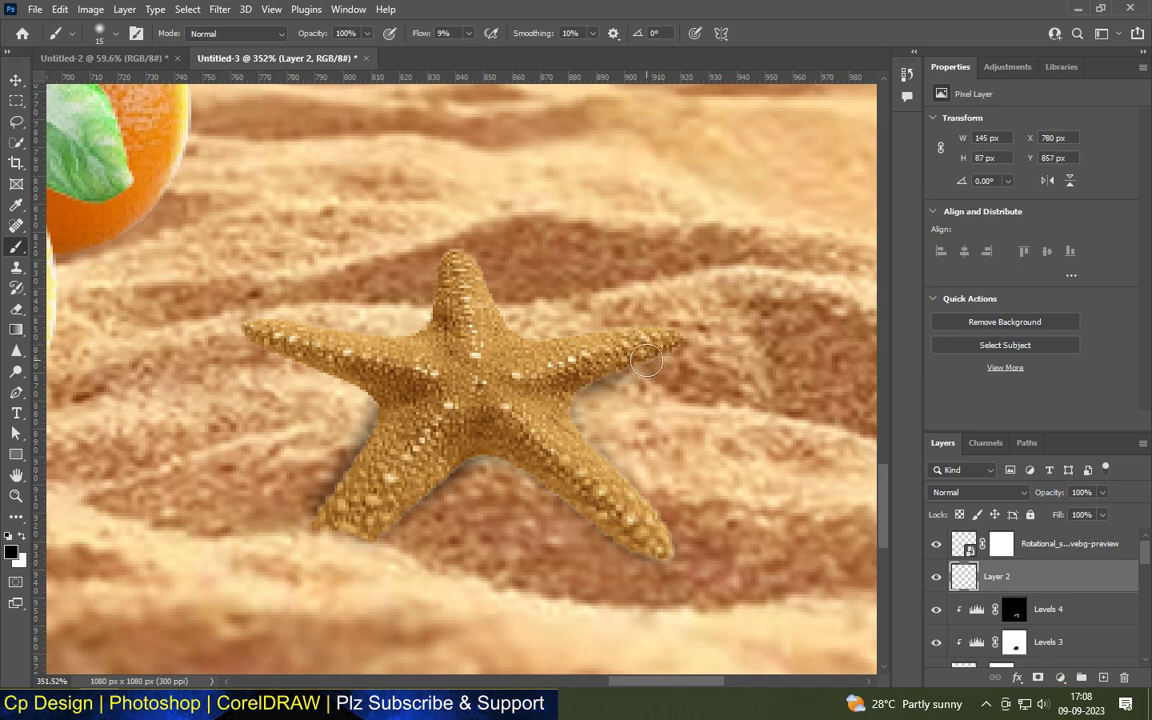
pyautogui.moveTo(590, 385); pyautogui.dragTo(631, 493)
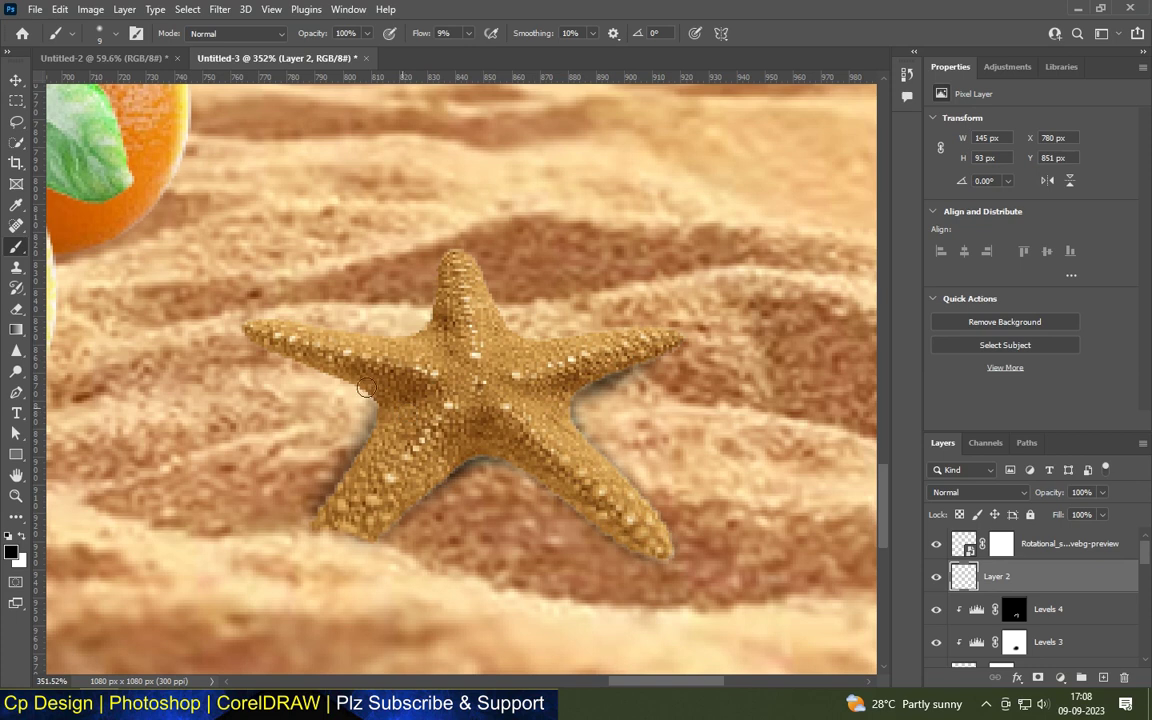
pyautogui.moveTo(253, 346); pyautogui.dragTo(259, 324)
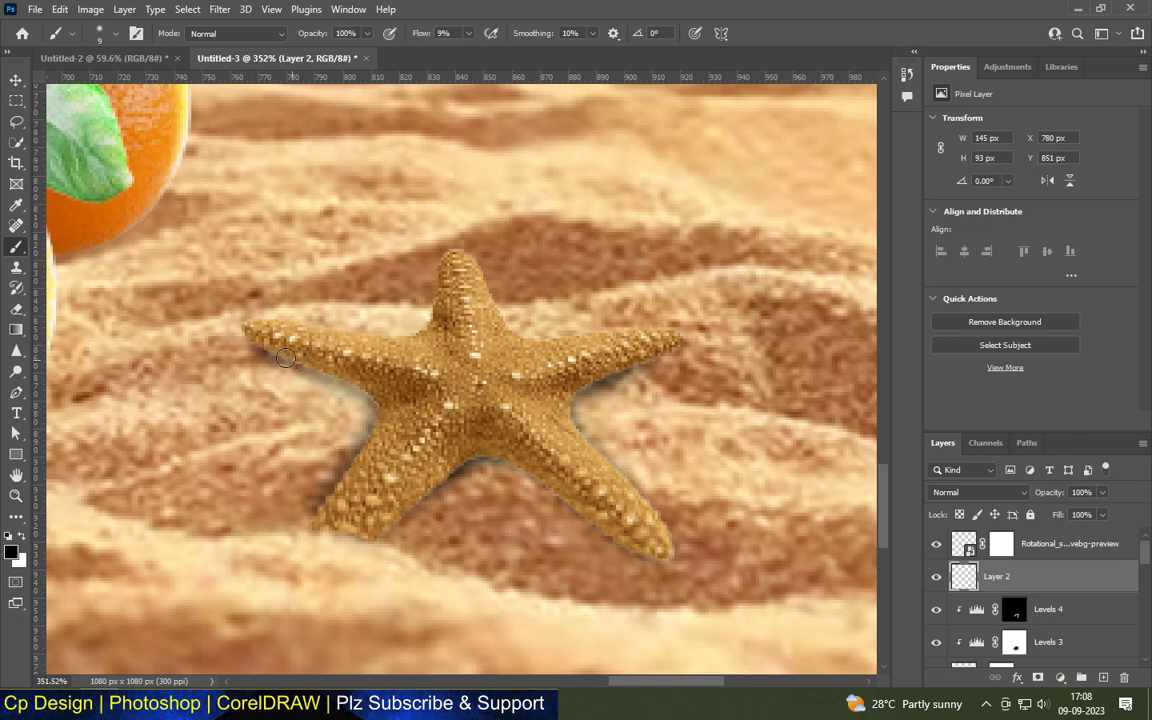
pyautogui.scroll(-2, 407, 308)
pyautogui.scroll(-3, 490, 330)
pyautogui.scroll(-3, 773, 355)
pyautogui.scroll(-2, 773, 355)
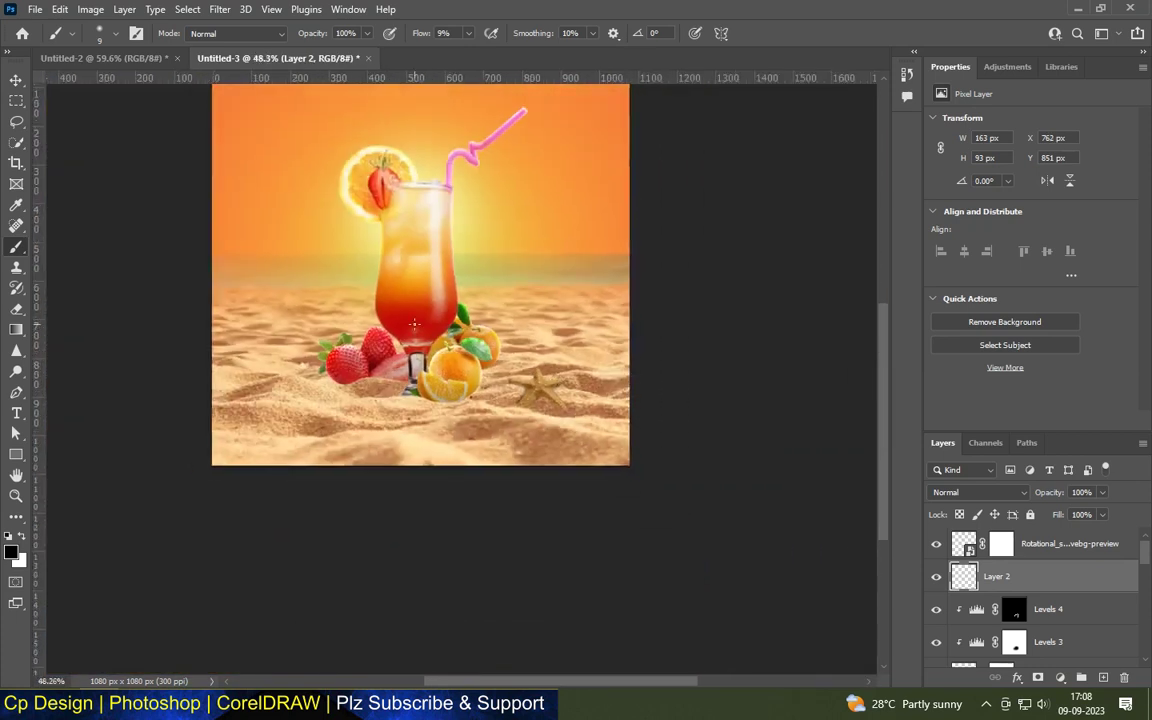
pyautogui.scroll(2, 773, 355)
# Set the Layer 2 shadow to Multiply blend with about 74% fill.
pyautogui.click(16, 80)
pyautogui.scroll(2, 647, 395)
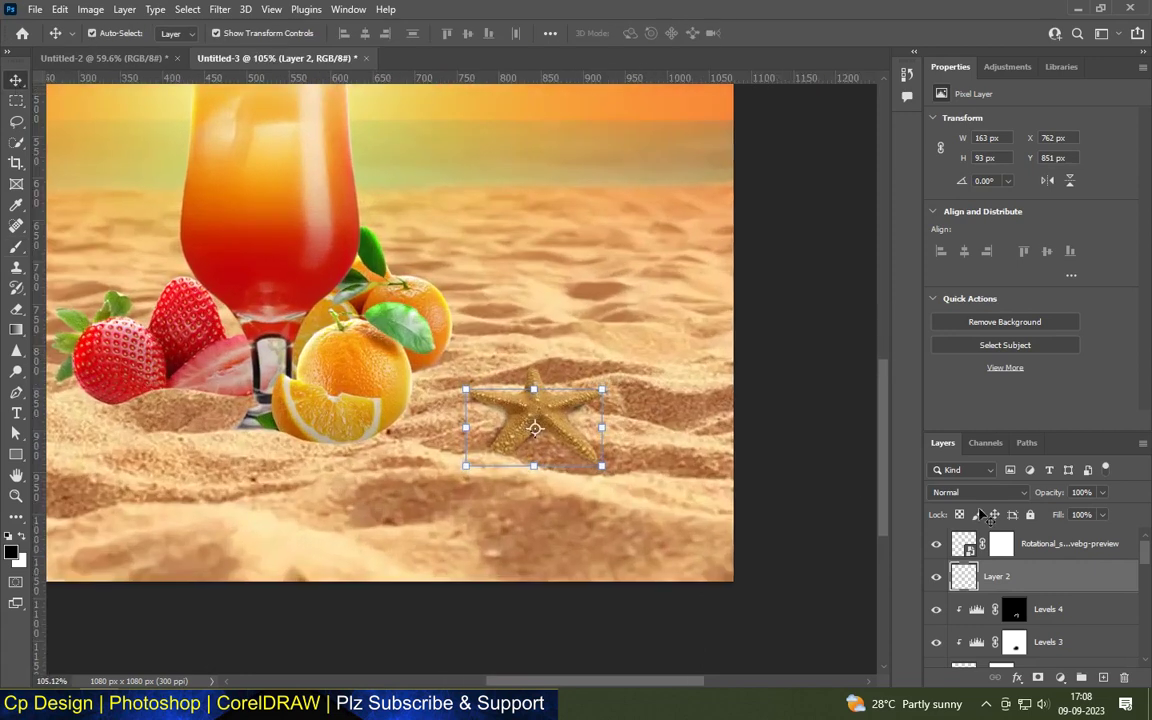
pyautogui.click(984, 490)
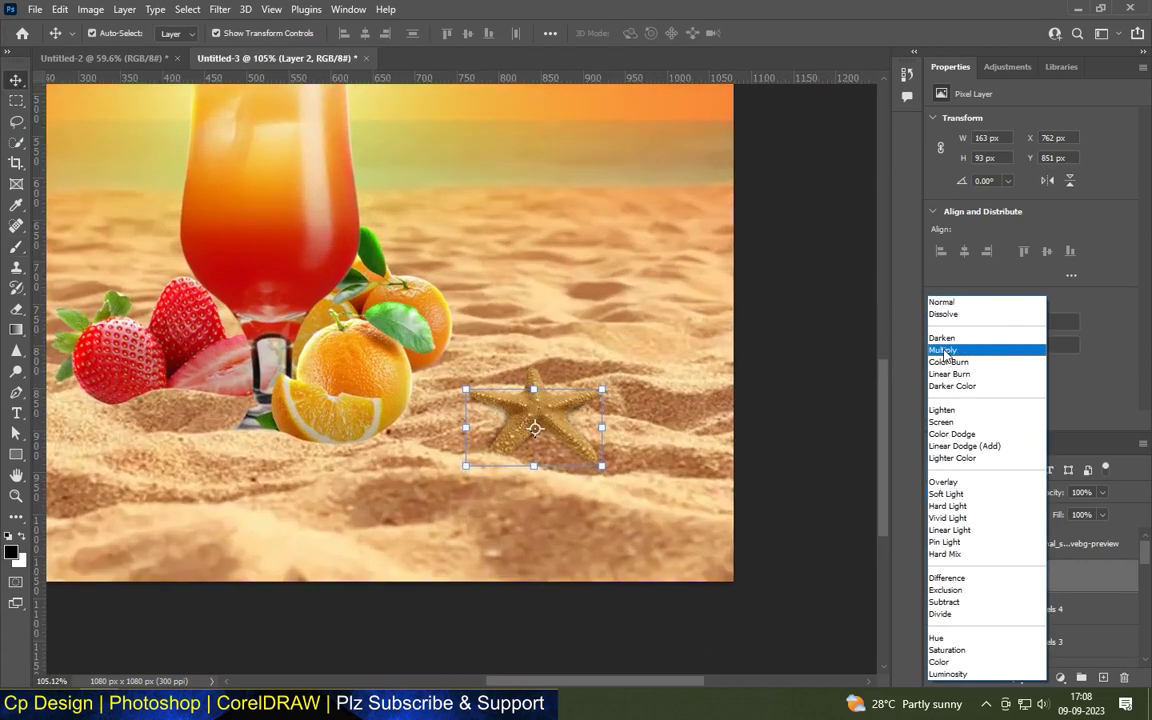
pyautogui.click(1090, 355)
pyautogui.click(1102, 514)
pyautogui.moveTo(1106, 532); pyautogui.dragTo(1064, 540)
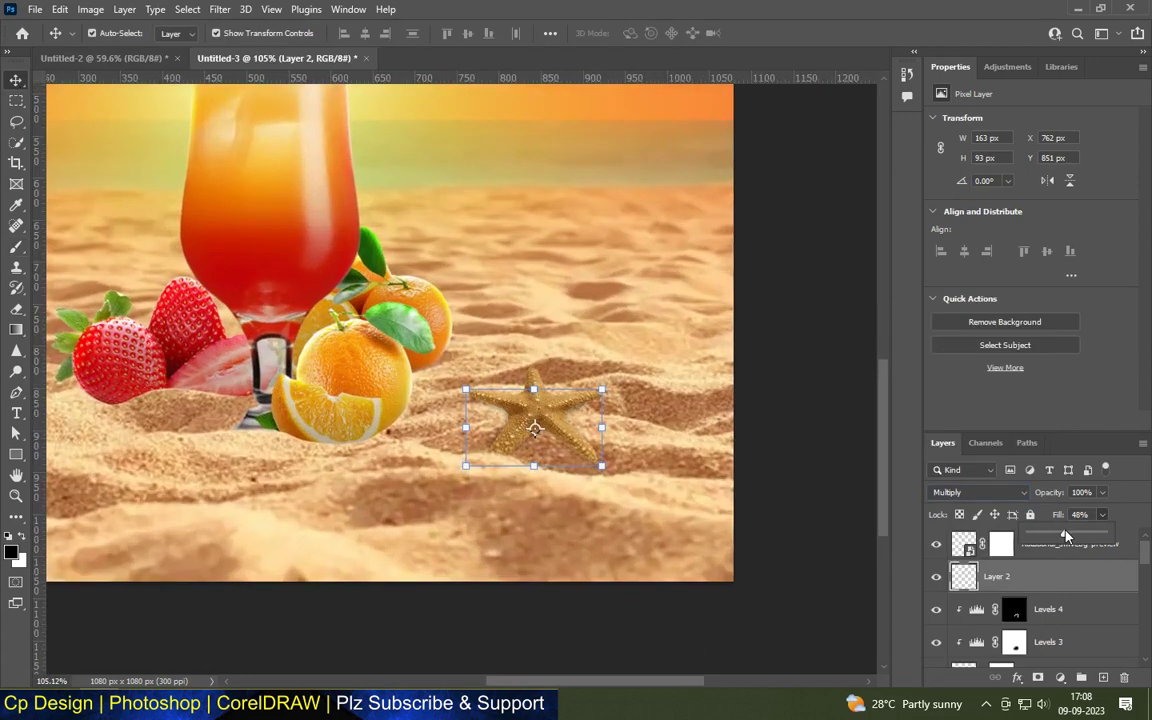
pyautogui.scroll(1, 545, 522)
pyautogui.scroll(2, 545, 522)
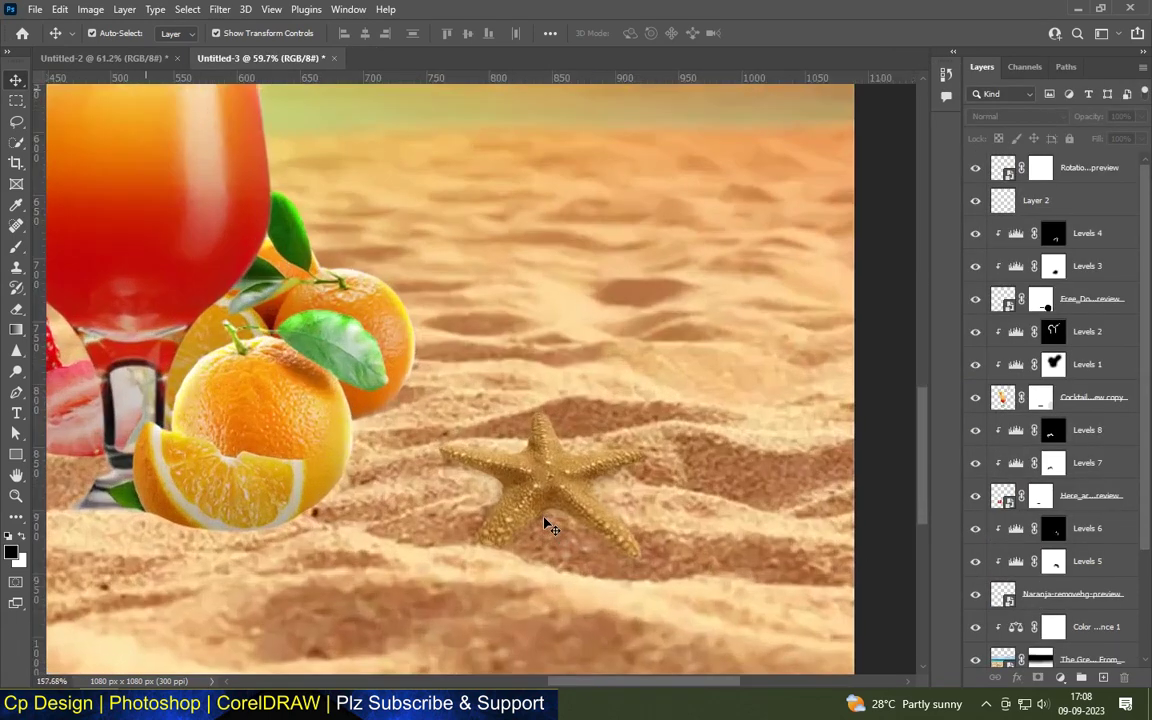
pyautogui.scroll(2, 548, 525)
pyautogui.click(548, 525)
pyautogui.click(1080, 200)
pyautogui.click(1141, 139)
pyautogui.moveTo(1123, 160); pyautogui.dragTo(1124, 160)
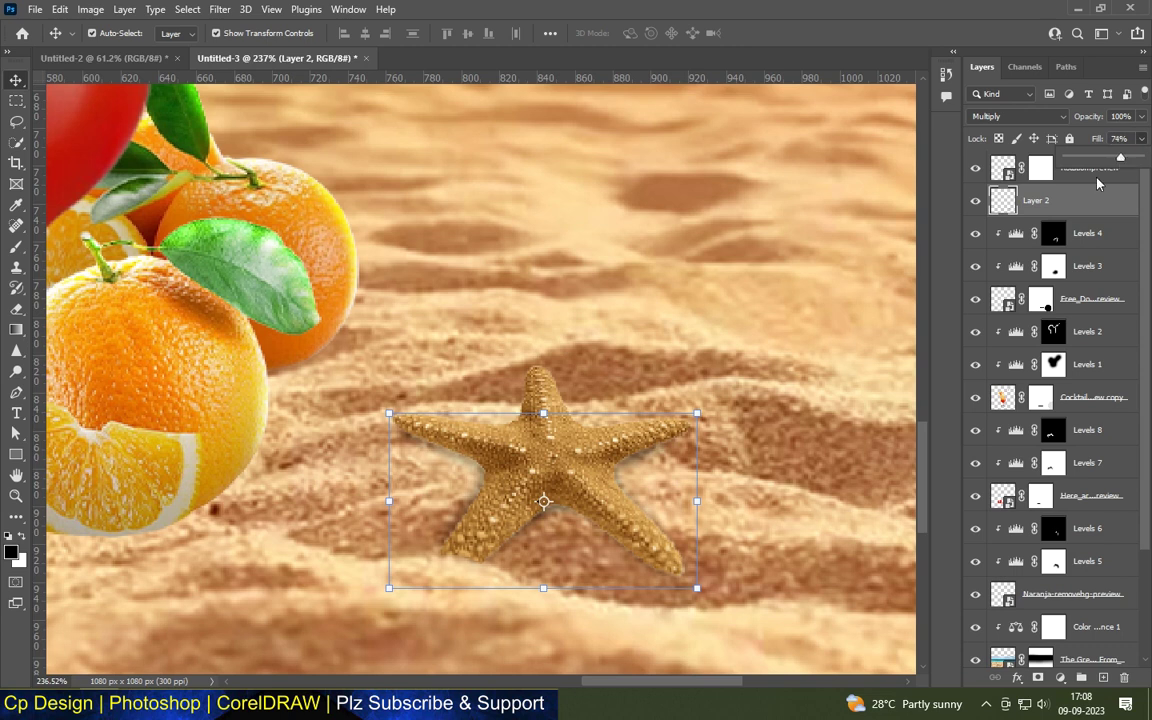
pyautogui.scroll(-2, 663, 468)
pyautogui.scroll(-2, 663, 468)
pyautogui.scroll(-1, 666, 470)
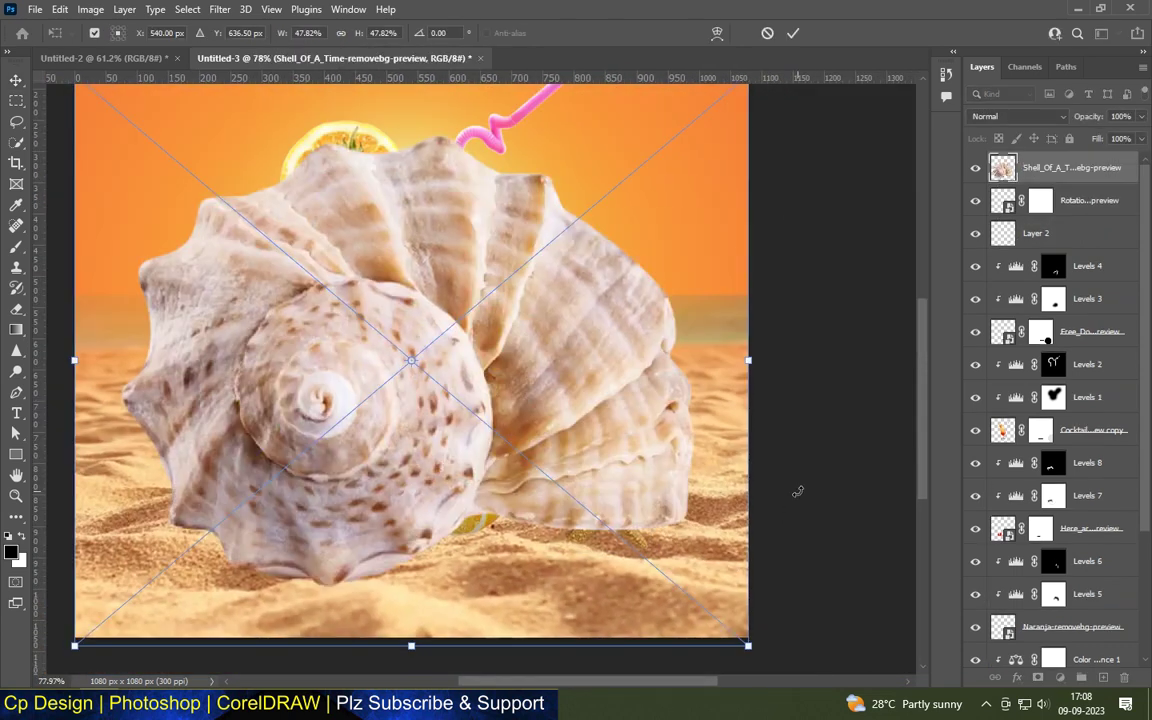
# Shrink the conch shell to about 7% and move it onto the sand left of the strawberries.
pyautogui.scroll(-2, 600, 322)
pyautogui.moveTo(435, 196); pyautogui.dragTo(437, 484)
pyautogui.scroll(2, 265, 485)
pyautogui.scroll(2, 265, 485)
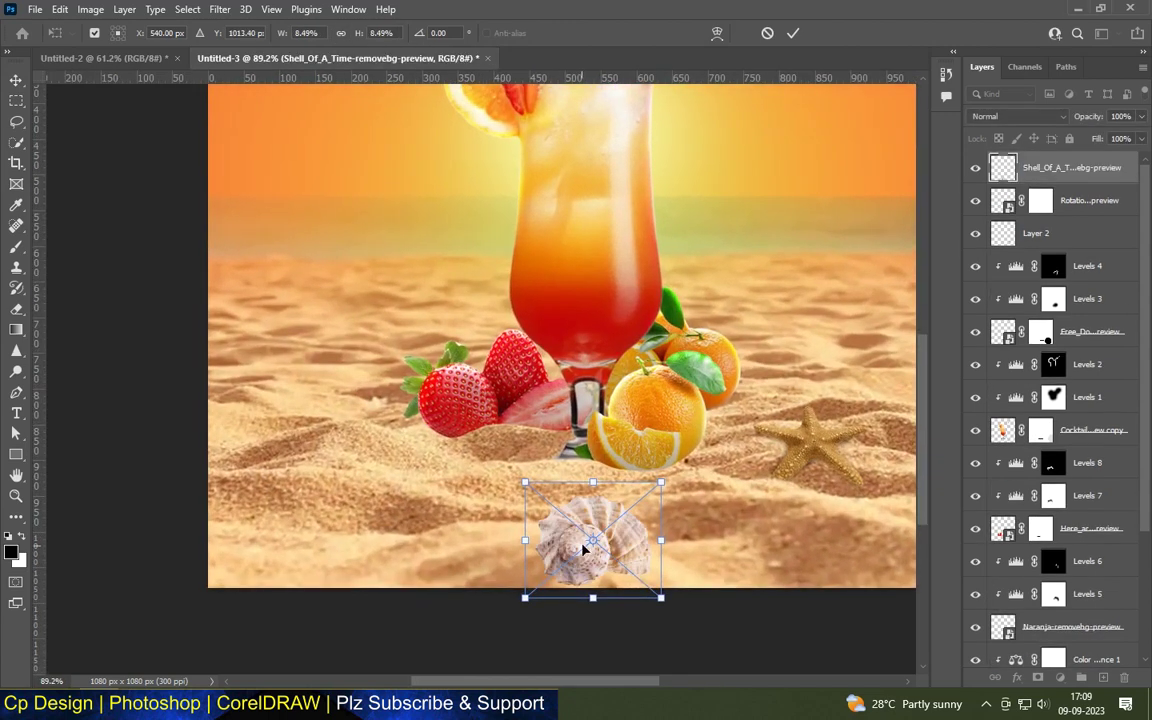
pyautogui.keyDown('alt'); pyautogui.click(350, 395); pyautogui.keyUp('alt')
pyautogui.moveTo(565, 552); pyautogui.dragTo(313, 423)
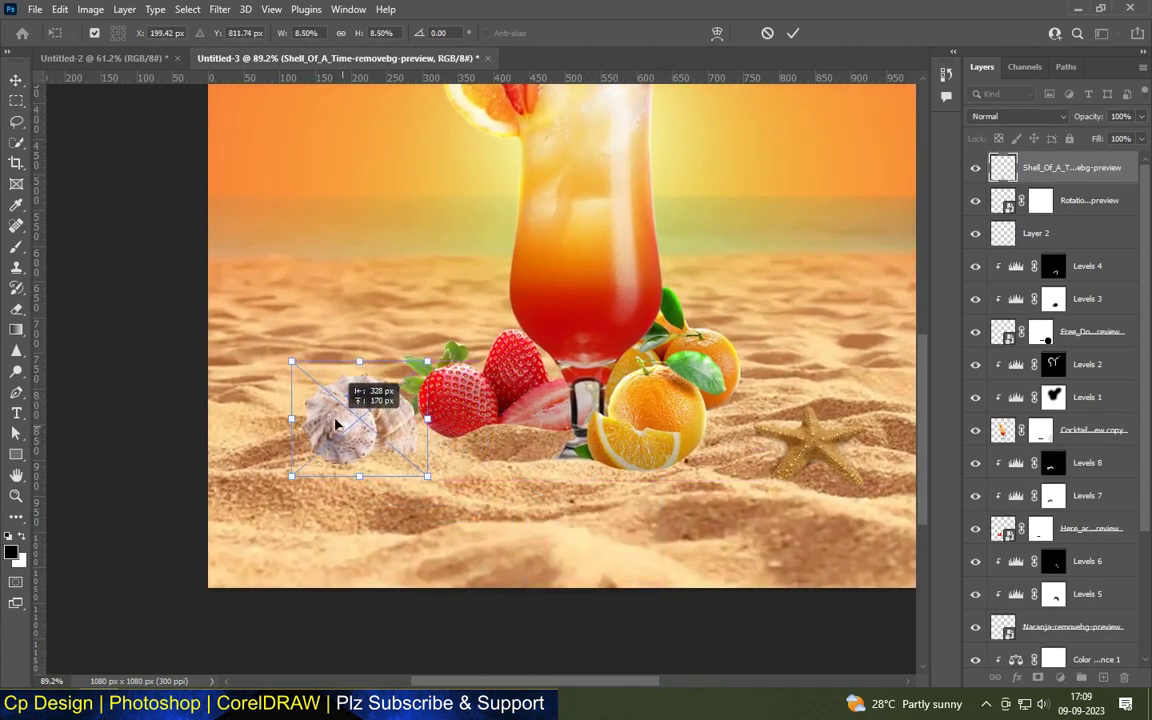
pyautogui.scroll(1, 313, 423)
pyautogui.scroll(2, 313, 423)
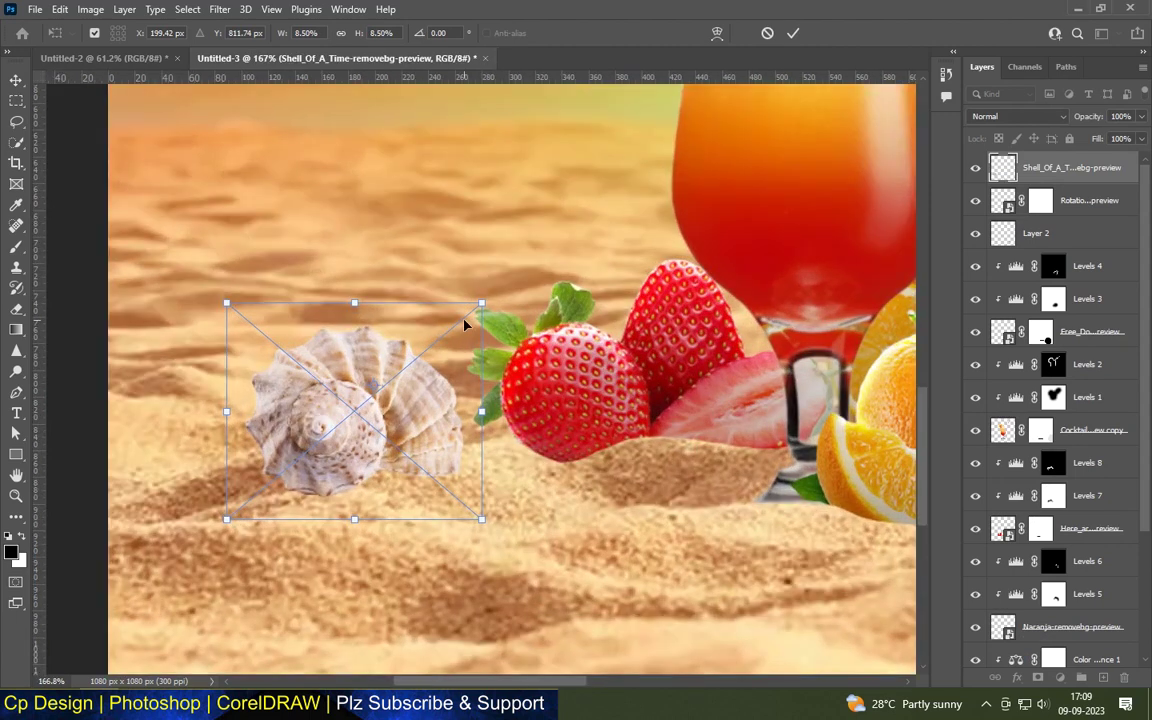
pyautogui.moveTo(478, 305); pyautogui.dragTo(445, 334)
pyautogui.moveTo(341, 437); pyautogui.dragTo(255, 455)
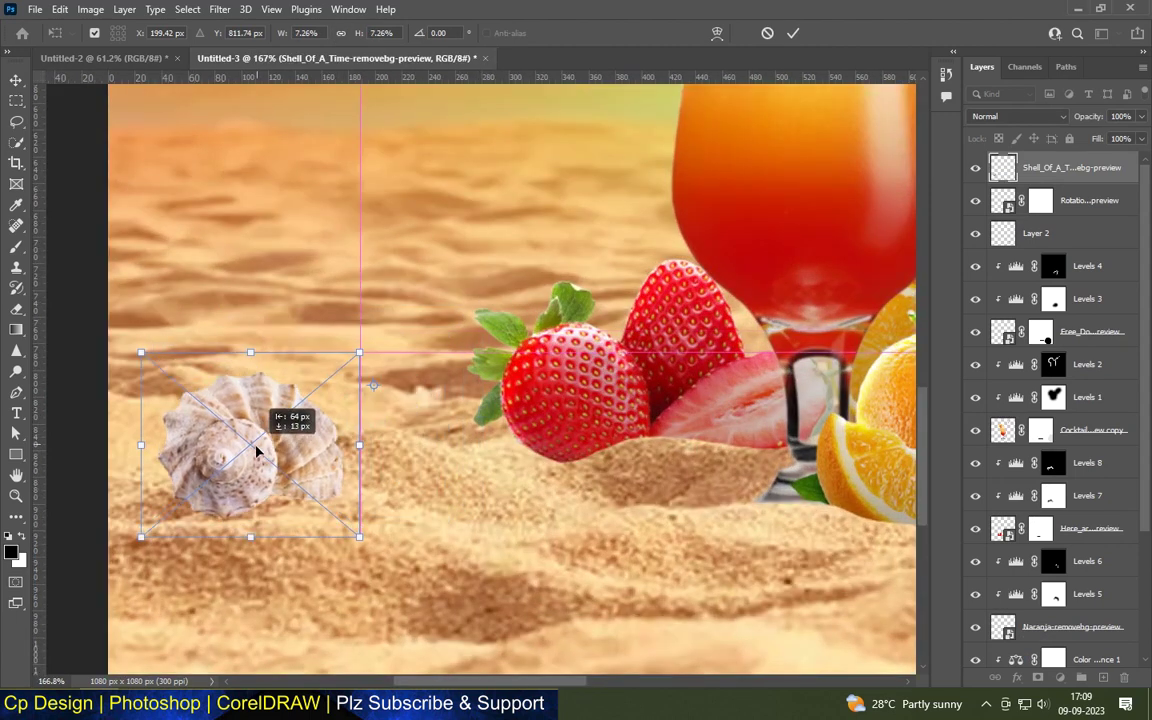
# Tilt the shell a few degrees, commit the transform, and nudge it up and left.
pyautogui.scroll(-1, 352, 500)
pyautogui.scroll(-1, 363, 530)
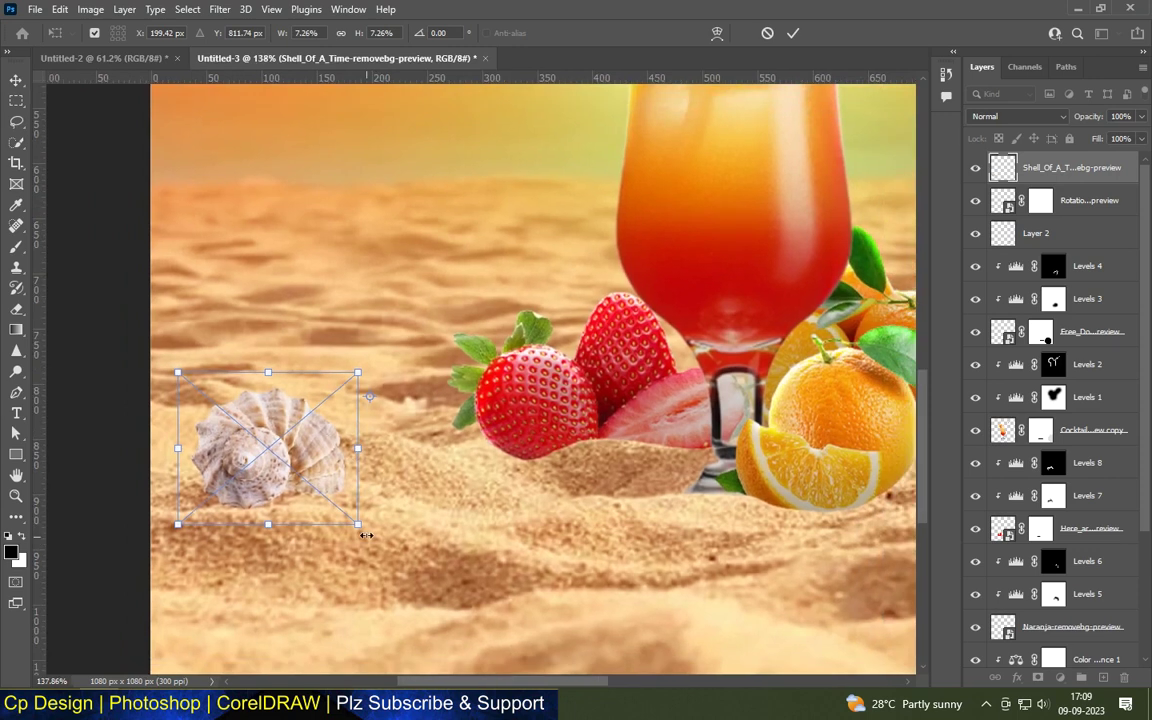
pyautogui.moveTo(366, 541); pyautogui.dragTo(381, 539)
pyautogui.press('Return')
pyautogui.scroll(1, 231, 456)
pyautogui.scroll(1, 285, 490)
pyautogui.moveTo(283, 488); pyautogui.dragTo(271, 474)
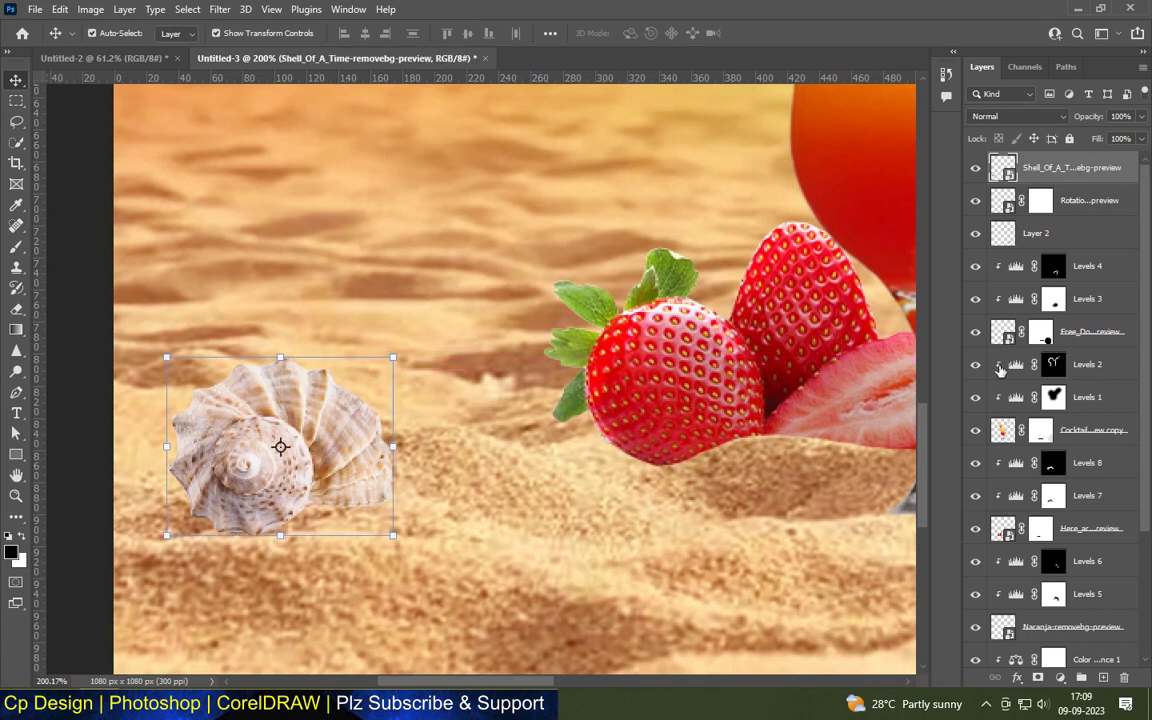
# Add a layer mask to the shell and hide its lower-right part in the sand with a size-25 hard round brush.
pyautogui.click(1060, 677)
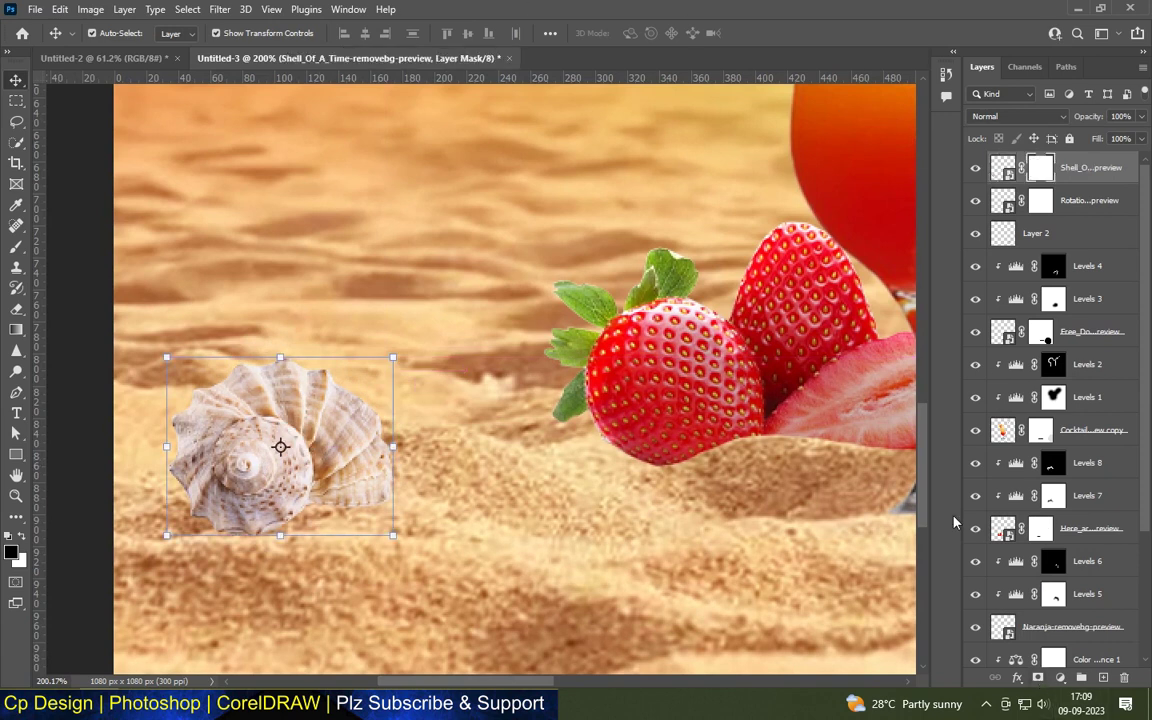
pyautogui.click(16, 247)
pyautogui.click(100, 33)
pyautogui.click(316, 249)
pyautogui.press('Return')
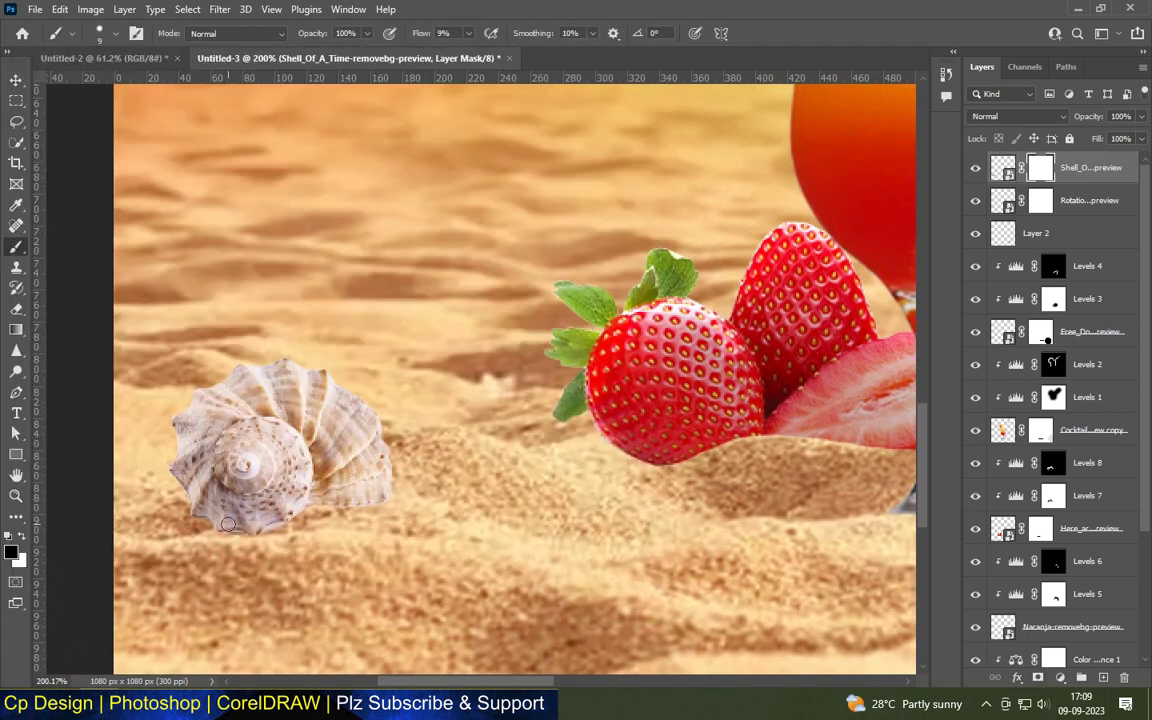
pyautogui.scroll(3, 216, 528)
pyautogui.press(']')
pyautogui.press(']')
pyautogui.press(']')
pyautogui.moveTo(231, 532)
pyautogui.mouseDown()
pyautogui.moveTo(452, 398)
pyautogui.moveTo(386, 489)
pyautogui.moveTo(255, 500)
pyautogui.moveTo(347, 514)
pyautogui.moveTo(420, 350)
pyautogui.mouseUp()
# At 100% brush flow, paint white on the mask to reveal the shell's central spiral, body and lower rim.
pyautogui.scroll(-3, 265, 478)
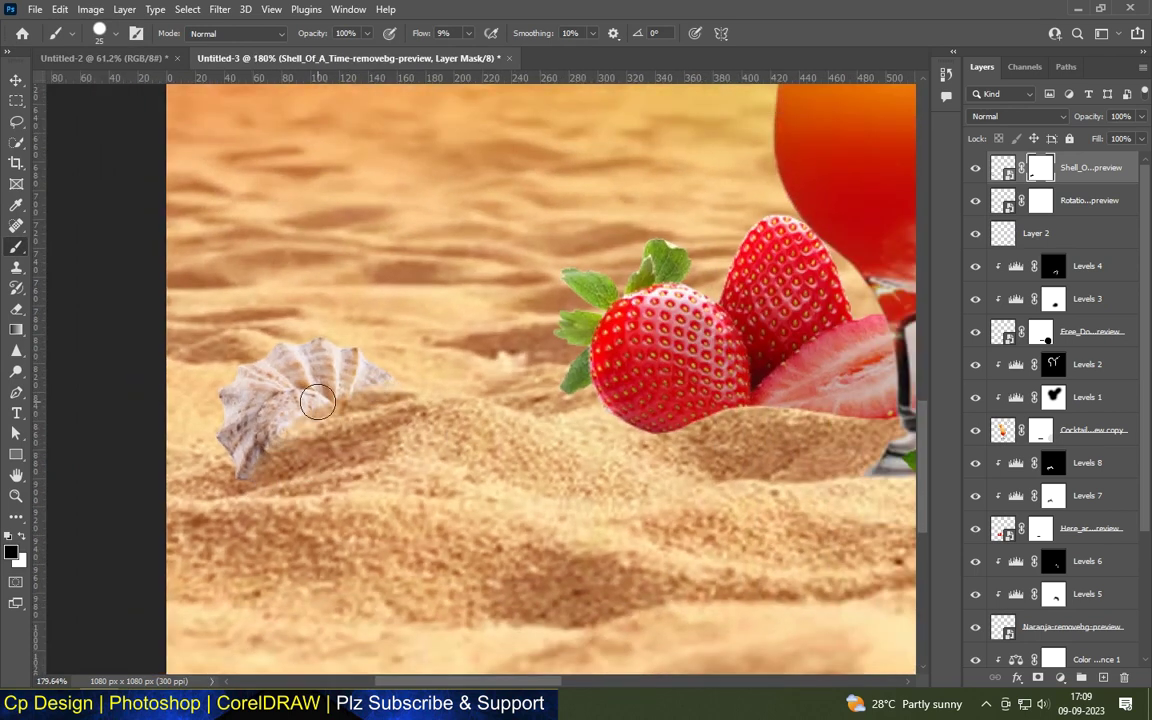
pyautogui.scroll(2, 318, 401)
pyautogui.moveTo(467, 38); pyautogui.dragTo(535, 51)
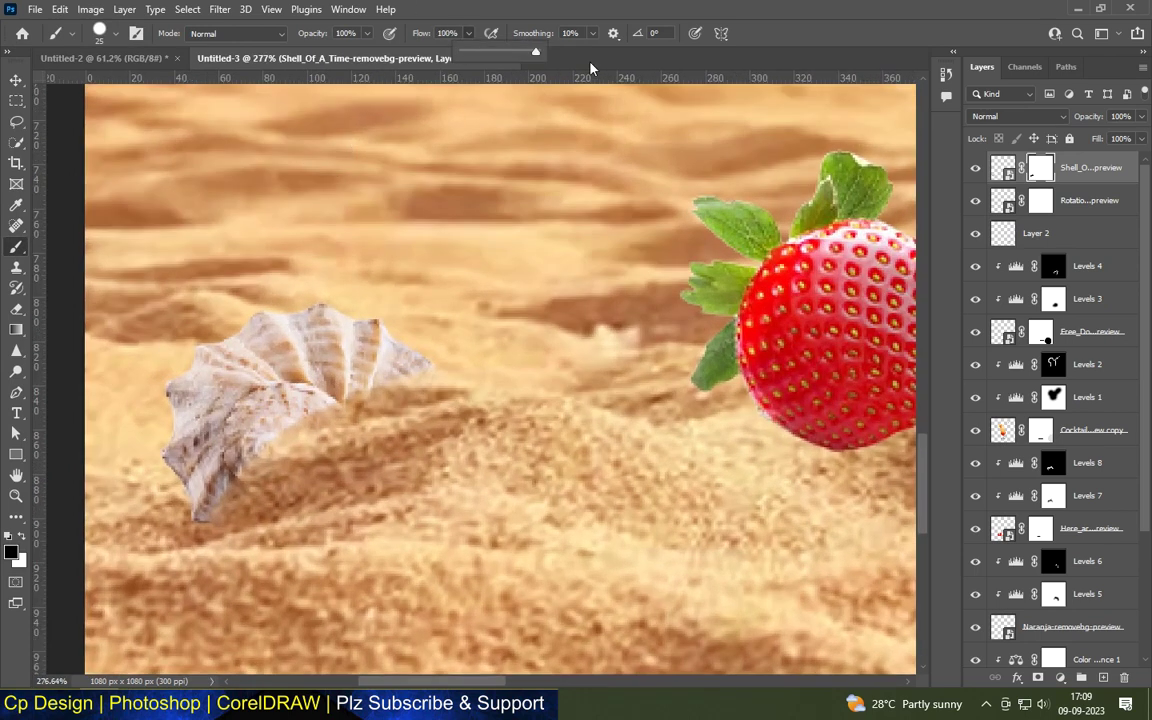
pyautogui.click(22, 538)
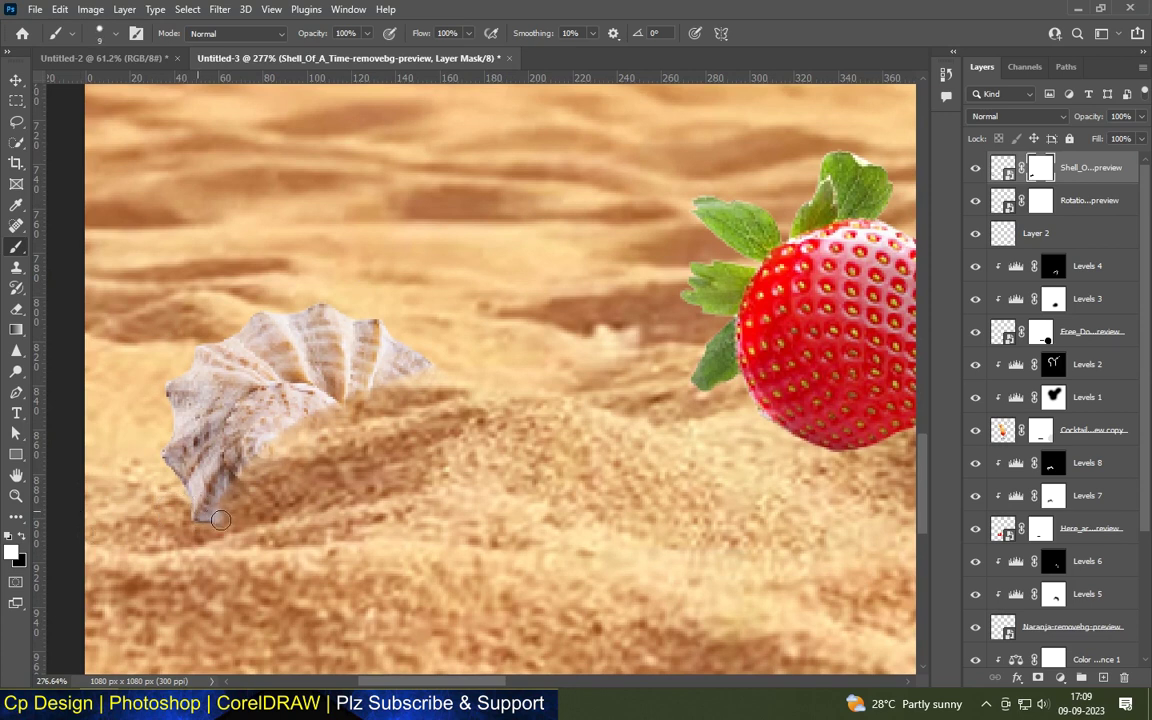
pyautogui.moveTo(296, 508)
pyautogui.mouseDown()
pyautogui.moveTo(341, 504)
pyautogui.moveTo(466, 412)
pyautogui.mouseUp()
pyautogui.moveTo(279, 410)
pyautogui.mouseDown()
pyautogui.moveTo(300, 390)
pyautogui.moveTo(330, 440)
pyautogui.moveTo(238, 461)
pyautogui.mouseUp()
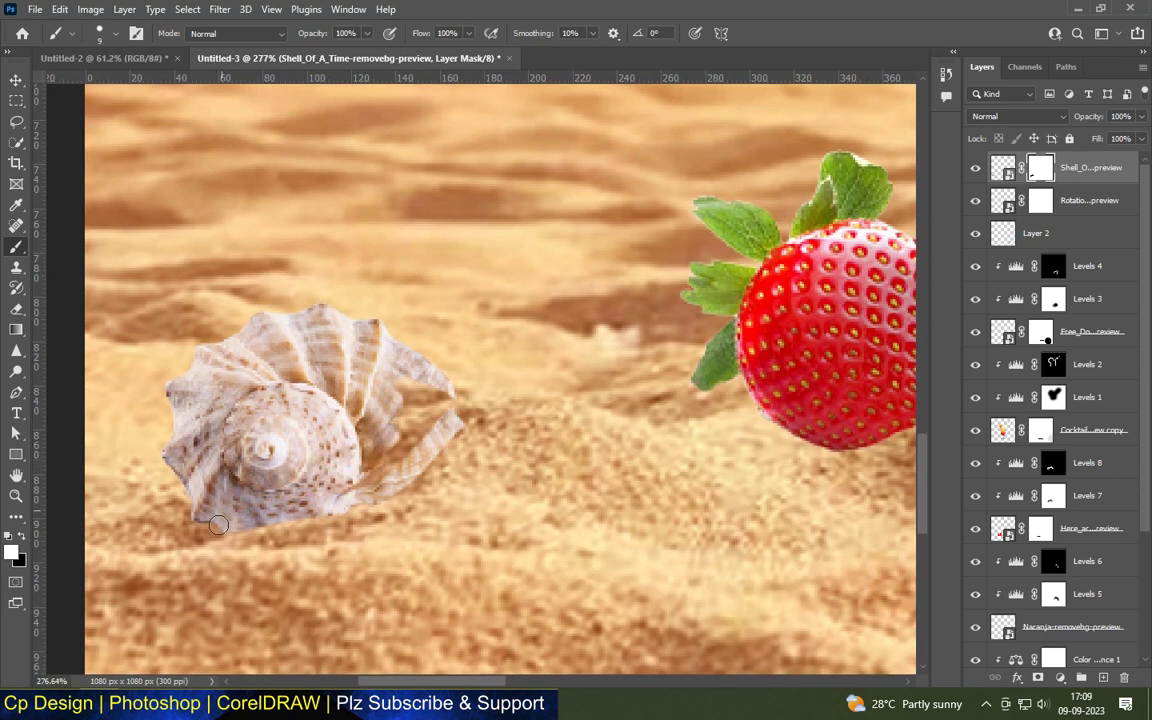
pyautogui.moveTo(369, 491)
pyautogui.mouseDown()
pyautogui.moveTo(360, 400)
pyautogui.moveTo(385, 360)
pyautogui.moveTo(425, 421)
pyautogui.mouseUp()
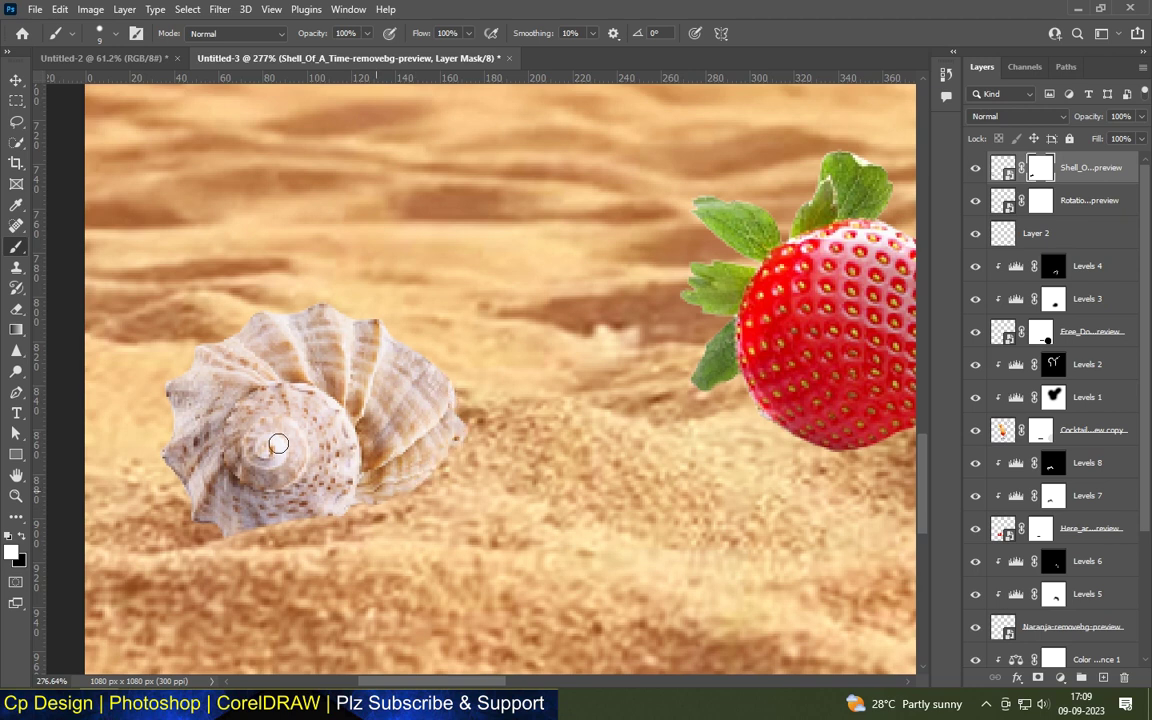
pyautogui.scroll(-2, 278, 443)
pyautogui.scroll(-3, 278, 443)
pyautogui.scroll(-3, 278, 443)
pyautogui.scroll(-2, 278, 443)
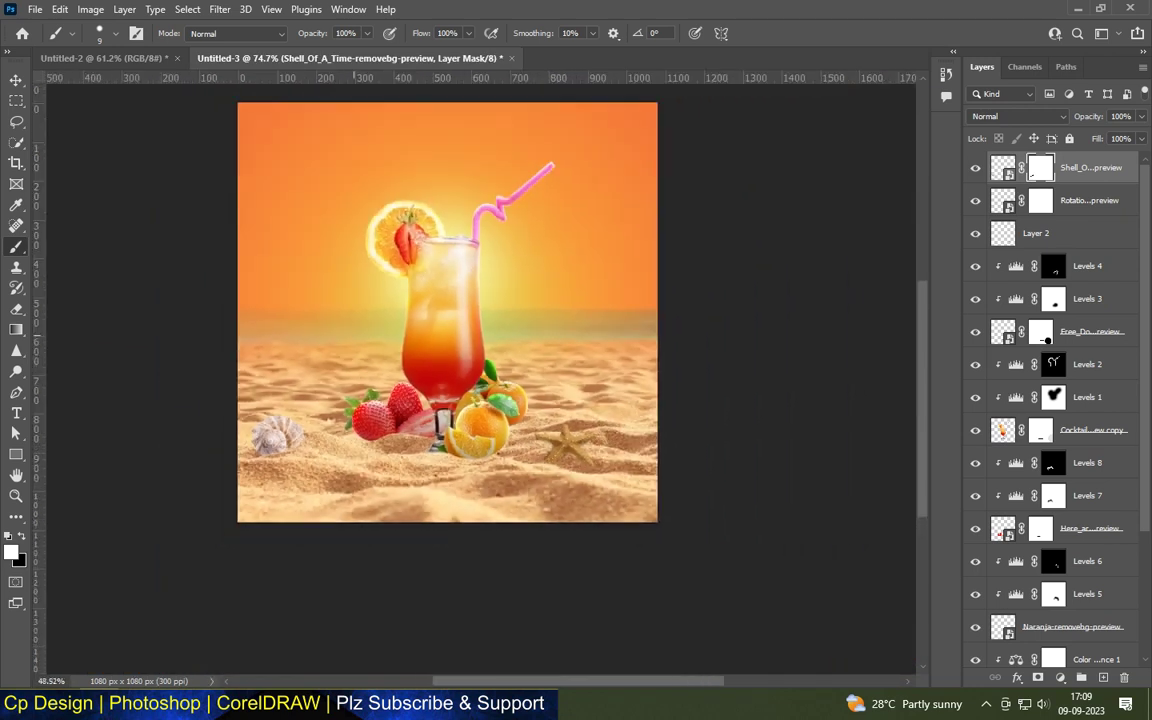
pyautogui.scroll(1, 358, 192)
# Place the Coquillages shell image into the poster and start shrinking it.
pyautogui.press('v')
pyautogui.moveTo(692, 401); pyautogui.dragTo(563, 398)
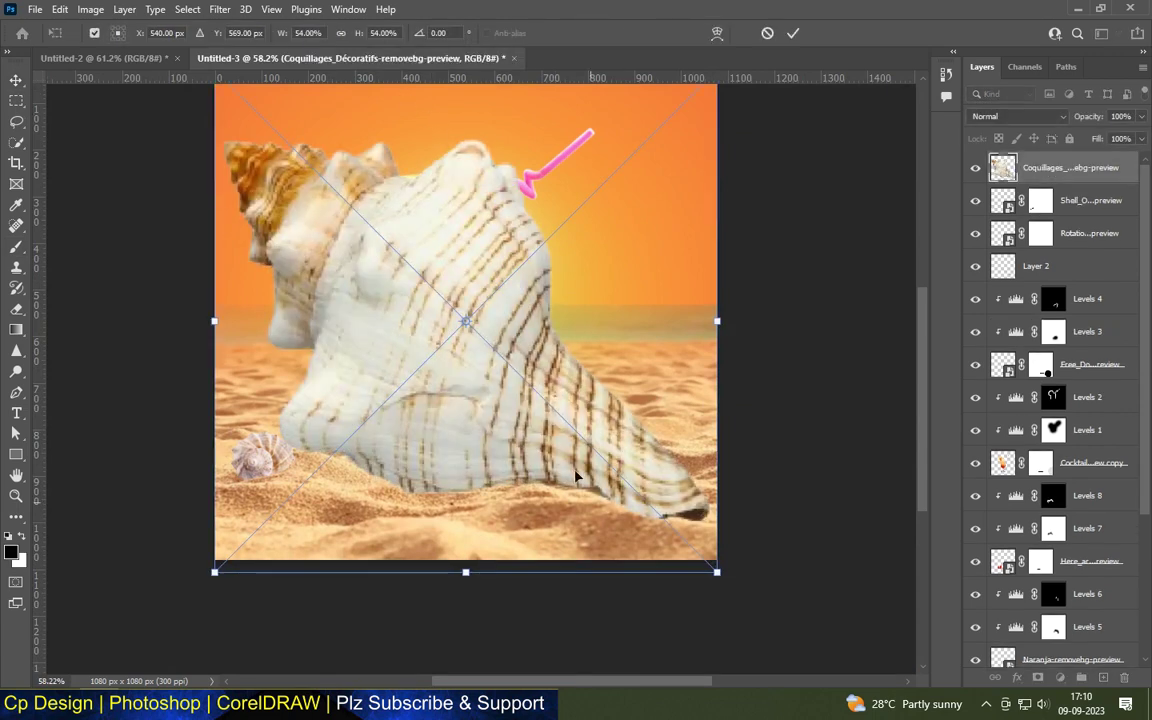
pyautogui.scroll(-1, 490, 296)
pyautogui.scroll(-2, 475, 240)
pyautogui.moveTo(472, 172); pyautogui.dragTo(472, 456)
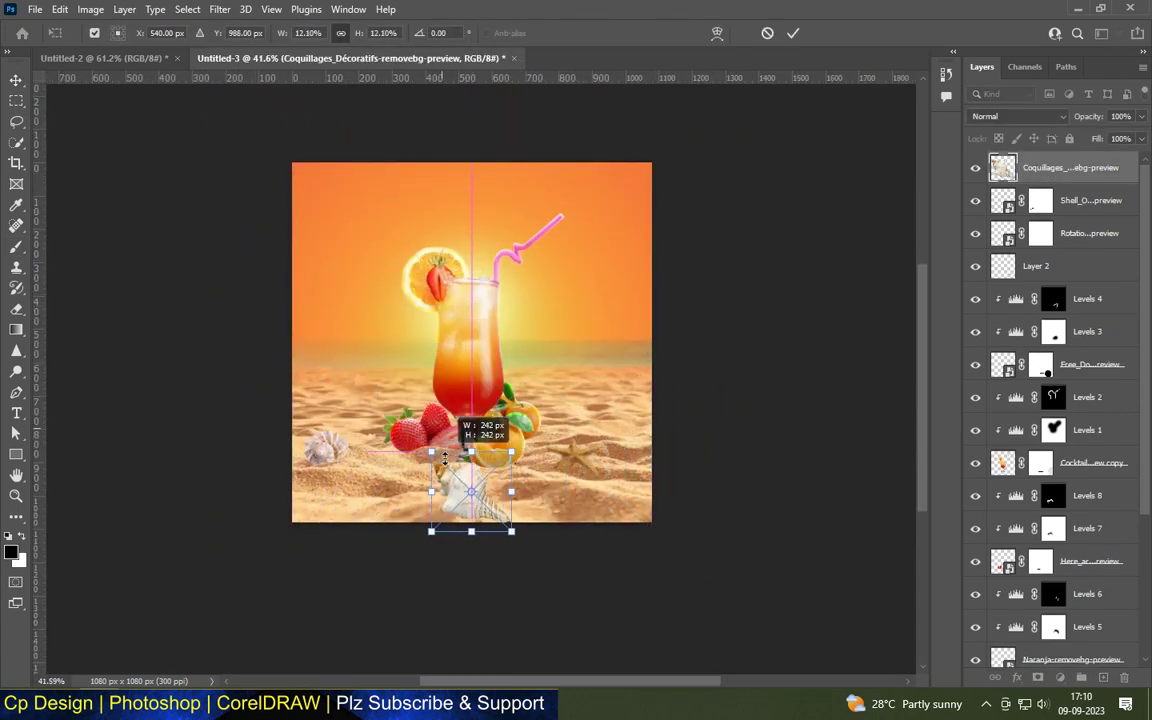
pyautogui.scroll(2, 478, 490)
pyautogui.scroll(1, 480, 494)
pyautogui.scroll(2, 480, 494)
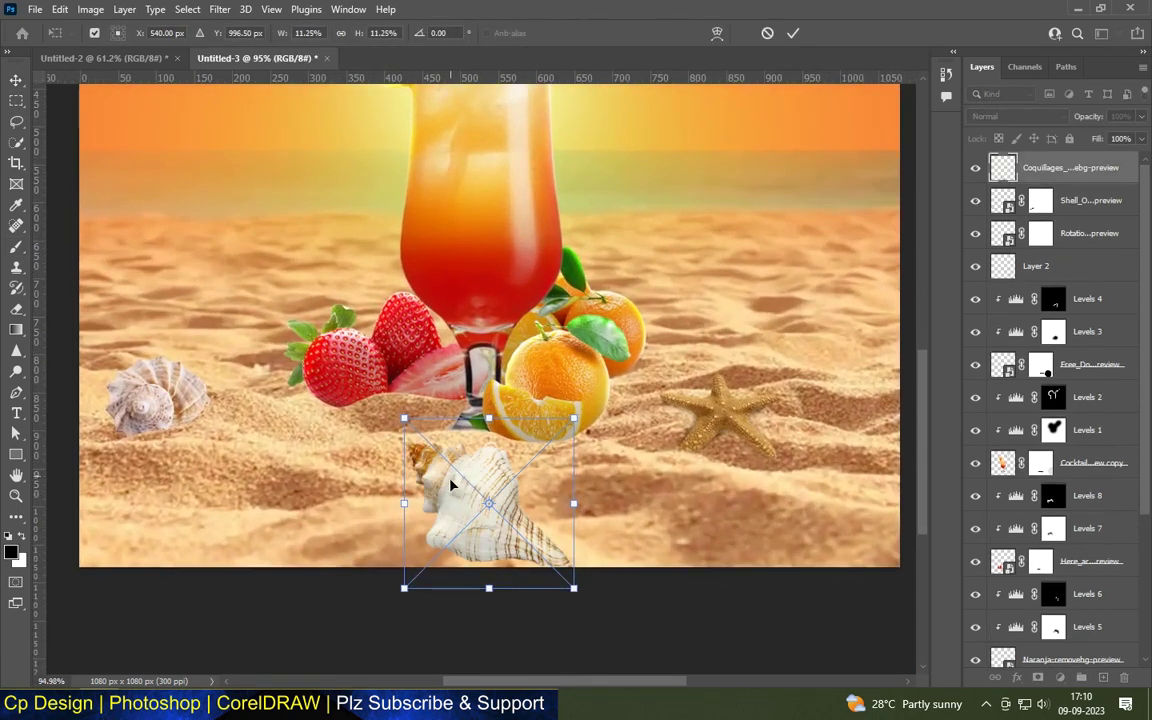
# Shrink the shell to about 6.6%, position it below the strawberries and commit.
pyautogui.moveTo(472, 476)
pyautogui.mouseDown()
pyautogui.moveTo(840, 465)
pyautogui.moveTo(320, 400)
pyautogui.moveTo(280, 468)
pyautogui.mouseUp()
pyautogui.moveTo(297, 402)
pyautogui.mouseDown()
pyautogui.moveTo(297, 458)
pyautogui.moveTo(326, 413)
pyautogui.mouseUp()
pyautogui.scroll(2, 282, 528)
pyautogui.scroll(1, 282, 528)
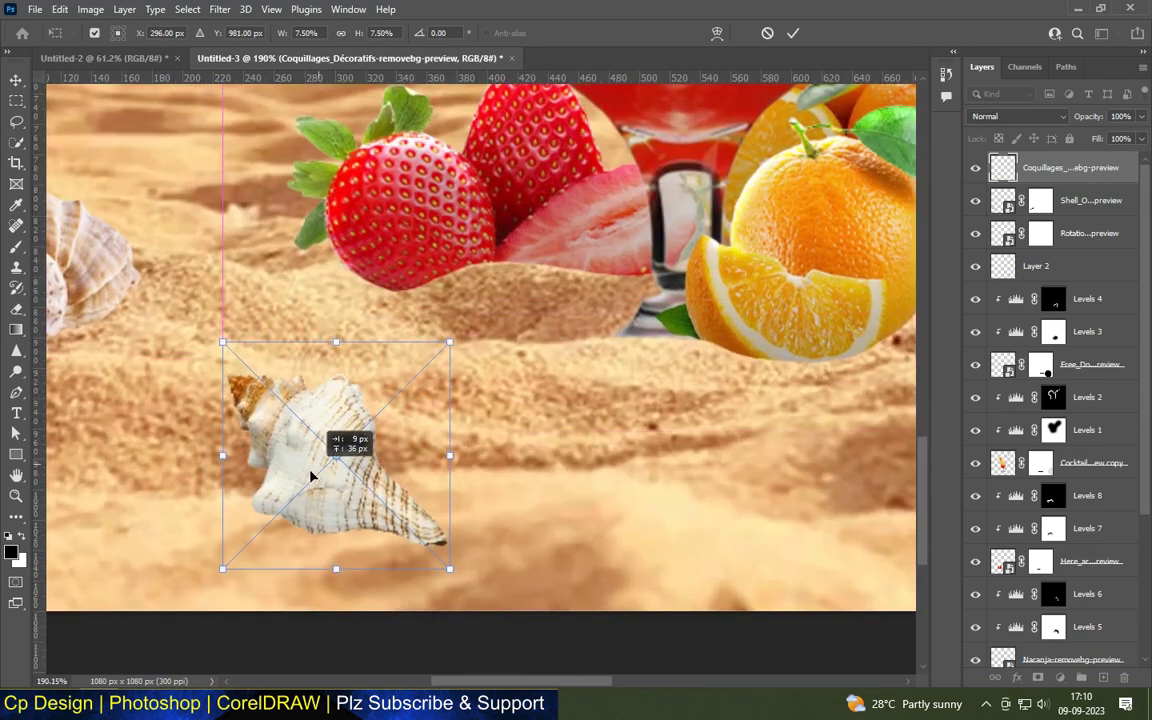
pyautogui.moveTo(327, 358); pyautogui.dragTo(327, 384)
pyautogui.moveTo(319, 494); pyautogui.dragTo(315, 474)
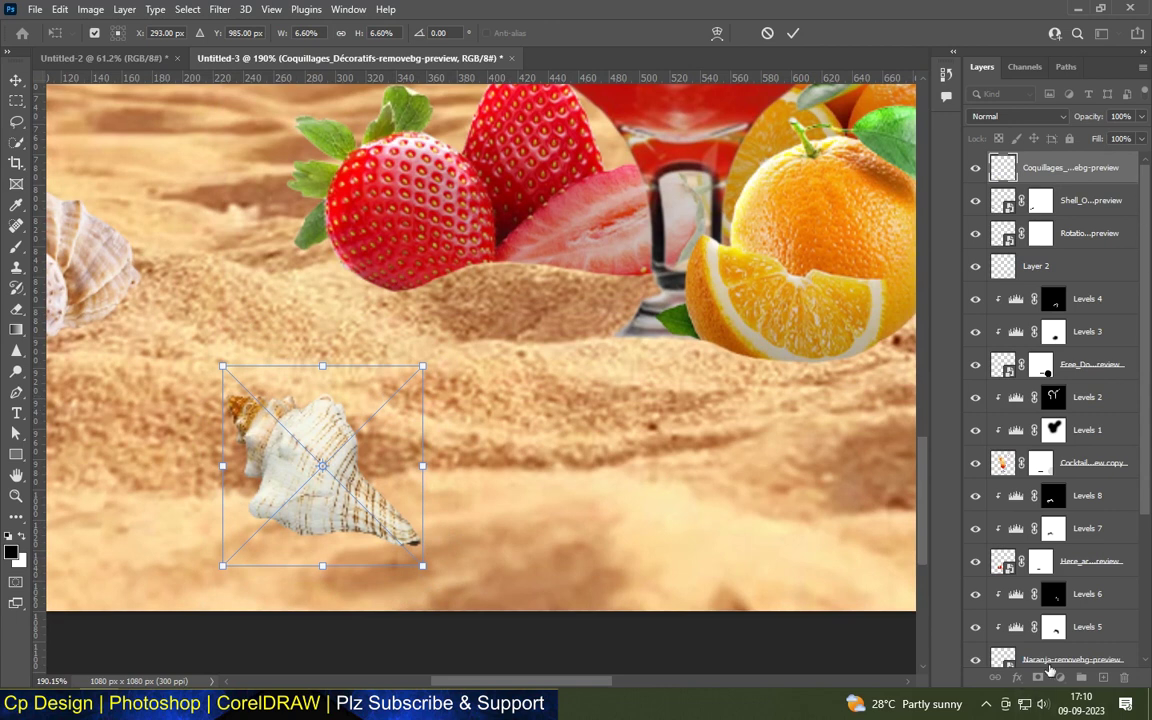
pyautogui.press('Return')
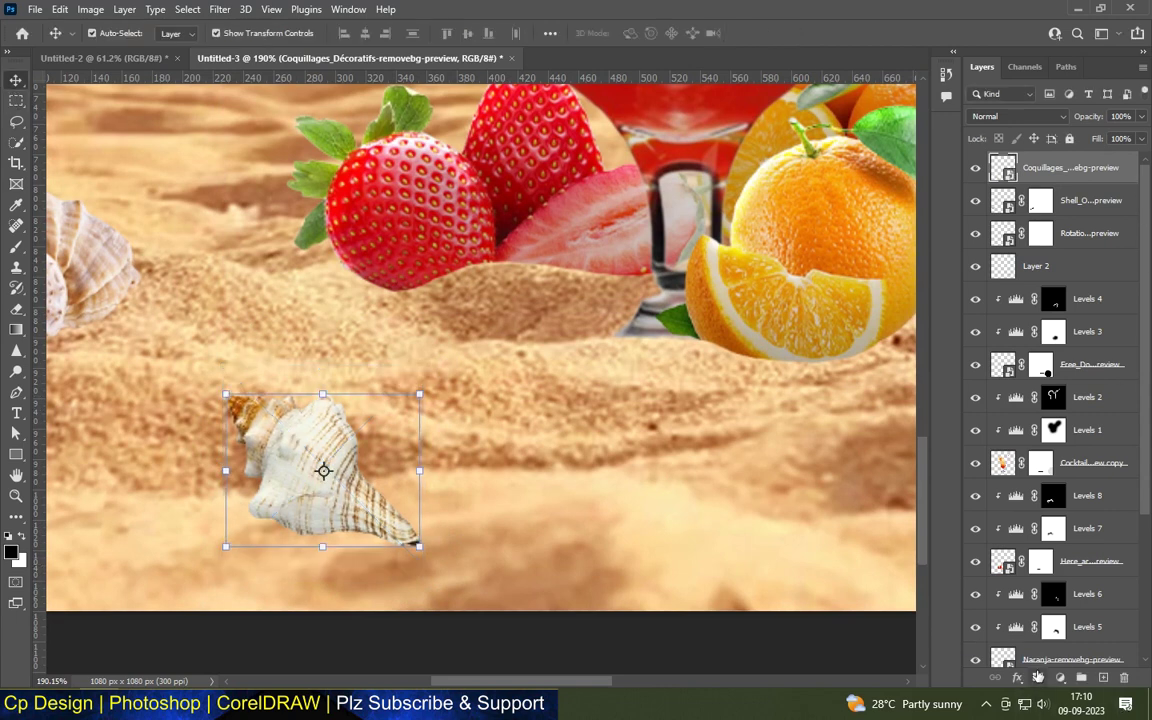
# Mask the Coquillages shell, painting black then white so its lower half sinks into the sand.
pyautogui.click(1038, 677)
pyautogui.click(16, 247)
pyautogui.scroll(2, 260, 505)
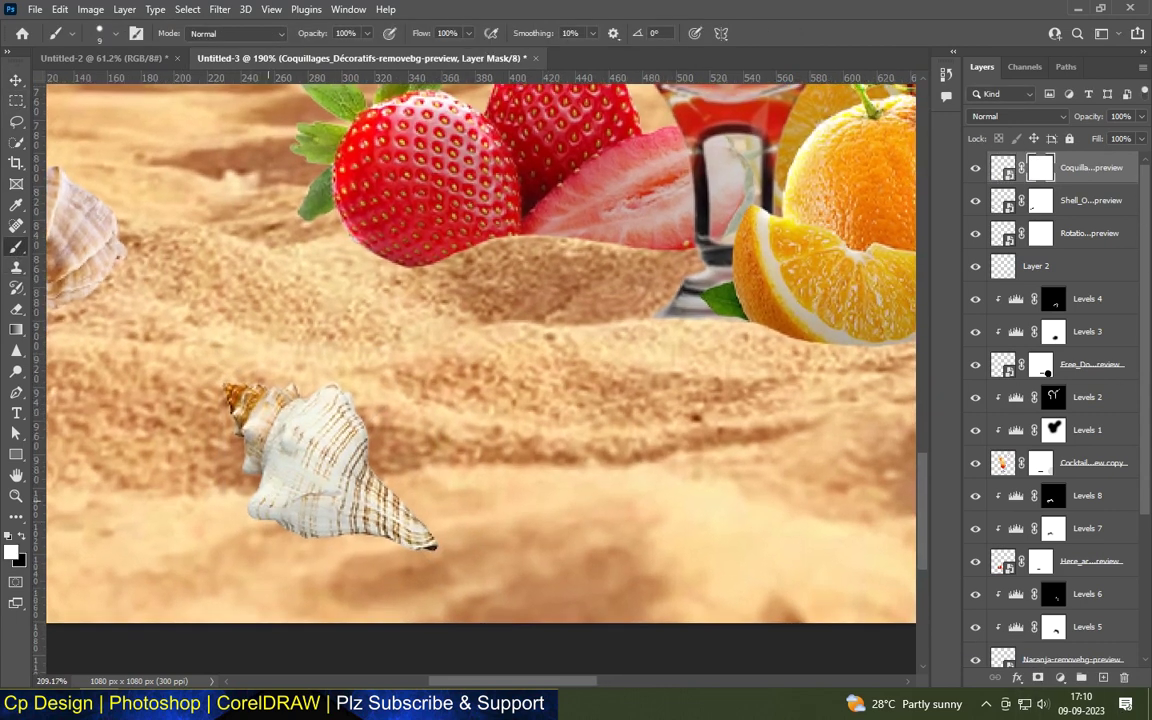
pyautogui.scroll(2, 258, 505)
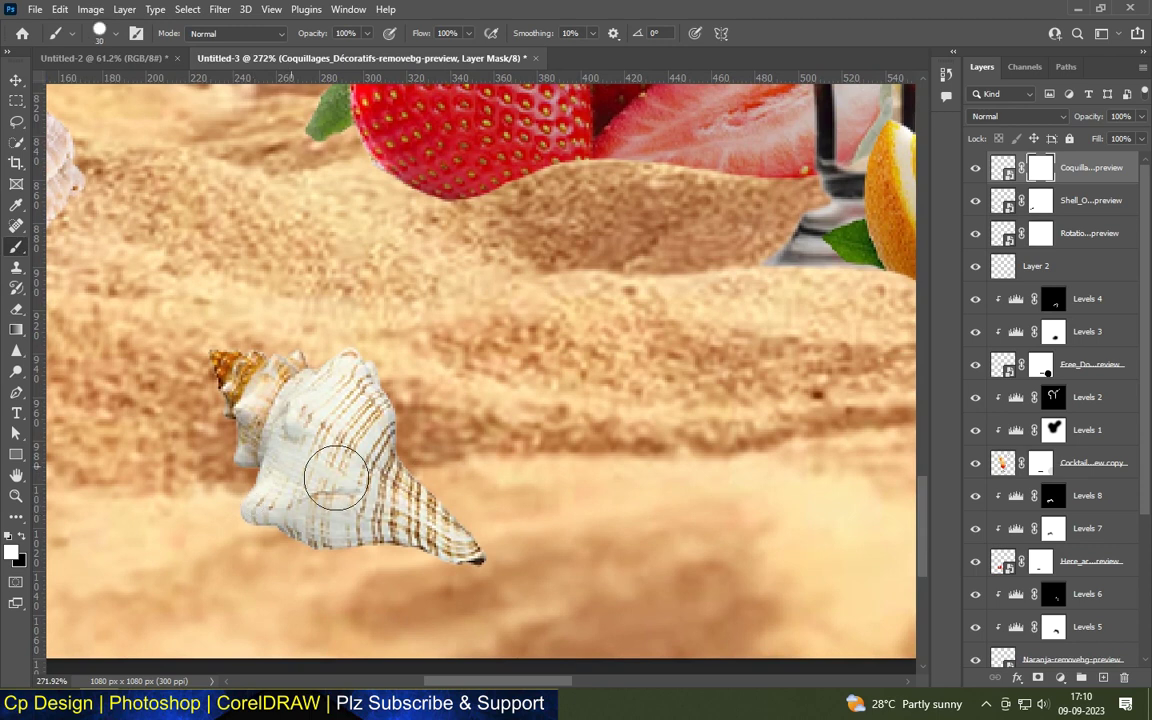
pyautogui.click(22, 537)
pyautogui.moveTo(245, 495); pyautogui.dragTo(550, 545)
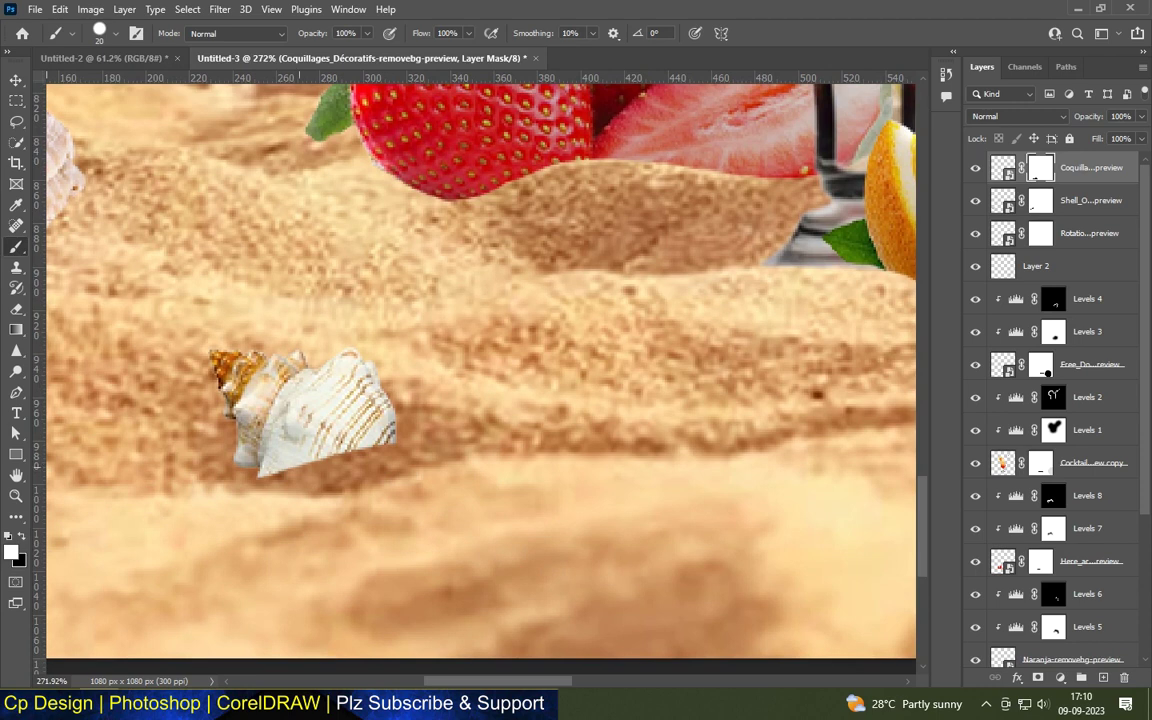
pyautogui.scroll(3, 318, 447)
pyautogui.moveTo(241, 488)
pyautogui.mouseDown()
pyautogui.moveTo(395, 440)
pyautogui.moveTo(401, 474)
pyautogui.moveTo(421, 464)
pyautogui.moveTo(346, 461)
pyautogui.mouseUp()
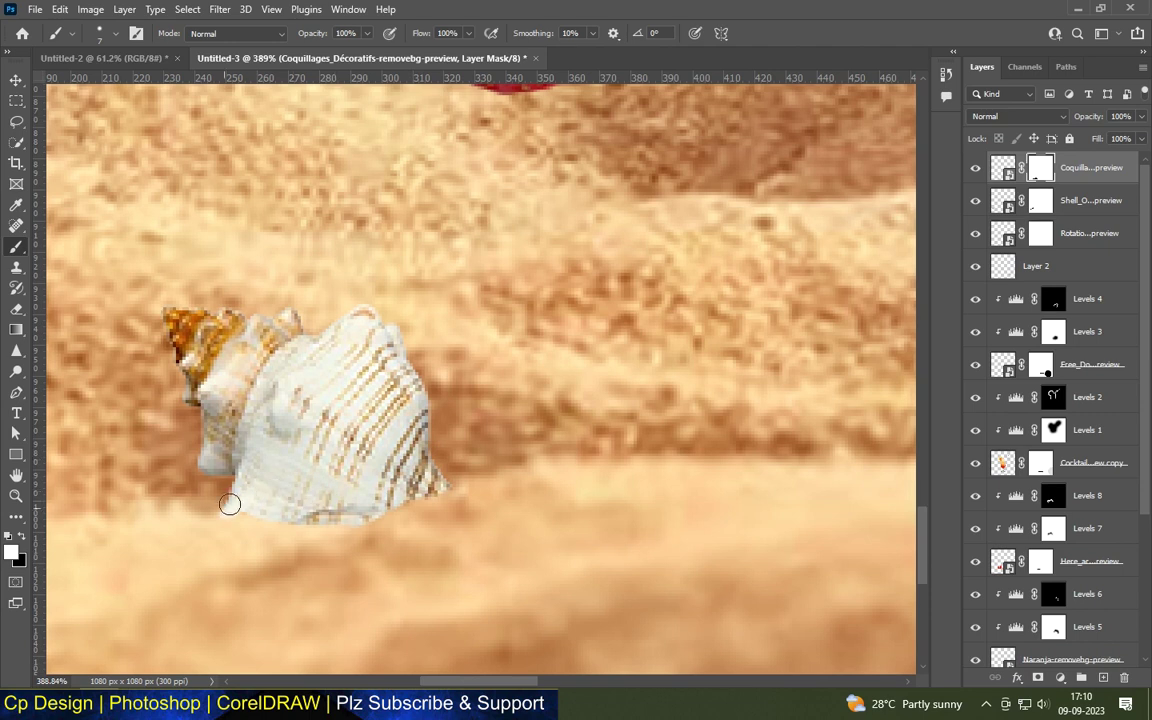
# Zoom out and move the newly placed conch shell slightly down.
pyautogui.scroll(-1, 286, 500)
pyautogui.scroll(-2, 290, 490)
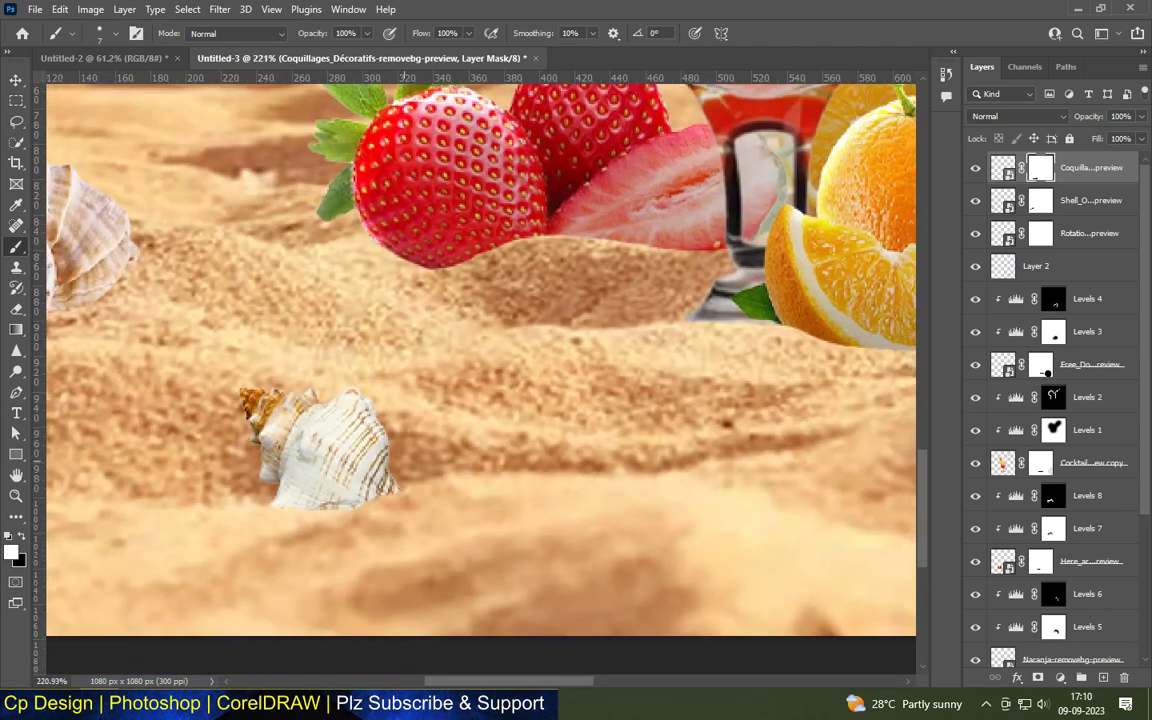
pyautogui.scroll(-2, 294, 478)
pyautogui.scroll(-1, 298, 466)
pyautogui.scroll(-3, 785, 510)
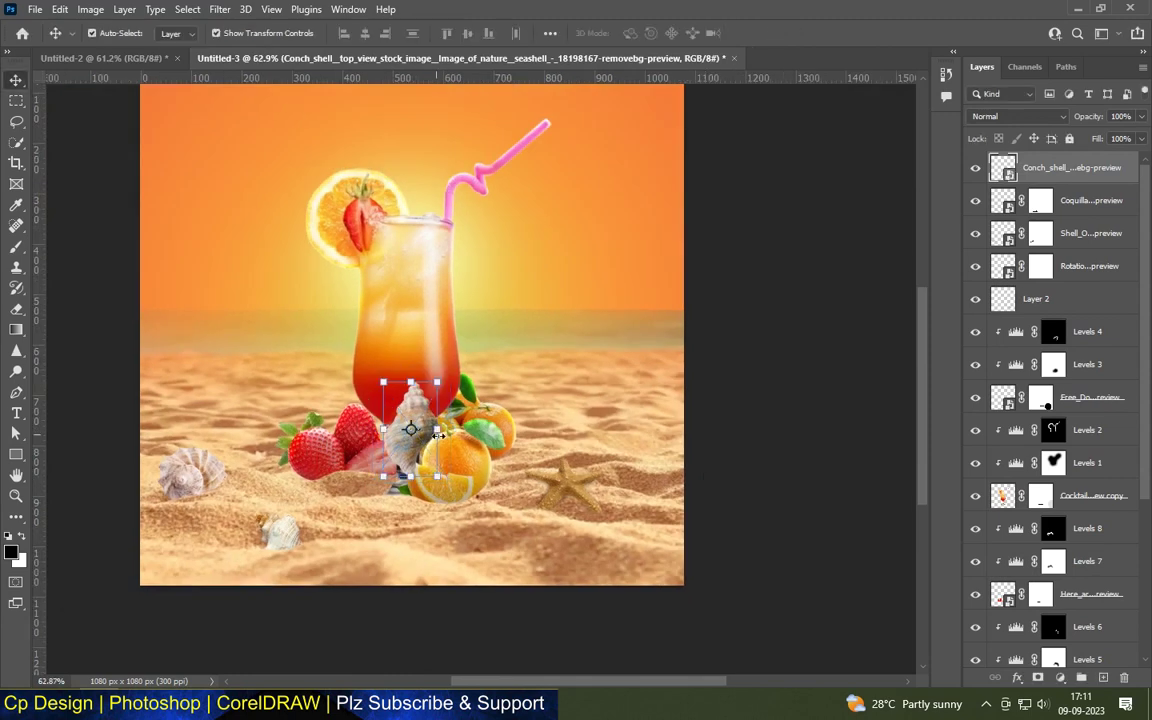
pyautogui.moveTo(442, 456)
pyautogui.mouseDown()
pyautogui.moveTo(625, 562)
pyautogui.moveTo(651, 519)
pyautogui.mouseUp()
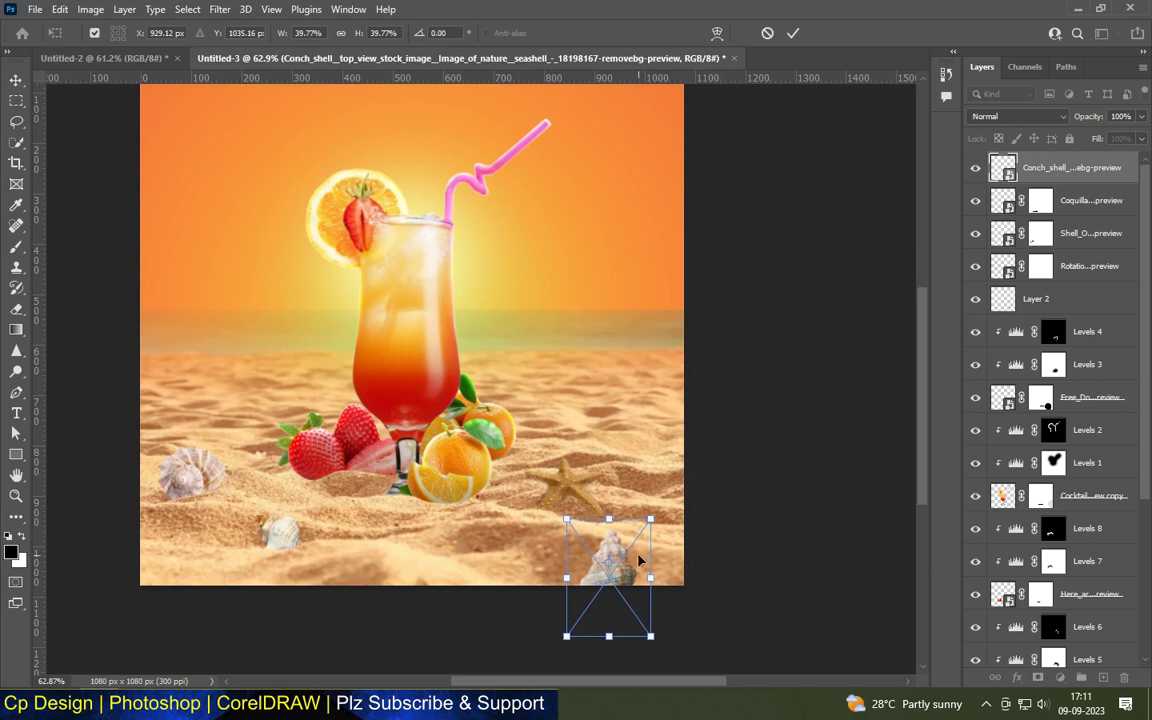
# Commit the conch, then Alt-drag a copy right of the starfish and scale it to about 23%.
pyautogui.click(16, 79)
pyautogui.moveTo(609, 560)
pyautogui.mouseDown()
pyautogui.moveTo(684, 364)
pyautogui.moveTo(630, 406)
pyautogui.mouseUp()
pyautogui.hotkey('ctrl', 't')
pyautogui.scroll(2, 640, 400)
pyautogui.moveTo(530, 549); pyautogui.dragTo(570, 492)
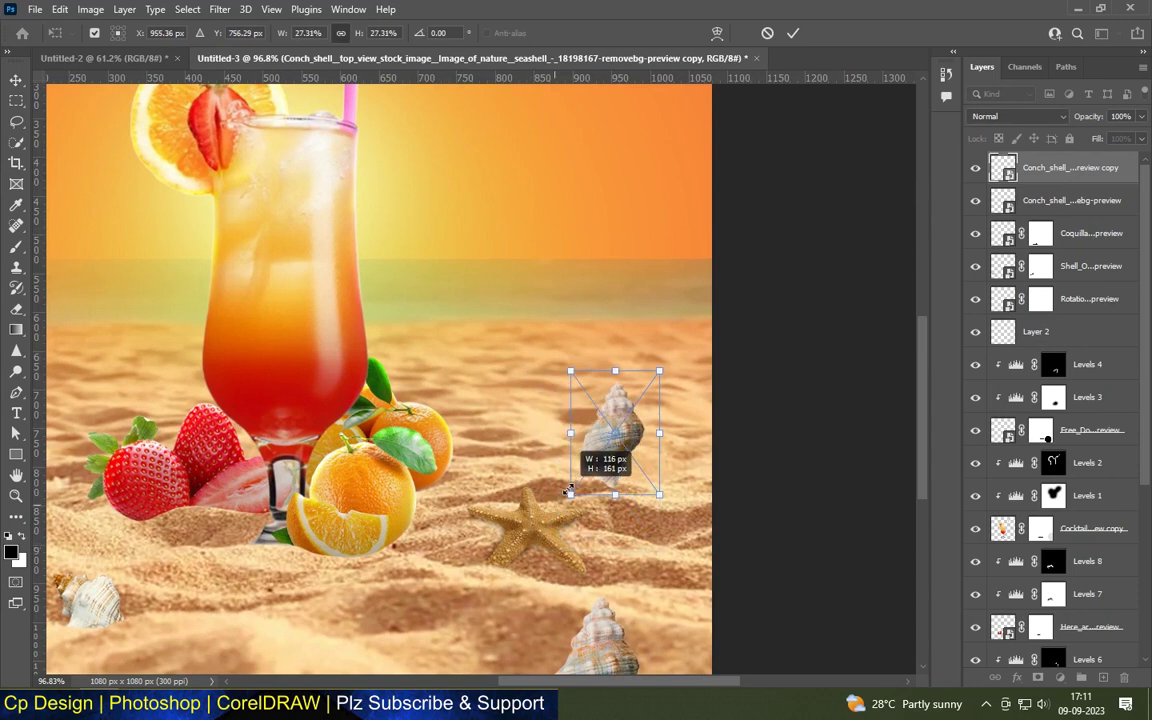
pyautogui.moveTo(601, 406)
pyautogui.mouseDown()
pyautogui.moveTo(690, 467)
pyautogui.moveTo(678, 510)
pyautogui.mouseUp()
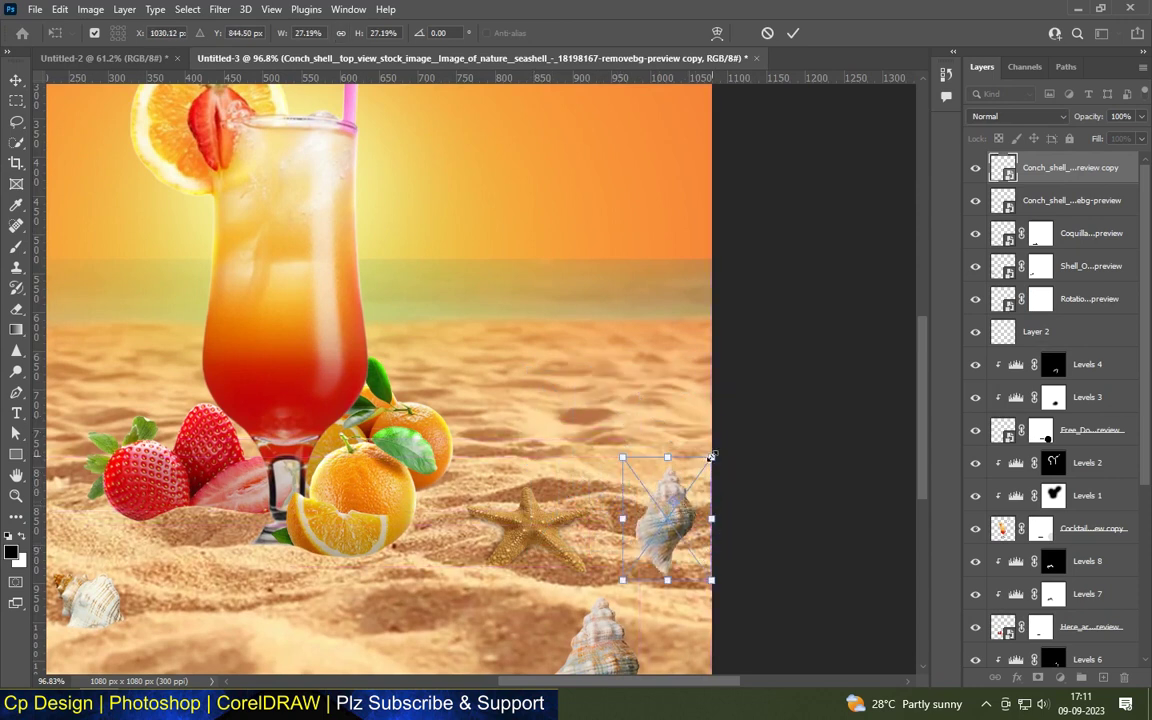
pyautogui.moveTo(623, 457); pyautogui.dragTo(635, 472)
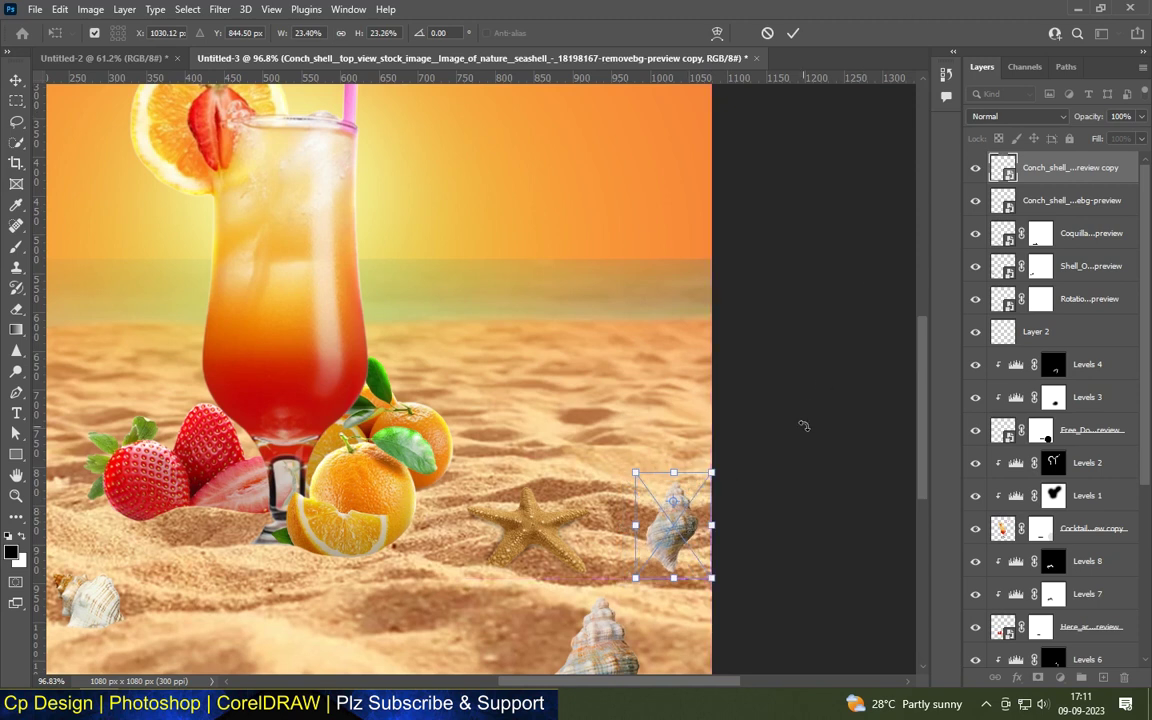
pyautogui.press('Return')
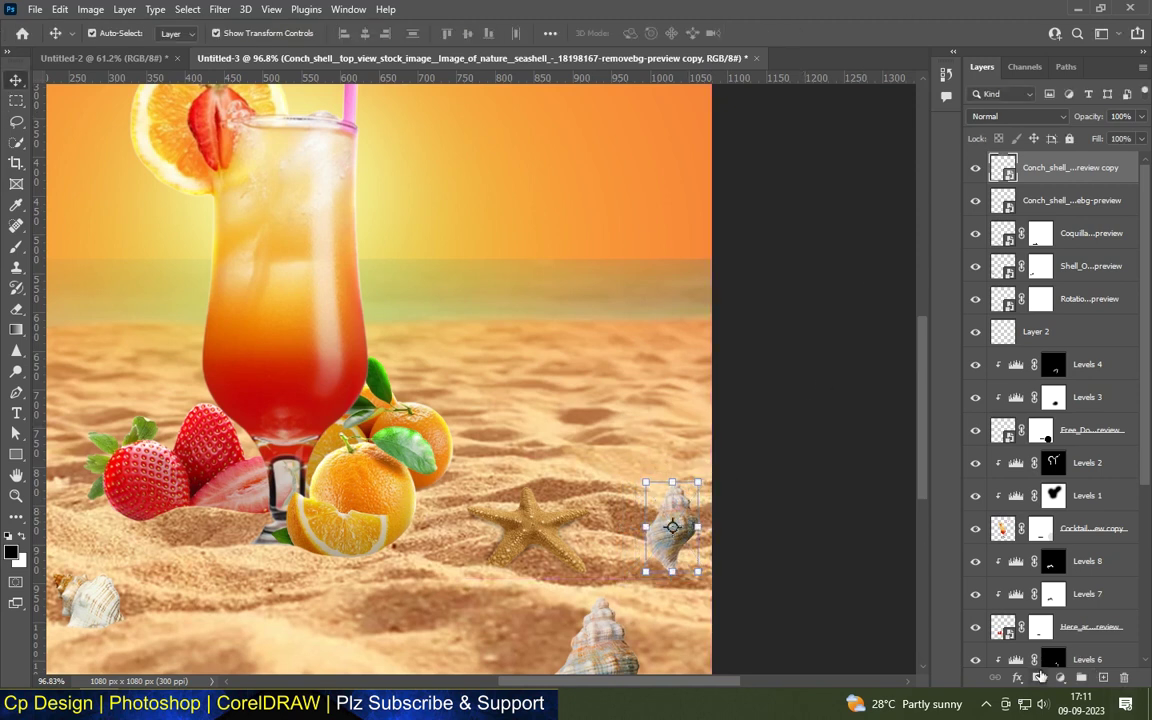
pyautogui.click(1059, 678)
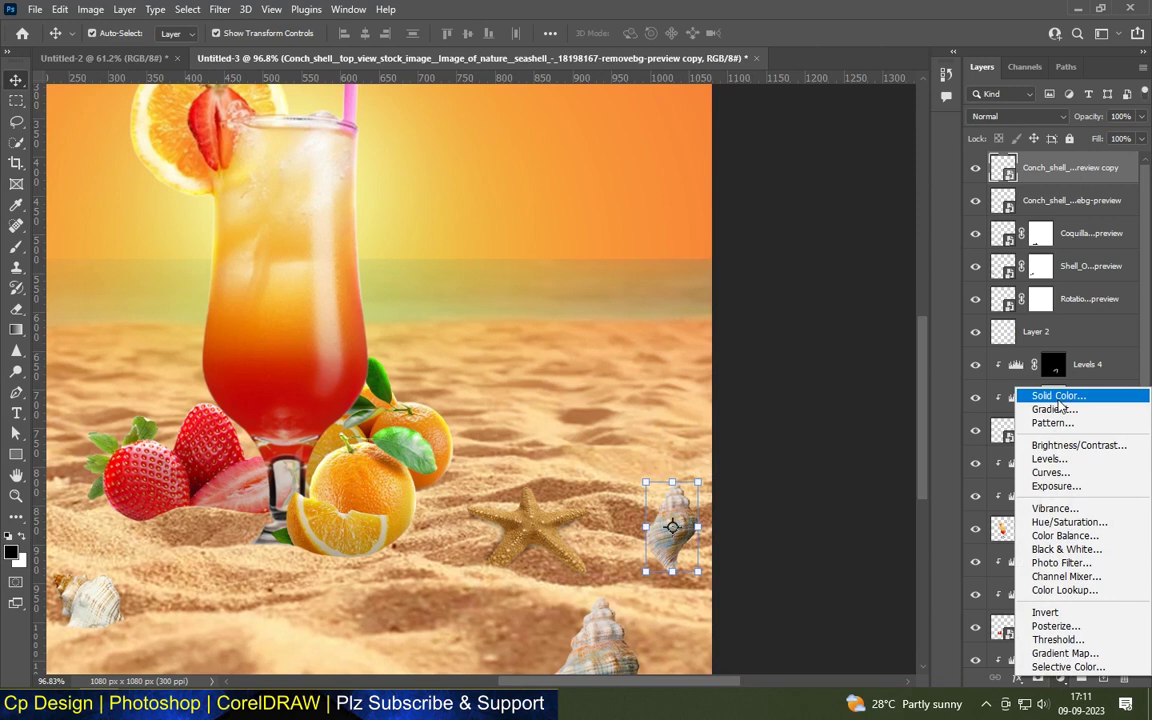
# Mask the conch copy and paint black, then white, with a small brush to sink its base into the sand.
pyautogui.press('Escape')
pyautogui.click(1038, 678)
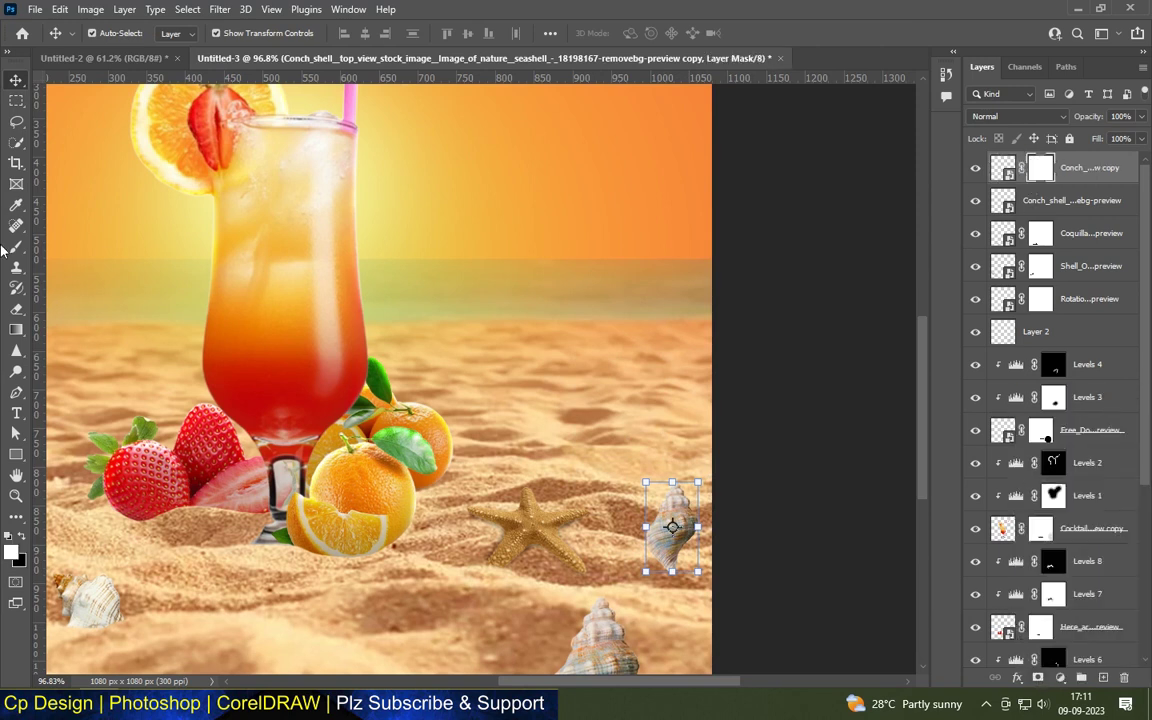
pyautogui.press('b')
pyautogui.keyDown('alt'); pyautogui.scroll(5, 672, 530); pyautogui.keyUp('alt')
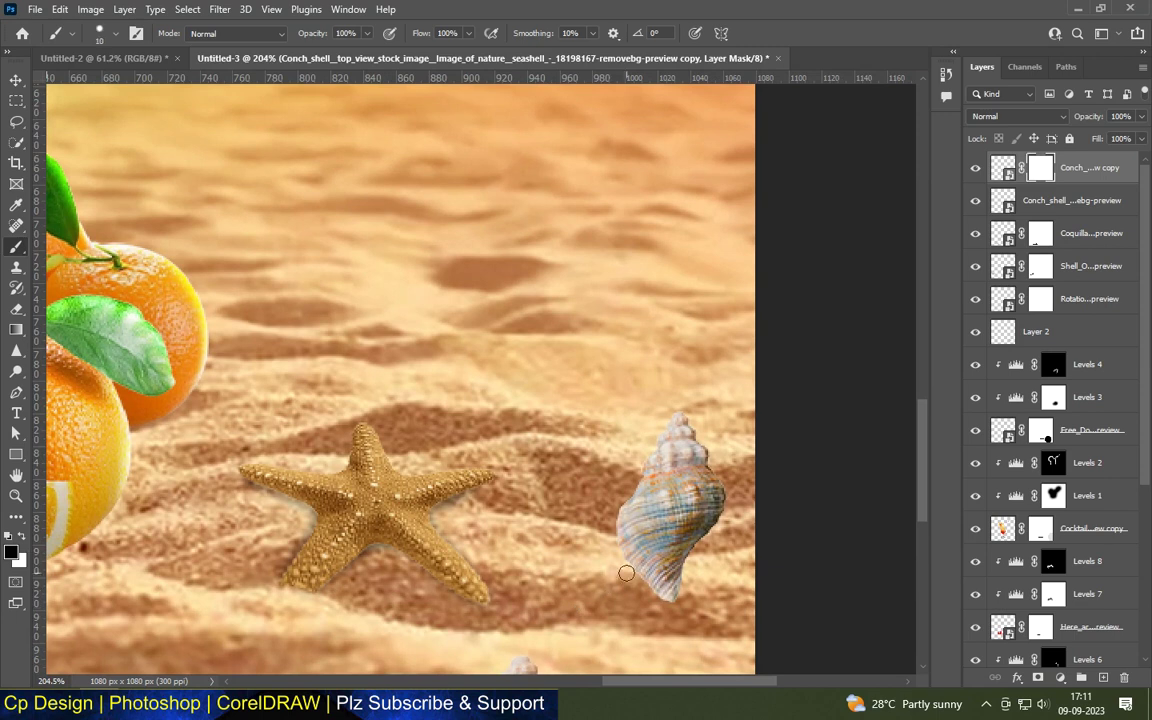
pyautogui.moveTo(624, 546); pyautogui.dragTo(634, 581)
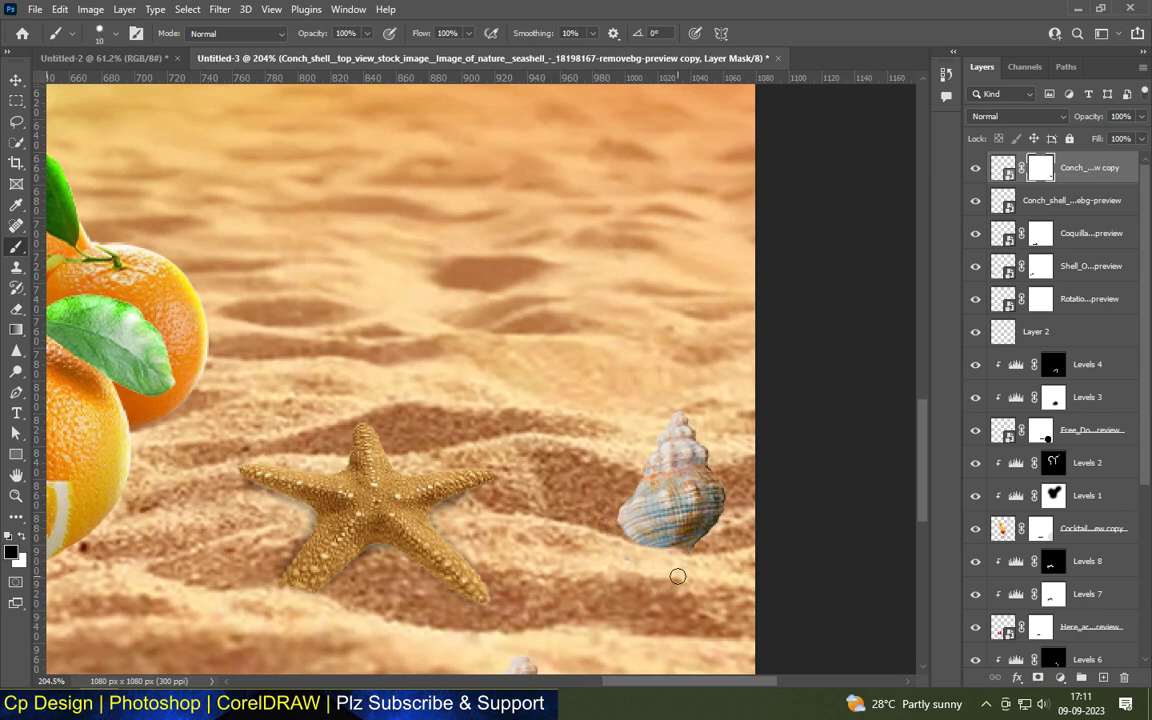
pyautogui.keyDown('alt'); pyautogui.scroll(2, 678, 576); pyautogui.keyUp('alt')
pyautogui.keyDown('alt'); pyautogui.scroll(2, 677, 560); pyautogui.keyUp('alt')
pyautogui.keyDown('alt'); pyautogui.scroll(1, 642, 559); pyautogui.keyUp('alt')
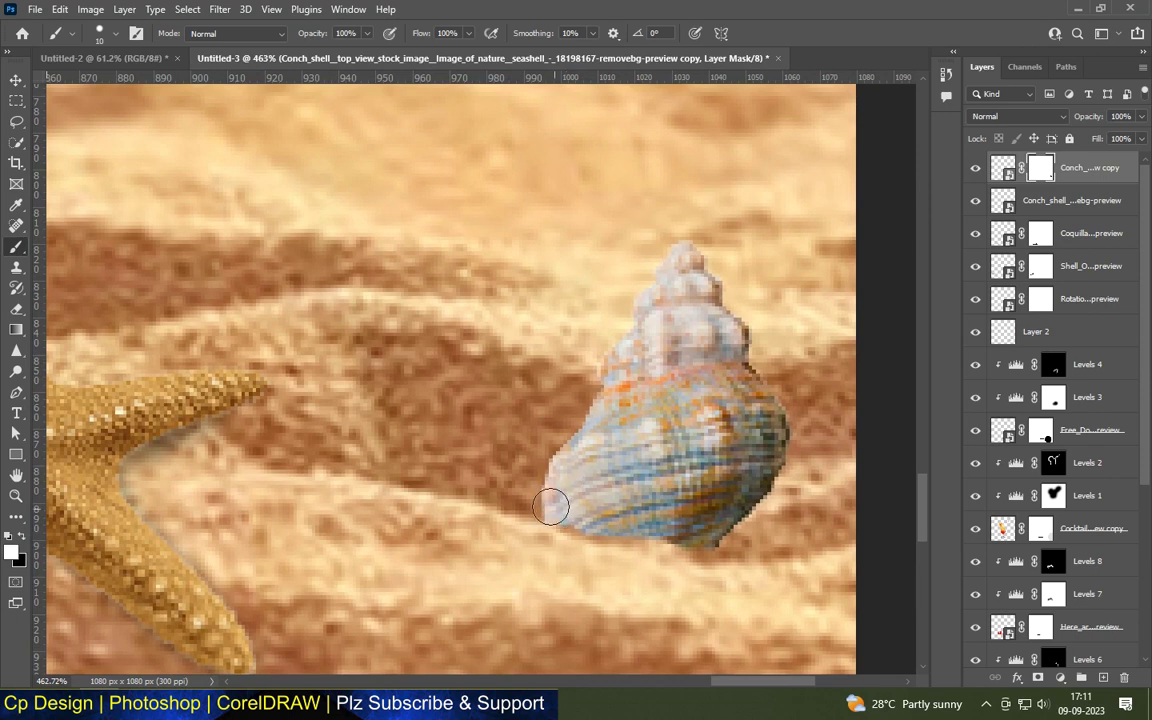
pyautogui.moveTo(627, 532); pyautogui.dragTo(705, 551)
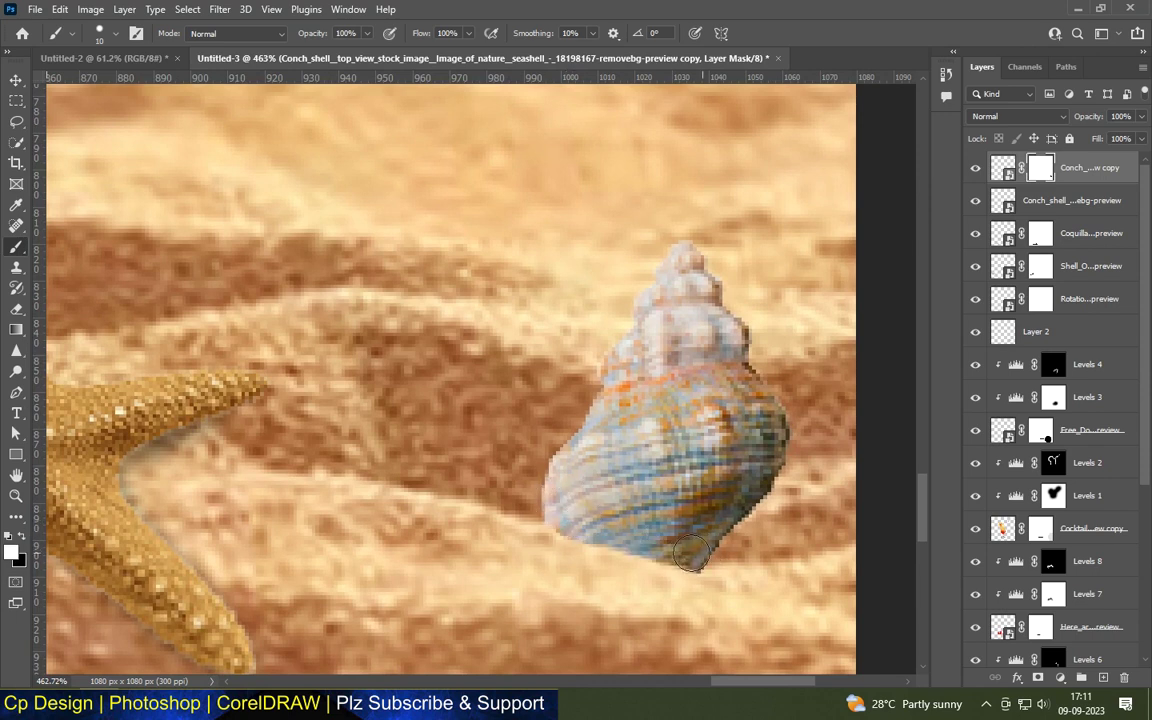
pyautogui.keyDown('alt'); pyautogui.scroll(-2, 557, 505); pyautogui.keyUp('alt')
pyautogui.keyDown('alt'); pyautogui.scroll(-2, 557, 505); pyautogui.keyUp('alt')
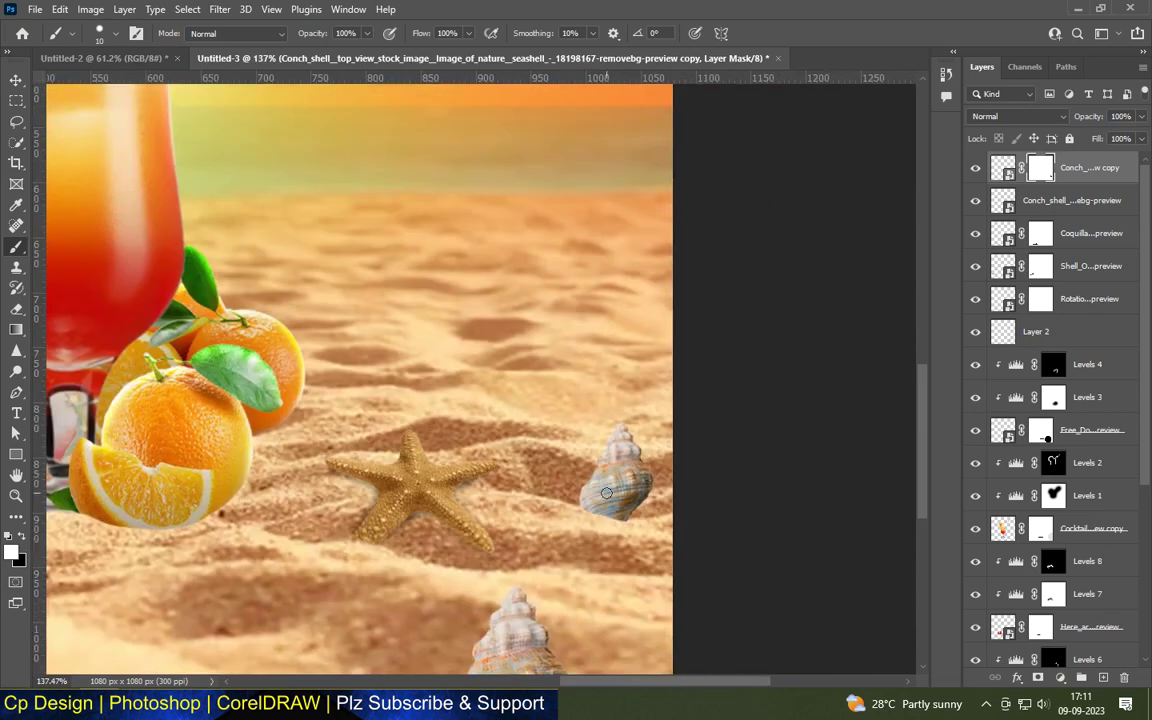
pyautogui.keyDown('alt'); pyautogui.scroll(-1, 557, 505); pyautogui.keyUp('alt')
pyautogui.keyDown('alt'); pyautogui.scroll(-1, 557, 505); pyautogui.keyUp('alt')
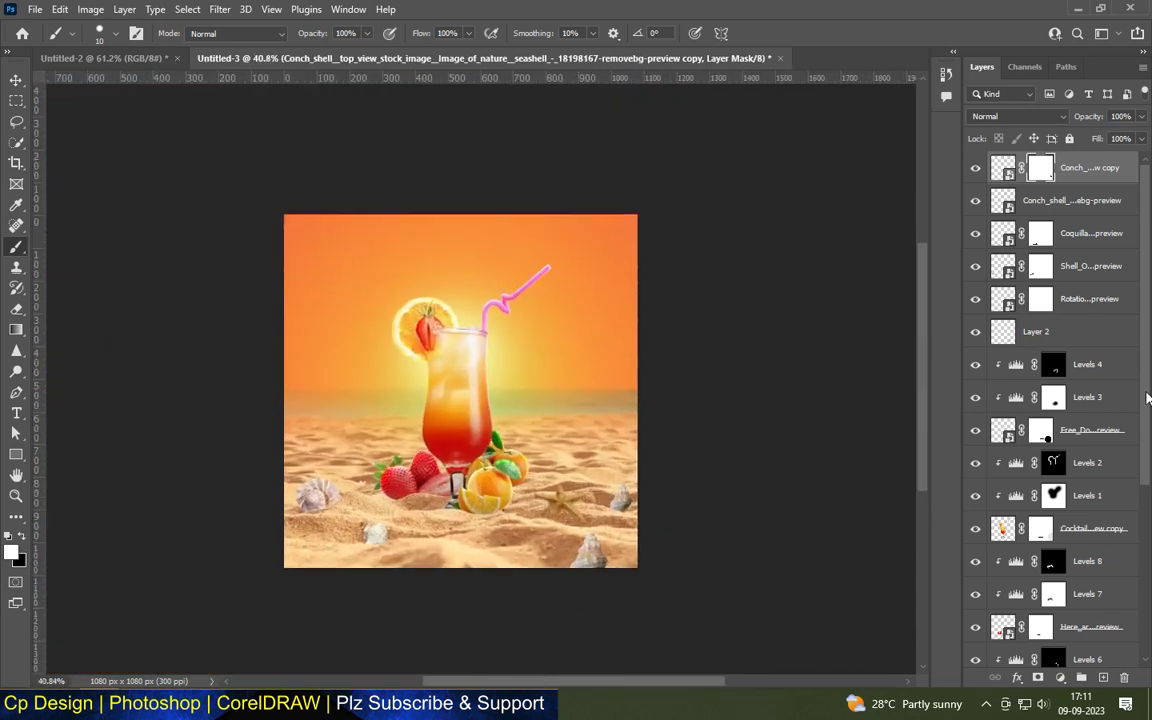
# Apply a small-radius Gaussian Blur smart filter to the conch shell at the bottom edge.
pyautogui.click(15, 80)
pyautogui.click(797, 360)
pyautogui.keyDown('alt'); pyautogui.scroll(1, 597, 600); pyautogui.keyUp('alt')
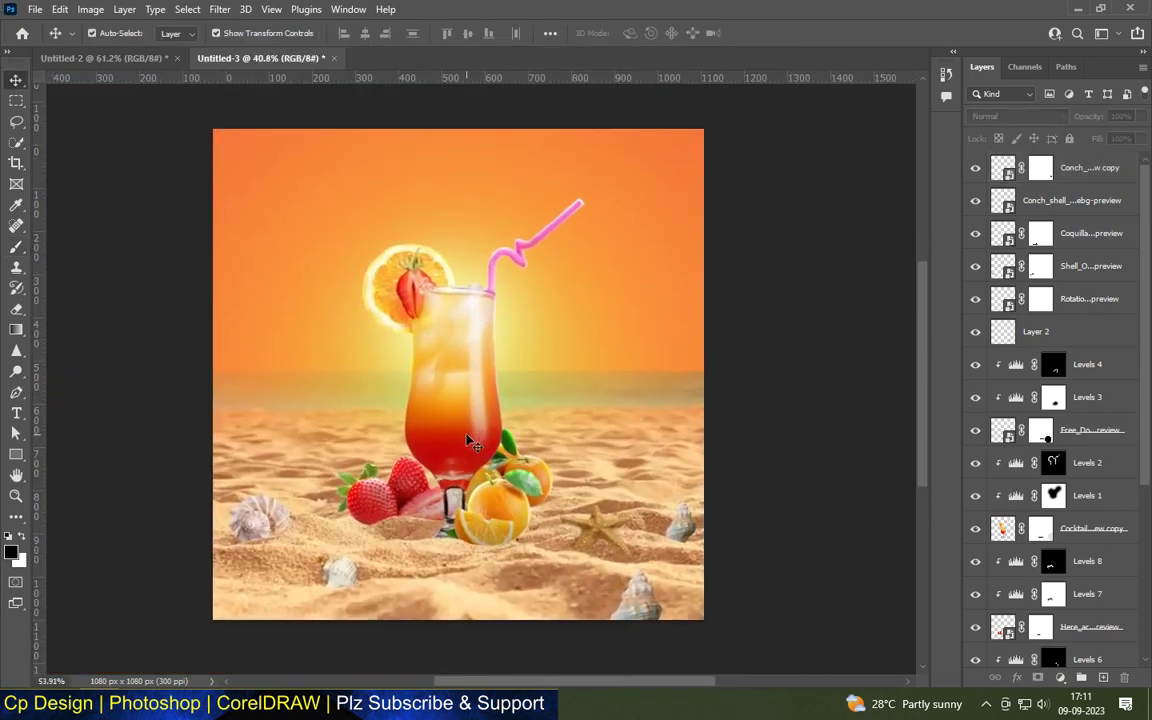
pyautogui.keyDown('alt'); pyautogui.scroll(1, 597, 600); pyautogui.keyUp('alt')
pyautogui.keyDown('alt'); pyautogui.scroll(1, 597, 600); pyautogui.keyUp('alt')
pyautogui.keyDown('alt'); pyautogui.scroll(1, 620, 596); pyautogui.keyUp('alt')
pyautogui.keyDown('alt'); pyautogui.scroll(-2, 686, 583); pyautogui.keyUp('alt')
pyautogui.click(682, 588)
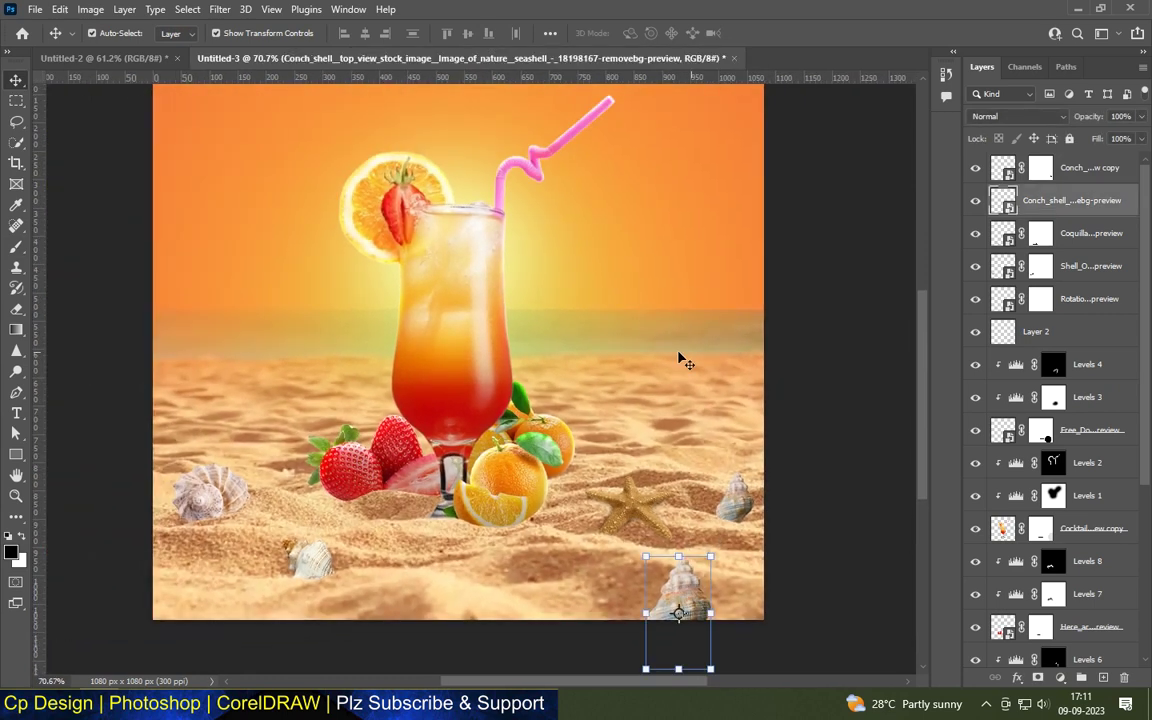
pyautogui.click(220, 14)
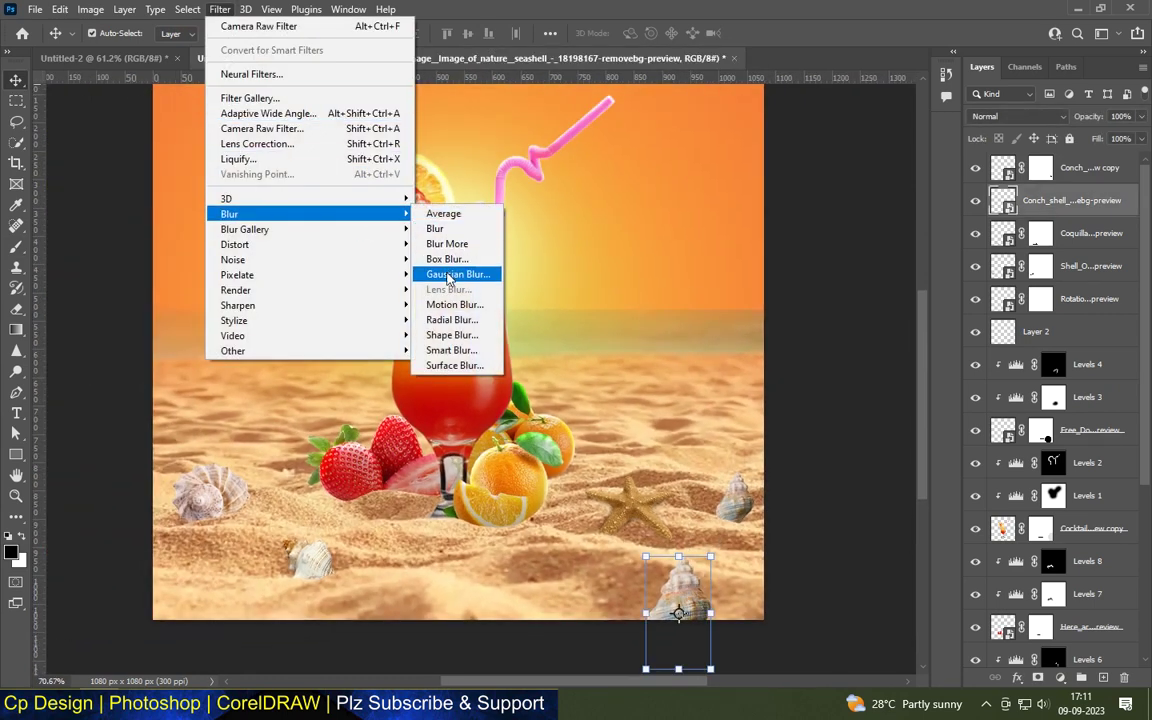
pyautogui.click(465, 270)
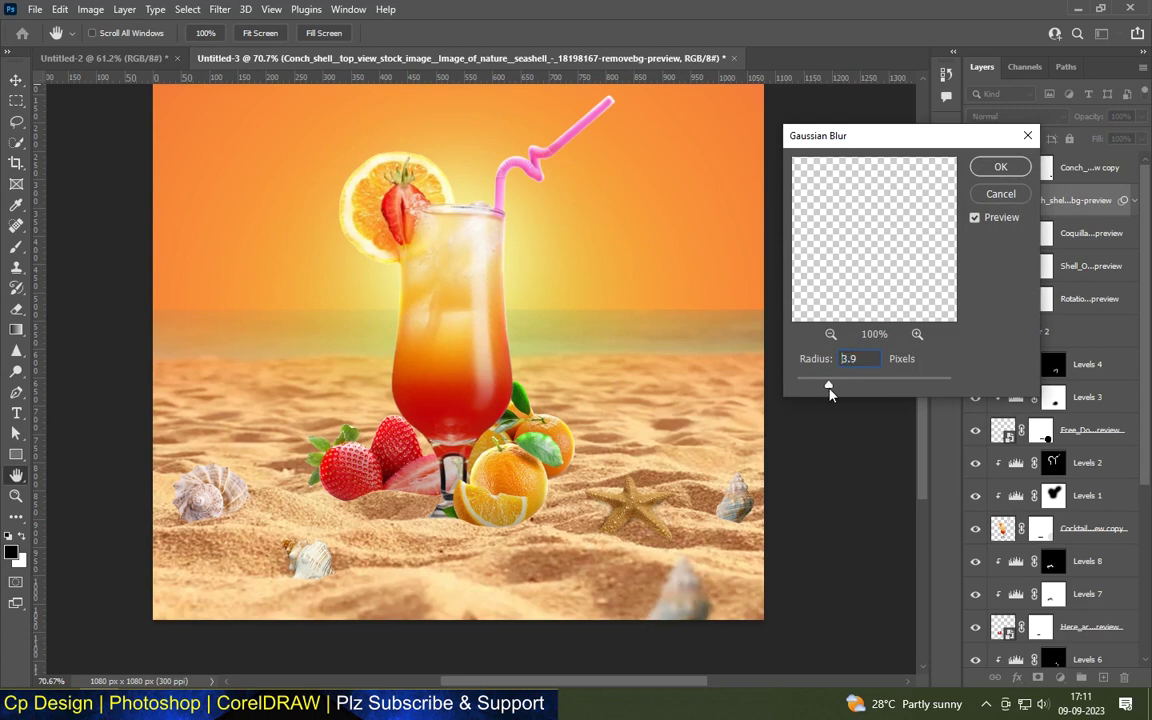
pyautogui.click(995, 171)
# Select the large seashell layer on the left.
pyautogui.keyDown('alt'); pyautogui.scroll(2, 210, 490); pyautogui.keyUp('alt')
pyautogui.click(230, 455)
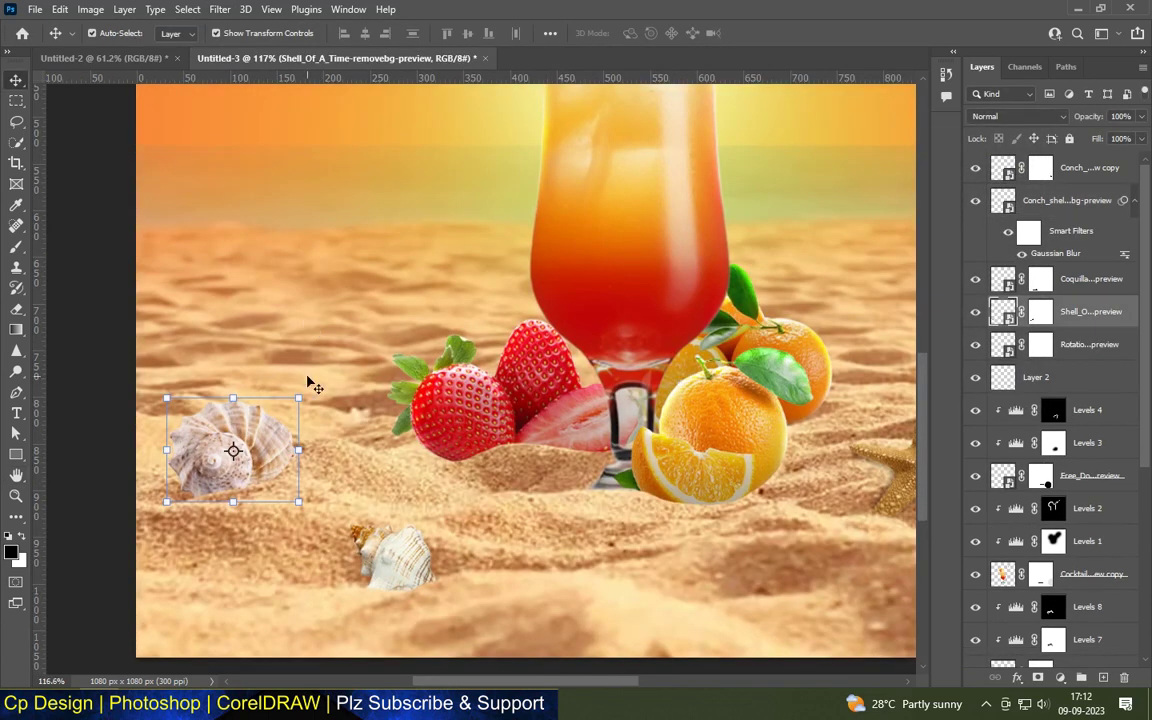
pyautogui.keyDown('alt'); pyautogui.scroll(1, 228, 442); pyautogui.keyUp('alt')
pyautogui.keyDown('alt'); pyautogui.scroll(1, 228, 442); pyautogui.keyUp('alt')
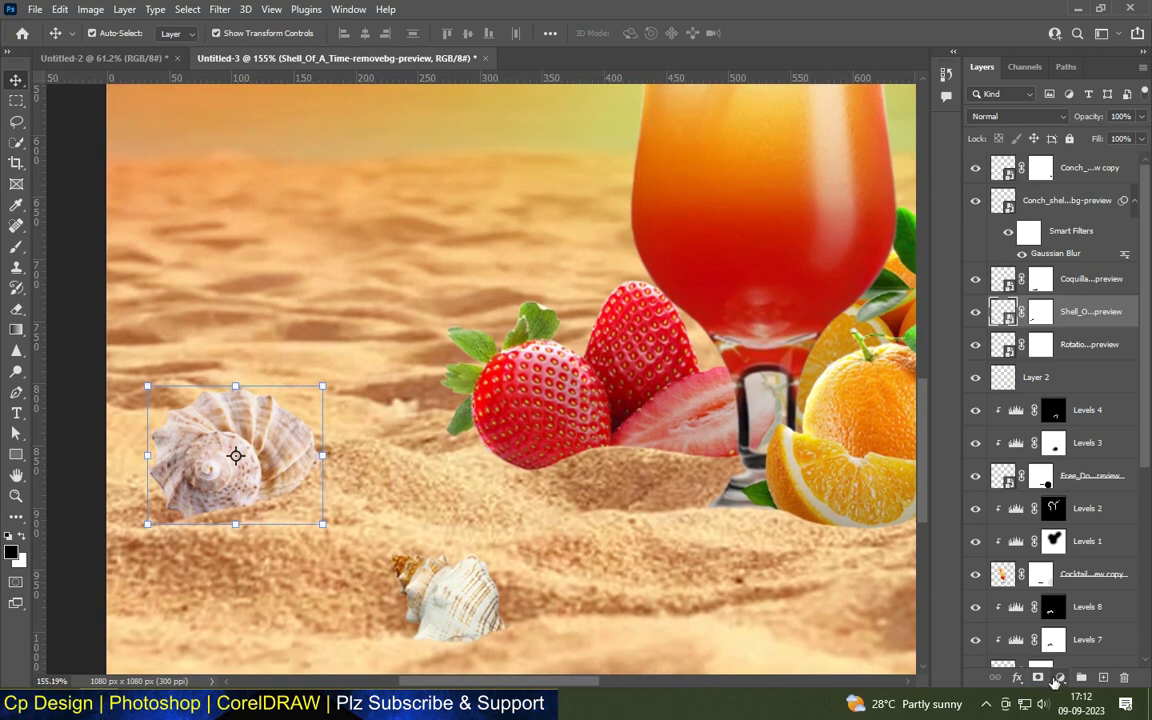
# Add a Levels adjustment with output white 162, clipped to the left seashell.
pyautogui.click(1058, 678)
pyautogui.click(961, 462)
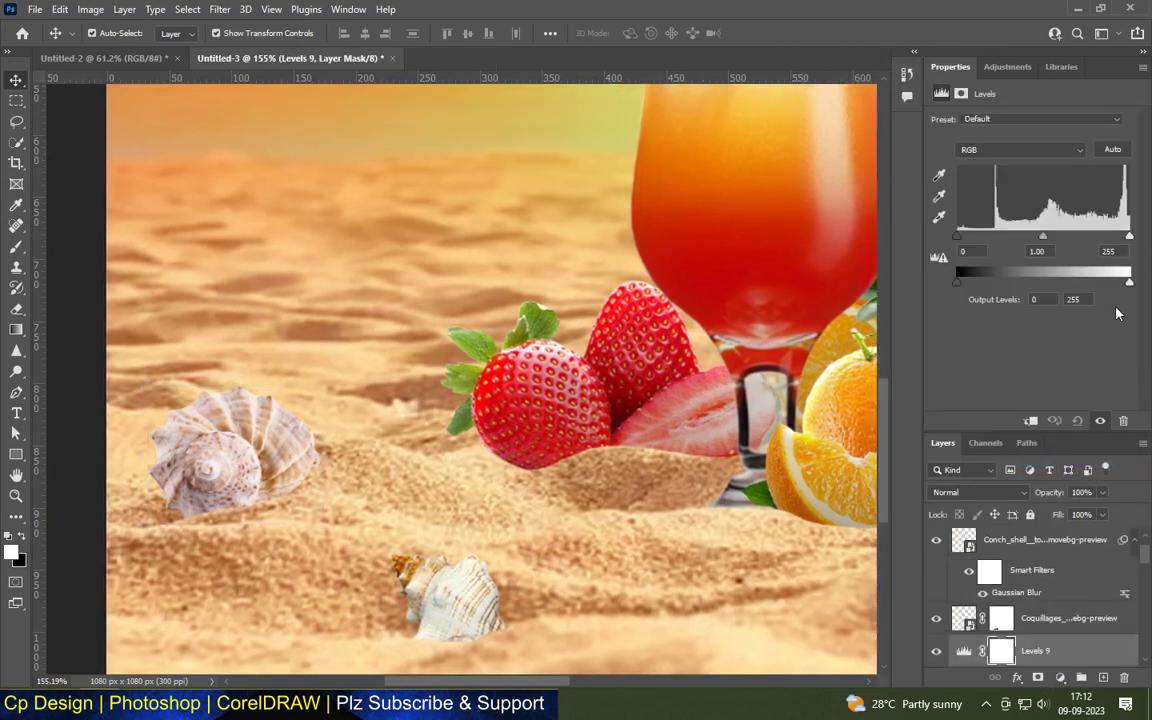
pyautogui.moveTo(1109, 291); pyautogui.dragTo(1064, 289)
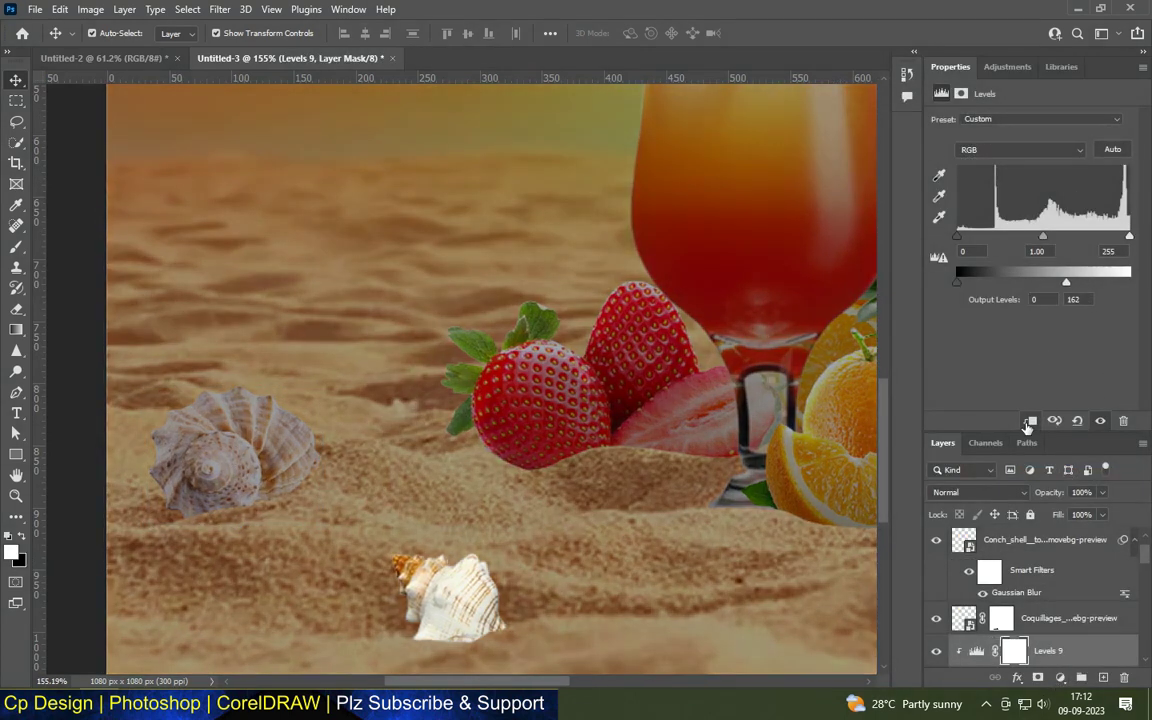
pyautogui.click(1031, 420)
pyautogui.keyDown('alt'); pyautogui.scroll(-3, 360, 475); pyautogui.keyUp('alt')
# Paint the Levels mask with a soft round brush to keep the shell's upper part lighter.
pyautogui.press('b')
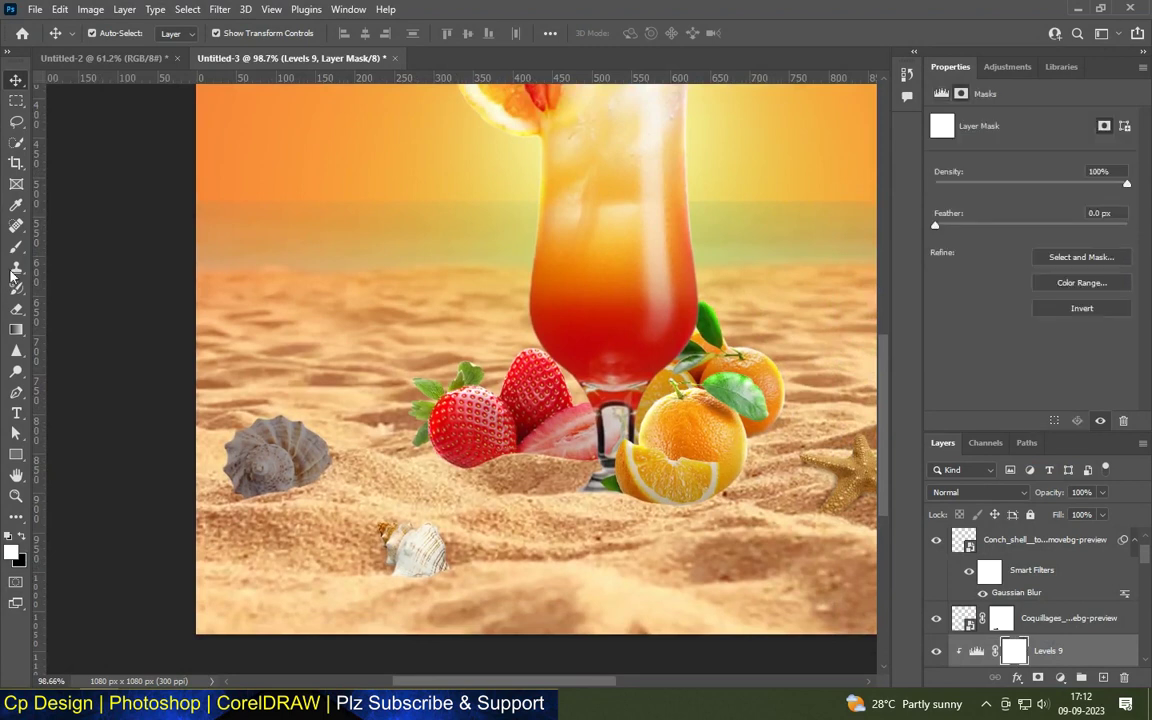
pyautogui.keyDown('alt'); pyautogui.scroll(2, 230, 415); pyautogui.keyUp('alt')
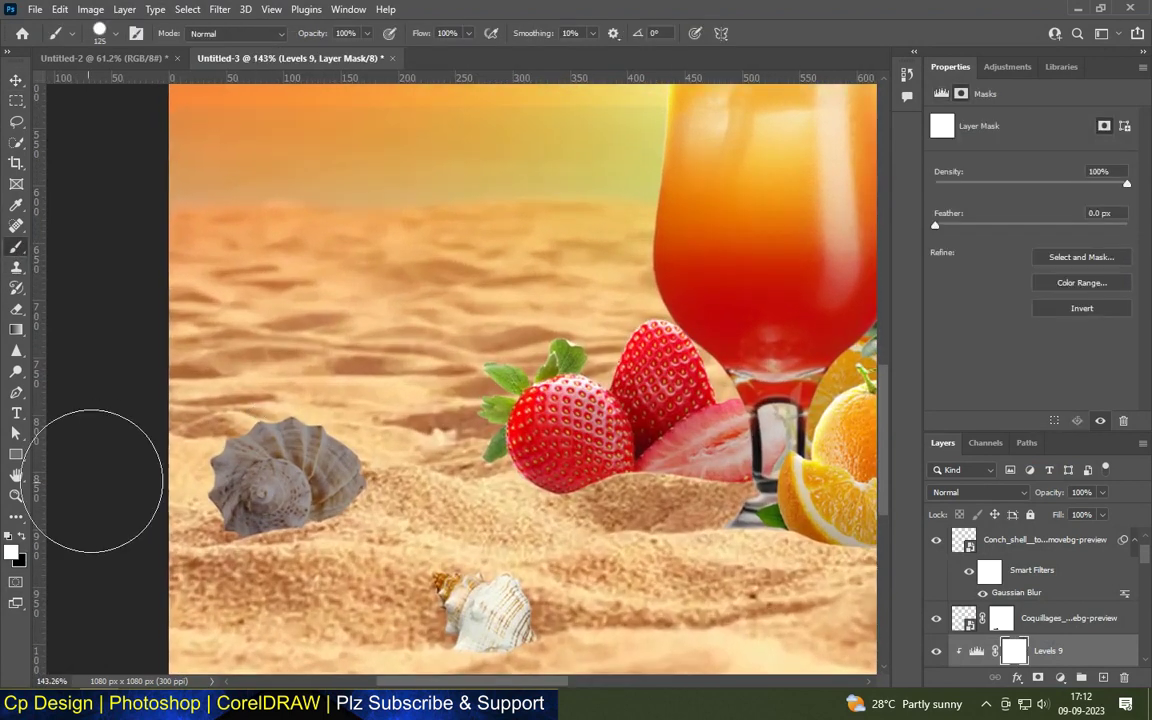
pyautogui.press('[')
pyautogui.press('[')
pyautogui.moveTo(231, 399); pyautogui.dragTo(330, 401)
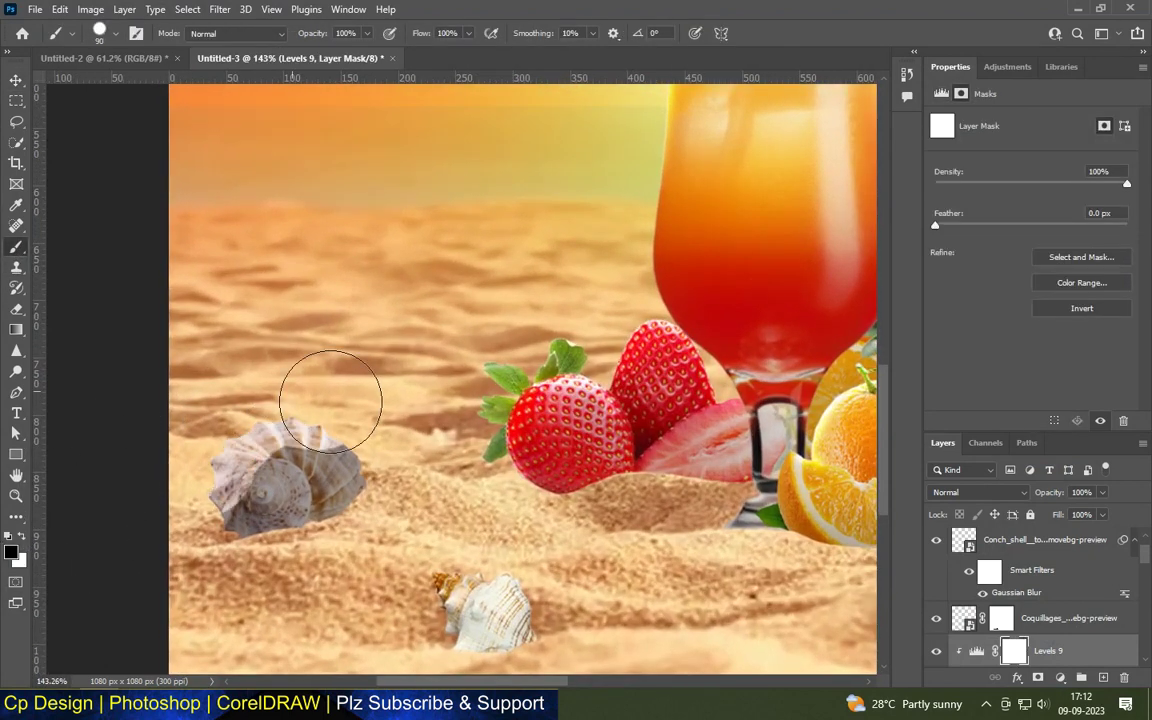
pyautogui.hotkey('ctrl', 'z')
pyautogui.click(99, 33)
pyautogui.click(33, 182)
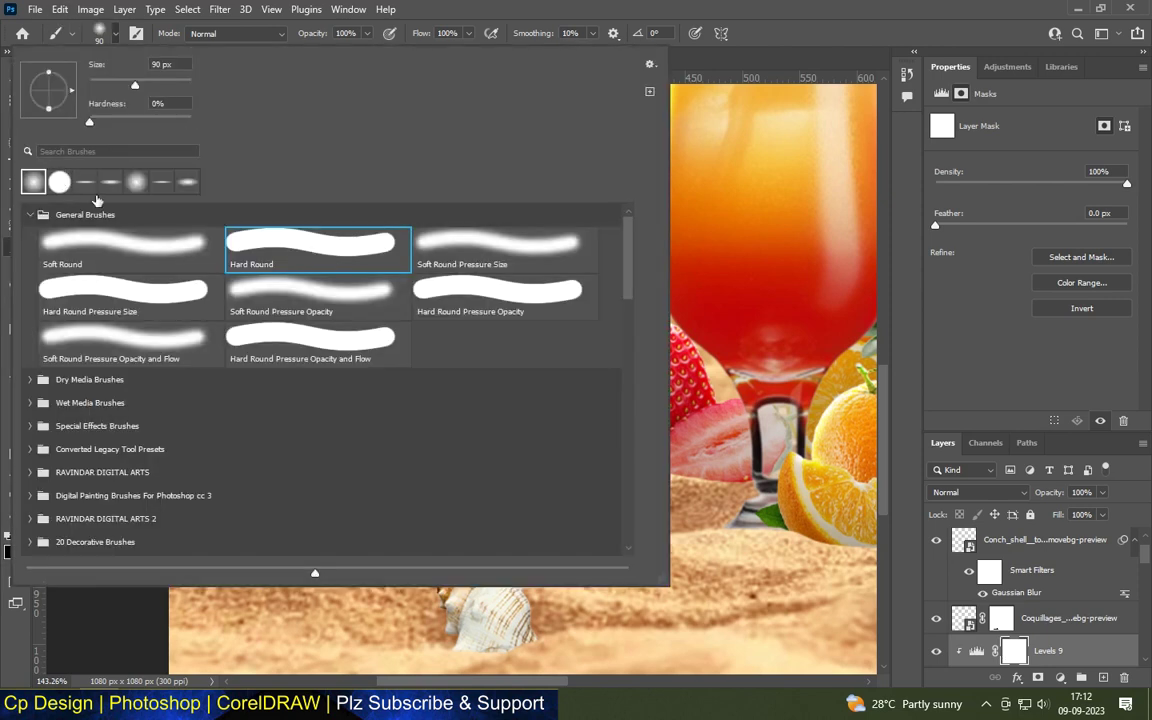
pyautogui.press('Return')
pyautogui.moveTo(210, 430); pyautogui.dragTo(350, 415)
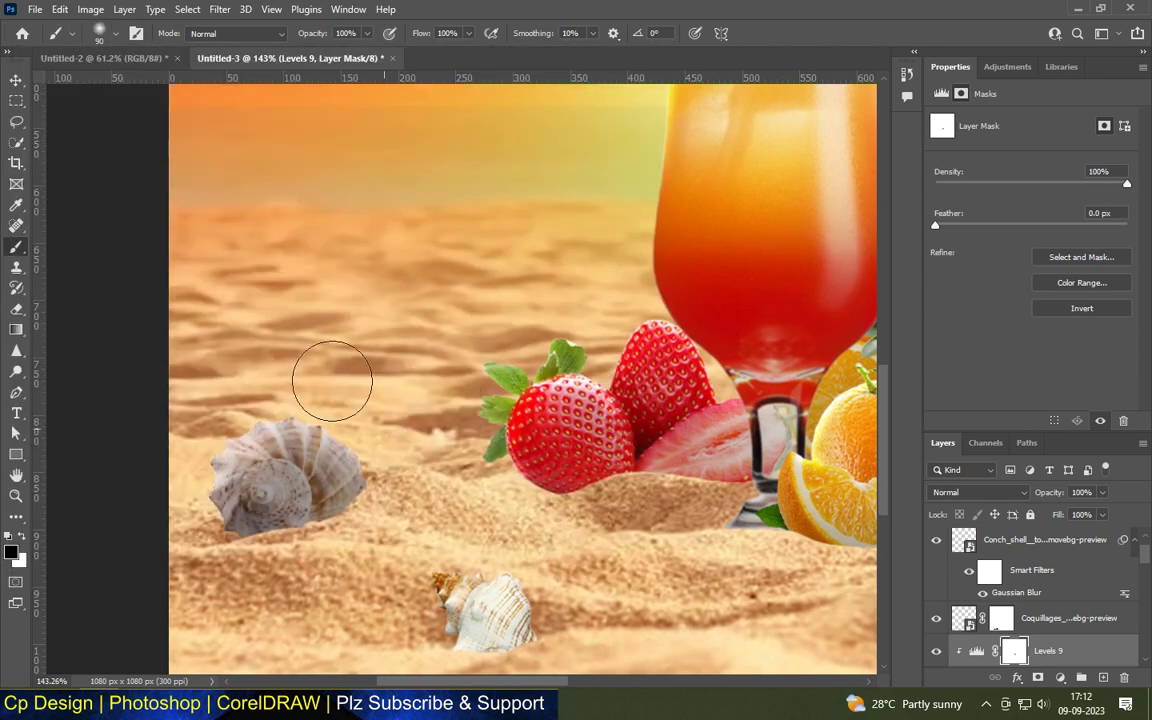
pyautogui.moveTo(244, 450); pyautogui.dragTo(321, 411)
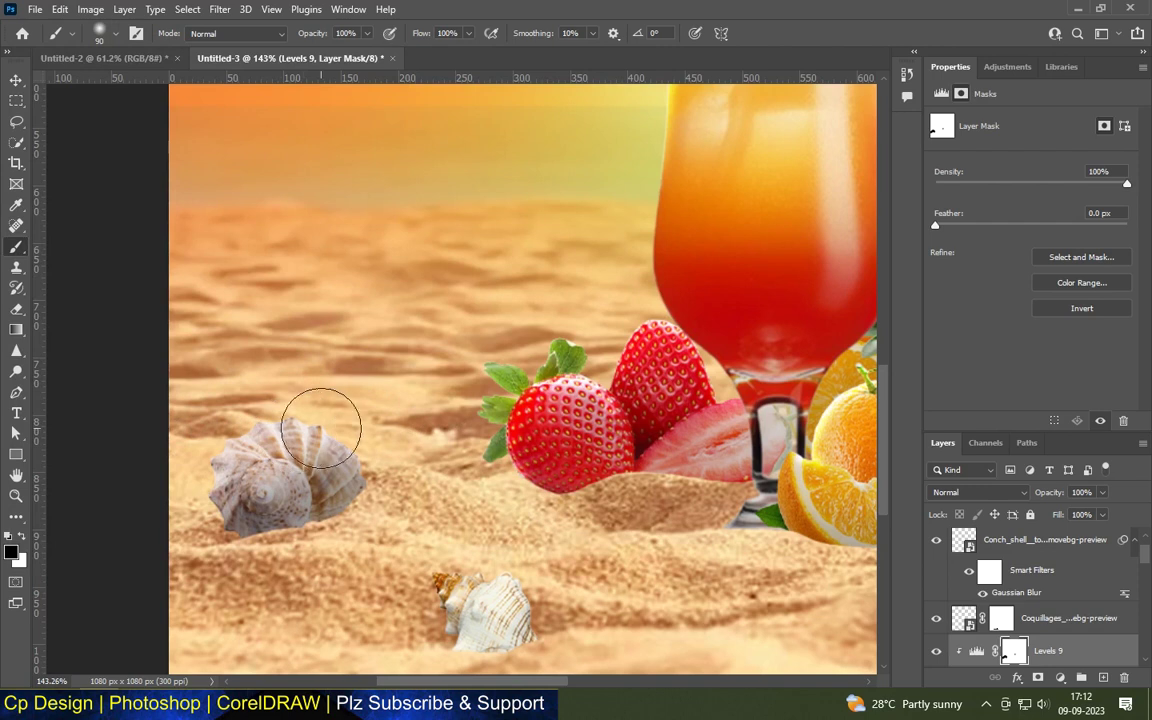
pyautogui.scroll(-3, 424, 468)
pyautogui.scroll(-2, 400, 400)
pyautogui.scroll(3, 360, 265)
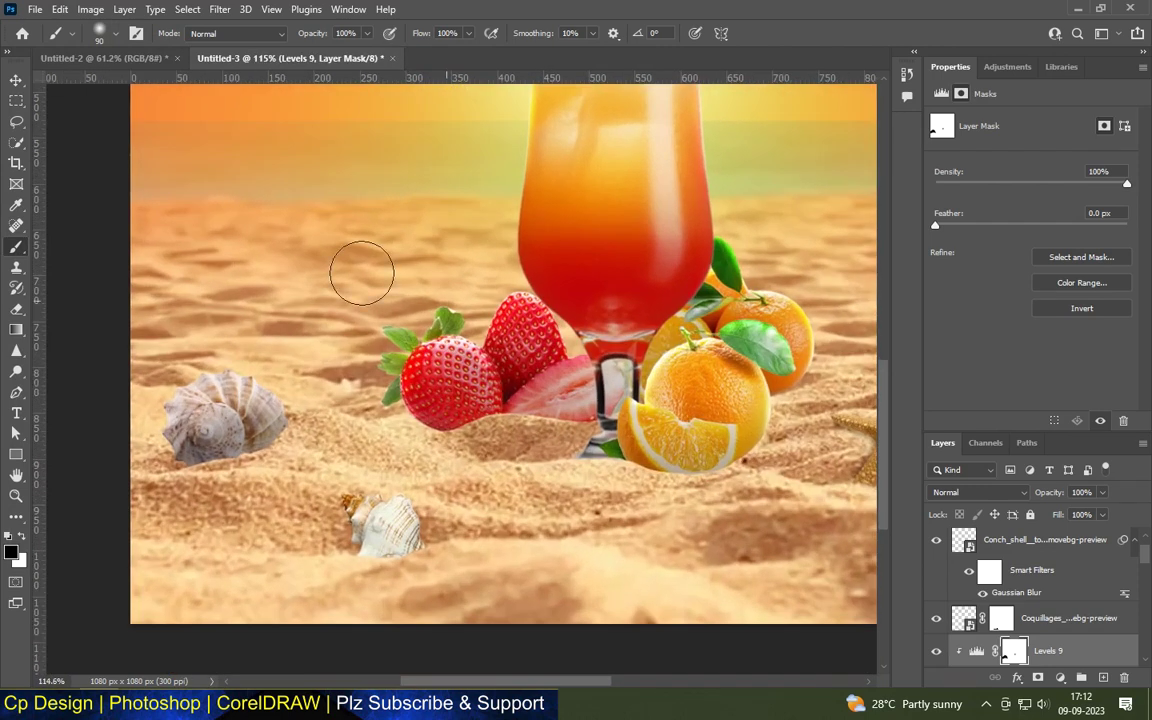
# Select the small shell in the sand and add another Levels adjustment.
pyautogui.click(15, 84)
pyautogui.click(395, 540)
pyautogui.click(1061, 679)
pyautogui.click(1058, 463)
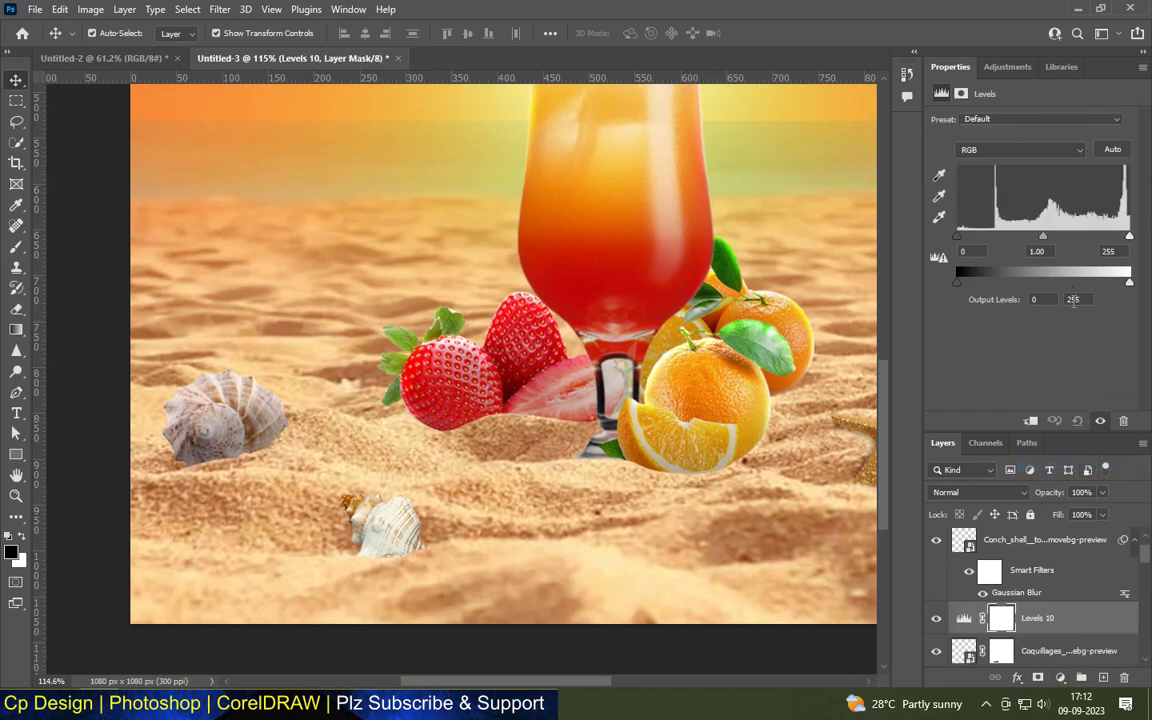
# Set output white to about 137, clip the Levels to the small shell and brush its top lighter.
pyautogui.moveTo(1097, 291)
pyautogui.mouseDown()
pyautogui.moveTo(1029, 310)
pyautogui.moveTo(1056, 310)
pyautogui.mouseUp()
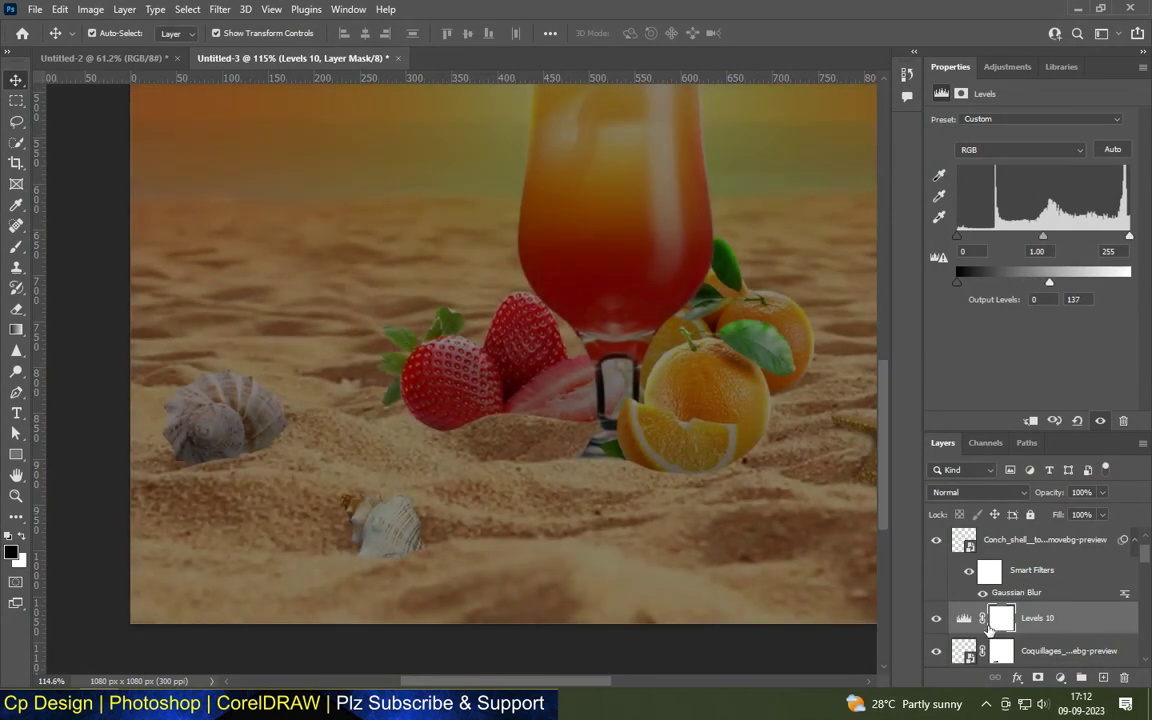
pyautogui.click(1031, 422)
pyautogui.click(1016, 620)
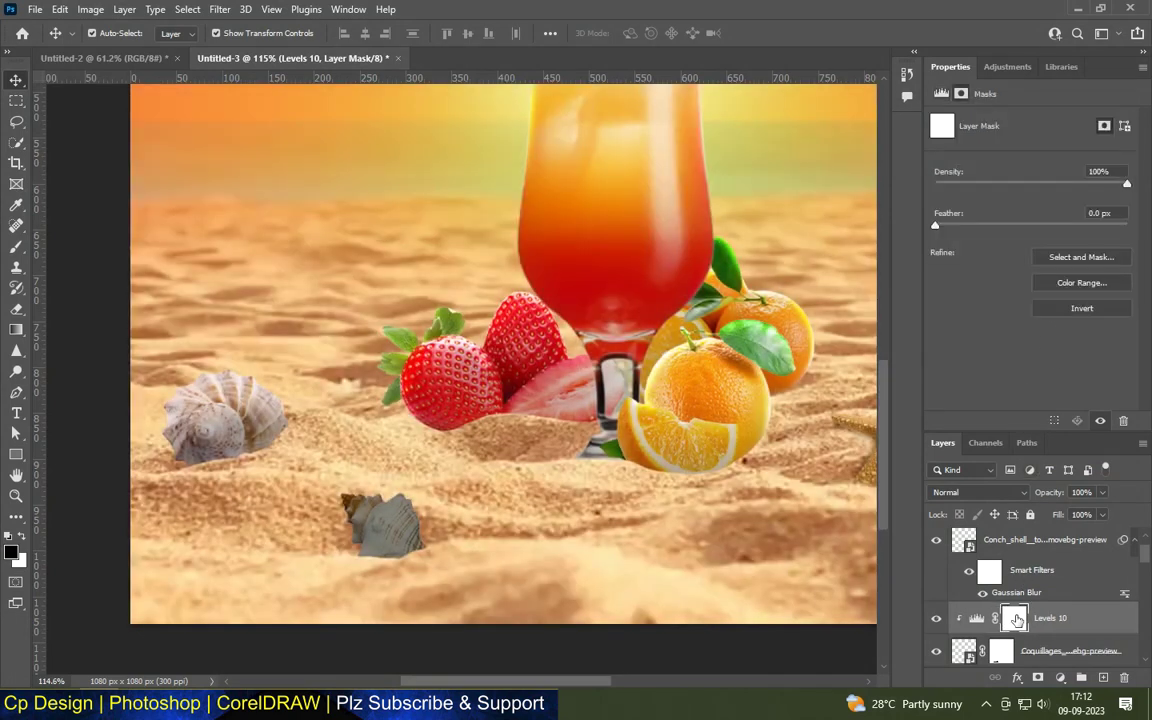
pyautogui.click(16, 246)
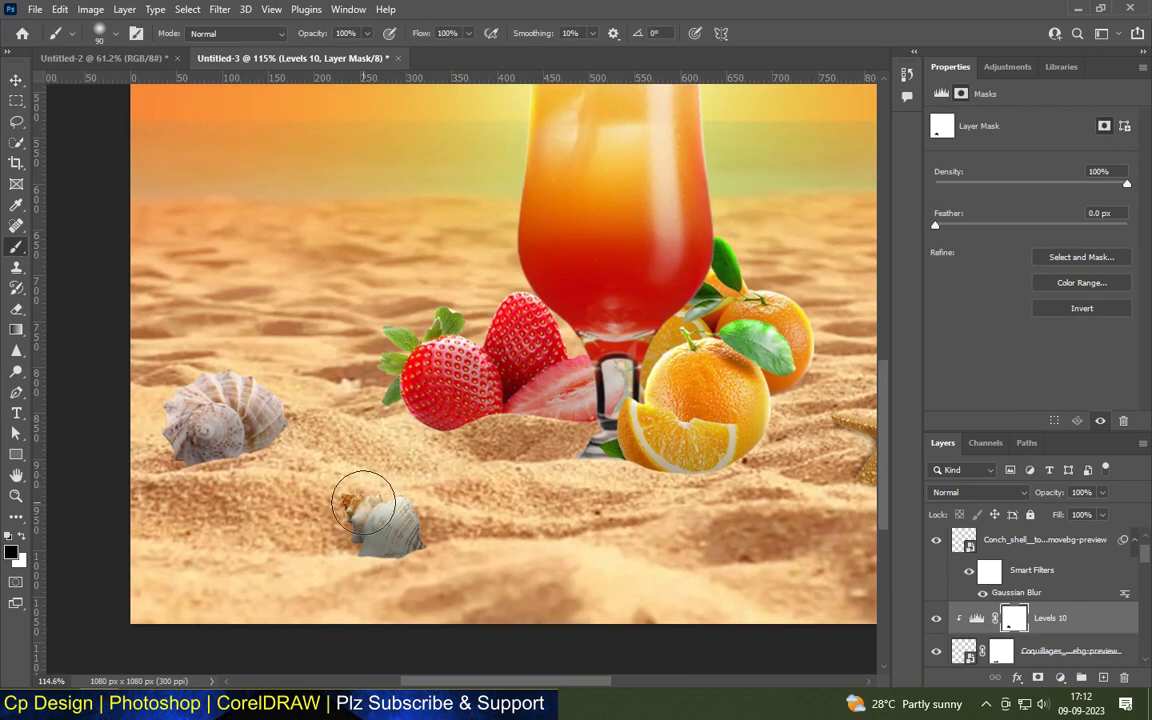
pyautogui.moveTo(373, 489); pyautogui.dragTo(411, 489)
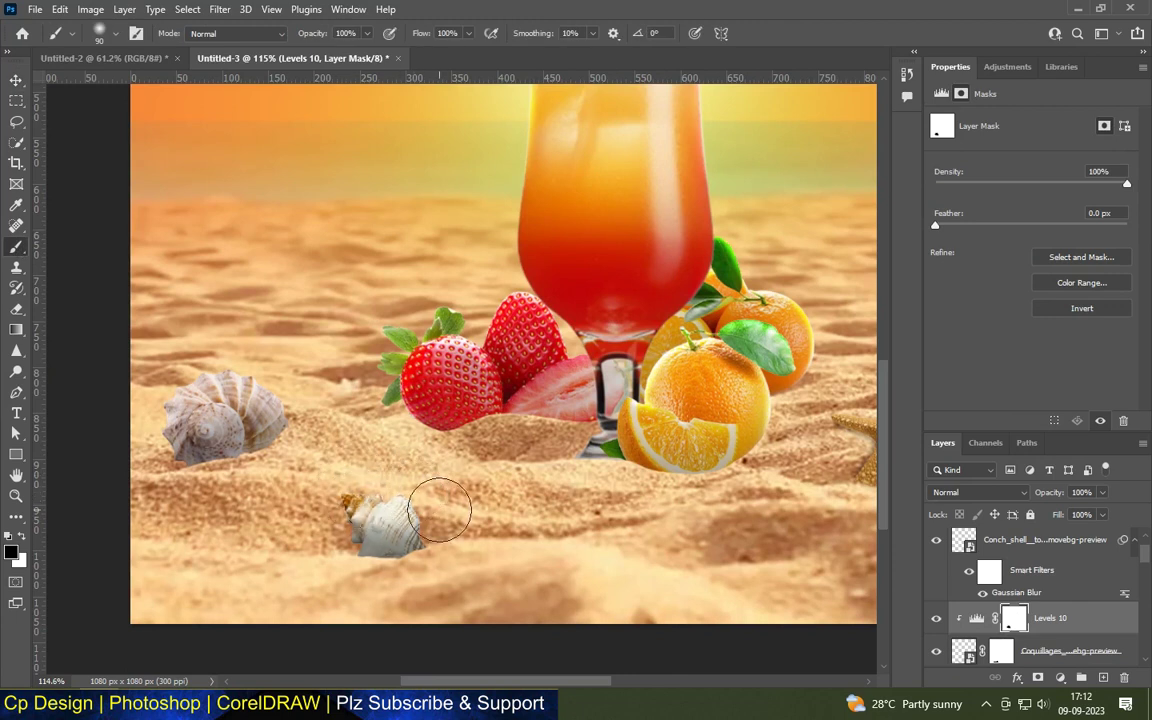
pyautogui.scroll(-1, 319, 437)
pyautogui.scroll(-2, 319, 437)
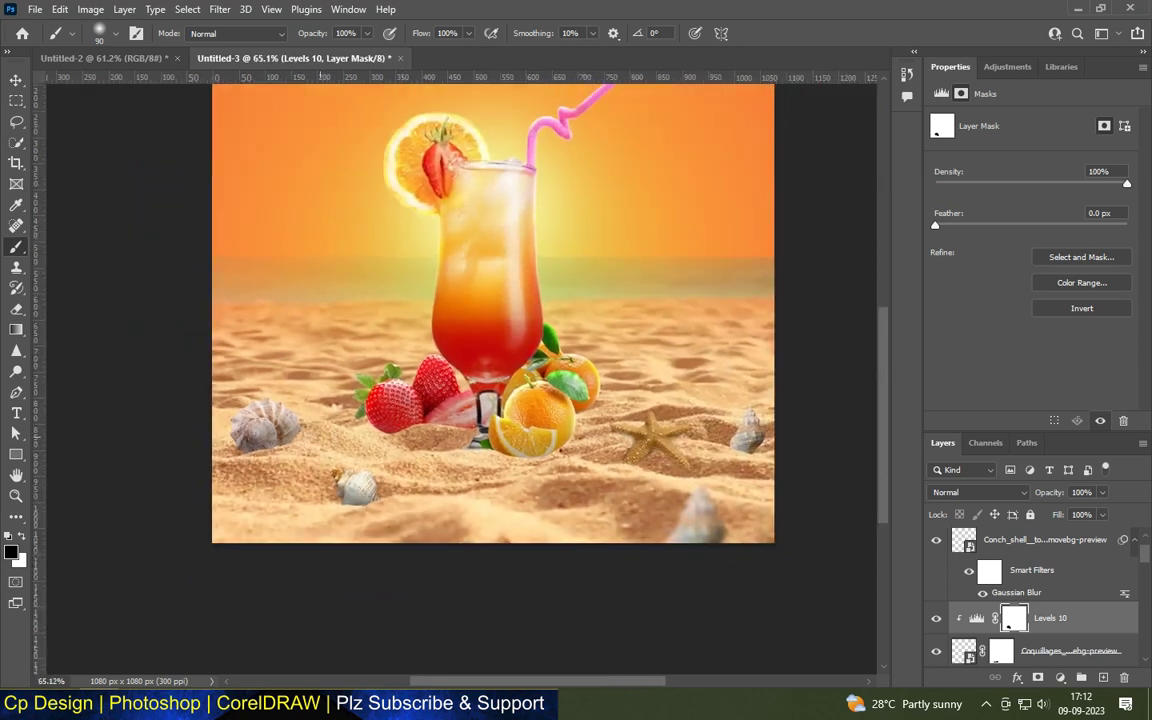
pyautogui.scroll(-2, 319, 437)
pyautogui.scroll(-1, 319, 437)
pyautogui.scroll(3, 590, 395)
pyautogui.scroll(2, 590, 395)
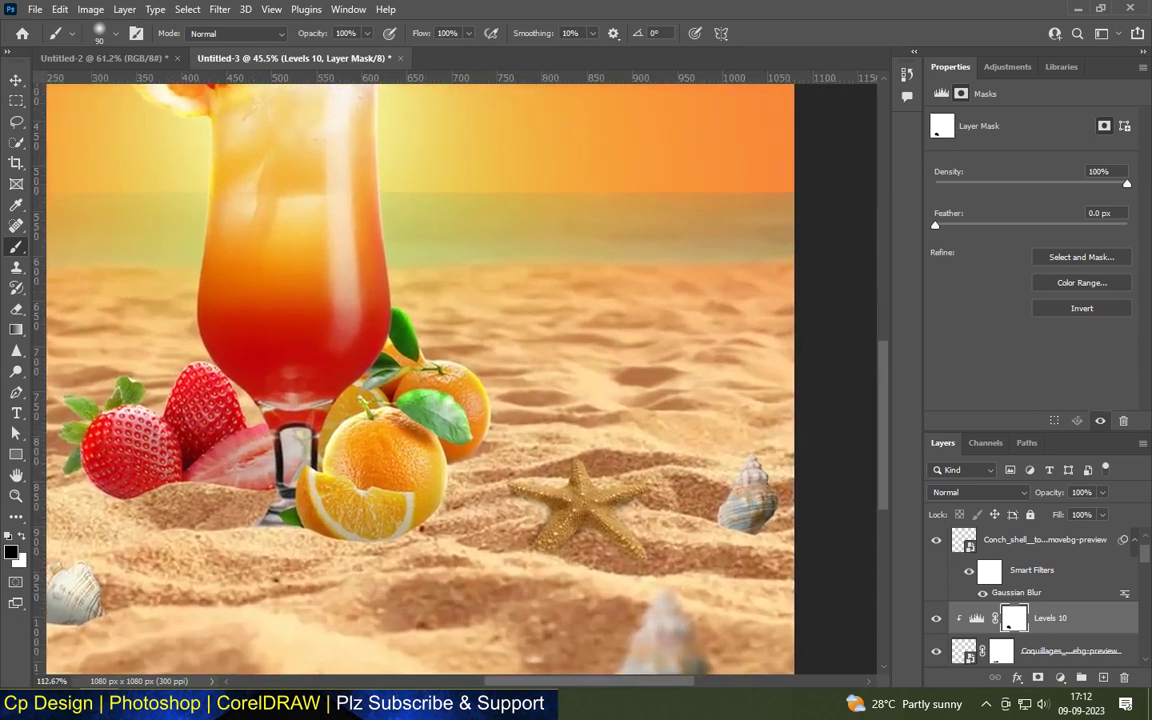
pyautogui.scroll(2, 590, 395)
# Select the conch shell at the right edge and duplicate its layer.
pyautogui.click(16, 79)
pyautogui.scroll(-2, 710, 419)
pyautogui.click(537, 455)
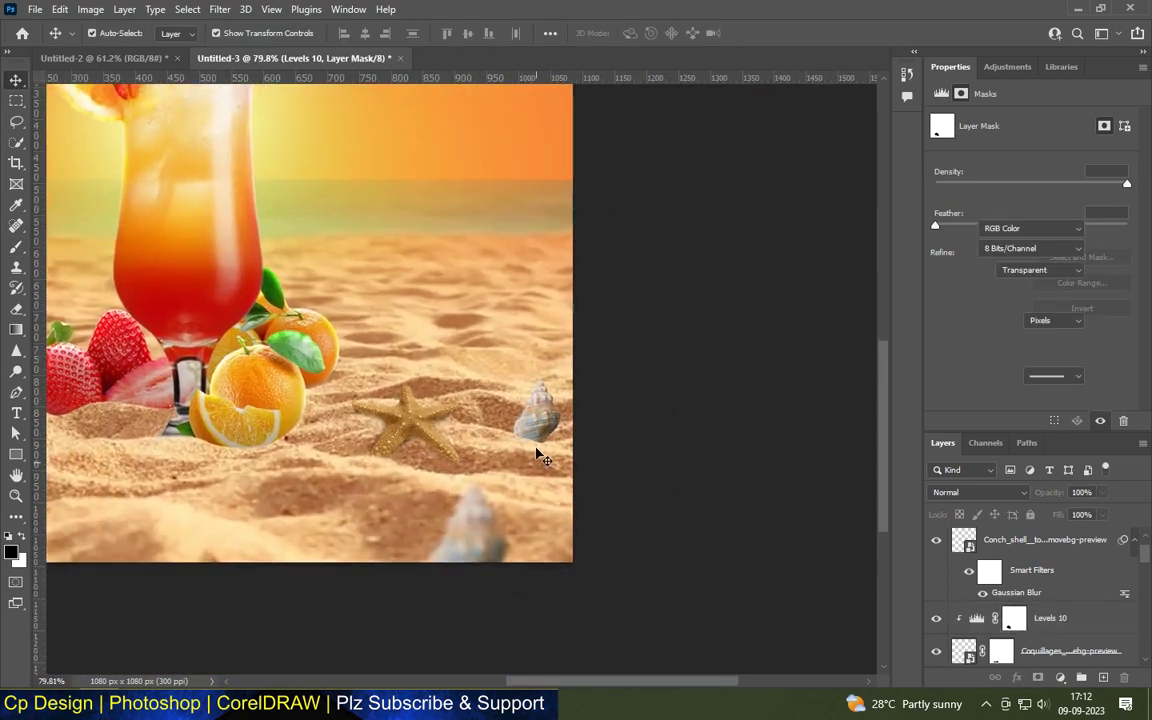
pyautogui.scroll(2, 540, 430)
pyautogui.scroll(1, 542, 404)
pyautogui.hotkey('ctrl', 'j')
# Add a Levels adjustment with lowered output white, clipped to the right shell.
pyautogui.click(1058, 677)
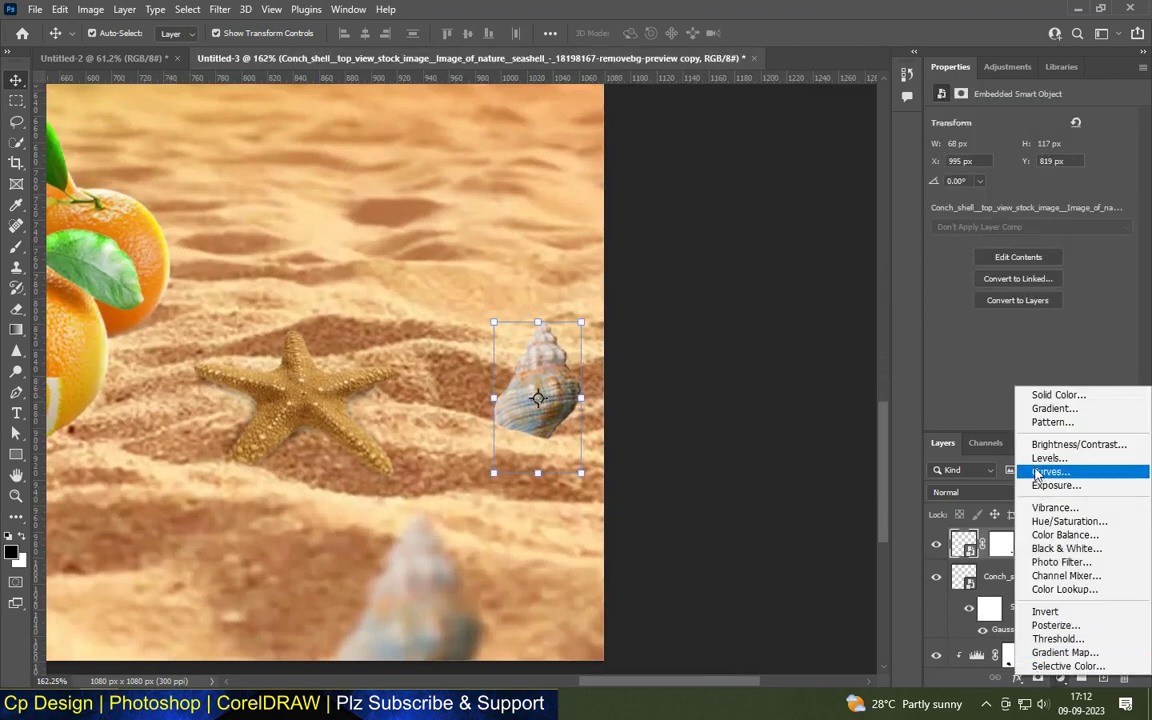
pyautogui.click(1050, 471)
pyautogui.moveTo(1129, 282); pyautogui.dragTo(1072, 283)
pyautogui.click(1029, 421)
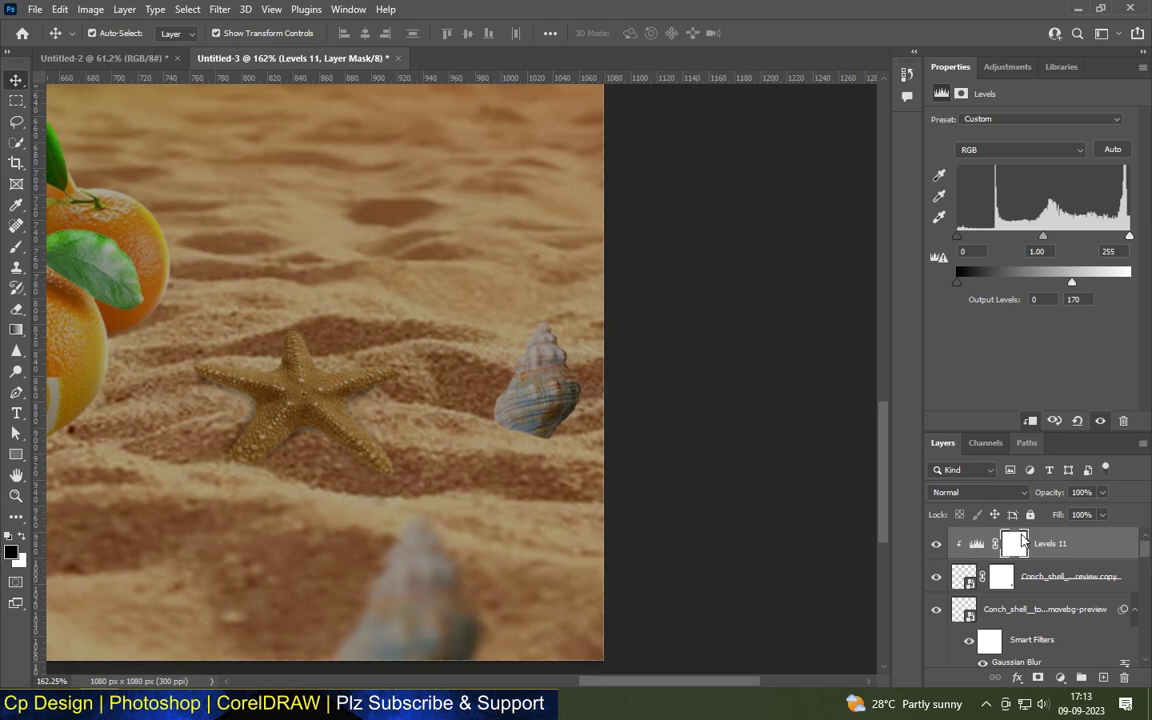
# Switch to the Brush tool and zoom in on the shells in the sand.
pyautogui.click(16, 248)
pyautogui.scroll(1, 502, 318)
pyautogui.scroll(2, 502, 318)
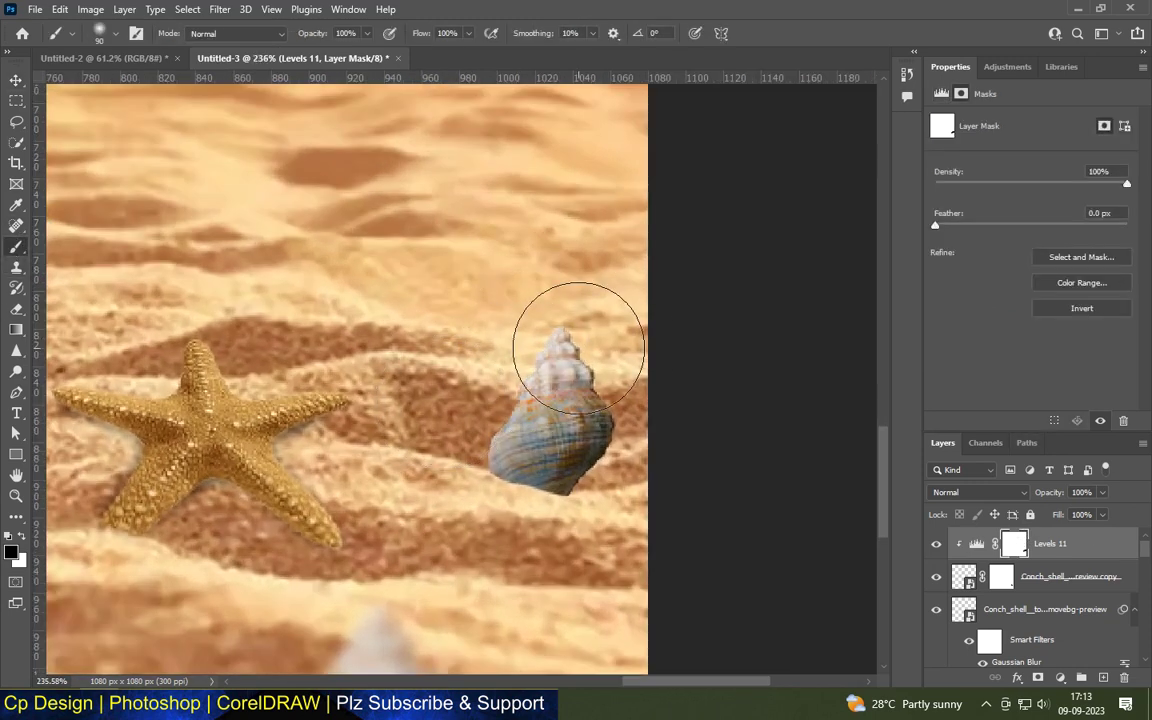
pyautogui.scroll(-4, 500, 395)
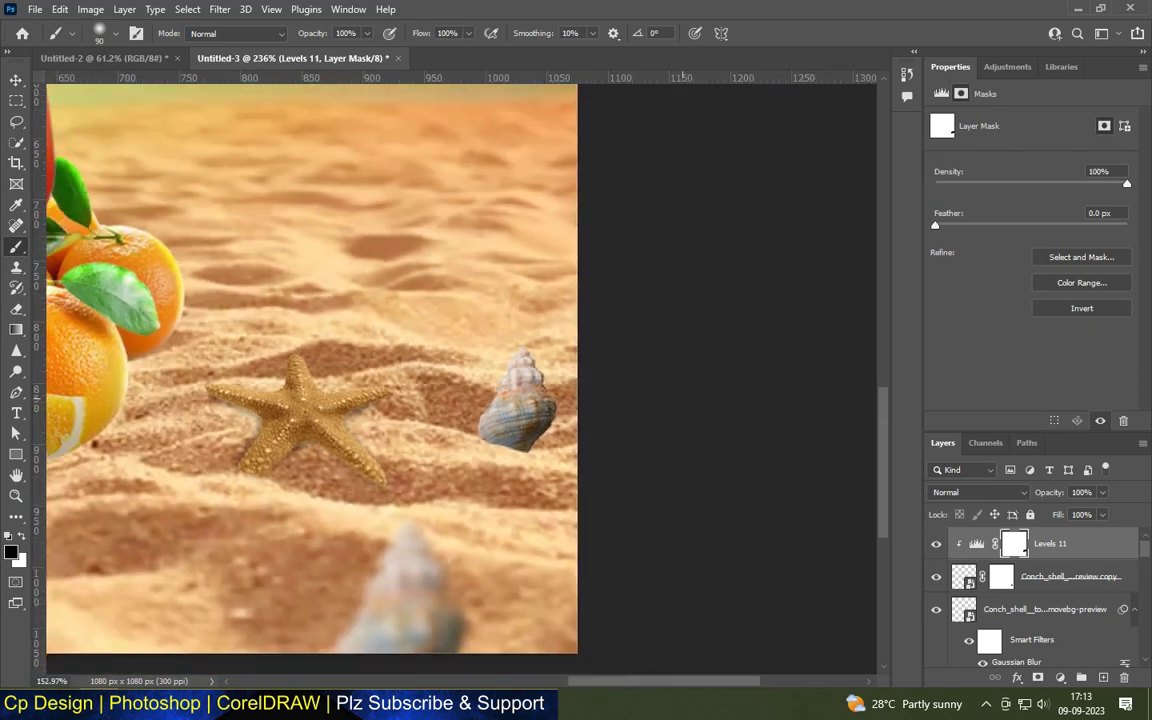
pyautogui.scroll(-4, 500, 395)
pyautogui.scroll(-5, 500, 395)
pyautogui.scroll(2, 200, 310)
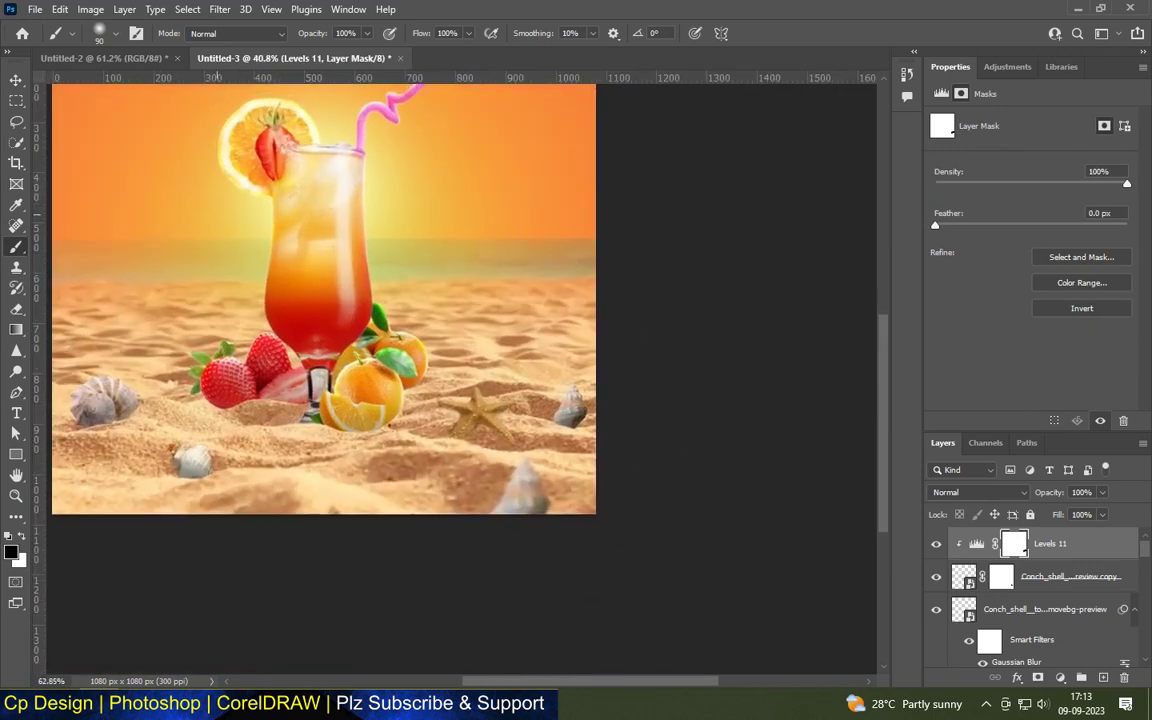
pyautogui.scroll(1, 200, 310)
pyautogui.scroll(2, 105, 425)
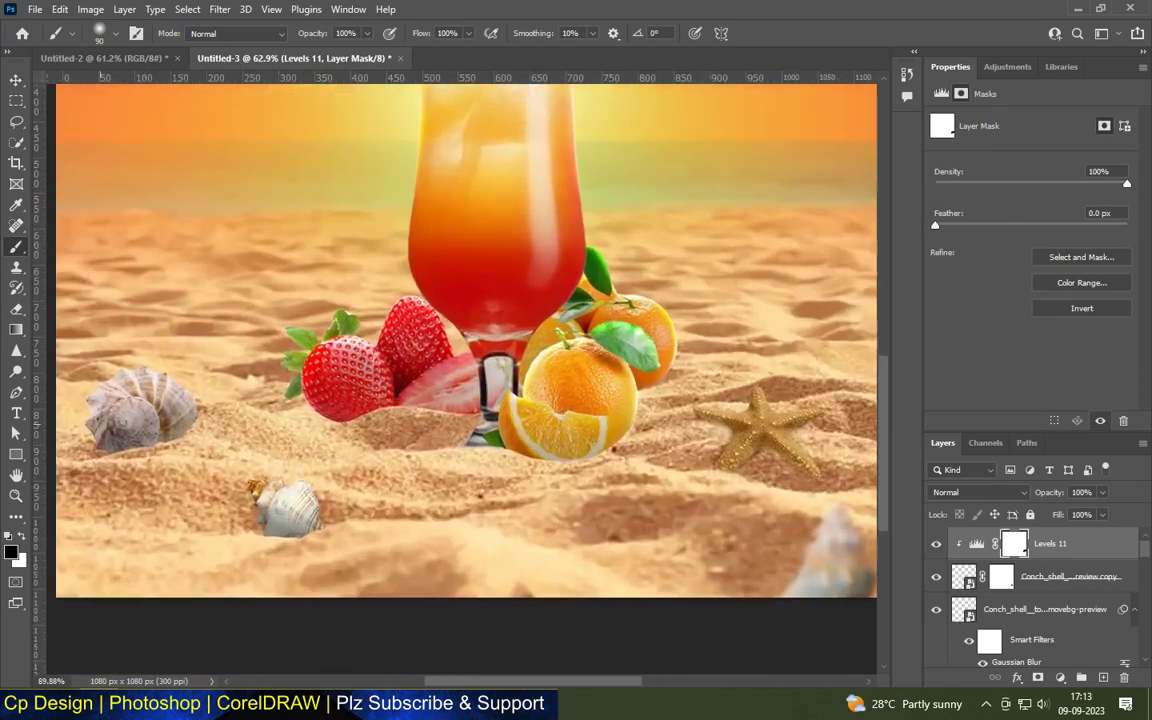
pyautogui.scroll(2, 105, 425)
pyautogui.scroll(2, 130, 415)
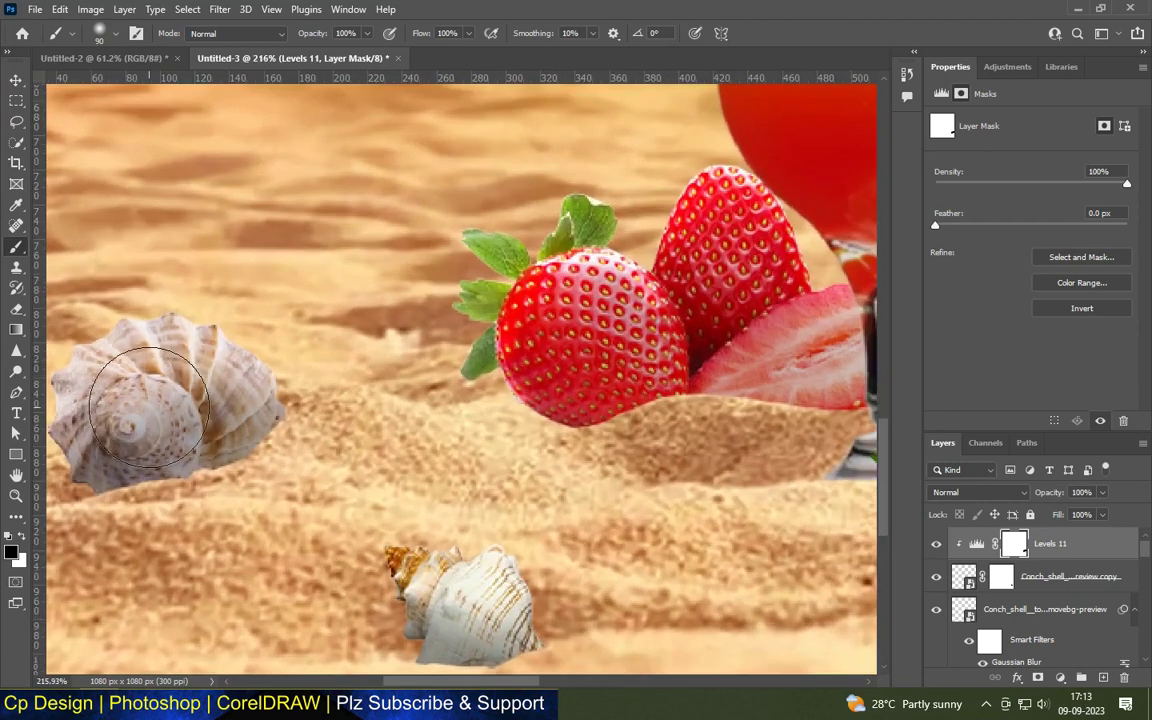
# Select the left shell's Levels 9 layer, use a smaller brush, and zoom out to the whole poster.
pyautogui.click(17, 82)
pyautogui.click(190, 372)
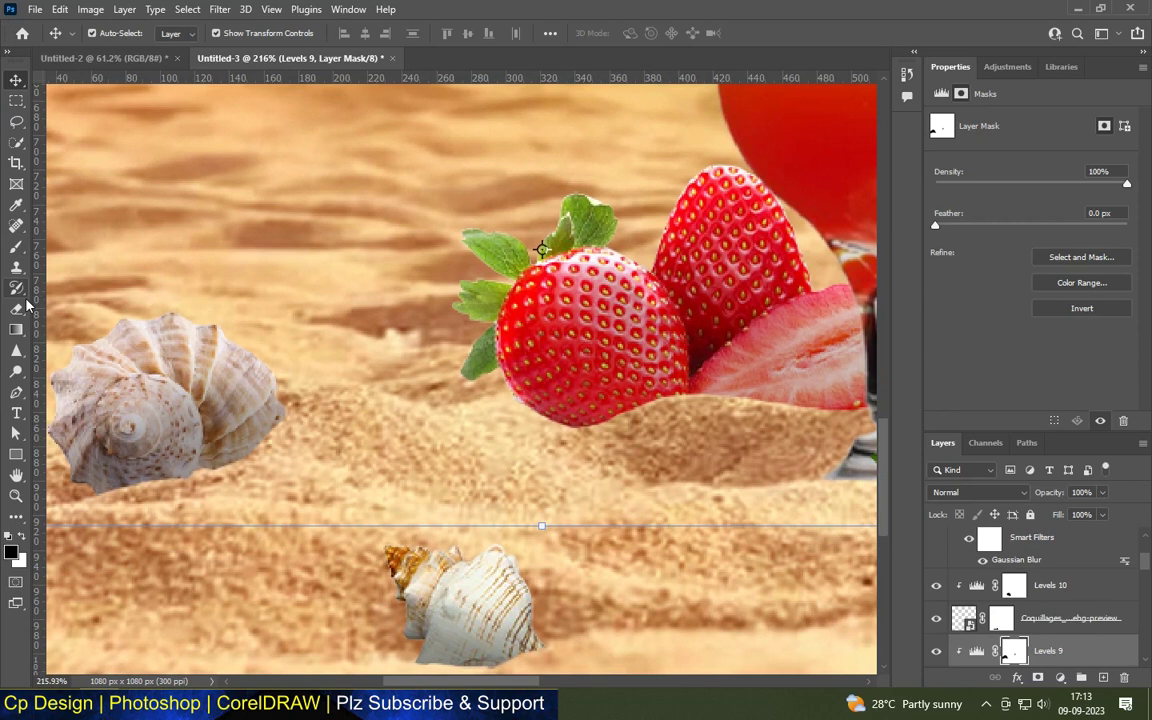
pyautogui.press('b')
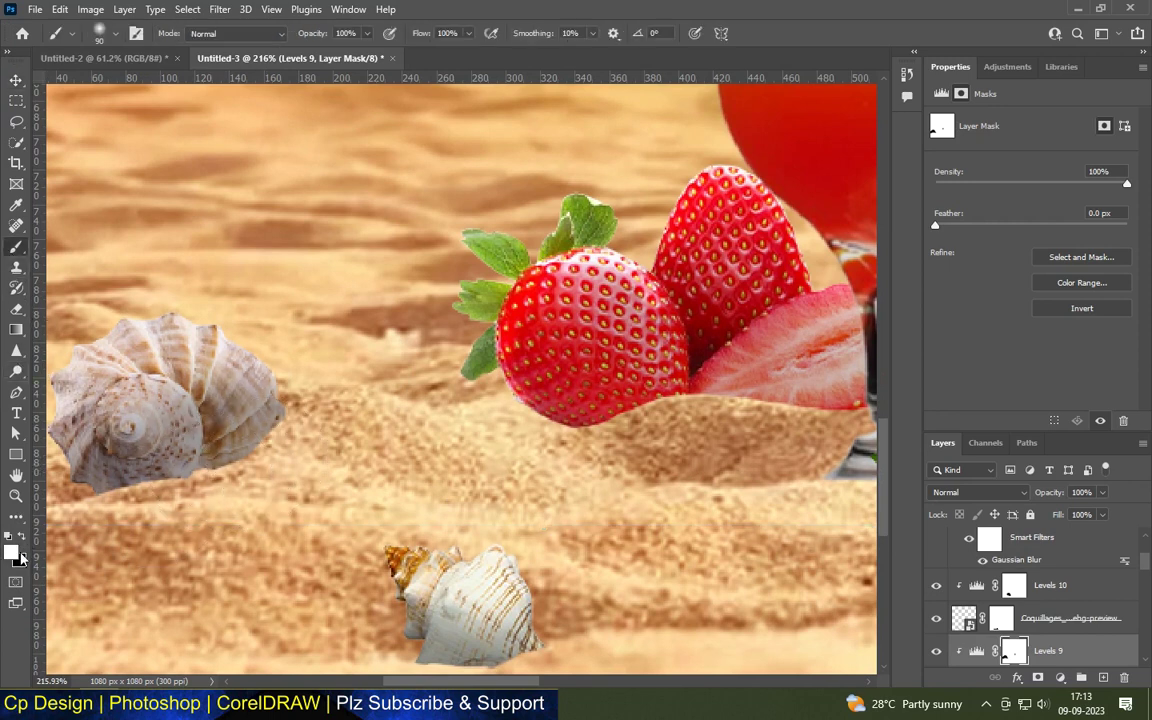
pyautogui.press('[')
pyautogui.press('[')
pyautogui.press('[')
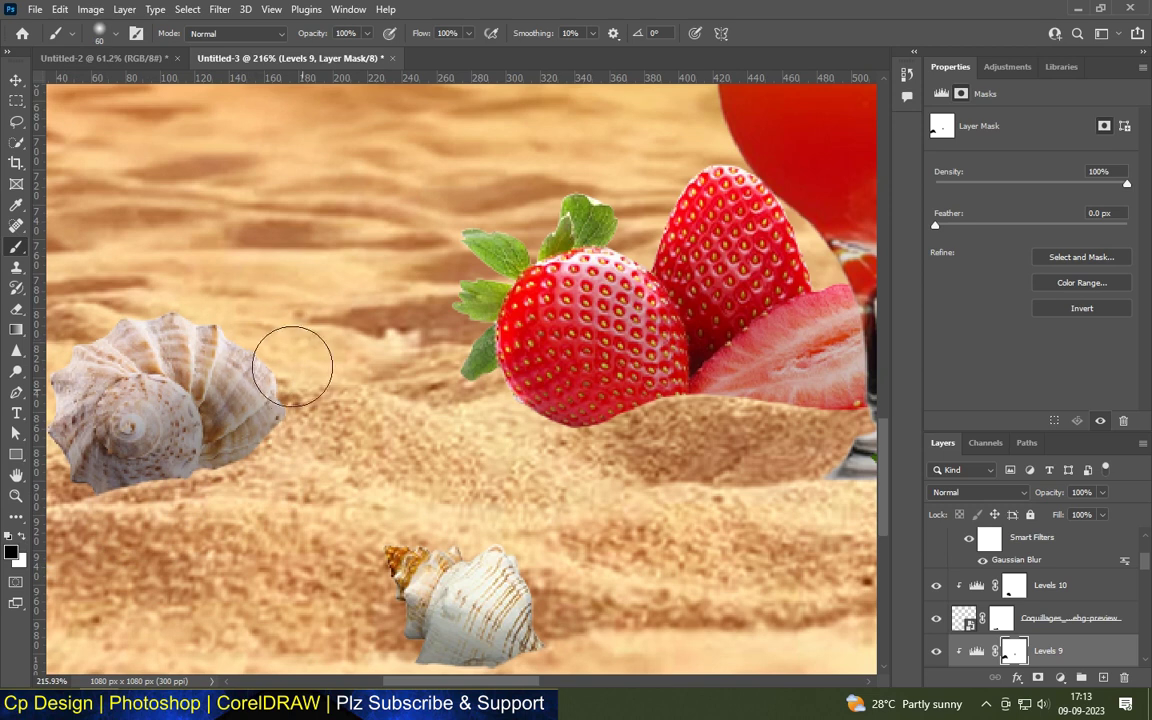
pyautogui.scroll(-4, 150, 360)
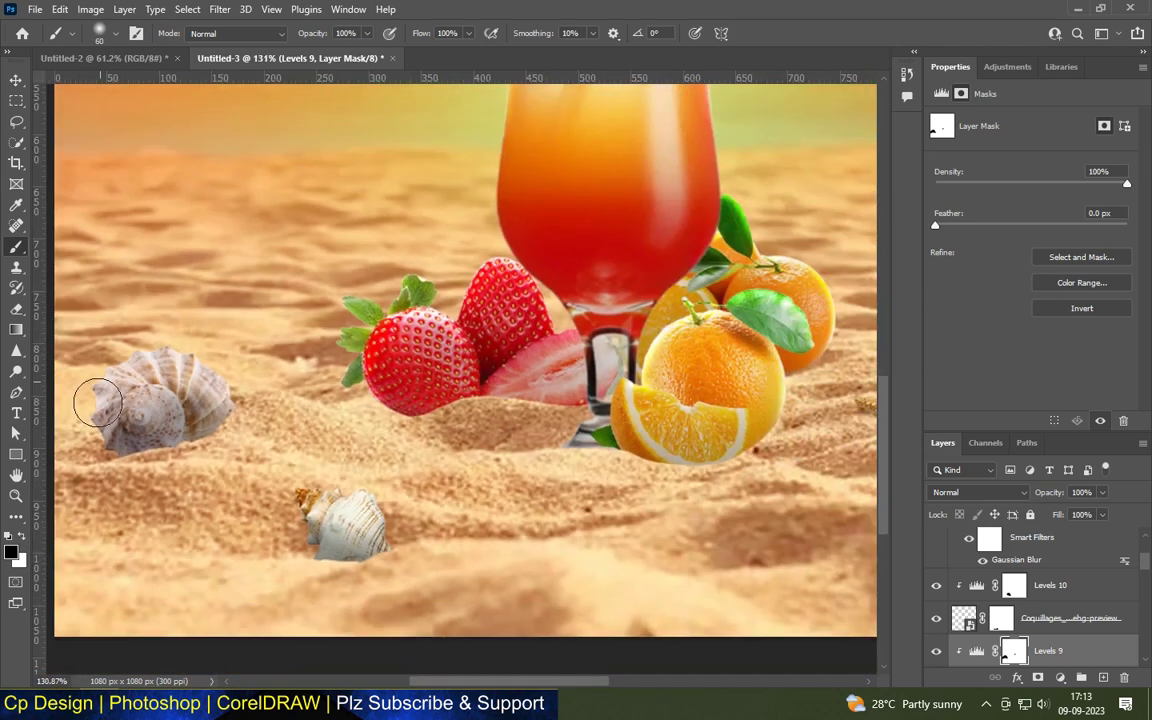
pyautogui.scroll(-3, 239, 423)
pyautogui.scroll(-2, 239, 423)
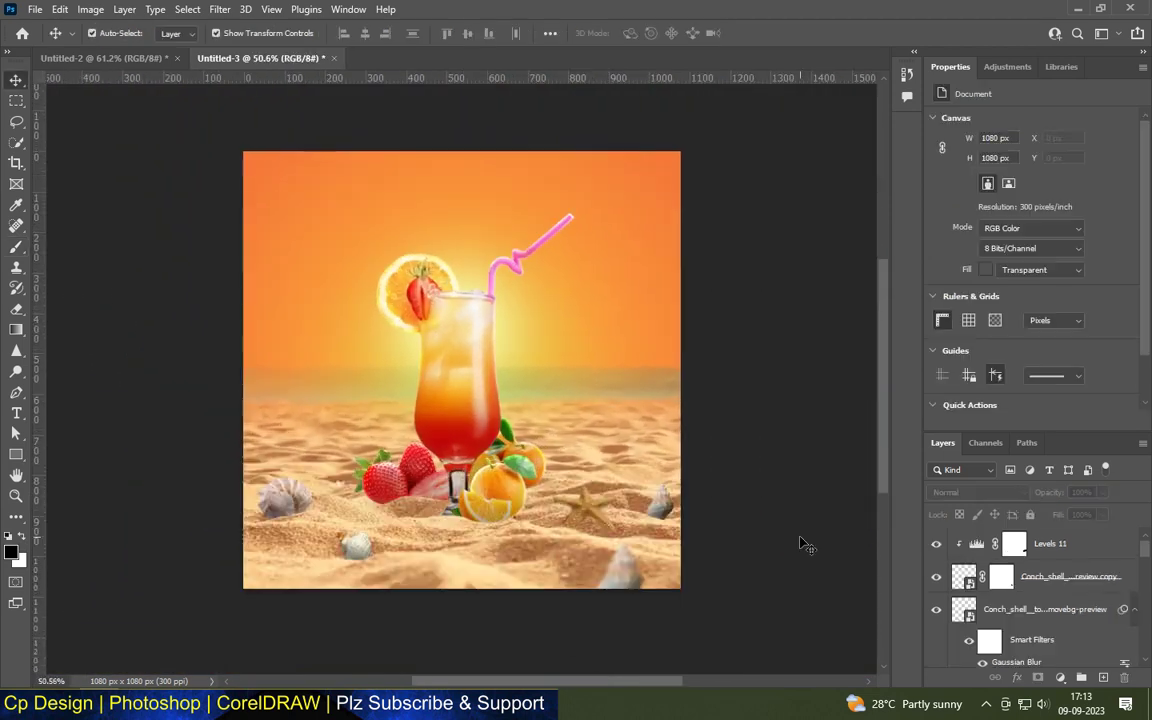
# Add a Levels adjustment with output white 104 above Color Balance 1, clipped to the beach.
pyautogui.scroll(1, 473, 566)
pyautogui.click(519, 551)
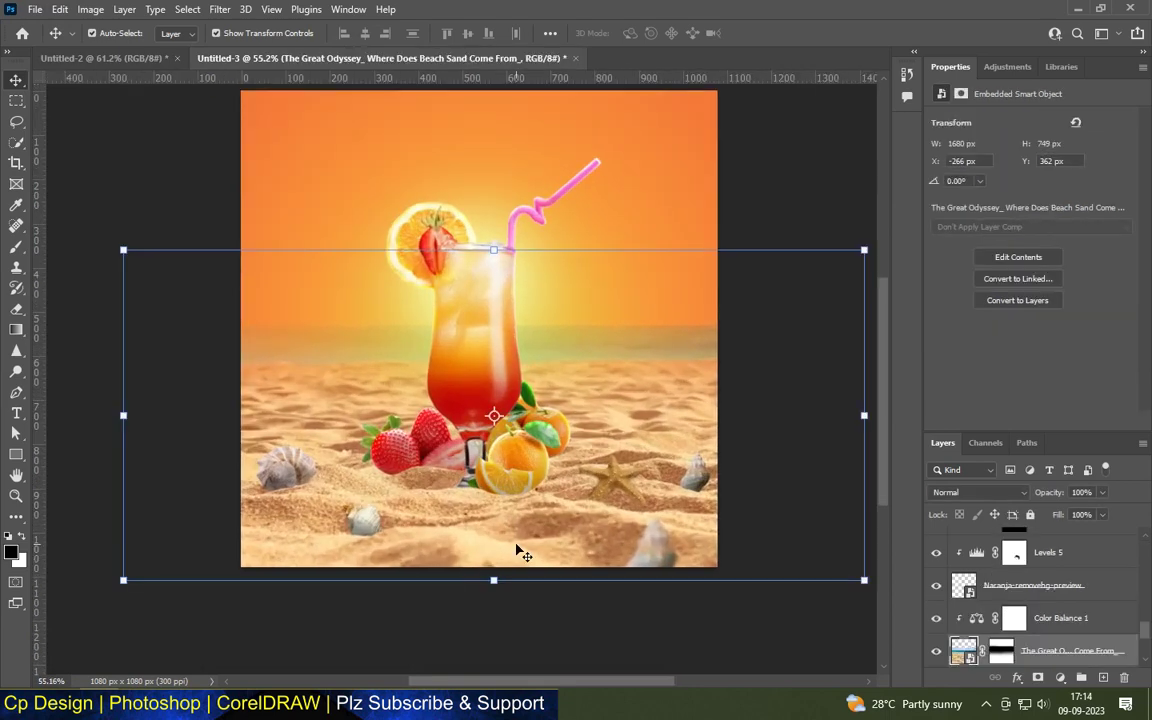
pyautogui.scroll(-1, 1000, 630)
pyautogui.scroll(-1, 1020, 610)
pyautogui.scroll(1, 1045, 595)
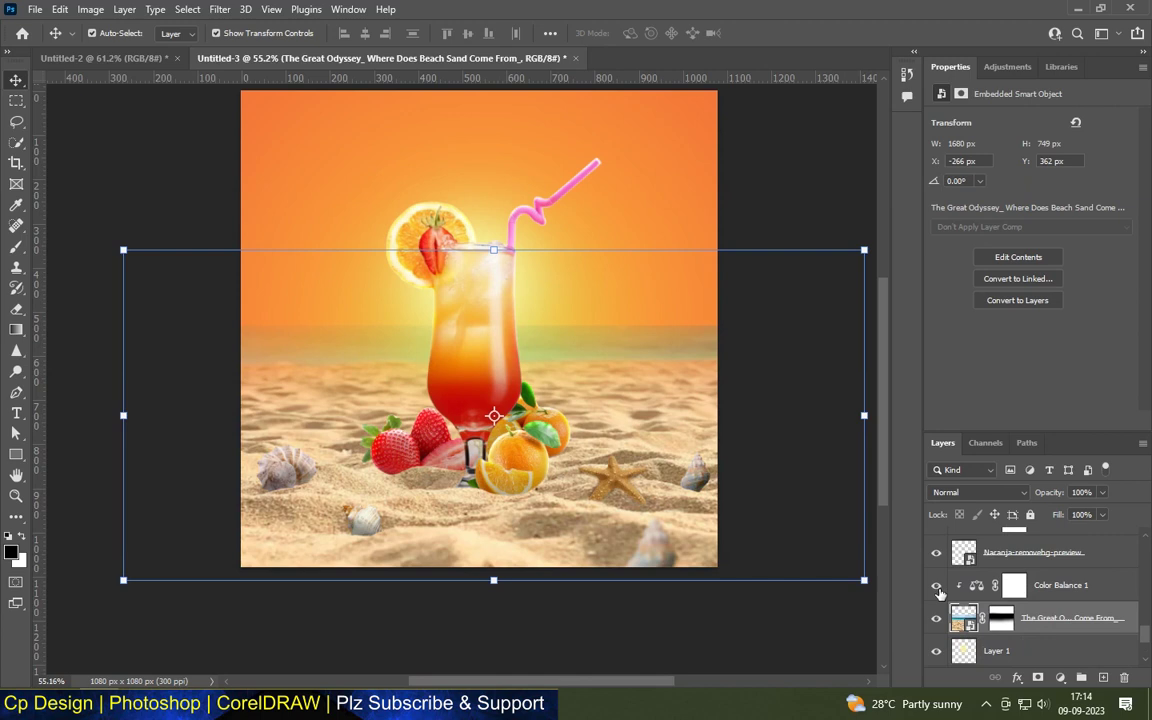
pyautogui.click(1058, 590)
pyautogui.click(1060, 677)
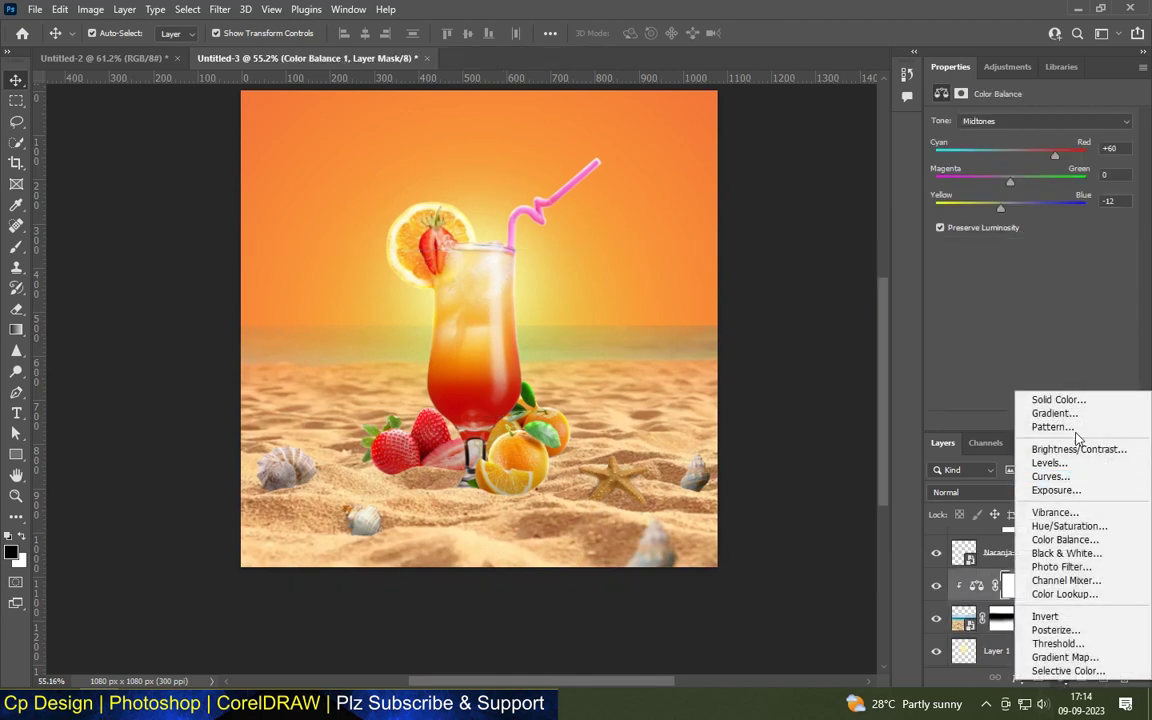
pyautogui.click(1084, 465)
pyautogui.moveTo(1127, 287); pyautogui.dragTo(1027, 287)
pyautogui.moveTo(1030, 332); pyautogui.dragTo(1027, 335)
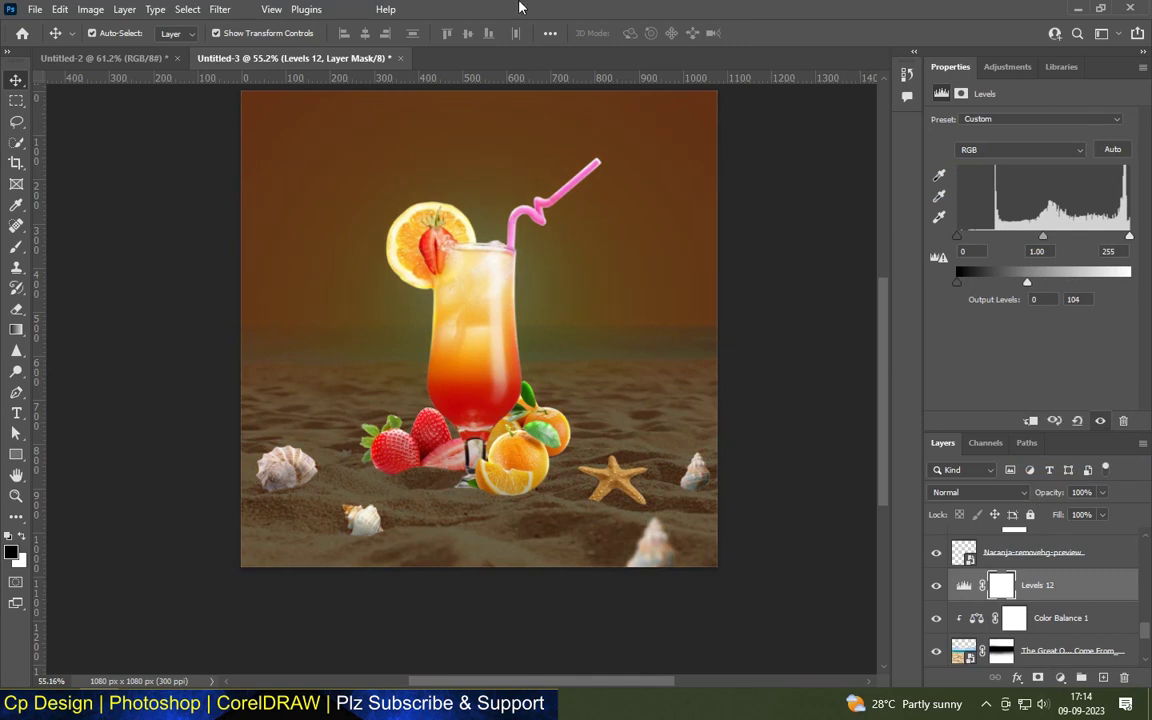
pyautogui.click(1031, 420)
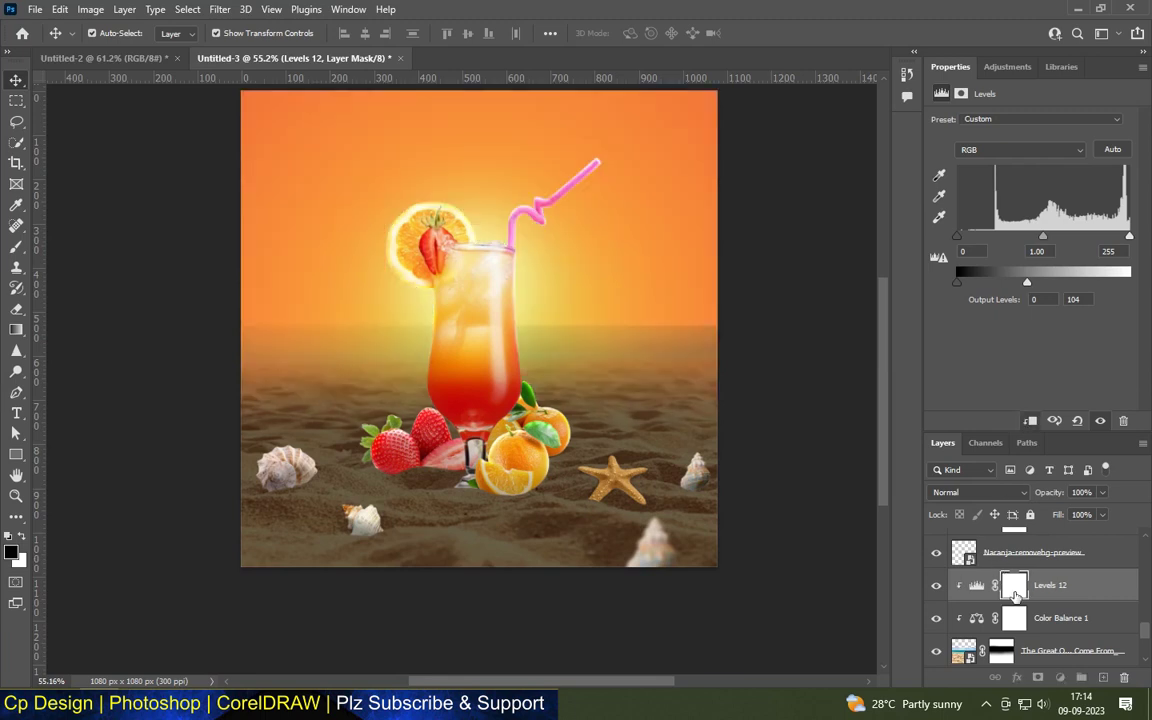
# Invert the Levels 12 mask to black and set a 40% flow, size-200 brush.
pyautogui.click(1015, 590)
pyautogui.hotkey('ctrl', 'i')
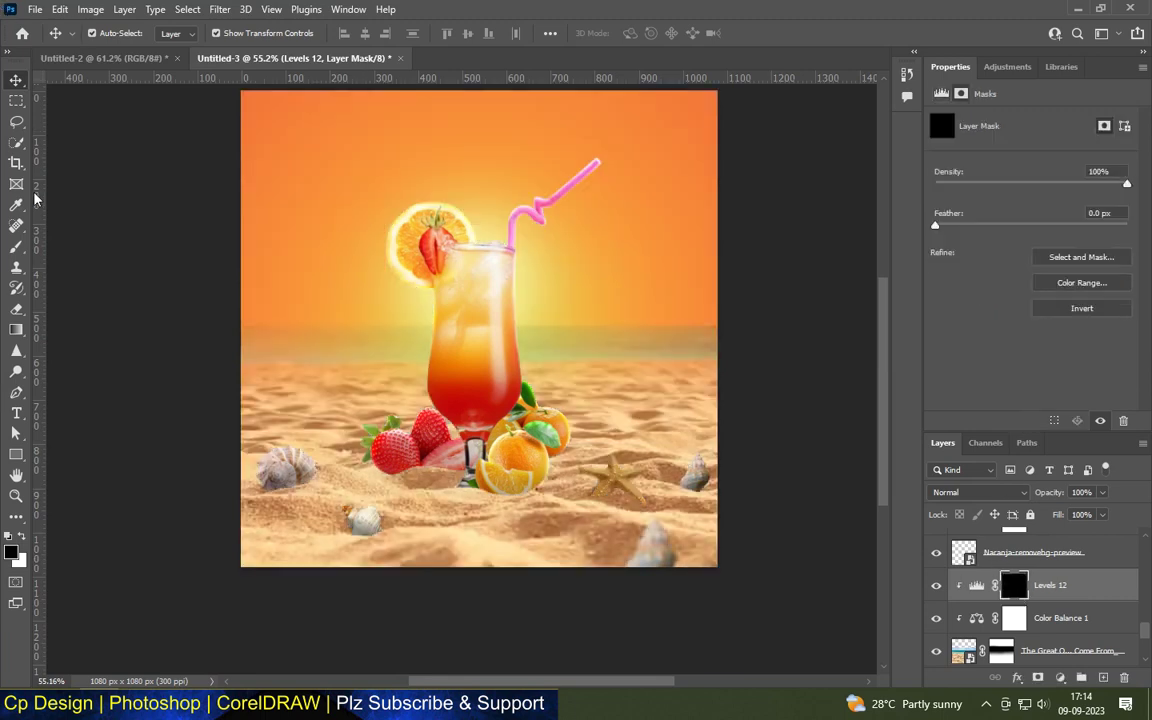
pyautogui.press('j')
pyautogui.press('b')
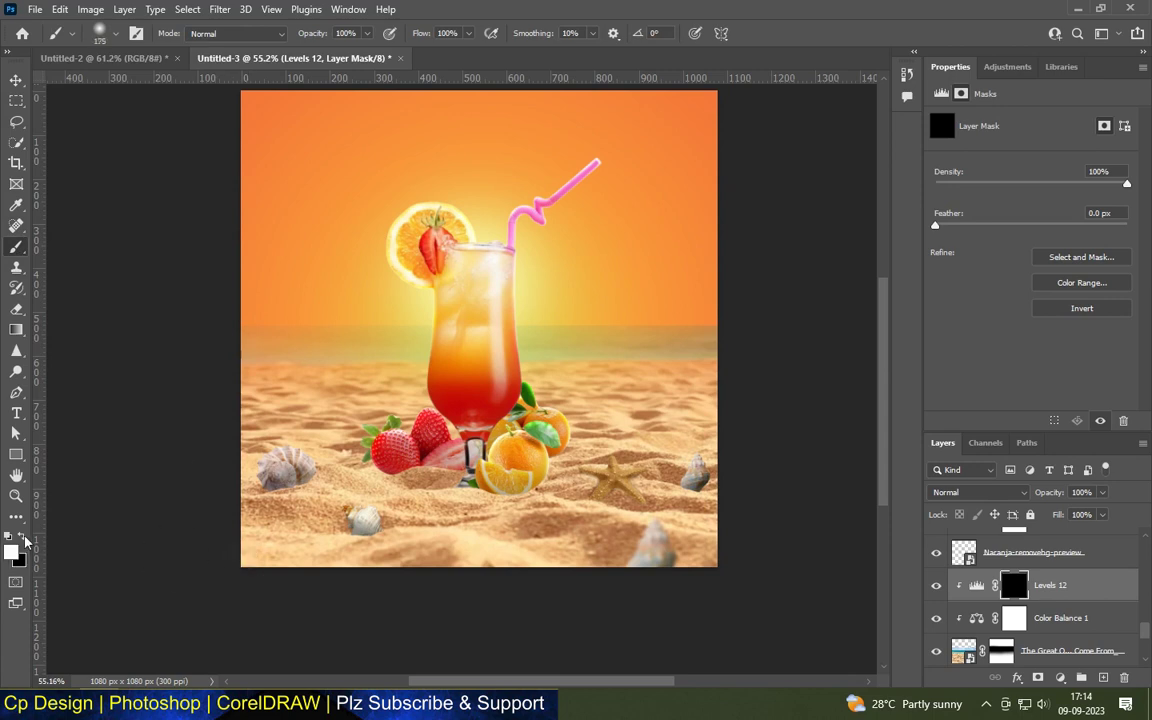
pyautogui.click(468, 33)
pyautogui.press(']')
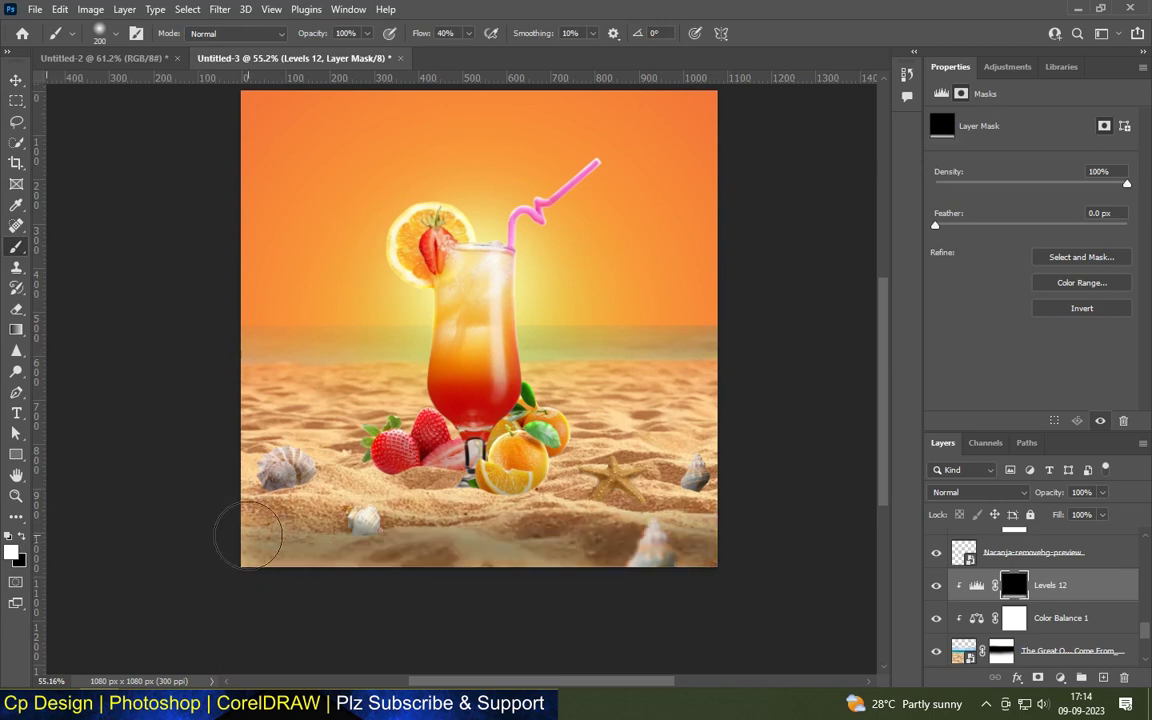
pyautogui.scroll(-2, 566, 417)
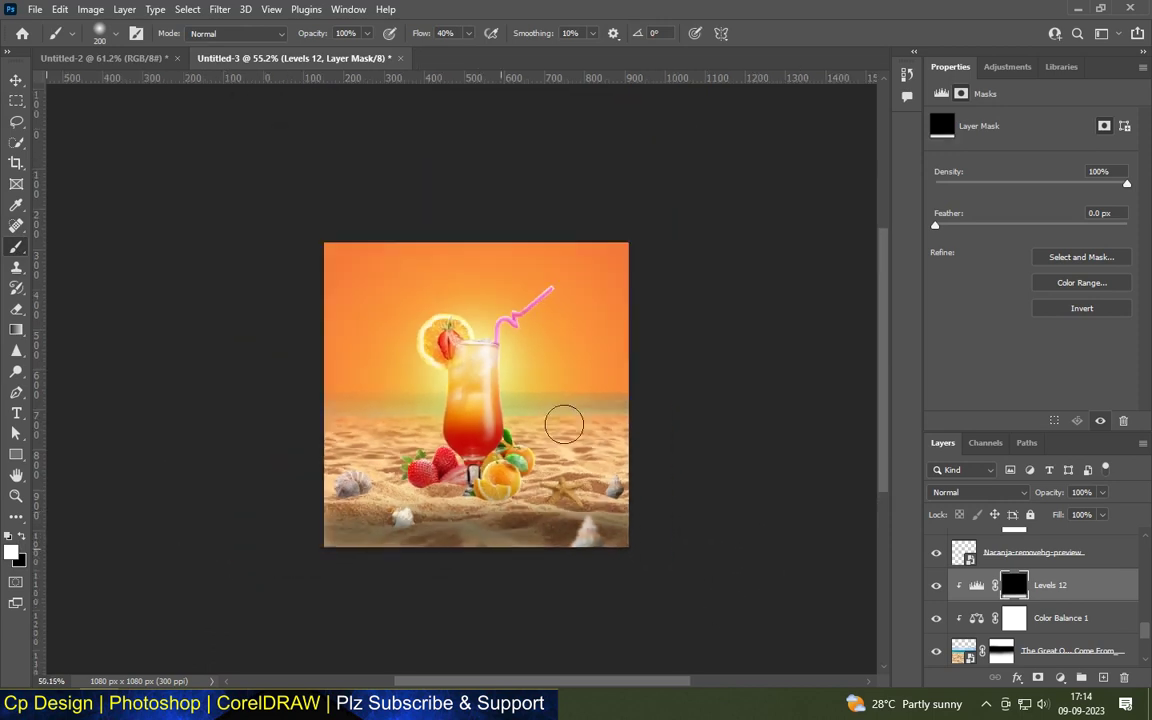
pyautogui.scroll(2, 617, 514)
pyautogui.scroll(1, 617, 514)
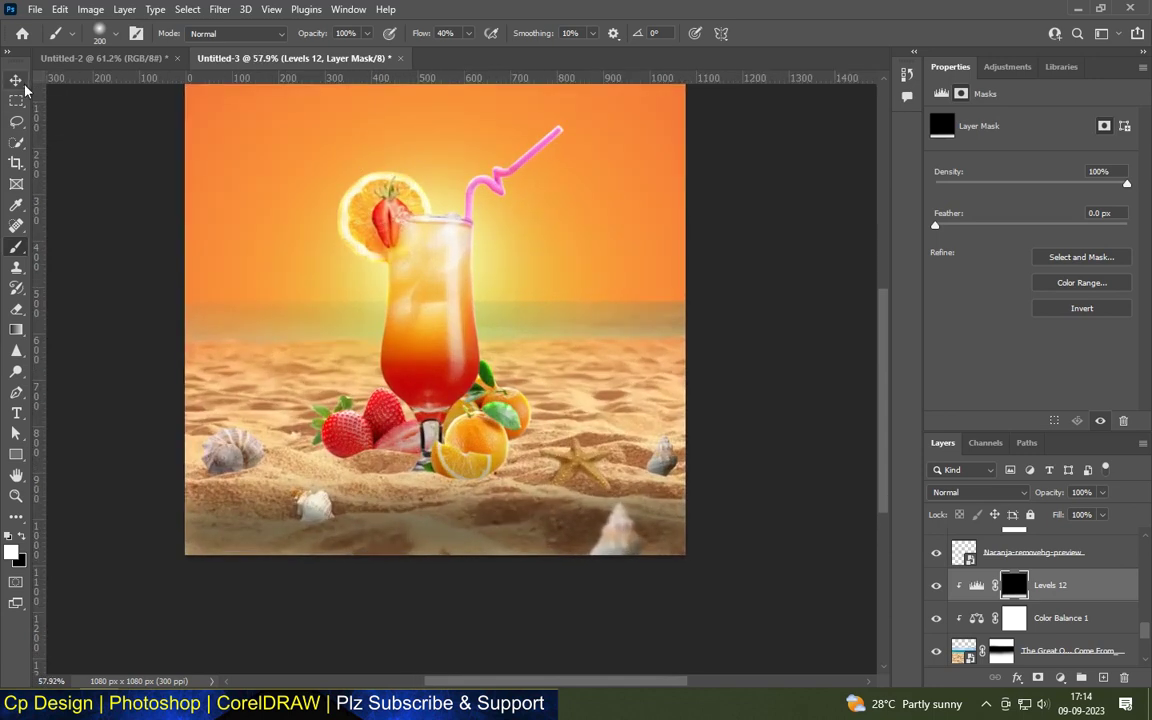
# Select the blurred conch shell layer at the bottom.
pyautogui.click(16, 79)
pyautogui.click(690, 570)
pyautogui.click(636, 542)
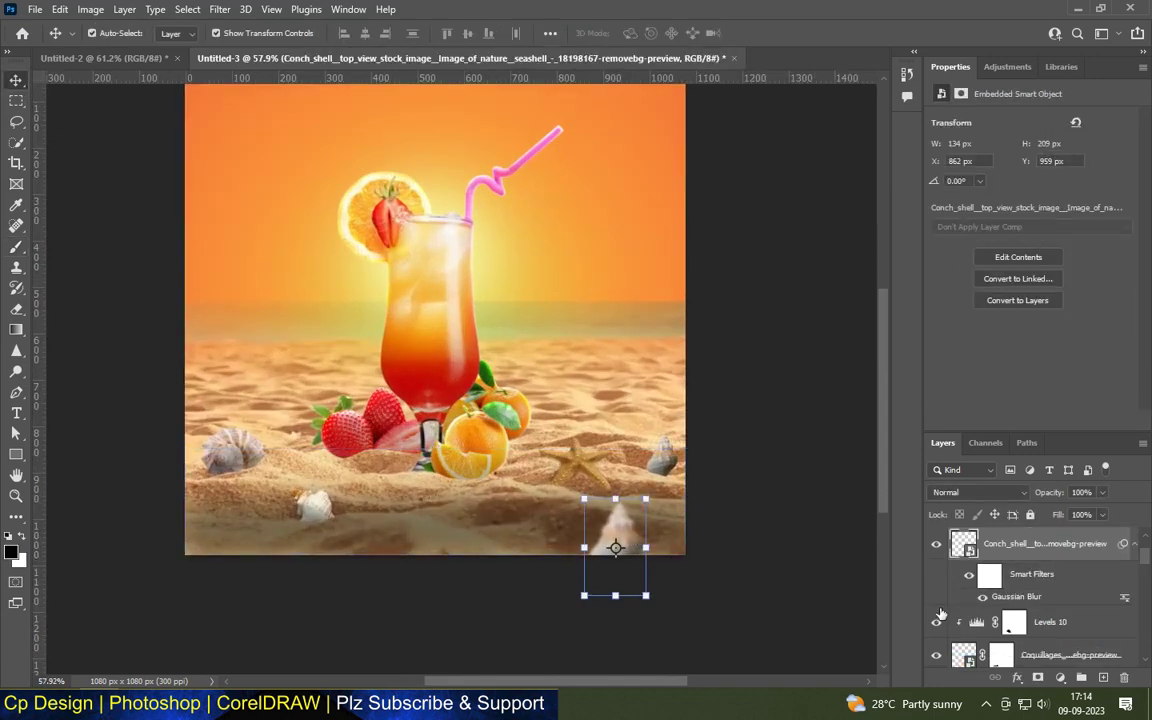
# Give the conch shell a clipped Levels 13 adjustment with lowered output white.
pyautogui.click(800, 563)
pyautogui.click(620, 546)
pyautogui.click(1061, 680)
pyautogui.click(945, 420)
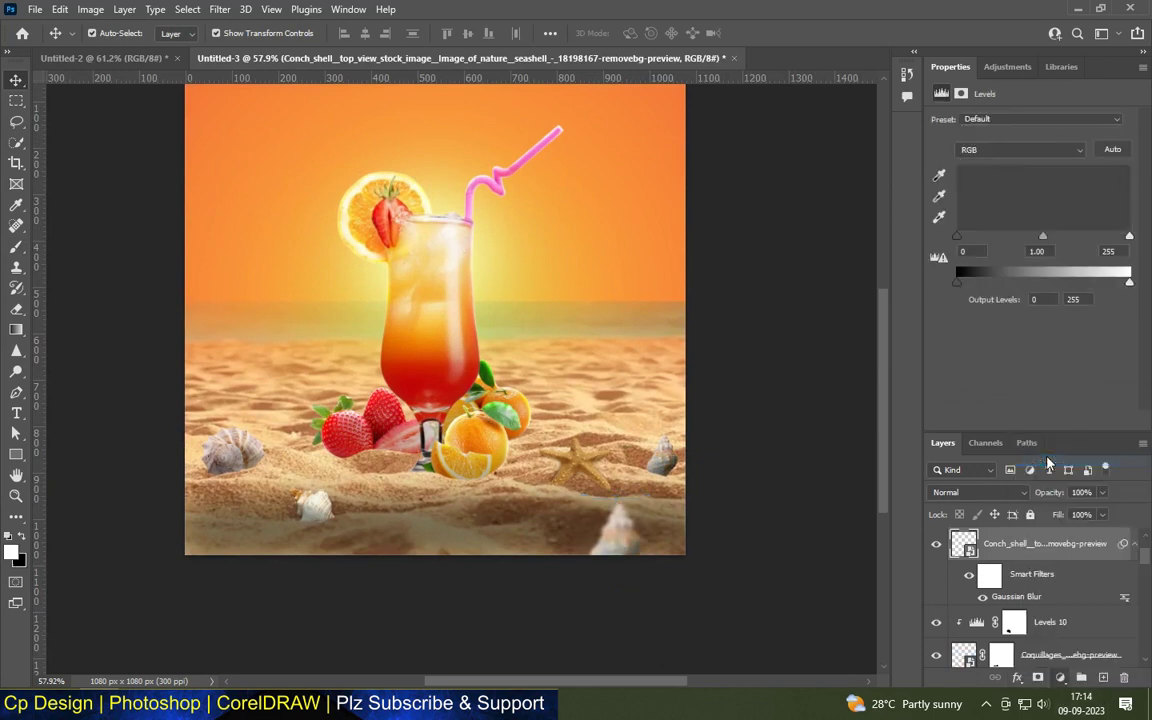
pyautogui.moveTo(1127, 285); pyautogui.dragTo(1026, 282)
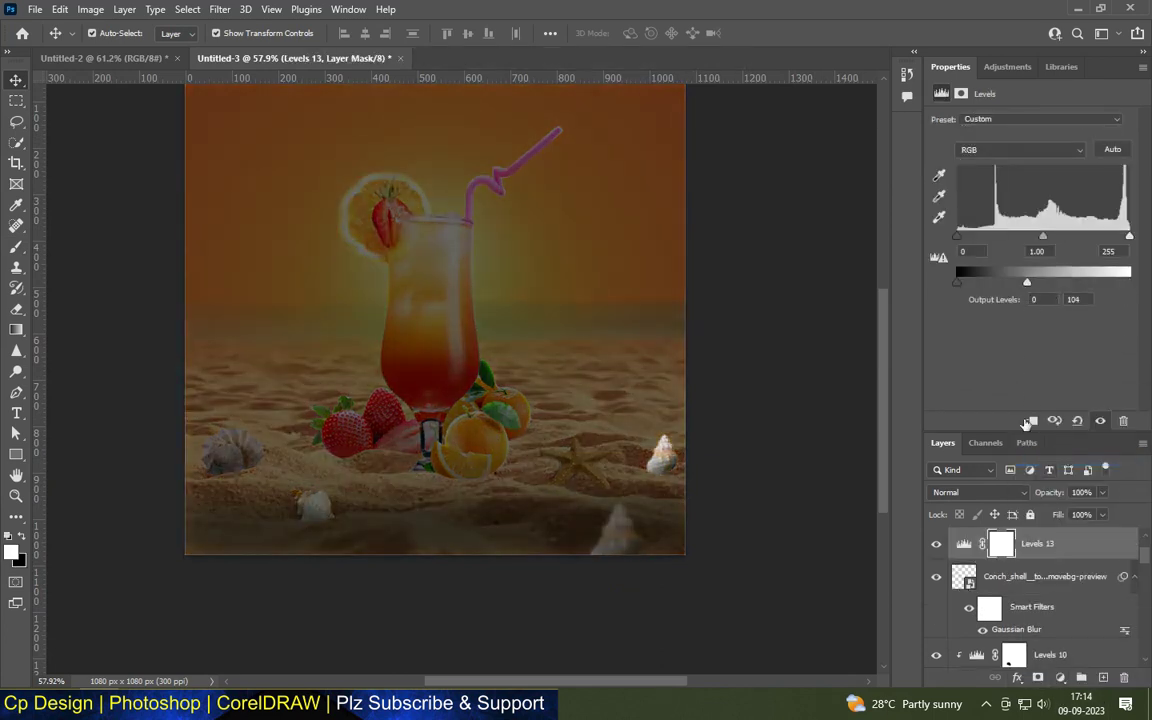
pyautogui.click(1031, 420)
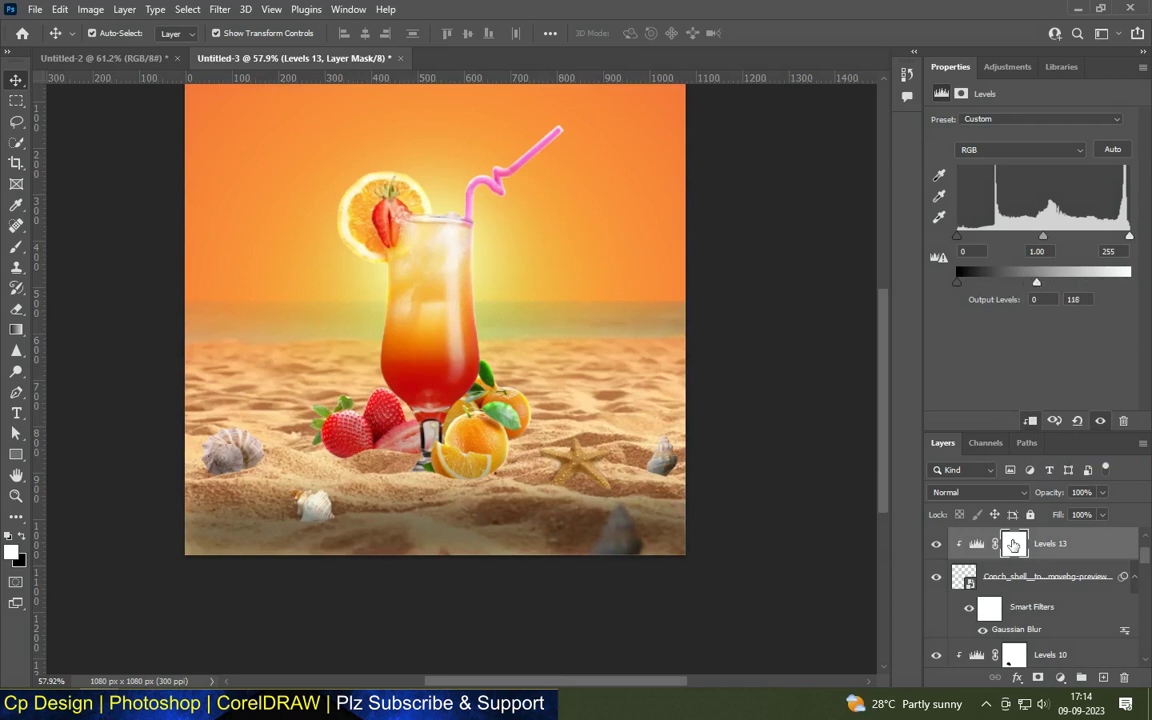
# Paint black on the Levels 13 mask over the conch's tip to keep it lighter.
pyautogui.click(1013, 543)
pyautogui.press('b')
pyautogui.keyDown('alt'); pyautogui.scroll(3, 640, 500); pyautogui.keyUp('alt')
pyautogui.keyDown('alt'); pyautogui.scroll(3, 640, 500); pyautogui.keyUp('alt')
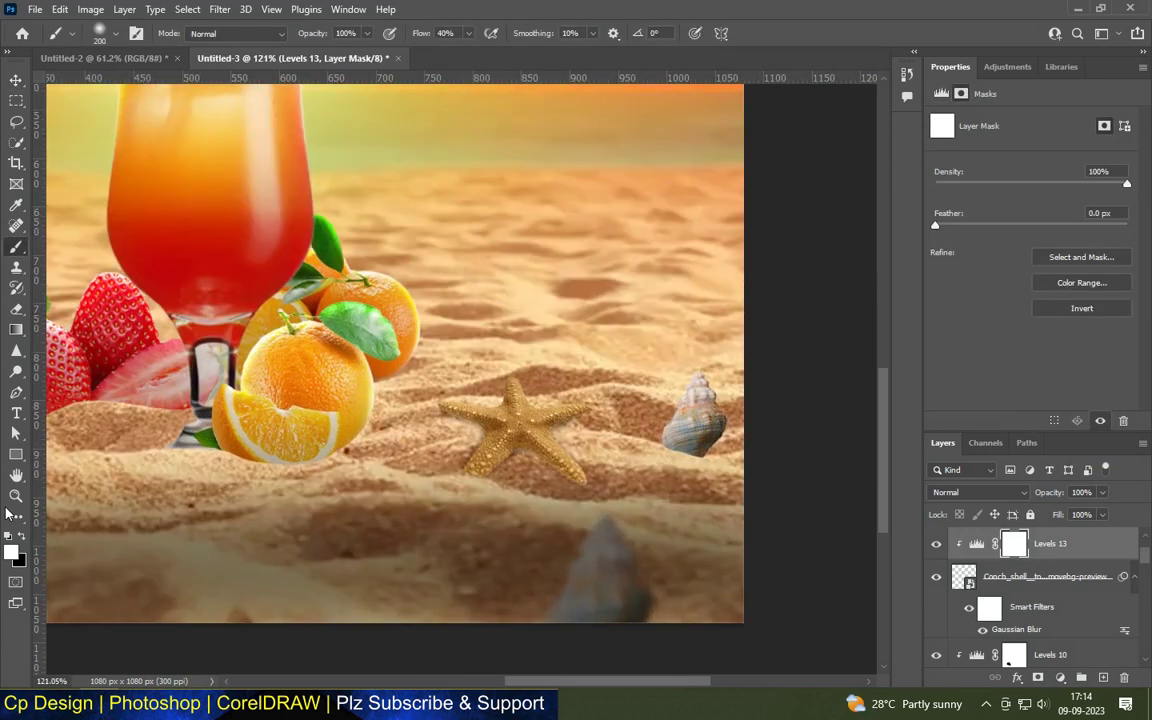
pyautogui.press('[')
pyautogui.press('[')
pyautogui.press('[')
pyautogui.press('[')
pyautogui.press('[')
pyautogui.press('[')
pyautogui.moveTo(635, 503); pyautogui.dragTo(624, 485)
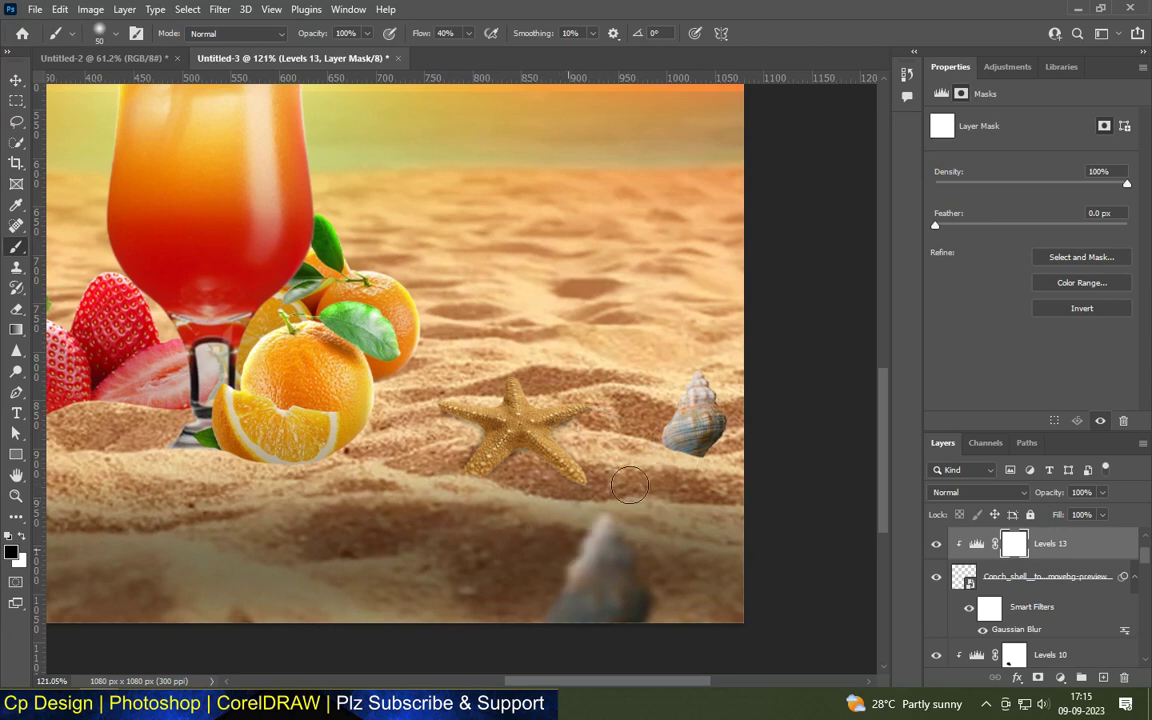
pyautogui.scroll(-2, 657, 569)
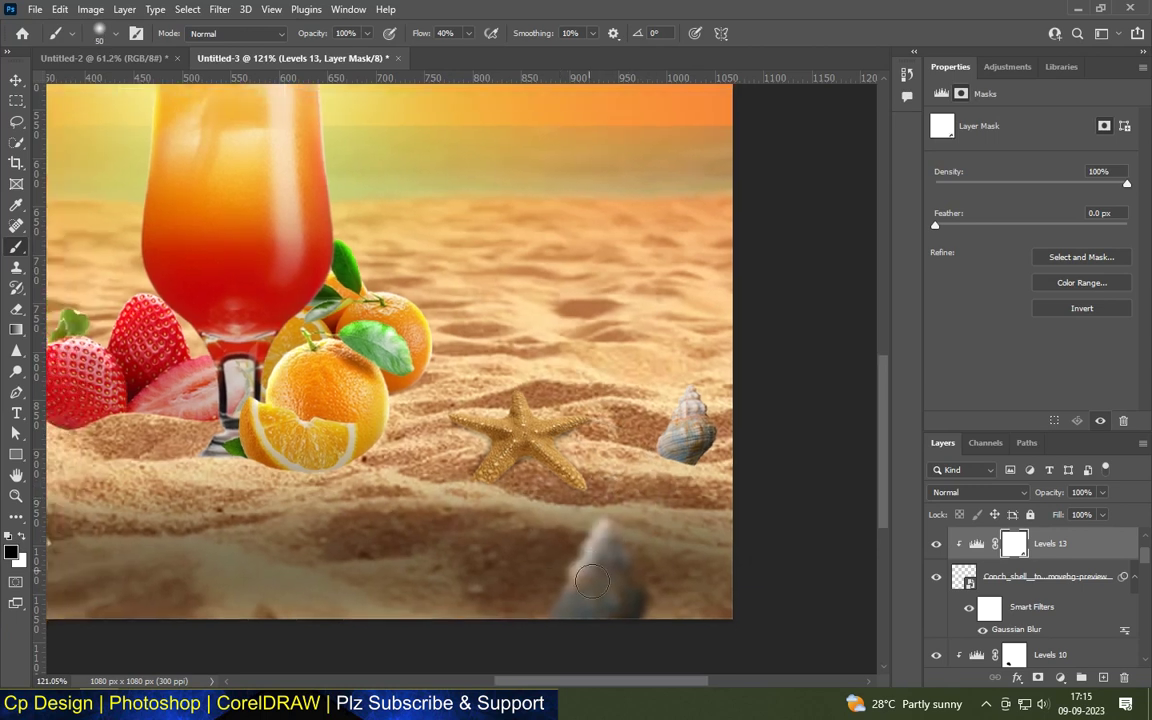
pyautogui.scroll(-3, 657, 569)
pyautogui.scroll(-3, 657, 569)
pyautogui.scroll(-2, 657, 569)
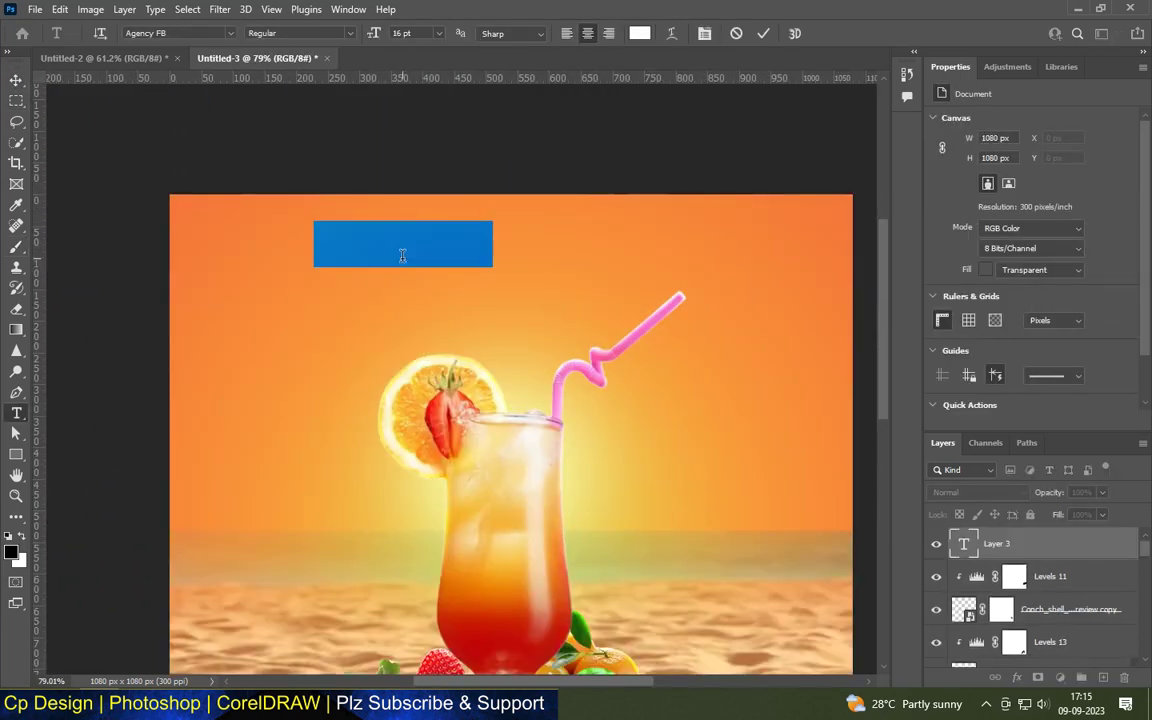
# Type 'cocktails' and scale the title up to about 290%.
pyautogui.scroll(-2, 406, 249)
pyautogui.write('cocktails')
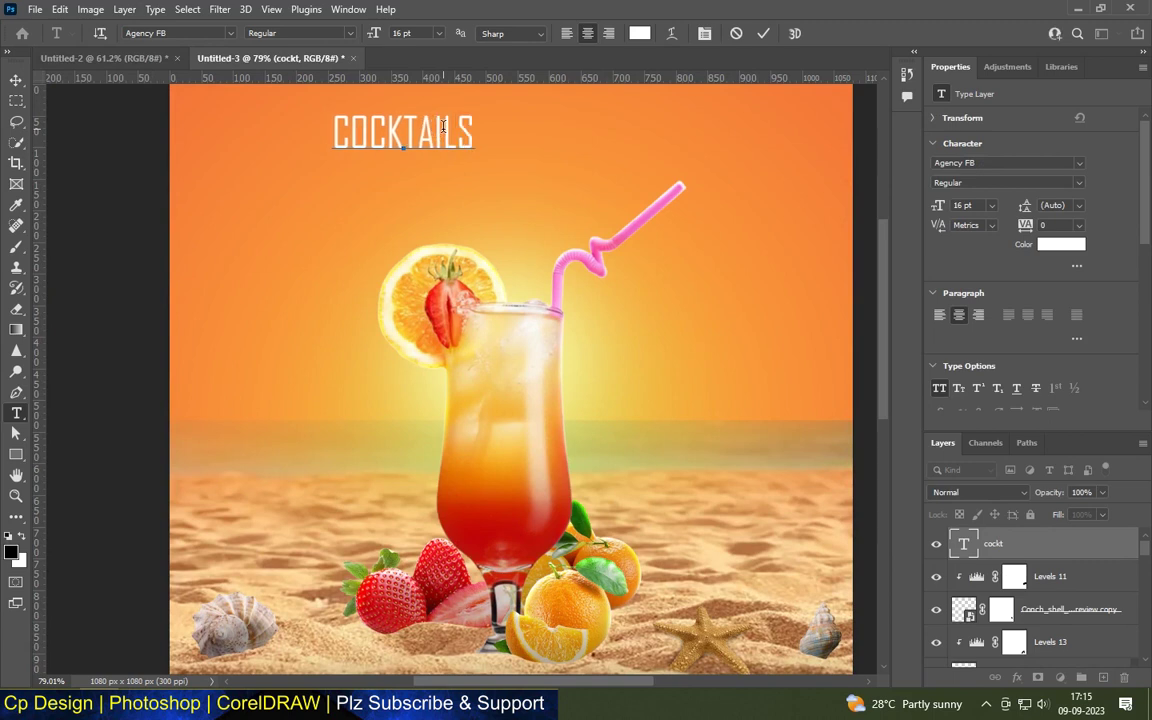
pyautogui.click(16, 78)
pyautogui.scroll(-3, 411, 188)
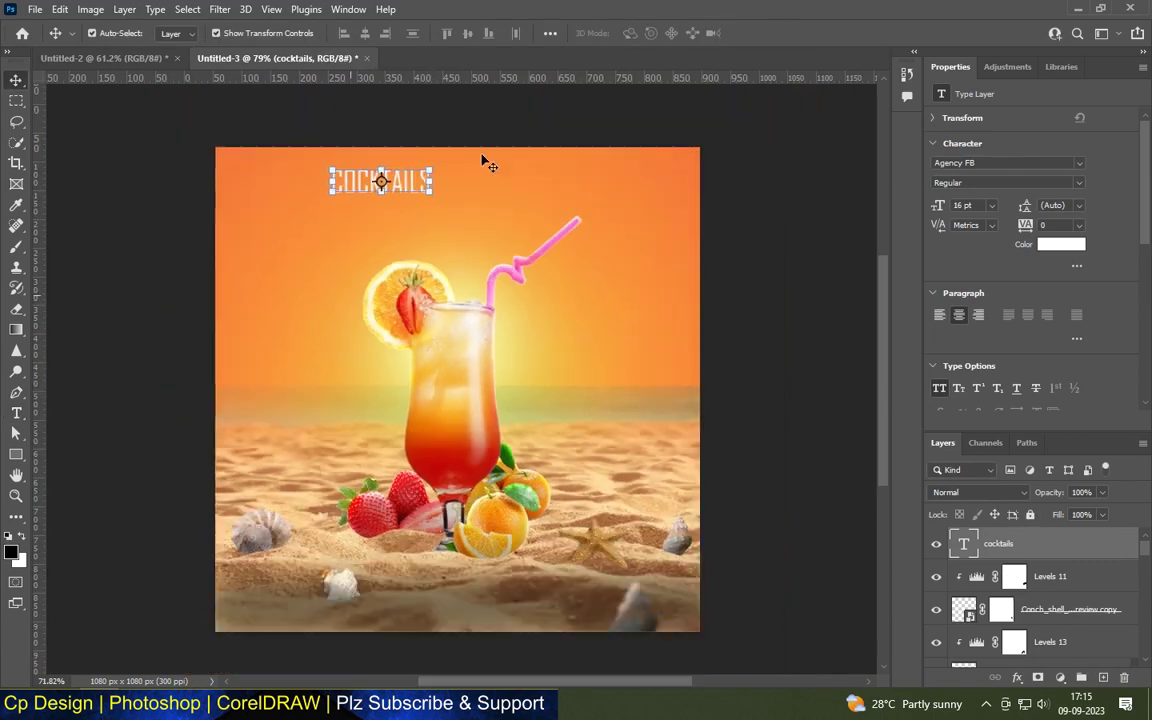
pyautogui.scroll(1, 419, 180)
pyautogui.moveTo(409, 193); pyautogui.dragTo(604, 245)
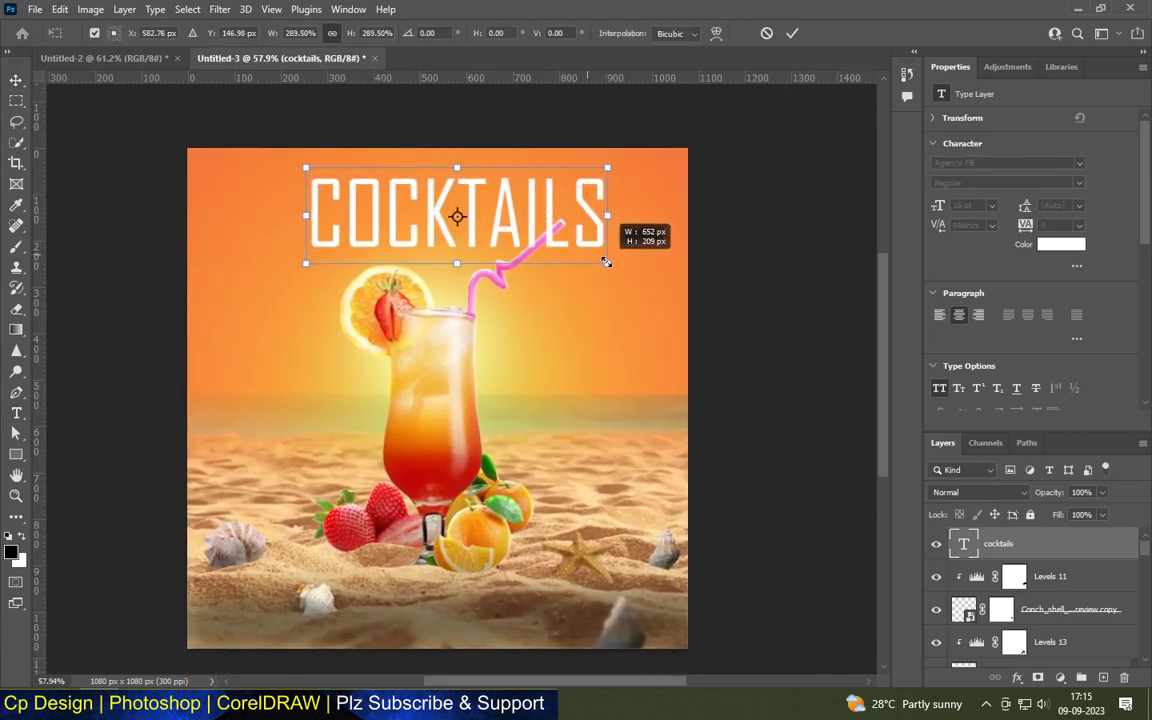
pyautogui.press('Return')
# Place COCKTAILS across the top centre and move its layer down just above Levels 6.
pyautogui.scroll(2, 535, 222)
pyautogui.moveTo(535, 224); pyautogui.dragTo(506, 206)
pyautogui.moveTo(1000, 545)
pyautogui.mouseDown()
pyautogui.moveTo(962, 716)
pyautogui.moveTo(962, 634)
pyautogui.mouseUp()
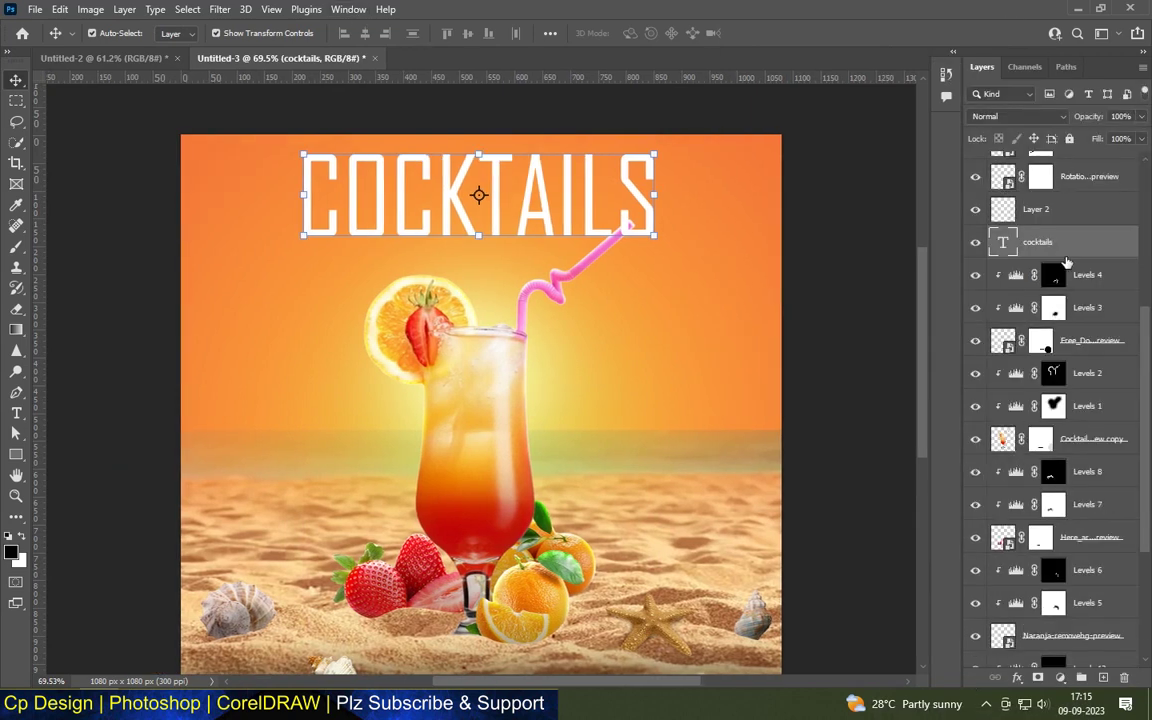
pyautogui.moveTo(1066, 262); pyautogui.dragTo(1030, 541)
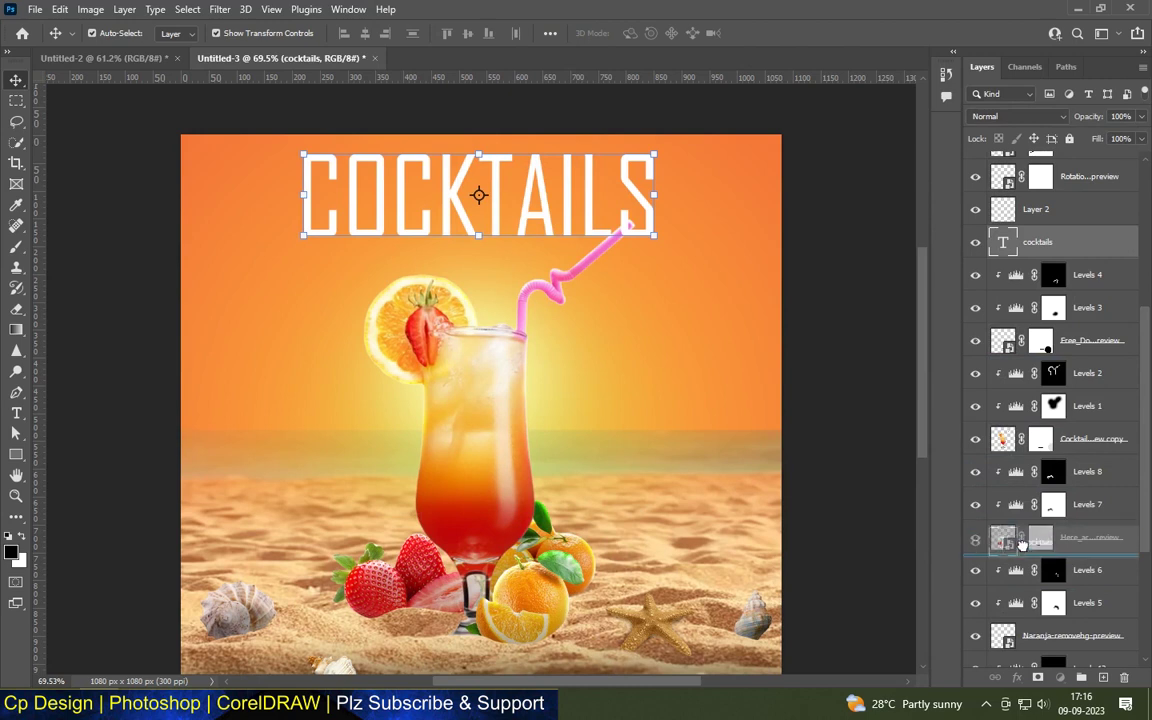
pyautogui.moveTo(1030, 541); pyautogui.dragTo(1030, 556)
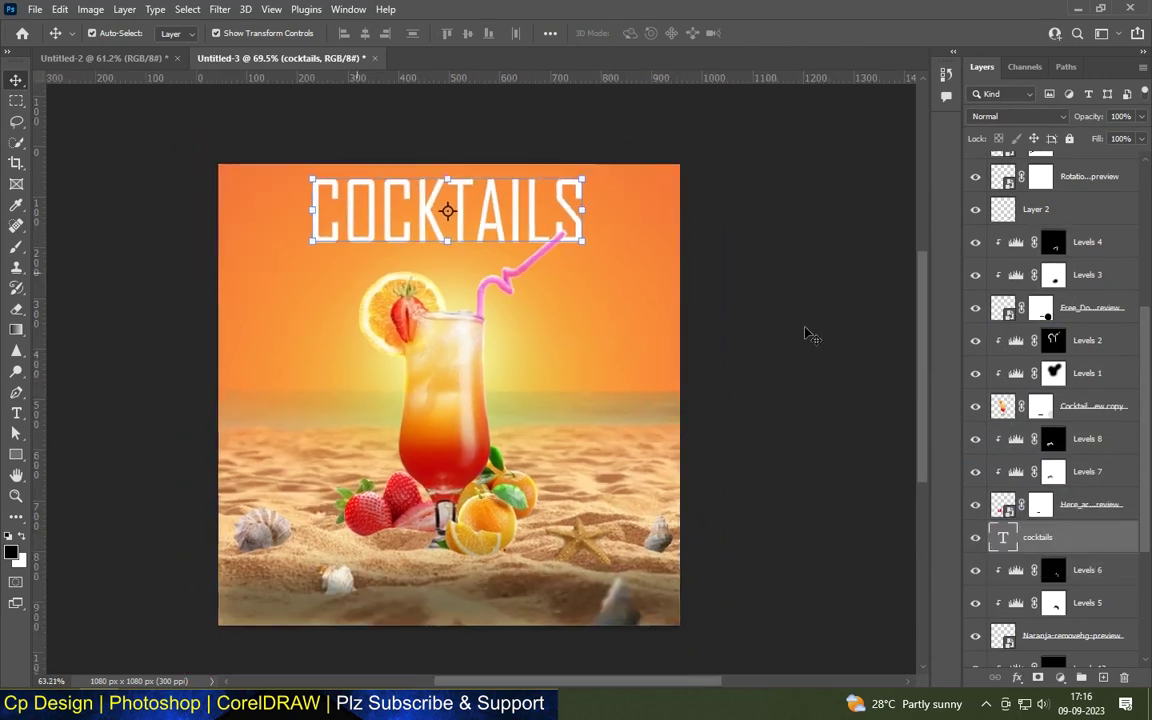
pyautogui.moveTo(460, 213); pyautogui.dragTo(460, 224)
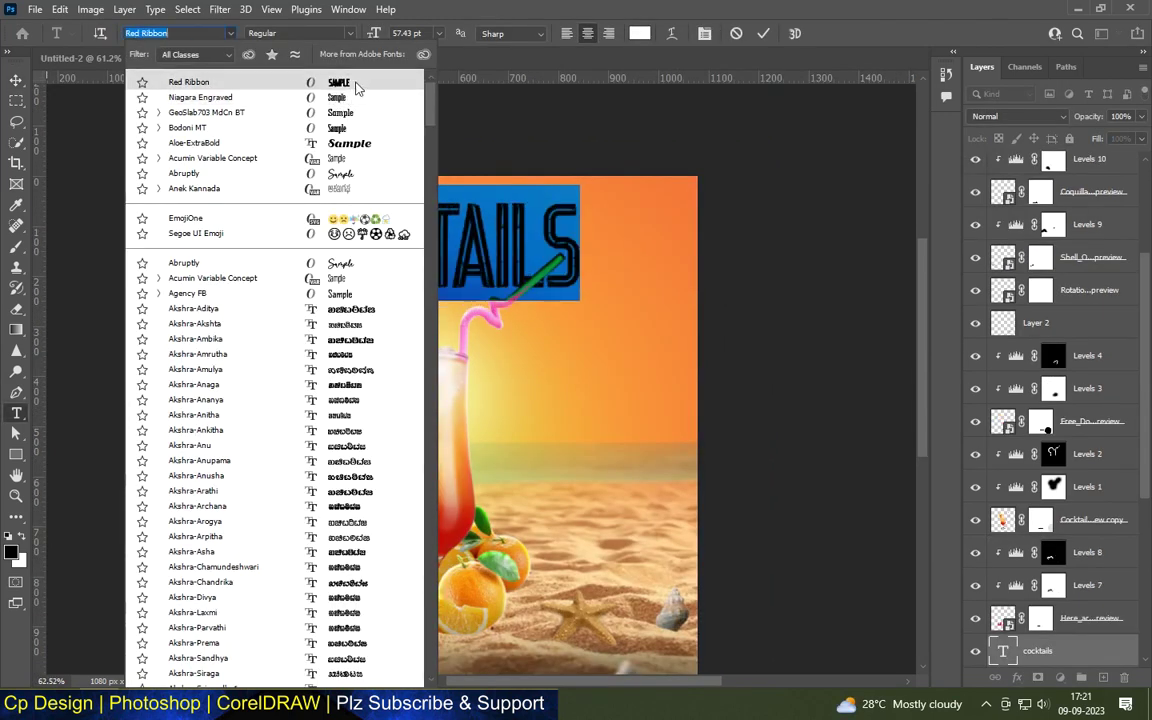
# Give COCKTAILS a black drop shadow at 31% opacity, 10 px distance, then fit the poster on screen.
pyautogui.click(357, 84)
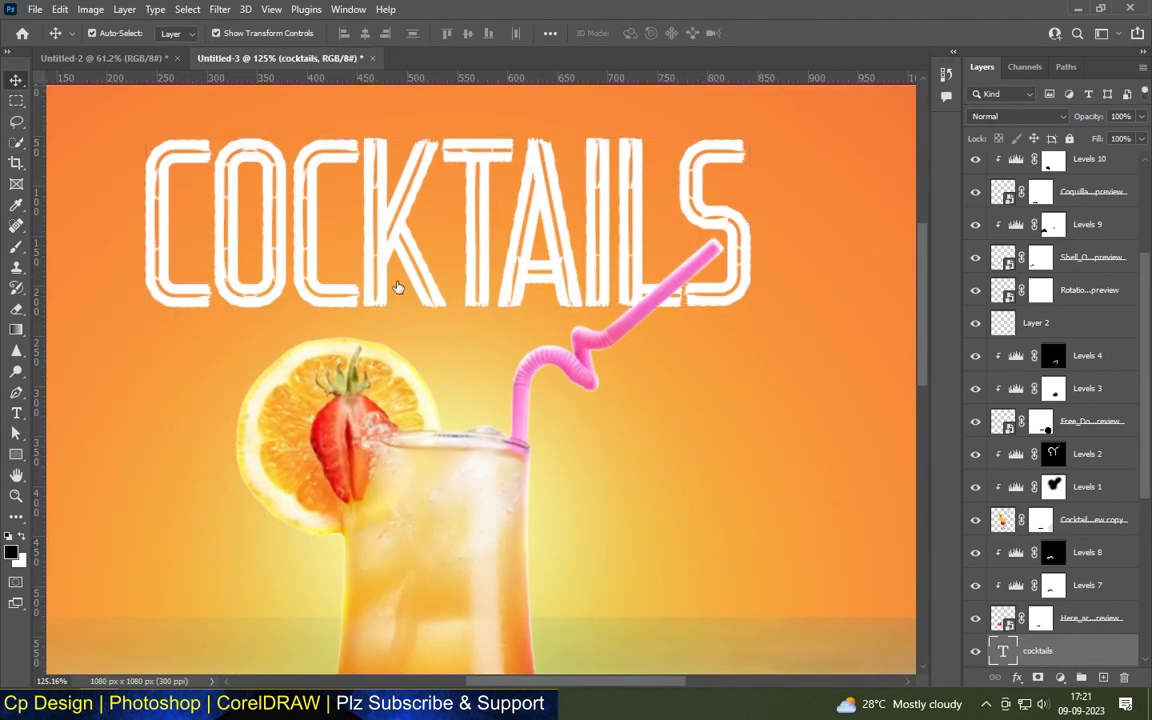
pyautogui.click(508, 488)
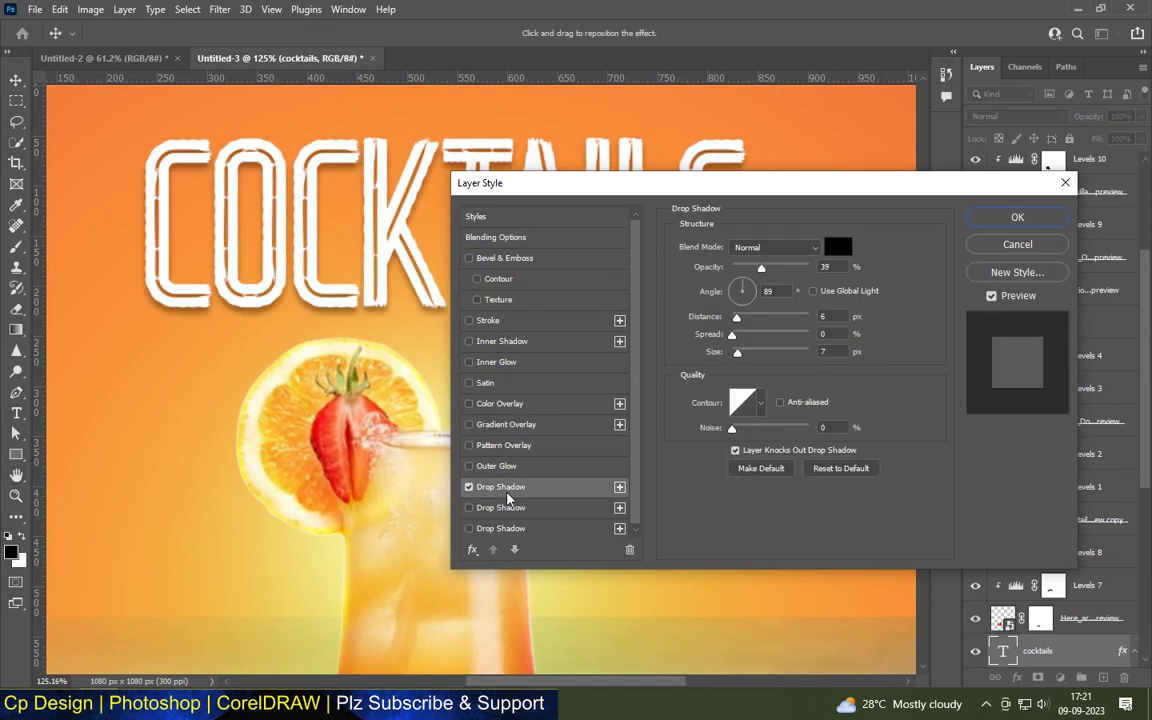
pyautogui.moveTo(527, 183); pyautogui.dragTo(530, 159)
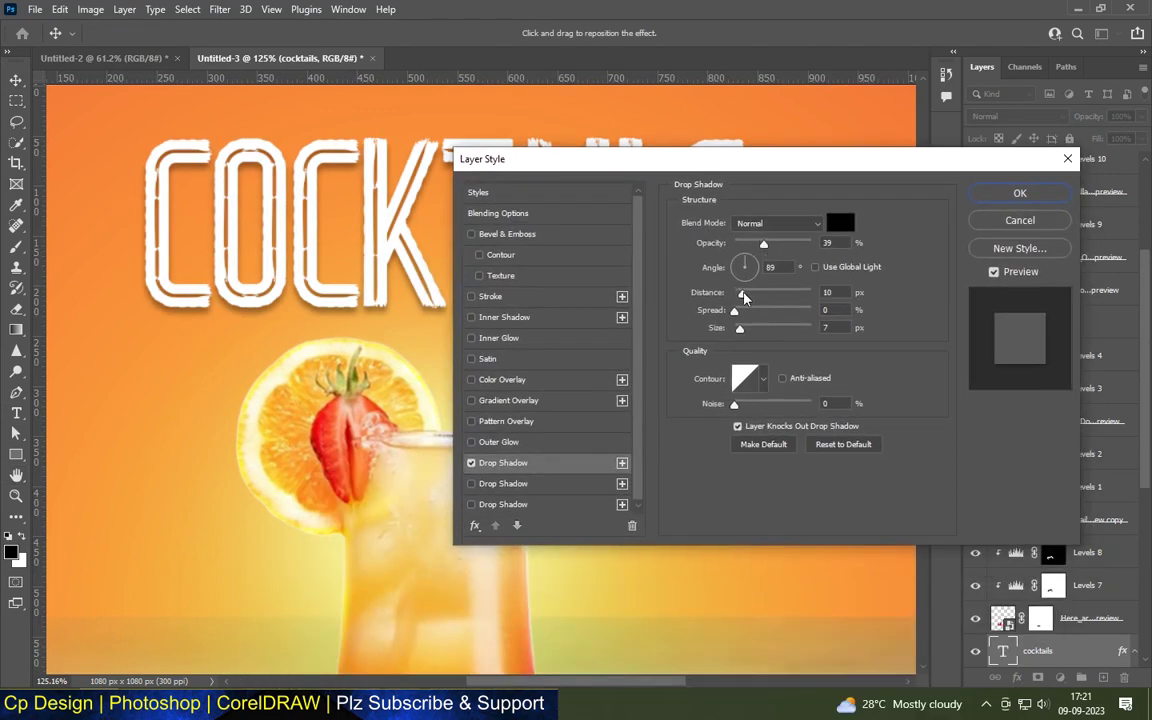
pyautogui.moveTo(740, 293); pyautogui.dragTo(743, 299)
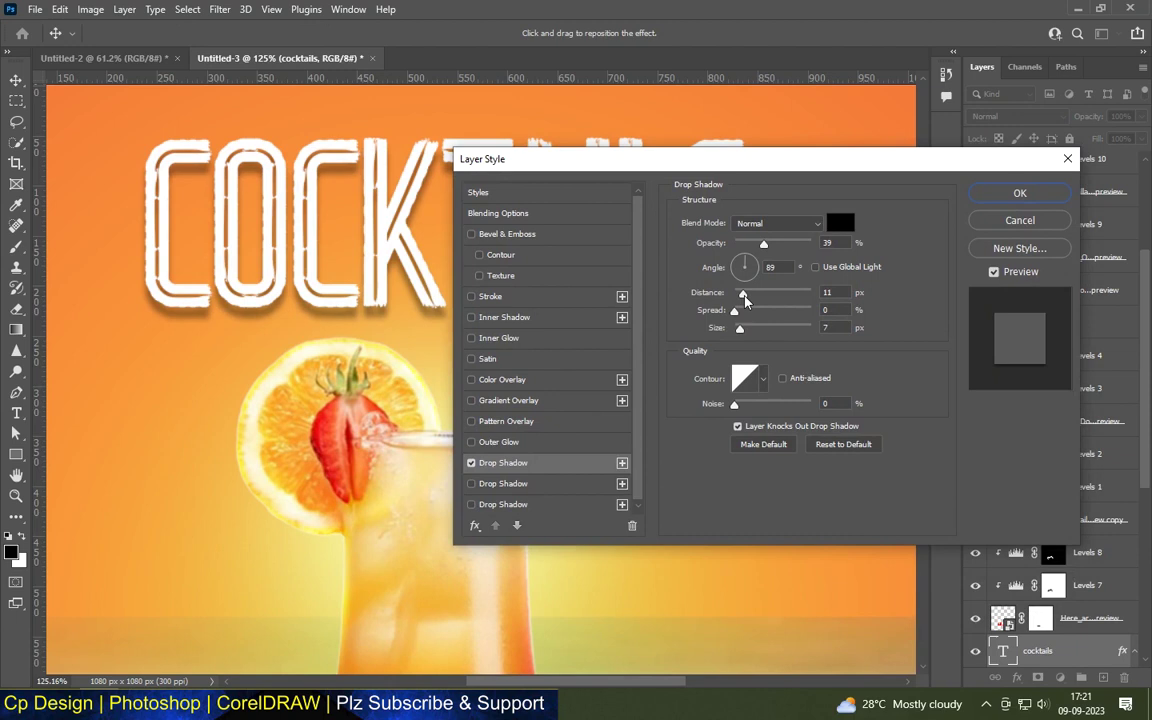
pyautogui.moveTo(766, 247); pyautogui.dragTo(761, 251)
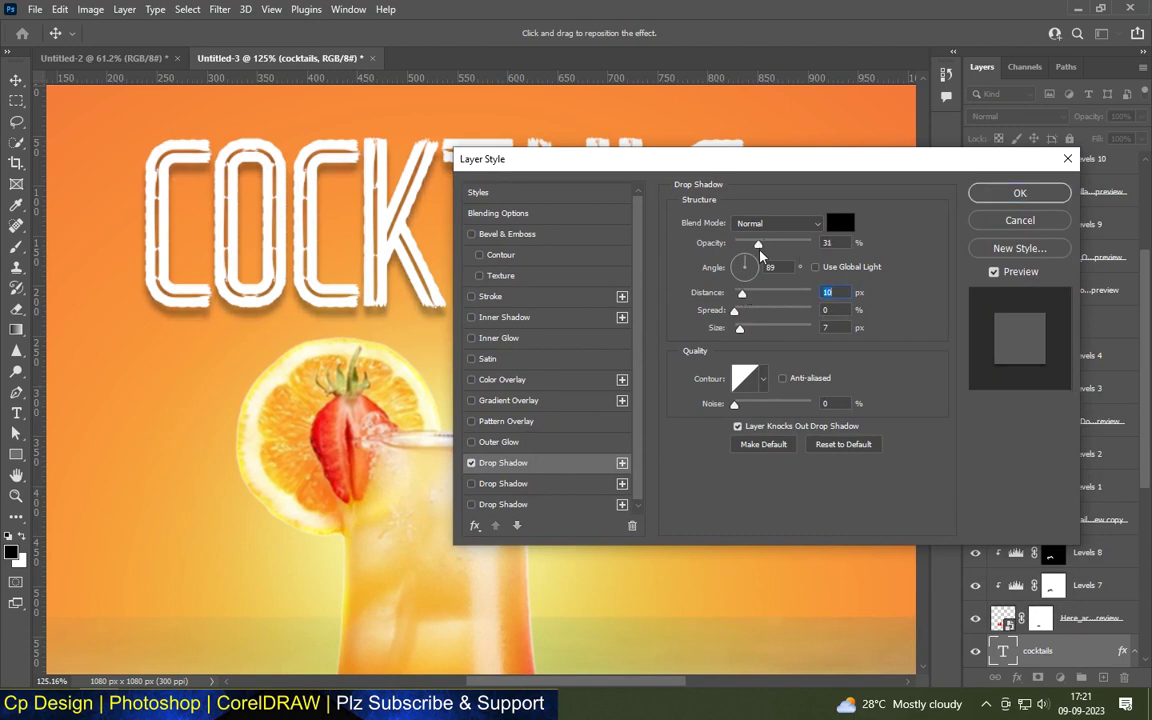
pyautogui.click(985, 200)
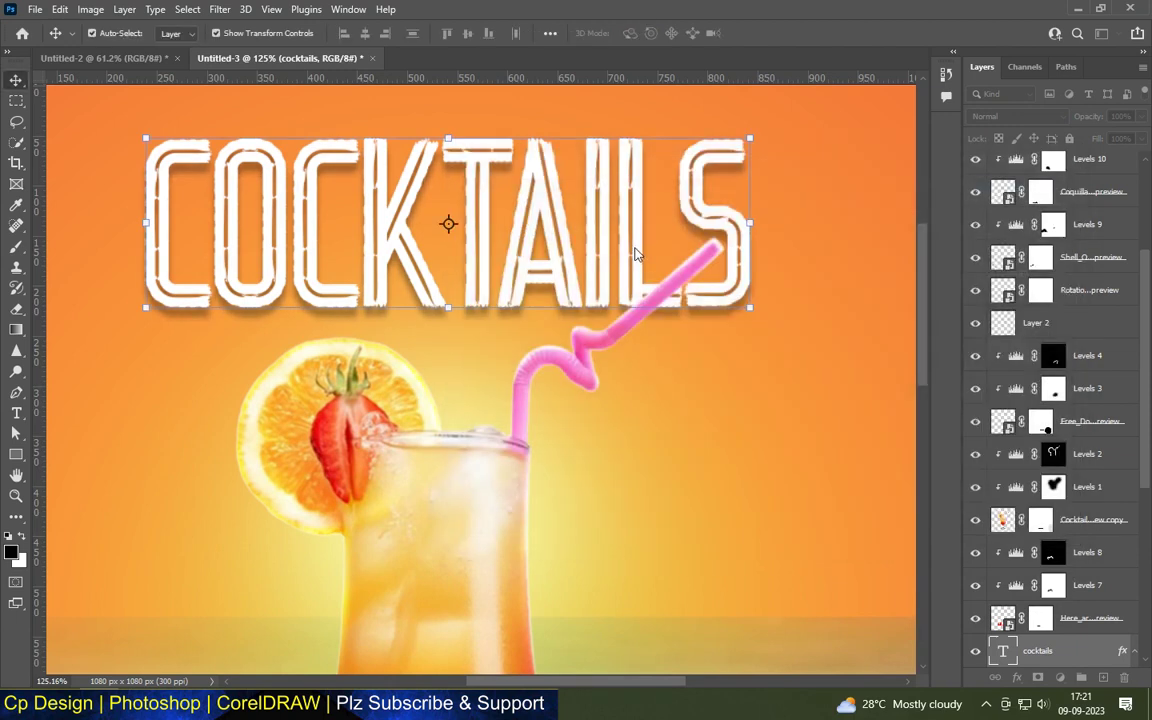
pyautogui.hotkey('ctrl', '0')
pyautogui.press('t')
pyautogui.scroll(5, 392, 316)
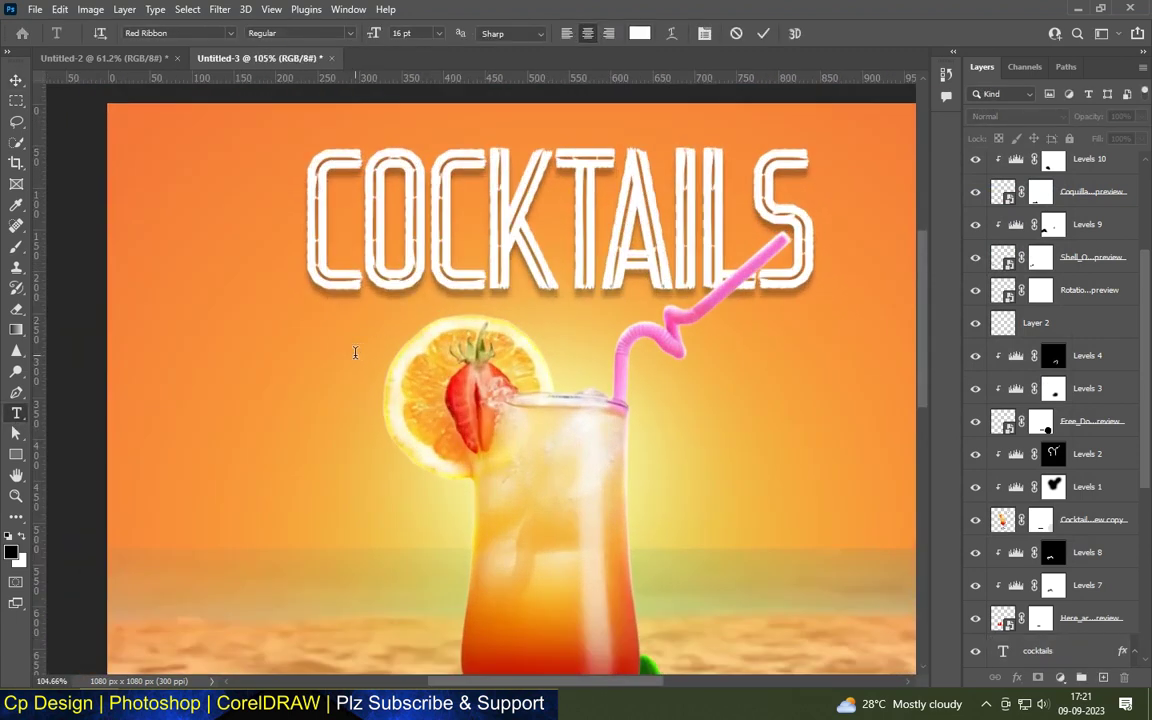
# Type 'SUNDAY' and enlarge it over the COCKTAILS letters.
pyautogui.click(355, 352)
pyautogui.write('SUNDAY')
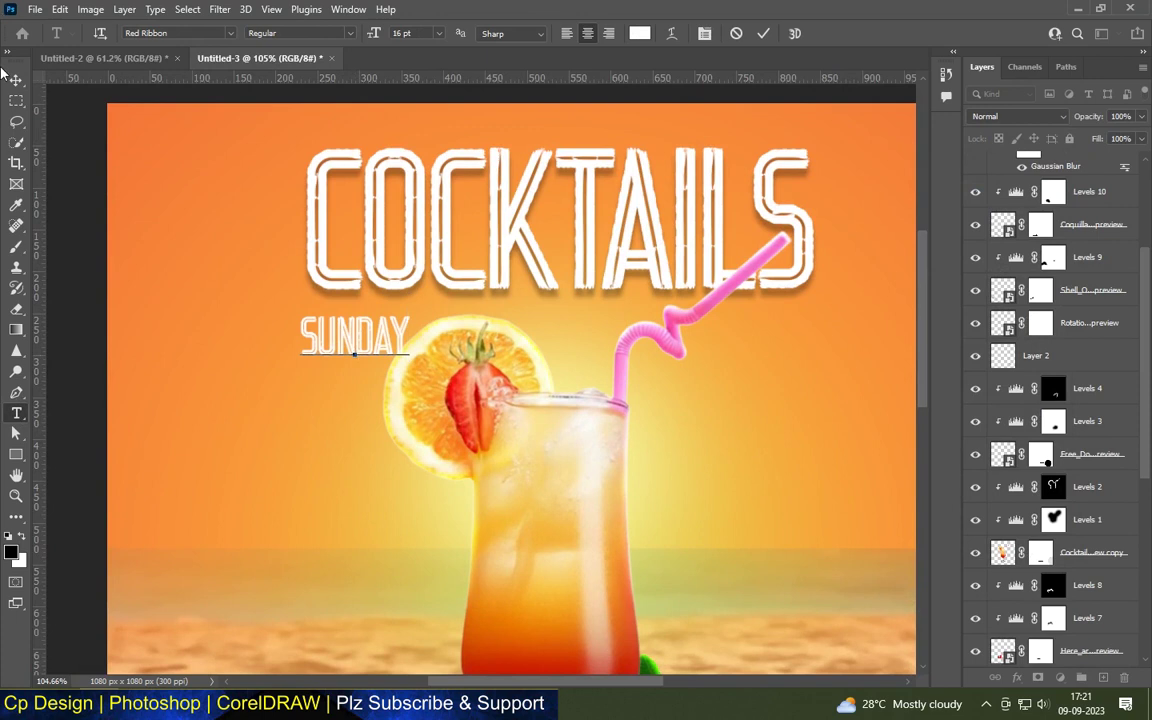
pyautogui.click(16, 79)
pyautogui.hotkey('ctrl', 't')
pyautogui.moveTo(430, 315); pyautogui.dragTo(513, 222)
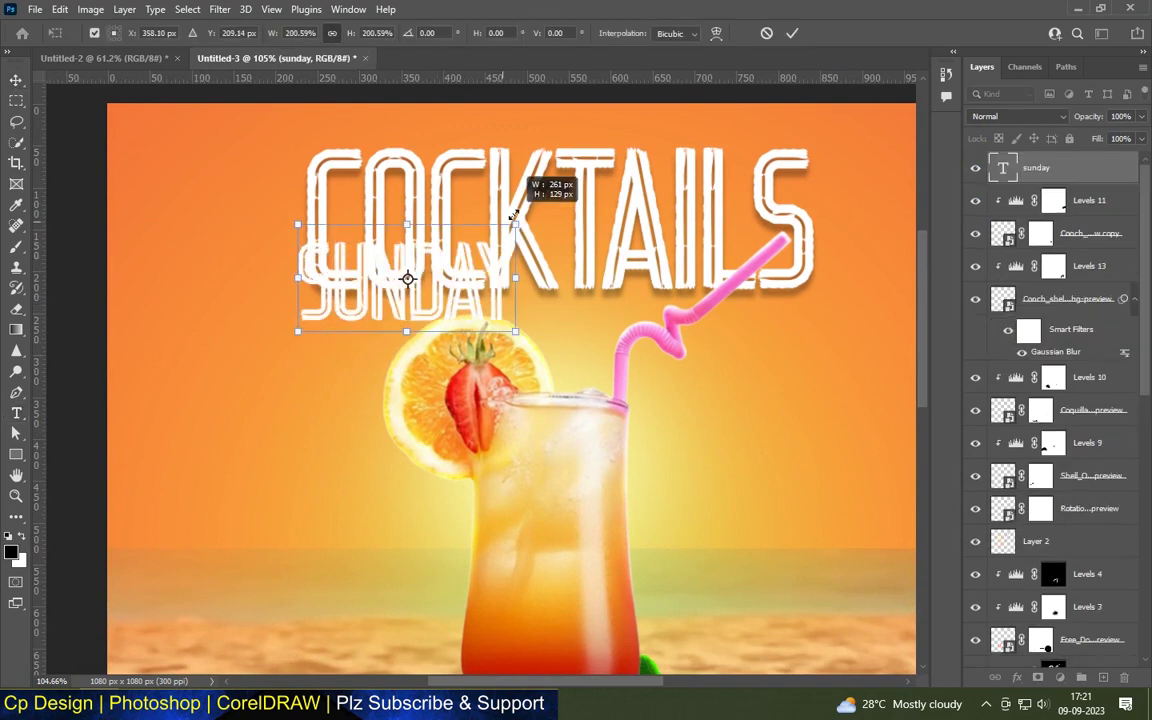
pyautogui.moveTo(448, 283); pyautogui.dragTo(518, 290)
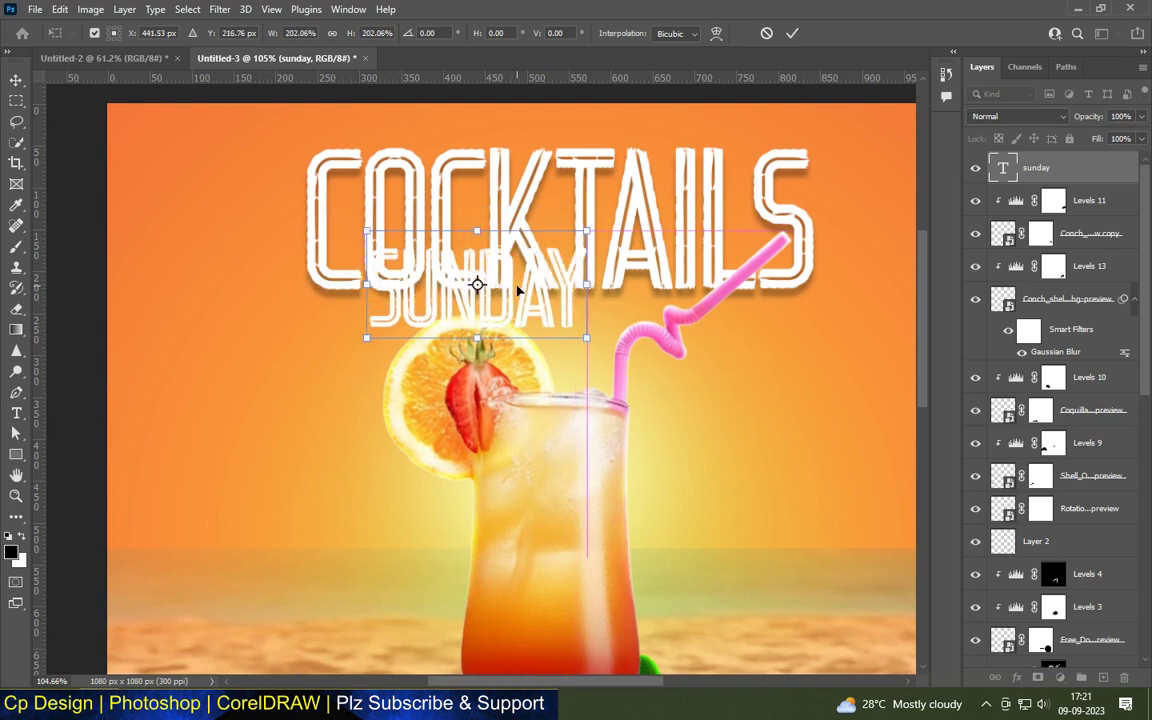
pyautogui.press('Return')
# Change the Sunday text's font to Gladista Script.
pyautogui.doubleClick(473, 278)
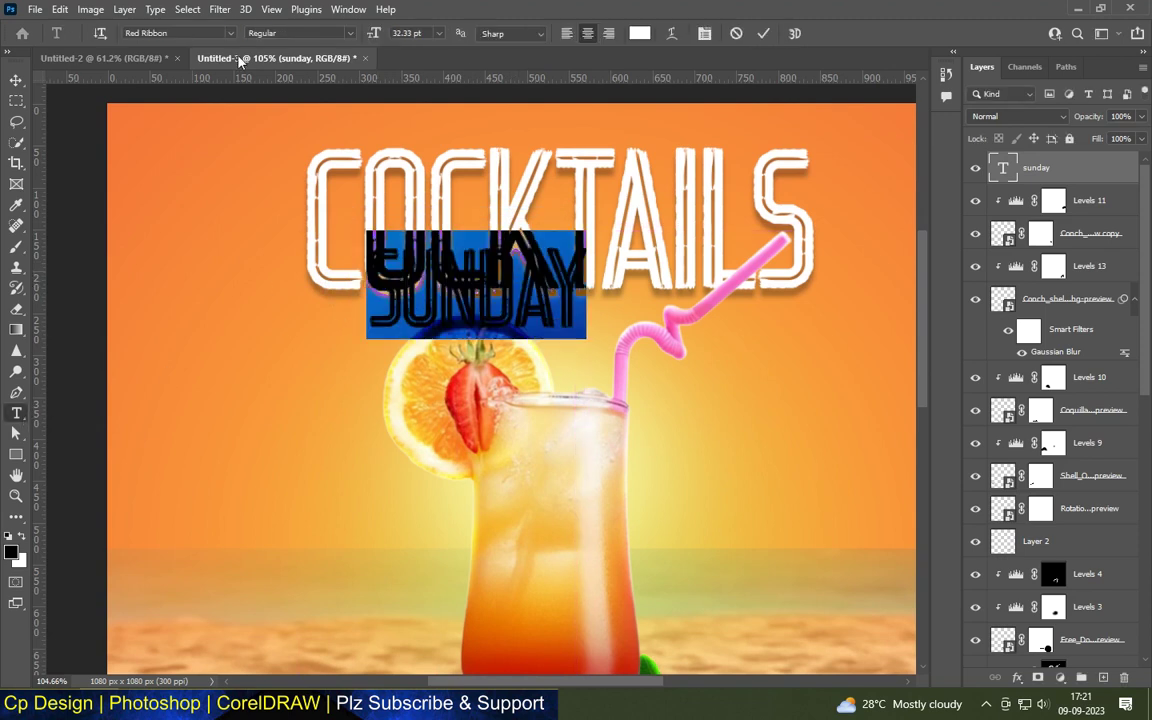
pyautogui.click(232, 34)
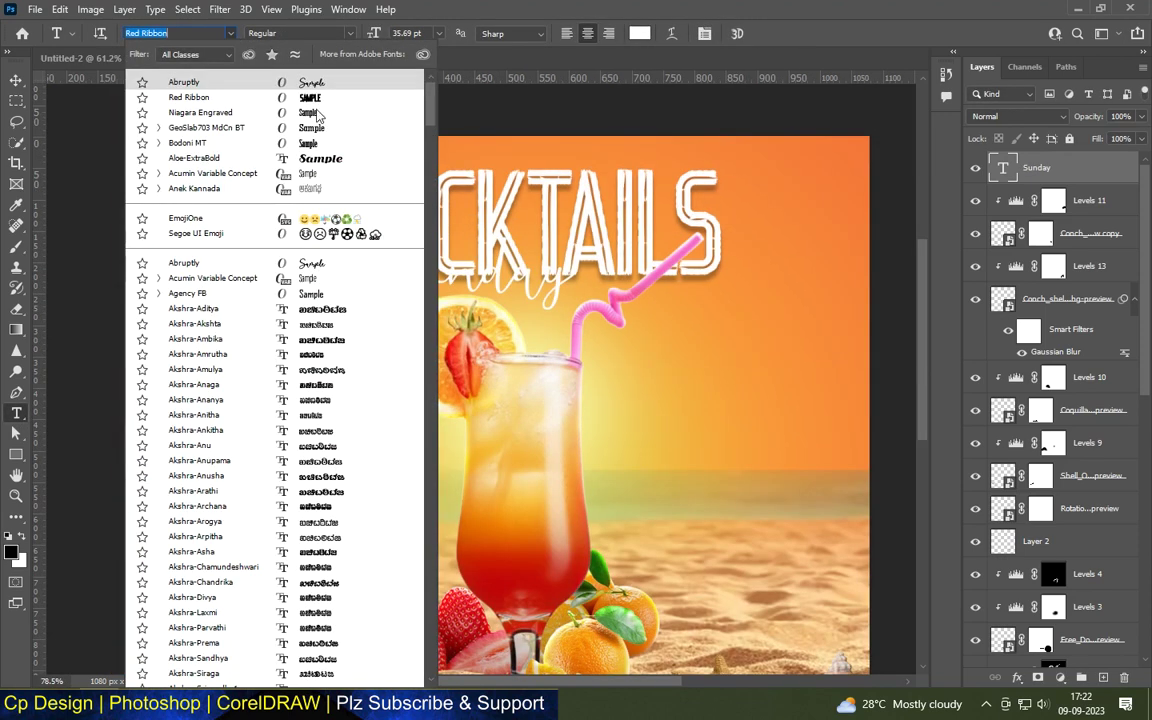
pyautogui.scroll(-8, 393, 490)
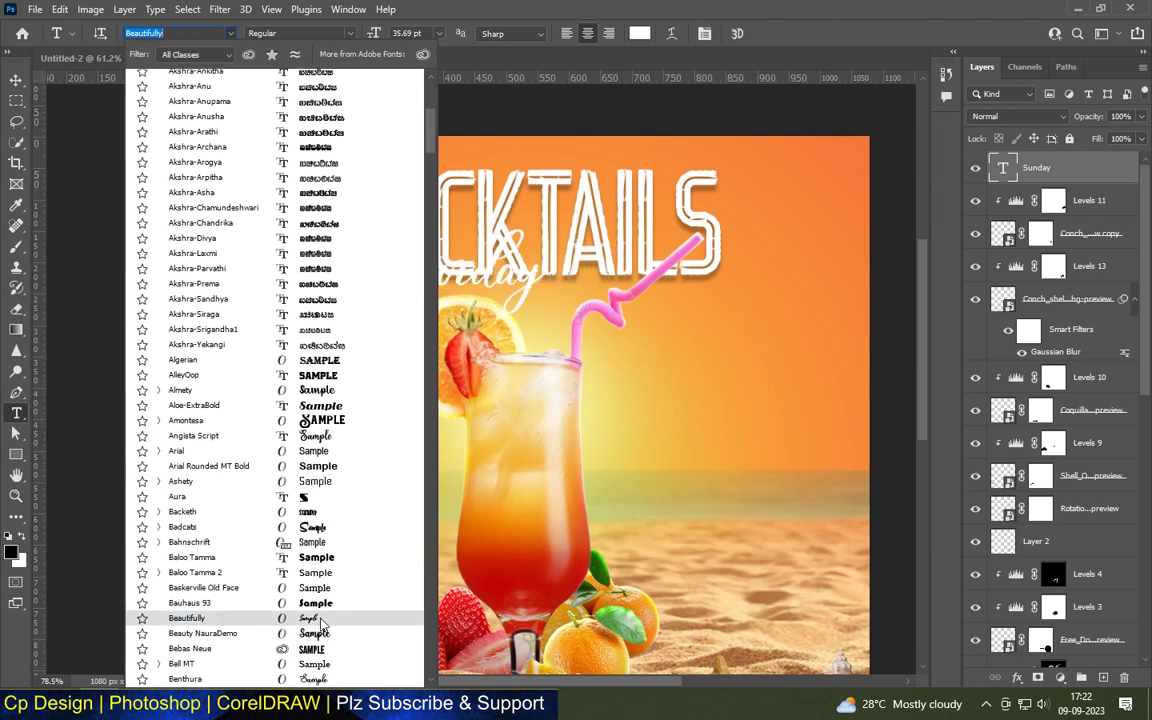
pyautogui.scroll(-1, 322, 622)
pyautogui.scroll(-3, 333, 597)
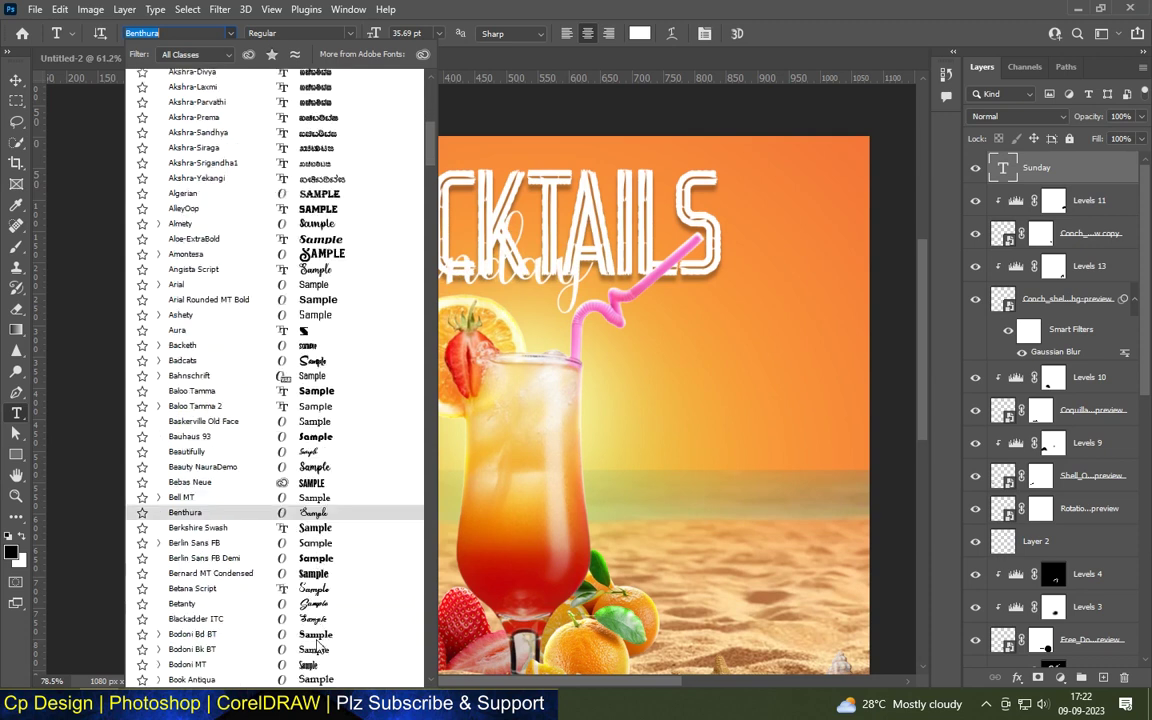
pyautogui.scroll(-4, 335, 610)
pyautogui.scroll(-5, 335, 612)
pyautogui.scroll(-1, 335, 610)
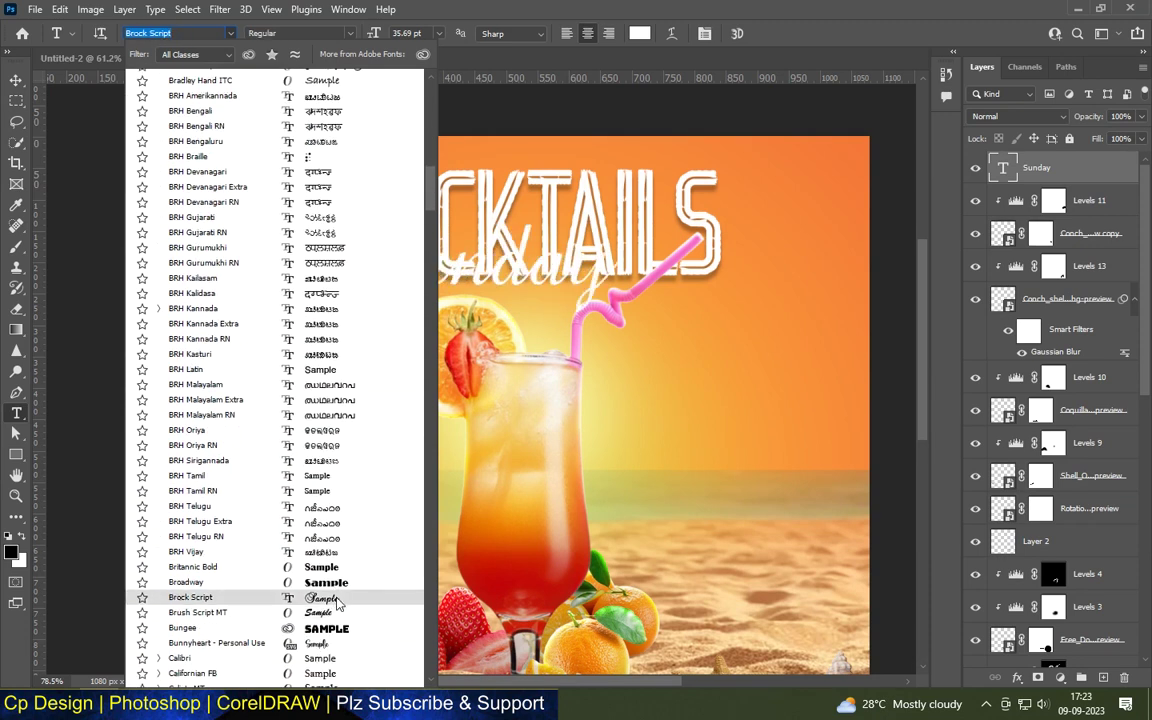
pyautogui.scroll(-5, 337, 605)
pyautogui.scroll(-4, 337, 603)
pyautogui.scroll(-3, 337, 603)
pyautogui.scroll(-4, 335, 605)
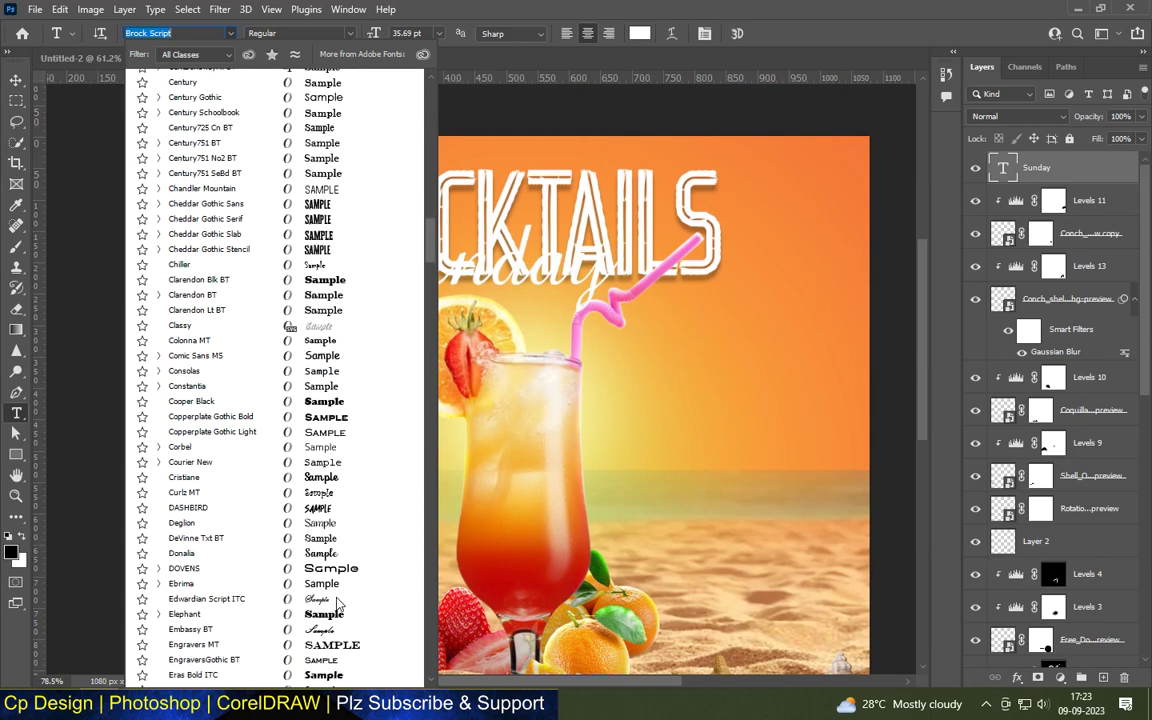
pyautogui.scroll(-3, 335, 612)
pyautogui.scroll(-3, 340, 600)
pyautogui.scroll(-1, 362, 512)
pyautogui.scroll(-2, 360, 510)
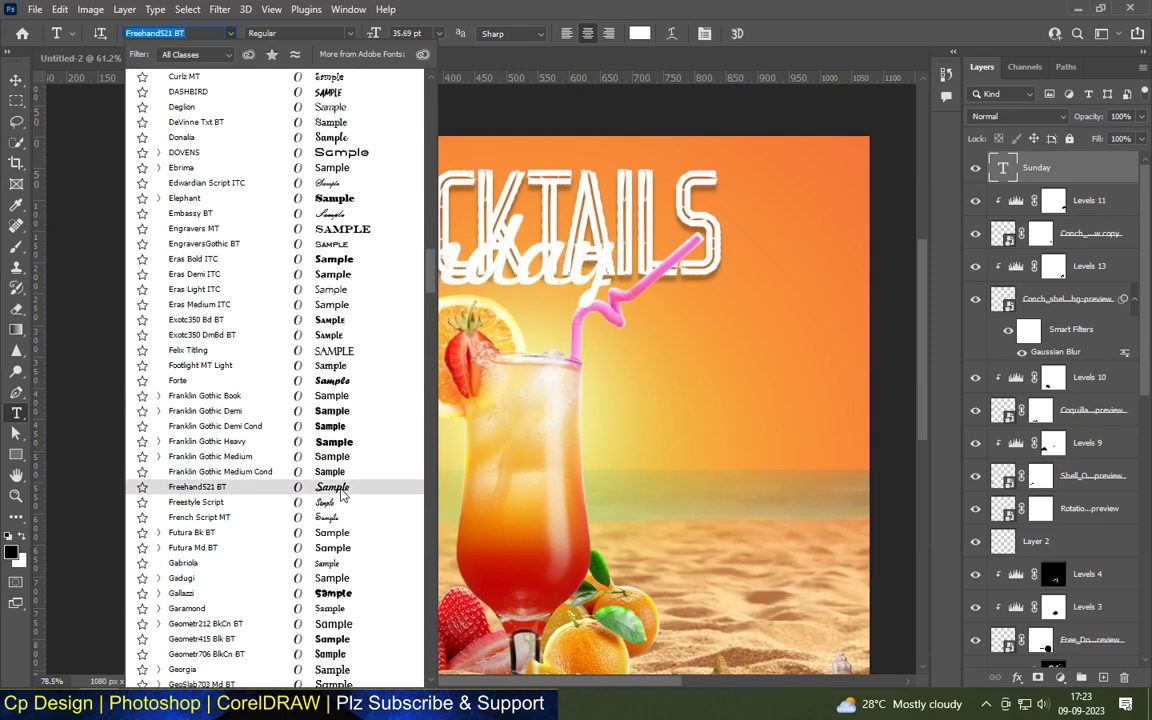
pyautogui.scroll(-2, 347, 578)
pyautogui.scroll(-4, 352, 580)
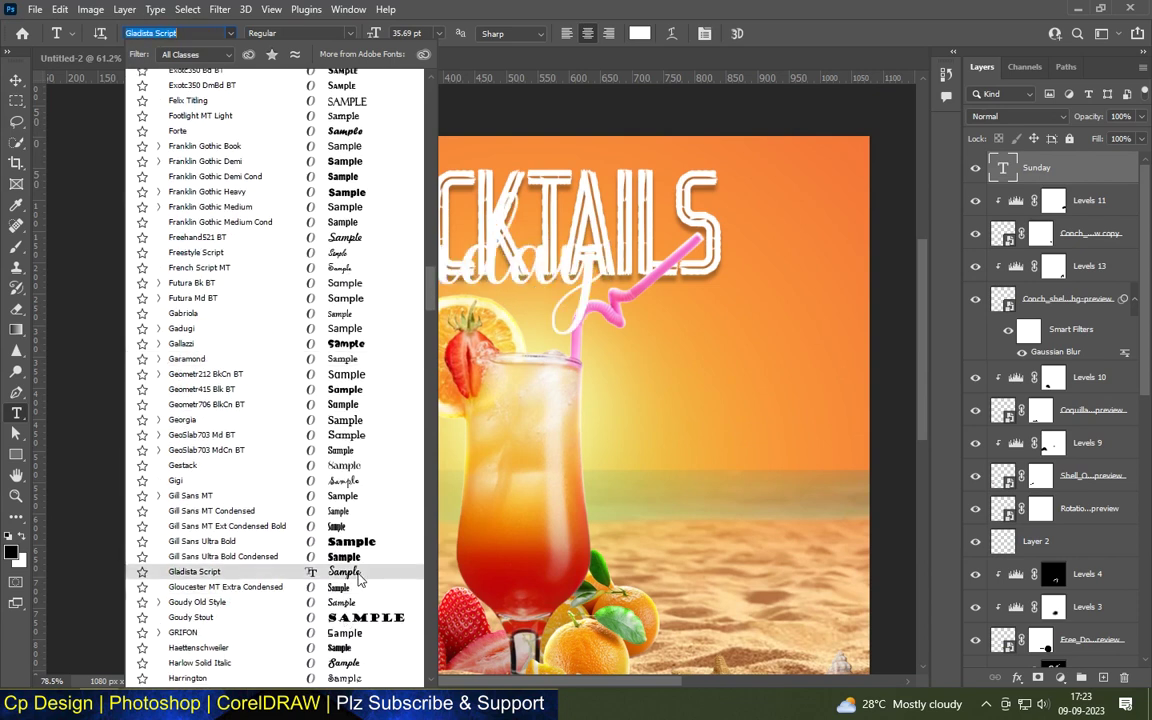
pyautogui.click(358, 576)
# Scale Sunday to about 80.5% and settle it over the lower half of COCKTAILS.
pyautogui.click(16, 80)
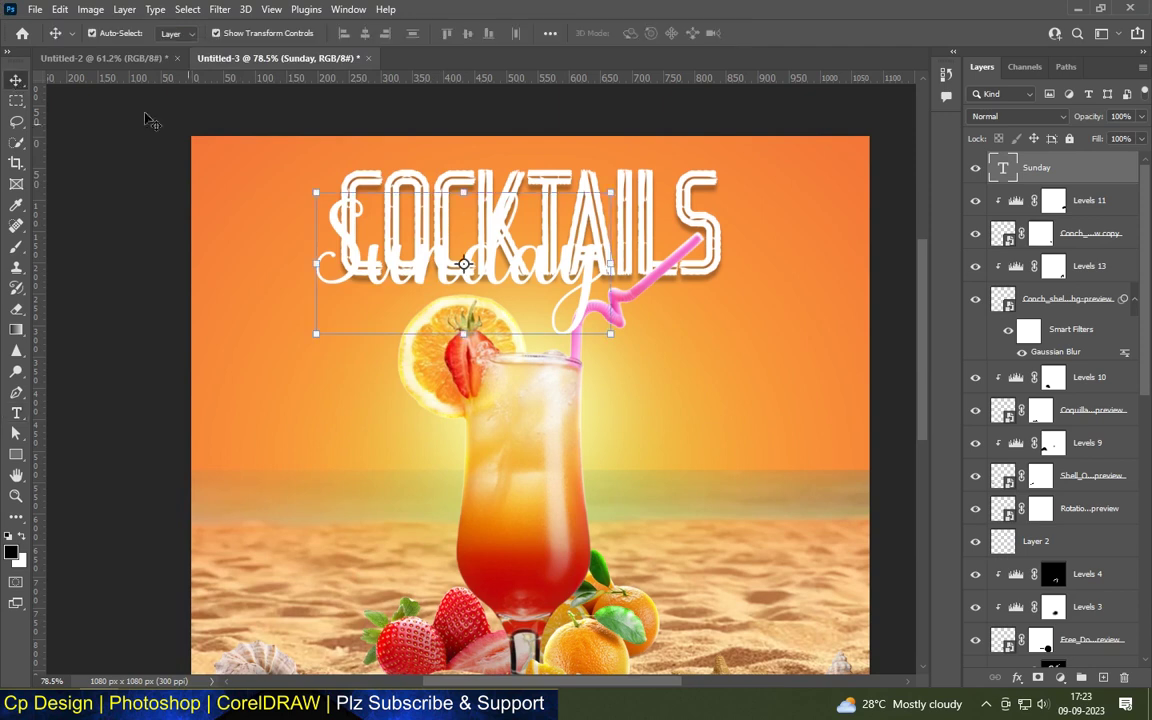
pyautogui.scroll(2, 463, 262)
pyautogui.scroll(2, 463, 265)
pyautogui.moveTo(265, 183); pyautogui.dragTo(342, 220)
pyautogui.moveTo(470, 282)
pyautogui.mouseDown()
pyautogui.moveTo(496, 307)
pyautogui.moveTo(466, 296)
pyautogui.mouseUp()
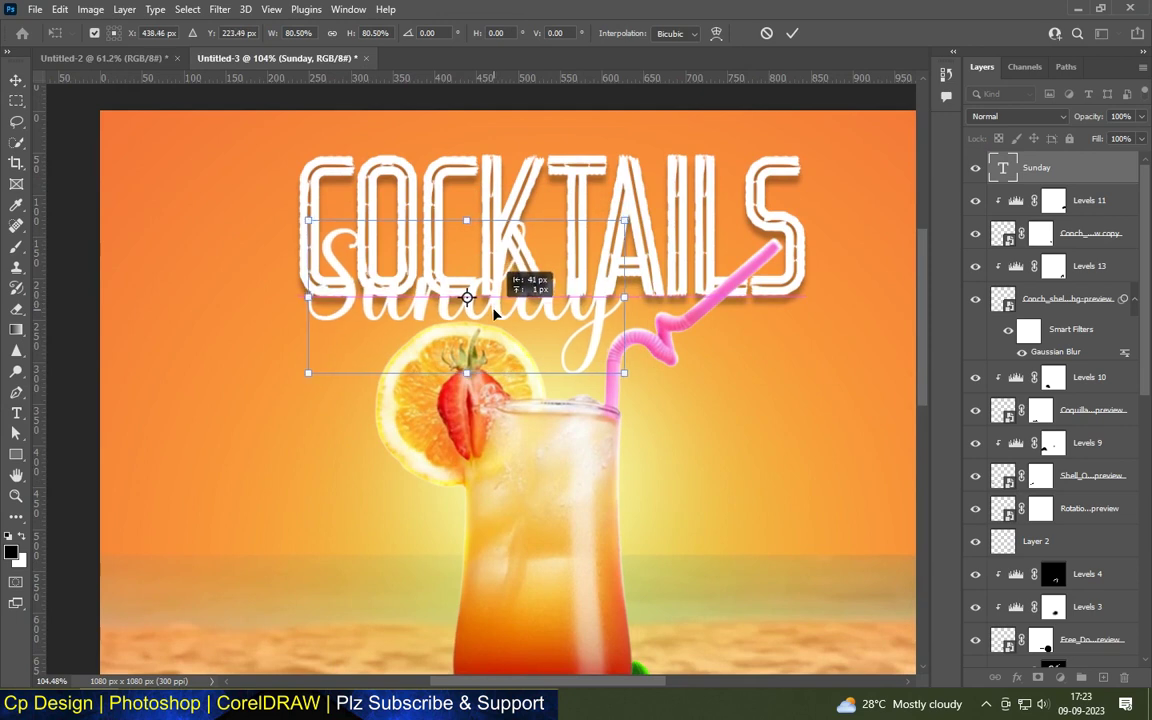
pyautogui.press('Return')
pyautogui.scroll(-5, 853, 255)
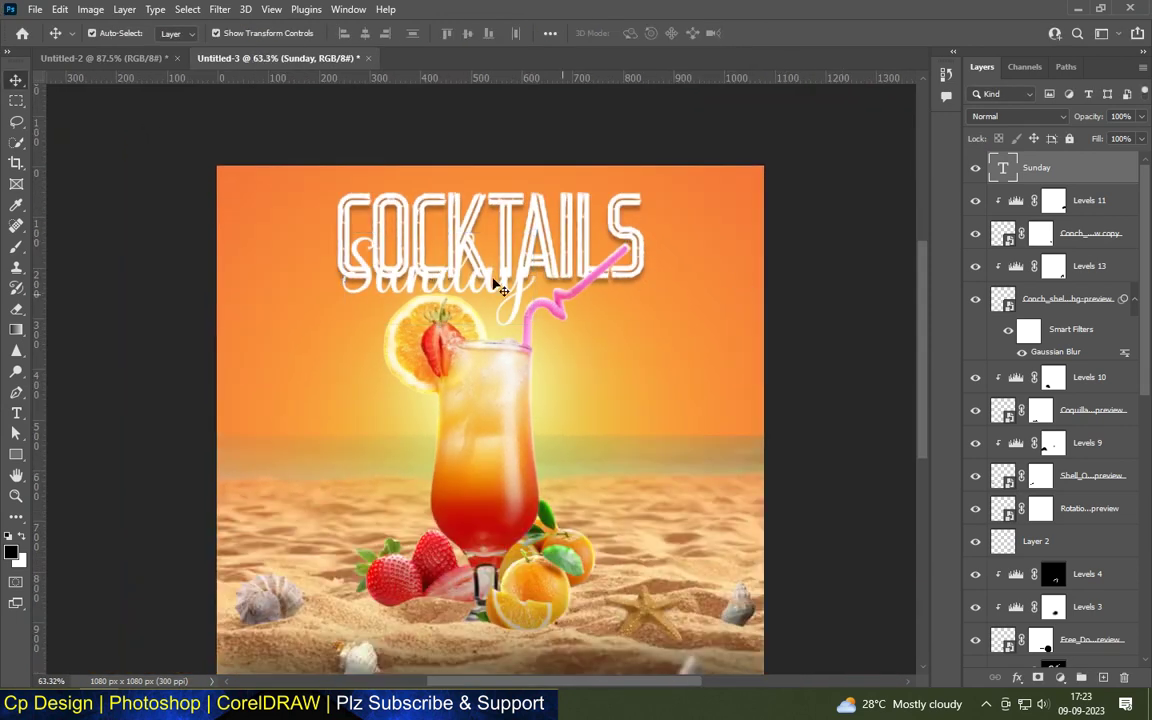
pyautogui.scroll(2, 405, 267)
pyautogui.scroll(8, 405, 267)
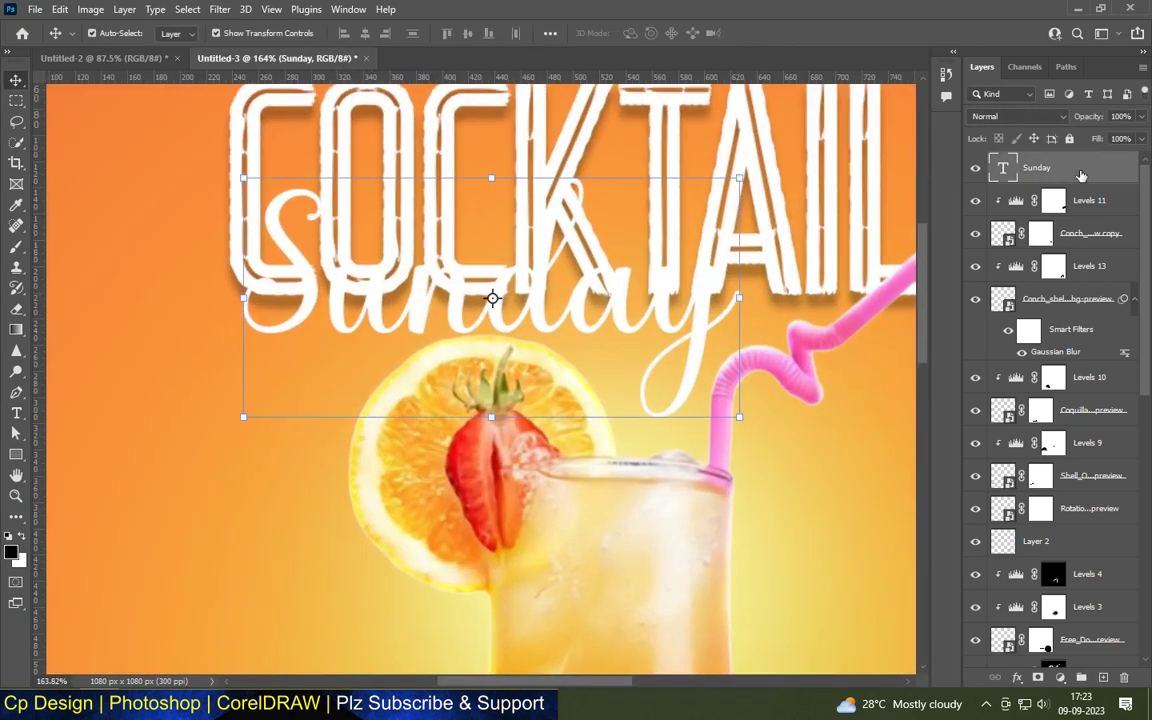
# Add a Gradient Overlay to Sunday from sampled background orange to pale drink yellow.
pyautogui.doubleClick(1040, 167)
pyautogui.click(508, 400)
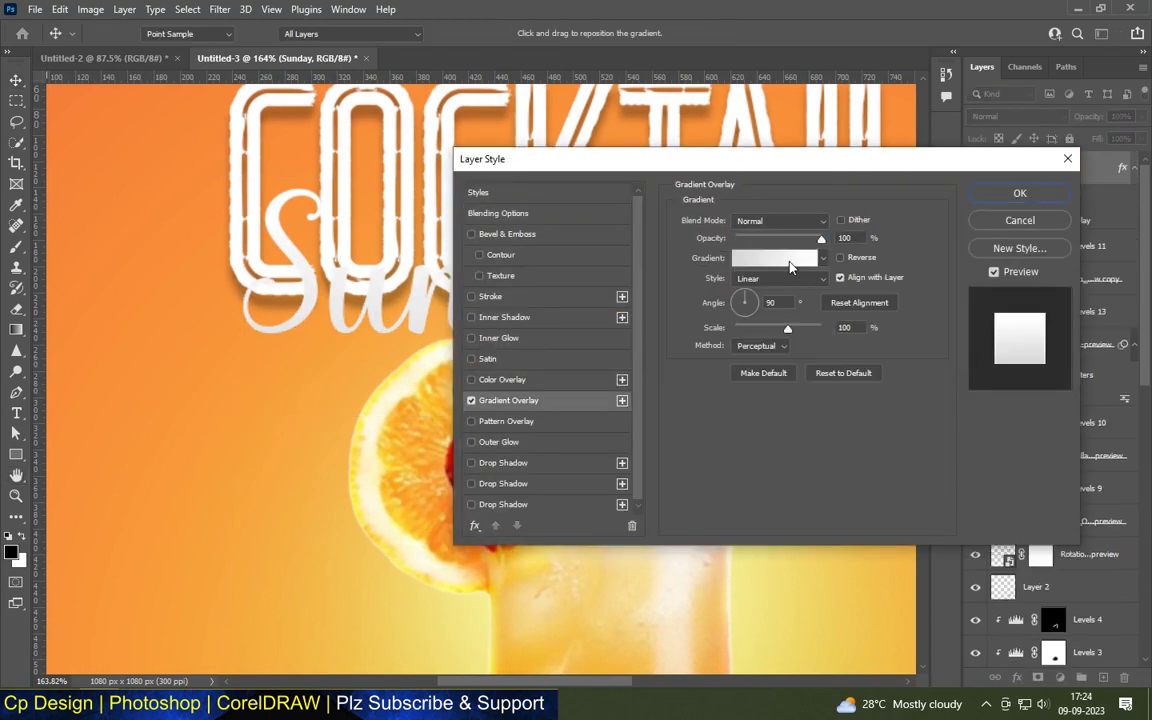
pyautogui.click(771, 248)
pyautogui.click(735, 454)
pyautogui.click(76, 105)
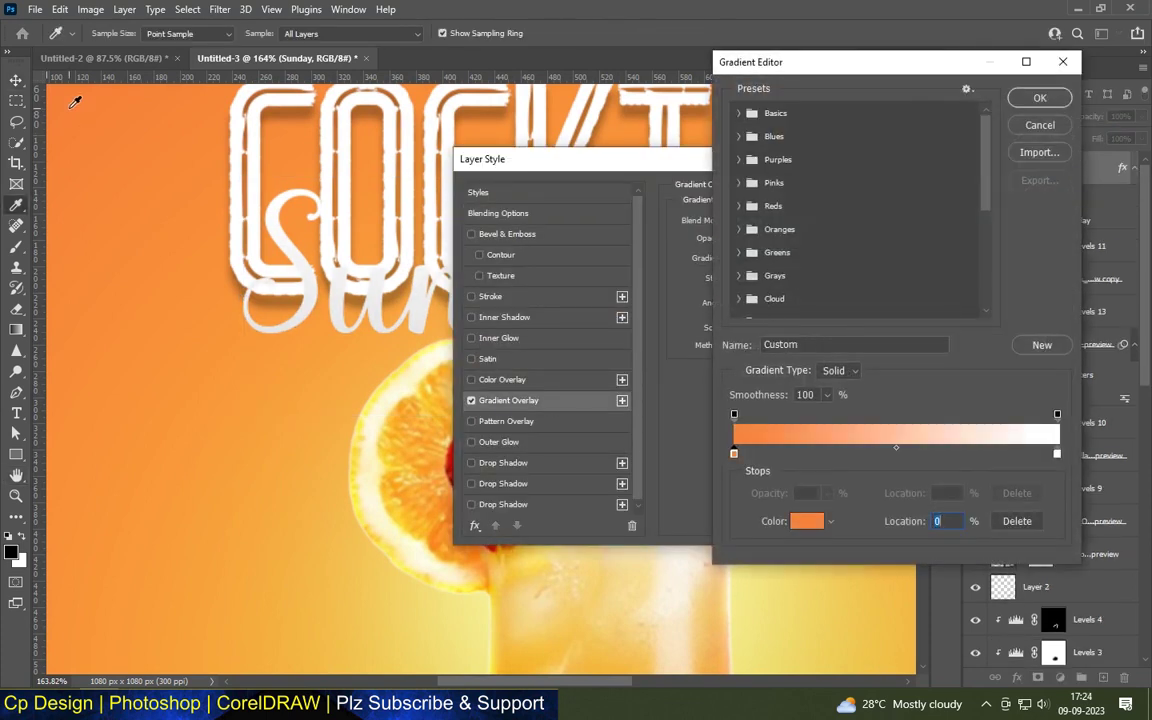
pyautogui.click(1058, 454)
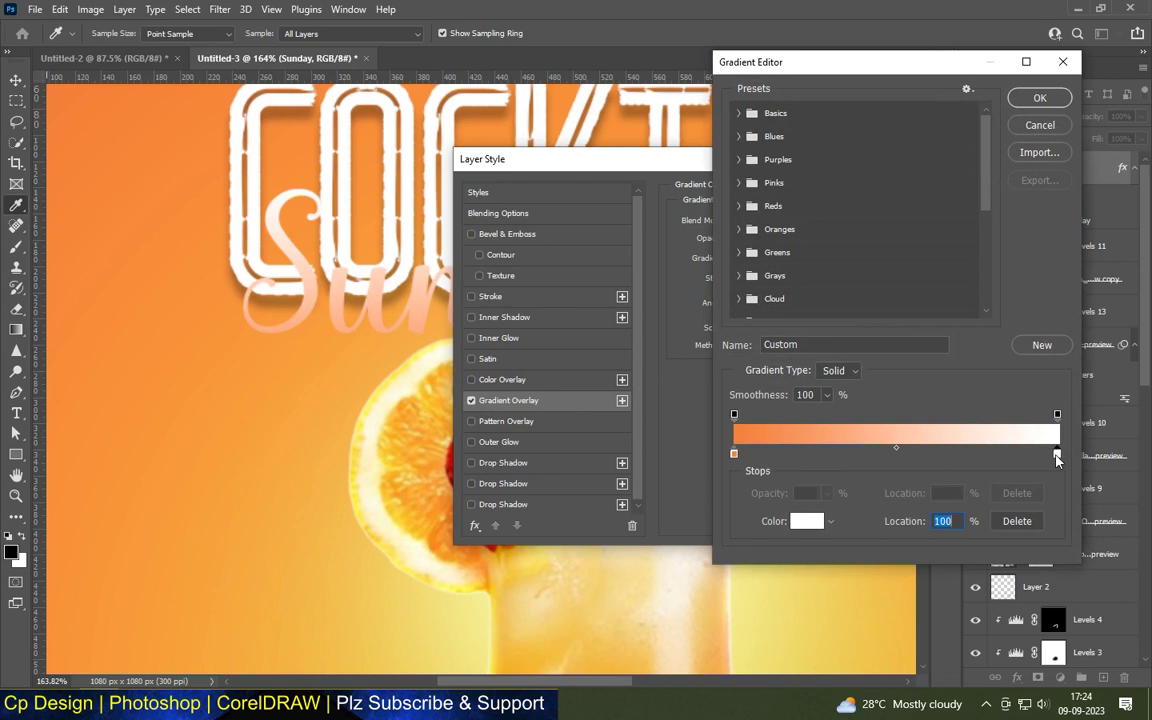
pyautogui.click(460, 638)
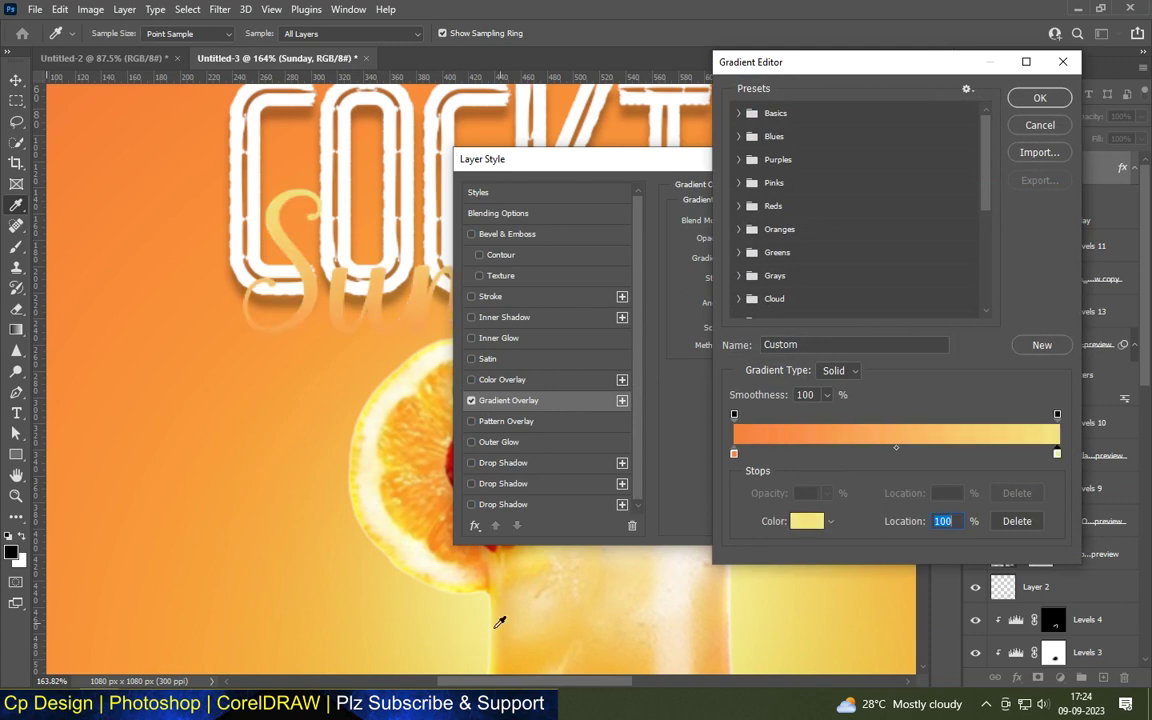
# Deepen the gradient's starting orange, then add a 33 px stroke around Sunday.
pyautogui.click(737, 454)
pyautogui.click(807, 521)
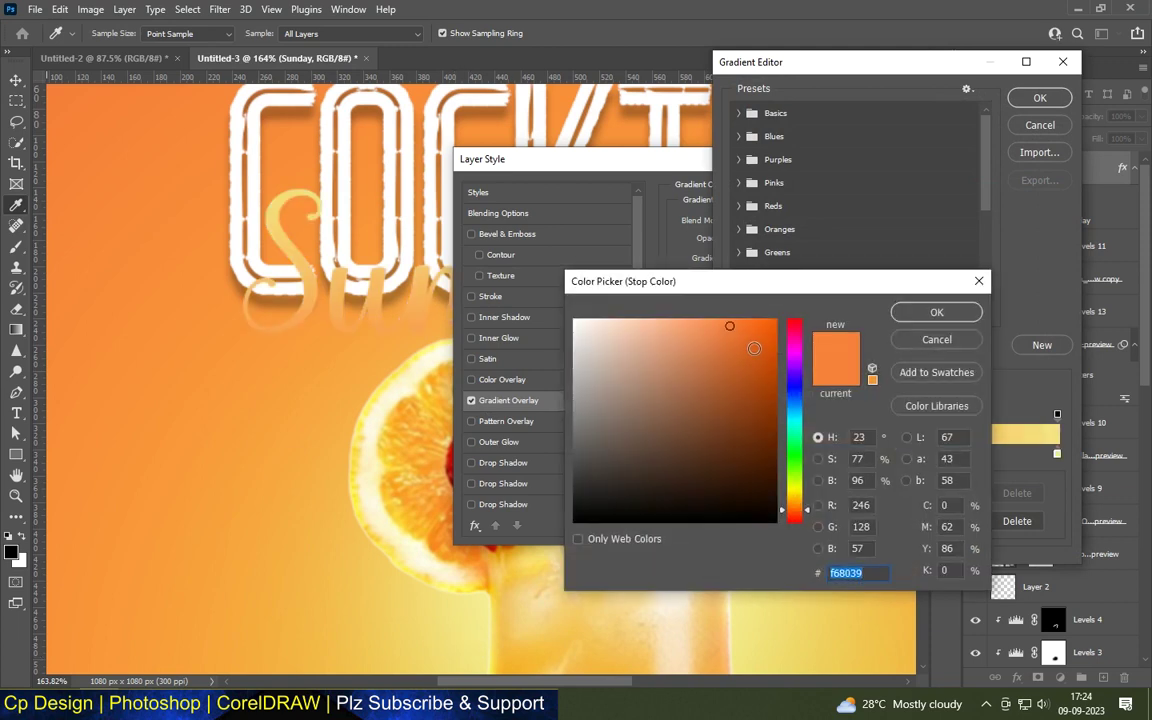
pyautogui.click(755, 347)
pyautogui.click(773, 339)
pyautogui.click(936, 312)
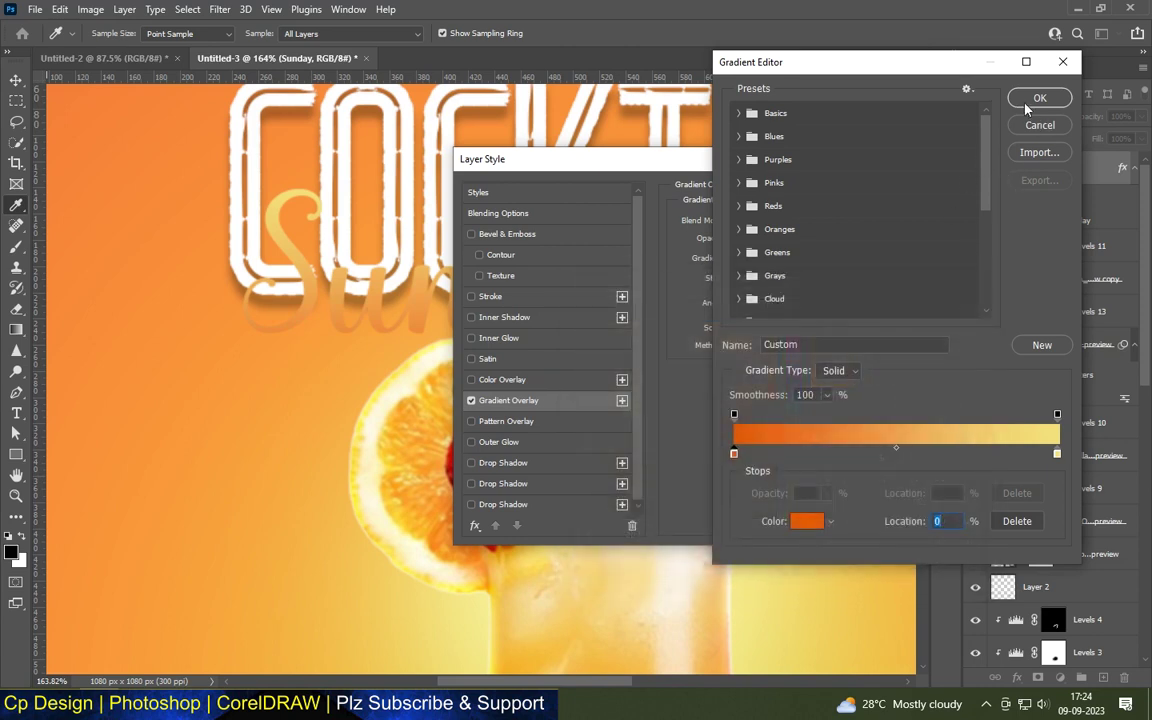
pyautogui.click(1040, 97)
pyautogui.click(500, 297)
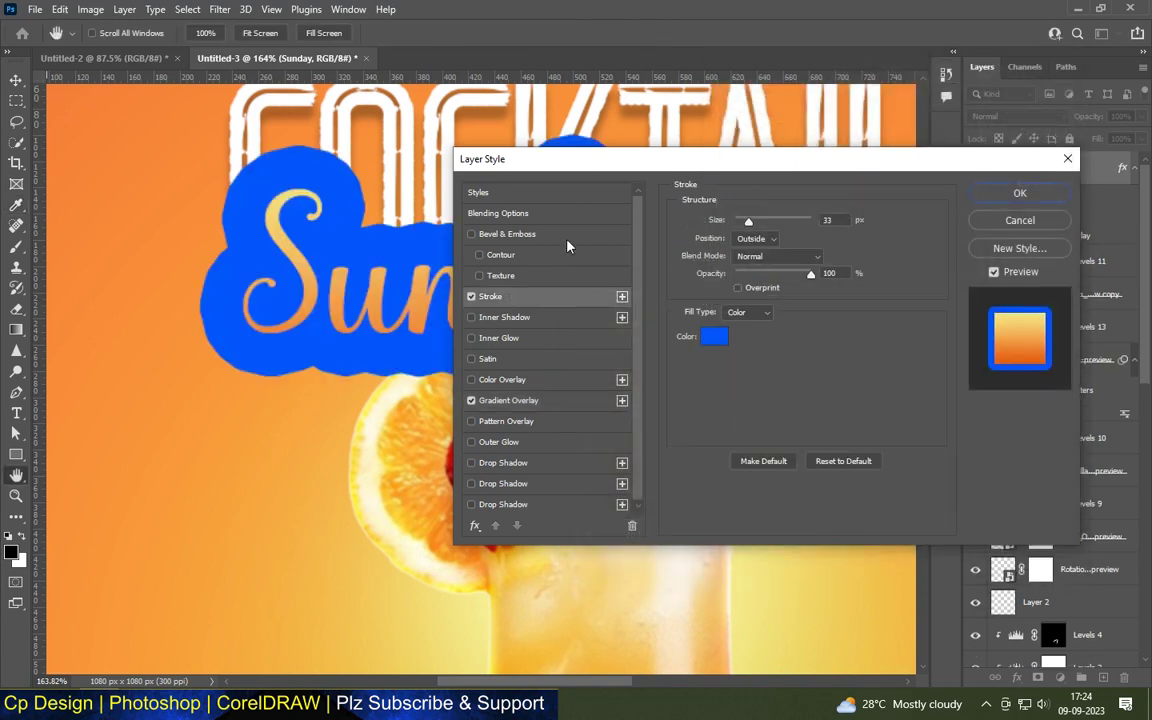
# Make the Sunday outline white and thin it to 6 px.
pyautogui.click(728, 338)
pyautogui.click(188, 172)
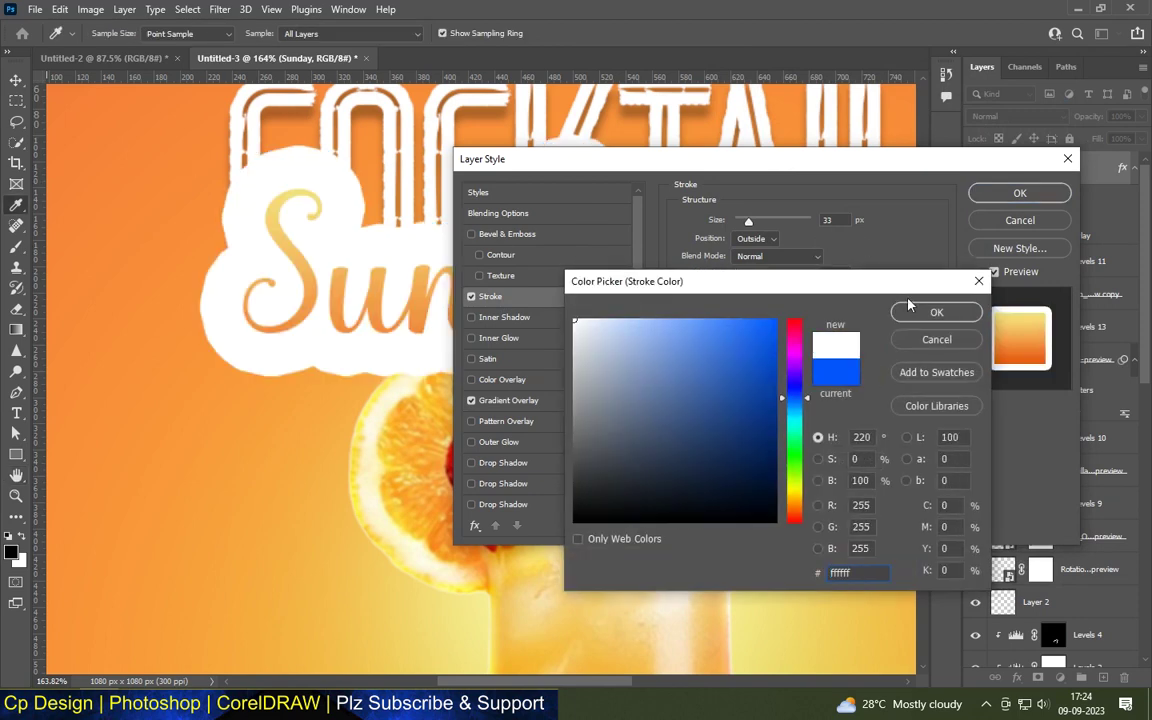
pyautogui.click(920, 311)
pyautogui.moveTo(762, 221); pyautogui.dragTo(740, 228)
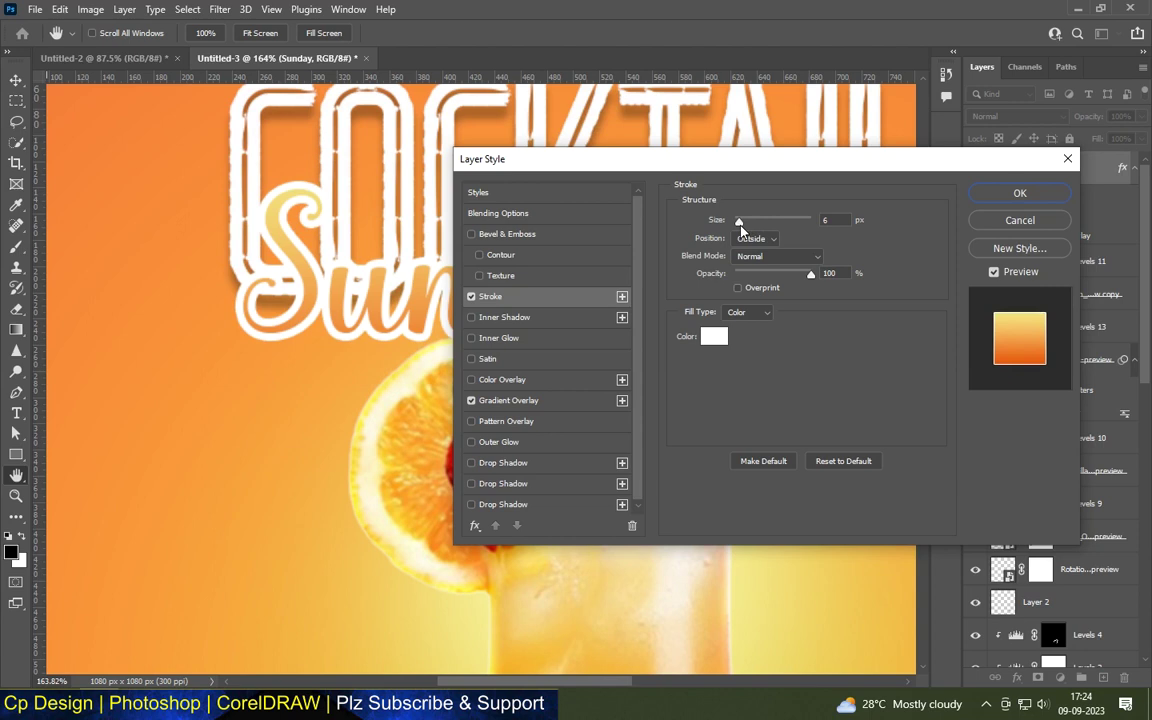
# Give Sunday a drop shadow with 78% opacity, 8 px distance and 13 px size.
pyautogui.click(503, 463)
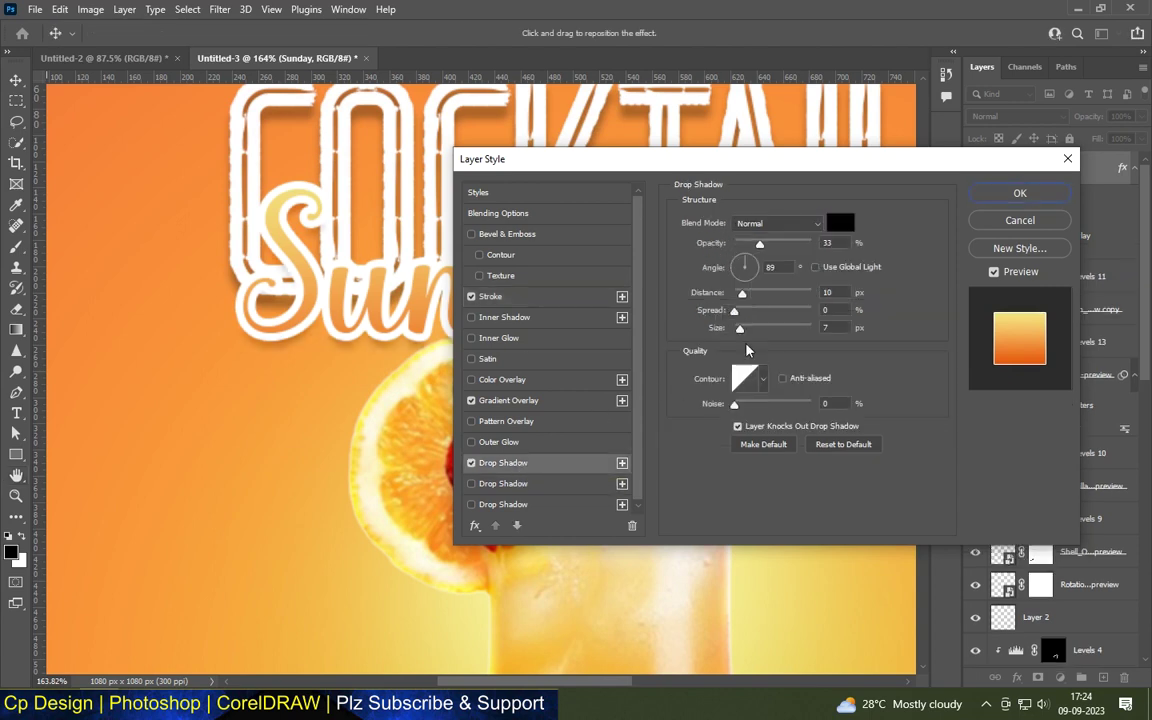
pyautogui.moveTo(745, 296)
pyautogui.mouseDown()
pyautogui.moveTo(734, 302)
pyautogui.moveTo(755, 332)
pyautogui.moveTo(724, 348)
pyautogui.mouseUp()
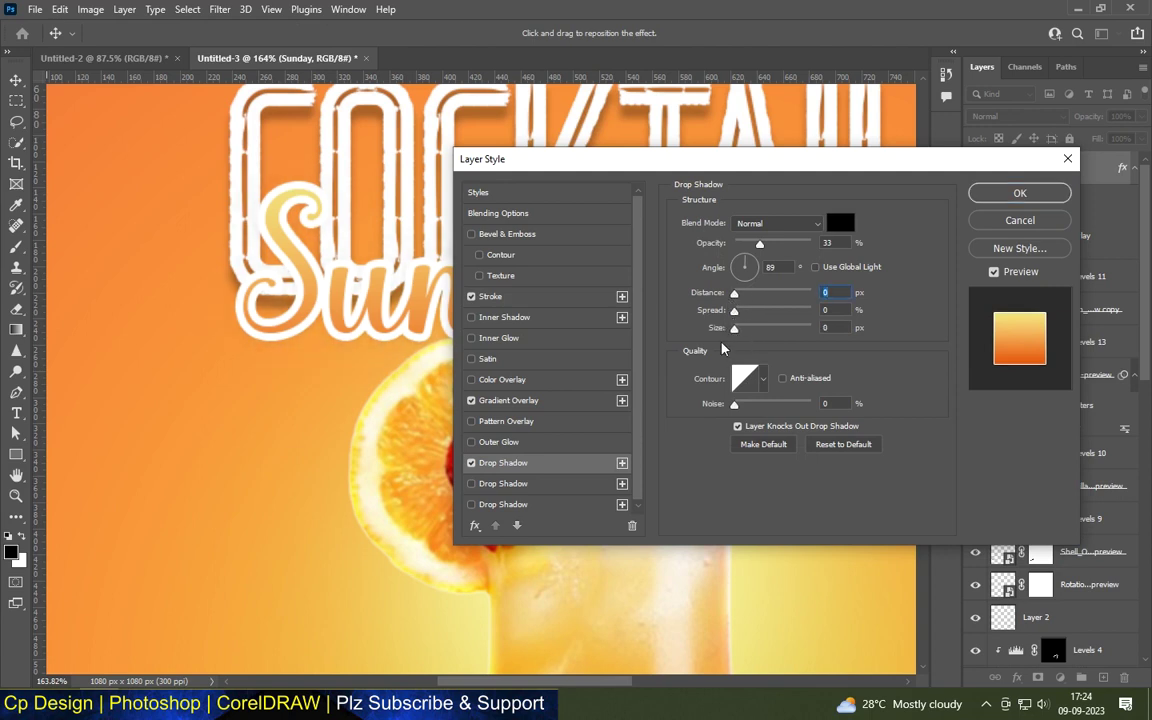
pyautogui.moveTo(741, 299)
pyautogui.mouseDown()
pyautogui.moveTo(744, 333)
pyautogui.moveTo(748, 298)
pyautogui.mouseUp()
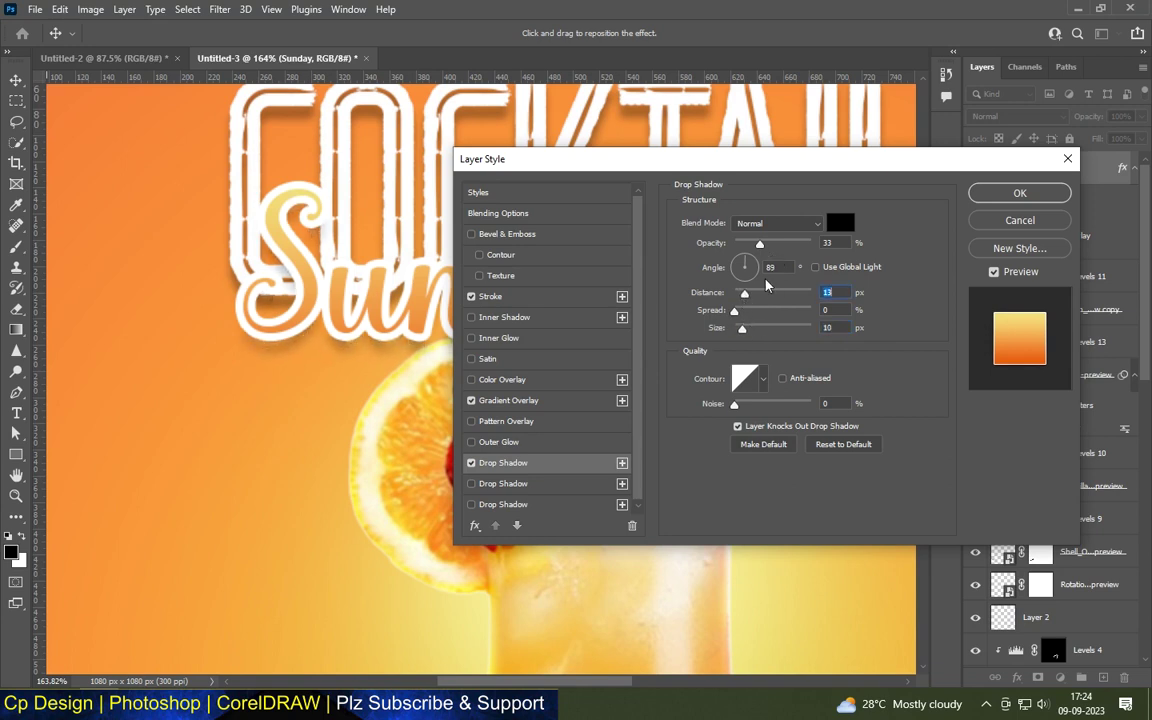
pyautogui.moveTo(747, 330); pyautogui.dragTo(744, 333)
pyautogui.moveTo(770, 248); pyautogui.dragTo(781, 253)
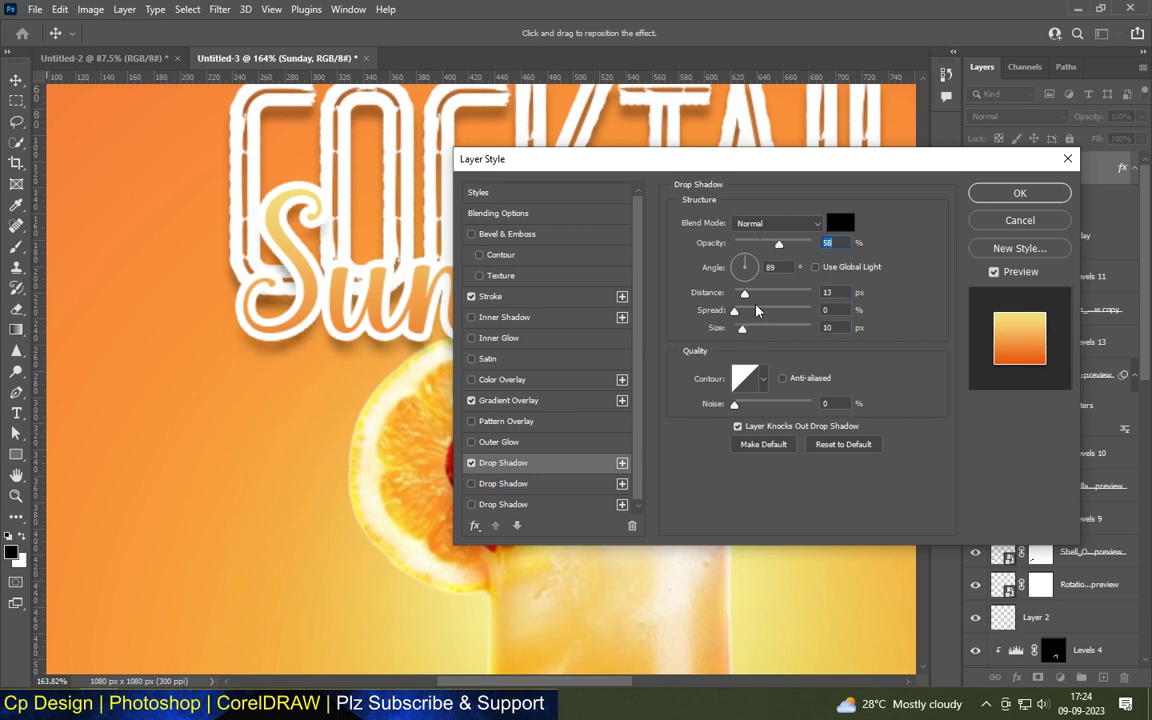
pyautogui.moveTo(744, 298); pyautogui.dragTo(741, 297)
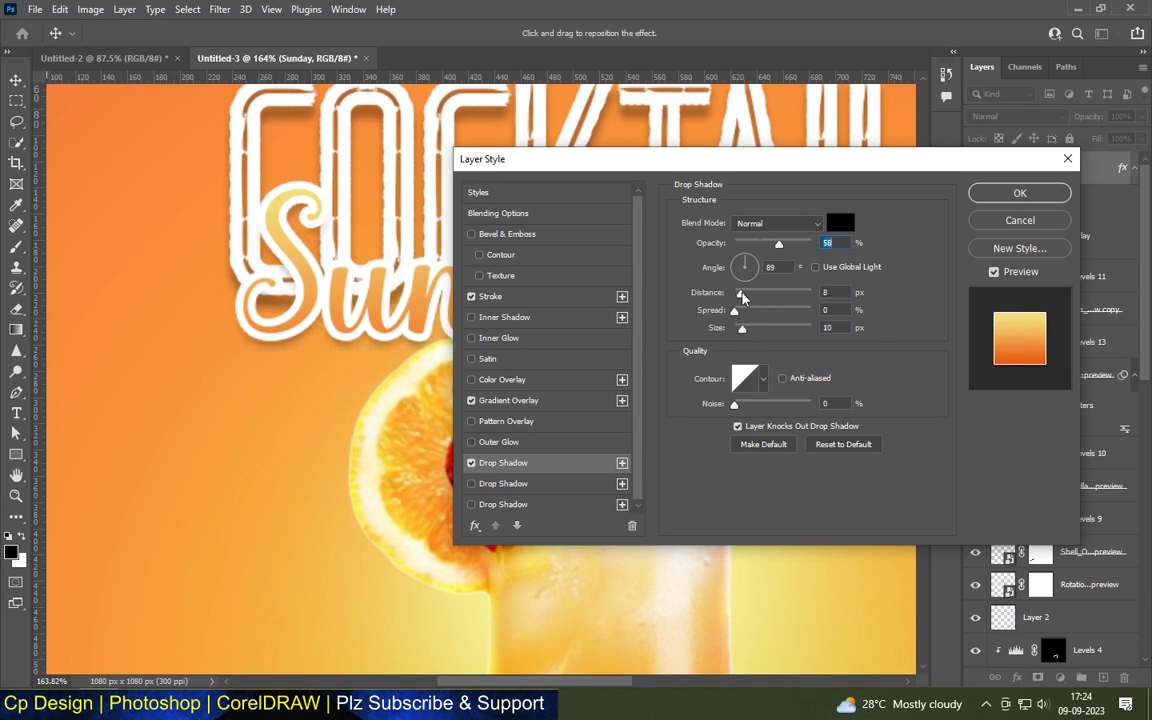
pyautogui.moveTo(743, 332); pyautogui.dragTo(745, 334)
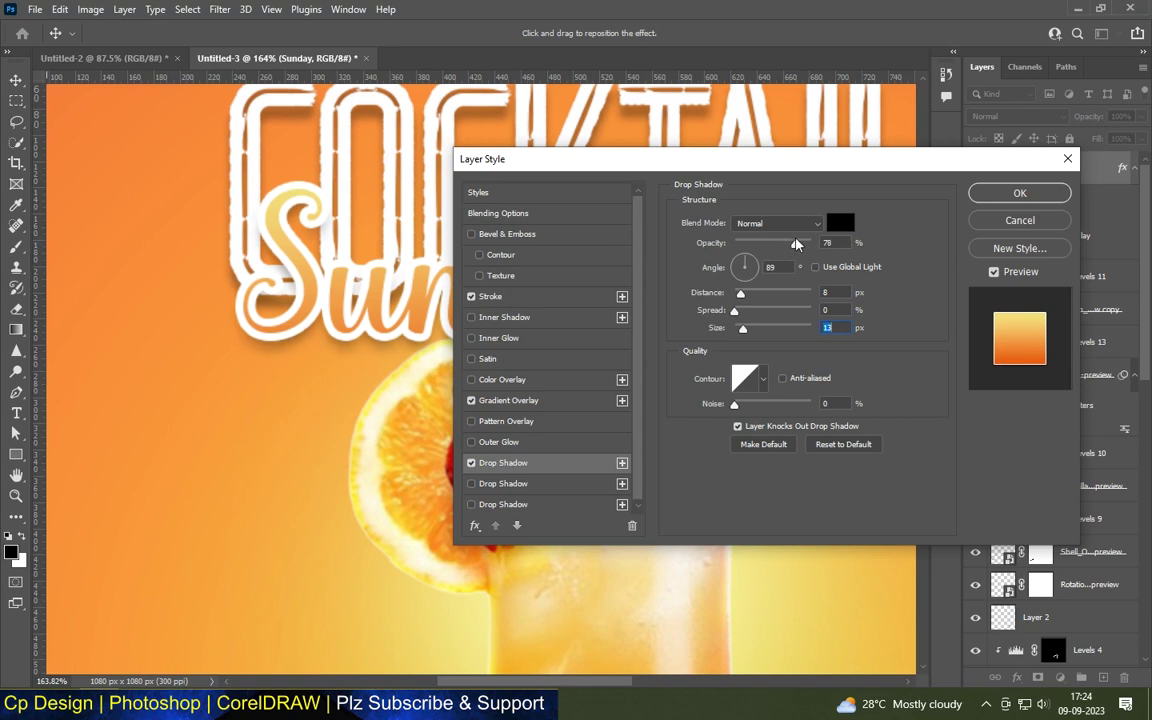
pyautogui.click(1000, 190)
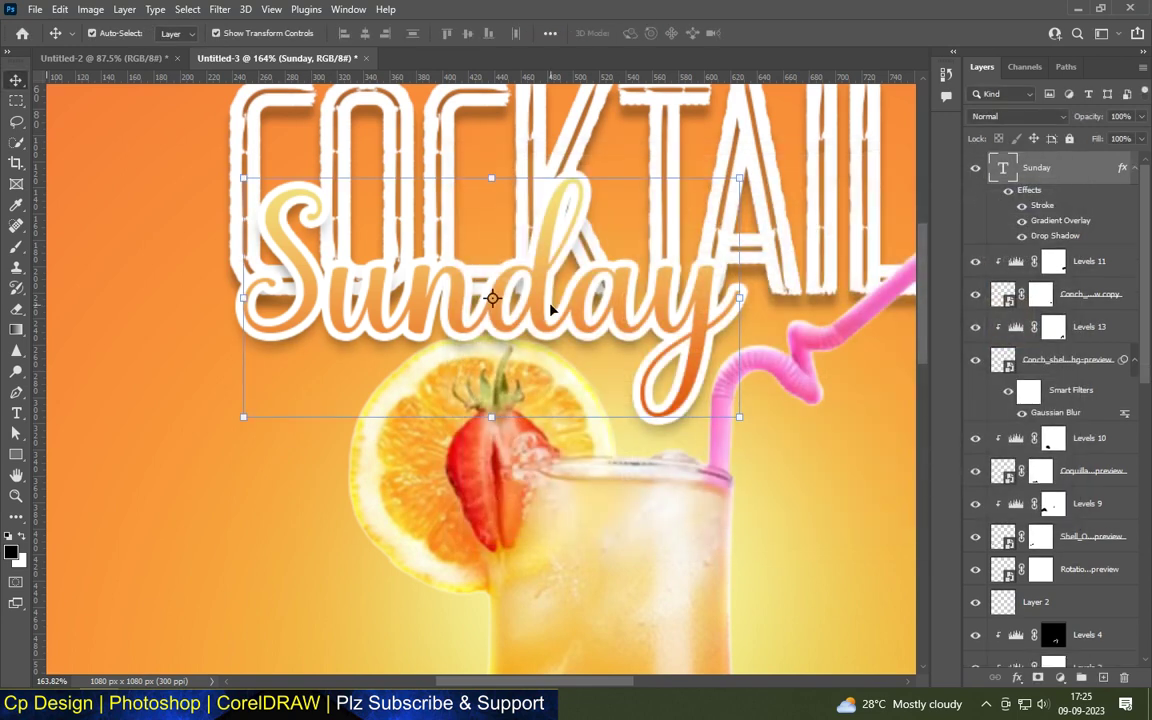
# Scale the Sunday script down to about 84% and nudge it slightly lower.
pyautogui.scroll(-5, 563, 238)
pyautogui.scroll(1, 540, 250)
pyautogui.scroll(3, 519, 280)
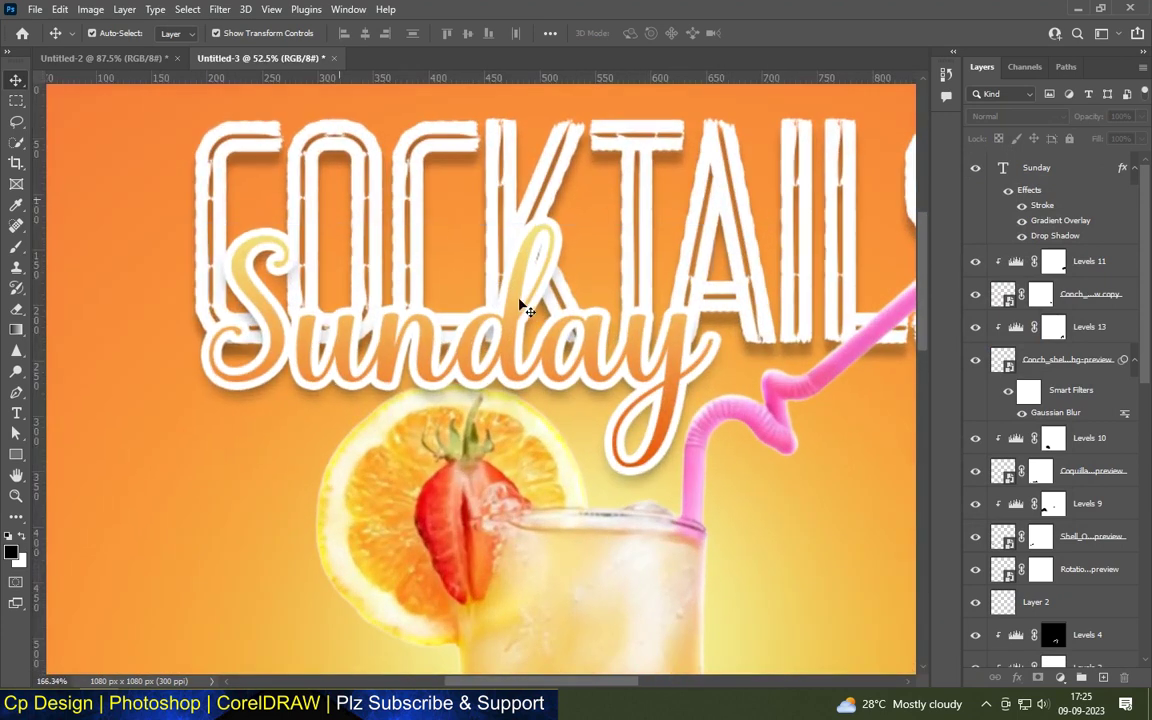
pyautogui.scroll(1, 474, 242)
pyautogui.moveTo(461, 467); pyautogui.dragTo(460, 463)
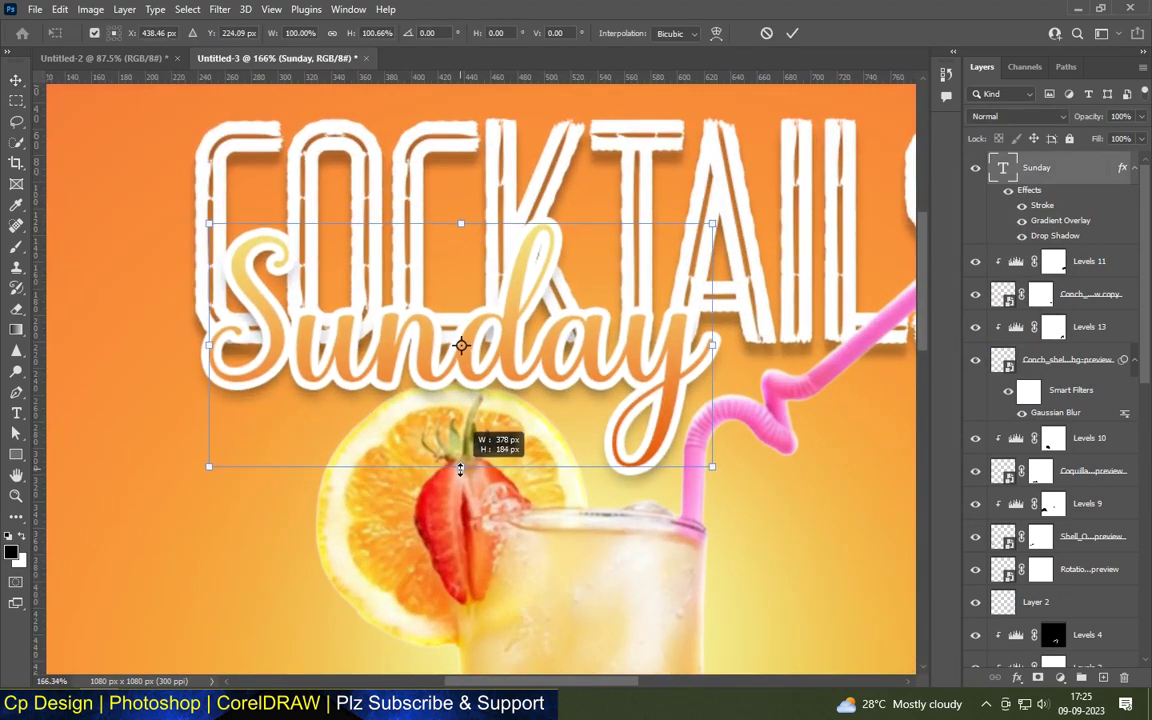
pyautogui.moveTo(461, 470); pyautogui.dragTo(468, 424)
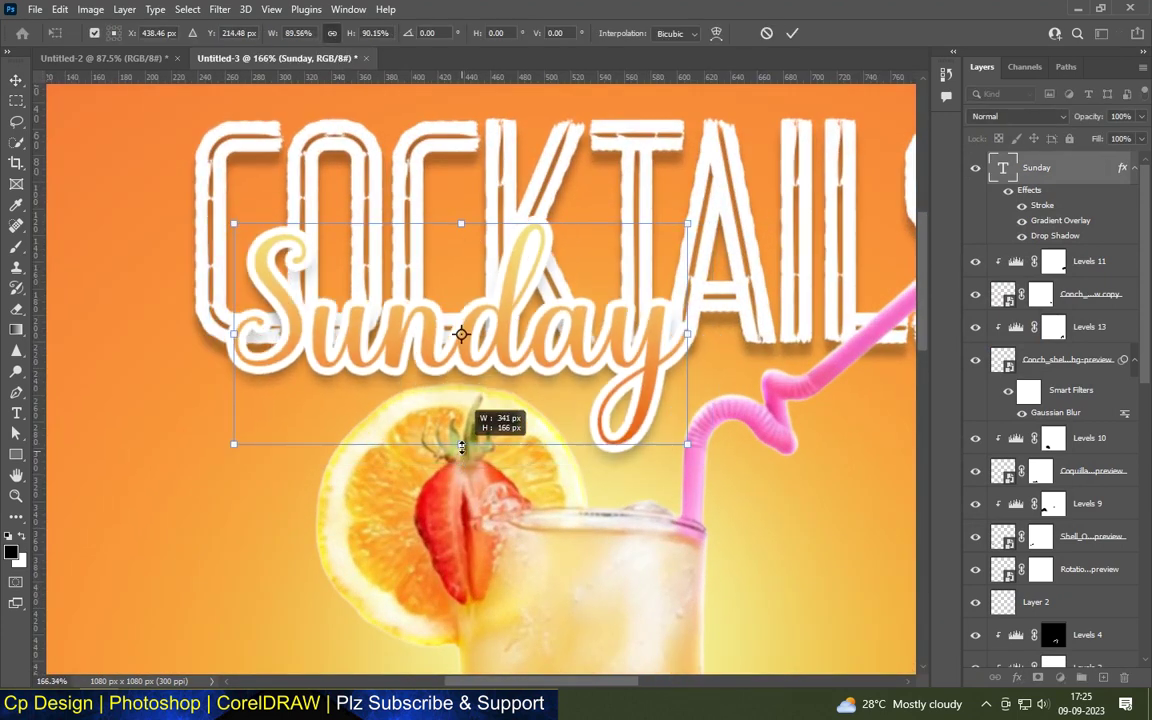
pyautogui.moveTo(568, 323); pyautogui.dragTo(569, 331)
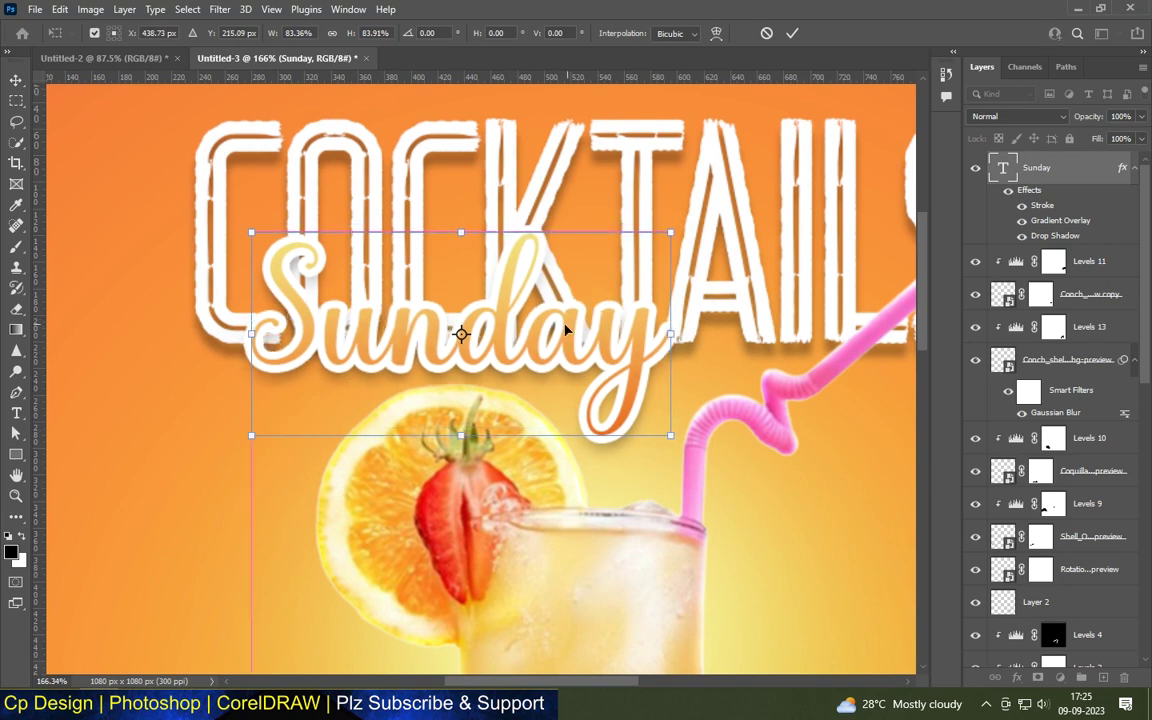
pyautogui.scroll(-1, 478, 303)
pyautogui.scroll(-3, 478, 303)
pyautogui.press('Return')
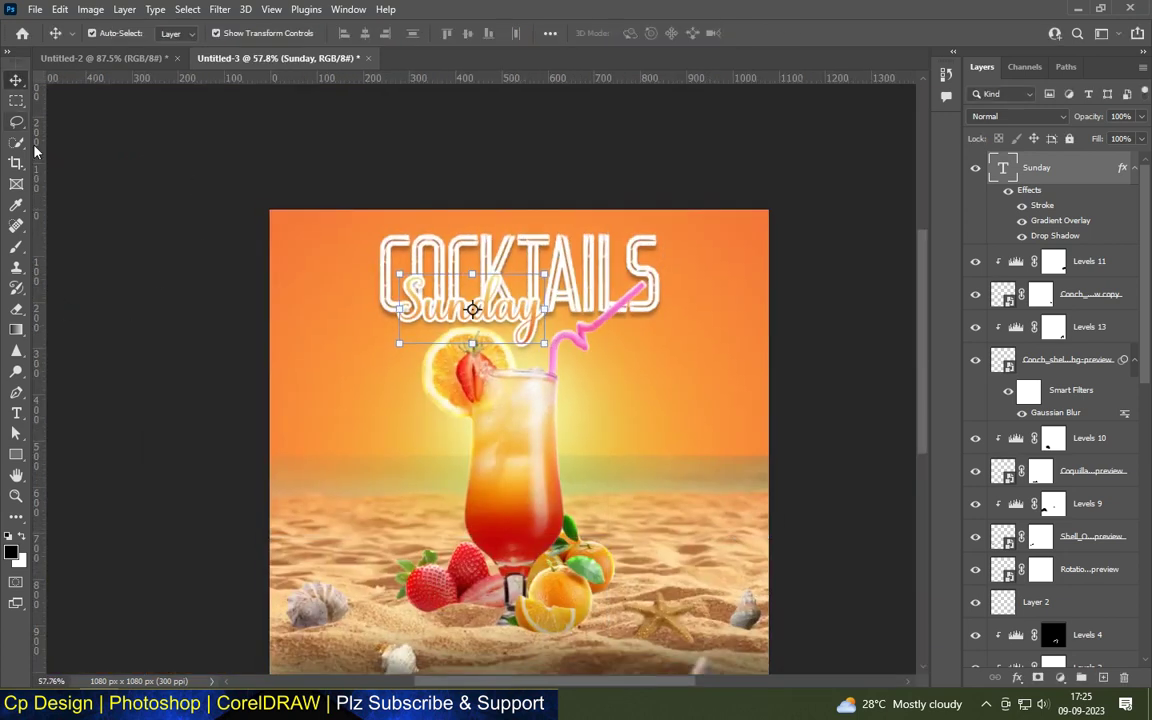
# Deselect Sunday and drag the placed palm-leaf image toward the upper right.
pyautogui.scroll(-2, 283, 219)
pyautogui.click(712, 301)
pyautogui.scroll(2, 373, 334)
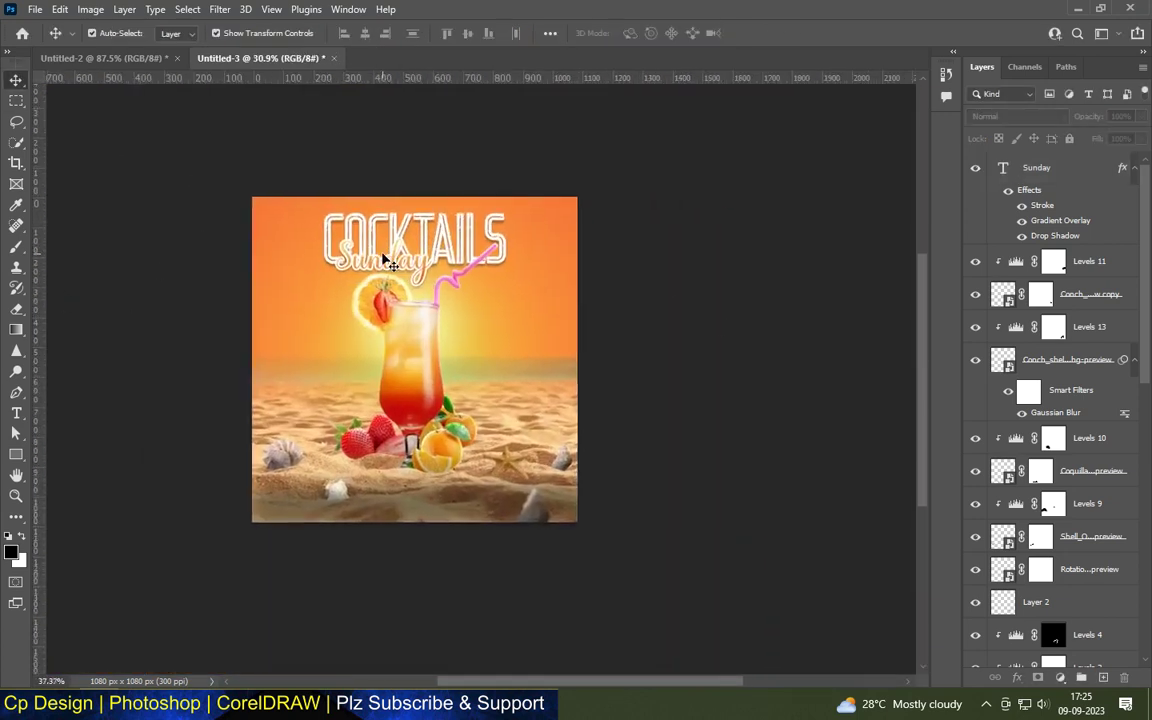
pyautogui.moveTo(755, 340); pyautogui.dragTo(700, 330)
# Commit the palm-leaf image along the poster's upper-right edge and select its layer.
pyautogui.moveTo(482, 372)
pyautogui.mouseDown()
pyautogui.moveTo(620, 320)
pyautogui.moveTo(622, 288)
pyautogui.mouseUp()
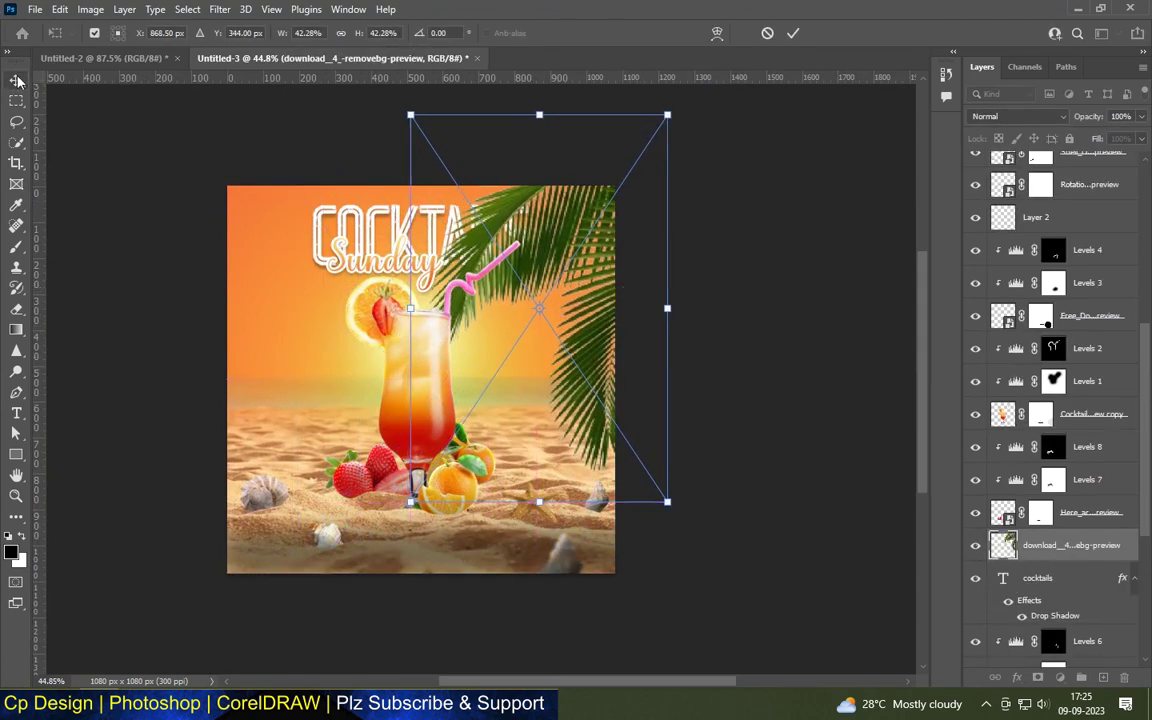
pyautogui.press('Return')
pyautogui.scroll(-1, 698, 257)
pyautogui.scroll(2, 493, 226)
pyautogui.moveTo(560, 260); pyautogui.dragTo(560, 232)
pyautogui.click(740, 320)
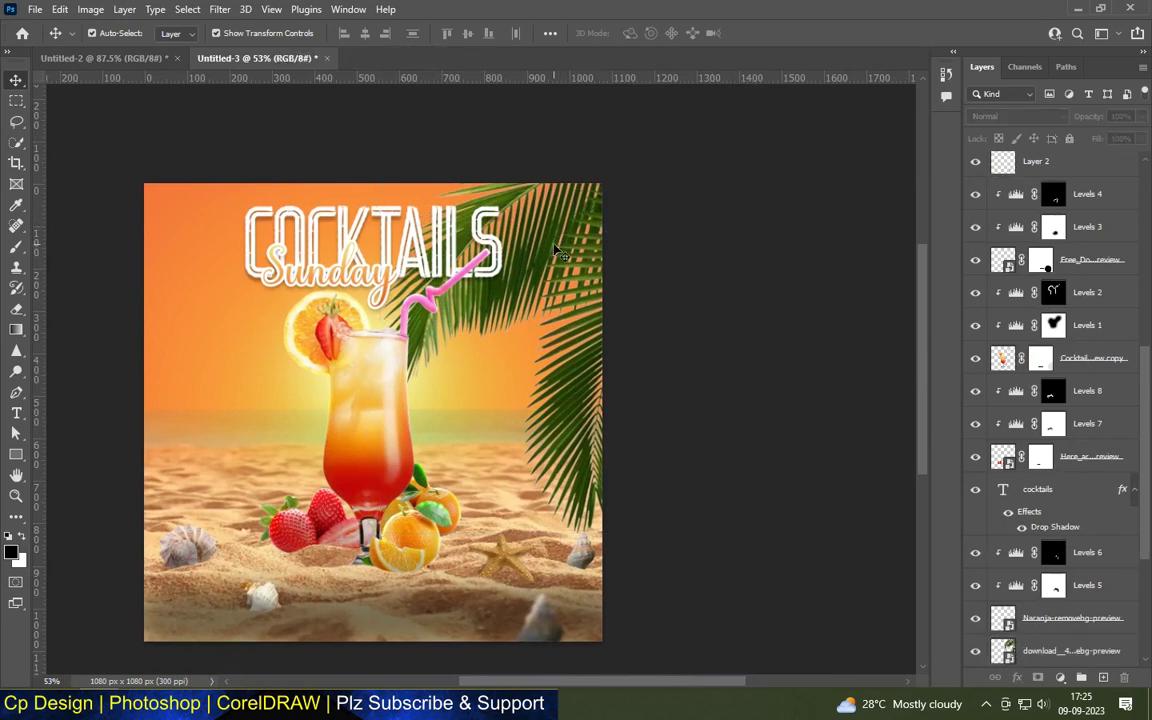
pyautogui.click(560, 248)
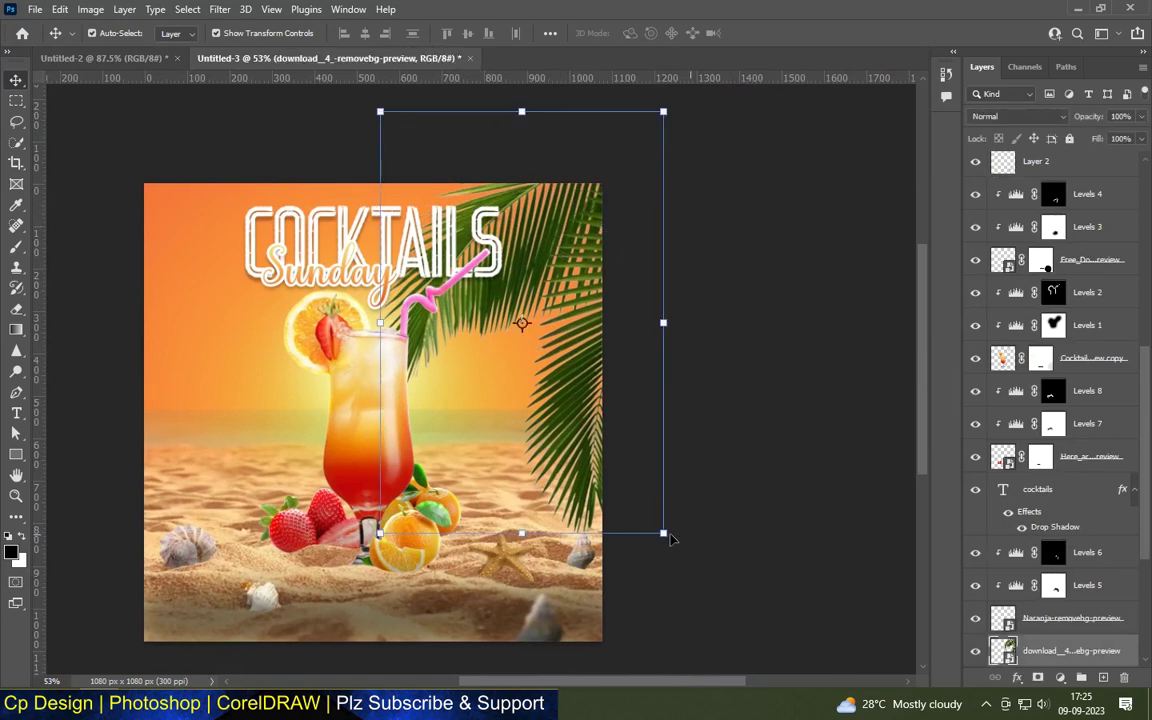
pyautogui.click(1060, 678)
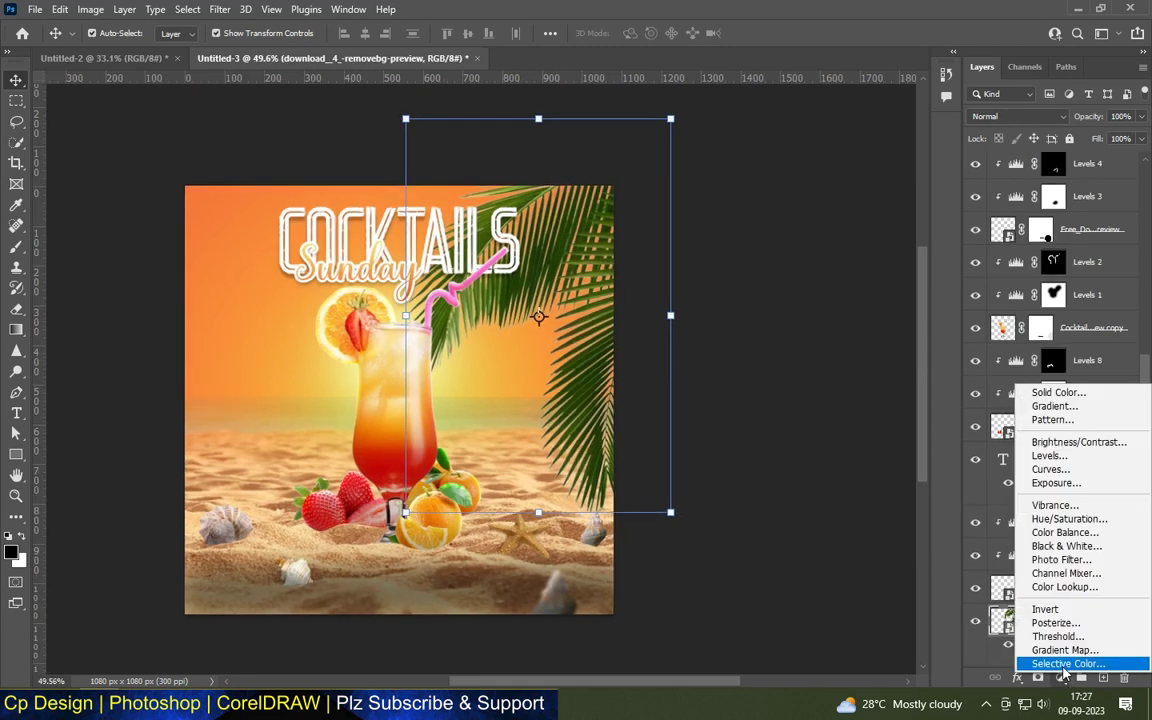
# Clip a Color Balance layer to the palm leaves with Red +55 and Yellow −36.
pyautogui.click(1050, 533)
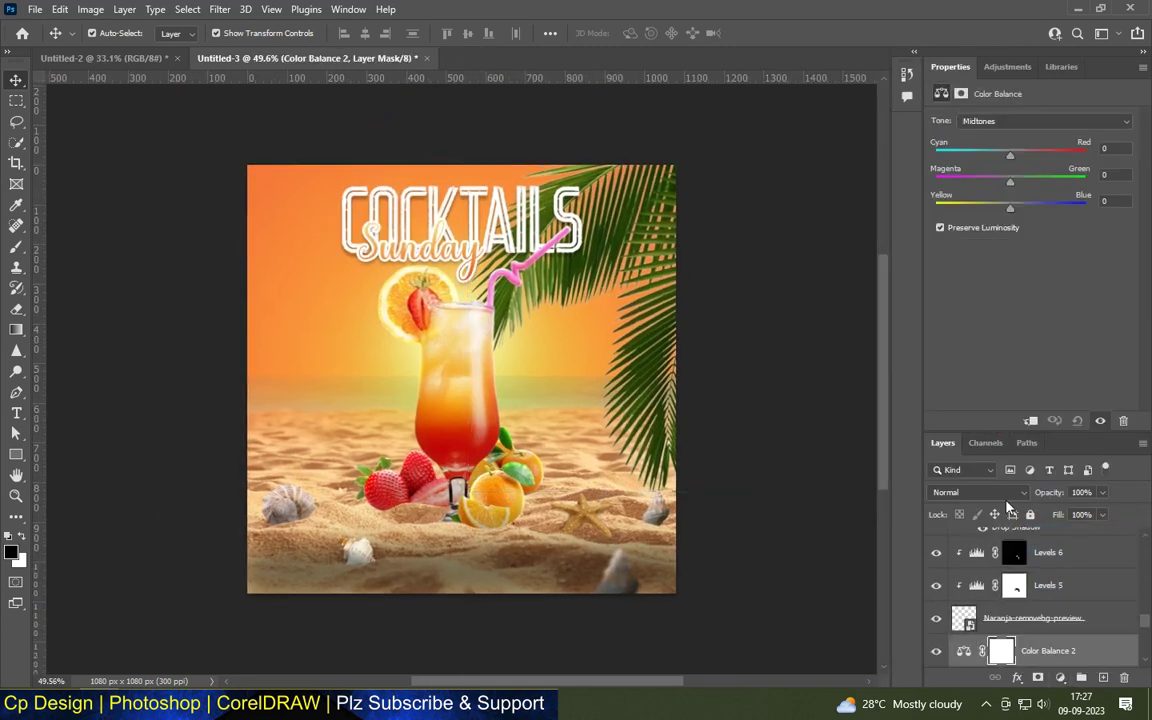
pyautogui.click(1024, 422)
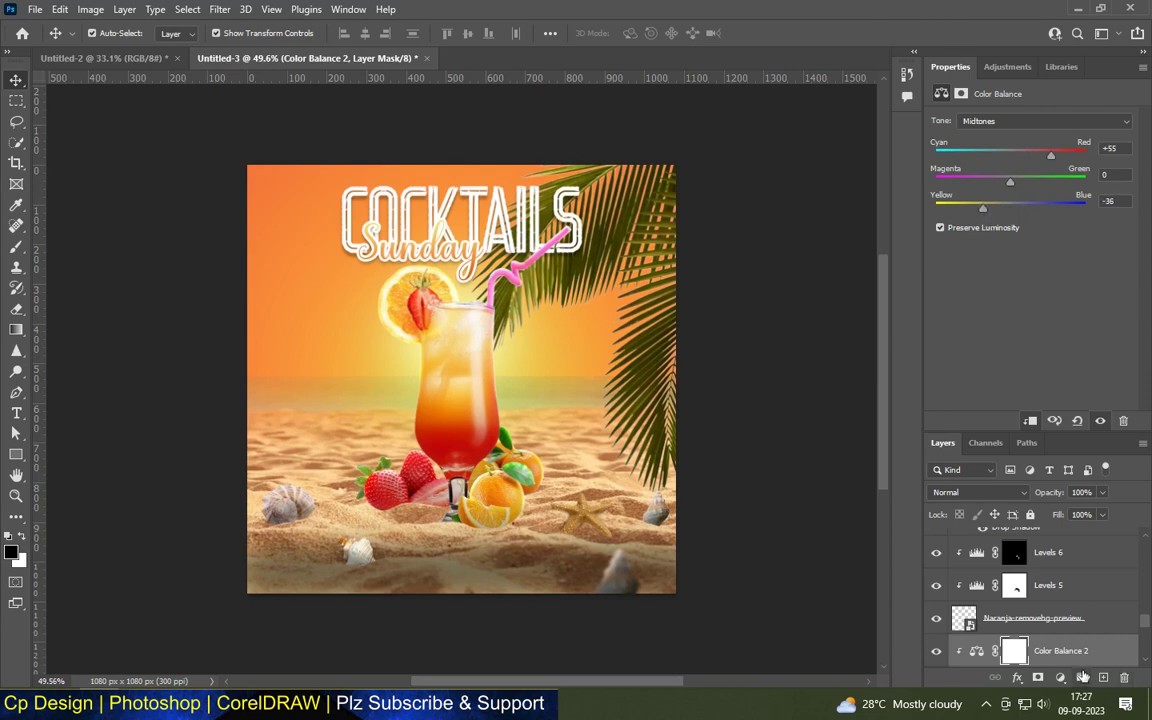
pyautogui.scroll(-5, 1024, 620)
pyautogui.scroll(-5, 1024, 620)
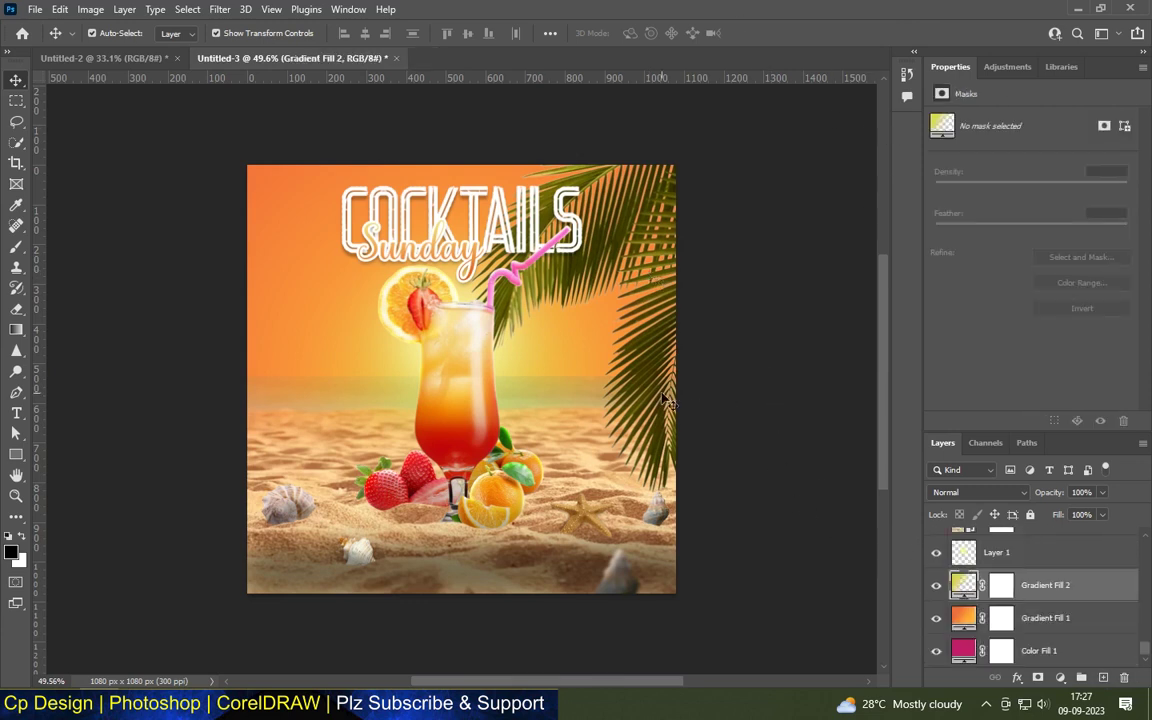
pyautogui.click(650, 278)
pyautogui.scroll(3, 1024, 620)
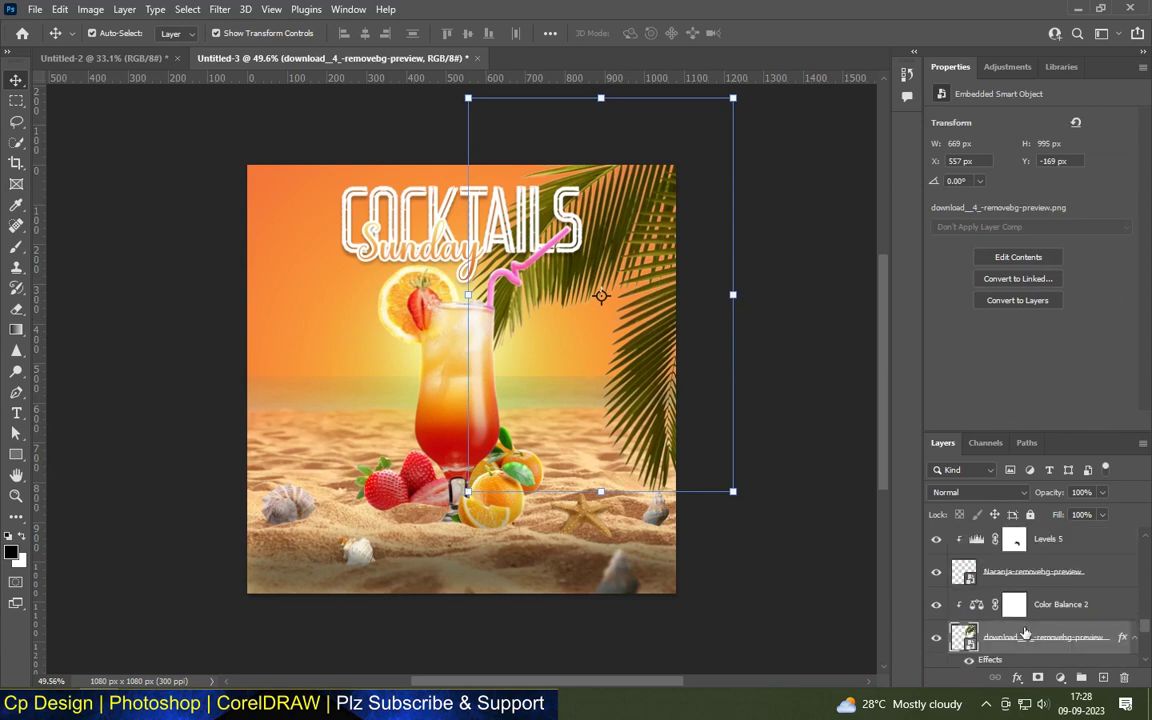
# Apply a 5.8-pixel Gaussian Blur to the right-side palm leaves.
pyautogui.click(219, 9)
pyautogui.moveTo(240, 172)
pyautogui.click(450, 274)
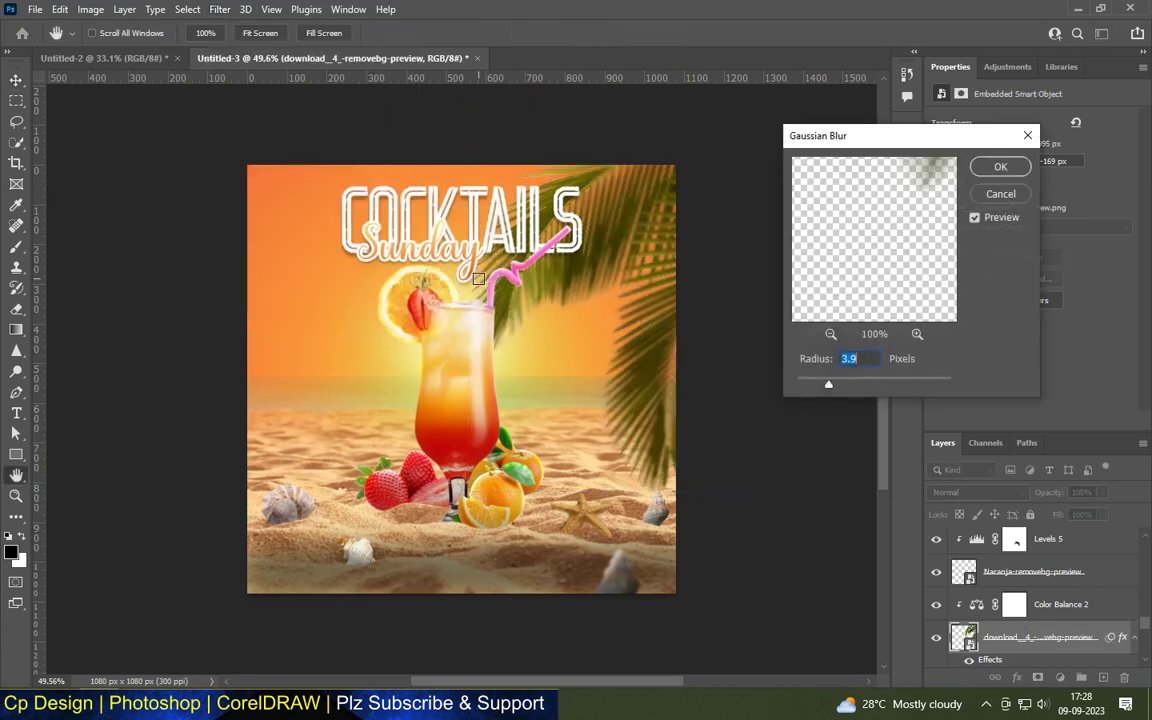
pyautogui.moveTo(837, 387); pyautogui.dragTo(837, 389)
pyautogui.click(990, 167)
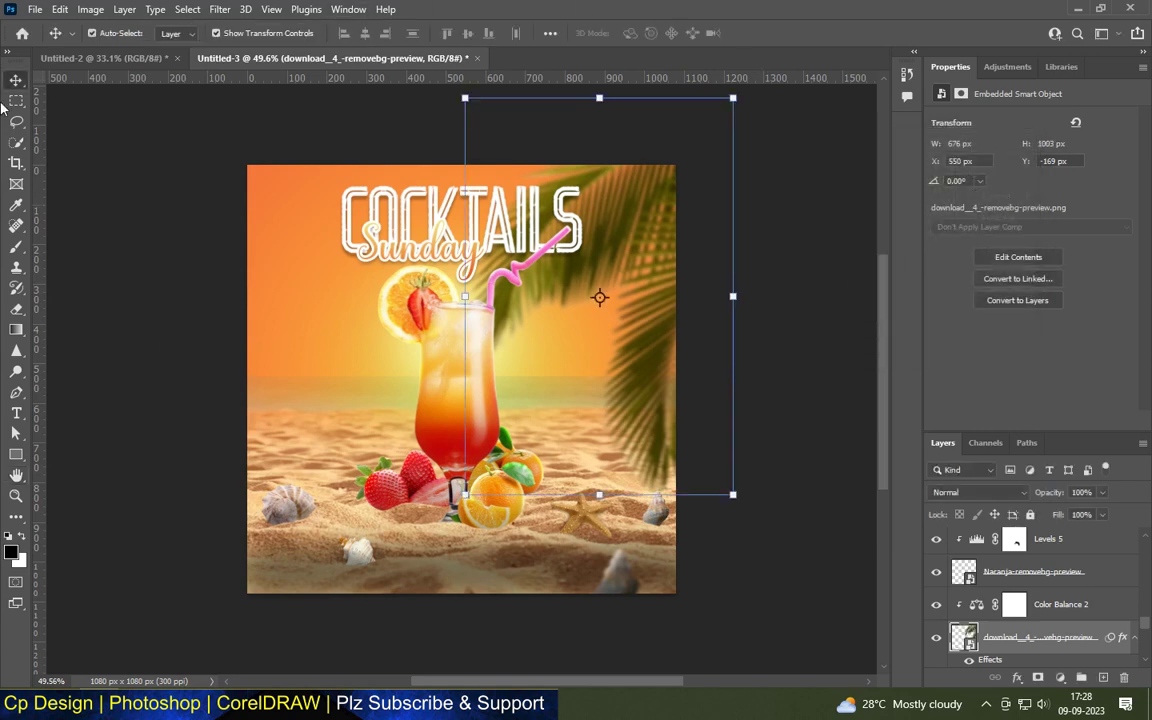
pyautogui.moveTo(378, 8); pyautogui.dragTo(309, 313)
# Flip the new leaves horizontally, then scale, rotate and fit them into the top-left corner.
pyautogui.moveTo(541, 325); pyautogui.dragTo(297, 288)
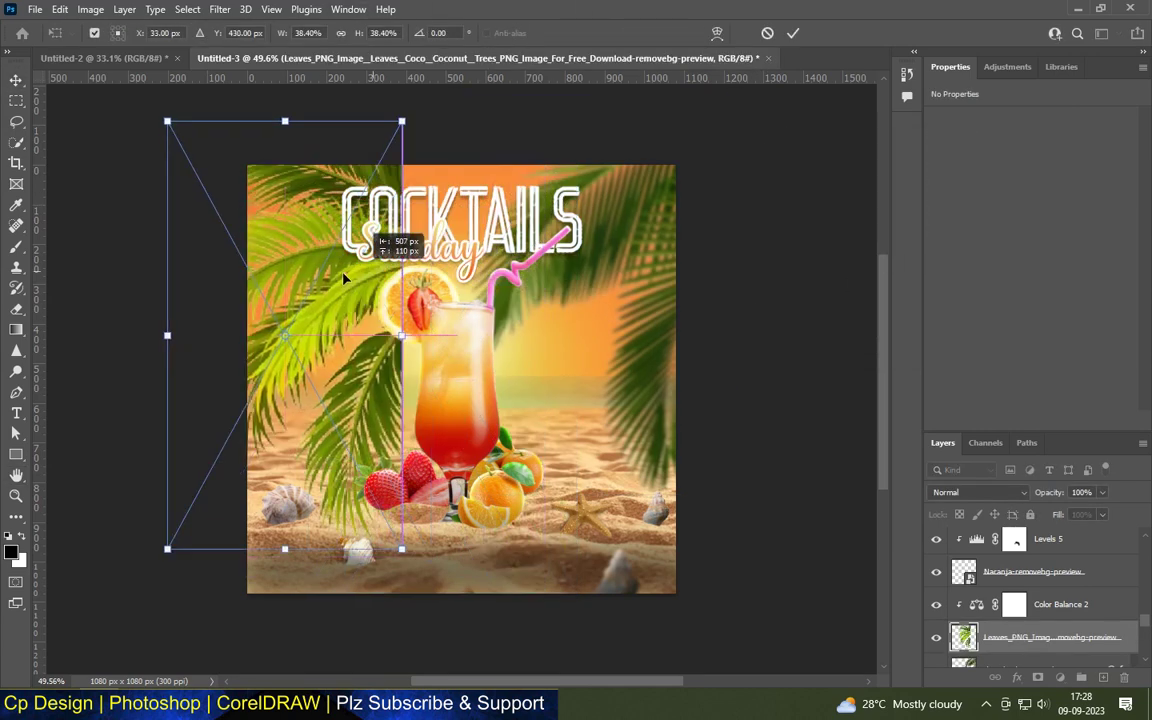
pyautogui.rightClick(300, 285)
pyautogui.click(346, 575)
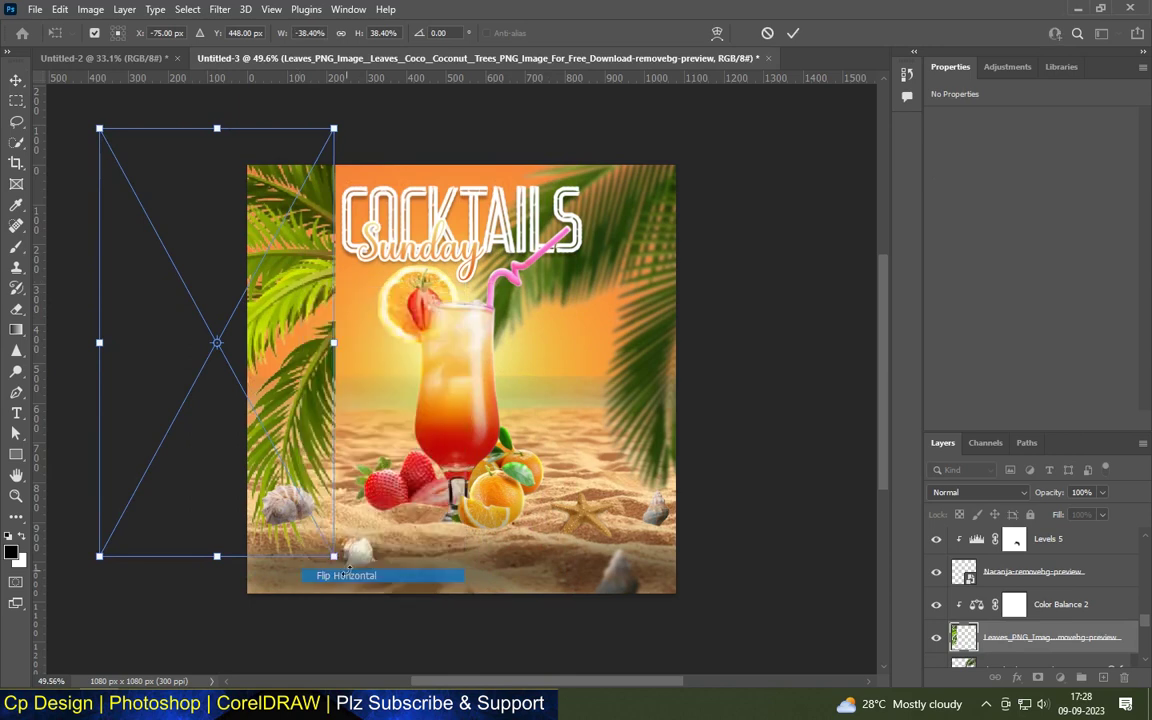
pyautogui.moveTo(276, 292)
pyautogui.mouseDown()
pyautogui.moveTo(434, 316)
pyautogui.moveTo(414, 309)
pyautogui.mouseUp()
pyautogui.moveTo(350, 565); pyautogui.dragTo(300, 358)
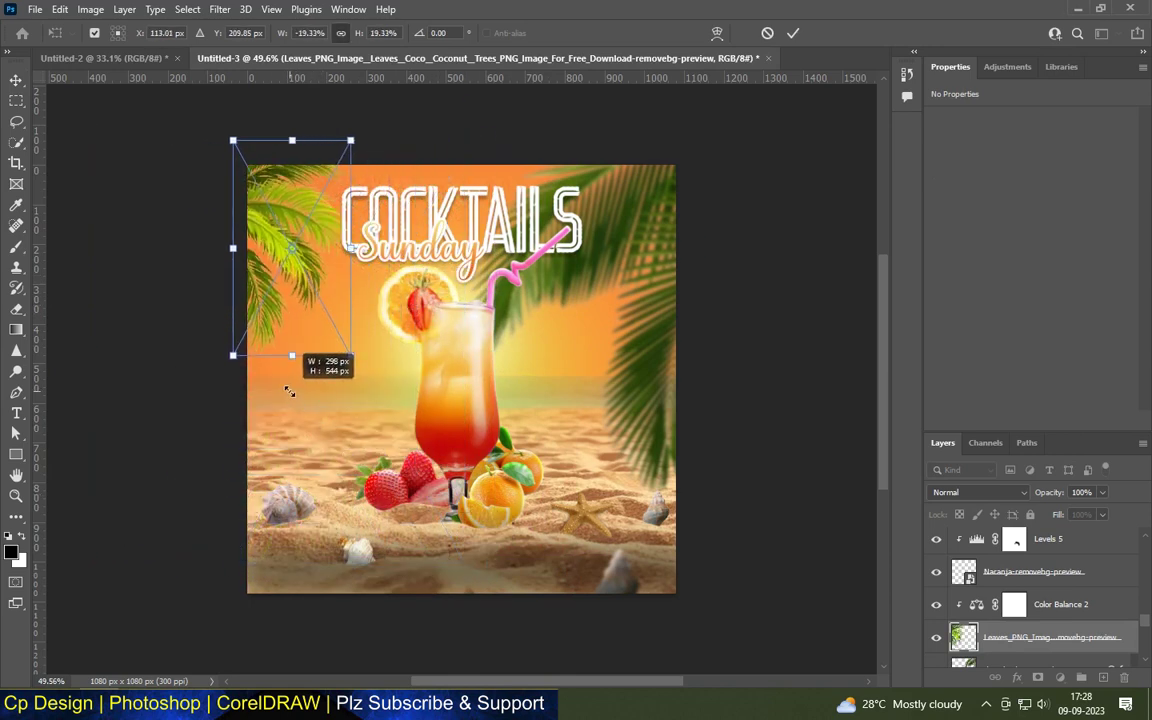
pyautogui.moveTo(378, 361)
pyautogui.mouseDown()
pyautogui.moveTo(362, 372)
pyautogui.moveTo(356, 440)
pyautogui.mouseUp()
pyautogui.moveTo(293, 248); pyautogui.dragTo(298, 226)
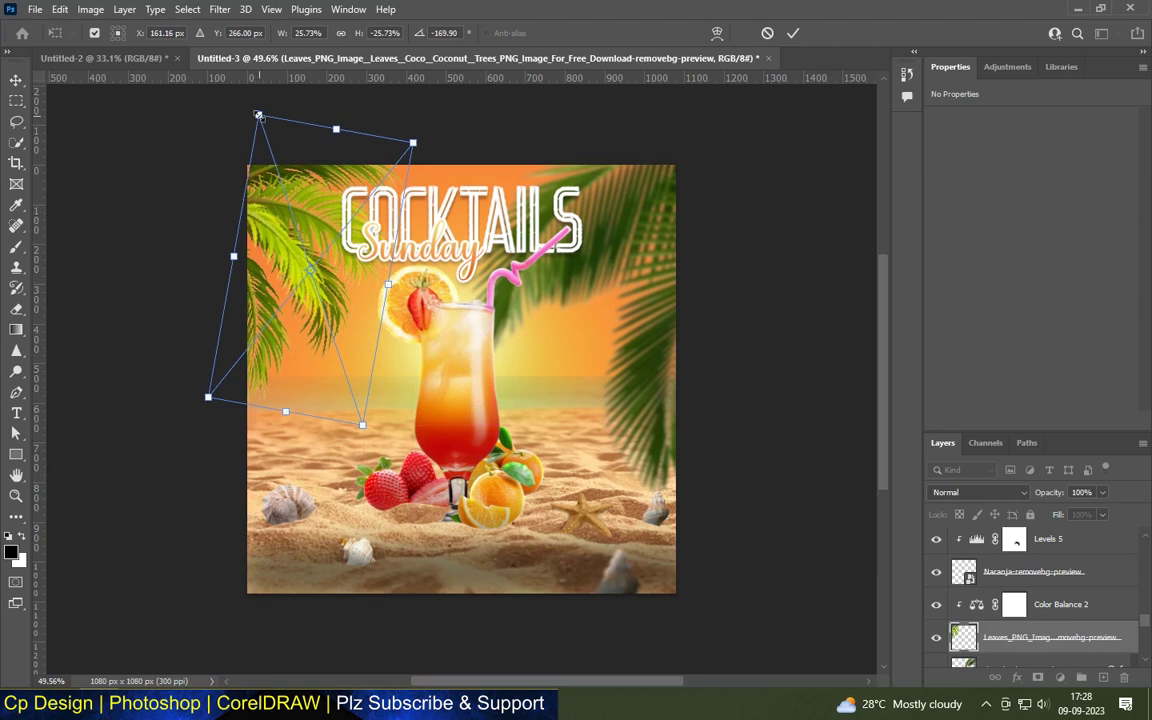
pyautogui.moveTo(298, 226)
pyautogui.mouseDown()
pyautogui.moveTo(263, 200)
pyautogui.moveTo(255, 209)
pyautogui.mouseUp()
pyautogui.press('Return')
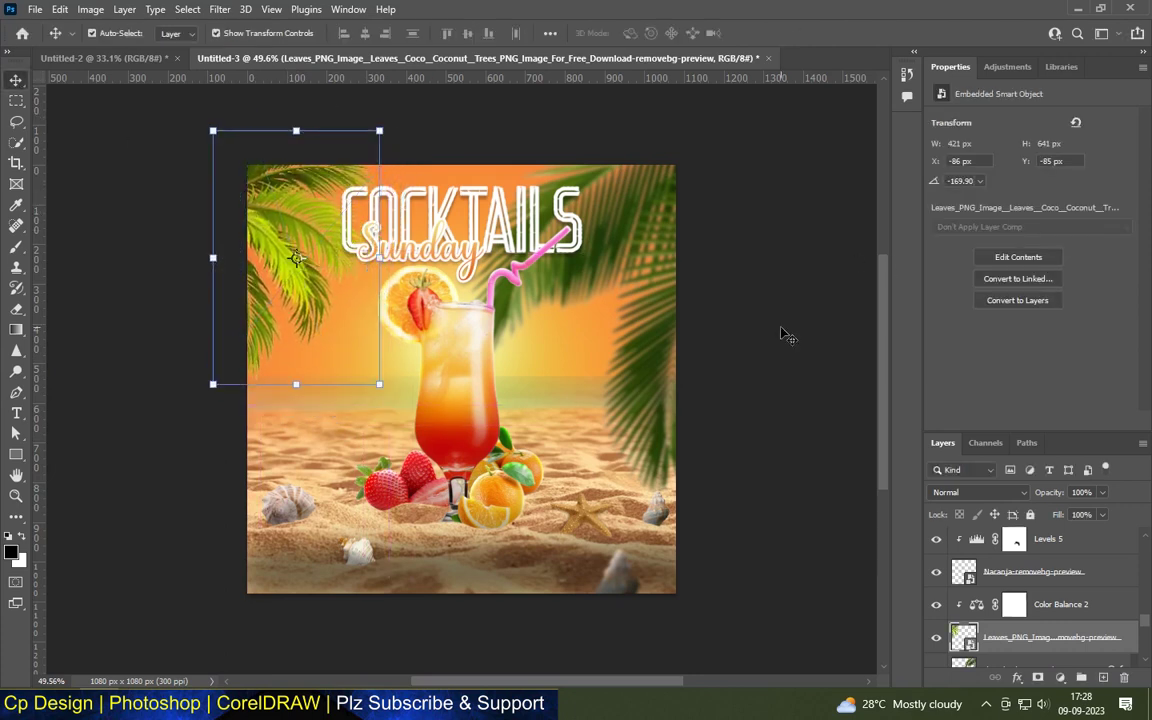
# Add a Color Balance adjustment layer for the new top-left leaves.
pyautogui.scroll(1, 350, 263)
pyautogui.click(266, 268)
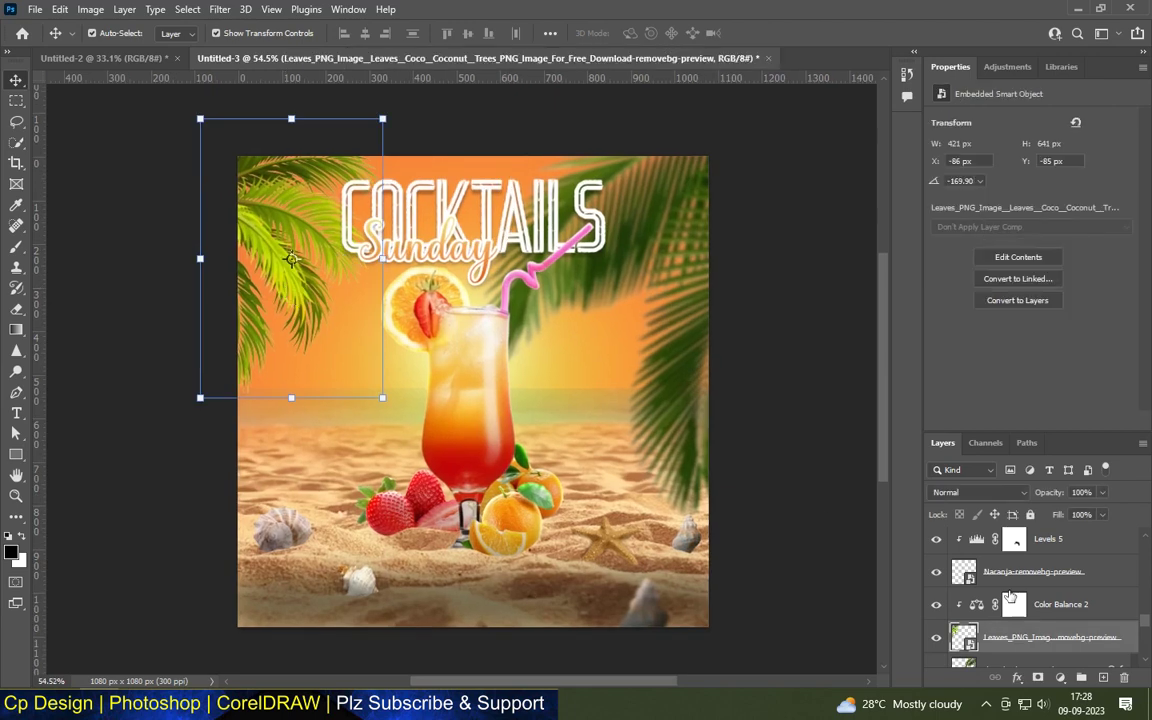
pyautogui.click(1041, 677)
pyautogui.click(1064, 538)
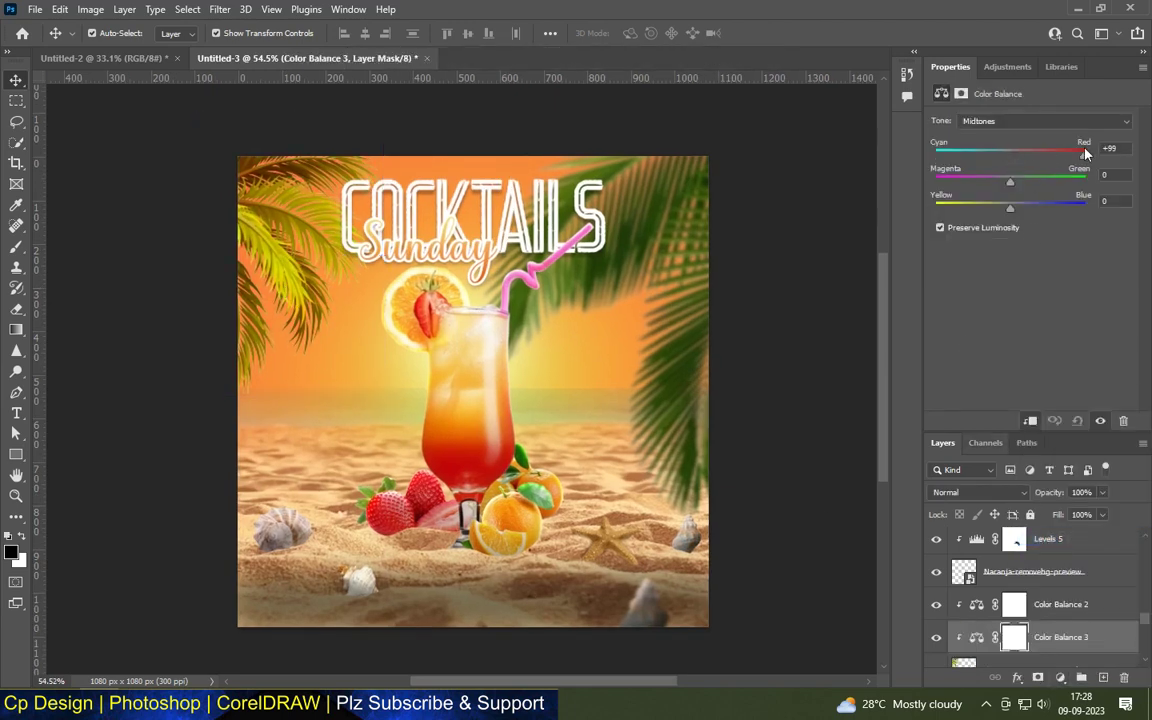
# Shift Color Balance 3 toward yellow and clip Color Balance 3 and 2 to the layers below.
pyautogui.moveTo(1010, 208); pyautogui.dragTo(974, 208)
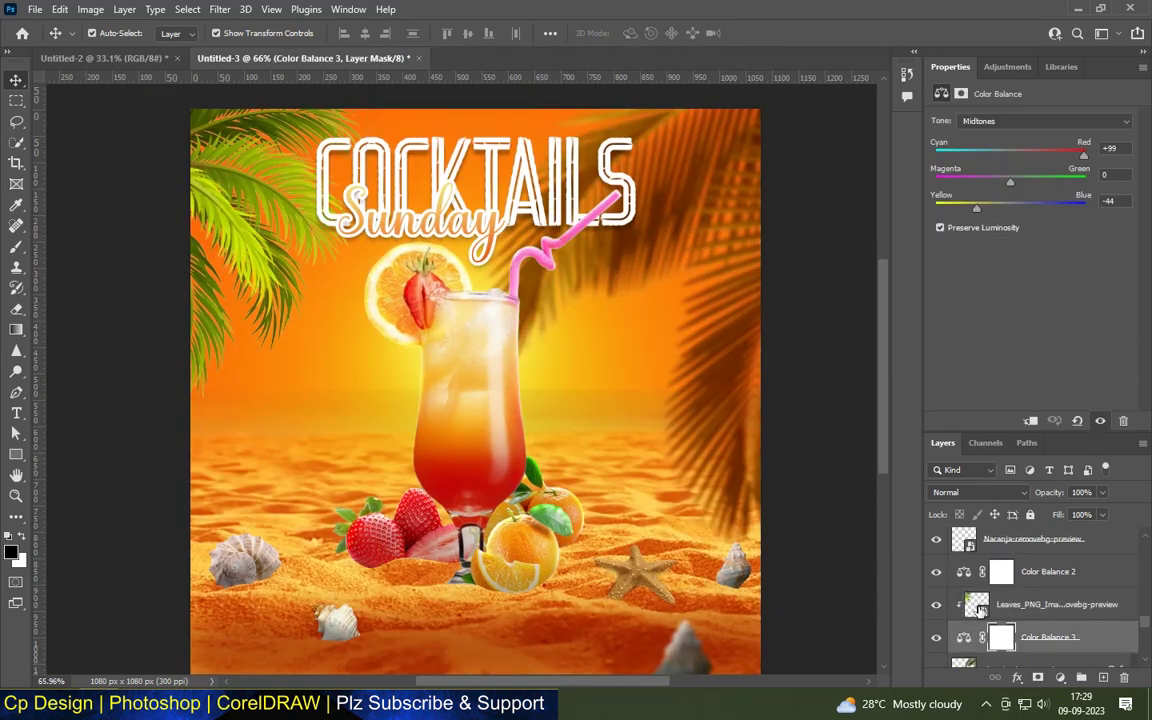
pyautogui.click(1031, 422)
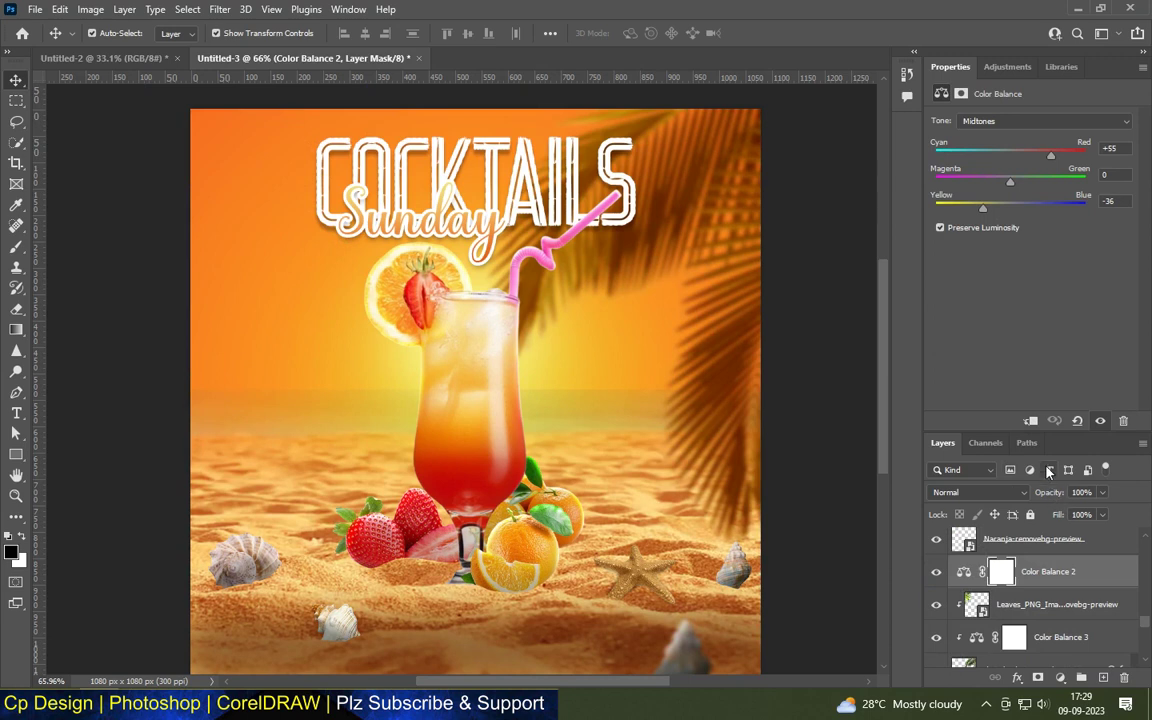
pyautogui.click(1031, 421)
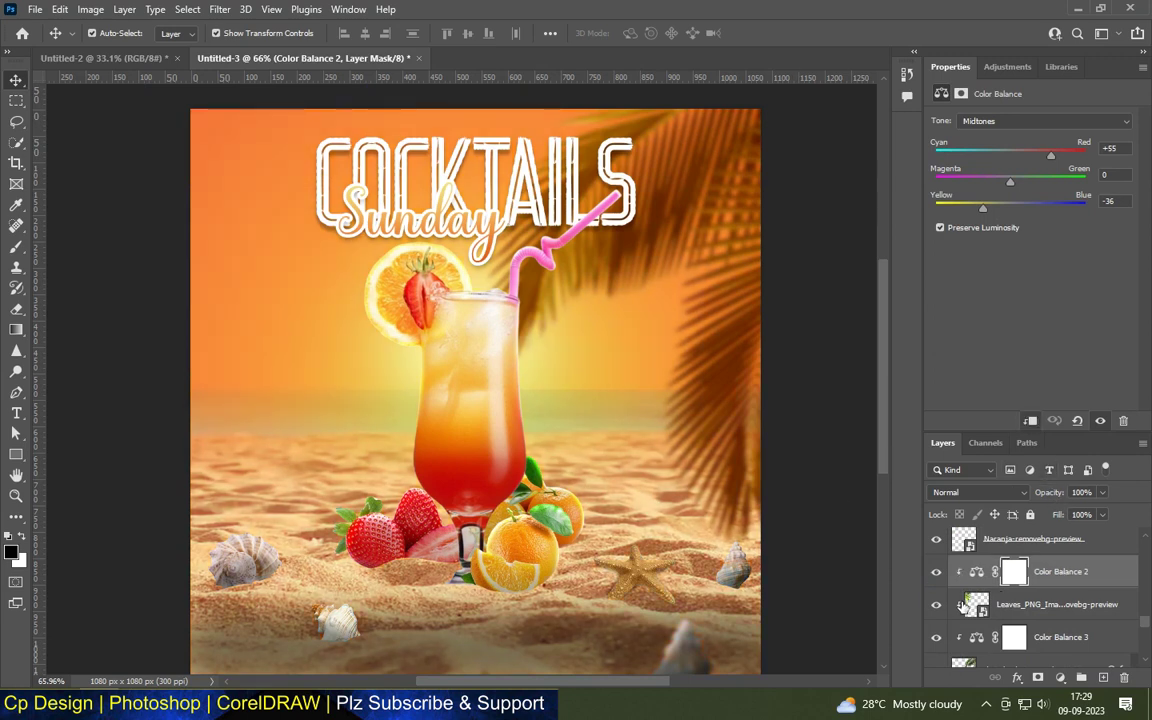
pyautogui.scroll(-3, 398, 342)
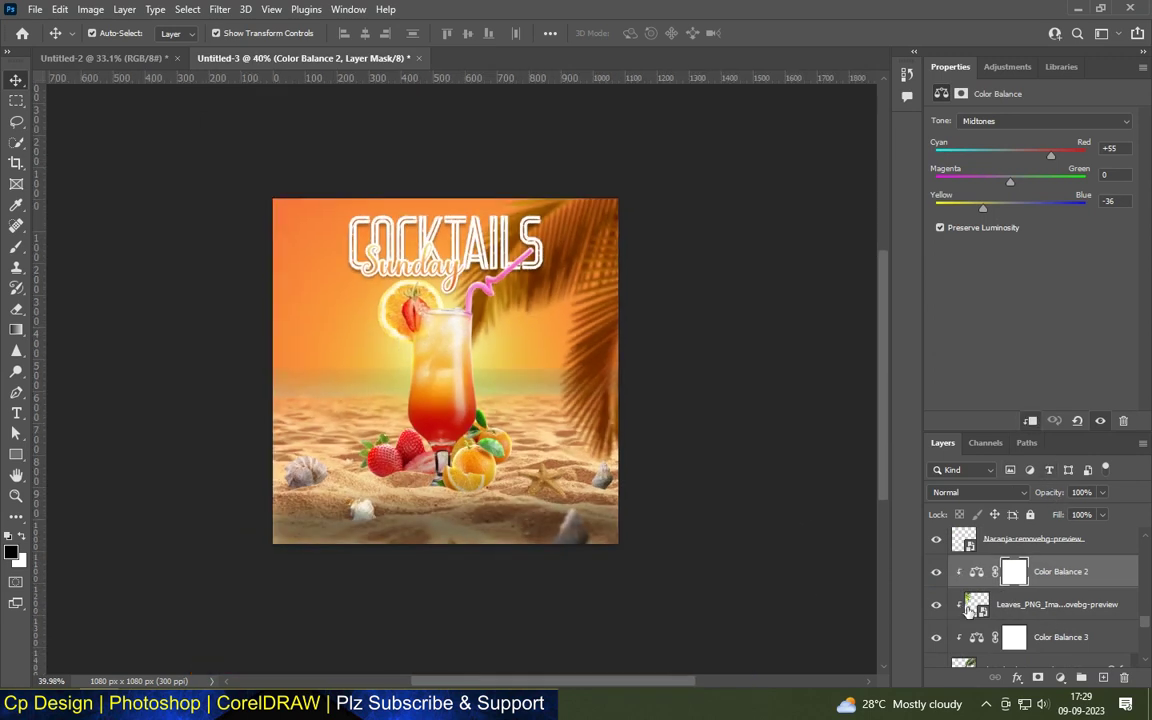
# Release the left palm leaves layer from its clipping mask.
pyautogui.click(970, 608)
pyautogui.rightClick(969, 610)
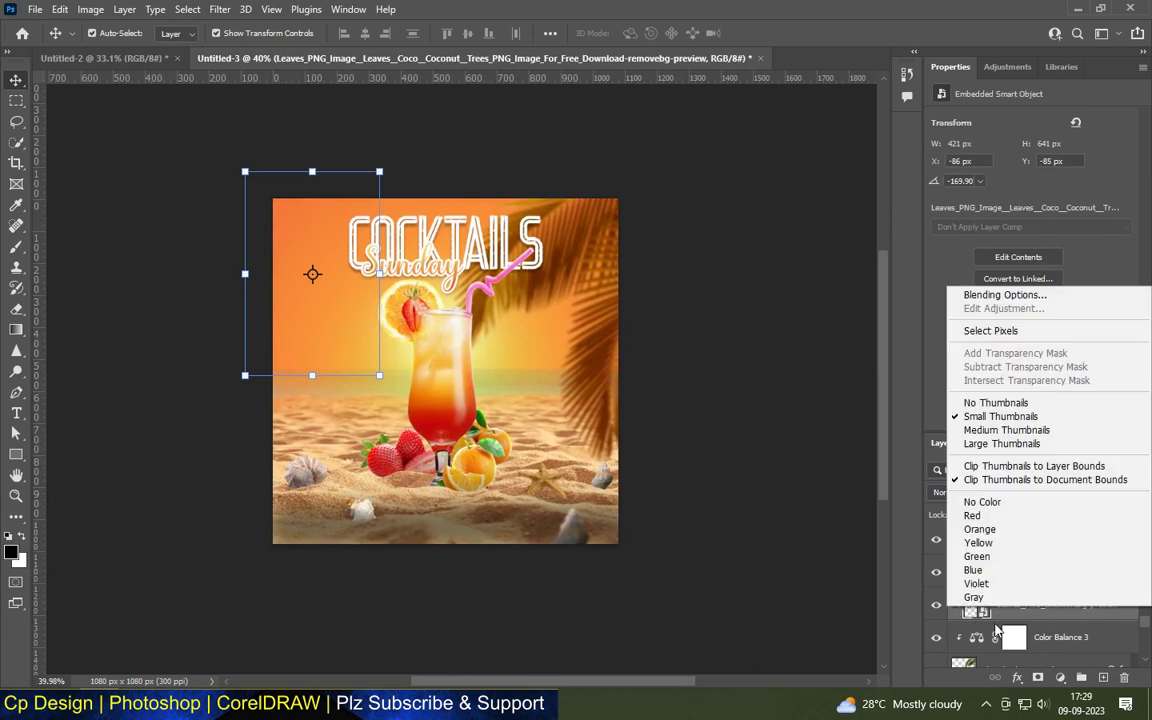
pyautogui.rightClick(1002, 604)
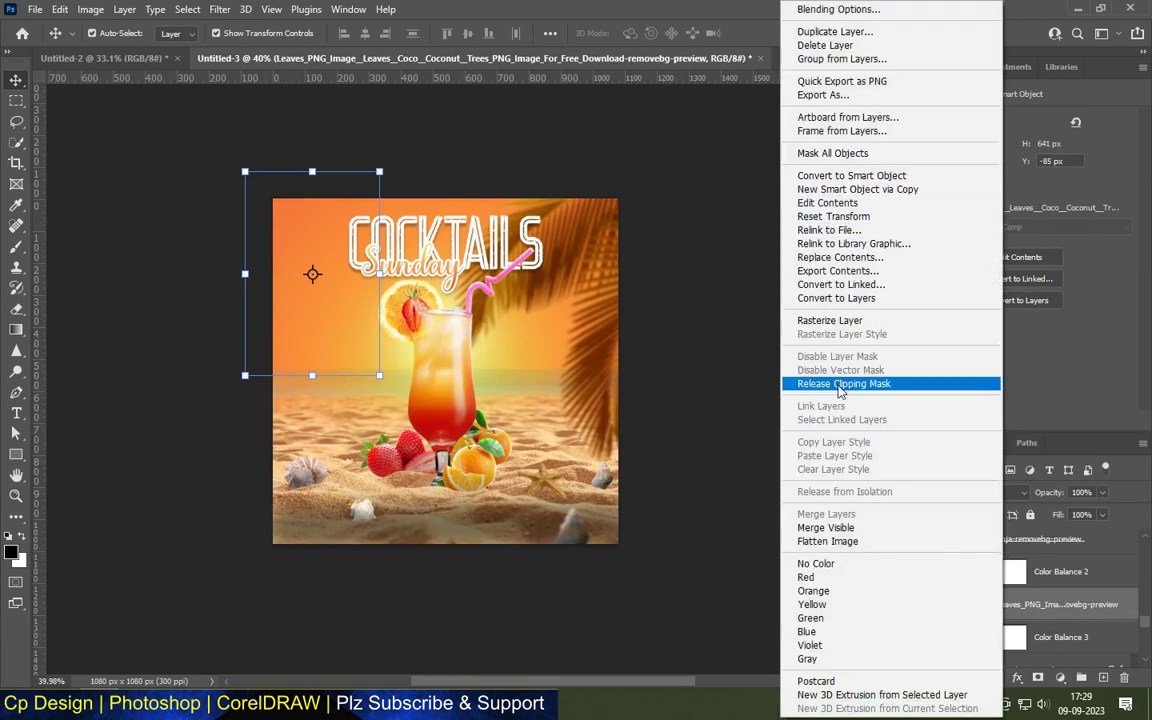
pyautogui.click(841, 384)
pyautogui.click(646, 245)
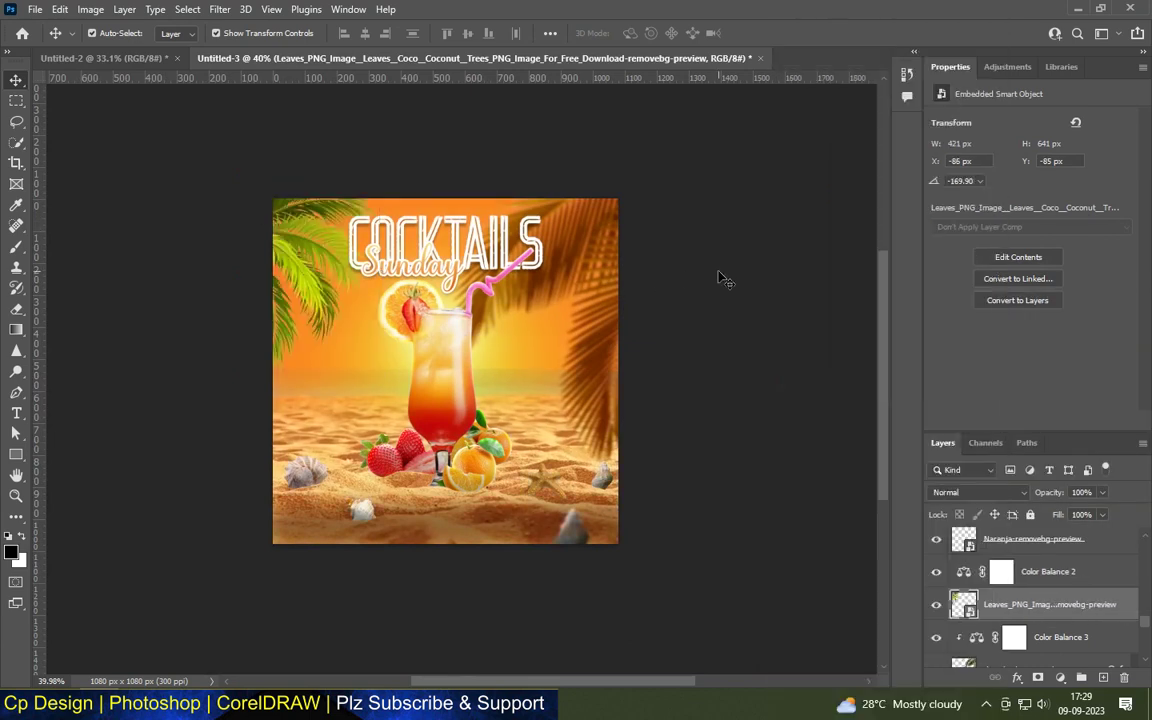
pyautogui.click(613, 333)
# Fine-tune Color Balance 3 slightly toward red and yellow.
pyautogui.scroll(3, 998, 598)
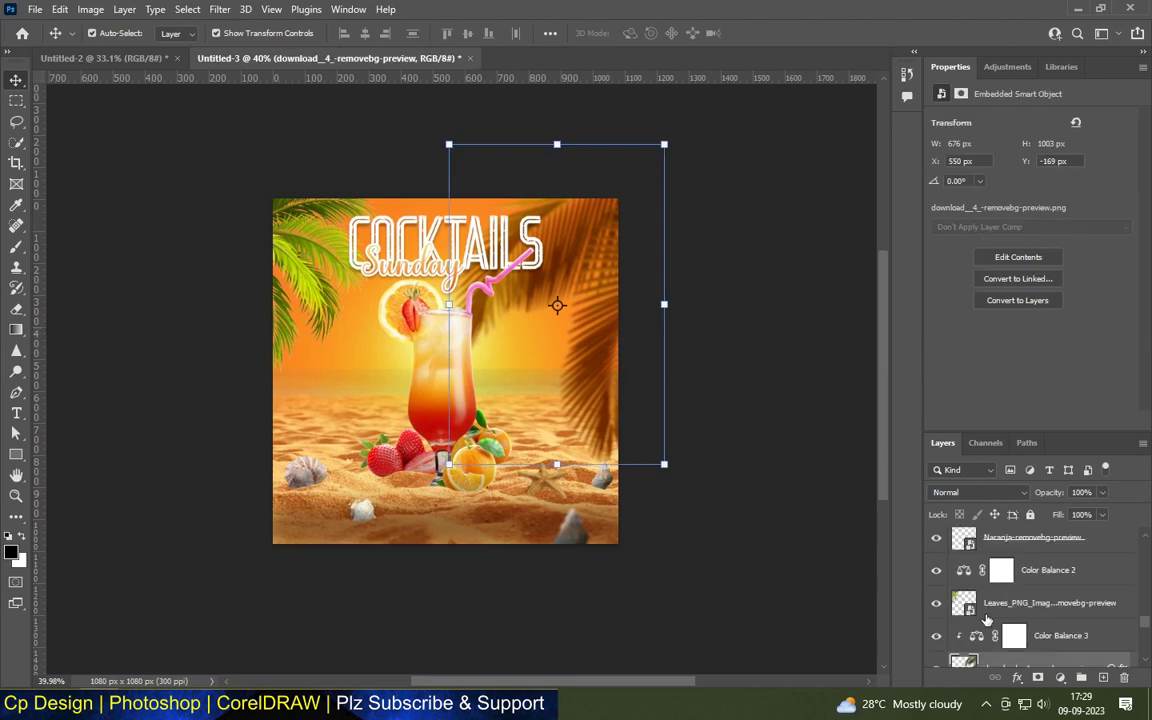
pyautogui.click(1060, 635)
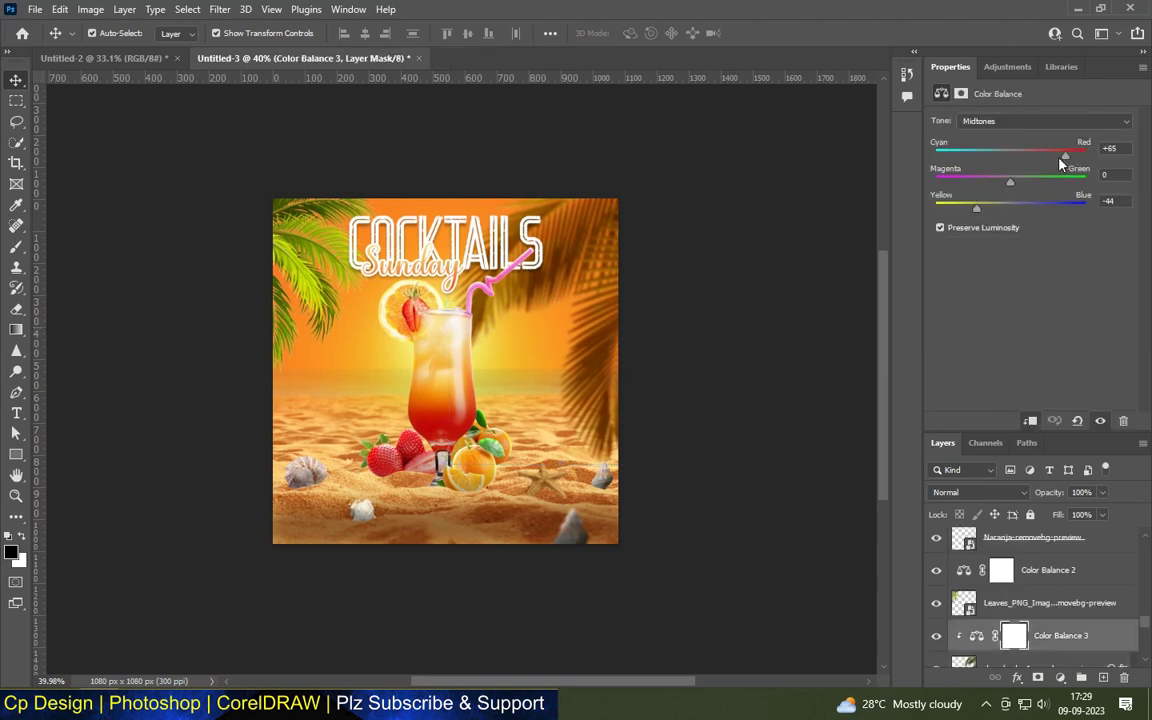
pyautogui.moveTo(1024, 163); pyautogui.dragTo(1026, 165)
pyautogui.moveTo(981, 214); pyautogui.dragTo(978, 212)
pyautogui.moveTo(1027, 162); pyautogui.dragTo(1021, 167)
# Clip Color Balance 2 to the palm leaves and shift it toward magenta.
pyautogui.click(283, 268)
pyautogui.click(1050, 570)
pyautogui.hotkey('ctrl', 'alt', 'g')
pyautogui.click(1015, 572)
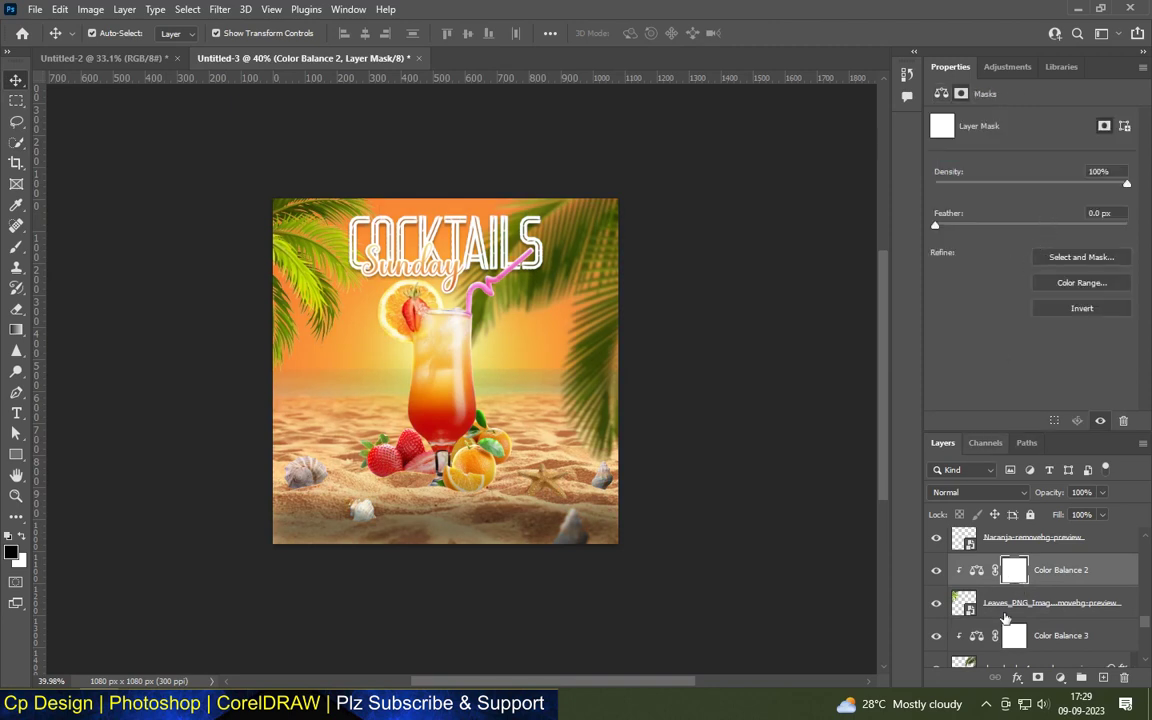
pyautogui.click(976, 570)
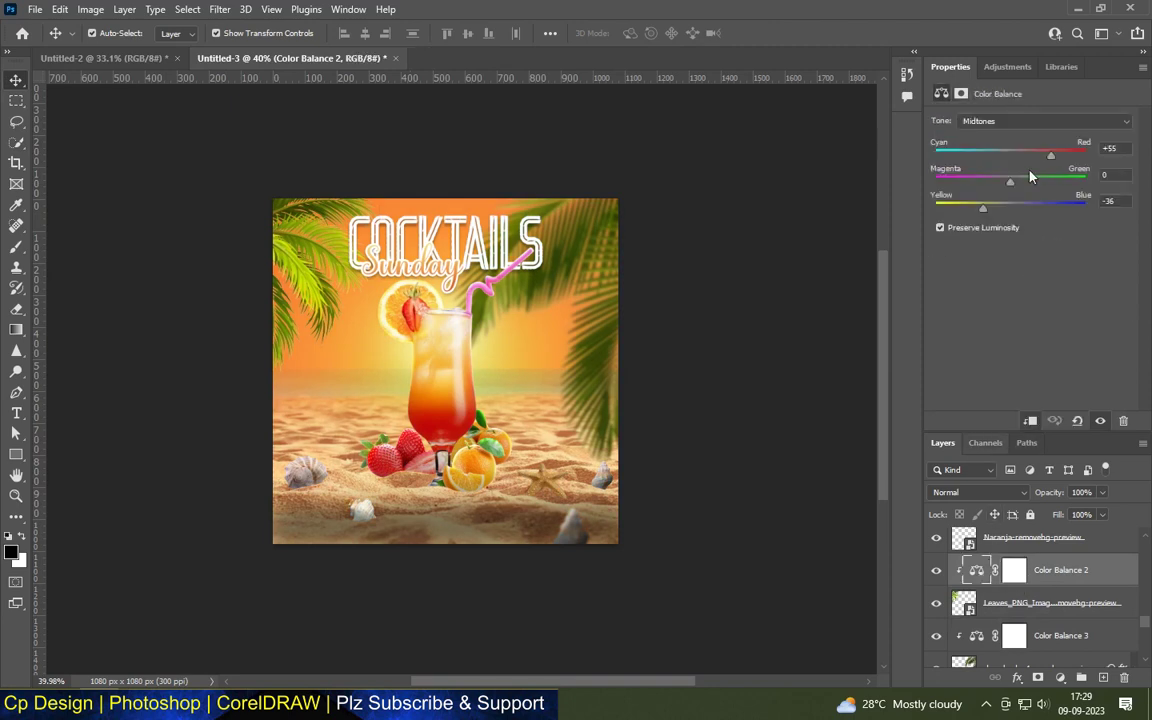
pyautogui.moveTo(1012, 188)
pyautogui.mouseDown()
pyautogui.moveTo(1041, 188)
pyautogui.moveTo(985, 192)
pyautogui.moveTo(989, 208)
pyautogui.mouseUp()
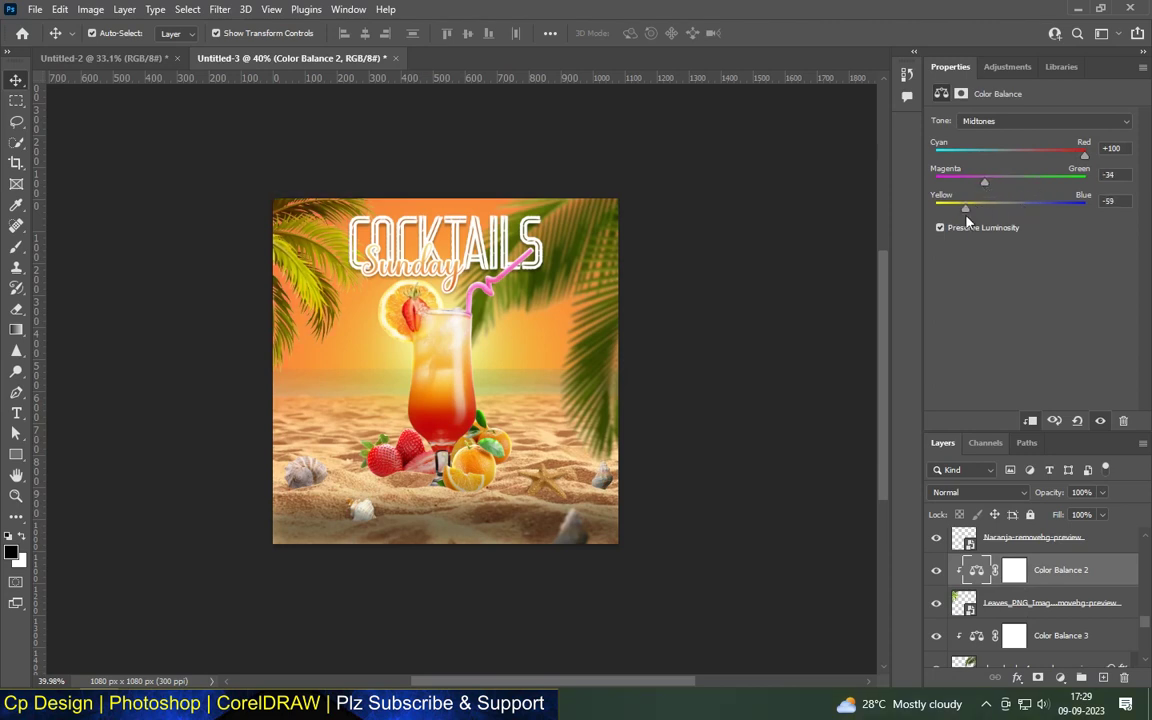
# Apply a Gaussian Blur smart filter to the left palm leaves.
pyautogui.click(1000, 608)
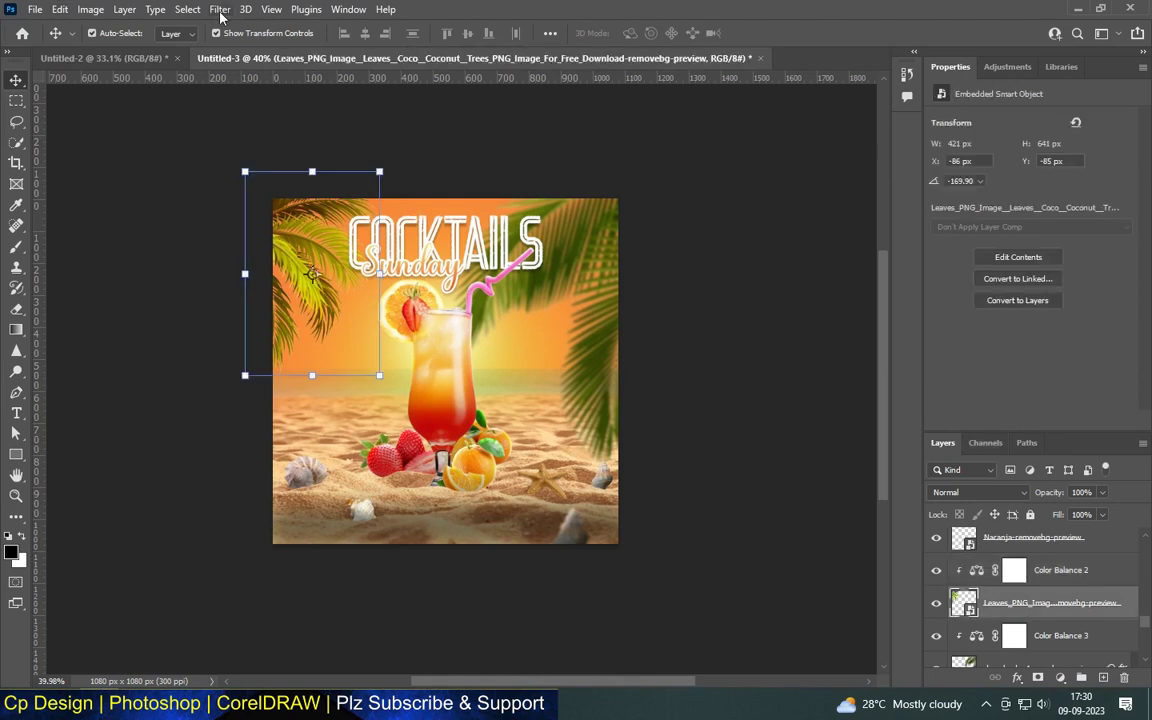
pyautogui.click(219, 9)
pyautogui.click(460, 275)
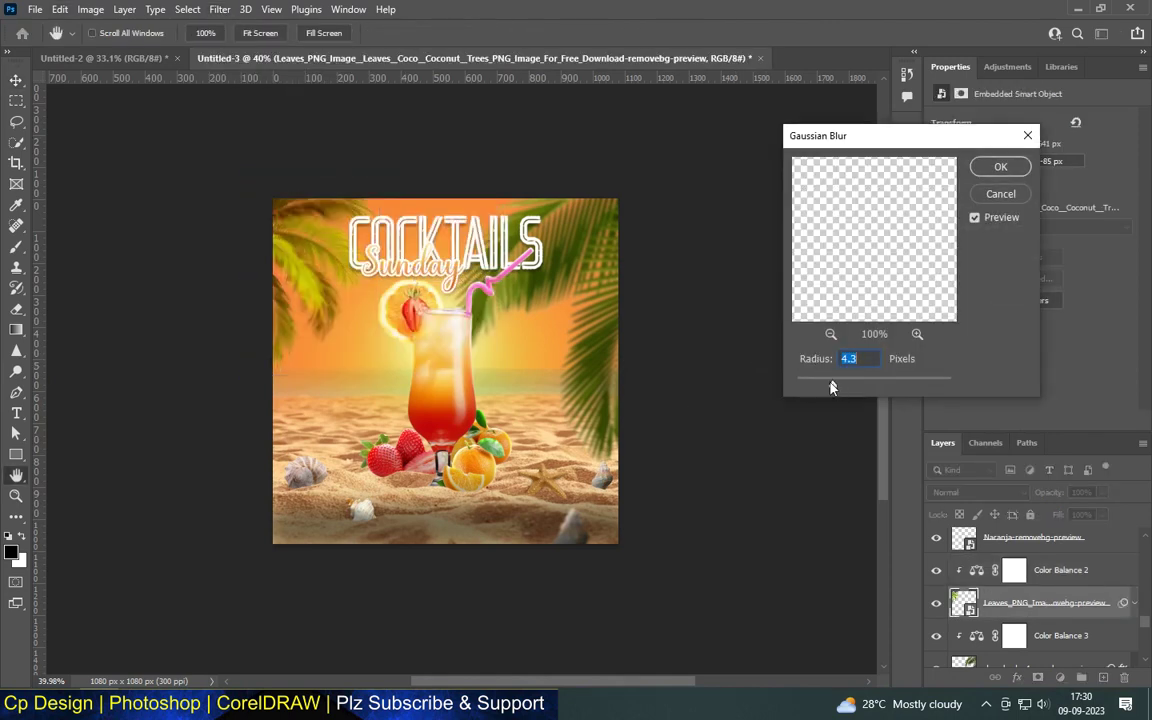
pyautogui.click(1000, 166)
pyautogui.click(702, 378)
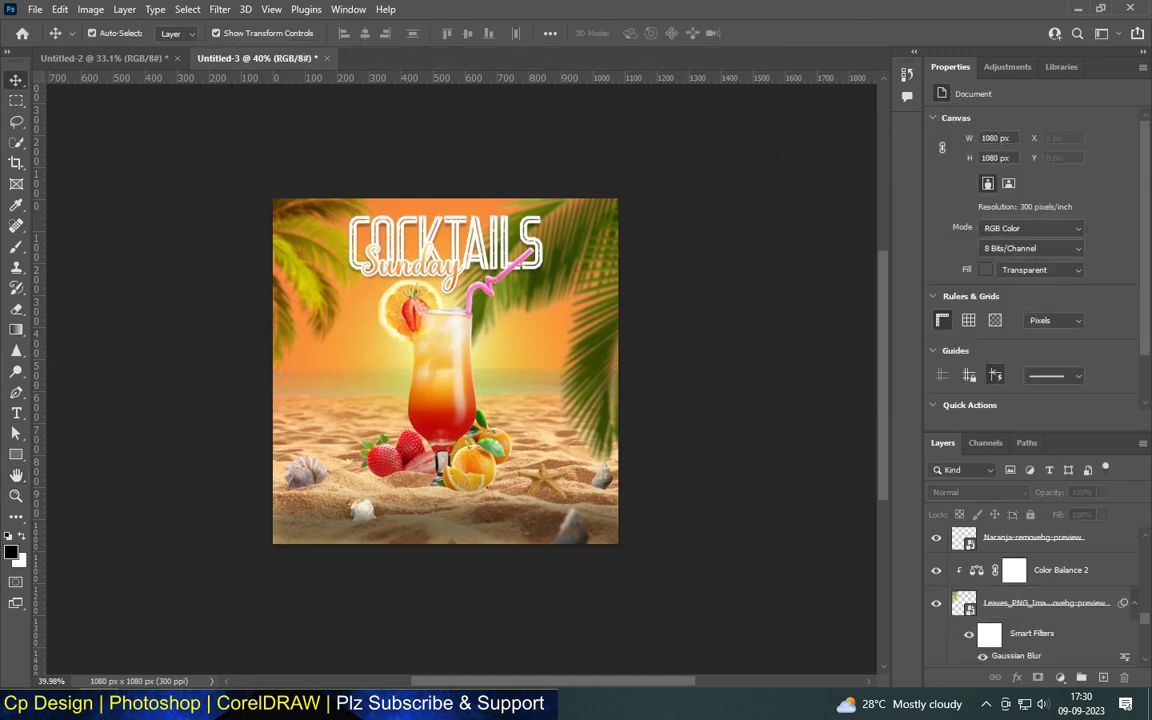
# Place a third palm-leaf image at about 22.5% scale along the poster's left edge.
pyautogui.moveTo(369, 305); pyautogui.dragTo(290, 295)
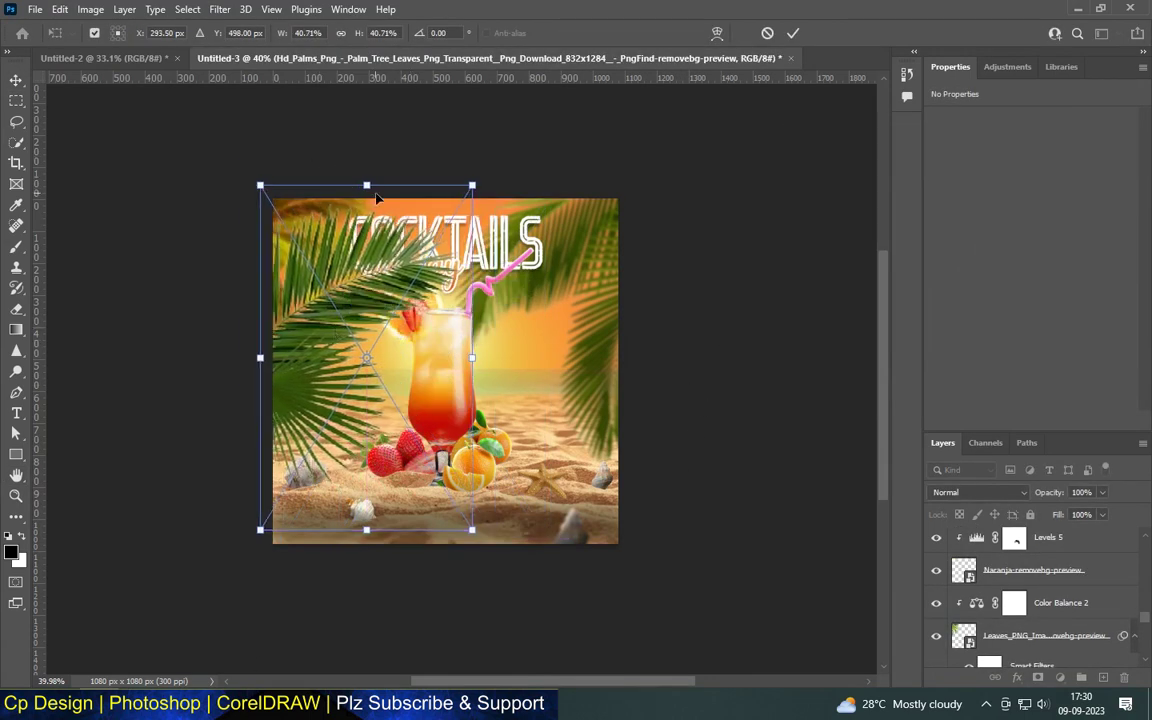
pyautogui.moveTo(376, 198); pyautogui.dragTo(368, 372)
pyautogui.moveTo(338, 450); pyautogui.dragTo(281, 380)
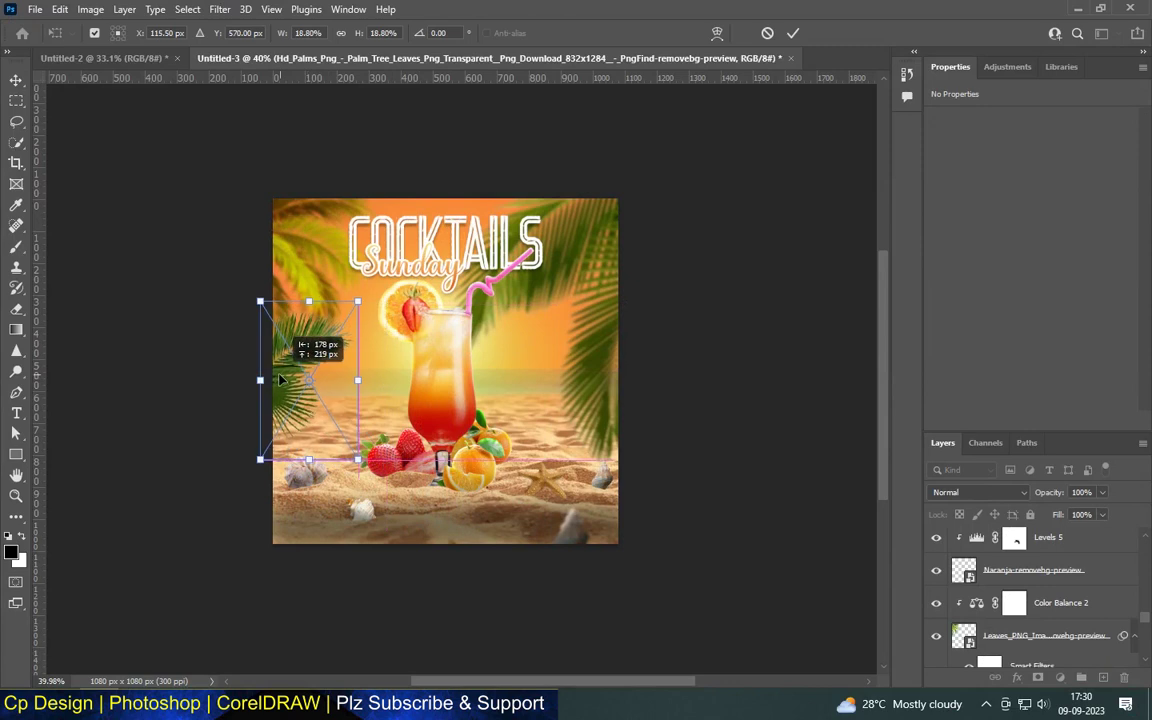
pyautogui.moveTo(260, 301); pyautogui.dragTo(249, 265)
pyautogui.moveTo(302, 331); pyautogui.dragTo(314, 323)
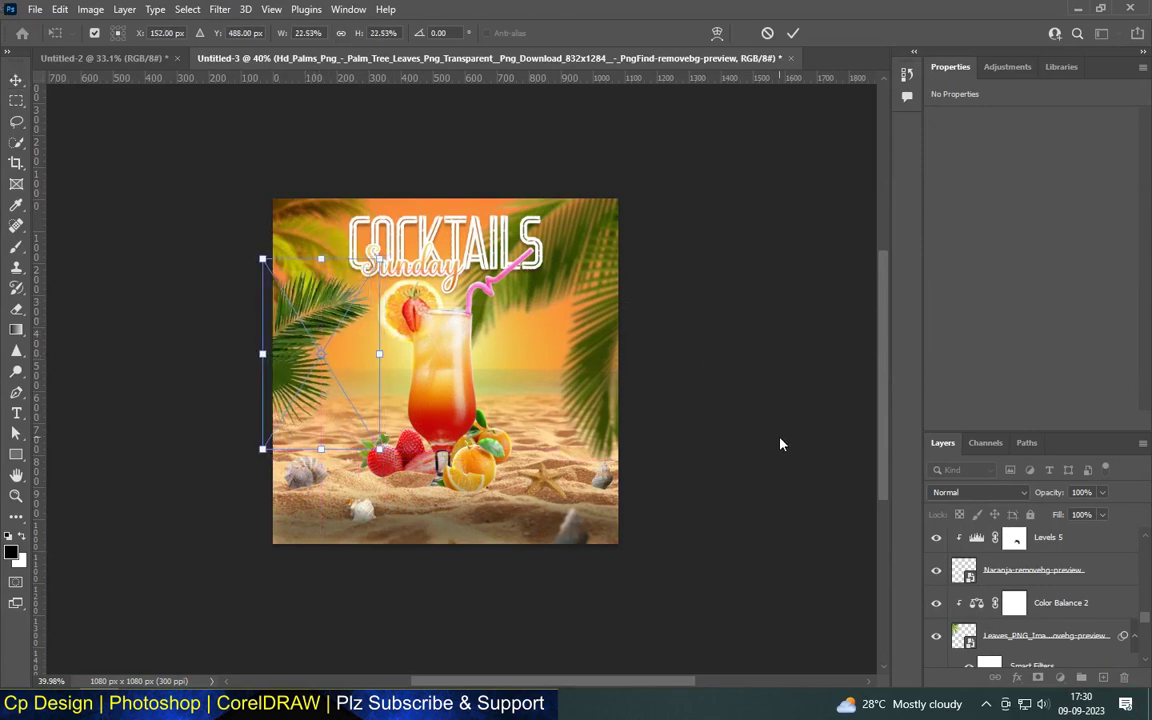
pyautogui.press('Return')
pyautogui.click(681, 393)
pyautogui.scroll(3, 316, 330)
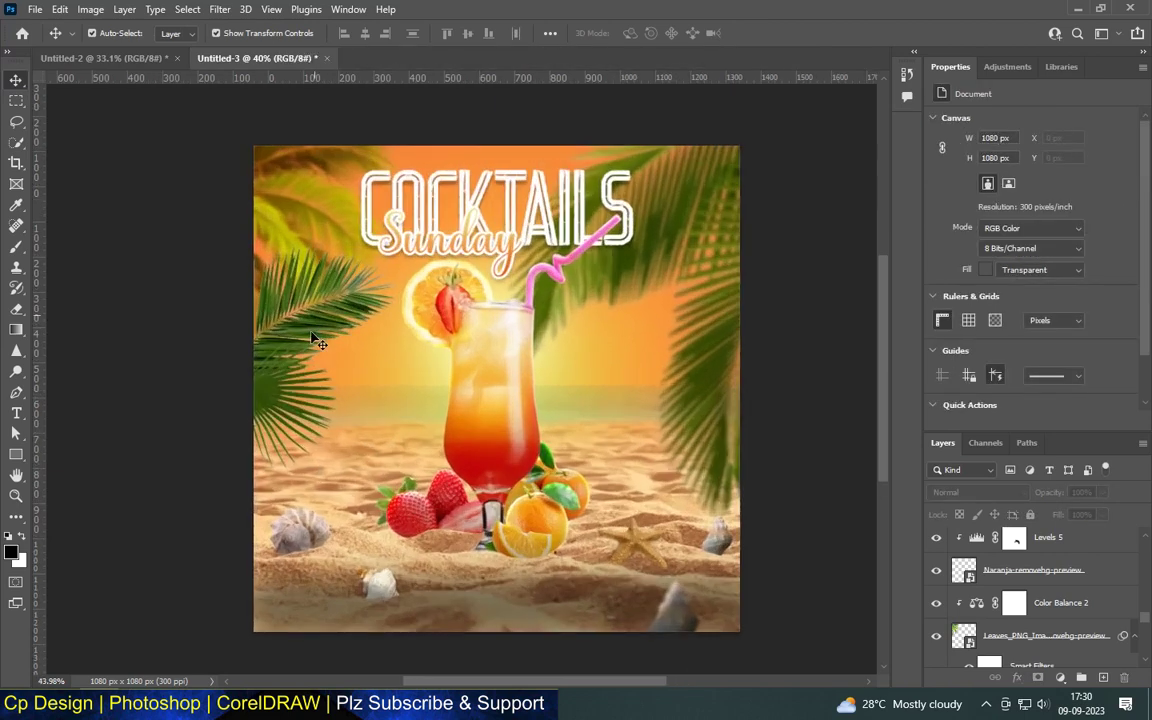
pyautogui.click(315, 323)
pyautogui.scroll(-1, 321, 360)
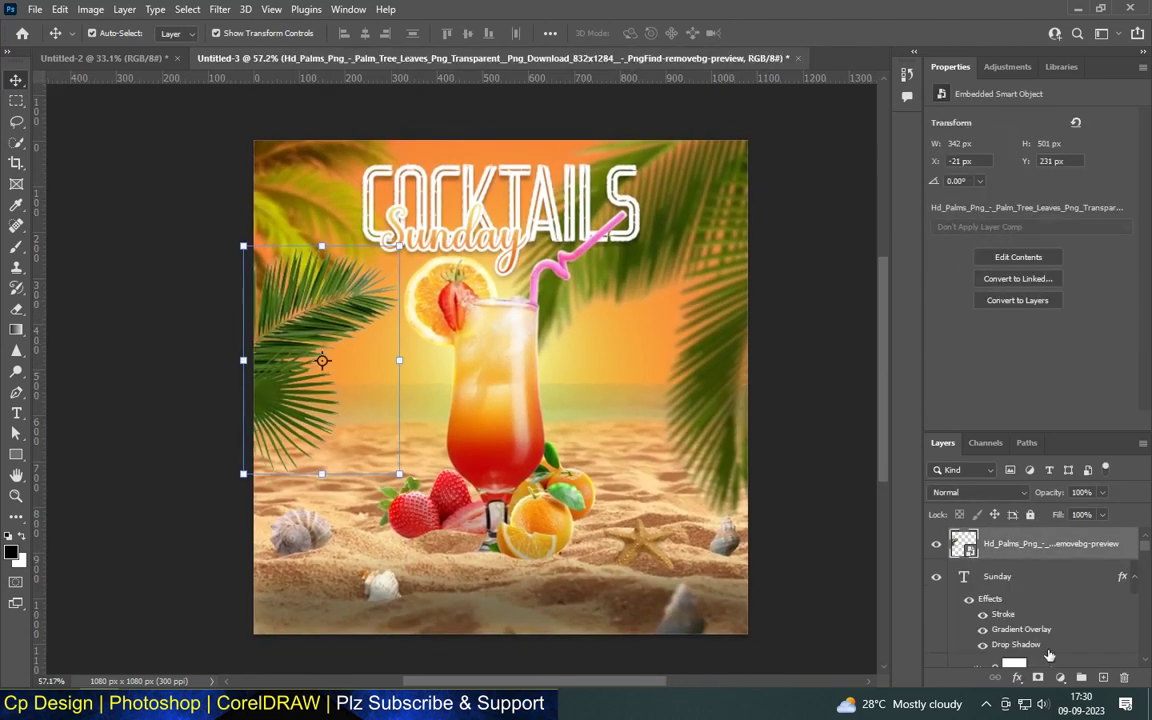
pyautogui.click(1058, 678)
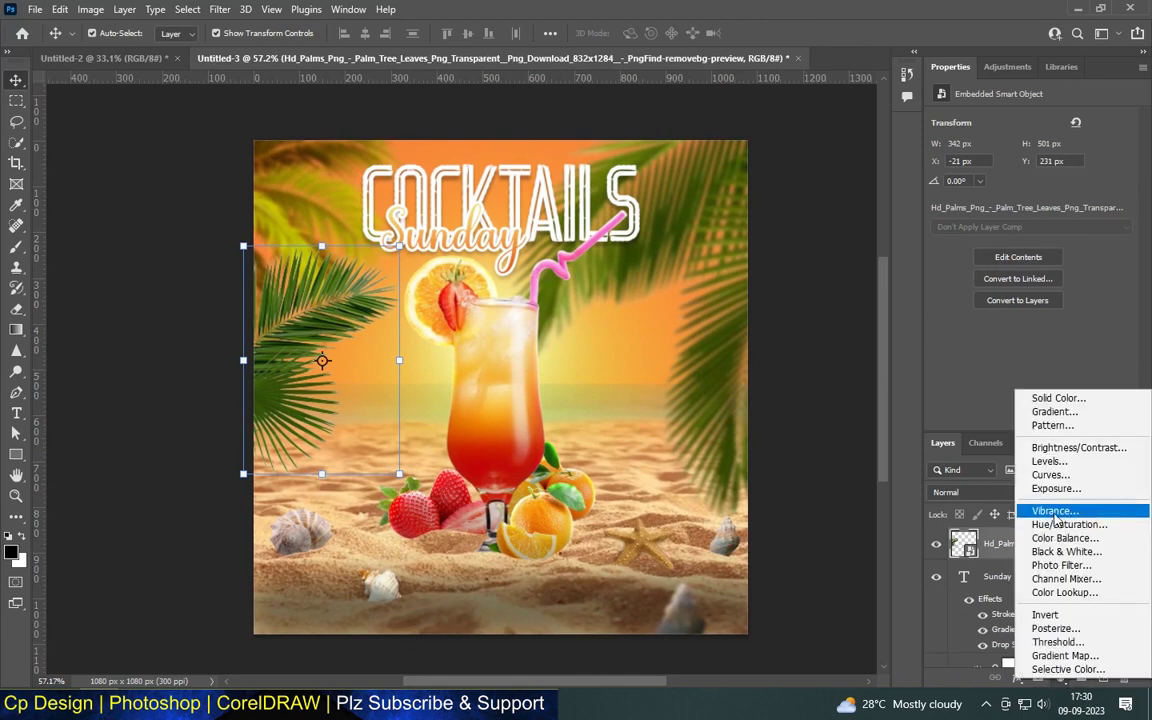
# Clip a Color Balance 4 adjustment to the new palm leaves, warming them to Red +49.
pyautogui.click(1064, 538)
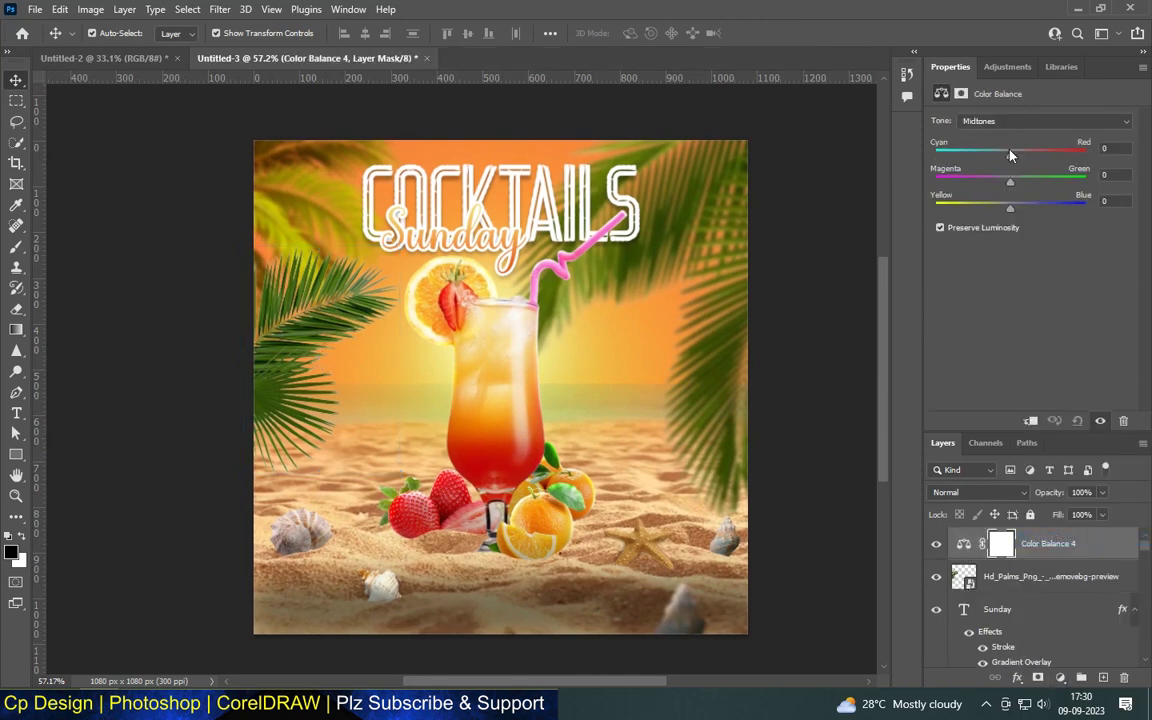
pyautogui.click(1030, 421)
pyautogui.moveTo(1033, 158); pyautogui.dragTo(1055, 158)
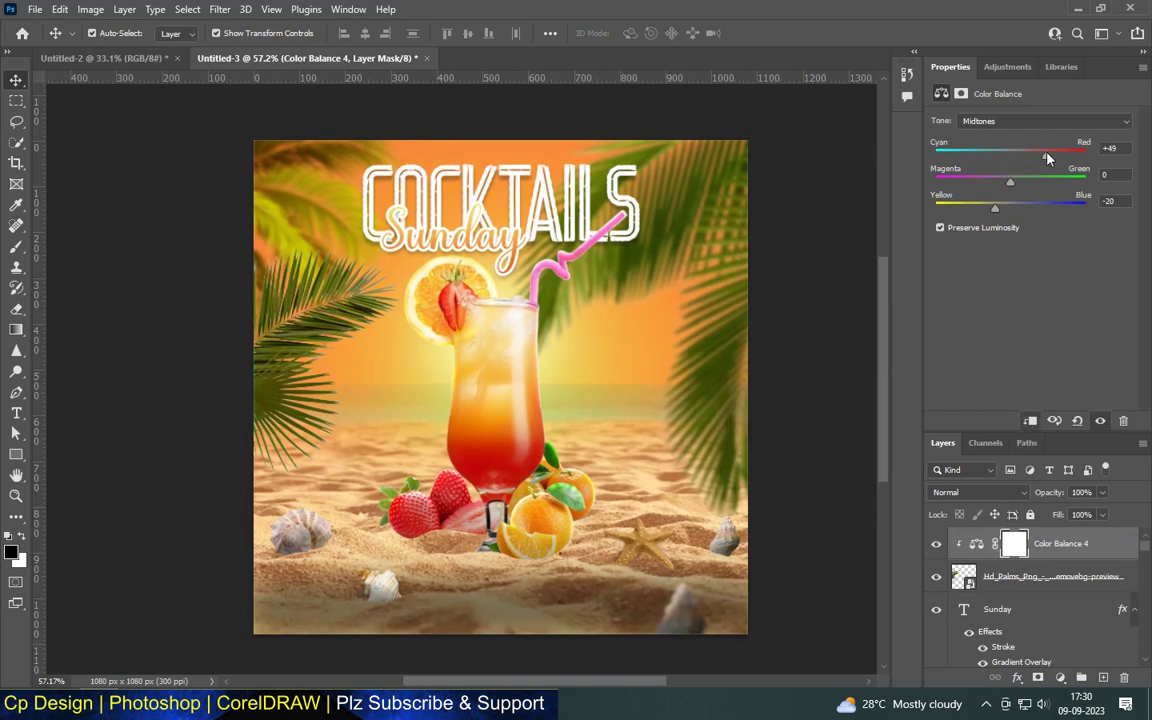
pyautogui.click(1070, 577)
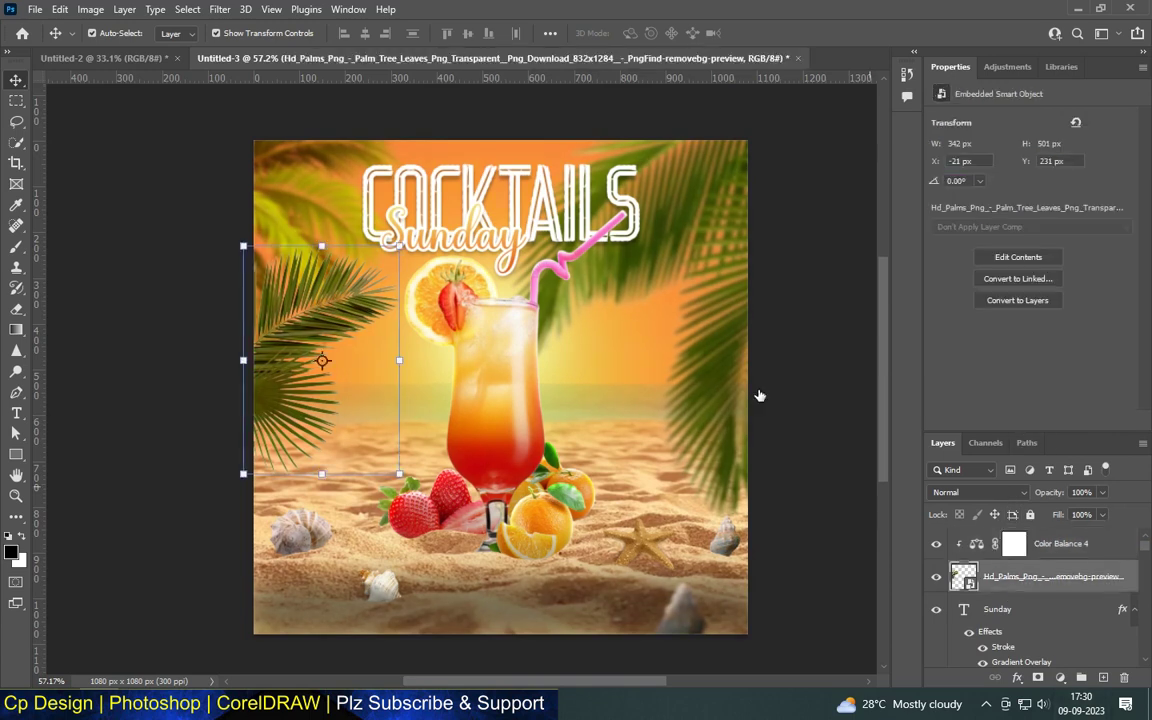
# Give the new palm leaves a light Gaussian Blur of about 1.5 pixels.
pyautogui.click(219, 9)
pyautogui.moveTo(230, 214)
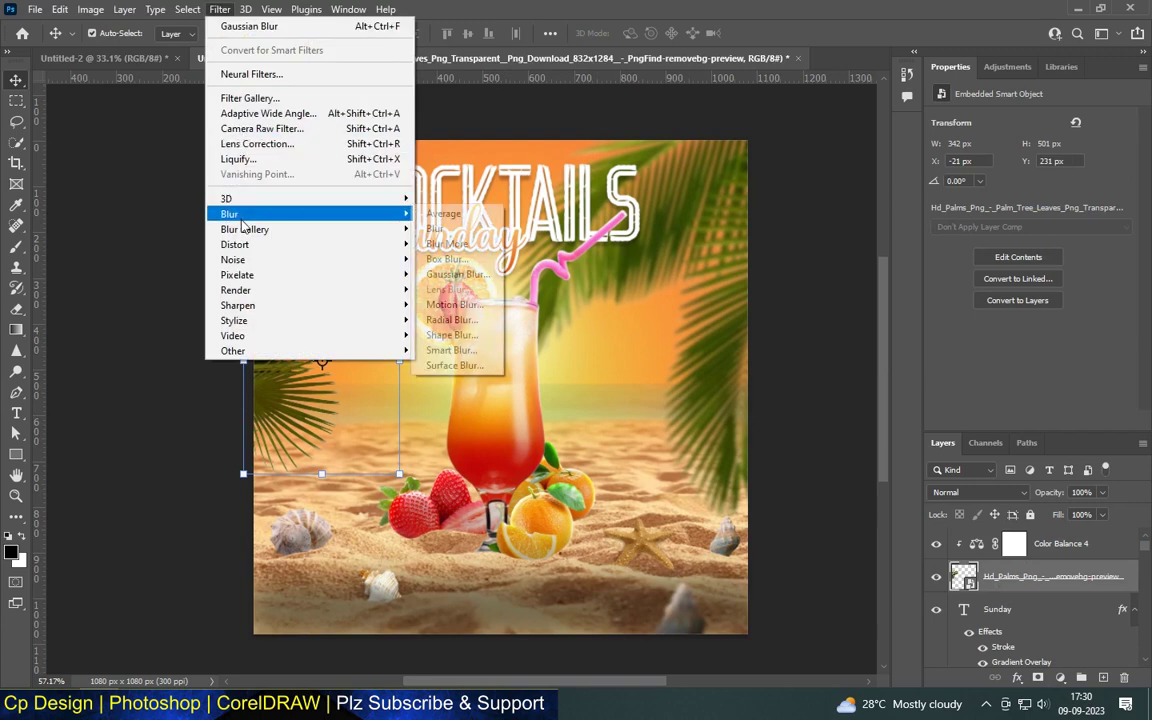
pyautogui.click(463, 274)
pyautogui.moveTo(818, 386); pyautogui.dragTo(811, 387)
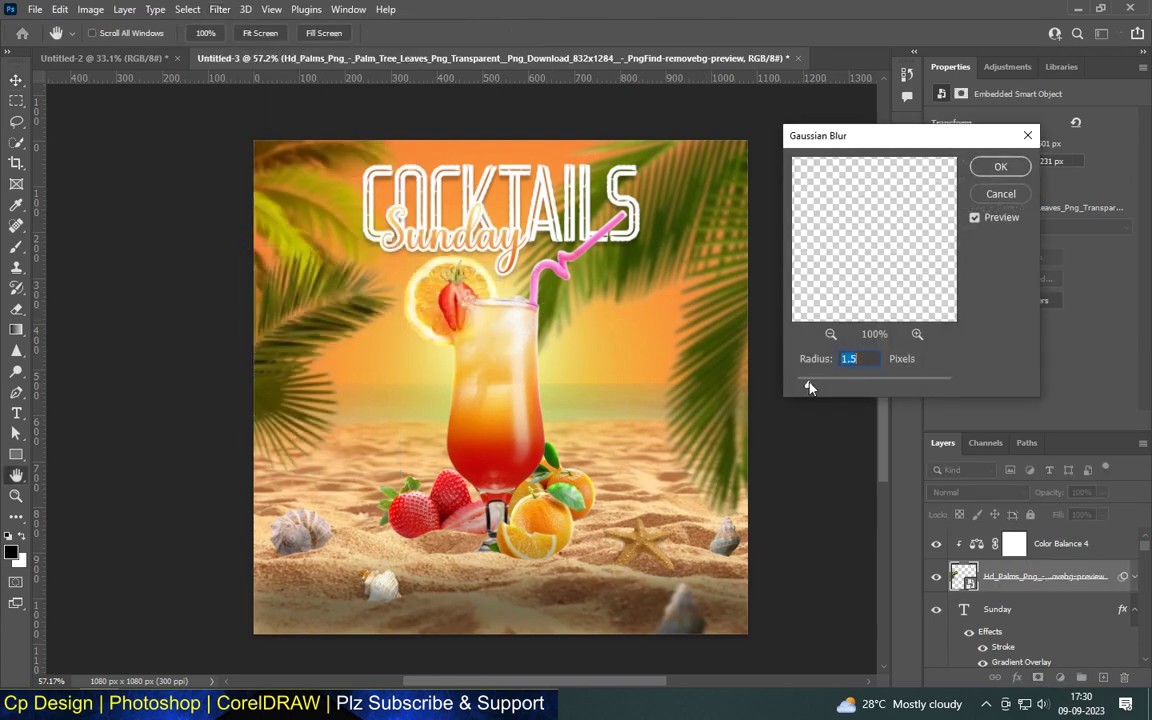
pyautogui.click(1000, 166)
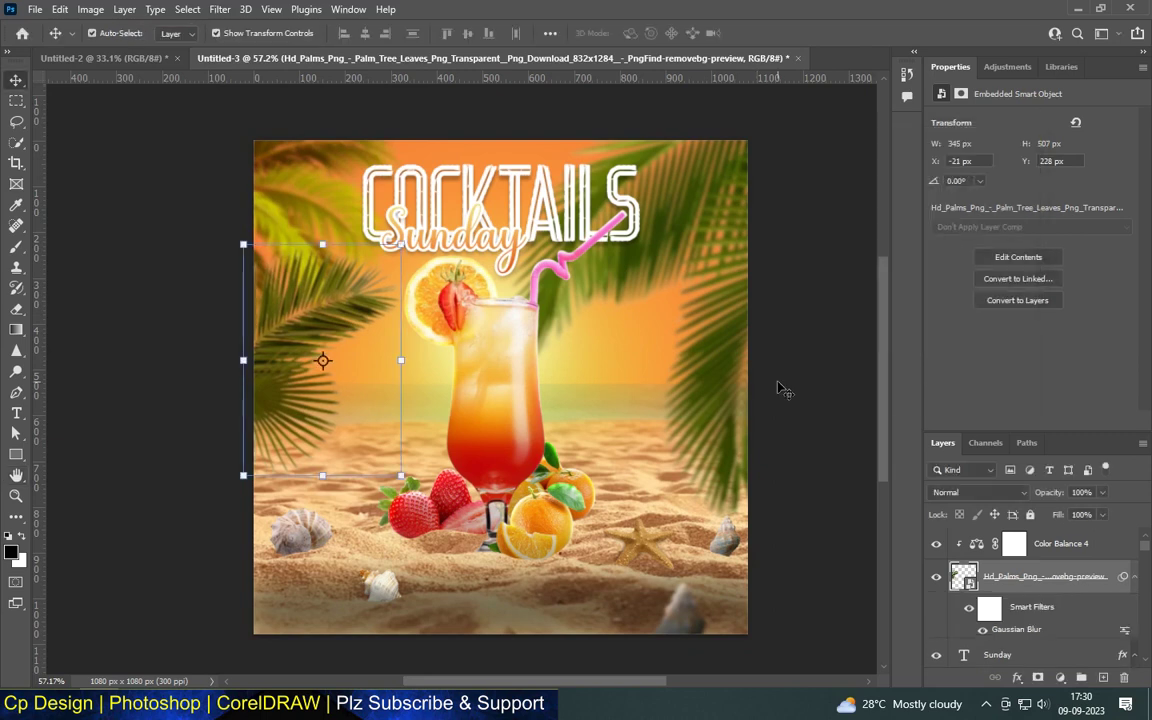
pyautogui.scroll(-2, 483, 292)
# Shift the COCKTAILS title slightly to the right.
pyautogui.scroll(3, 493, 460)
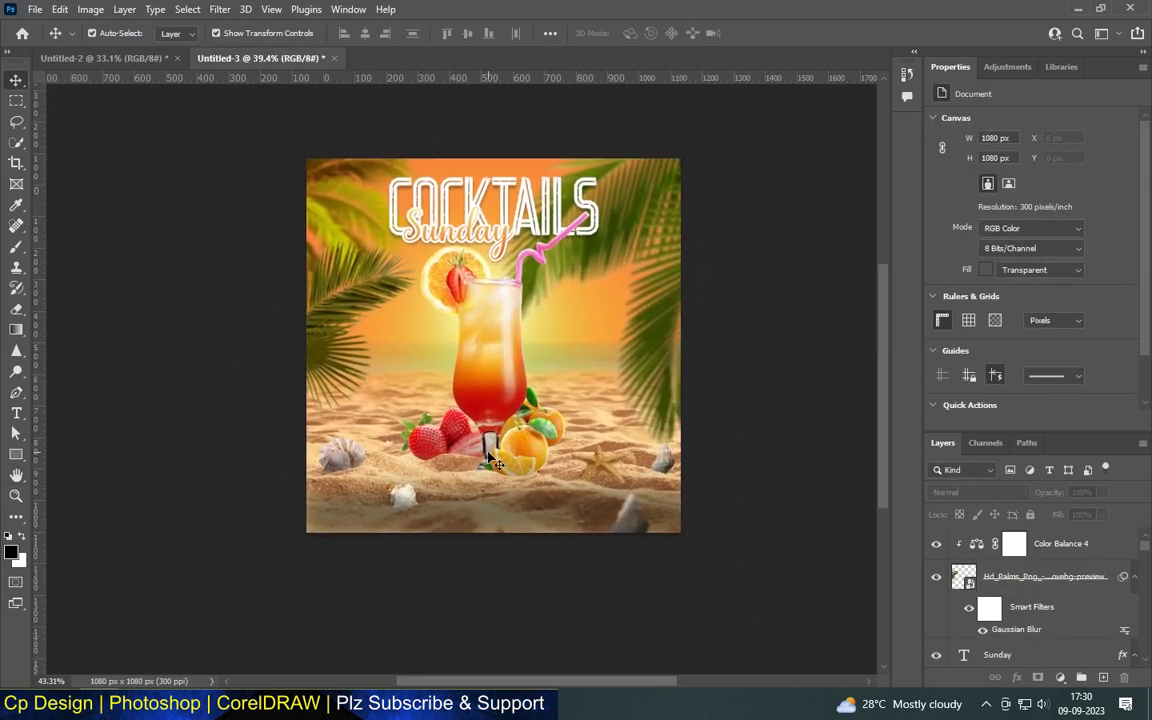
pyautogui.scroll(2, 493, 460)
pyautogui.scroll(-1, 480, 480)
pyautogui.scroll(-1, 480, 420)
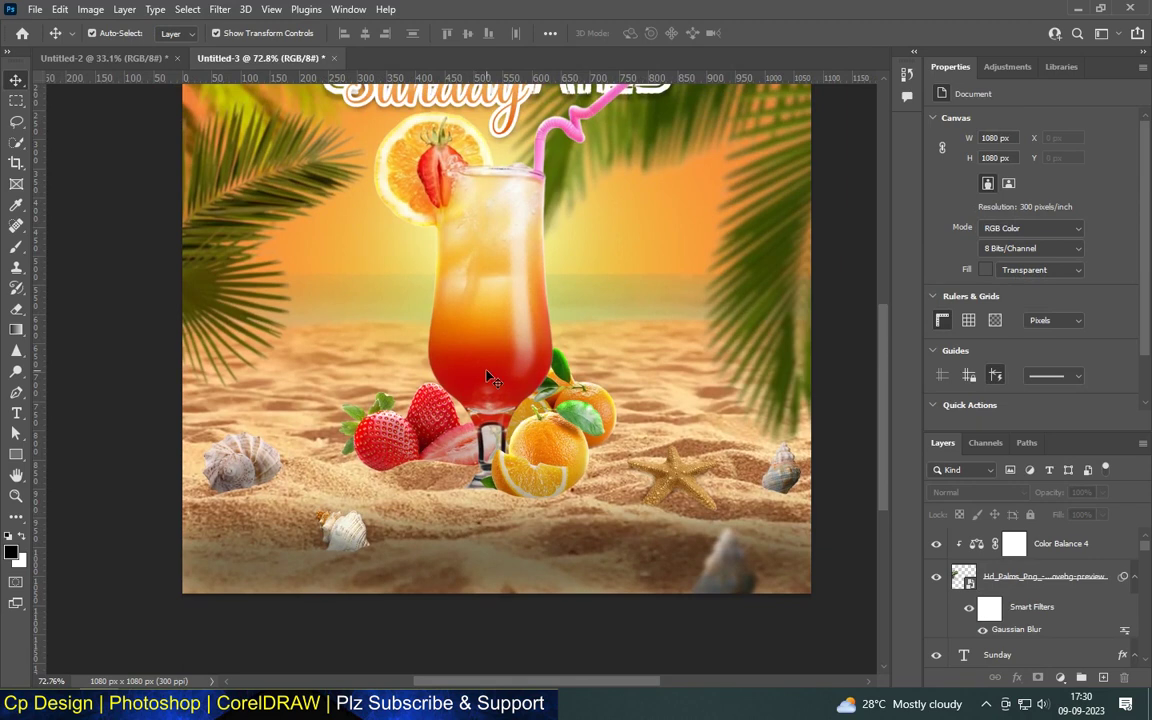
pyautogui.scroll(-1, 490, 378)
pyautogui.scroll(-2, 490, 378)
pyautogui.scroll(2, 506, 172)
pyautogui.scroll(1, 506, 172)
pyautogui.scroll(-2, 512, 174)
pyautogui.scroll(-2, 600, 220)
pyautogui.scroll(1, 512, 200)
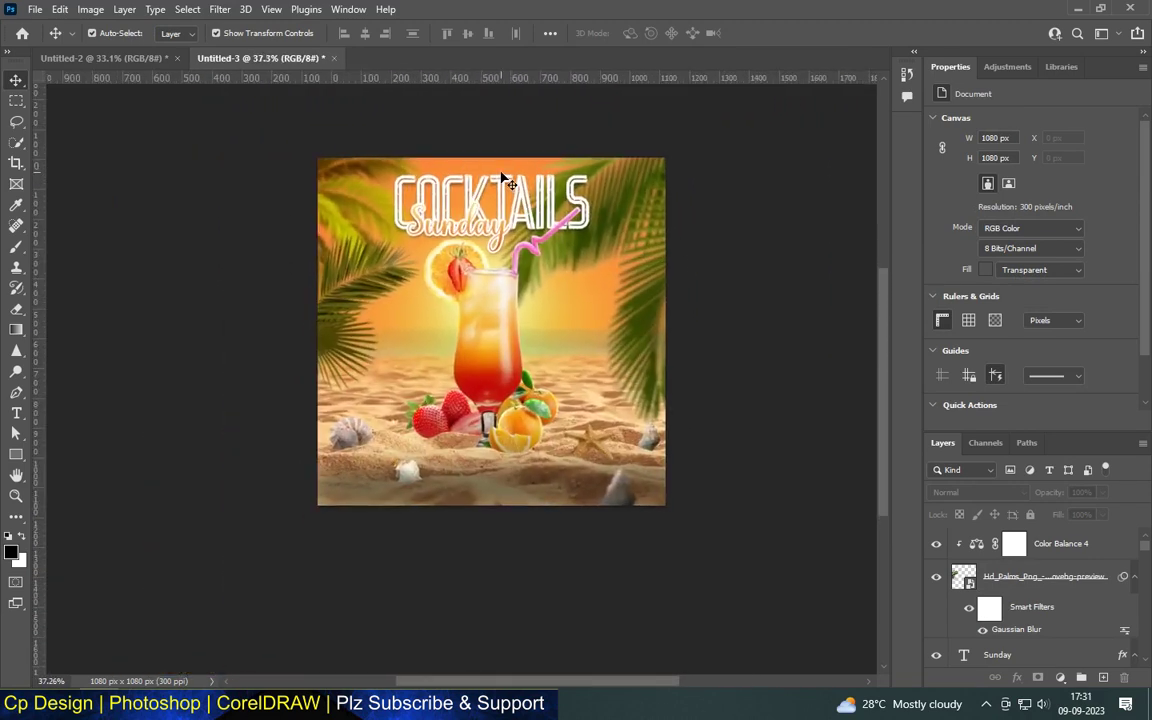
pyautogui.scroll(3, 510, 195)
pyautogui.click(510, 195)
pyautogui.moveTo(502, 186)
pyautogui.mouseDown()
pyautogui.moveTo(507, 195)
pyautogui.moveTo(449, 207)
pyautogui.mouseUp()
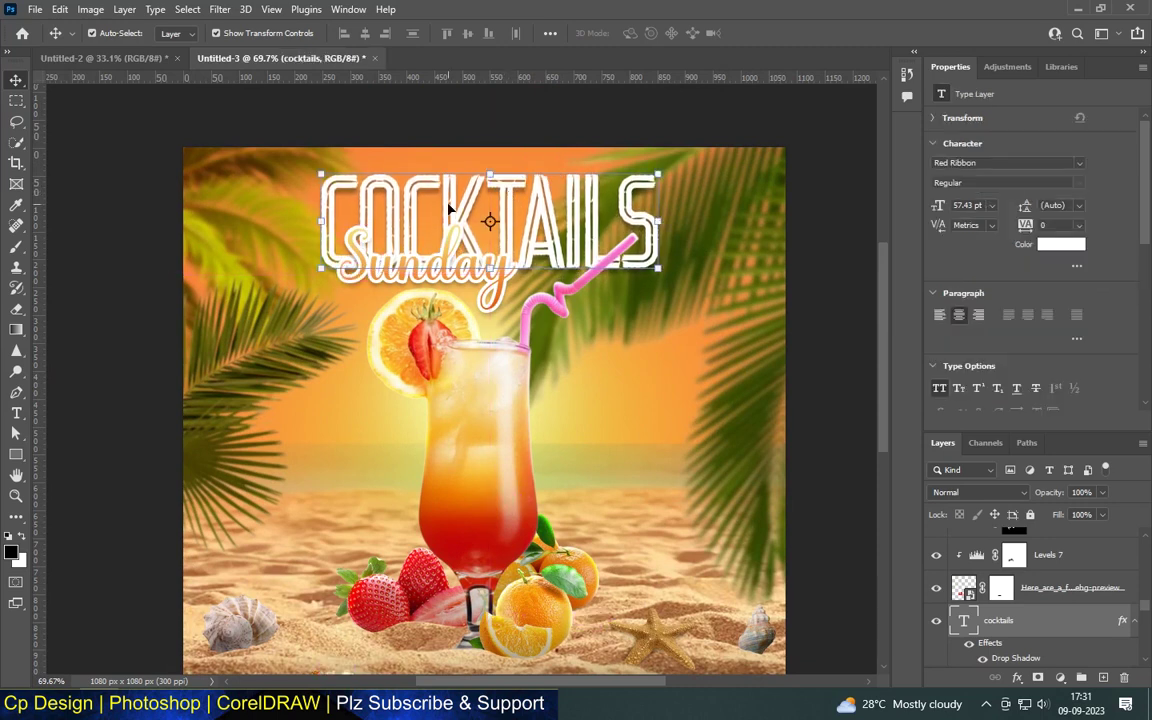
# Stamp all visible layers into a new merged layer with Ctrl+Alt+Shift+E.
pyautogui.scroll(-1, 449, 207)
pyautogui.click(746, 309)
pyautogui.scroll(-1, 560, 240)
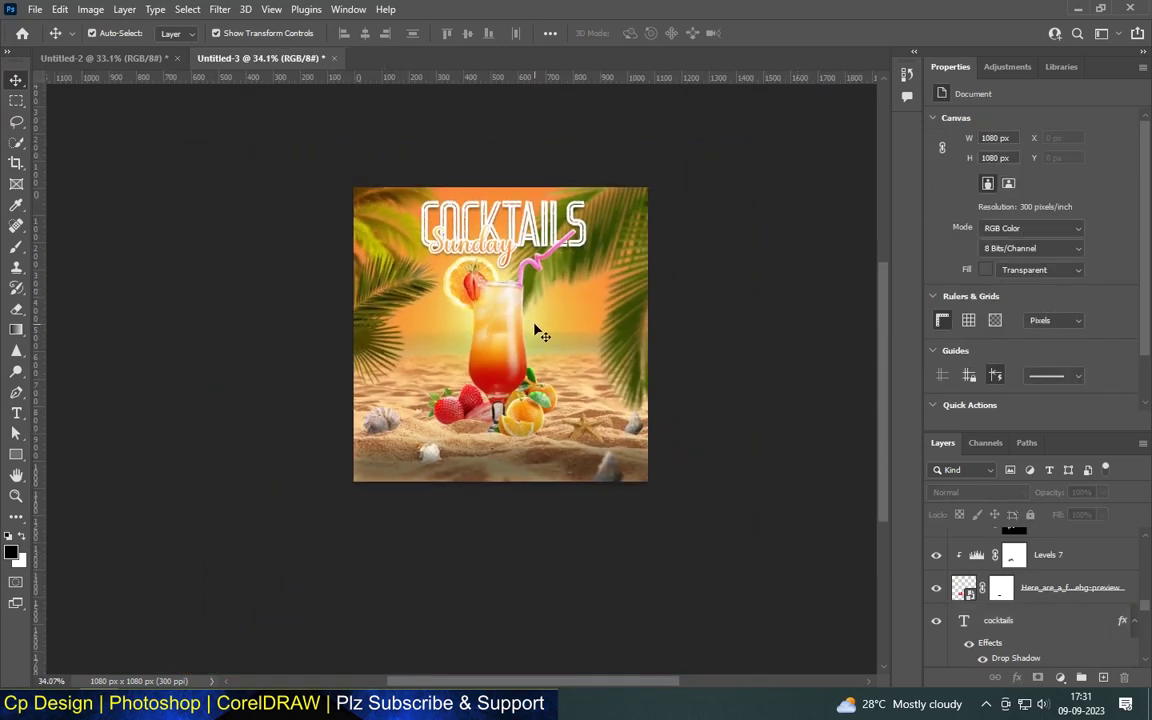
pyautogui.scroll(1, 537, 330)
pyautogui.scroll(1, 533, 321)
pyautogui.scroll(-1, 514, 352)
pyautogui.scroll(-1, 514, 352)
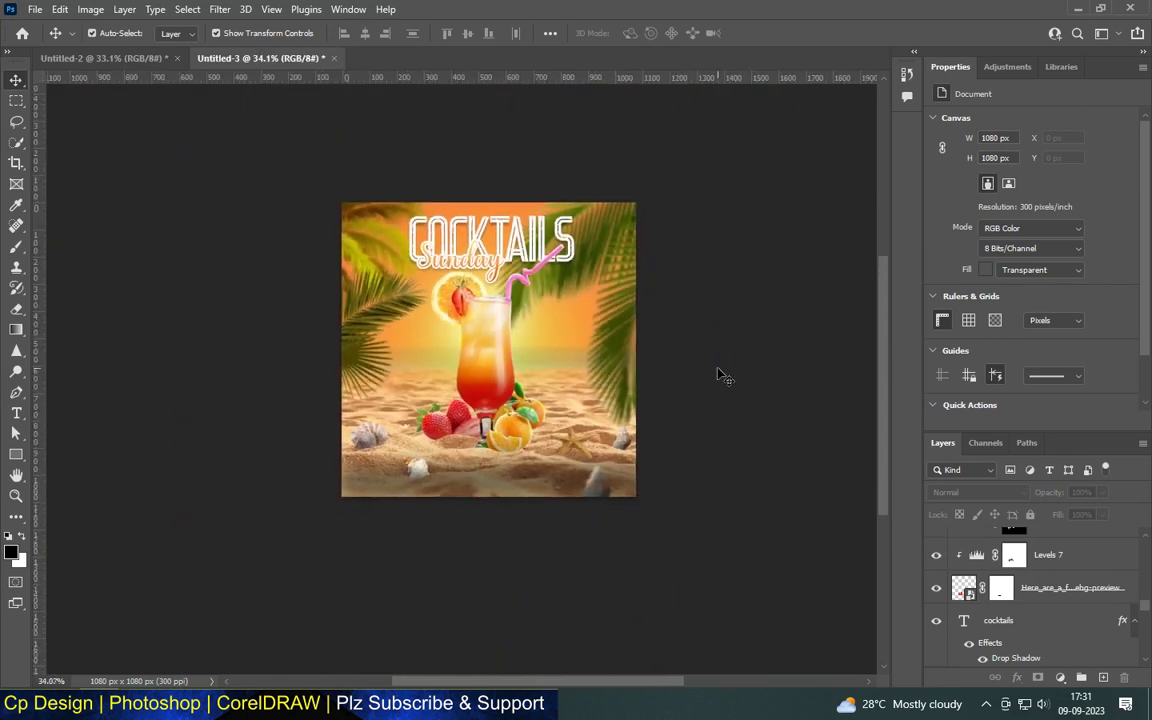
pyautogui.hotkey('ctrl', 'alt', 'shift', 'e')
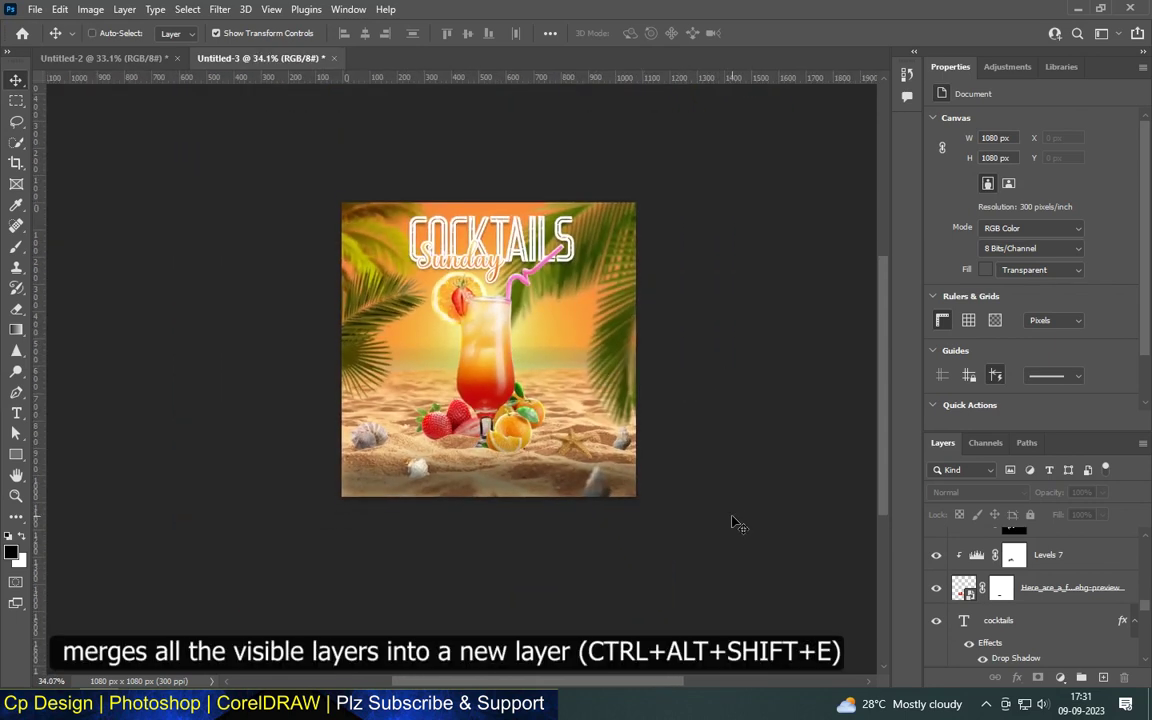
pyautogui.hotkey('ctrl', 'alt', 'shift', 'e')
pyautogui.click(219, 9)
# In Camera Raw, warm the merged layer slightly, lift blacks, and set Texture +90 and Clarity +21.
pyautogui.click(285, 129)
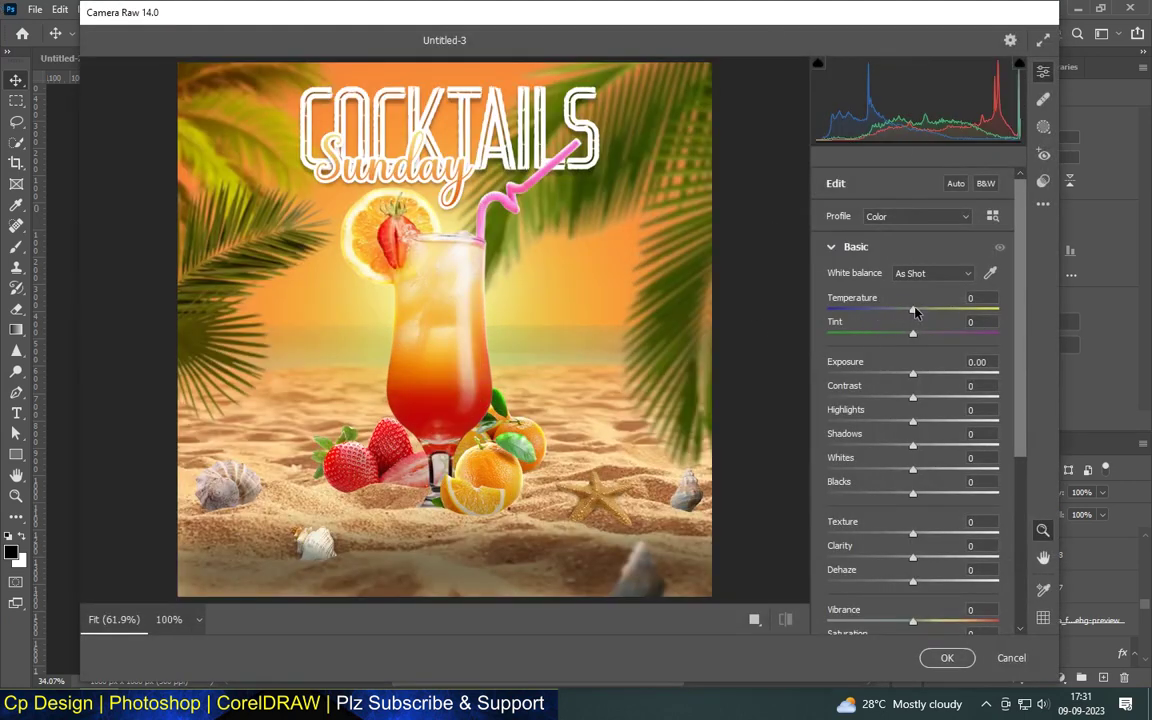
pyautogui.moveTo(913, 310); pyautogui.dragTo(916, 470)
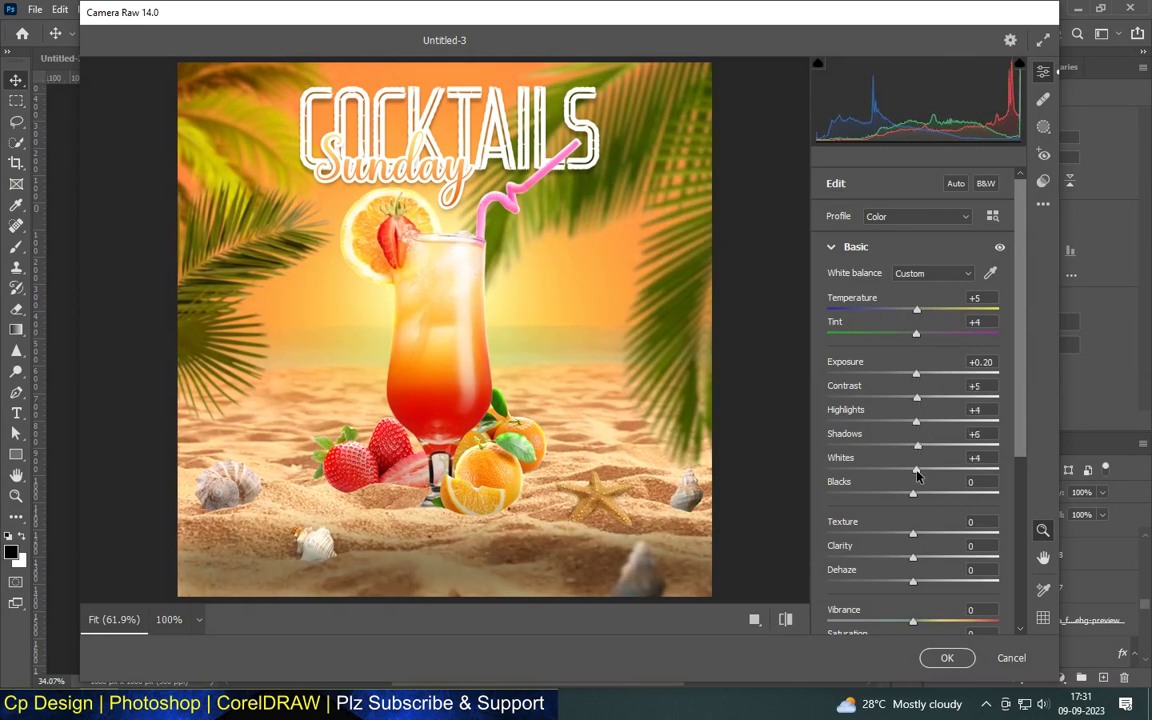
pyautogui.moveTo(918, 498)
pyautogui.mouseDown()
pyautogui.moveTo(926, 533)
pyautogui.moveTo(1003, 538)
pyautogui.moveTo(992, 538)
pyautogui.mouseUp()
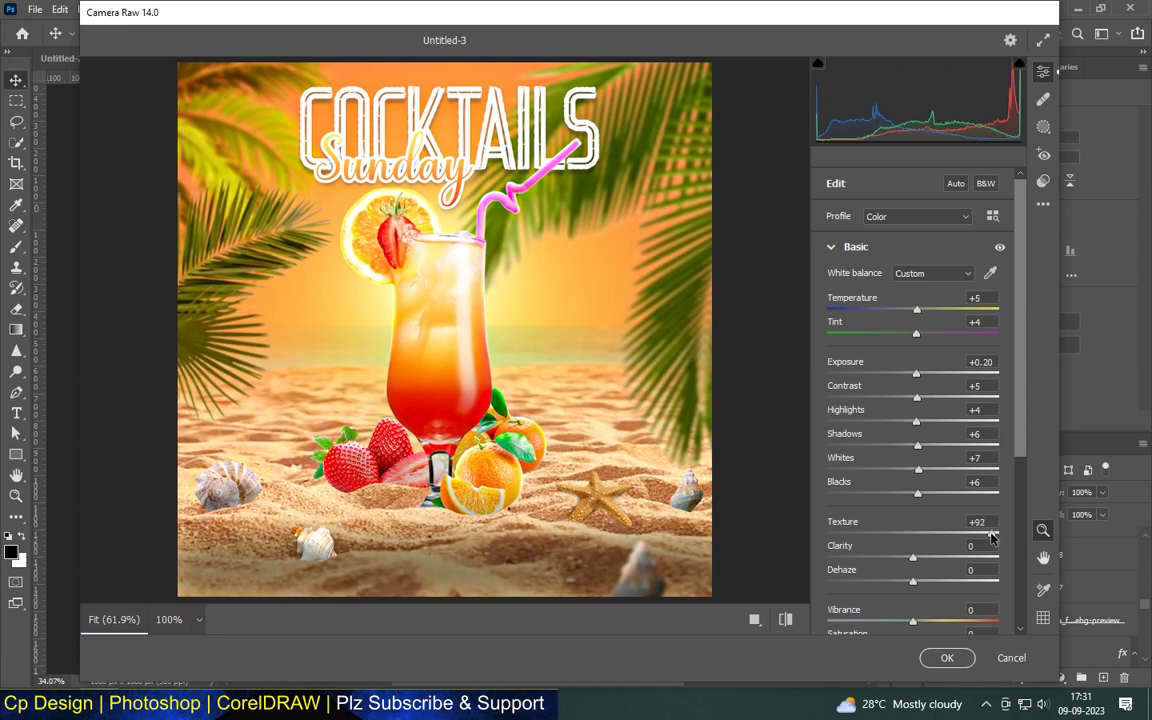
pyautogui.moveTo(913, 557)
pyautogui.mouseDown()
pyautogui.moveTo(1002, 555)
pyautogui.moveTo(926, 557)
pyautogui.mouseUp()
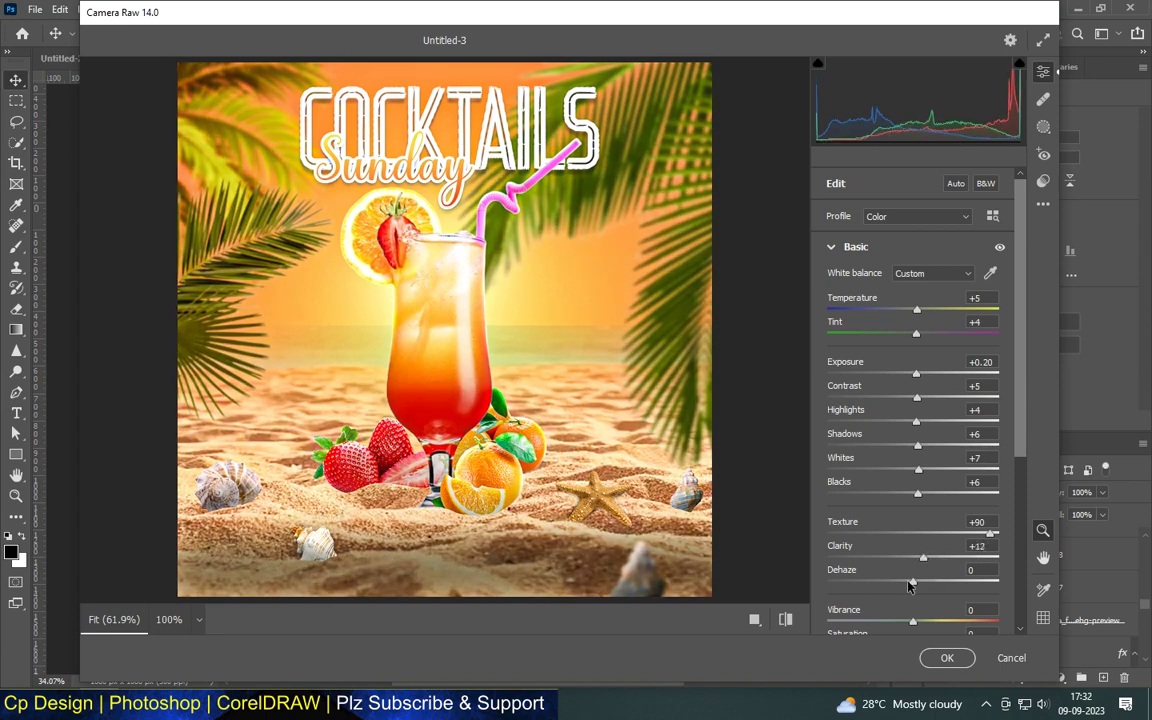
pyautogui.moveTo(912, 583)
pyautogui.mouseDown()
pyautogui.moveTo(1058, 598)
pyautogui.moveTo(911, 604)
pyautogui.mouseUp()
pyautogui.moveTo(924, 557); pyautogui.dragTo(931, 557)
pyautogui.moveTo(913, 583); pyautogui.dragTo(916, 583)
# Add a subtle vibrance boost and set Saturation to +6.
pyautogui.scroll(-2, 930, 580)
pyautogui.moveTo(912, 429); pyautogui.dragTo(1013, 432)
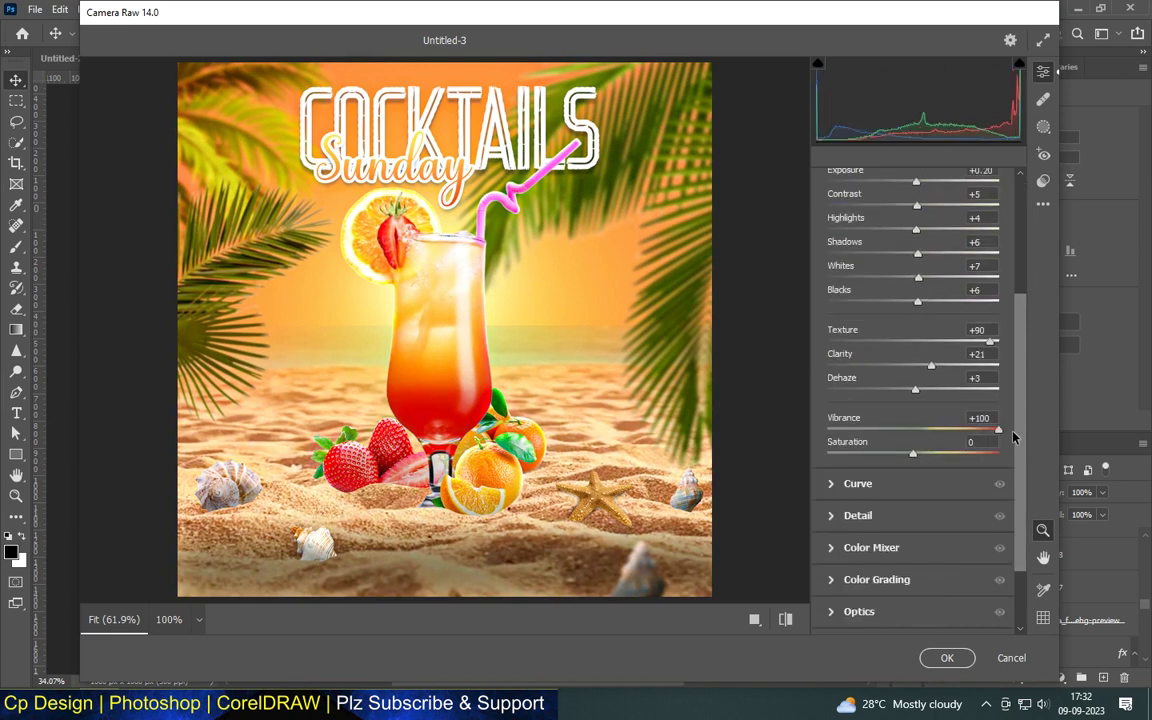
pyautogui.moveTo(998, 430); pyautogui.dragTo(921, 432)
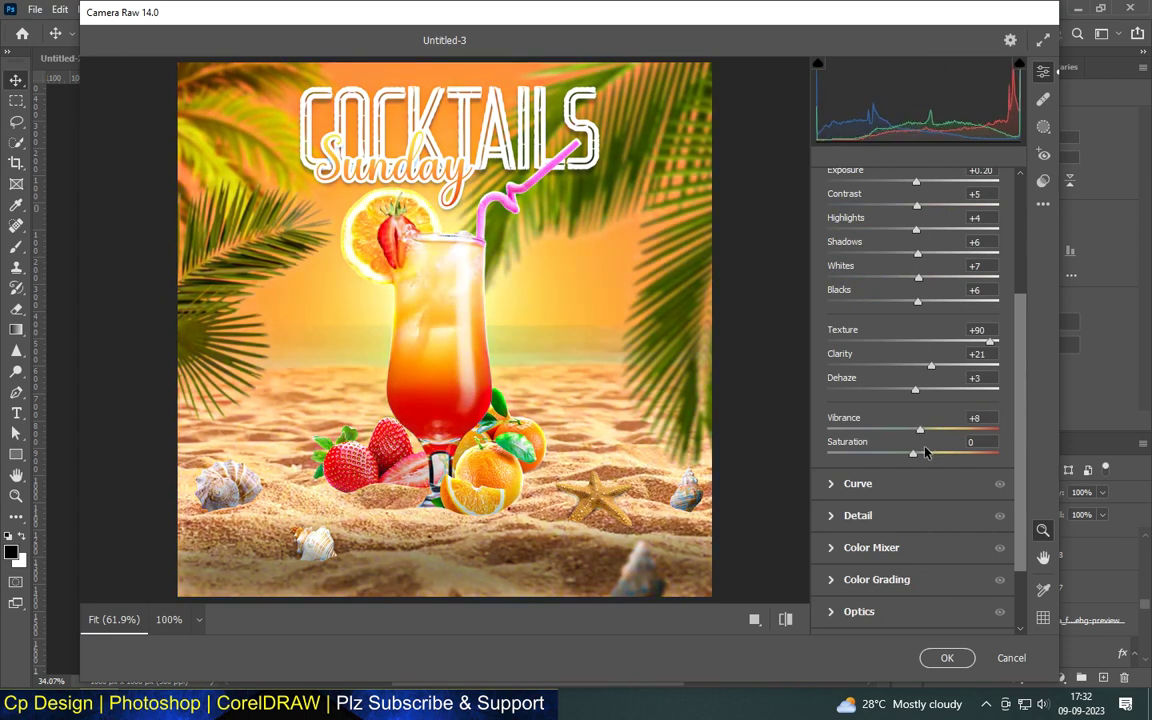
pyautogui.moveTo(921, 455); pyautogui.dragTo(1031, 465)
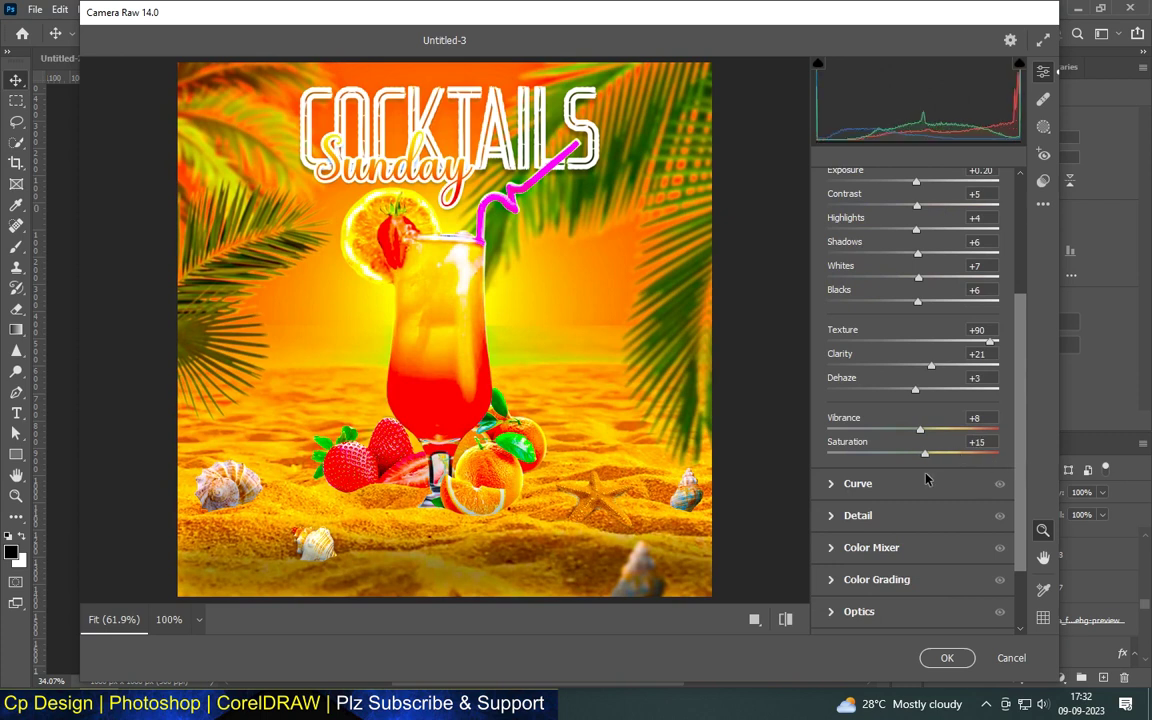
pyautogui.moveTo(969, 453); pyautogui.dragTo(918, 455)
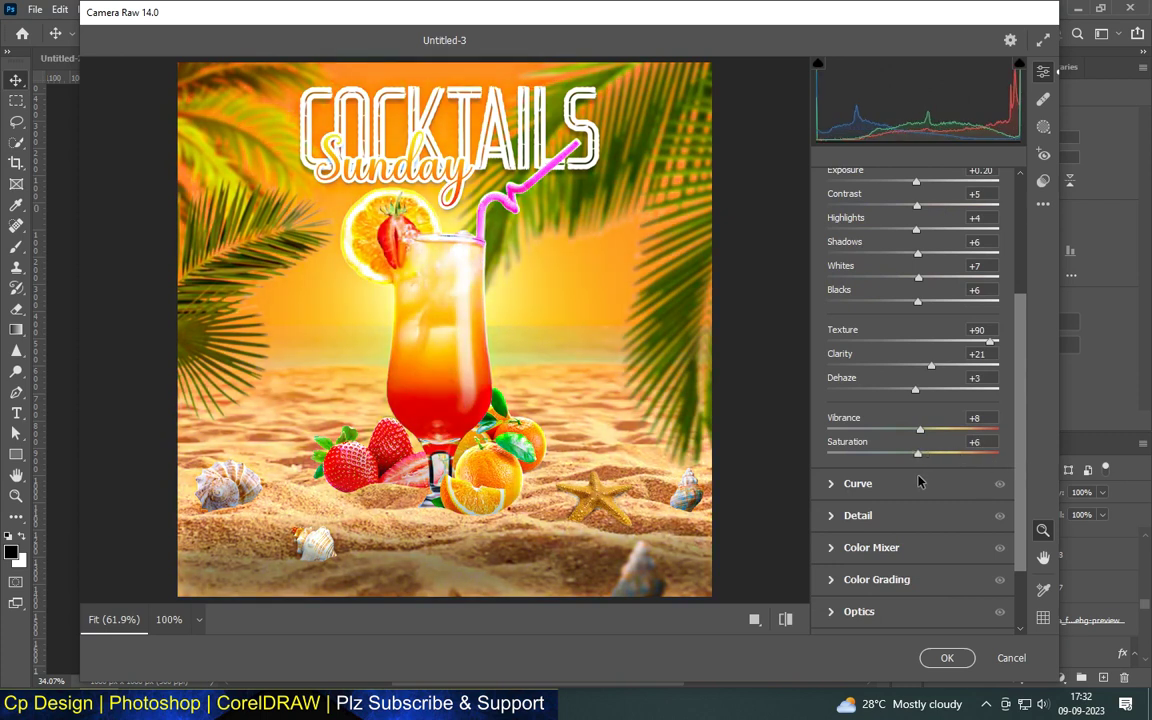
# Add a -15 vignette to darken the edges and apply the Camera Raw grade.
pyautogui.scroll(-3, 919, 483)
pyautogui.click(860, 586)
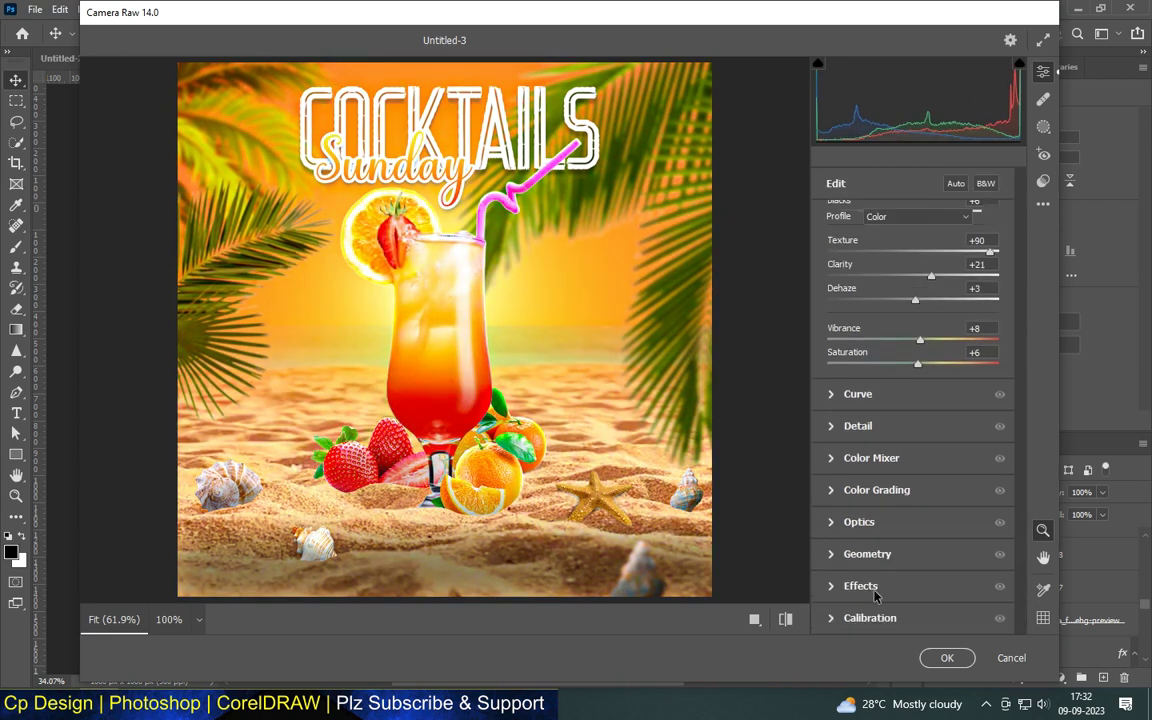
pyautogui.moveTo(912, 541); pyautogui.dragTo(898, 547)
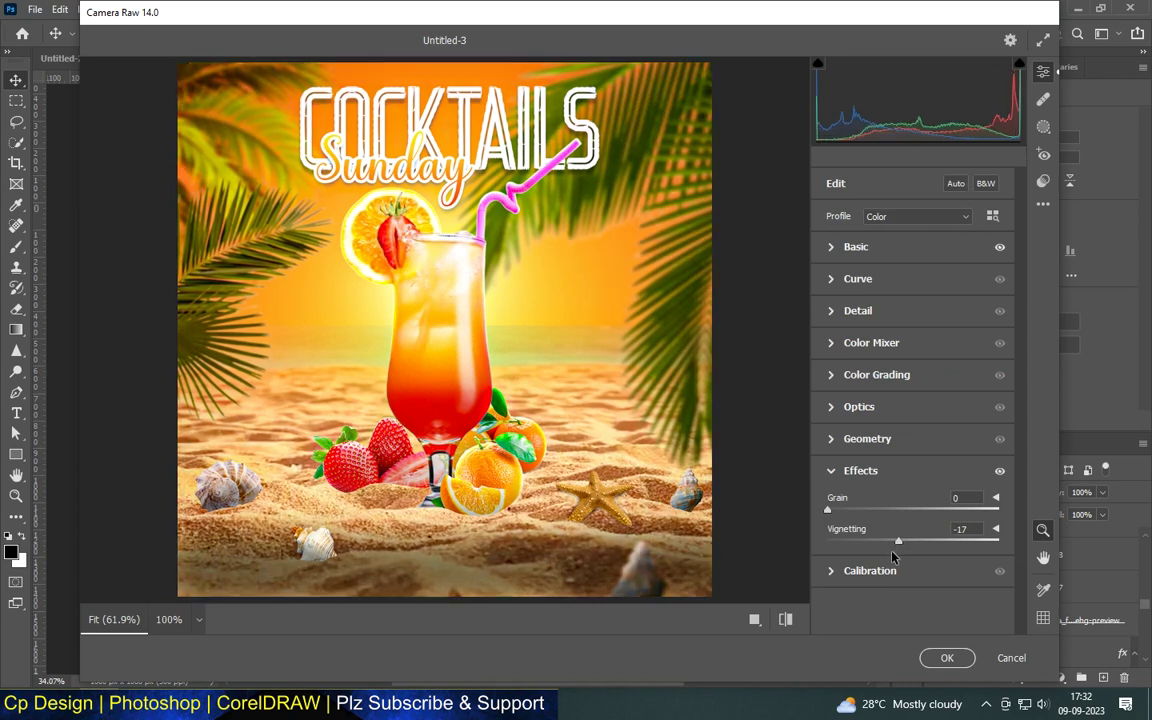
pyautogui.moveTo(898, 541); pyautogui.dragTo(900, 542)
pyautogui.click(945, 659)
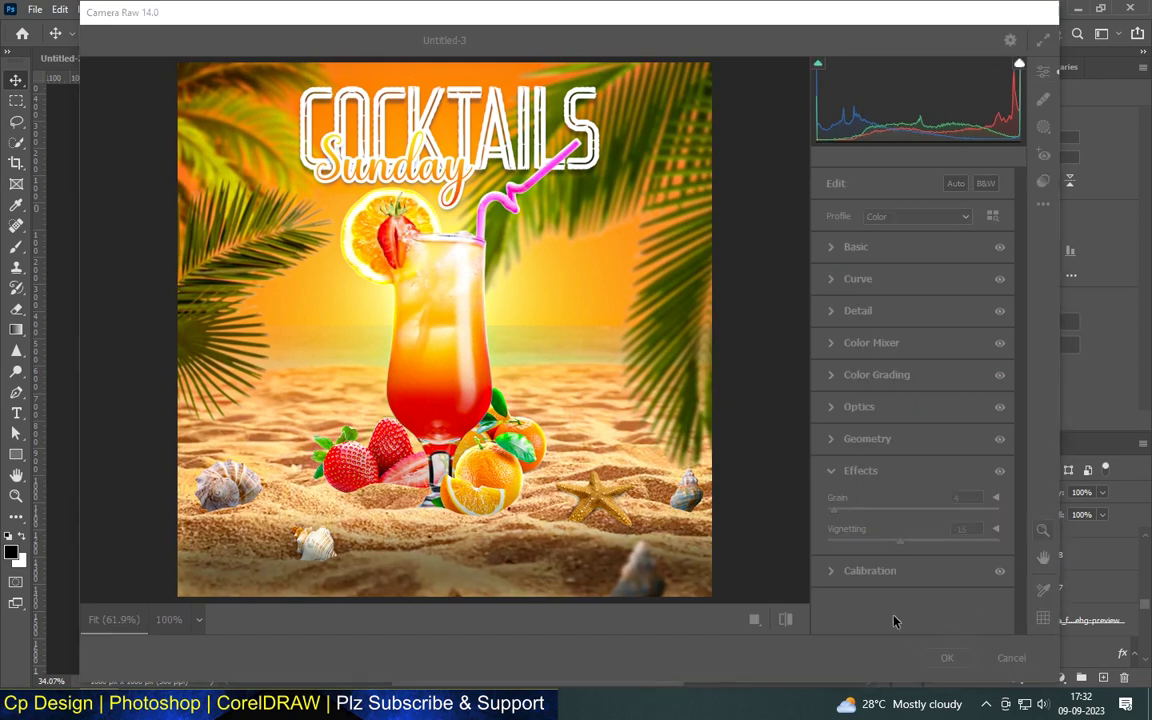
pyautogui.scroll(8, 492, 458)
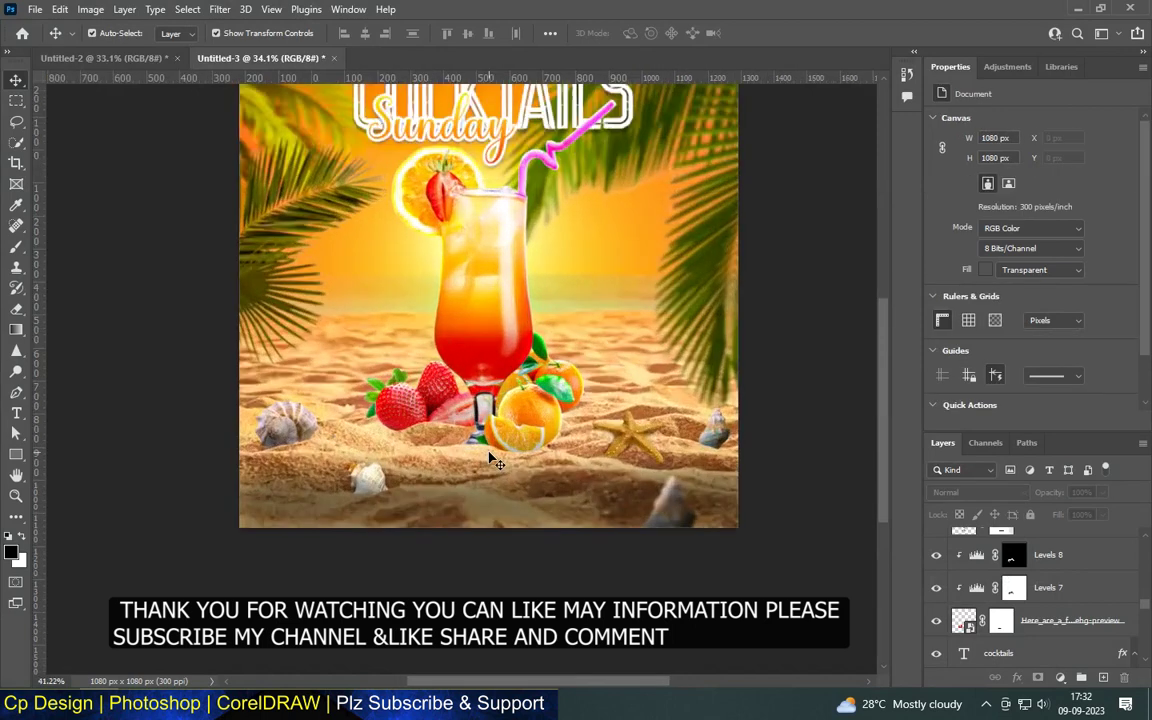
pyautogui.scroll(1, 492, 458)
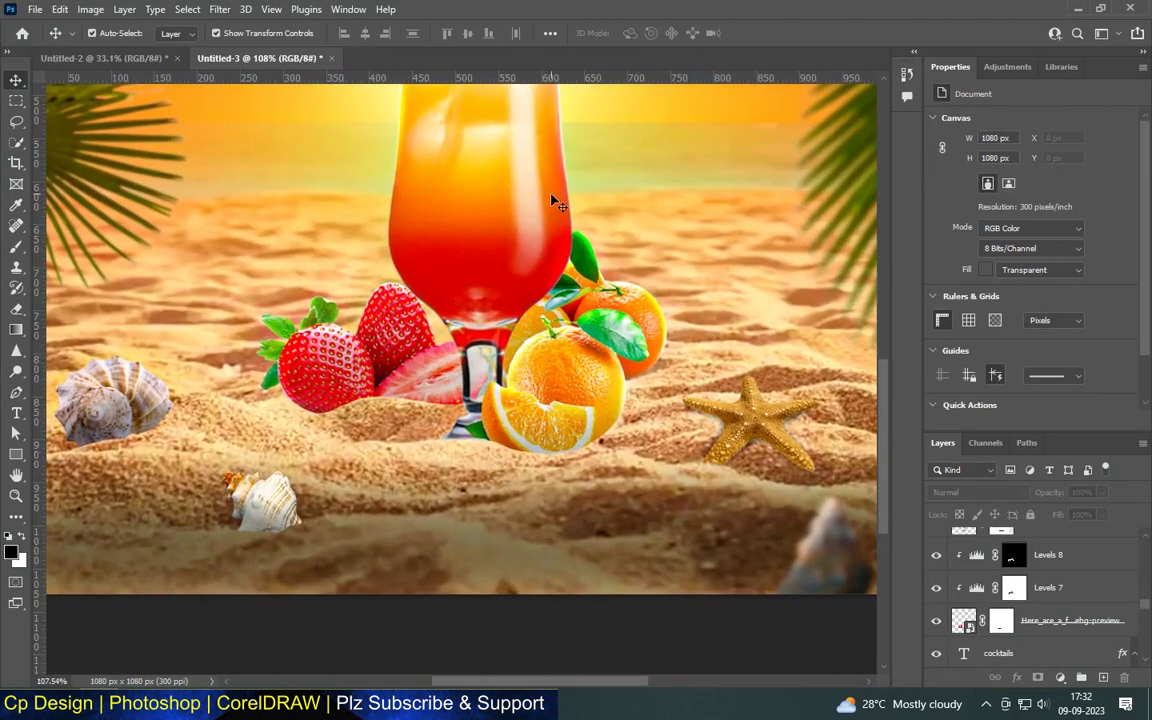
pyautogui.moveTo(572, 156); pyautogui.dragTo(557, 563)
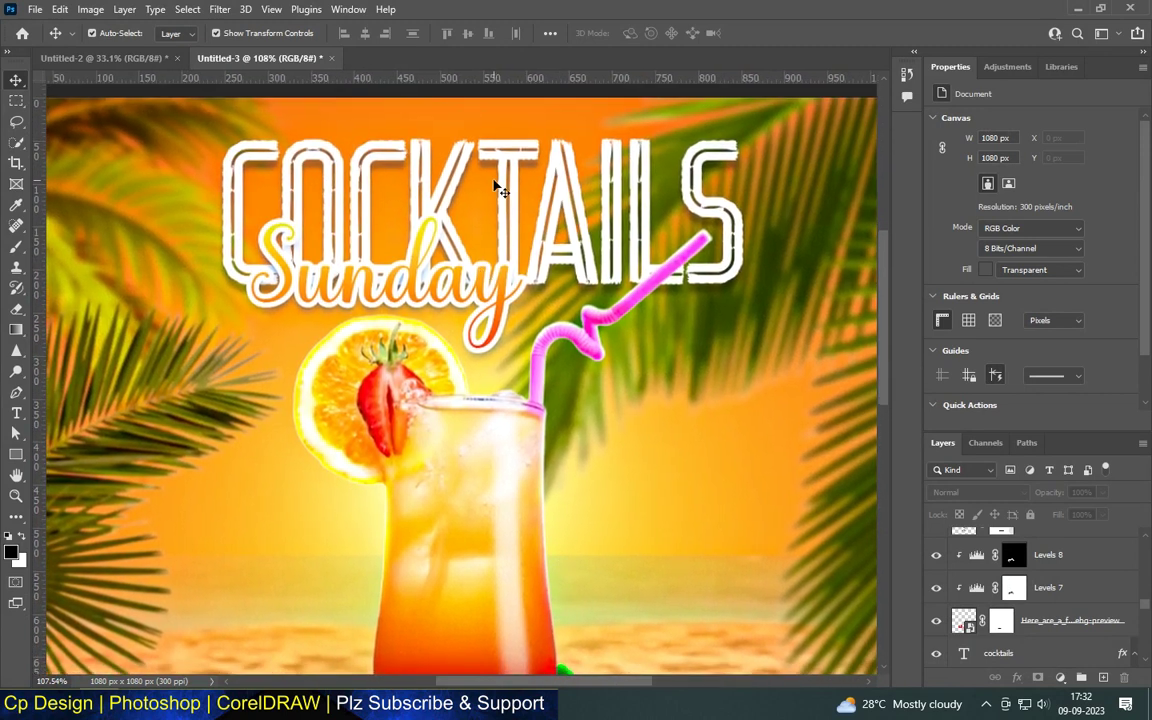
pyautogui.scroll(-4, 497, 187)
pyautogui.scroll(-3, 497, 187)
pyautogui.scroll(-4, 497, 187)
pyautogui.scroll(6, 522, 424)
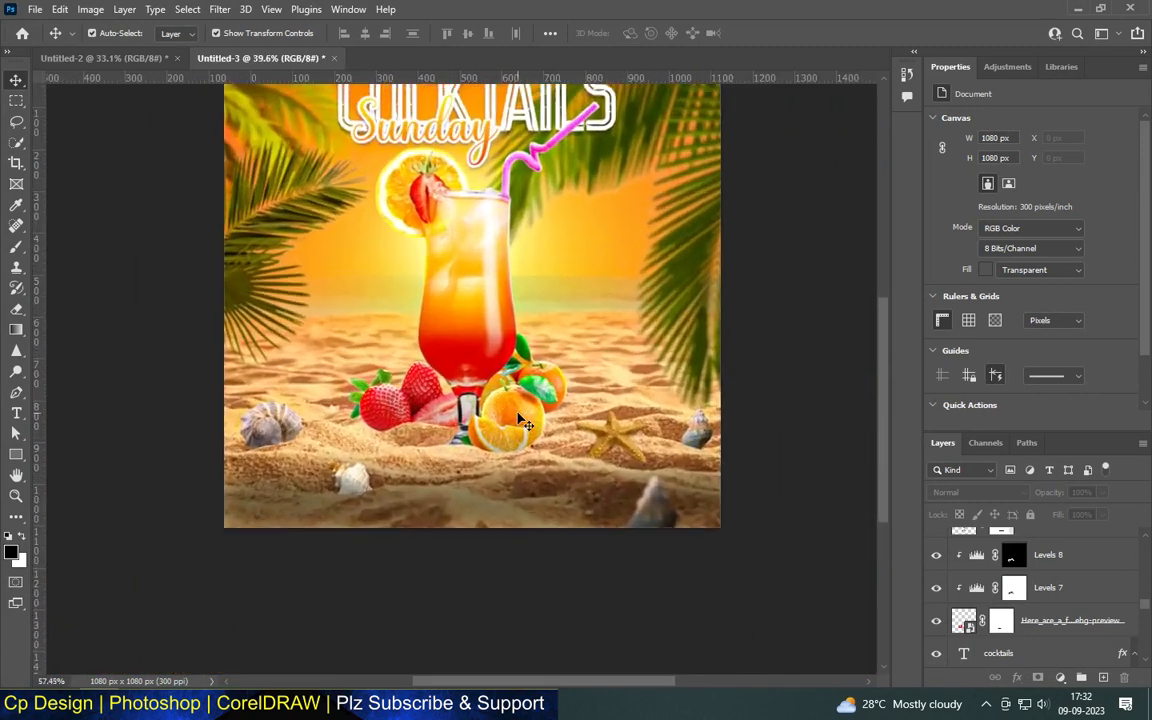
pyautogui.scroll(-2, 510, 510)
pyautogui.scroll(2, 447, 415)
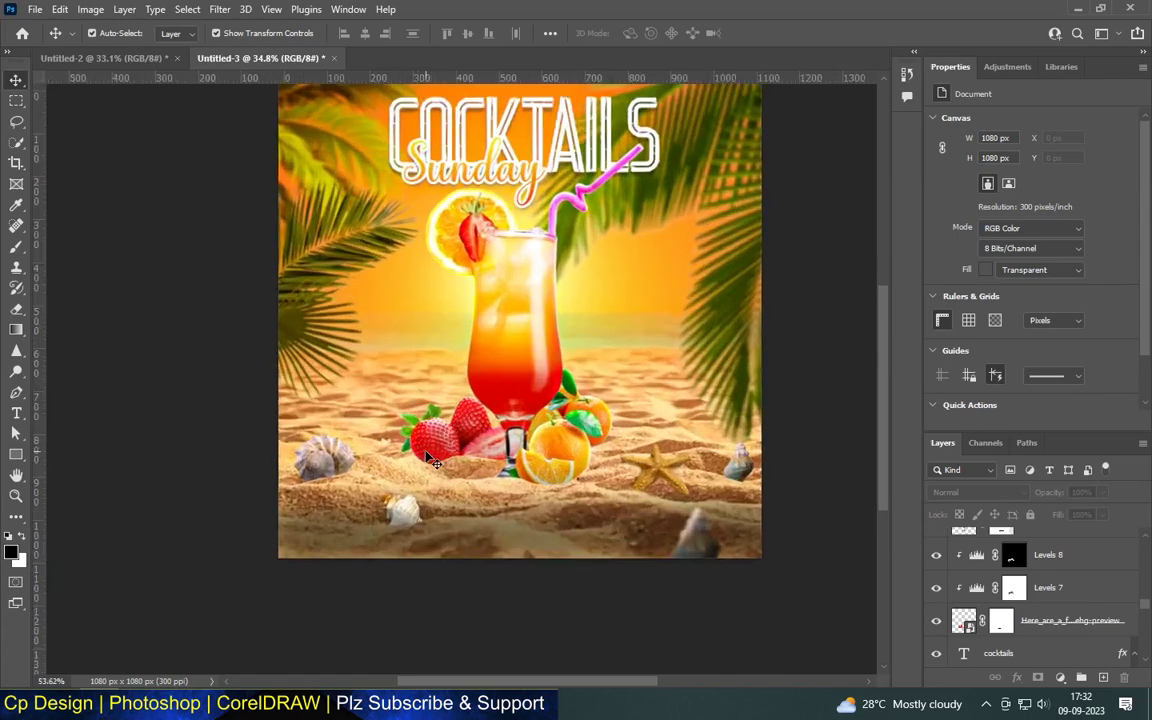
pyautogui.scroll(2, 447, 415)
pyautogui.scroll(1, 327, 450)
pyautogui.scroll(2, 329, 452)
pyautogui.scroll(2, 329, 452)
pyautogui.scroll(1, 350, 505)
pyautogui.scroll(-3, 350, 505)
pyautogui.scroll(-2, 350, 505)
pyautogui.scroll(-2, 500, 420)
pyautogui.scroll(-1, 581, 445)
pyautogui.scroll(1, 581, 445)
pyautogui.scroll(1, 581, 445)
pyautogui.scroll(2, 433, 343)
pyautogui.scroll(1, 433, 343)
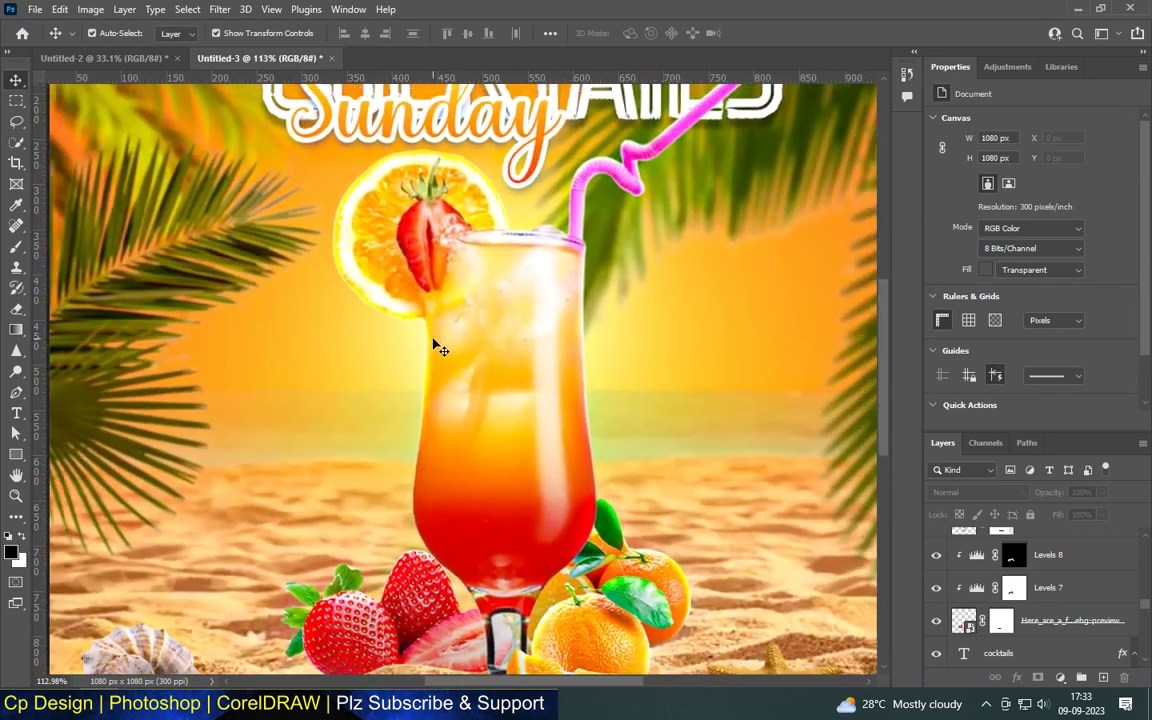
pyautogui.scroll(-2, 433, 343)
pyautogui.scroll(-1, 433, 343)
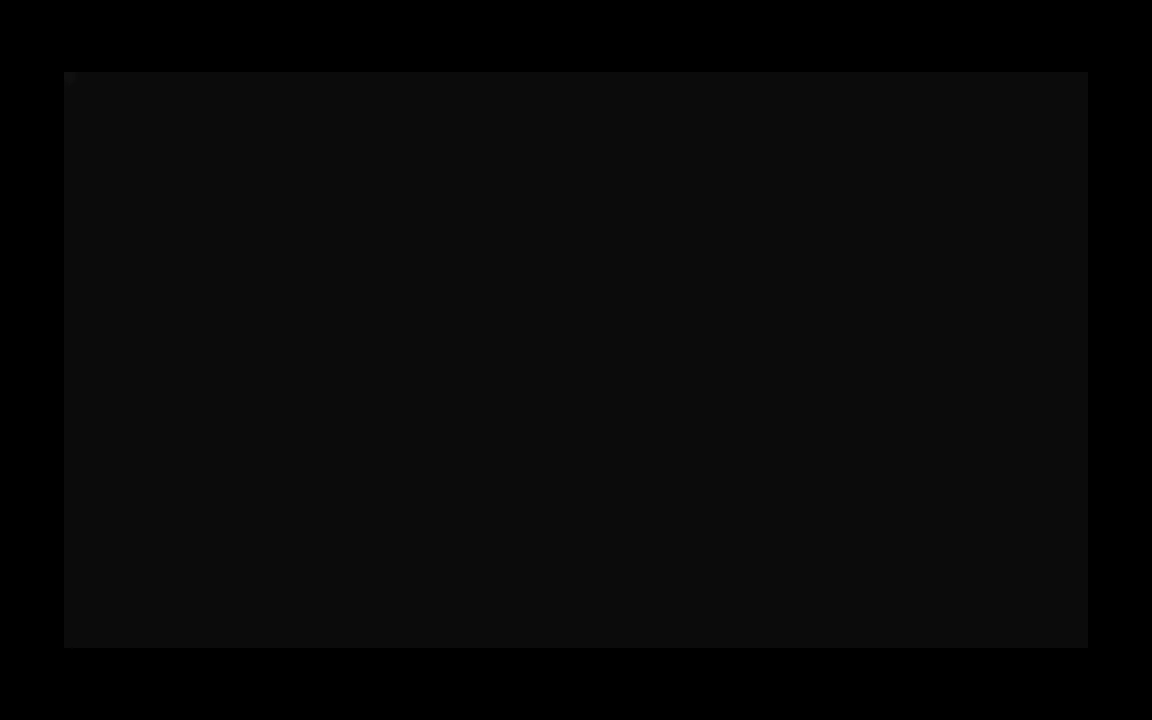